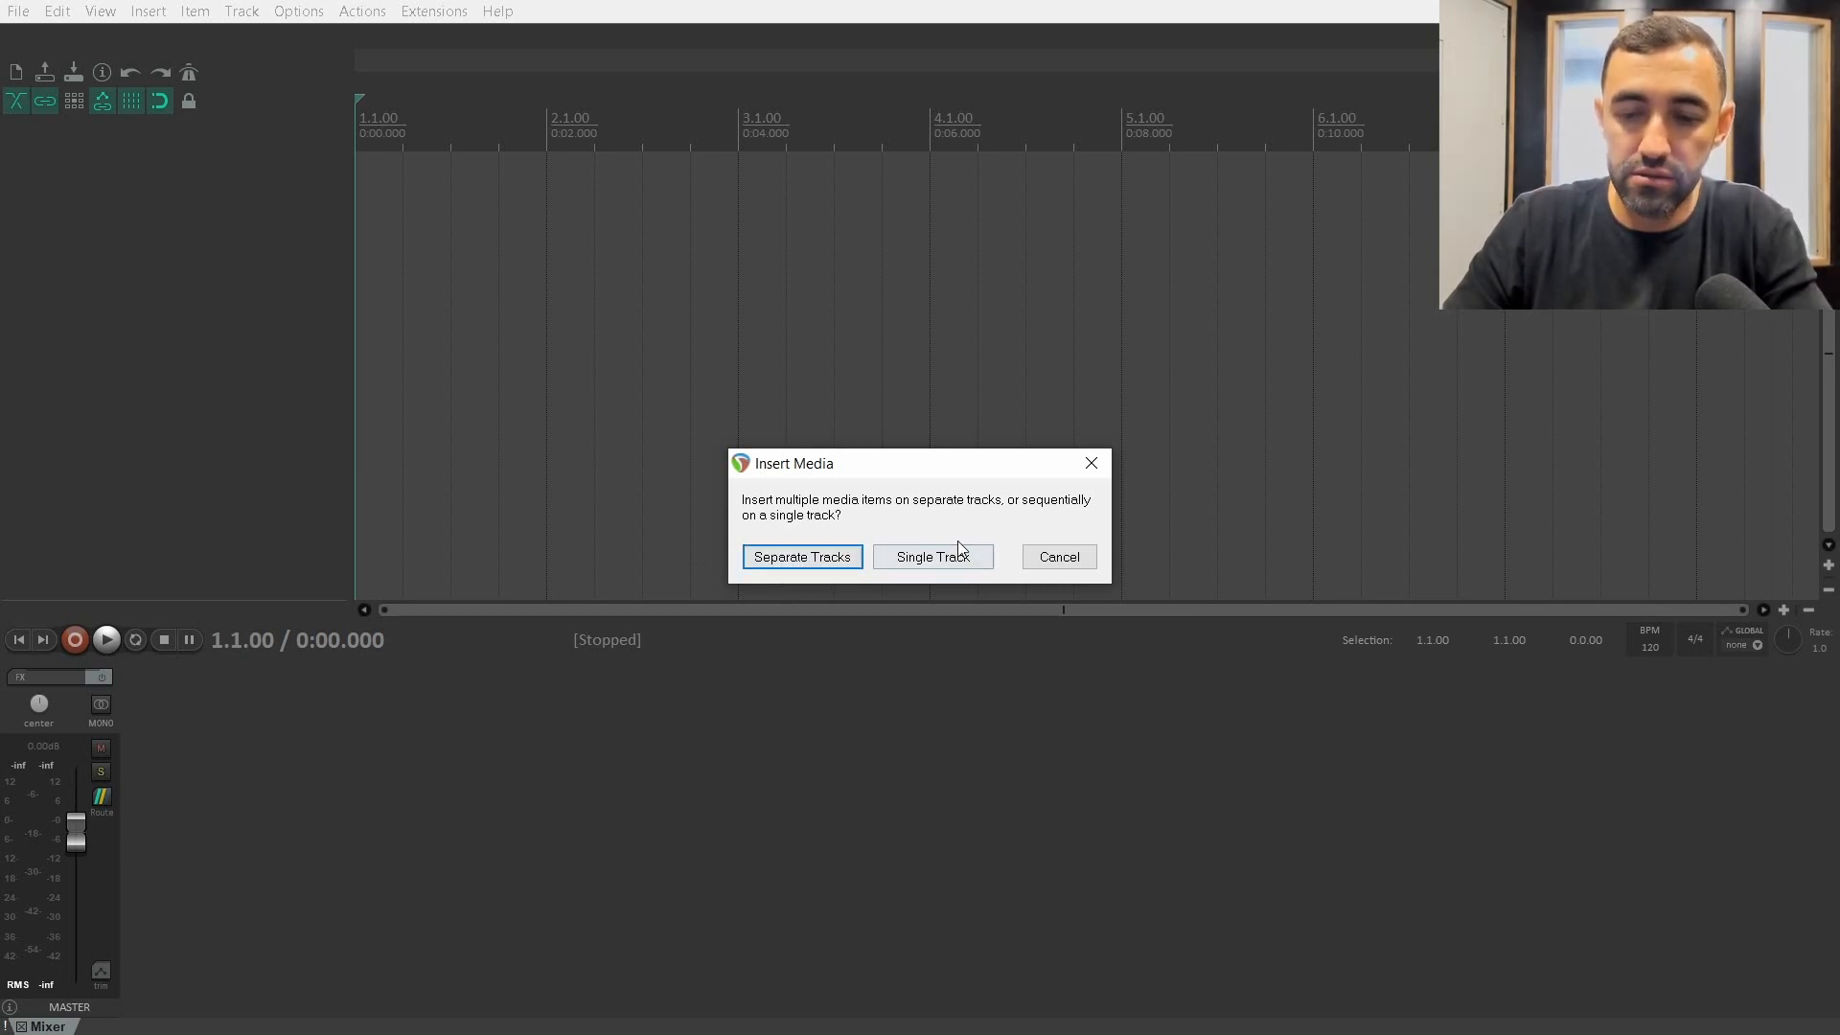
- Insert the multiple media items on separate tracks
{"action": "left_click", "coordinate": [811, 556]}
{"action": "scroll", "coordinate": [894, 325], "scroll_direction": "down", "scroll_amount": 8}
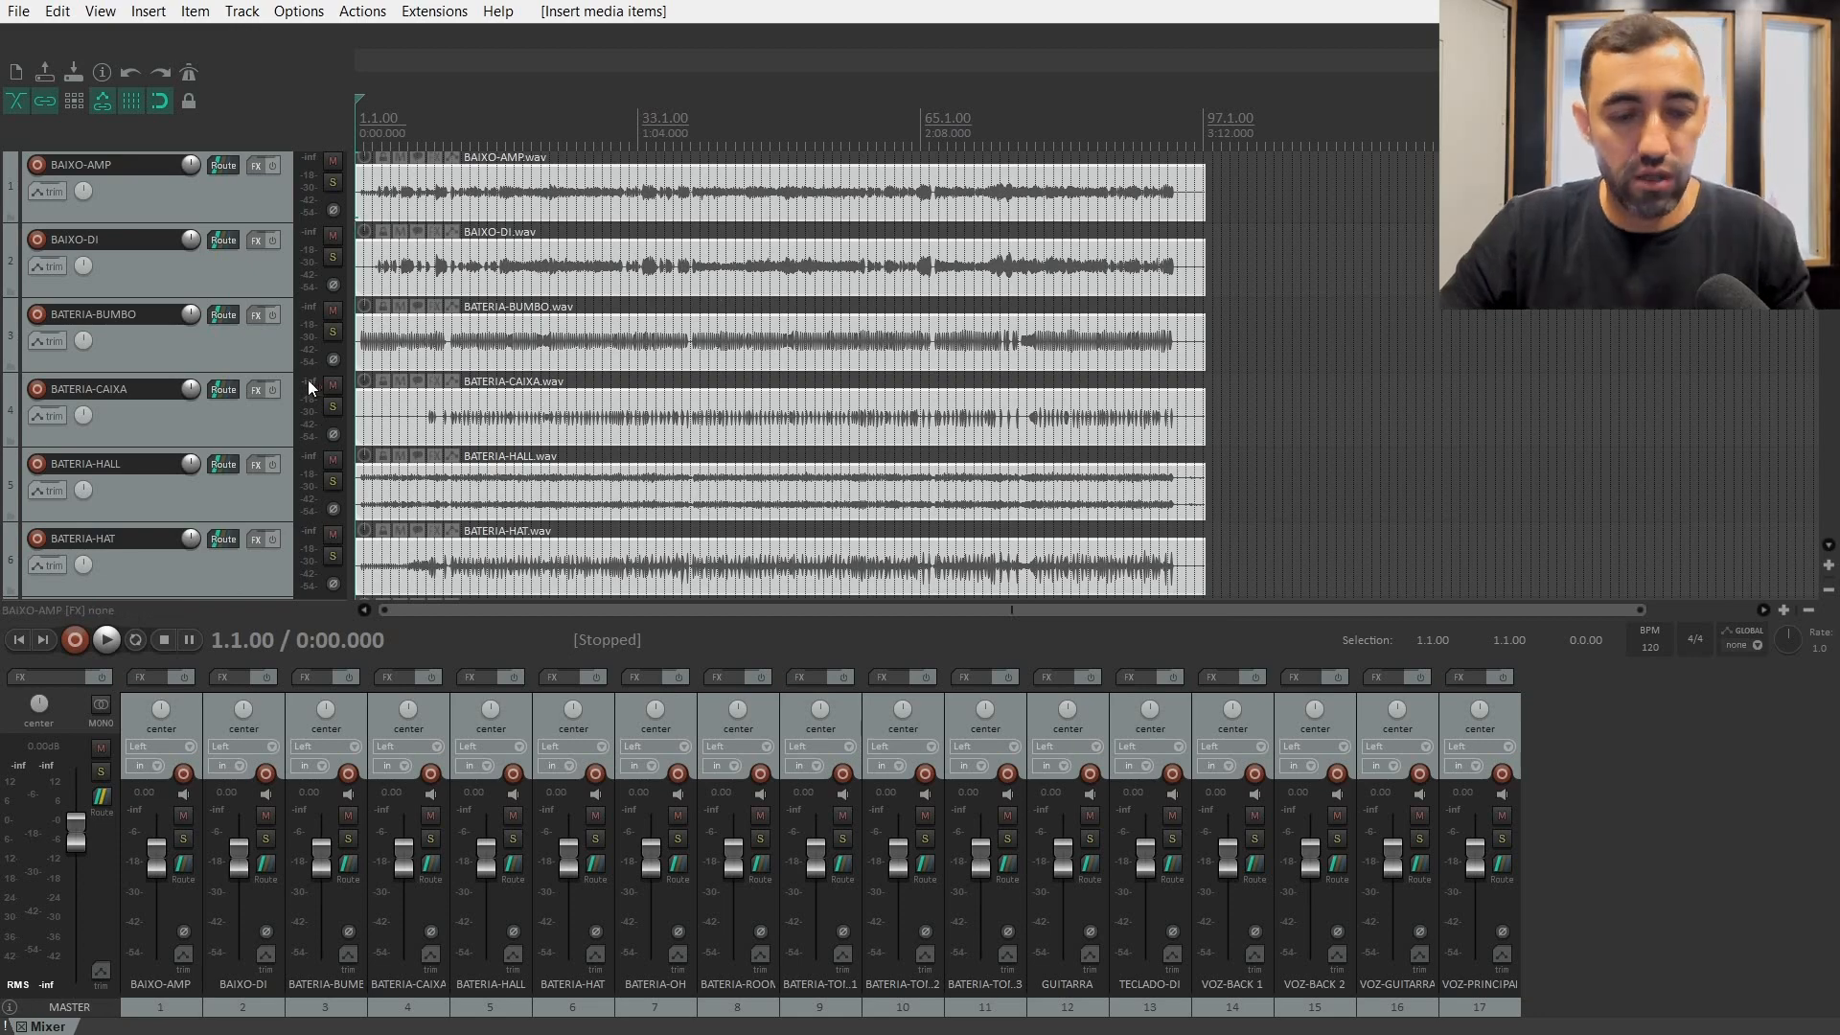
{"action": "scroll", "coordinate": [186, 403], "scroll_direction": "down", "scroll_amount": 4}
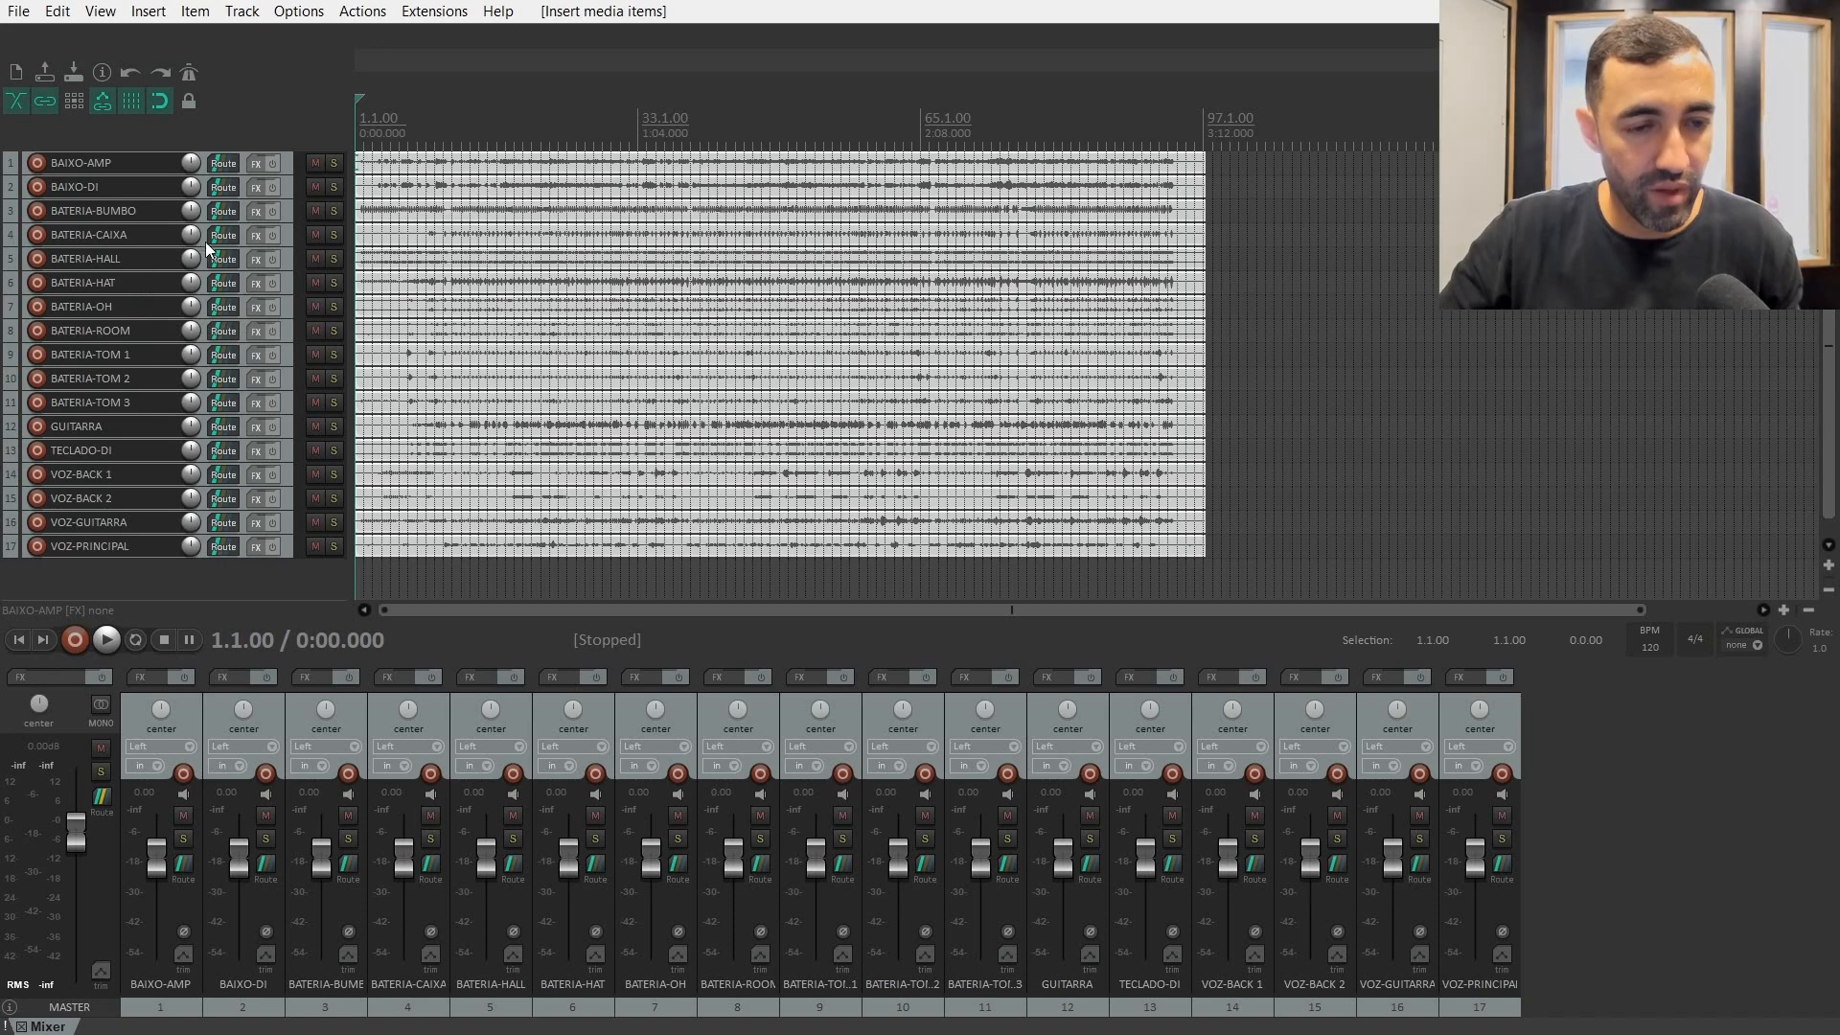
- Move the nine BATERIA tracks, BUMBO through TOM 3, above BAIXO-AMP to the start of the track list
{"action": "left_click", "coordinate": [284, 207]}
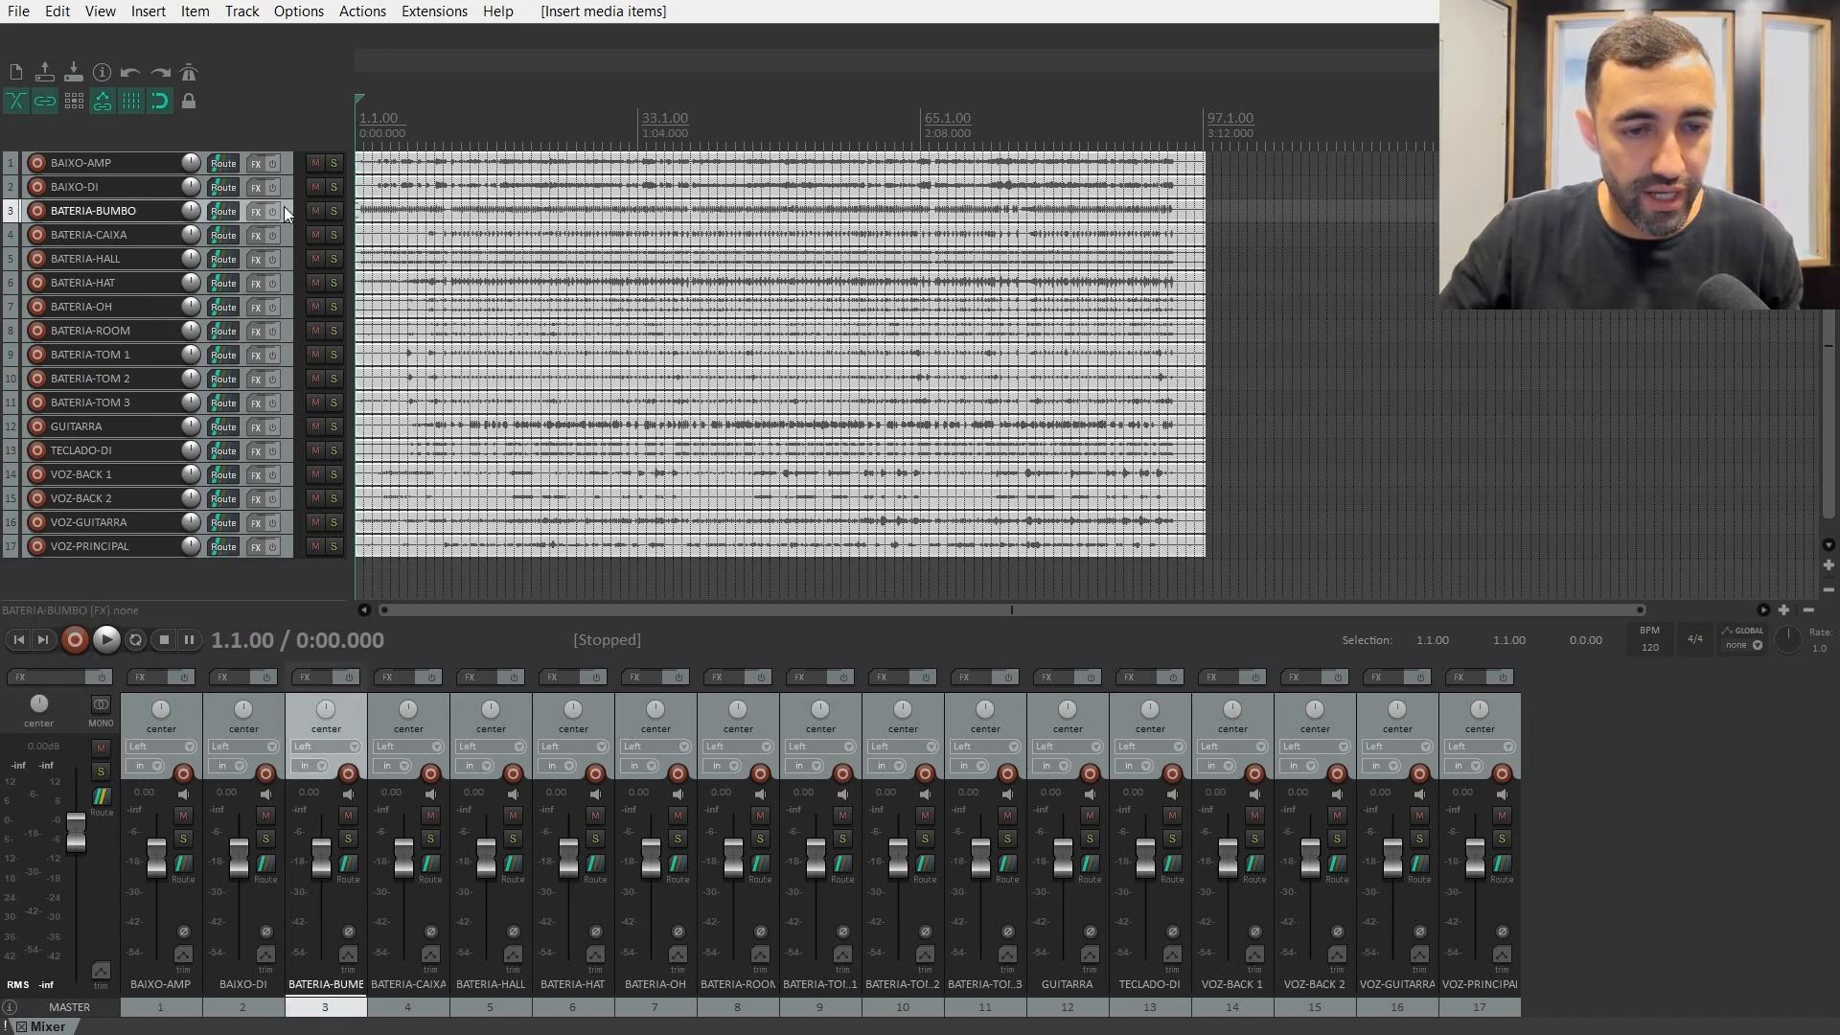
{"action": "left_click", "coordinate": [283, 405], "text": "shift"}
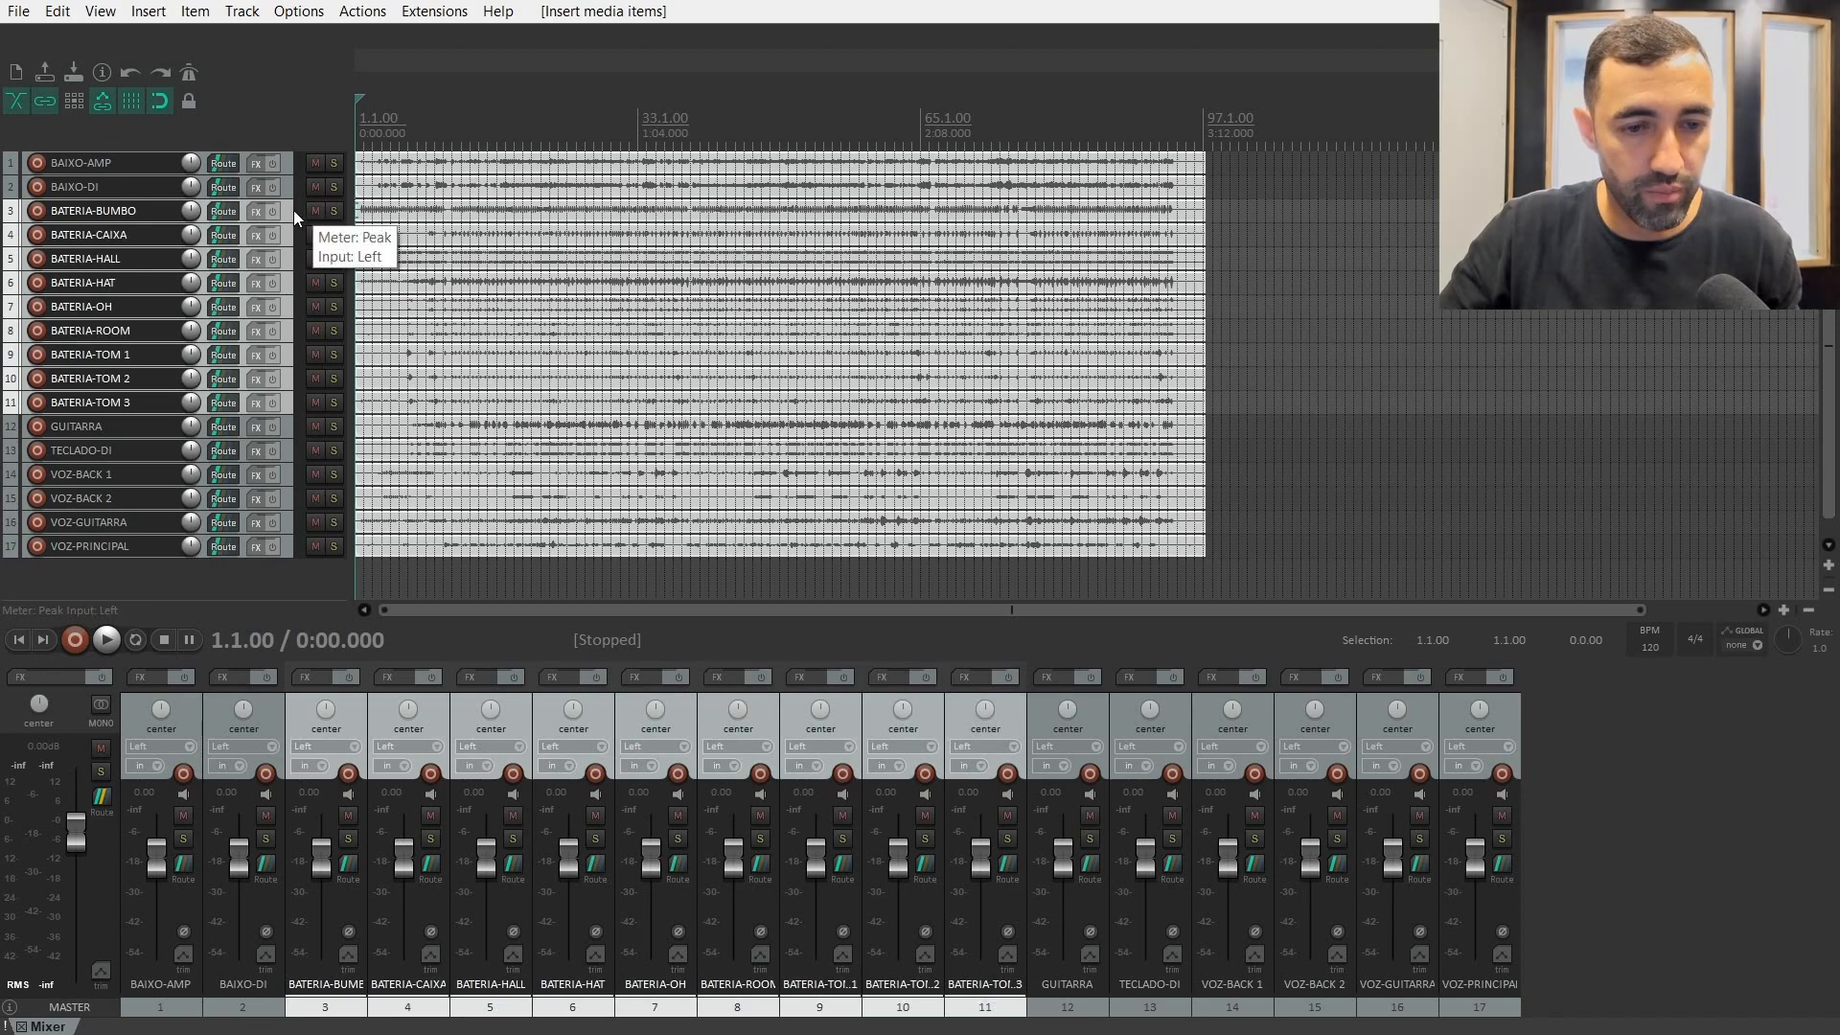
{"action": "left_click_drag", "start_coordinate": [287, 207], "coordinate": [268, 157]}
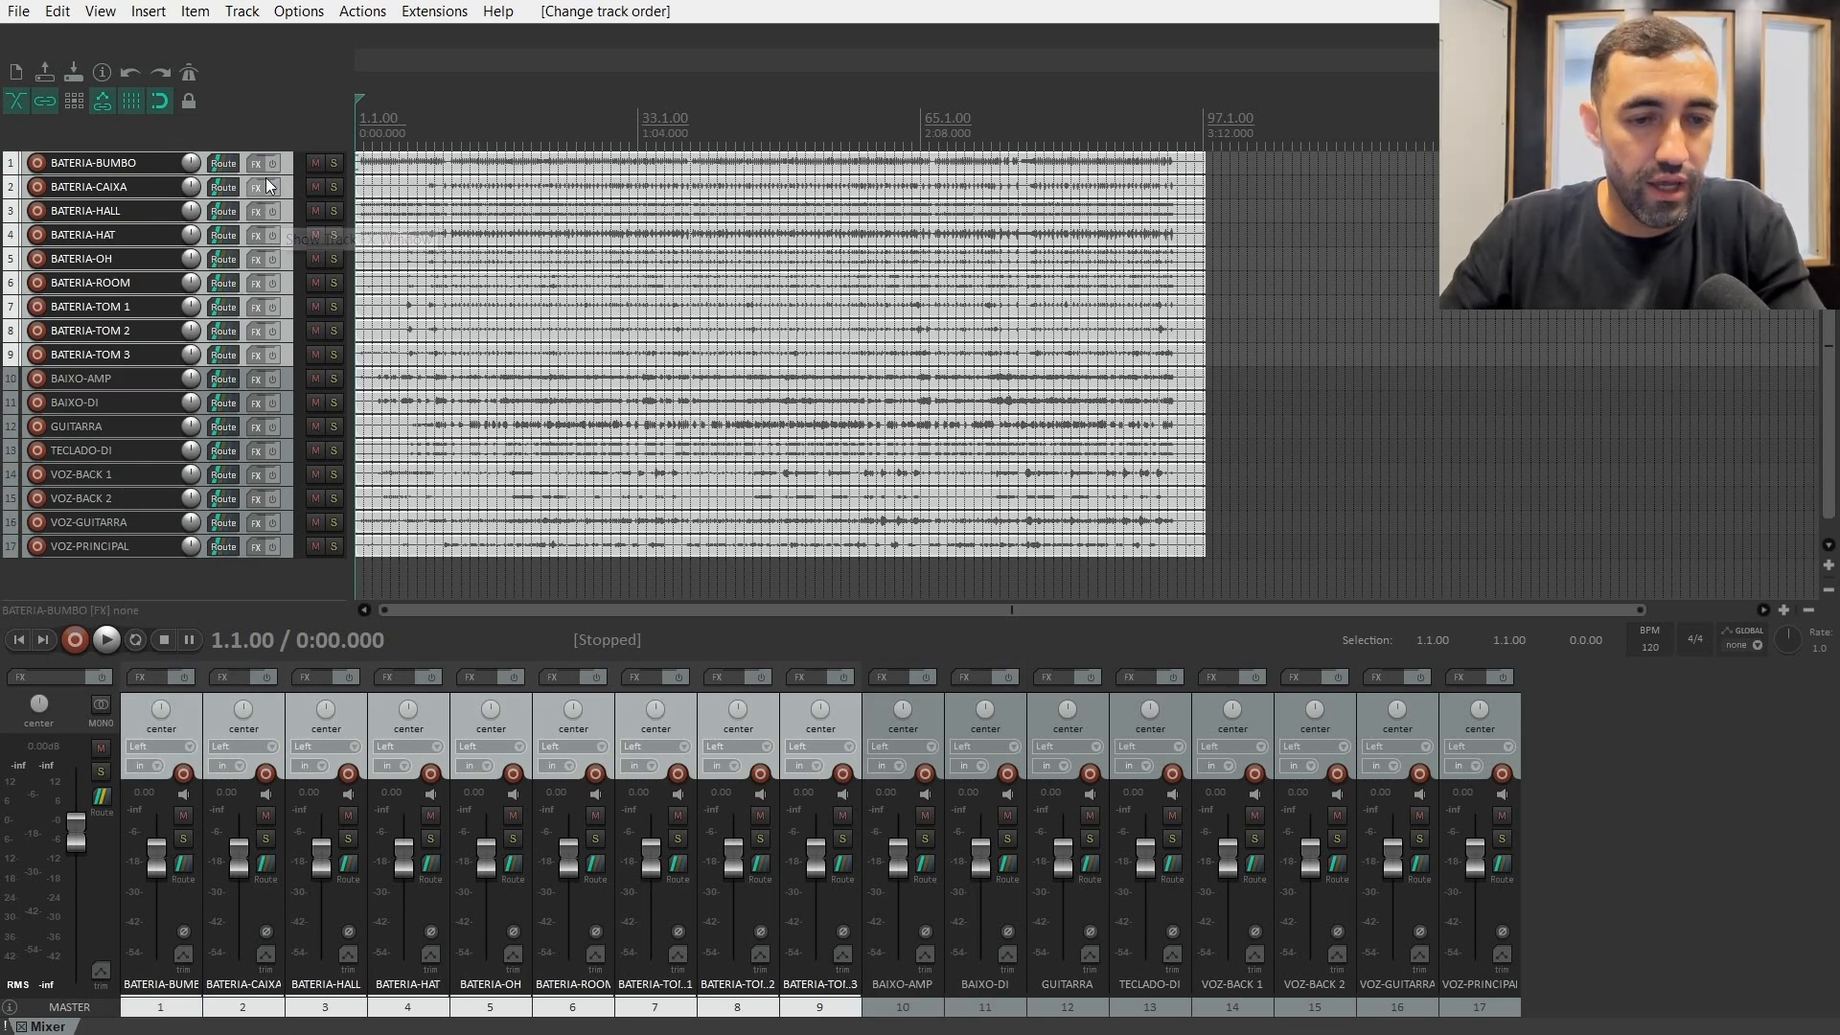
- Reorder the BATERIA tracks as BUMBO, CAIXA, HAT, TOM 1, TOM 2, TOM 3, OH, ROOM, HALL
{"action": "left_click", "coordinate": [291, 163]}
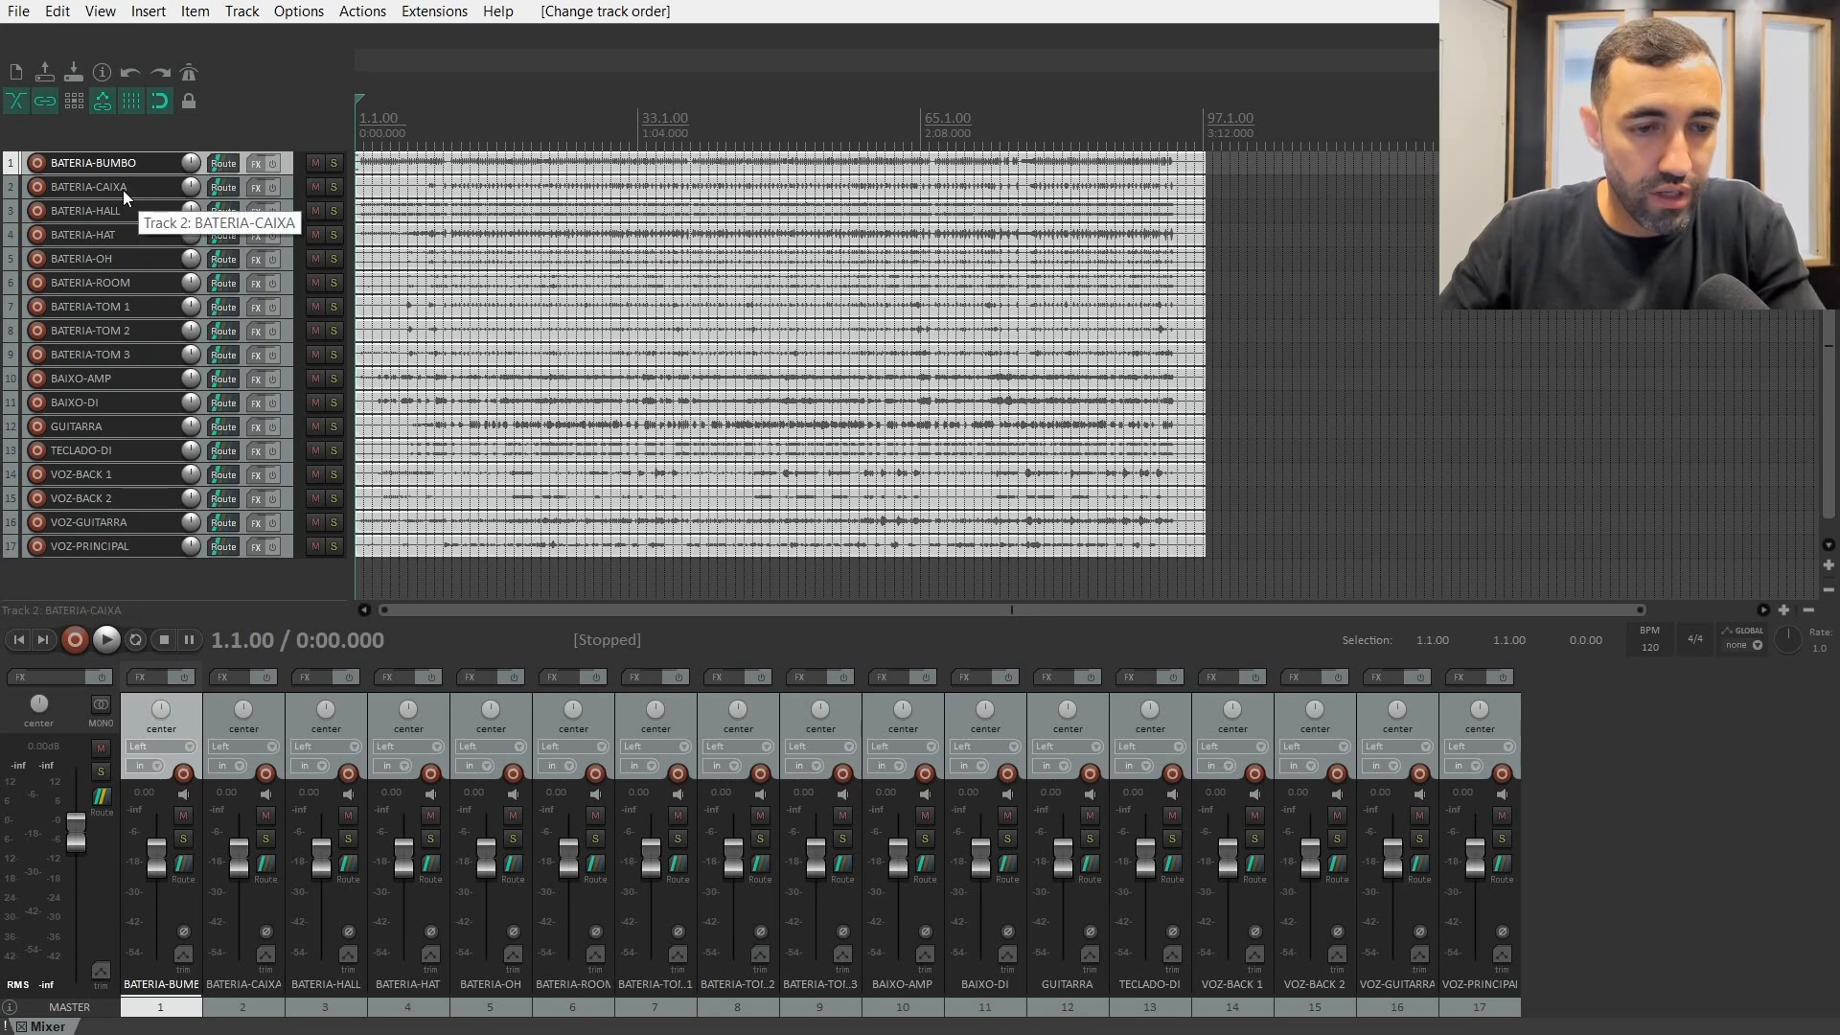
{"action": "left_click_drag", "start_coordinate": [284, 233], "coordinate": [270, 195]}
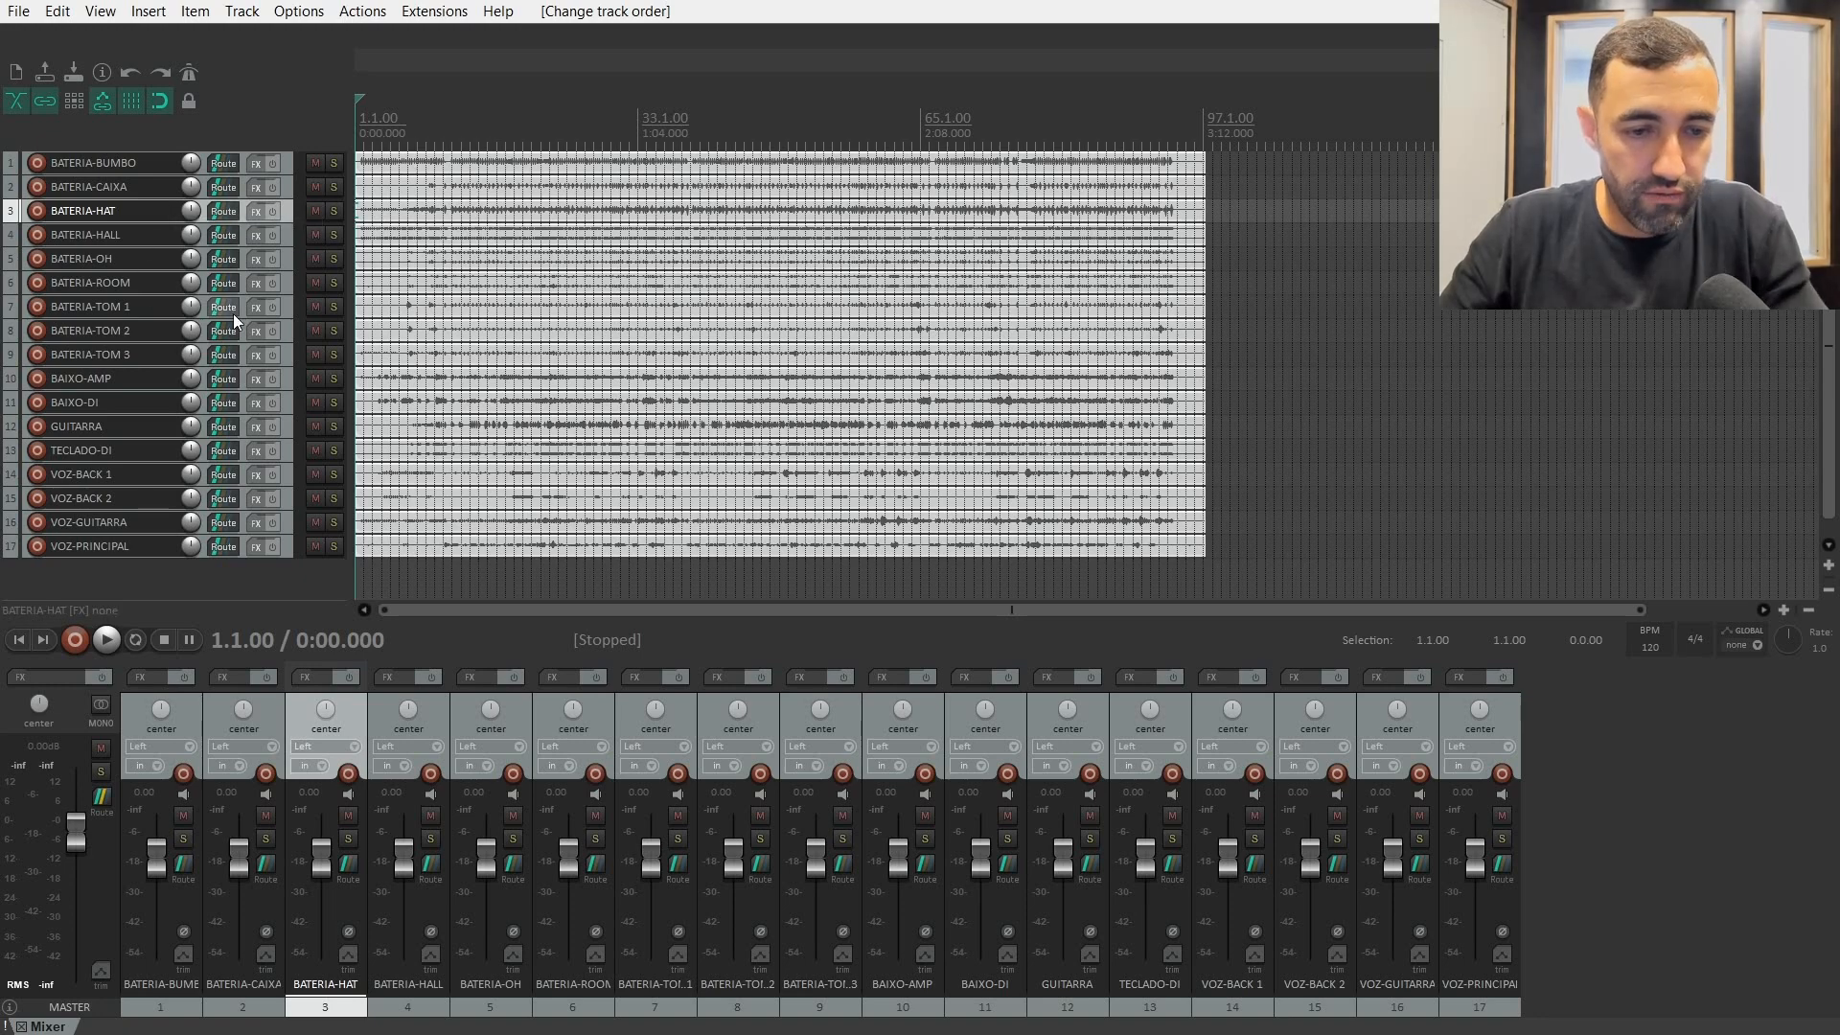
{"action": "left_click", "coordinate": [288, 305]}
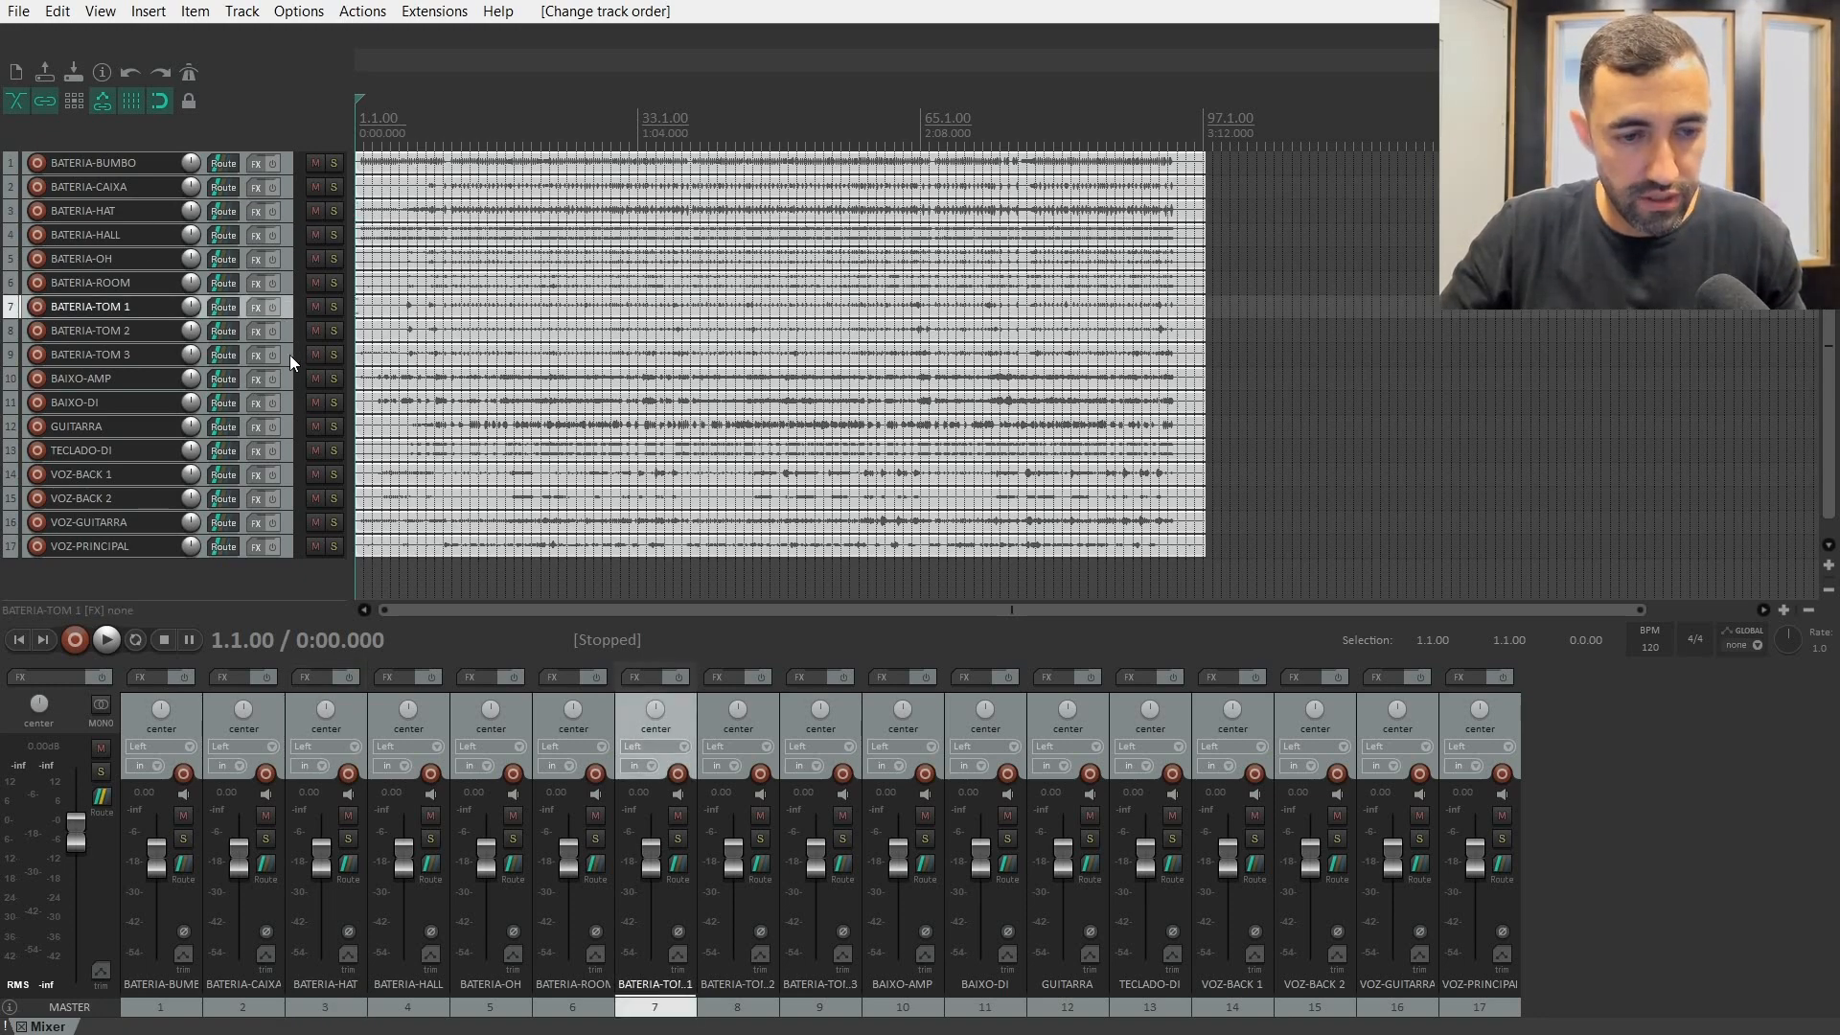
{"action": "left_click", "coordinate": [287, 355], "text": "shift"}
{"action": "left_click_drag", "start_coordinate": [285, 305], "coordinate": [227, 232]}
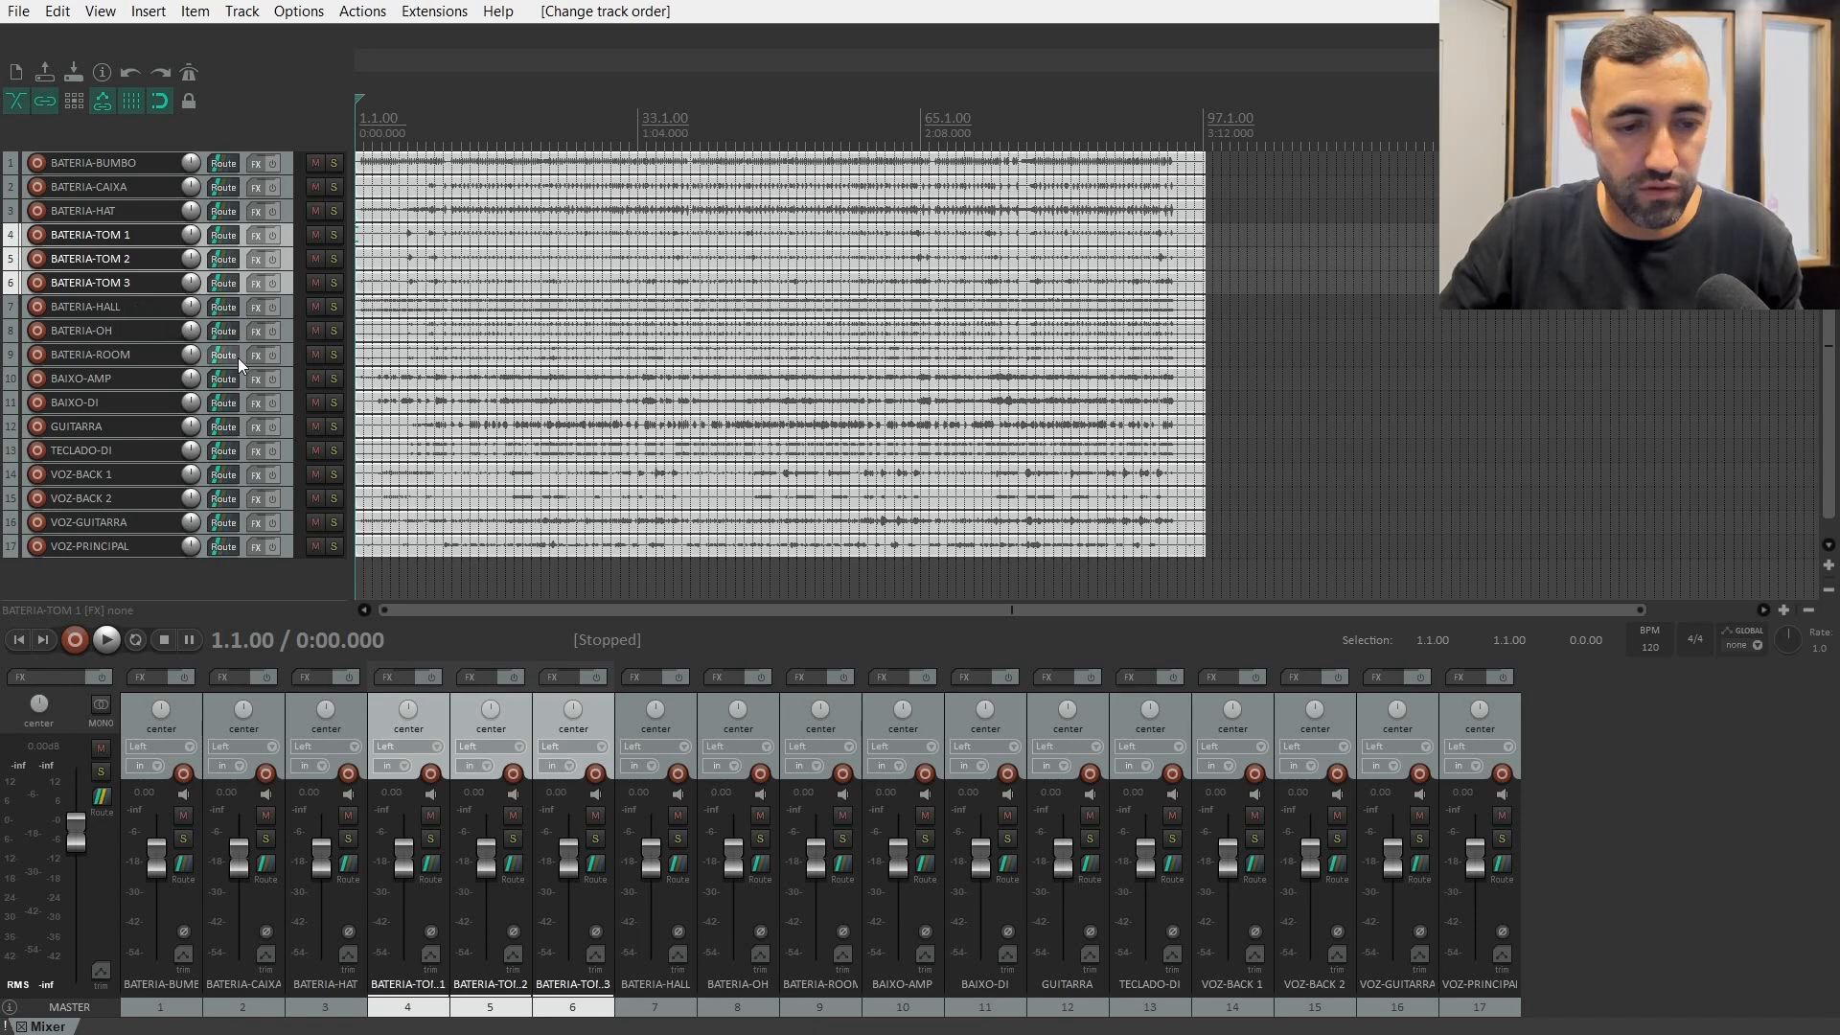
{"action": "mouse_move", "coordinate": [289, 329]}
{"action": "left_mouse_down"}
{"action": "mouse_move", "coordinate": [266, 307]}
{"action": "mouse_move", "coordinate": [291, 349]}
{"action": "mouse_move", "coordinate": [278, 326]}
{"action": "left_mouse_up"}
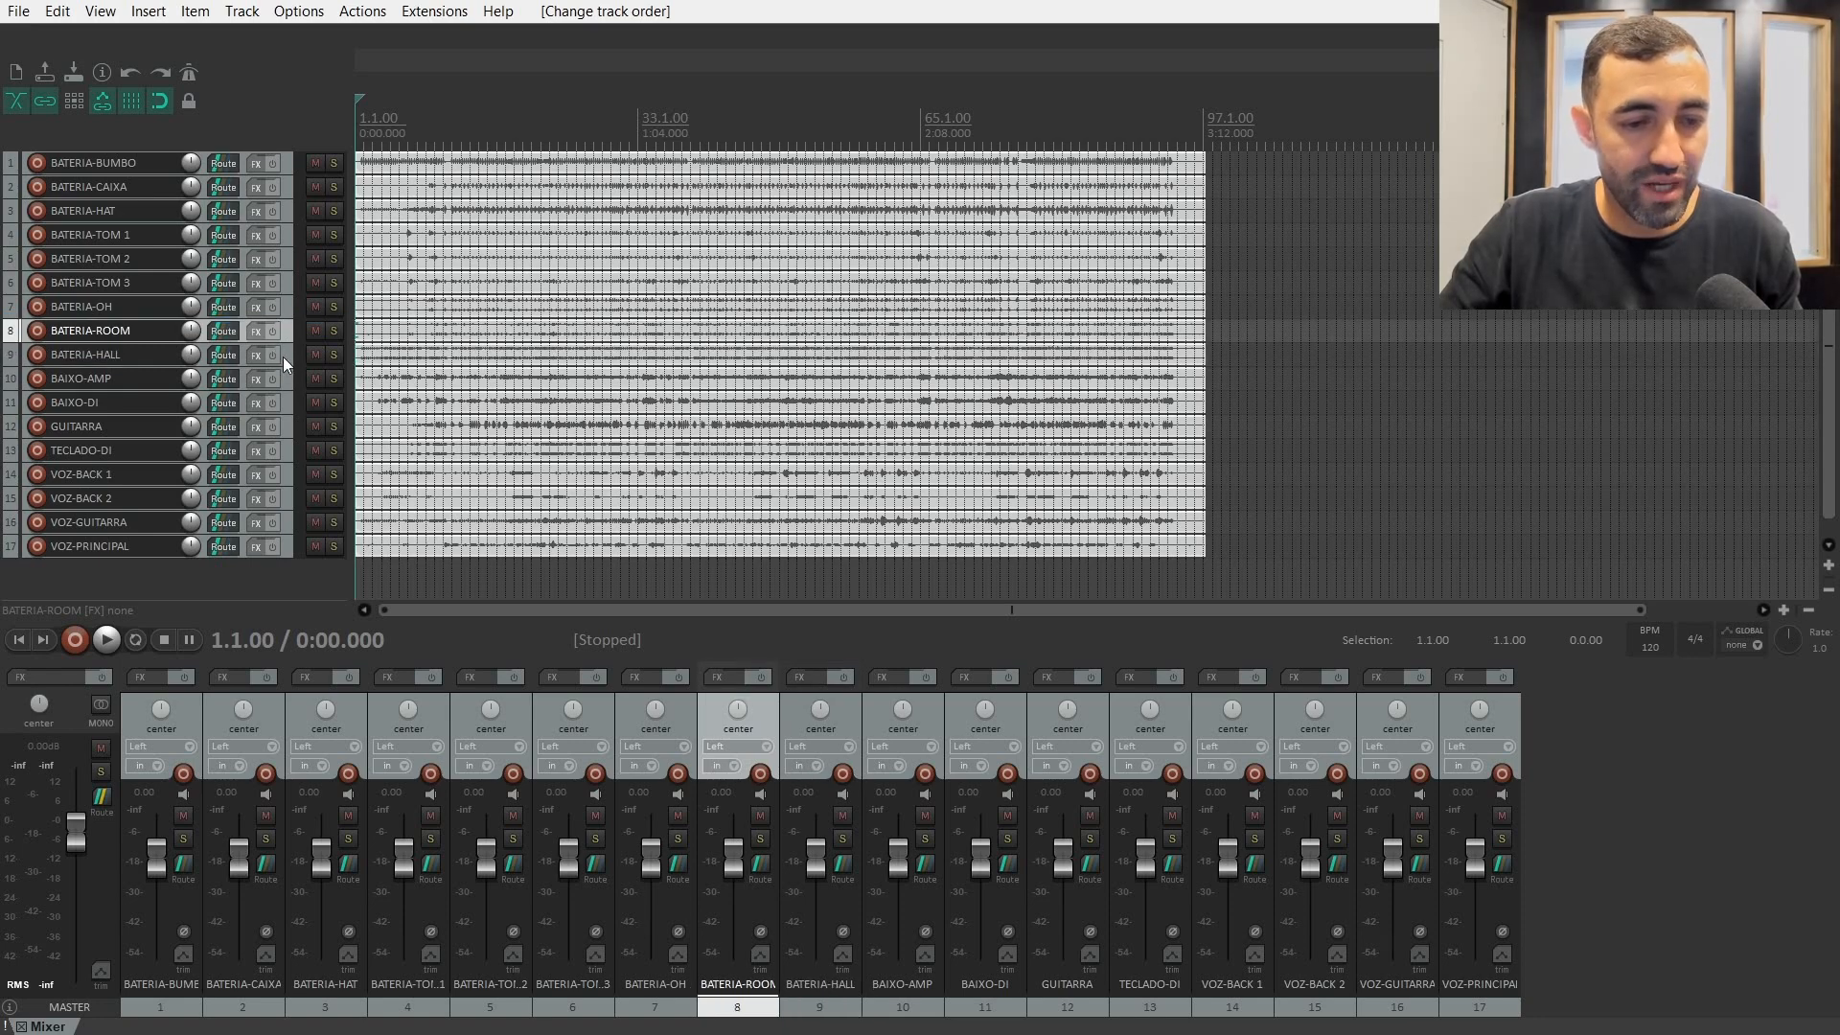
{"action": "left_click", "coordinate": [285, 353]}
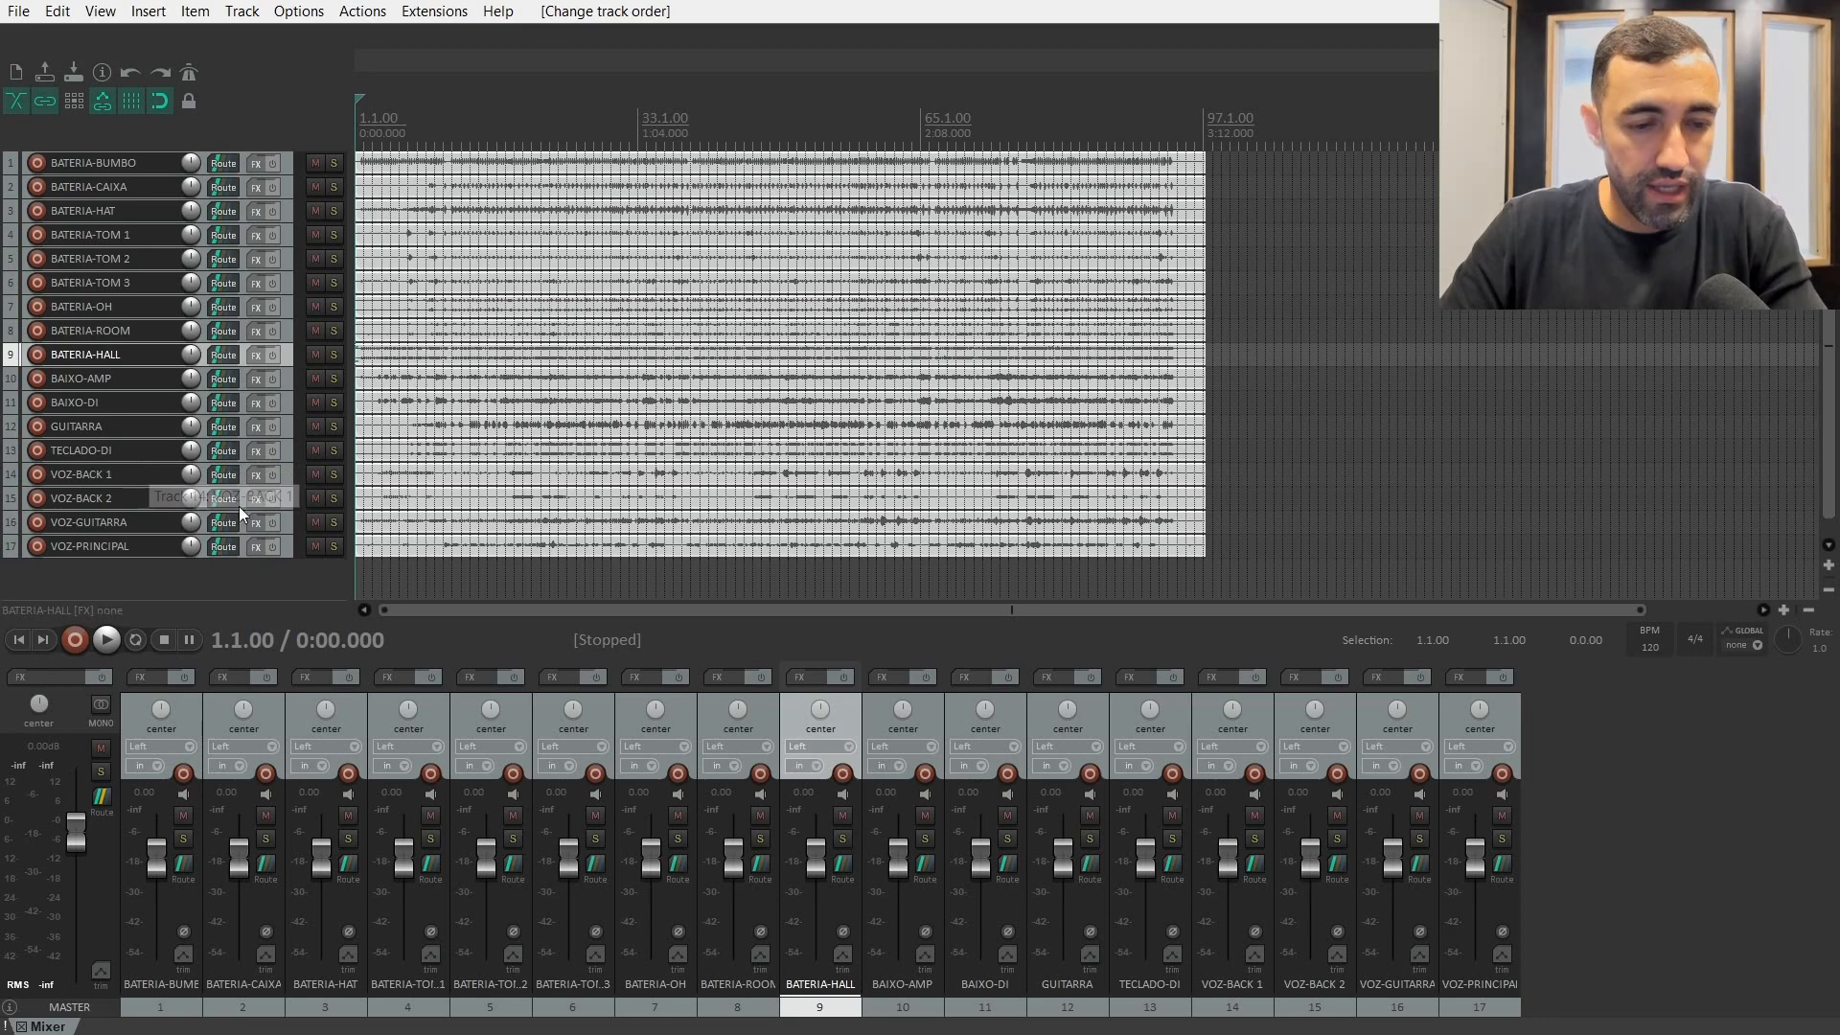
- Move the VOZ-PRINCIPAL track directly above VOZ-BACK 1 and clear the track selection
{"action": "scroll", "coordinate": [238, 506], "scroll_direction": "down", "scroll_amount": 1}
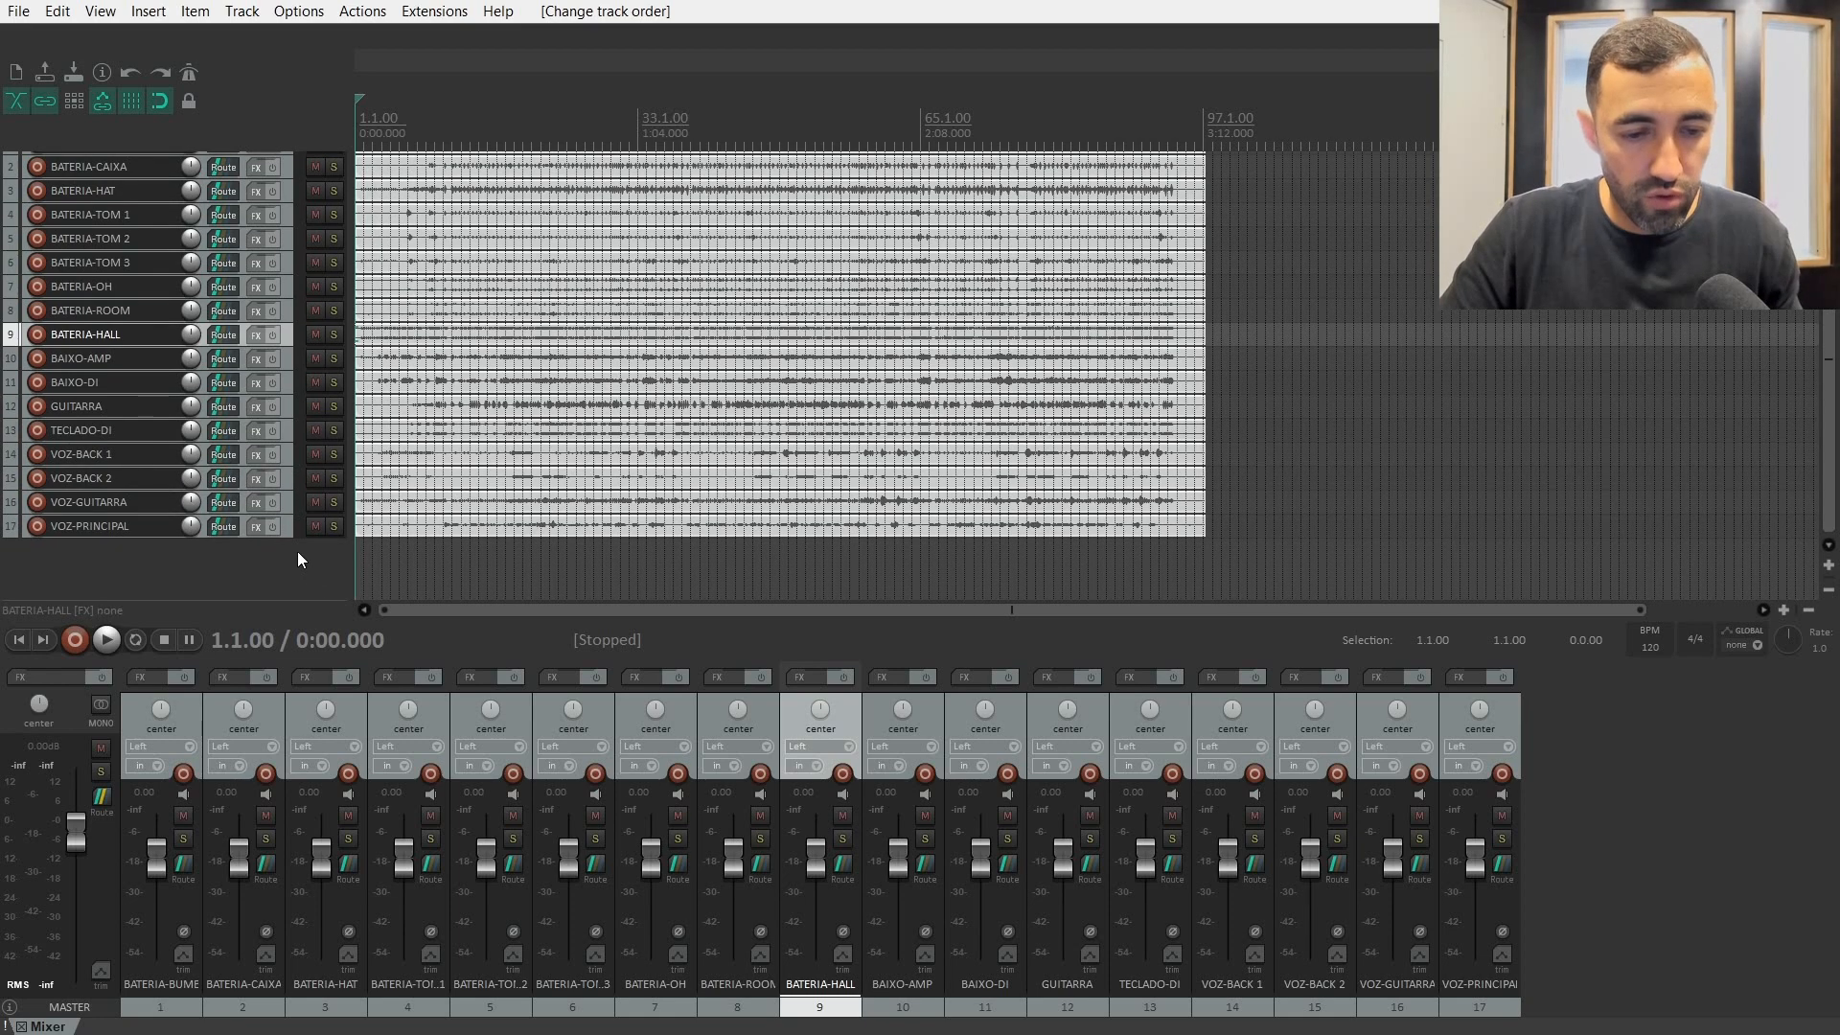
{"action": "left_click_drag", "start_coordinate": [291, 529], "coordinate": [242, 439]}
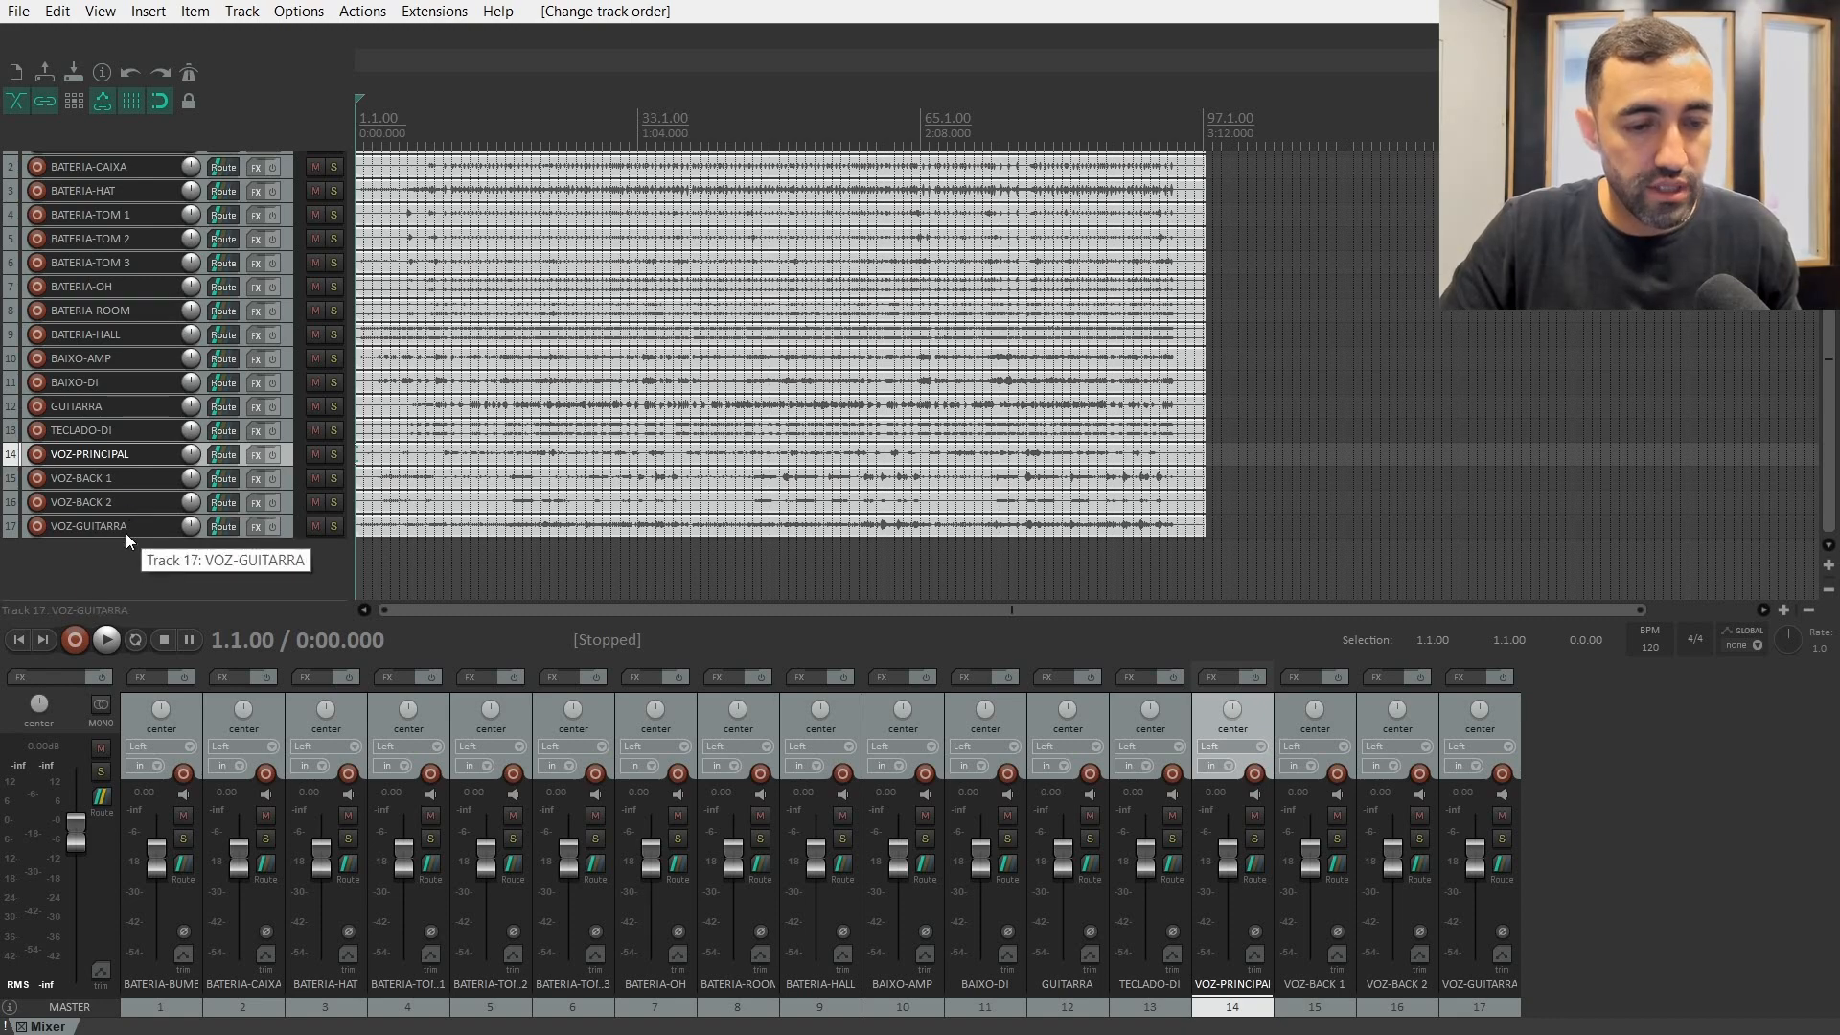
{"action": "left_click", "coordinate": [192, 570]}
{"action": "scroll", "coordinate": [187, 578], "scroll_direction": "up", "scroll_amount": 1}
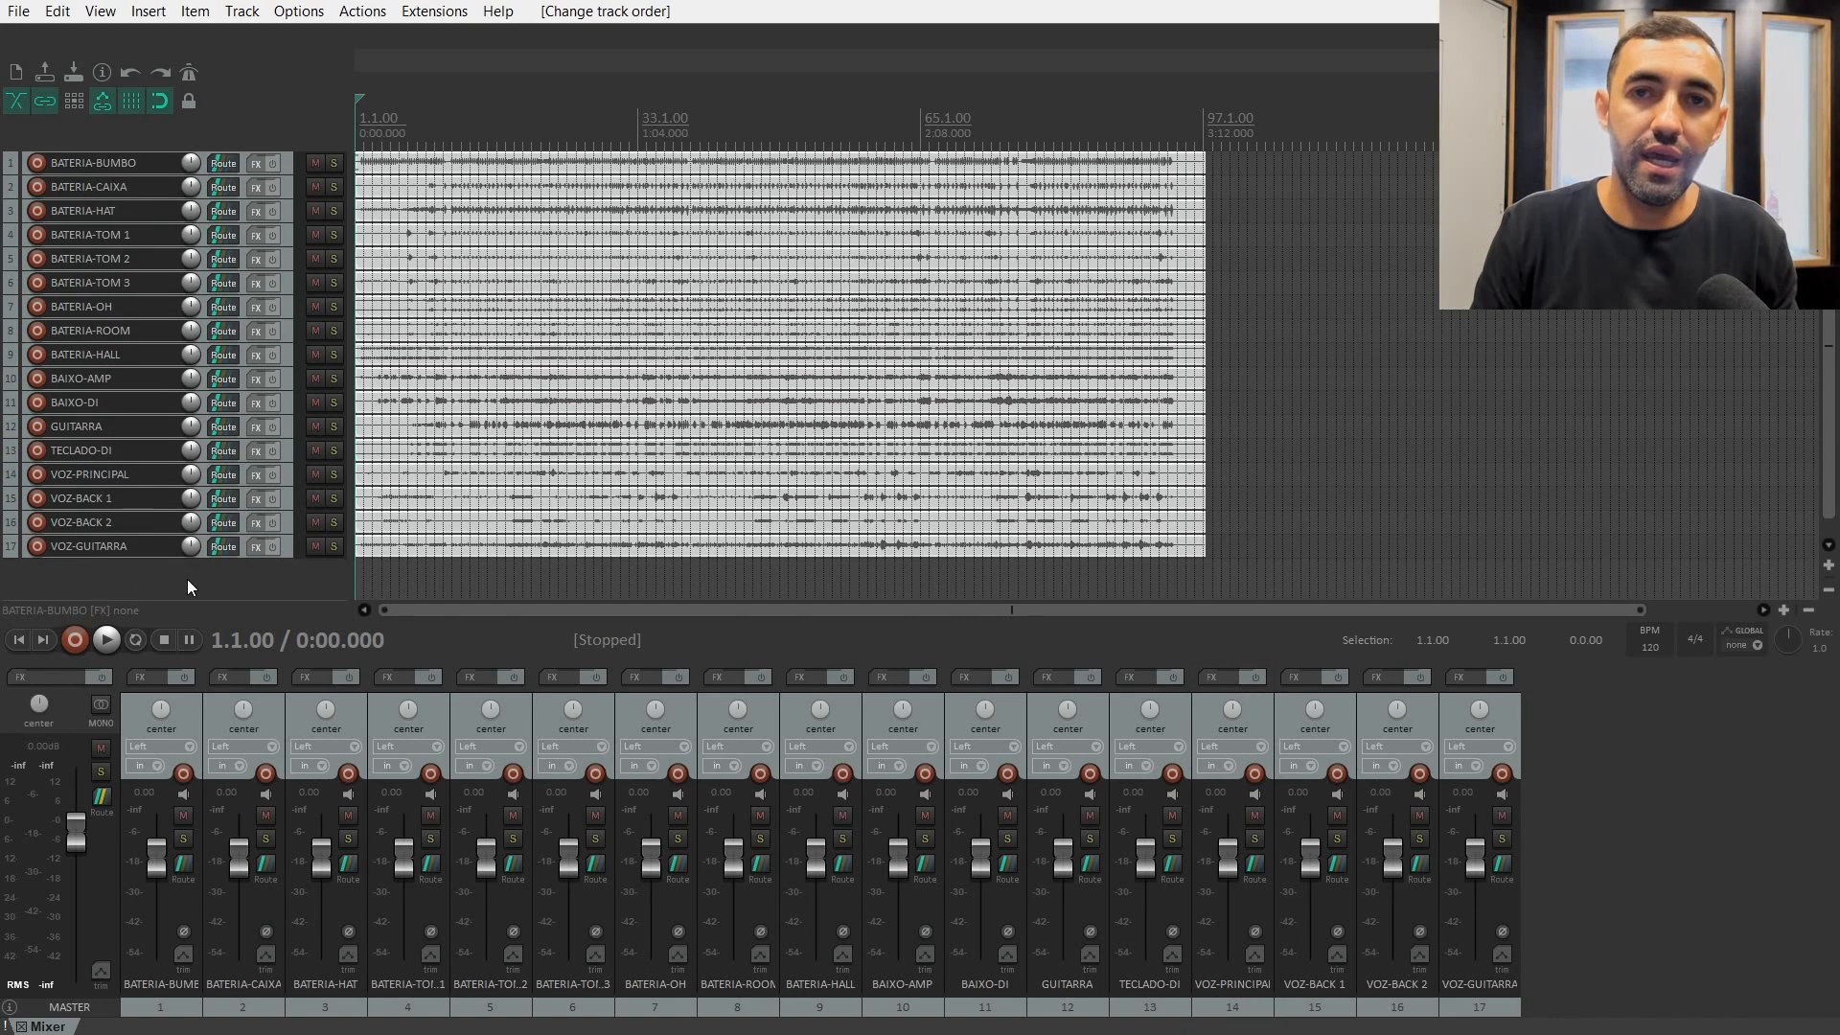
- Add a new track above BATERIA-BUMBO at the start of the track list and name it GRUPO BATERIA
{"action": "double_click", "coordinate": [187, 579]}
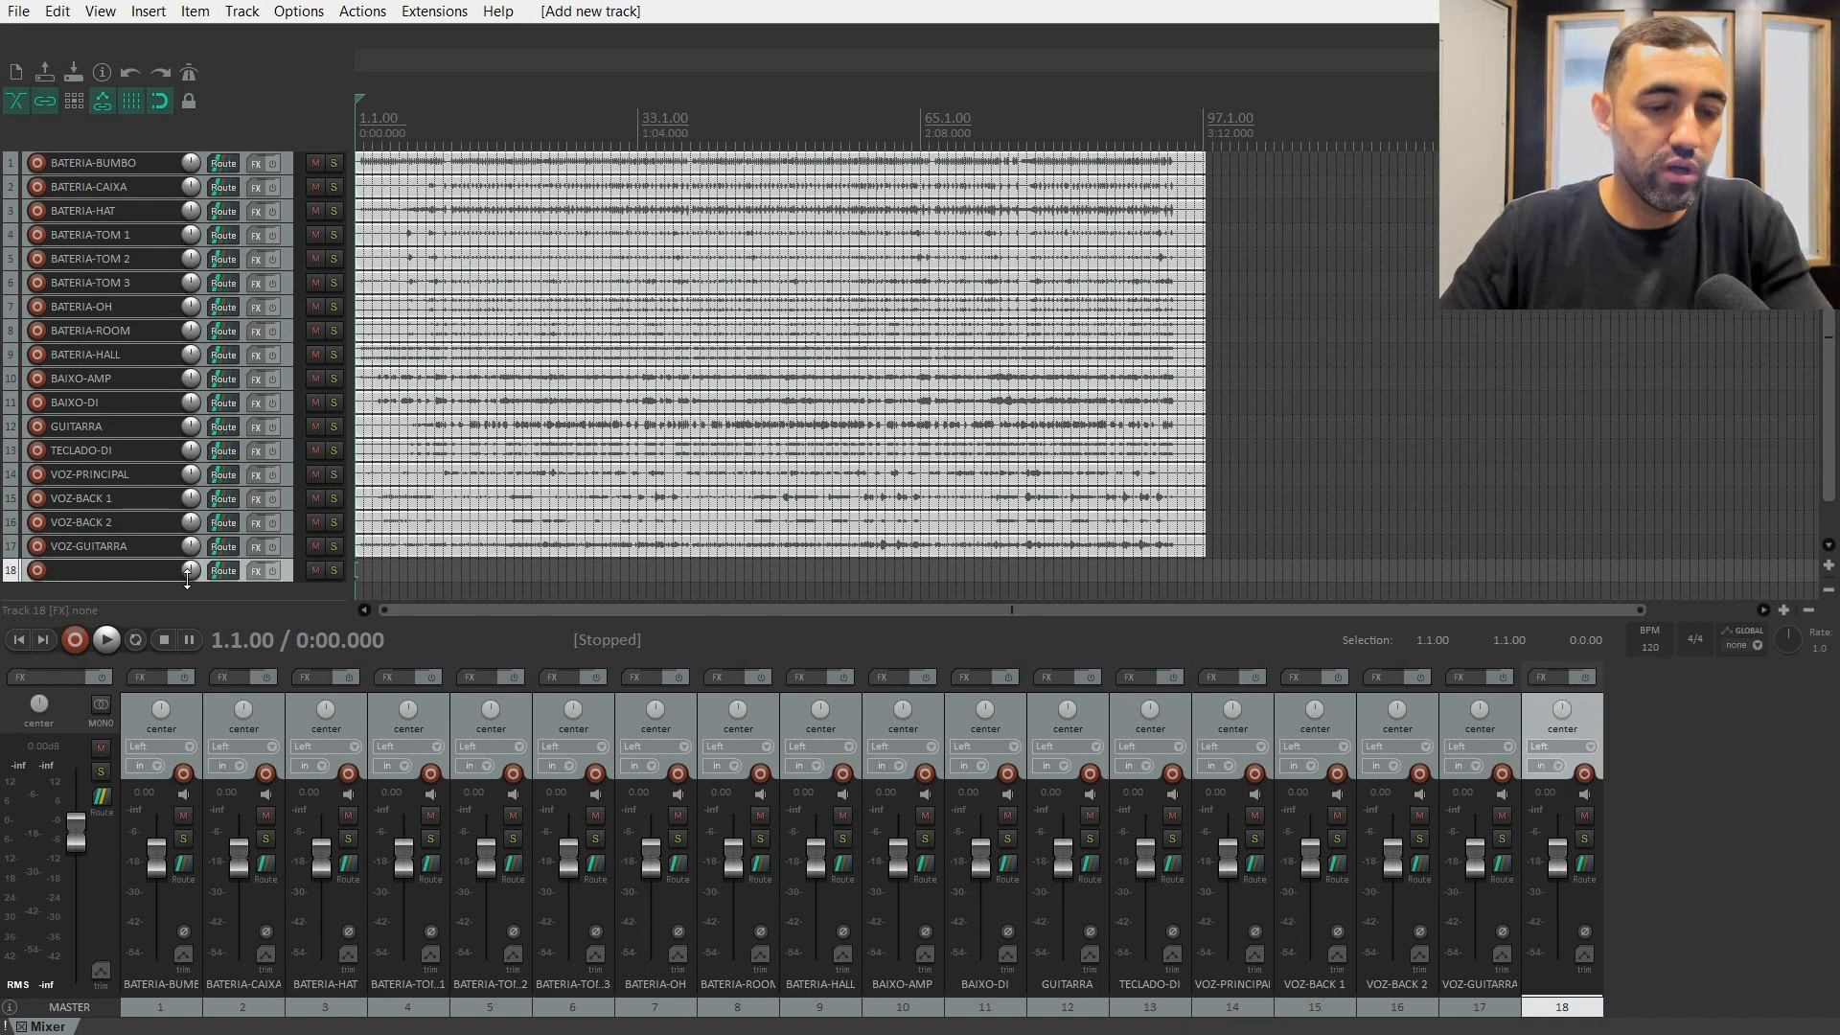
{"action": "left_click_drag", "start_coordinate": [285, 567], "coordinate": [144, 165]}
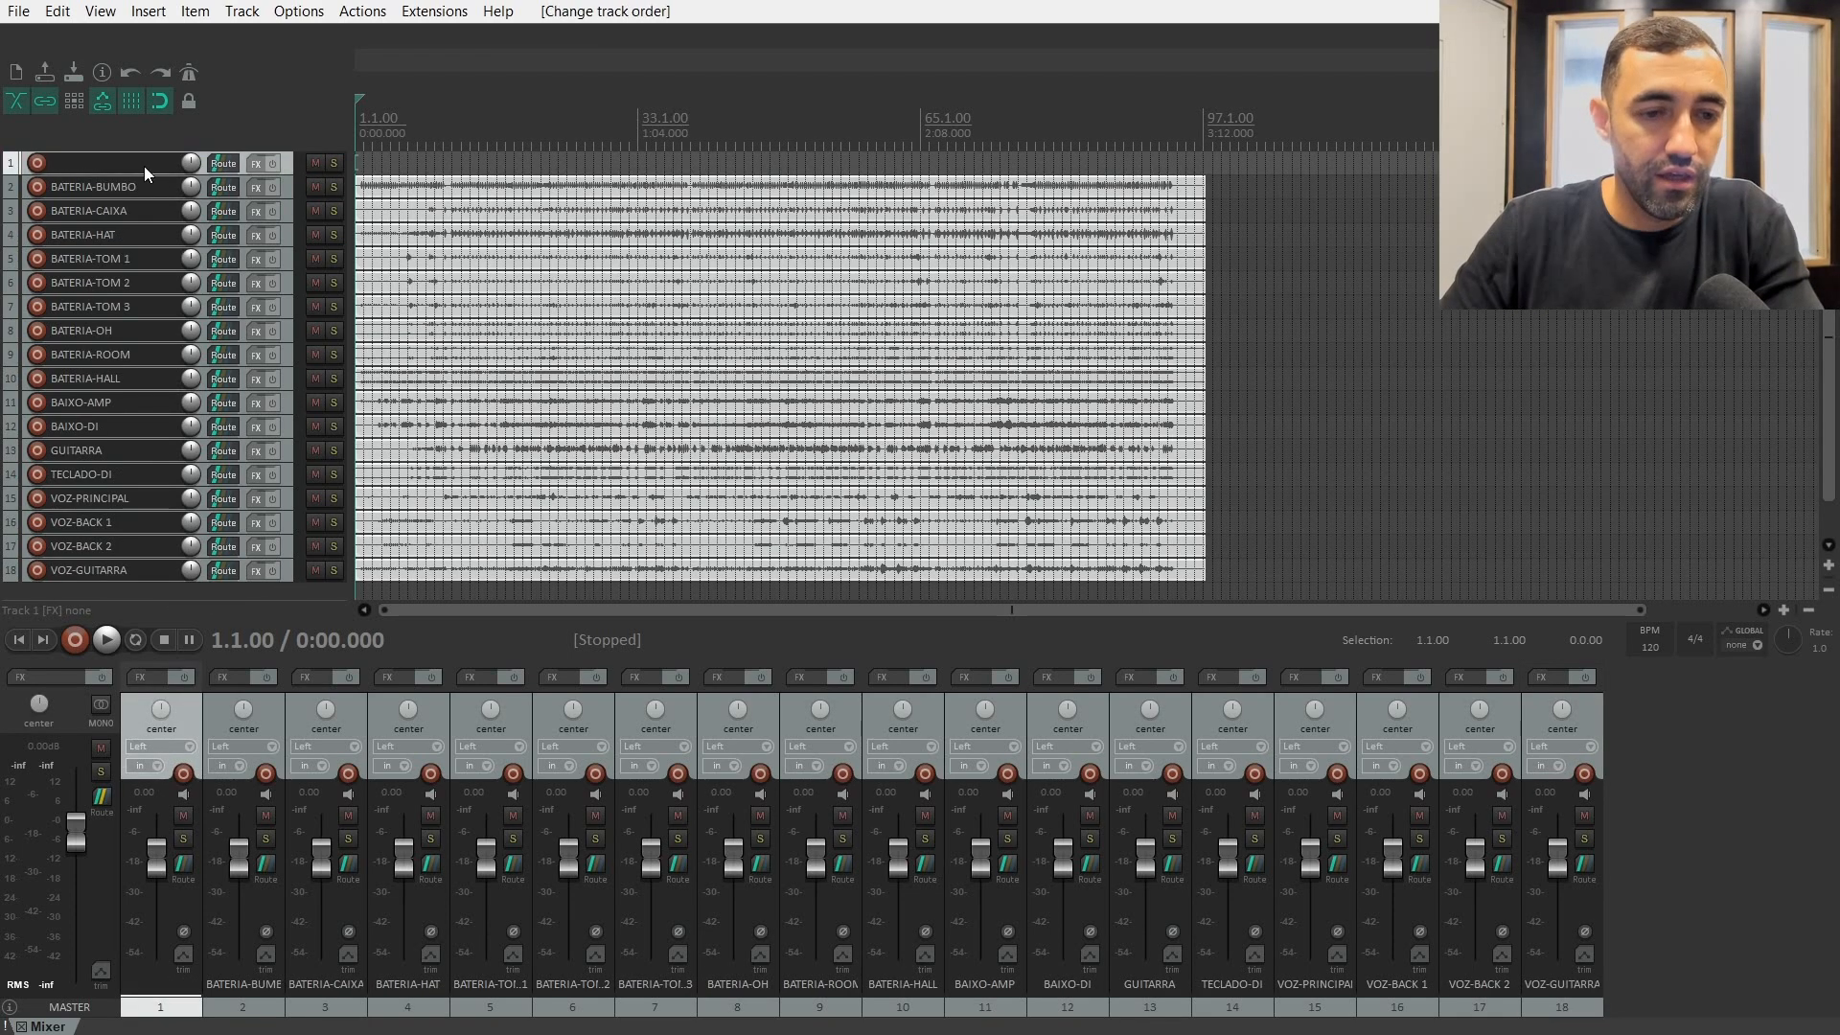
{"action": "double_click", "coordinate": [136, 163]}
{"action": "type", "text": "GRUPO BATERIA"}
{"action": "key", "text": "Return"}
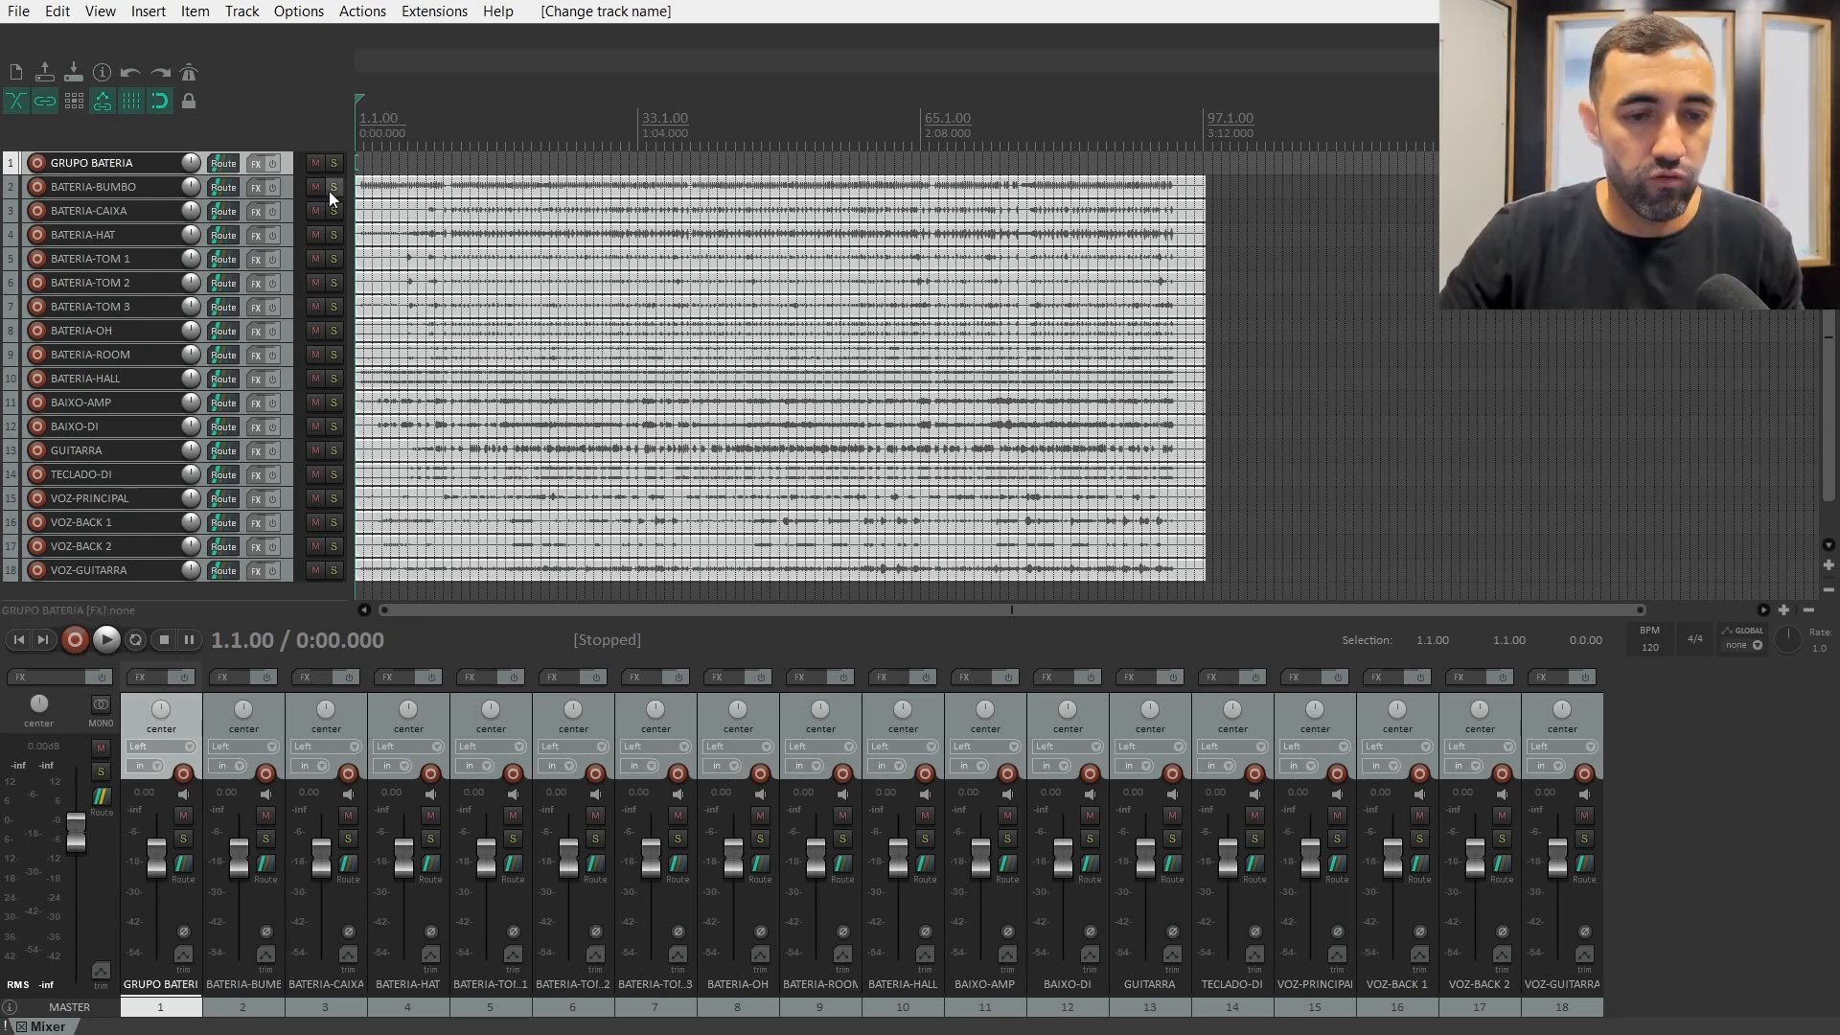
- Nest the nine drum tracks, BATERIA-BUMBO through BATERIA-HALL, inside GRUPO BATERIA as a folder
{"action": "left_click", "coordinate": [287, 188]}
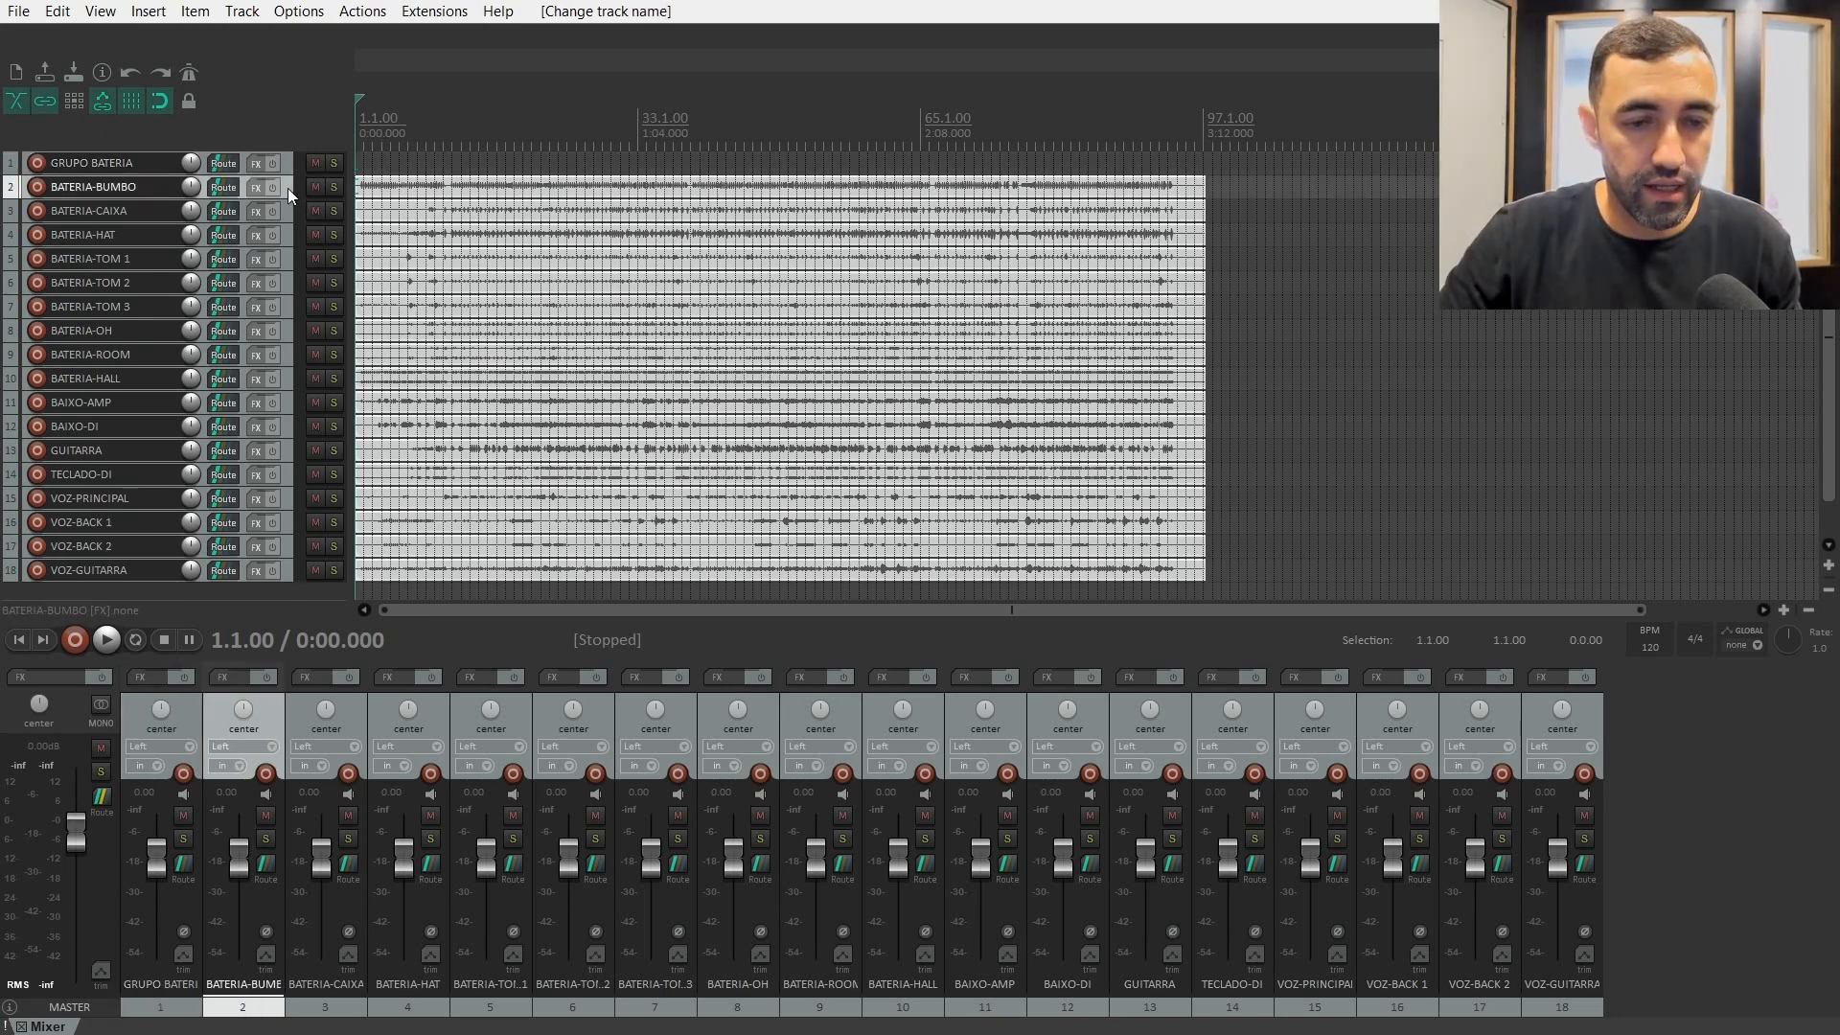
{"action": "left_click", "coordinate": [284, 382], "text": "shift"}
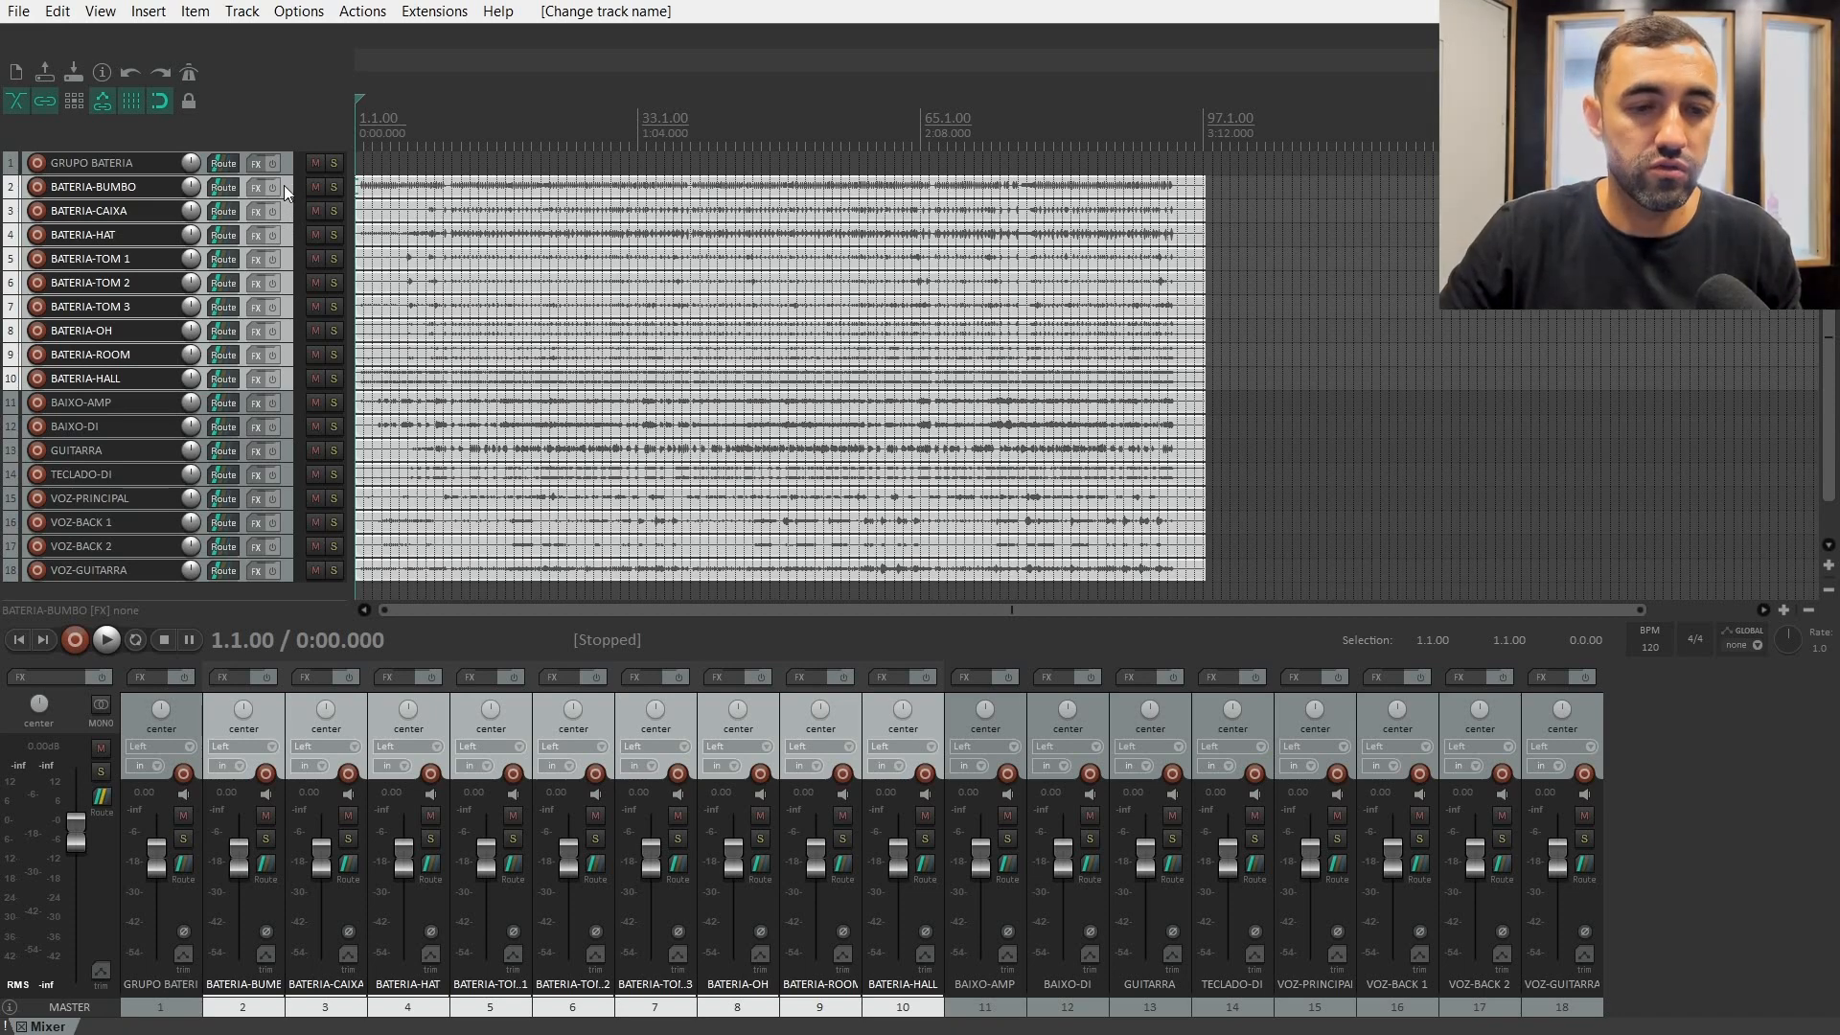
{"action": "left_click_drag", "start_coordinate": [284, 186], "coordinate": [278, 164]}
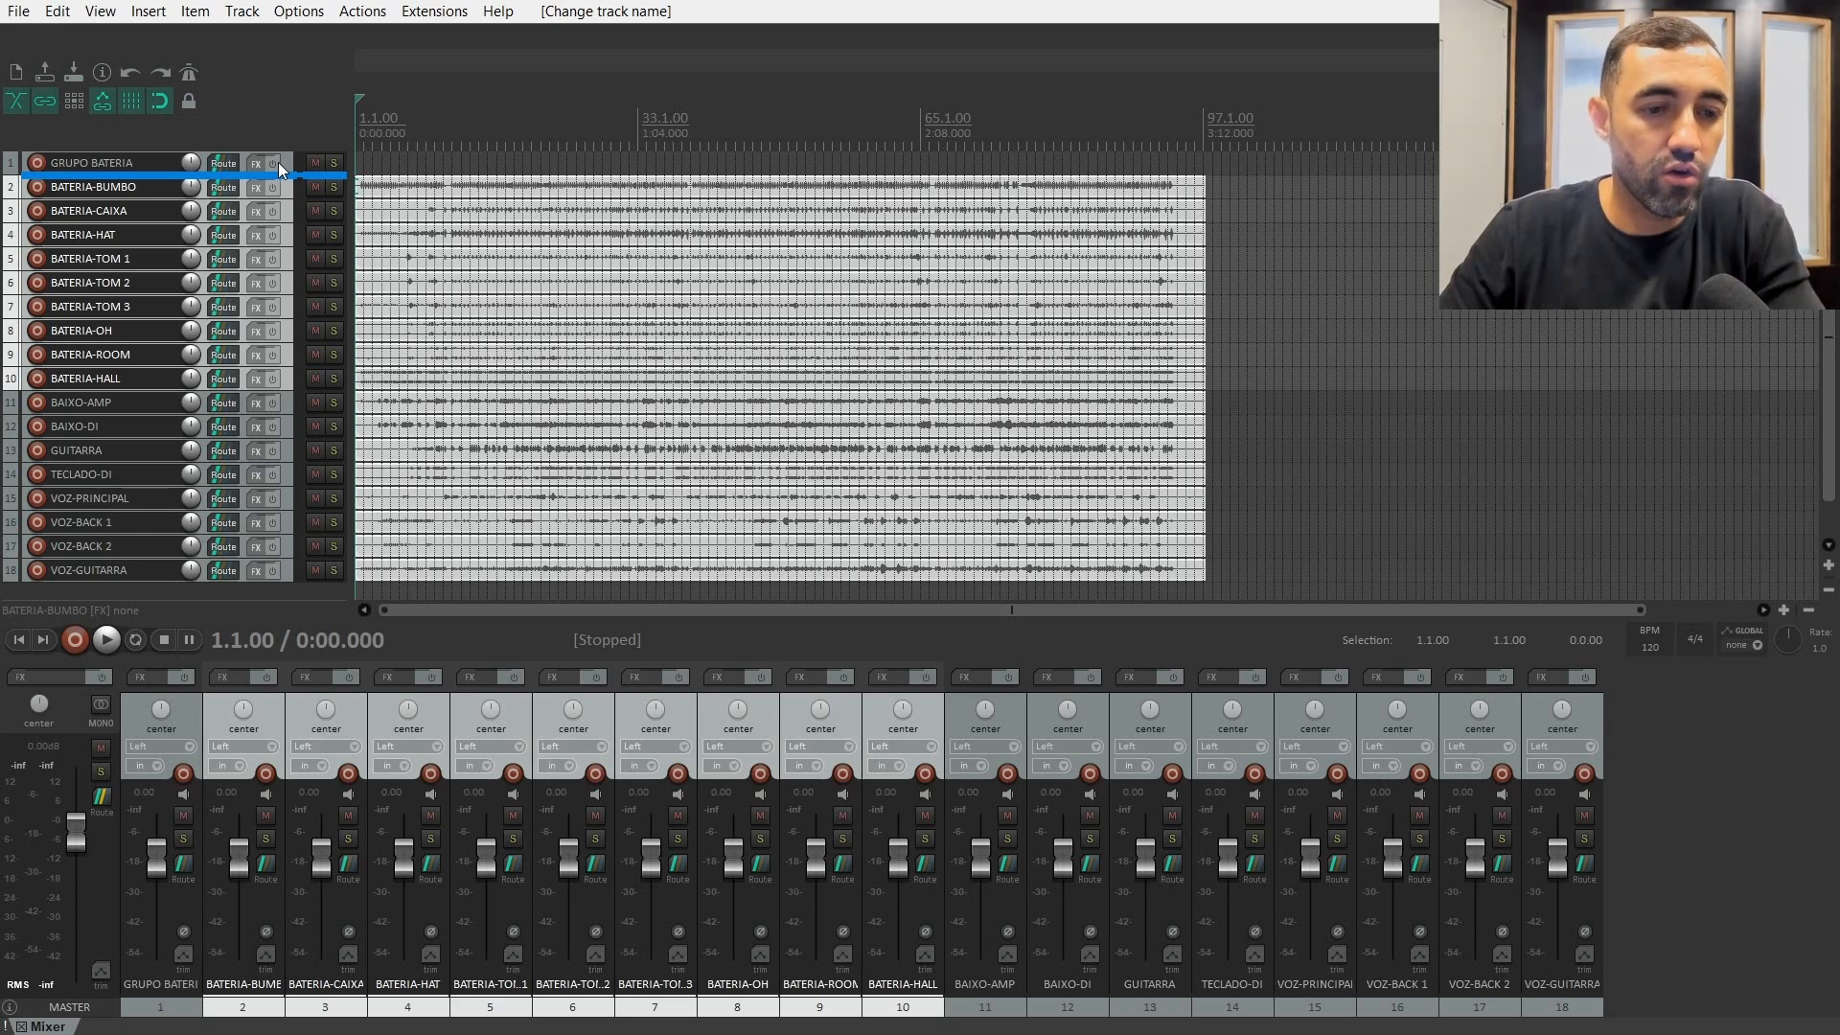
{"action": "left_click_drag", "start_coordinate": [278, 163], "coordinate": [59, 182]}
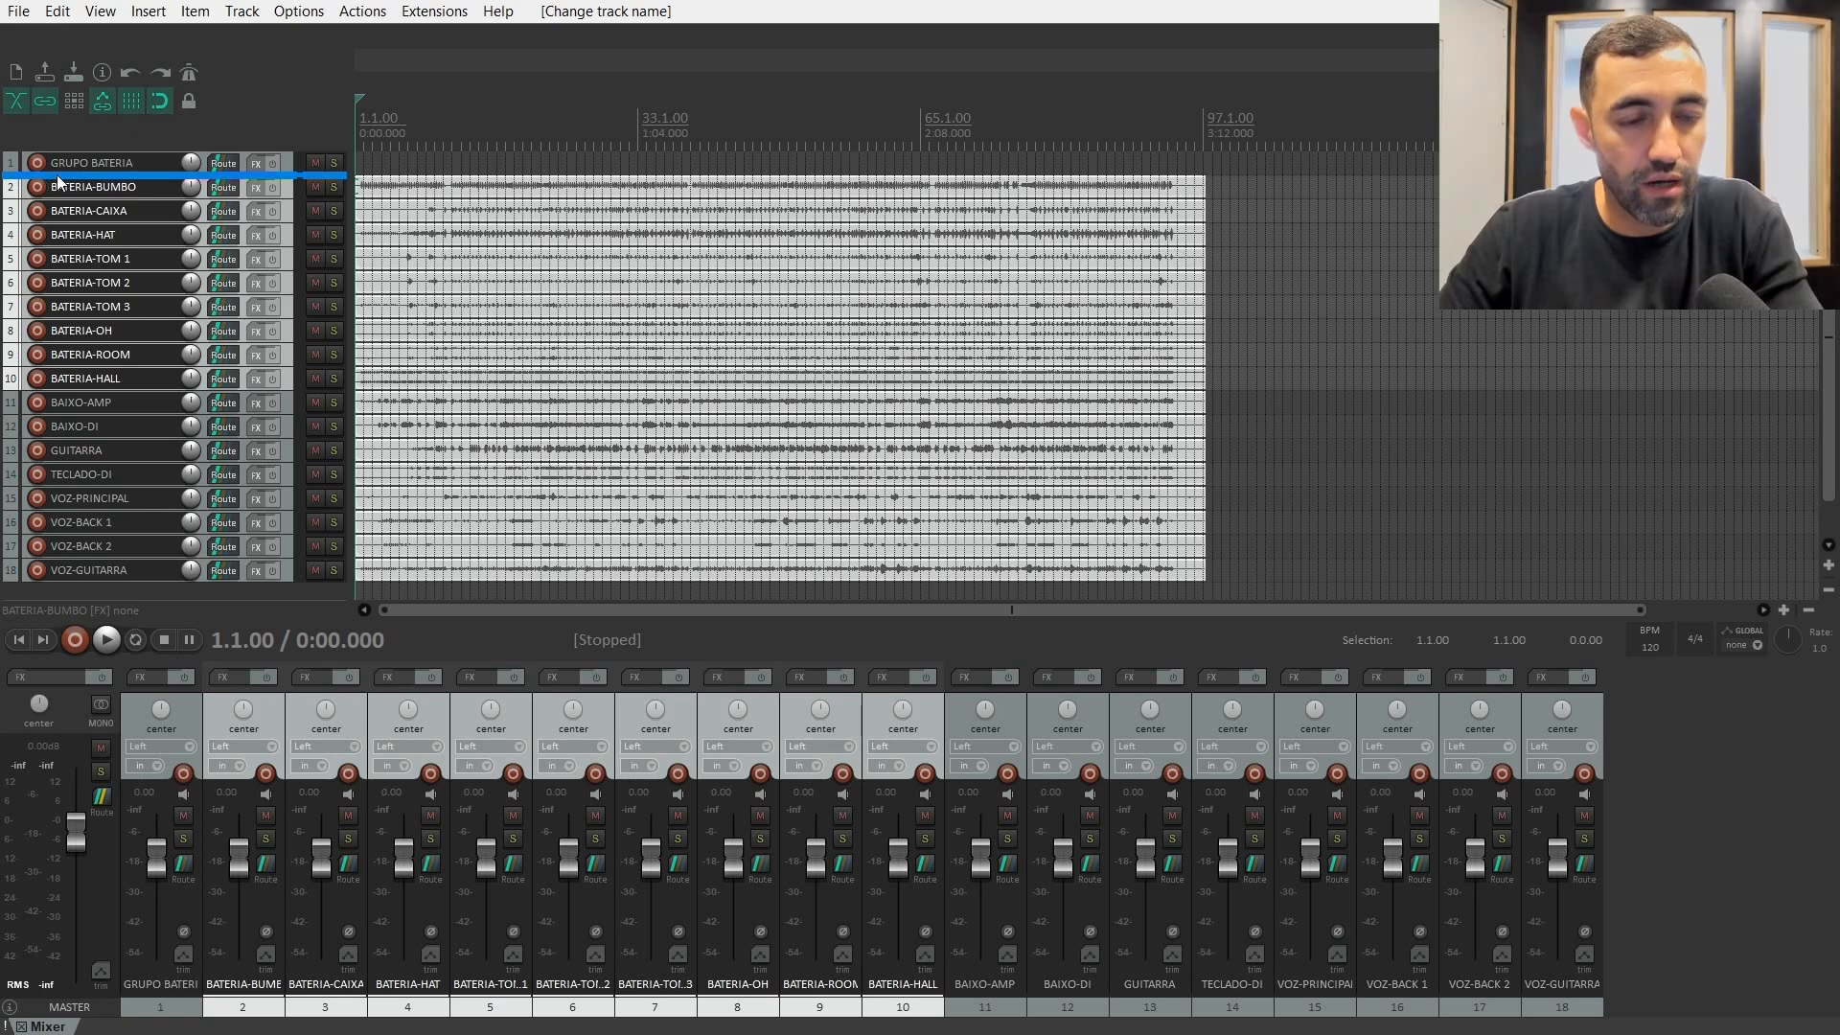
{"action": "left_click_drag", "start_coordinate": [18, 185], "coordinate": [50, 163]}
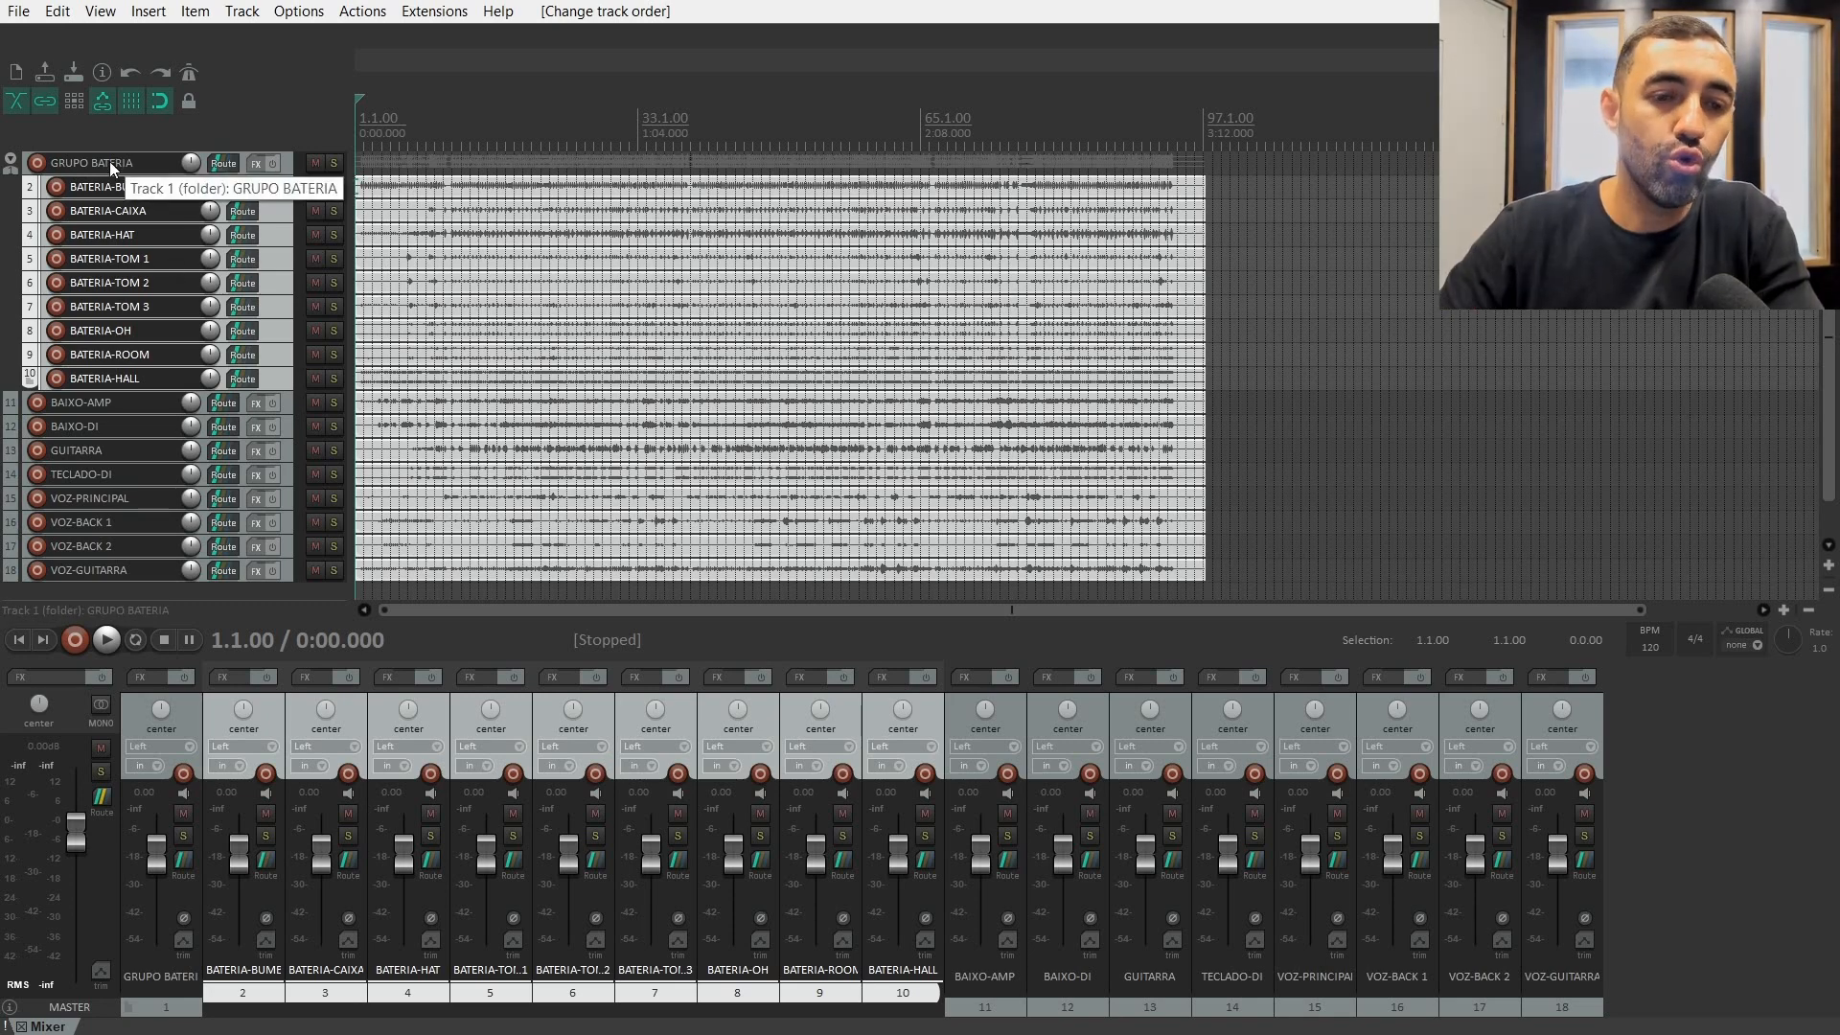
- Set the GRUPO BATERIA folder and all its drum tracks to the custom light red colour (255, 128, 128)
{"action": "left_click", "coordinate": [284, 163]}
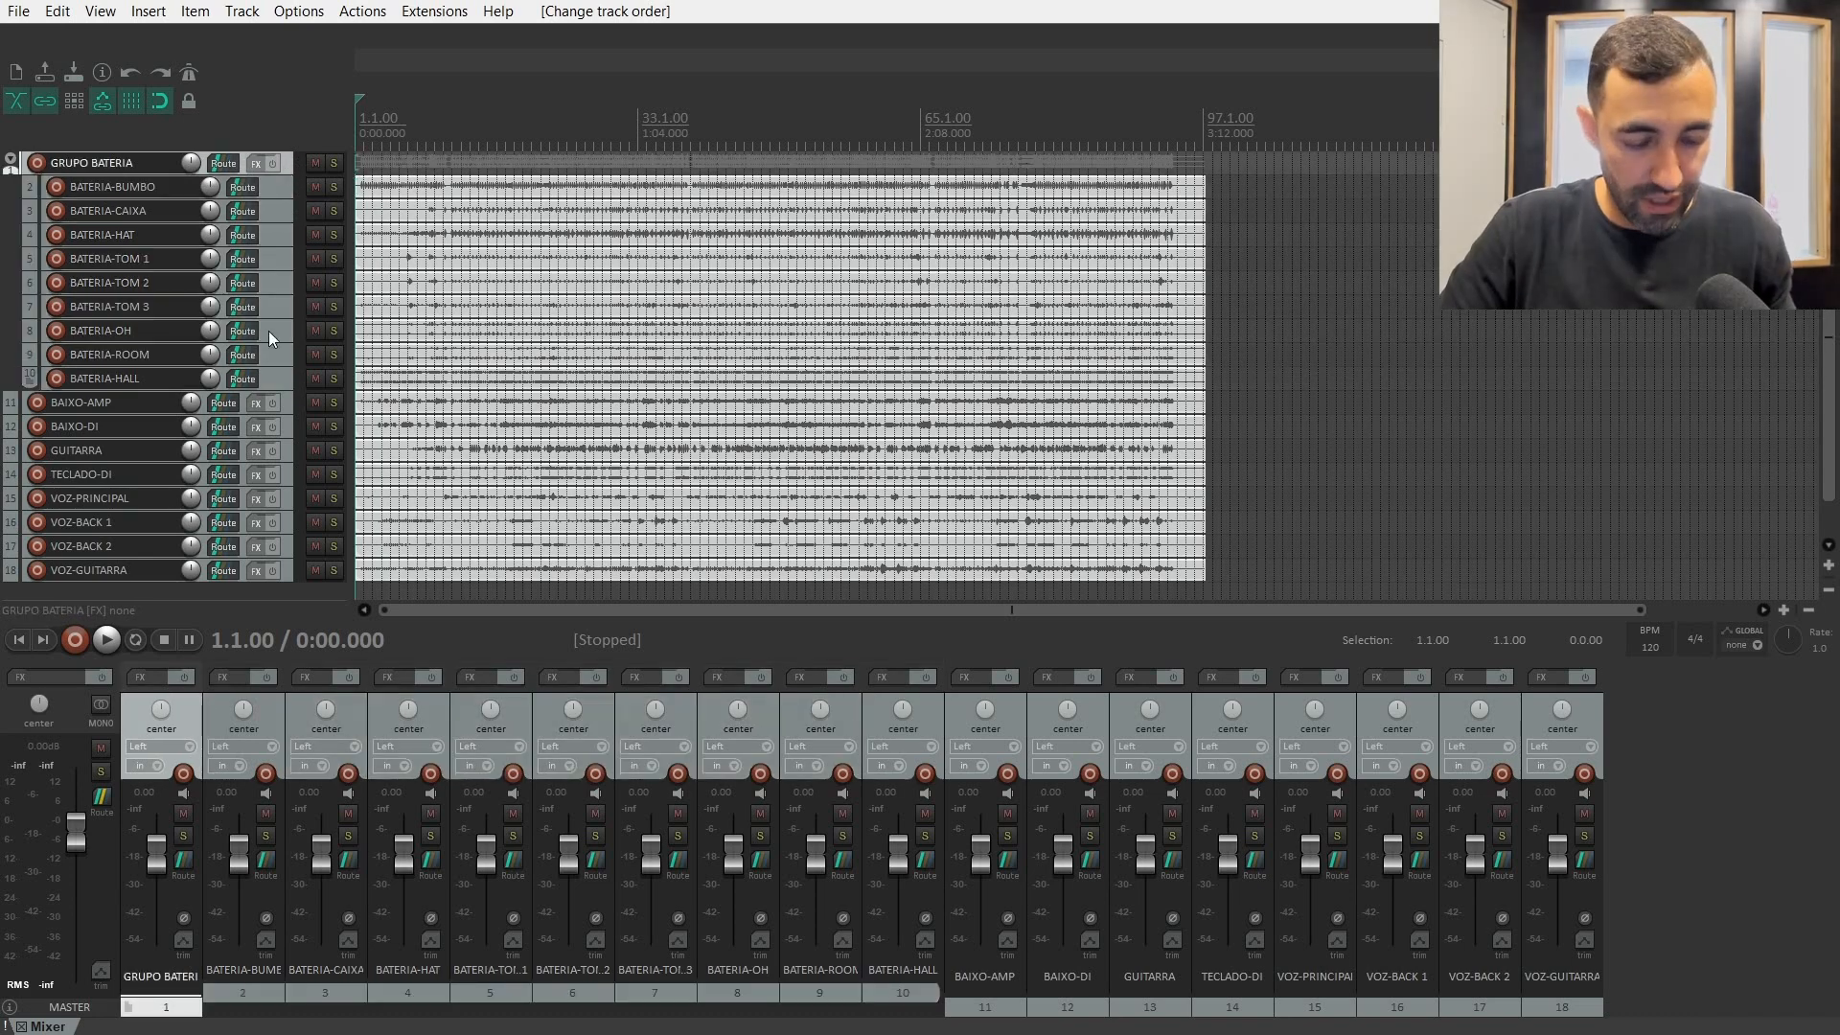
{"action": "left_click", "coordinate": [279, 382], "text": "shift"}
{"action": "right_click", "coordinate": [280, 379]}
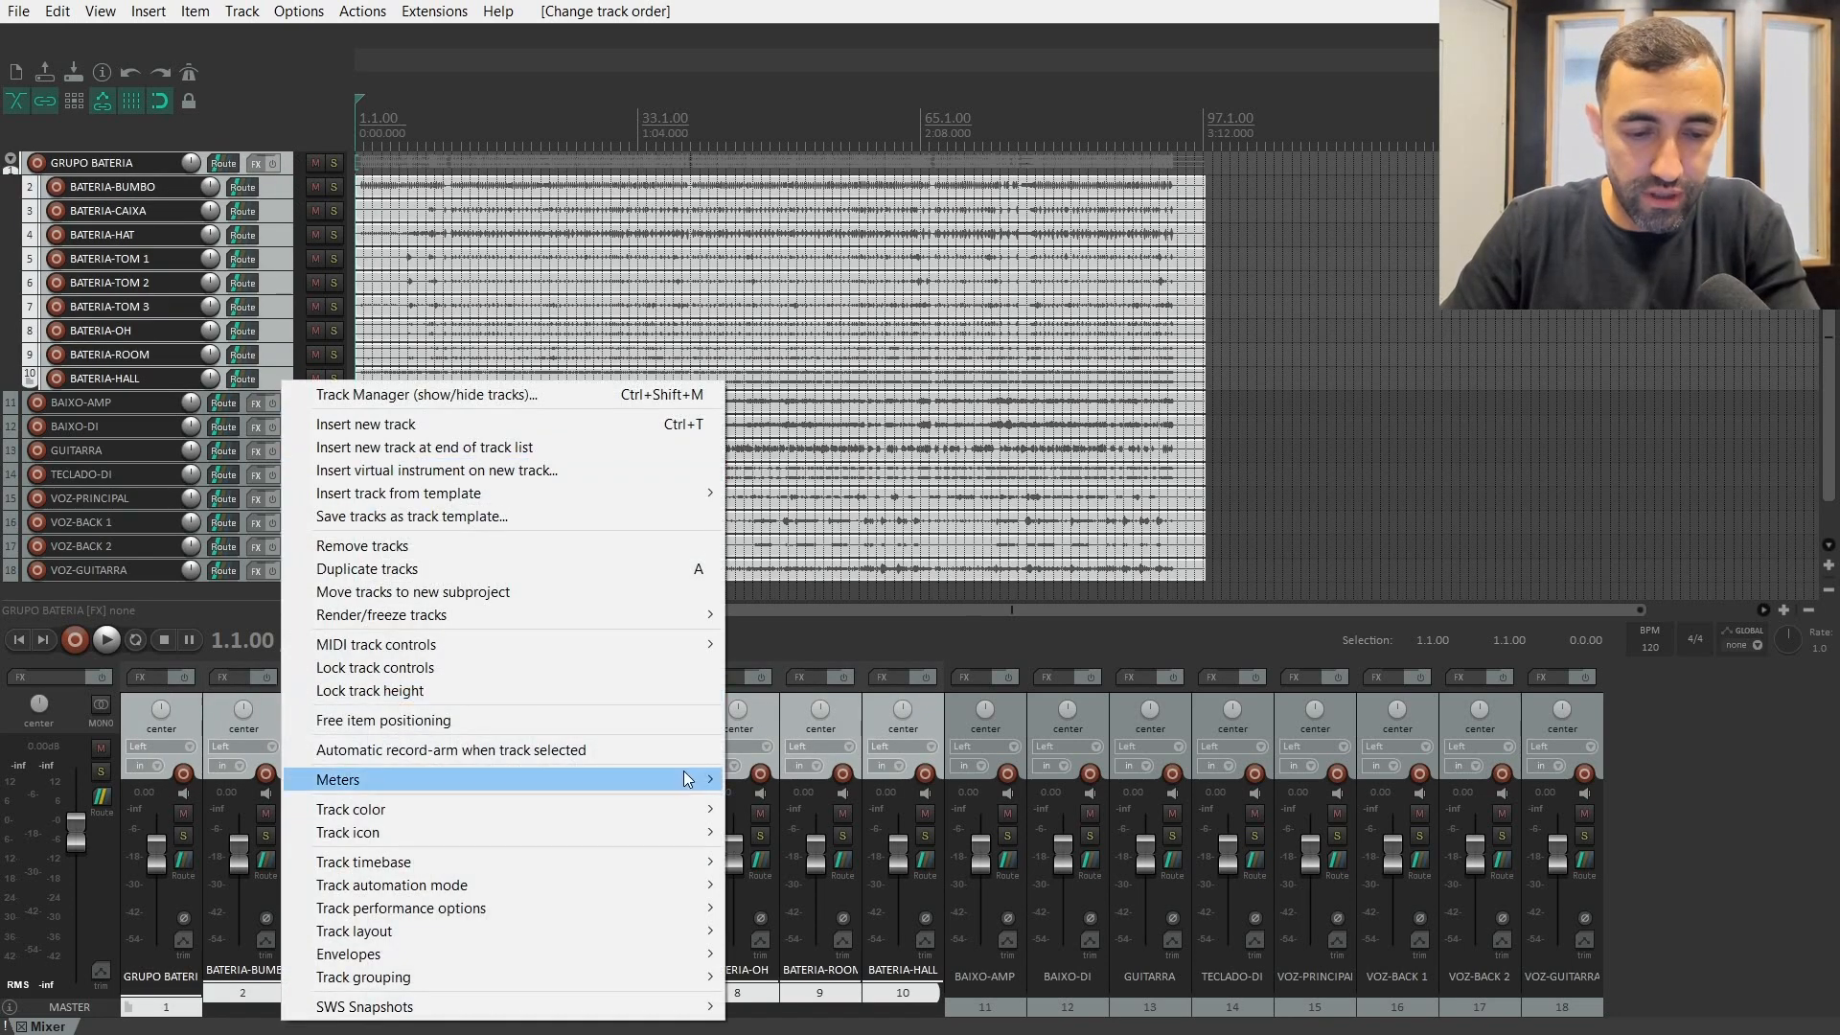
{"action": "mouse_move", "coordinate": [670, 804]}
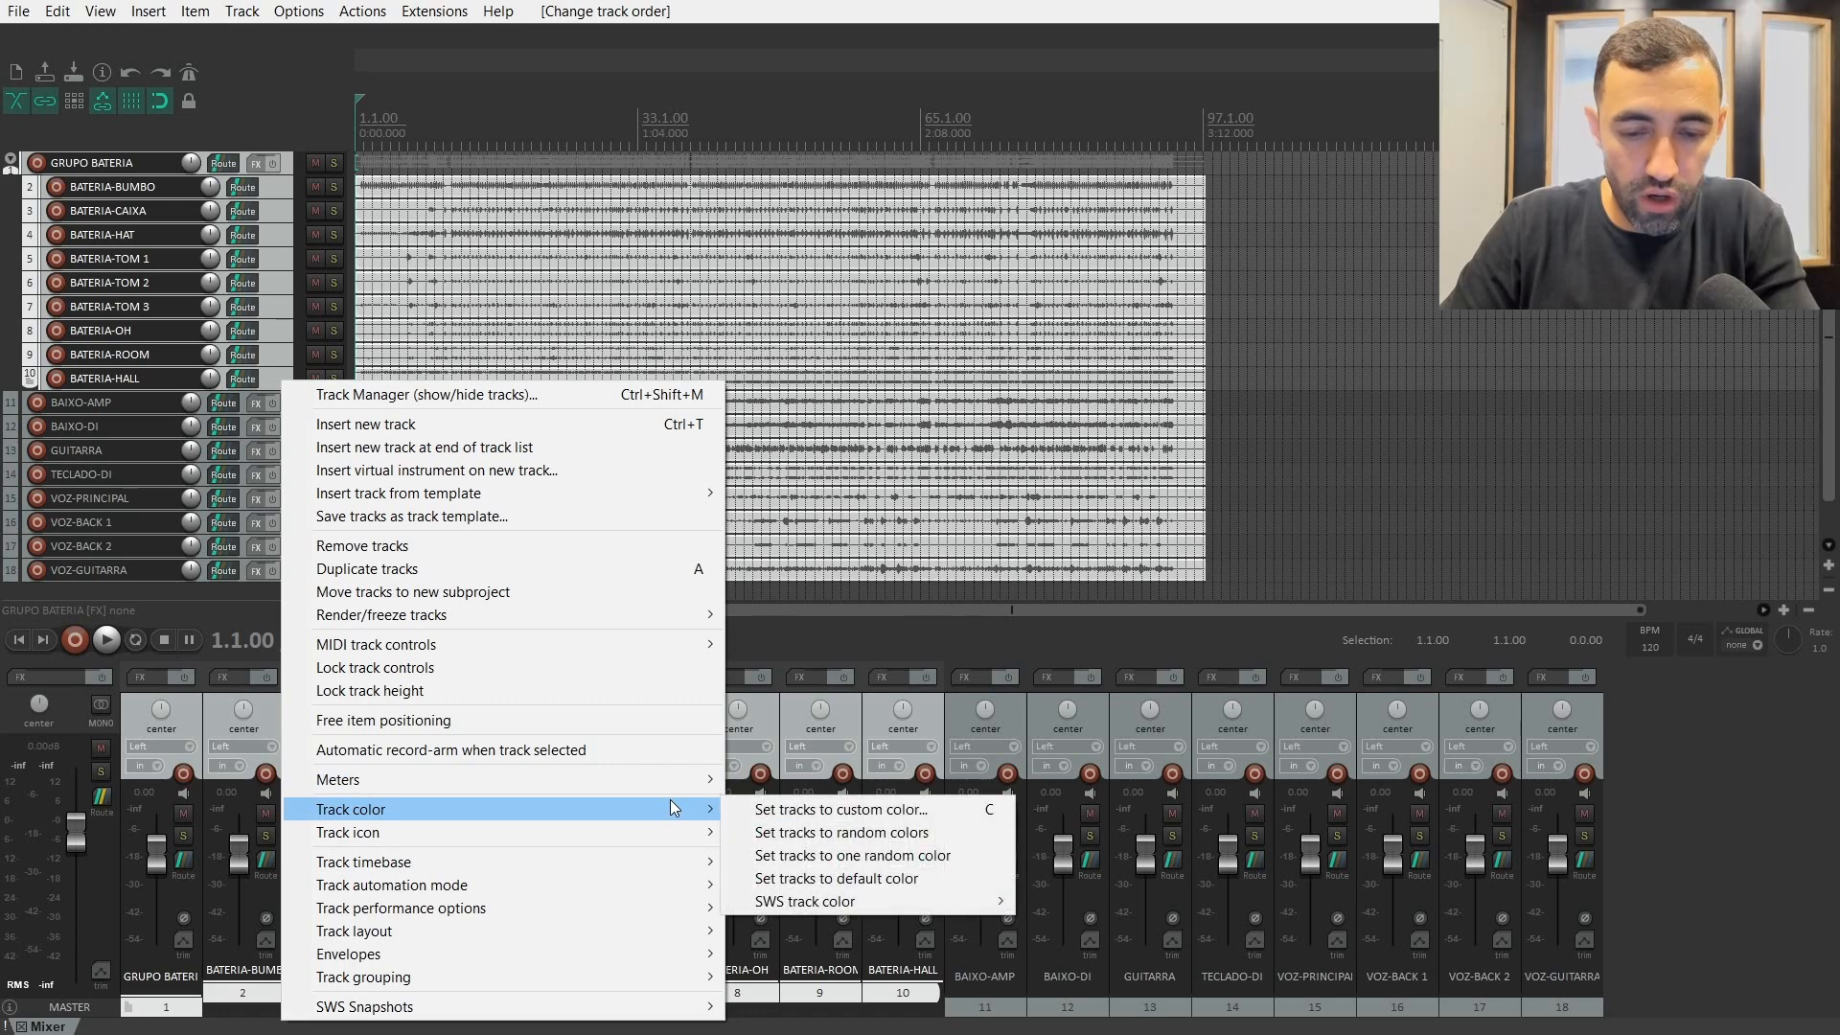
{"action": "left_click", "coordinate": [782, 810]}
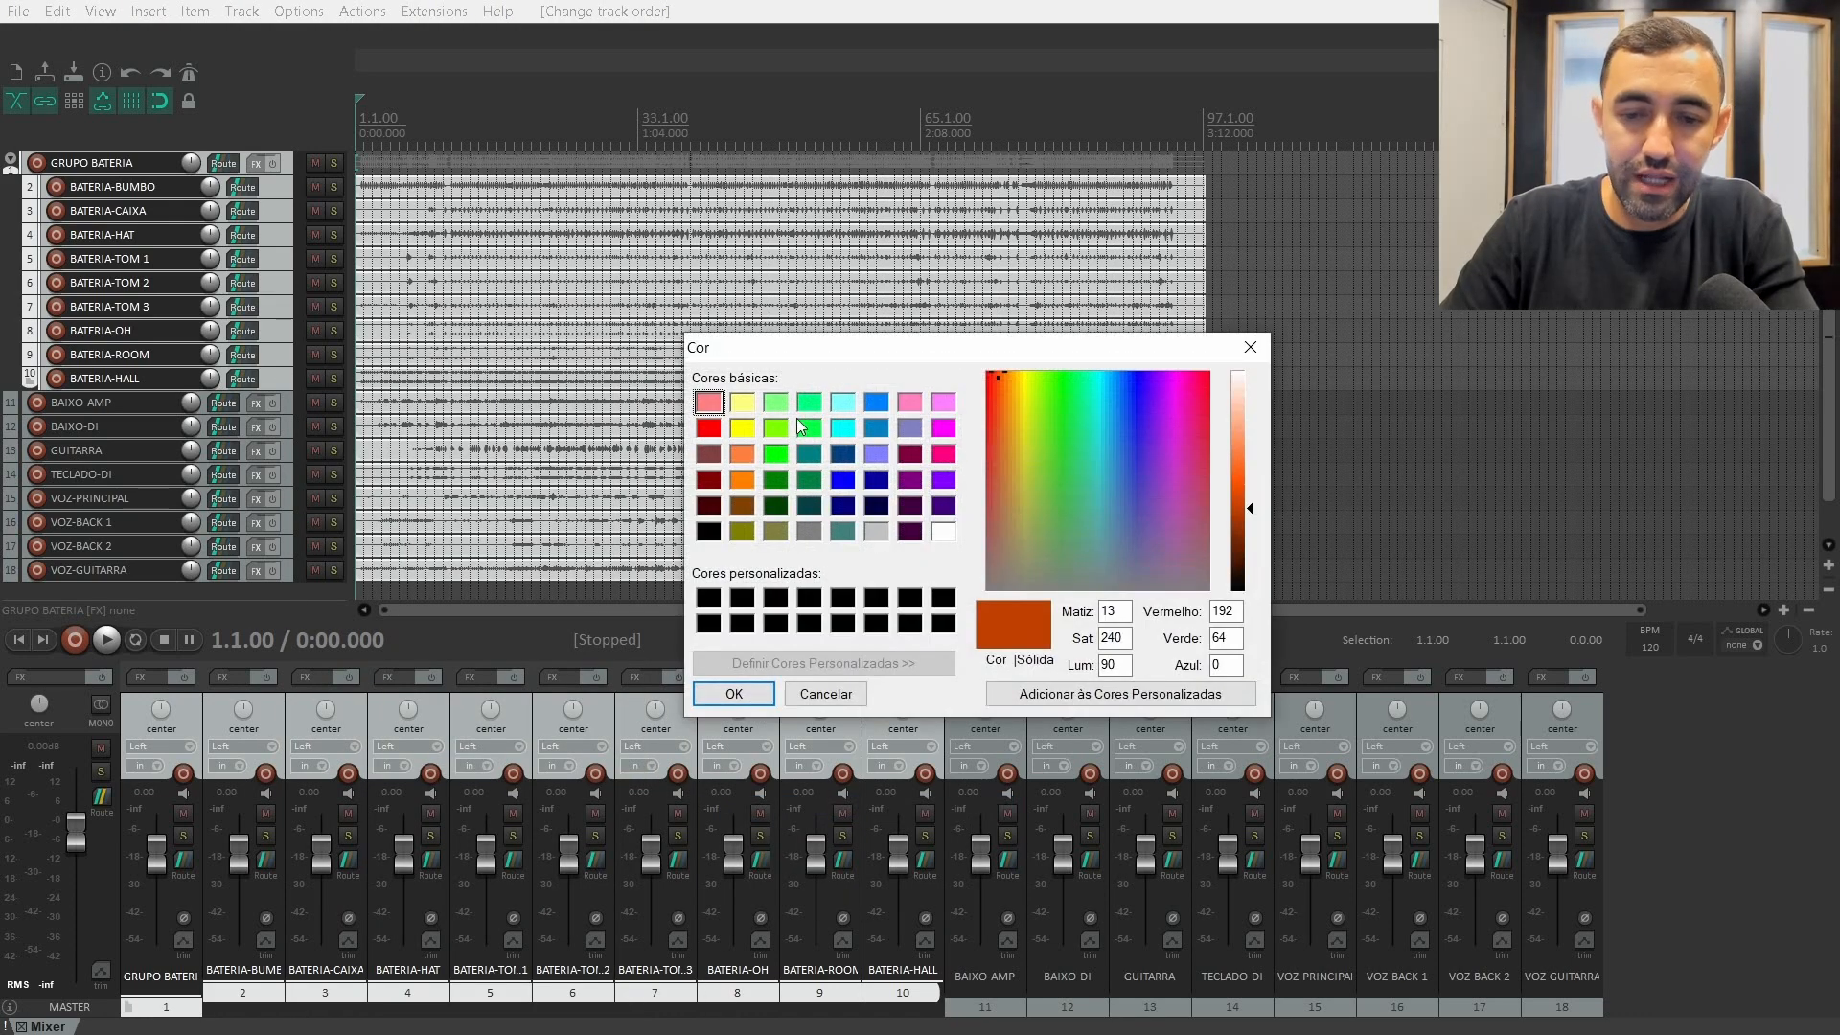
{"action": "left_click", "coordinate": [710, 403]}
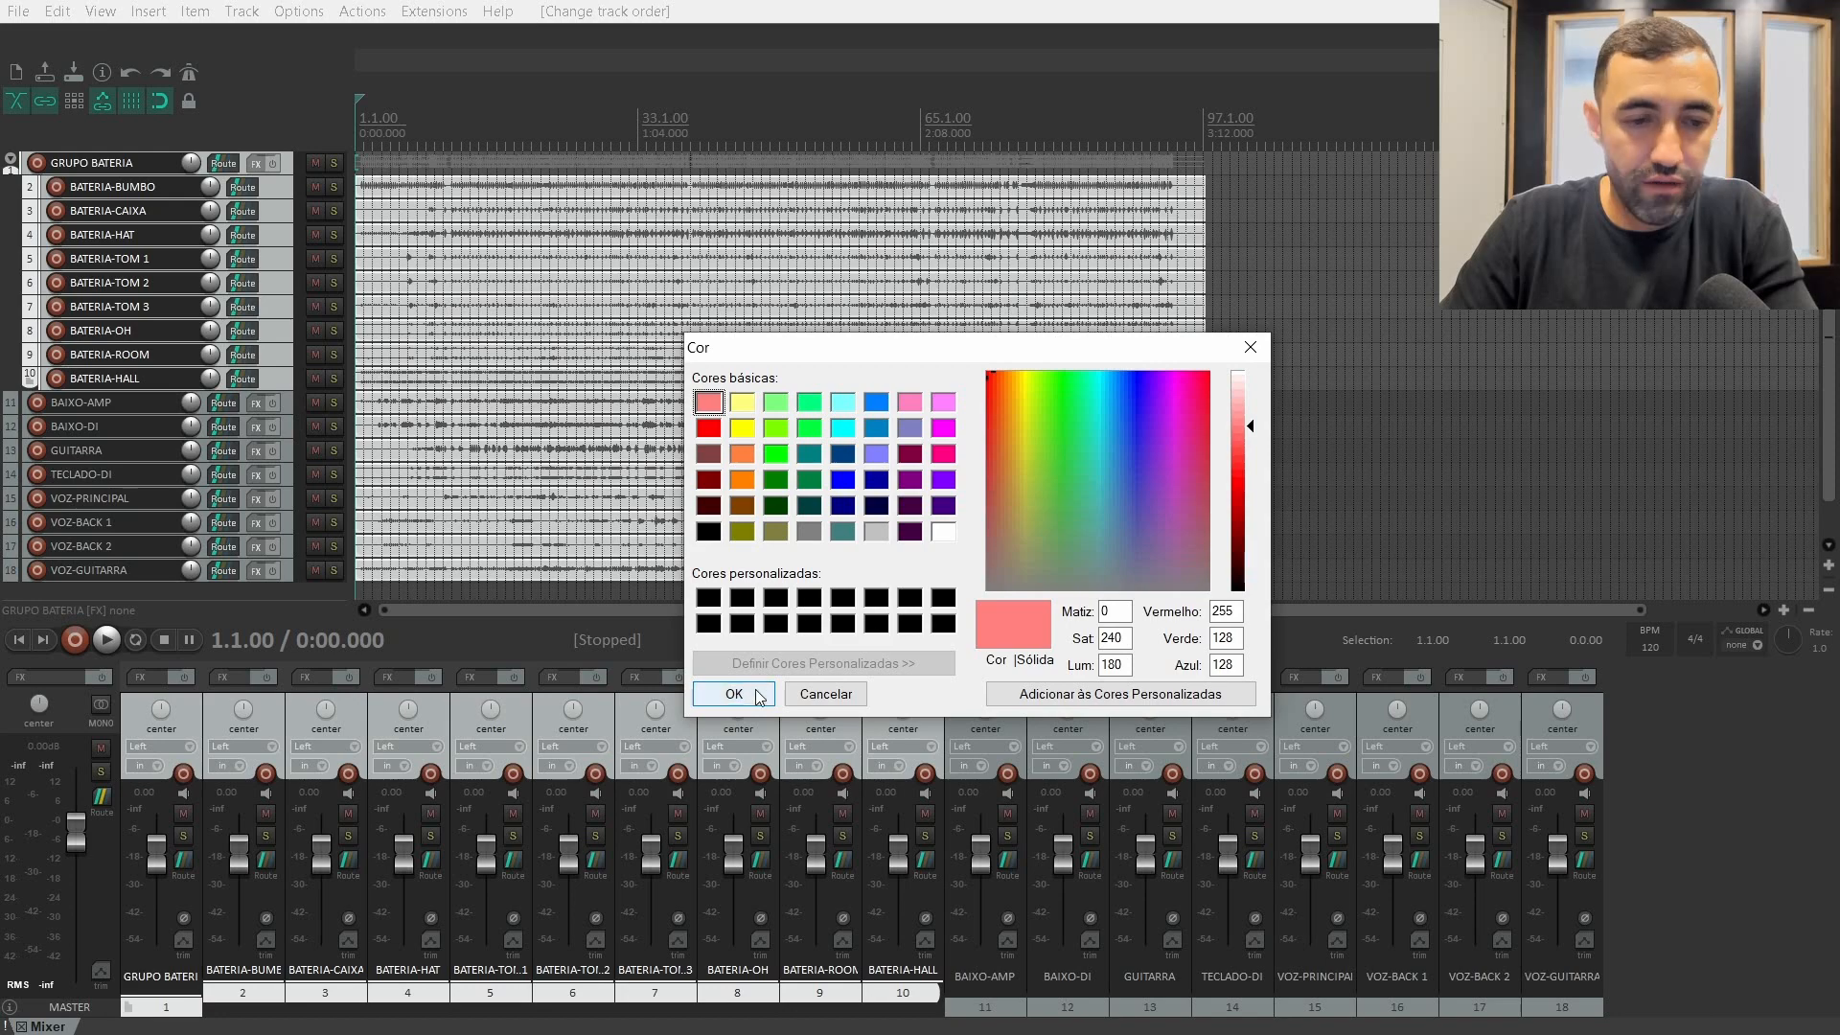
{"action": "left_click", "coordinate": [756, 694]}
- Add a new empty track directly above BAIXO-AMP
{"action": "left_click", "coordinate": [285, 406]}
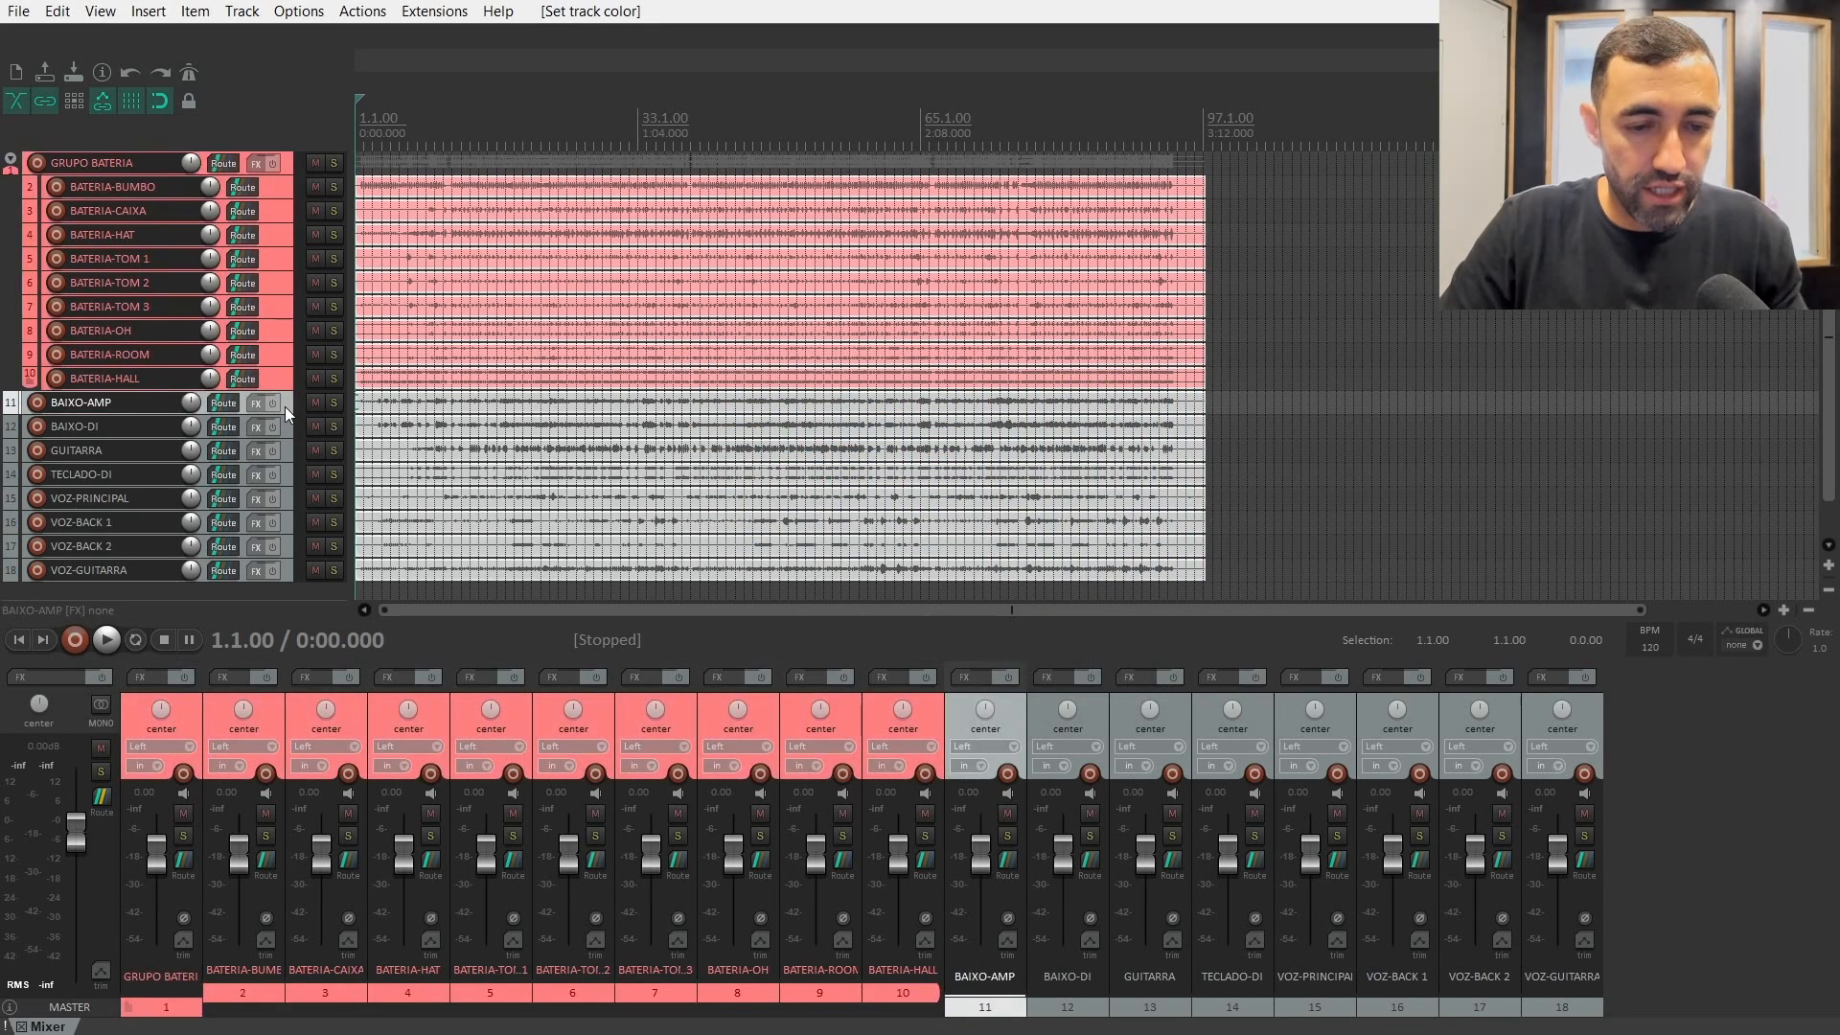
{"action": "double_click", "coordinate": [259, 588]}
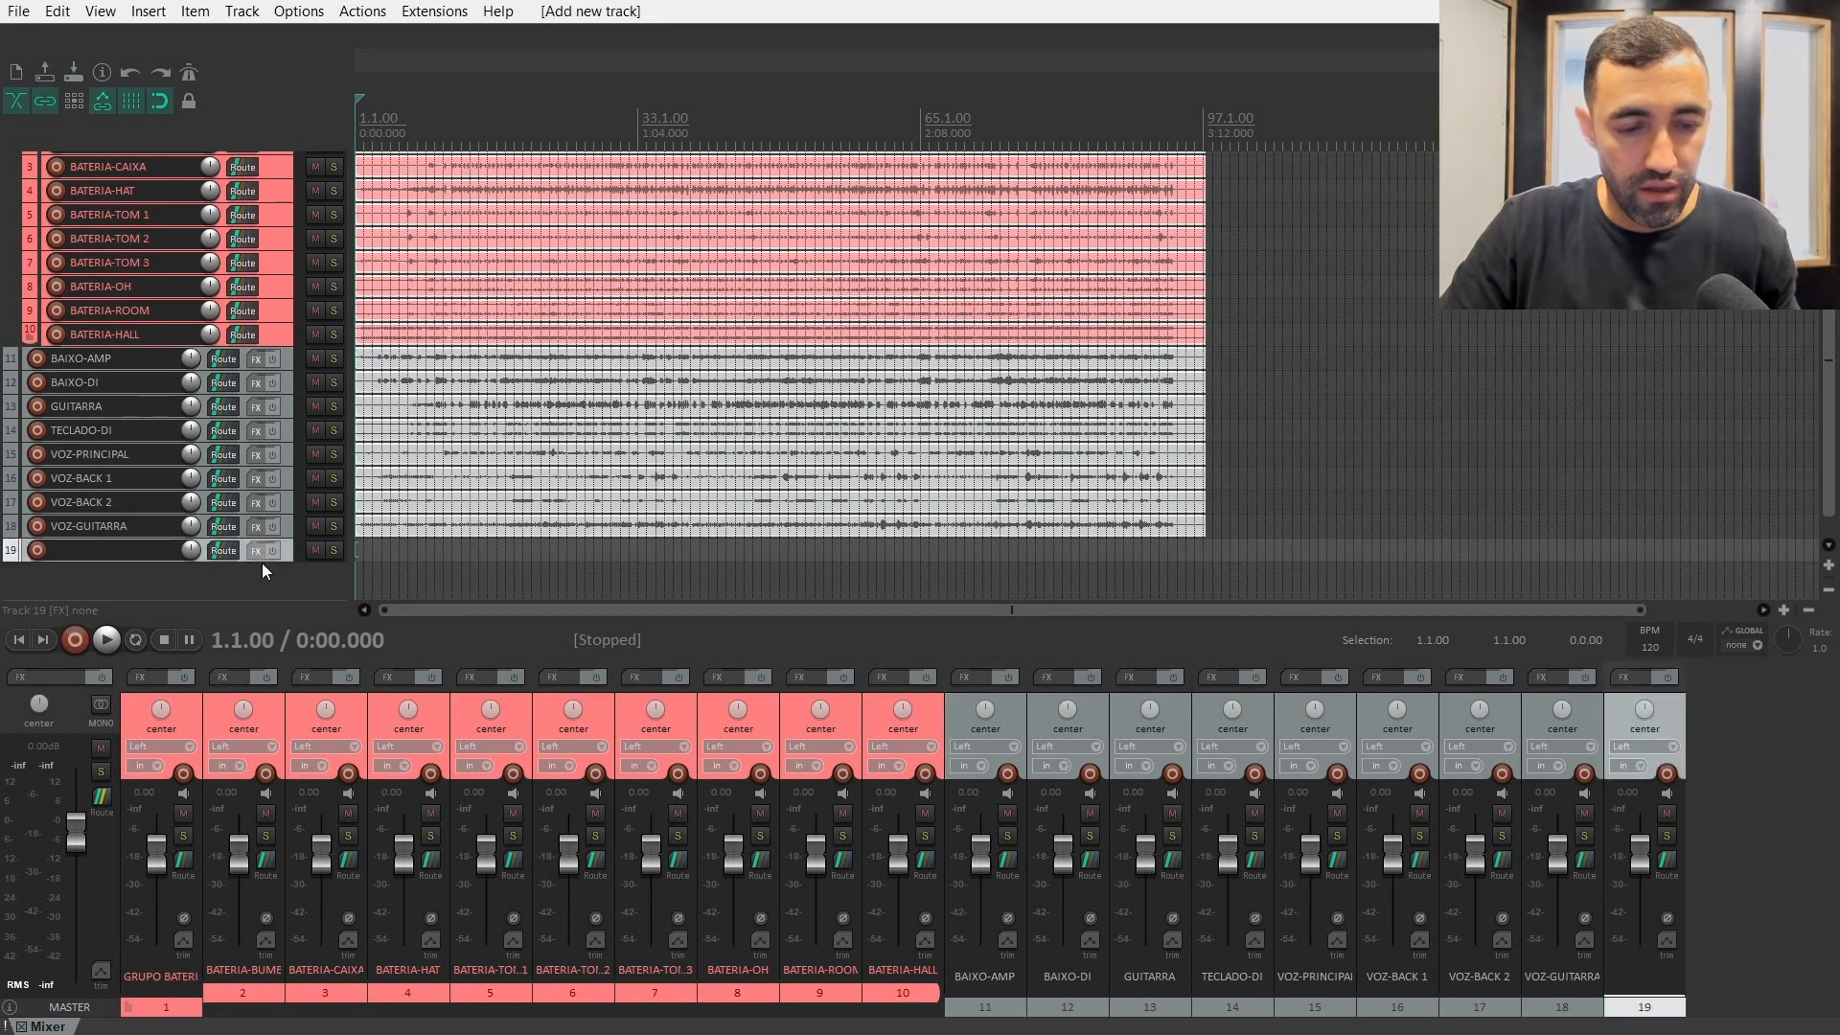
{"action": "left_click_drag", "start_coordinate": [284, 544], "coordinate": [96, 356]}
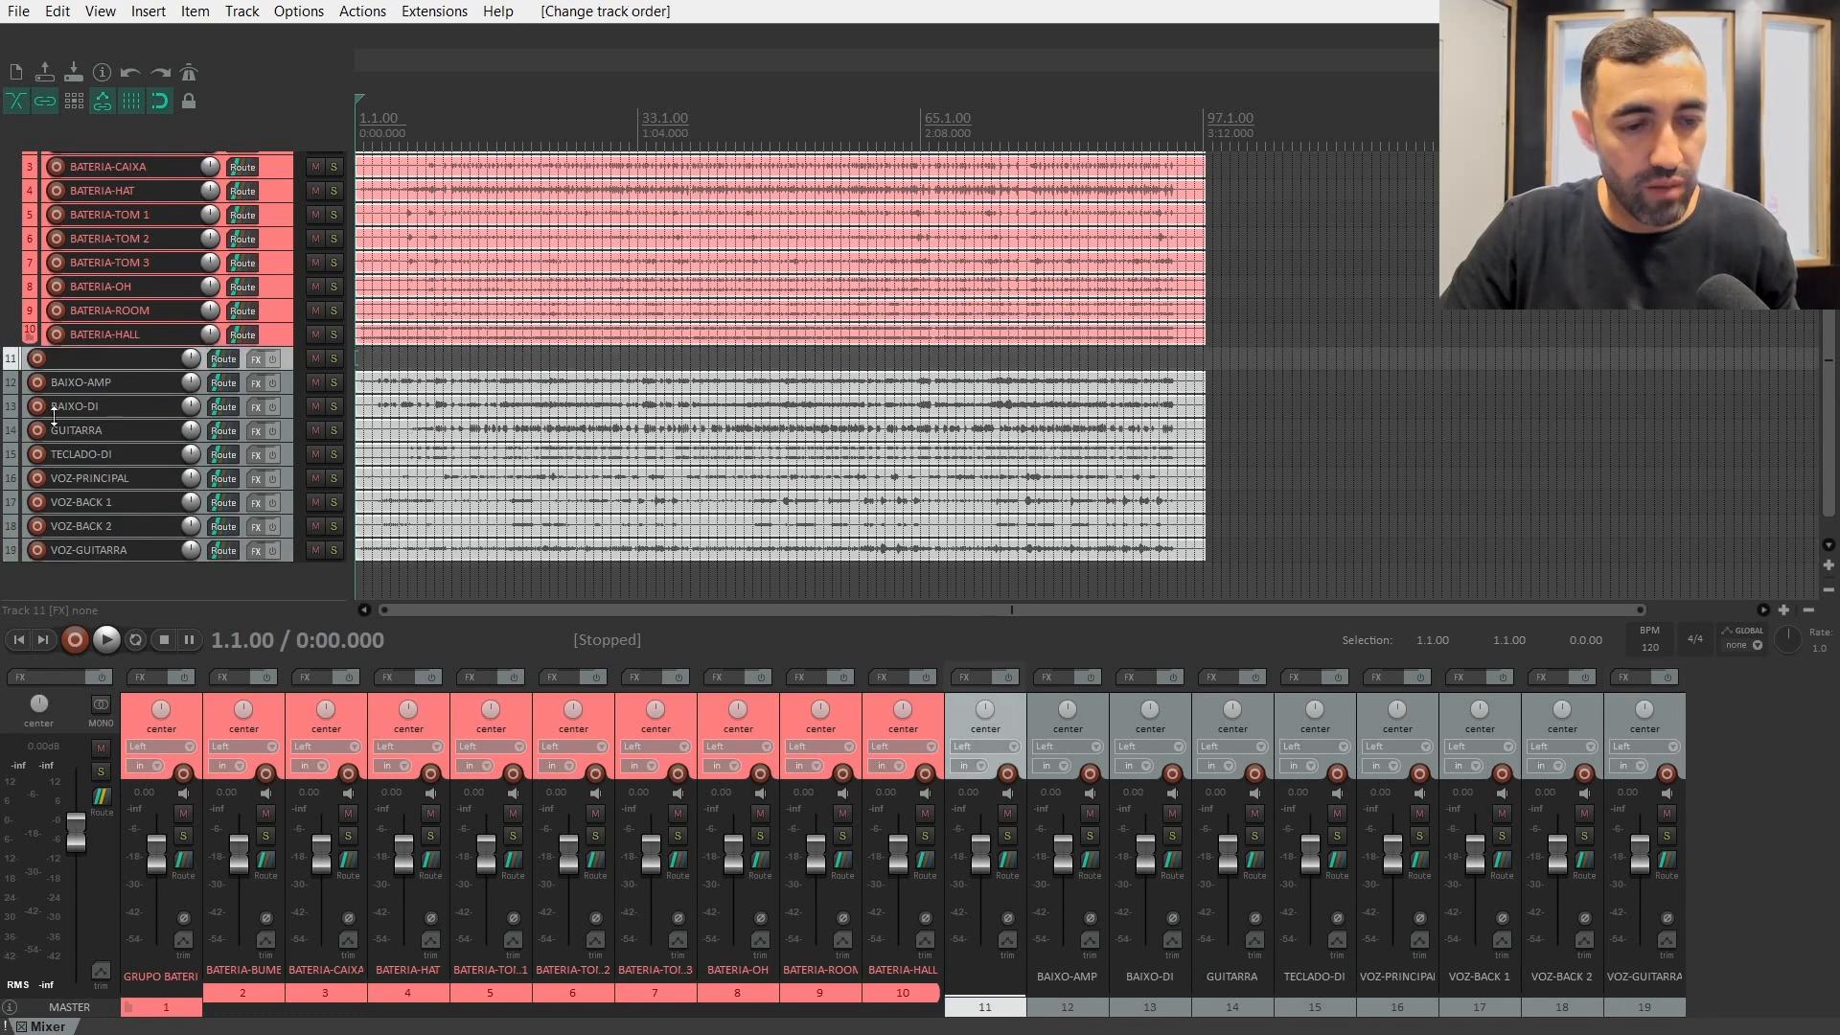
- Nest BAIXO-AMP and BAIXO-DI inside the empty track above them and name that folder track BAIXO
{"action": "left_click", "coordinate": [283, 377]}
{"action": "left_click", "coordinate": [281, 403], "text": "shift"}
{"action": "left_click_drag", "start_coordinate": [285, 383], "coordinate": [273, 356]}
{"action": "double_click", "coordinate": [135, 367]}
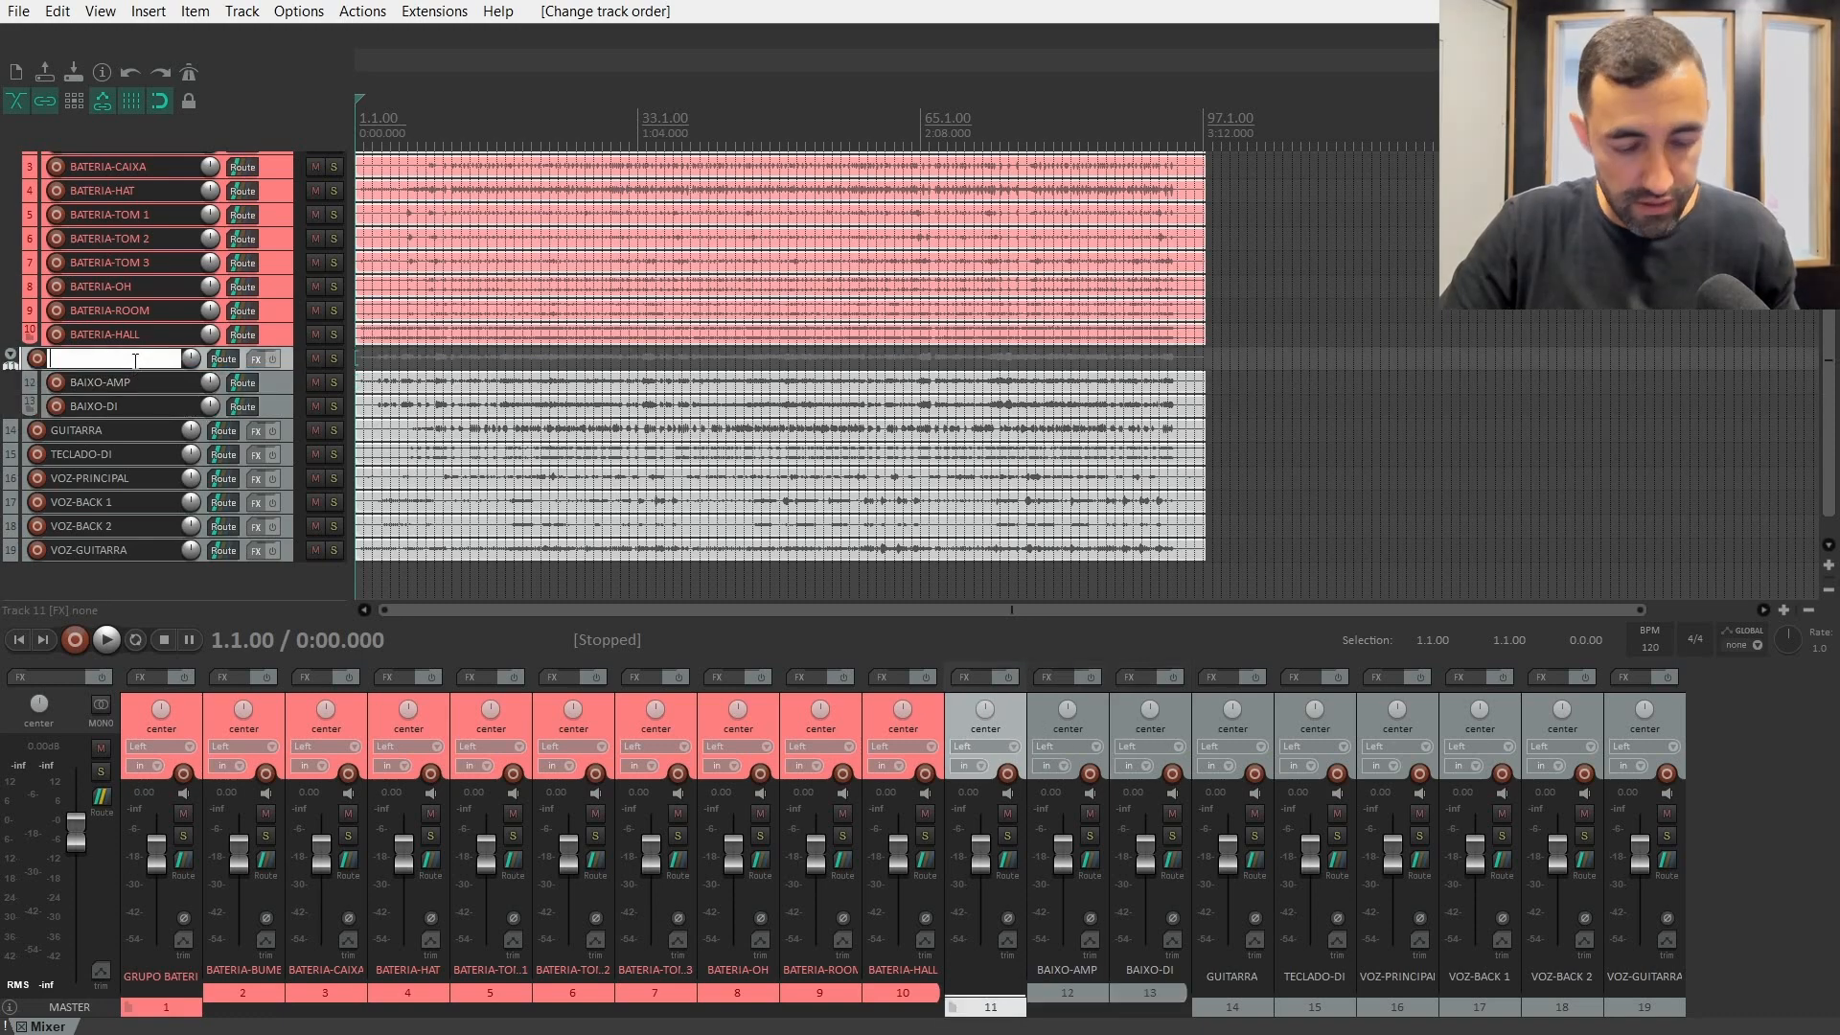
{"action": "type", "text": "BAIXO"}
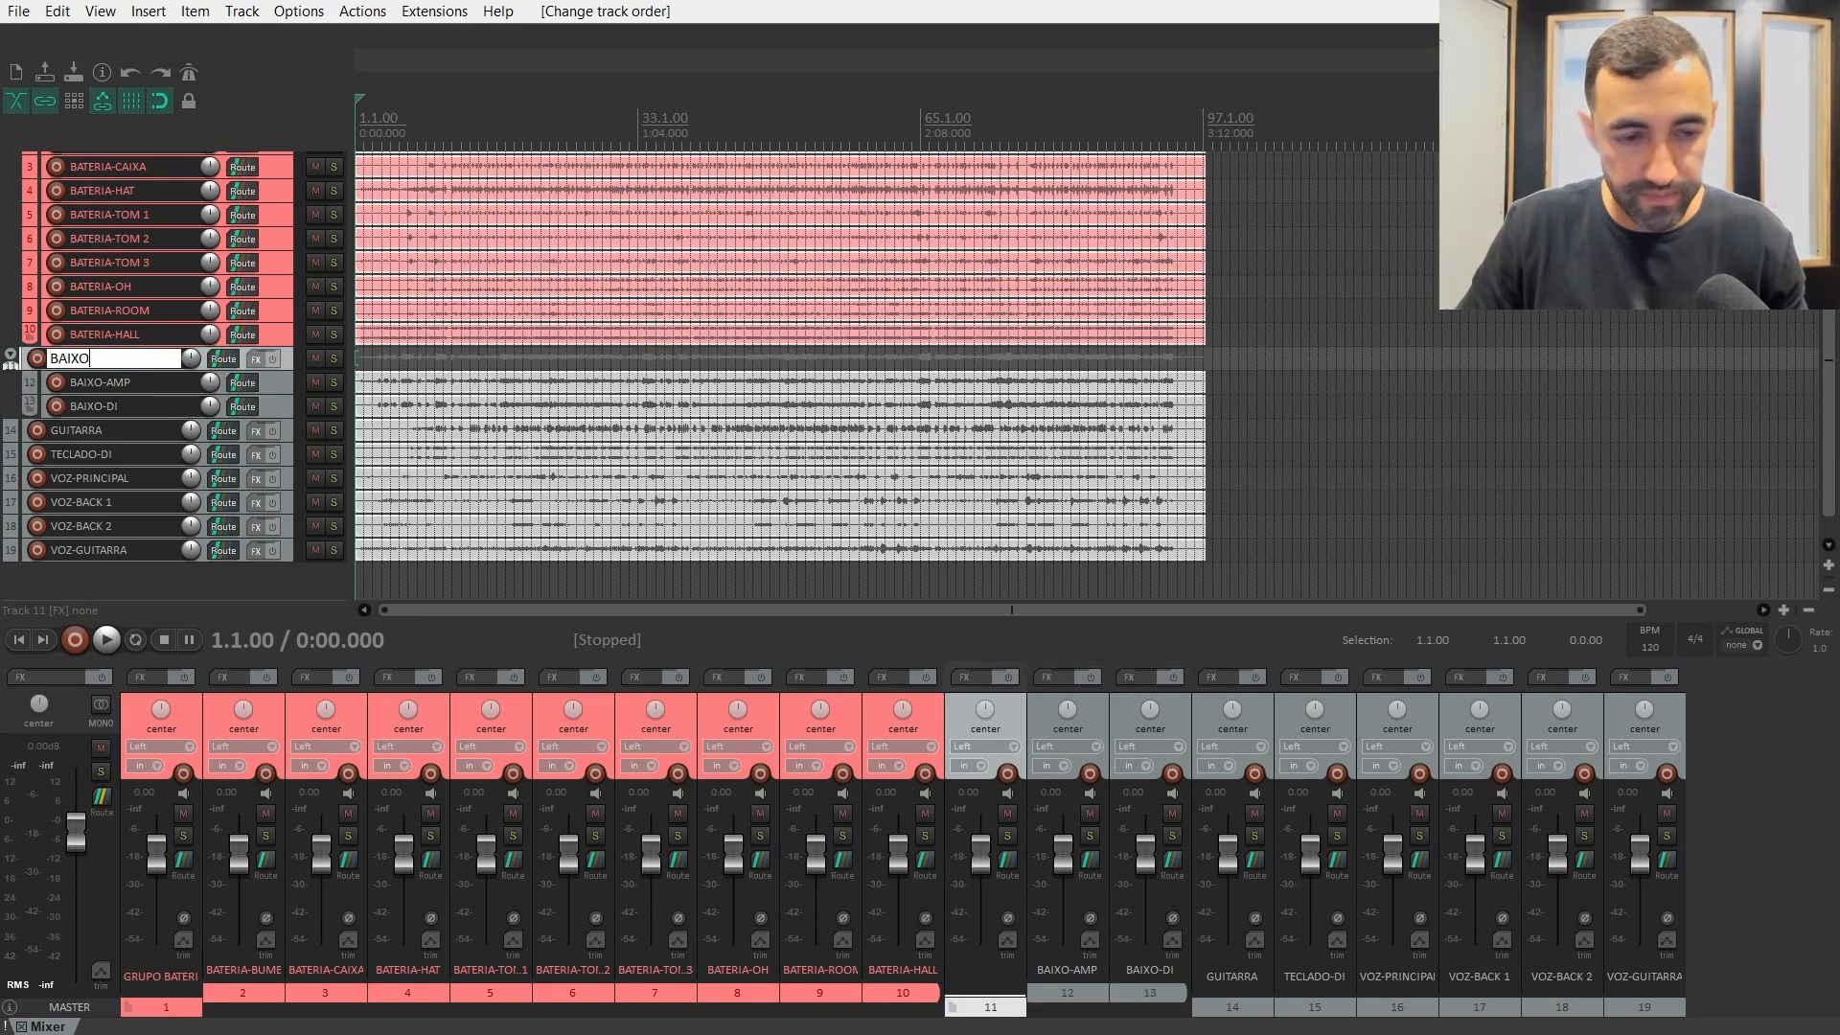
{"action": "key", "text": "Return"}
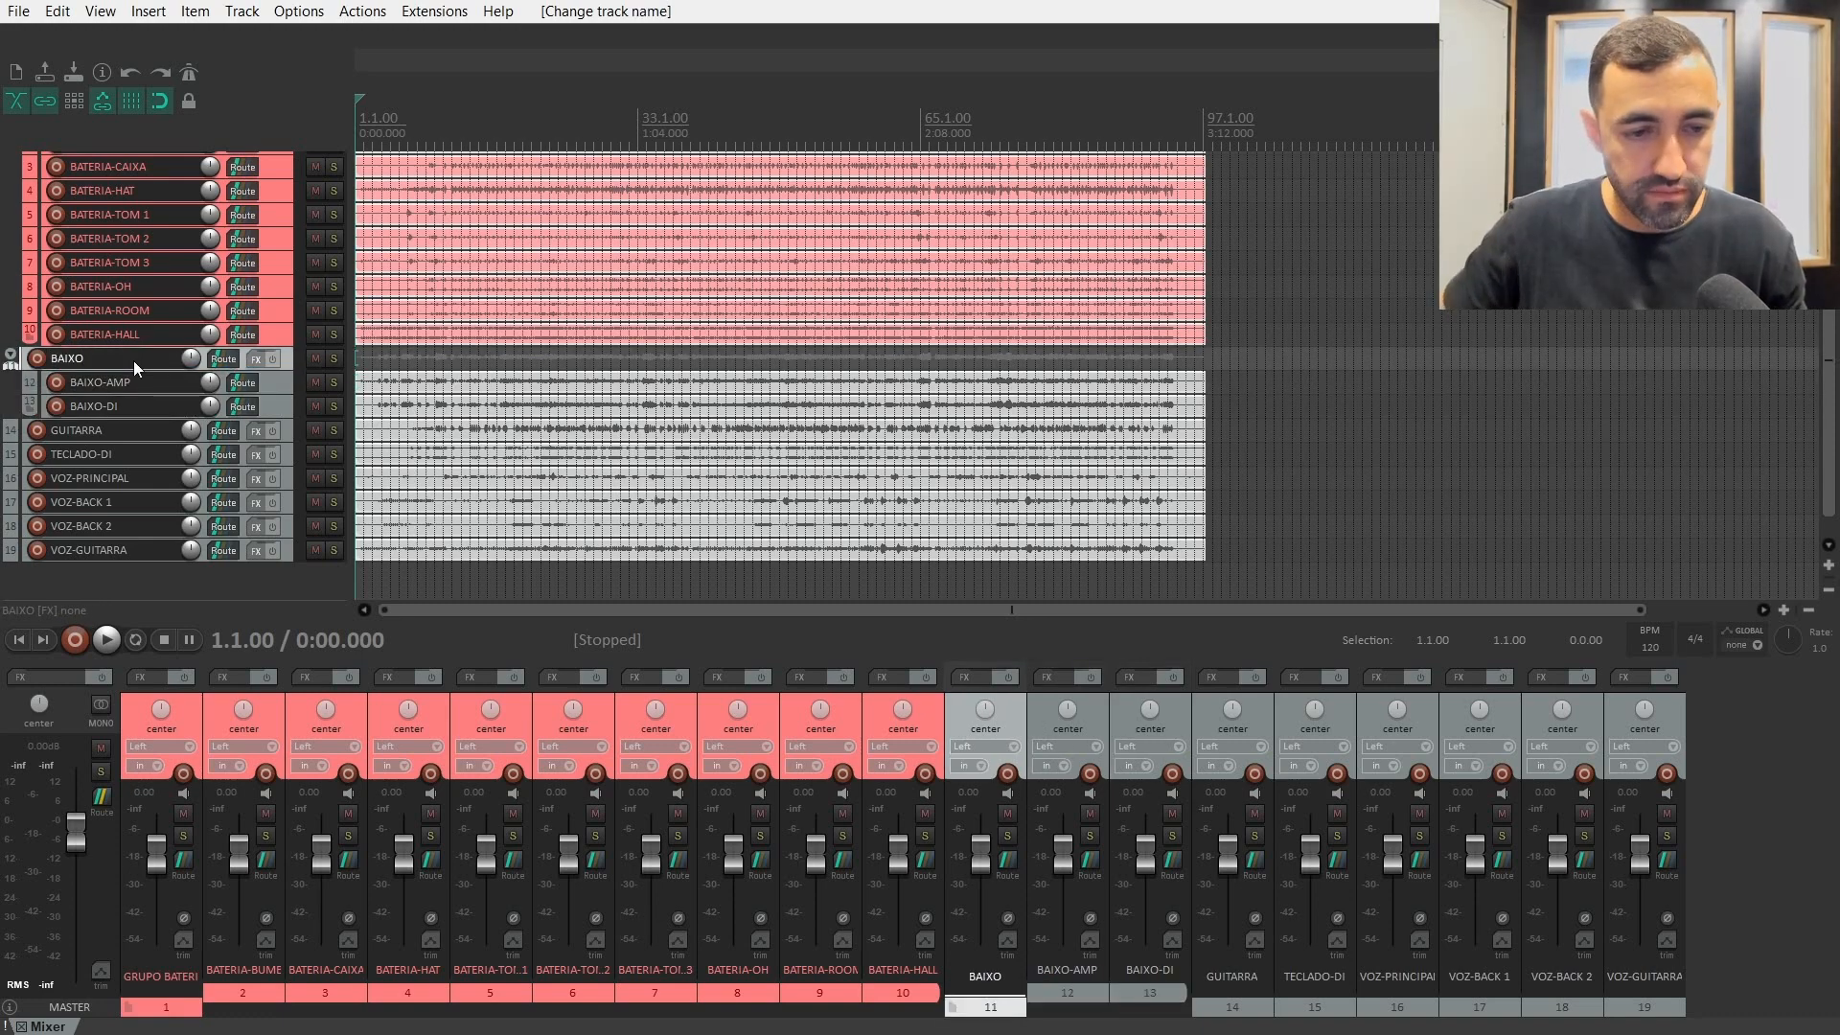
- Set the BAIXO folder and its BAIXO-AMP and BAIXO-DI tracks to the custom light yellow colour (255, 255, 128)
{"action": "left_click", "coordinate": [269, 401], "text": "shift"}
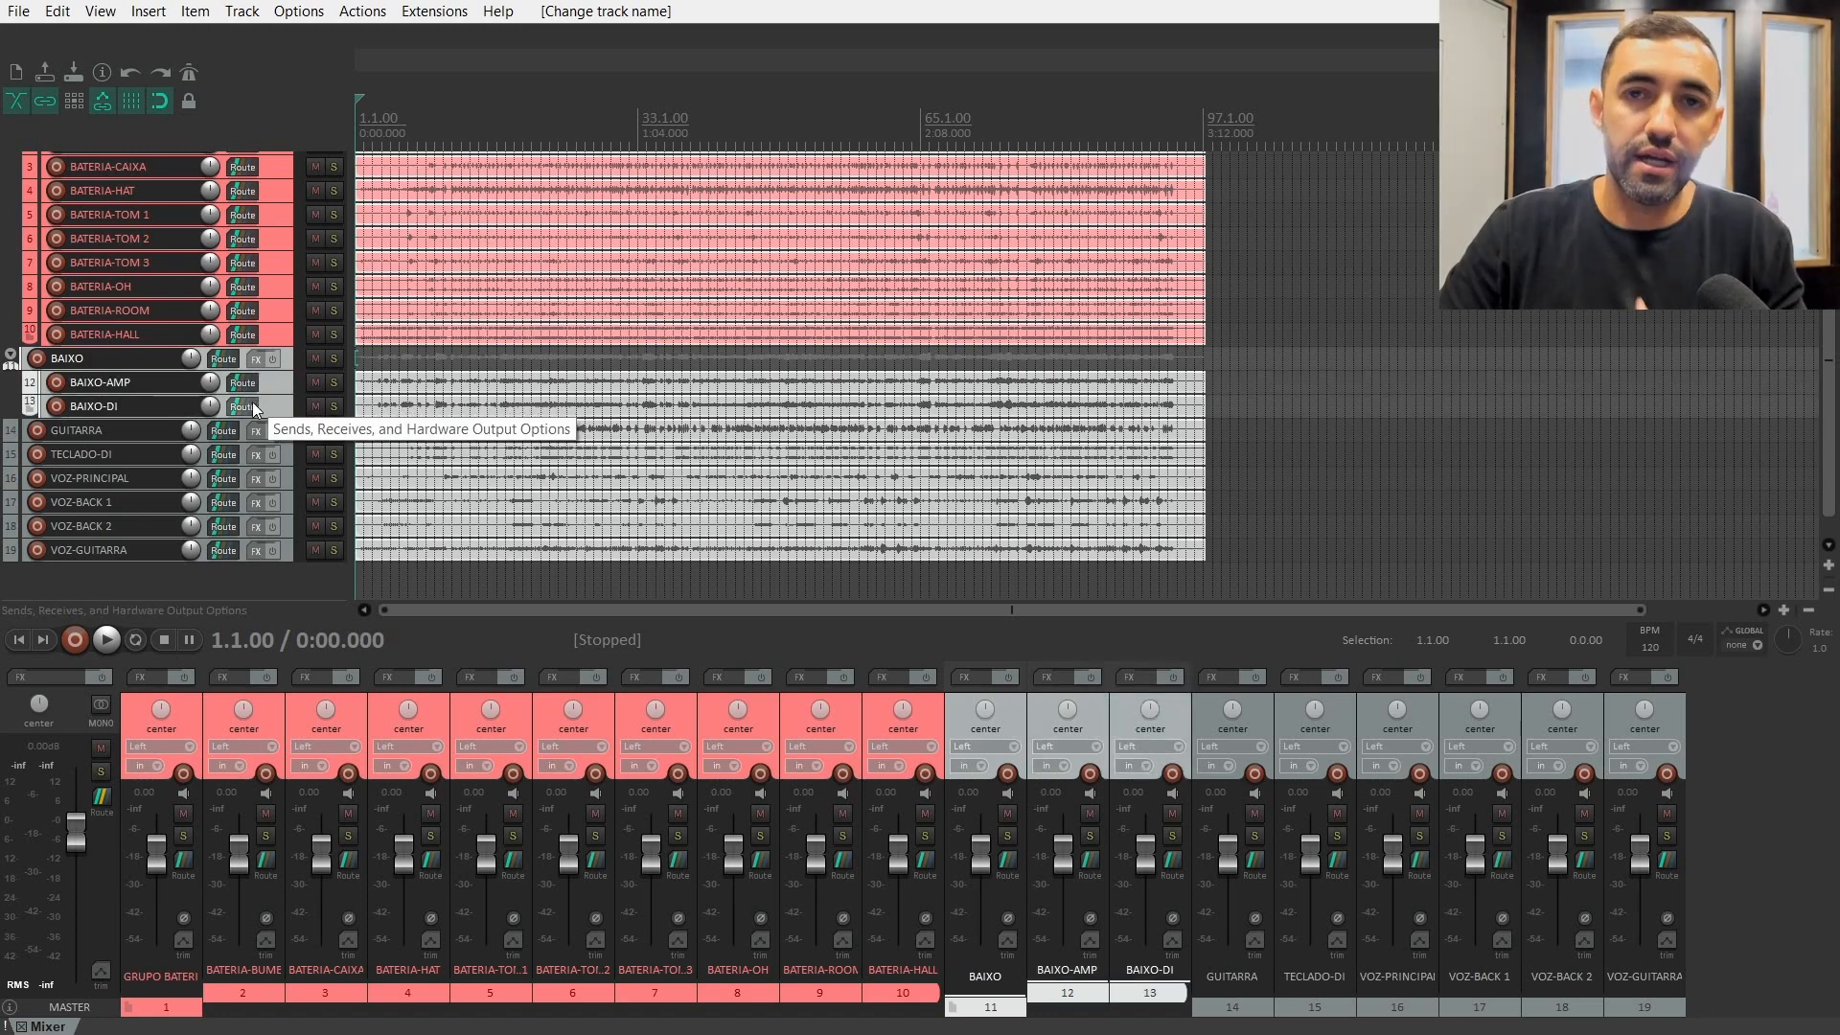
{"action": "key", "text": "c"}
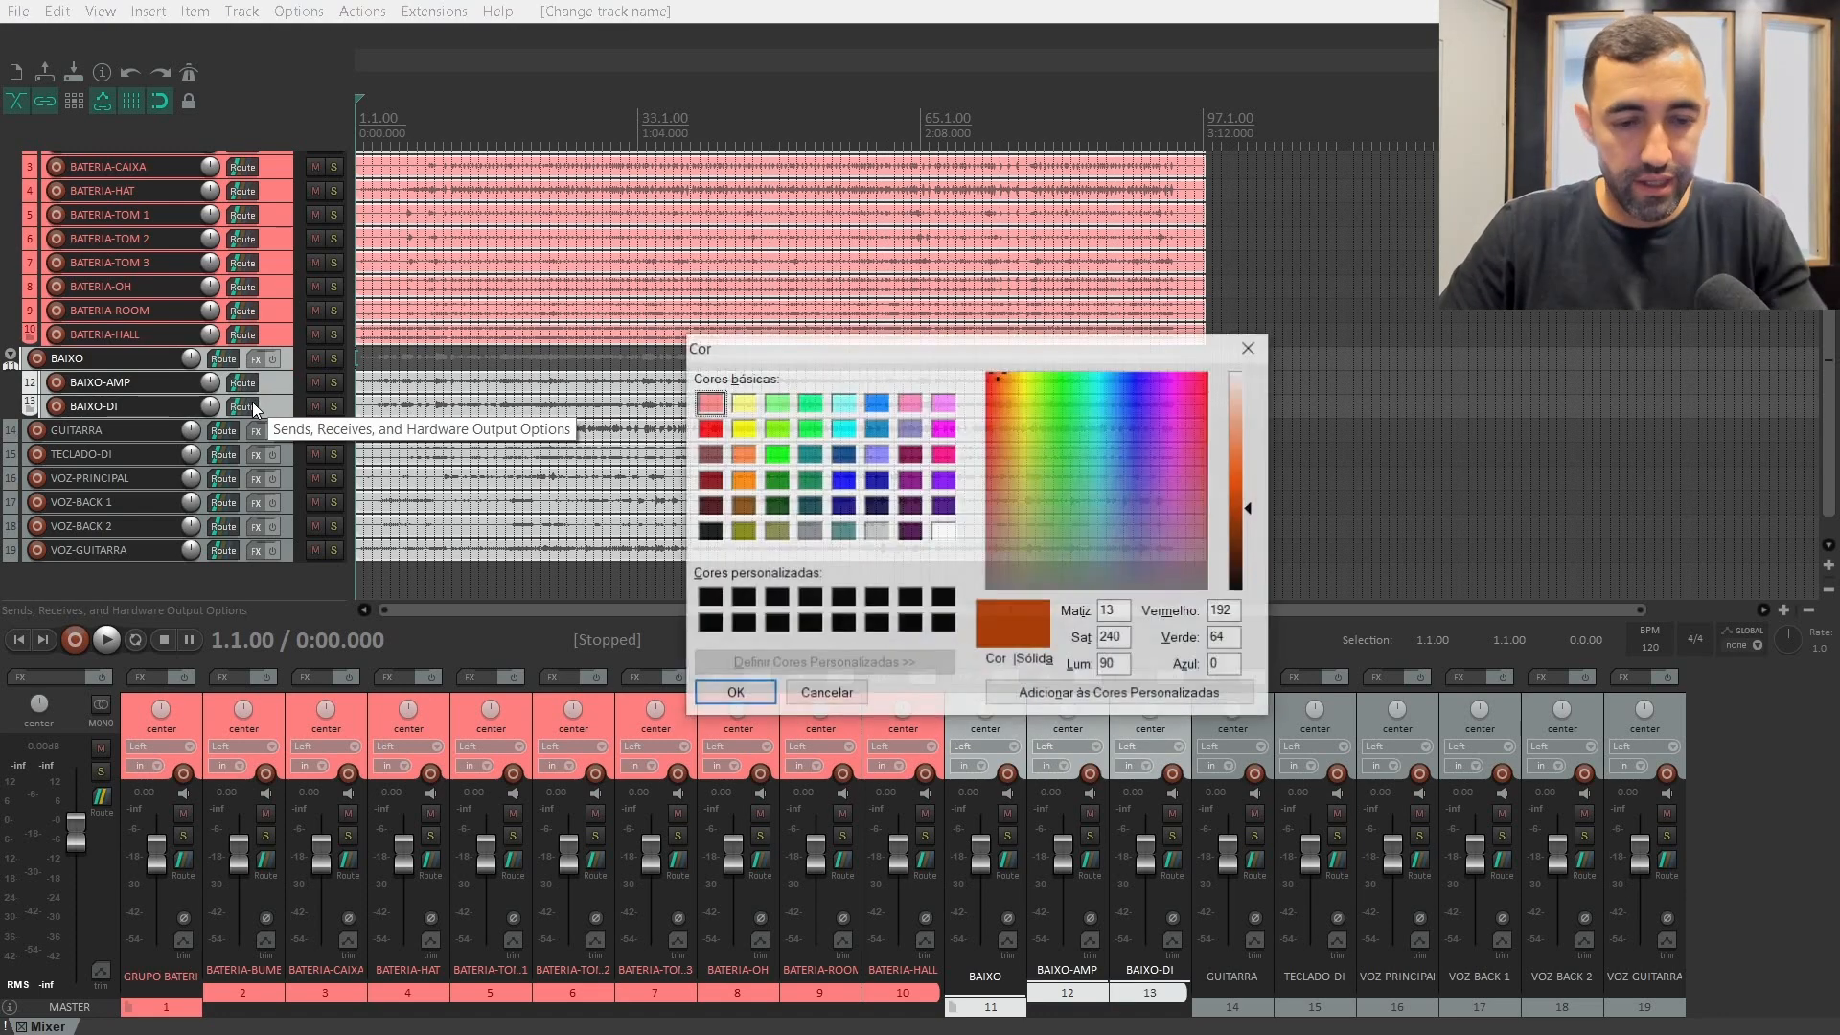
{"action": "left_click", "coordinate": [742, 403]}
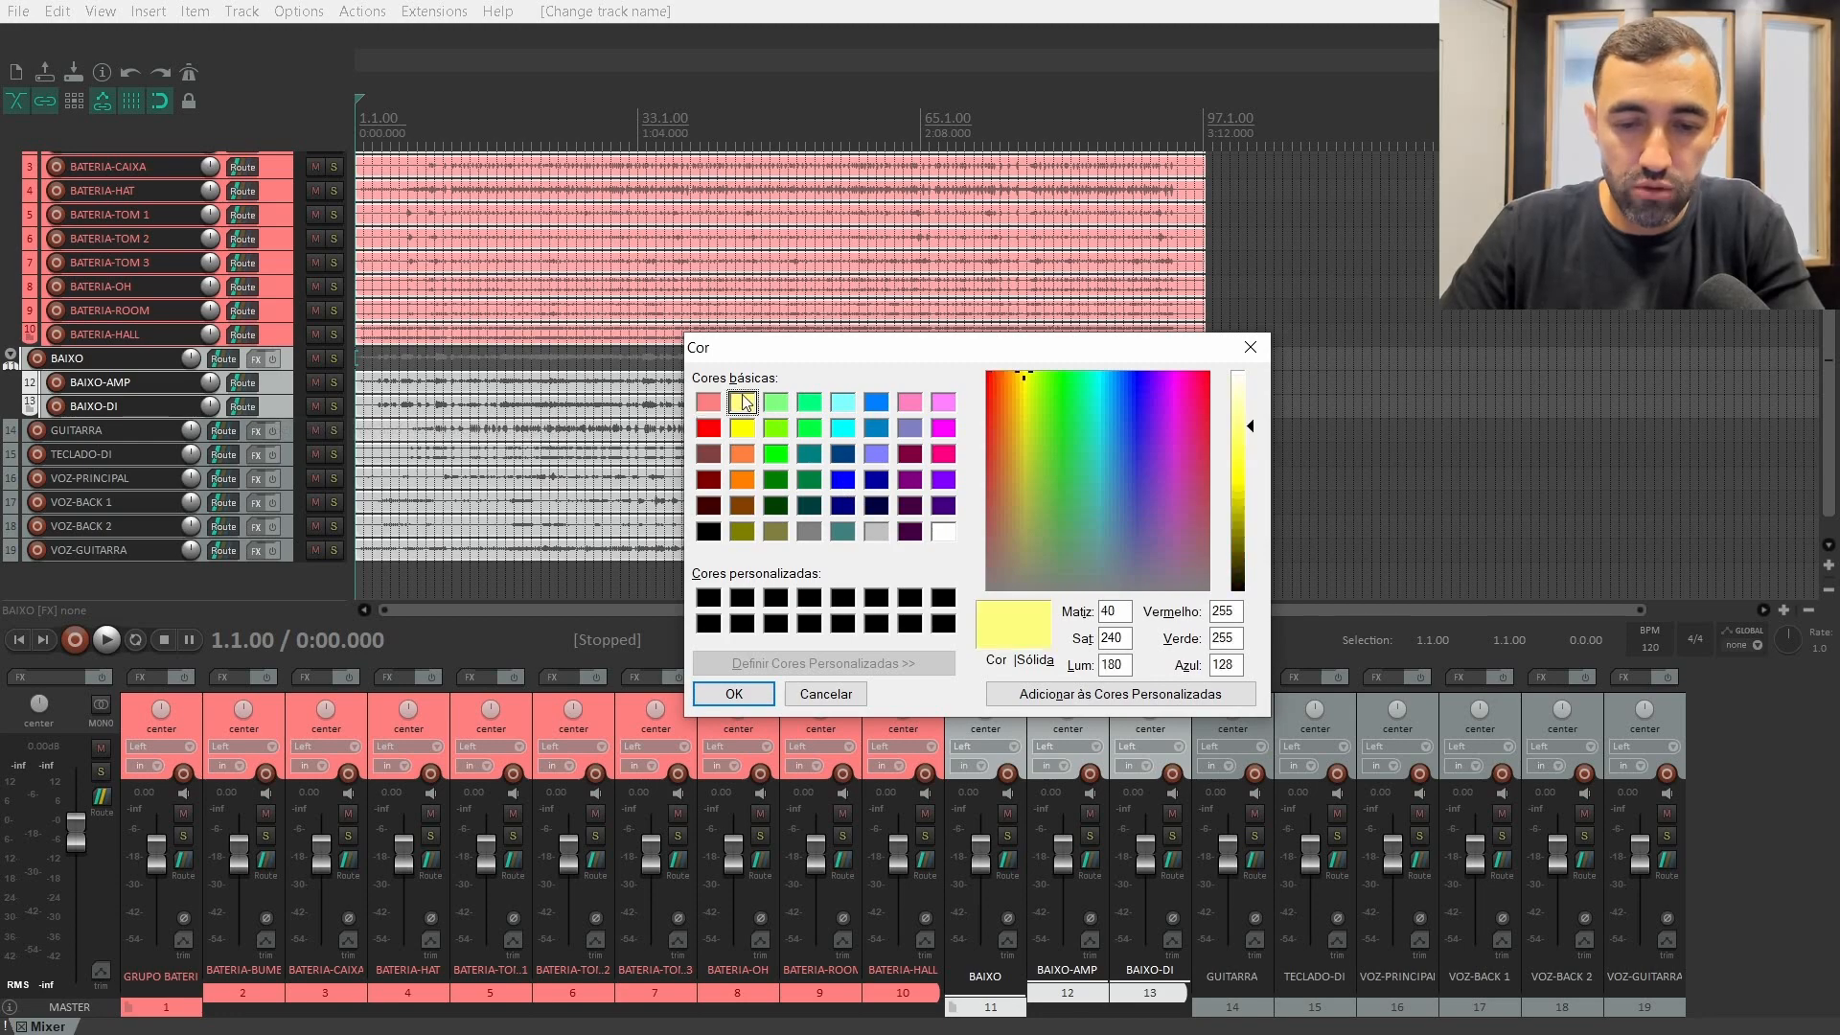
{"action": "left_click", "coordinate": [721, 690]}
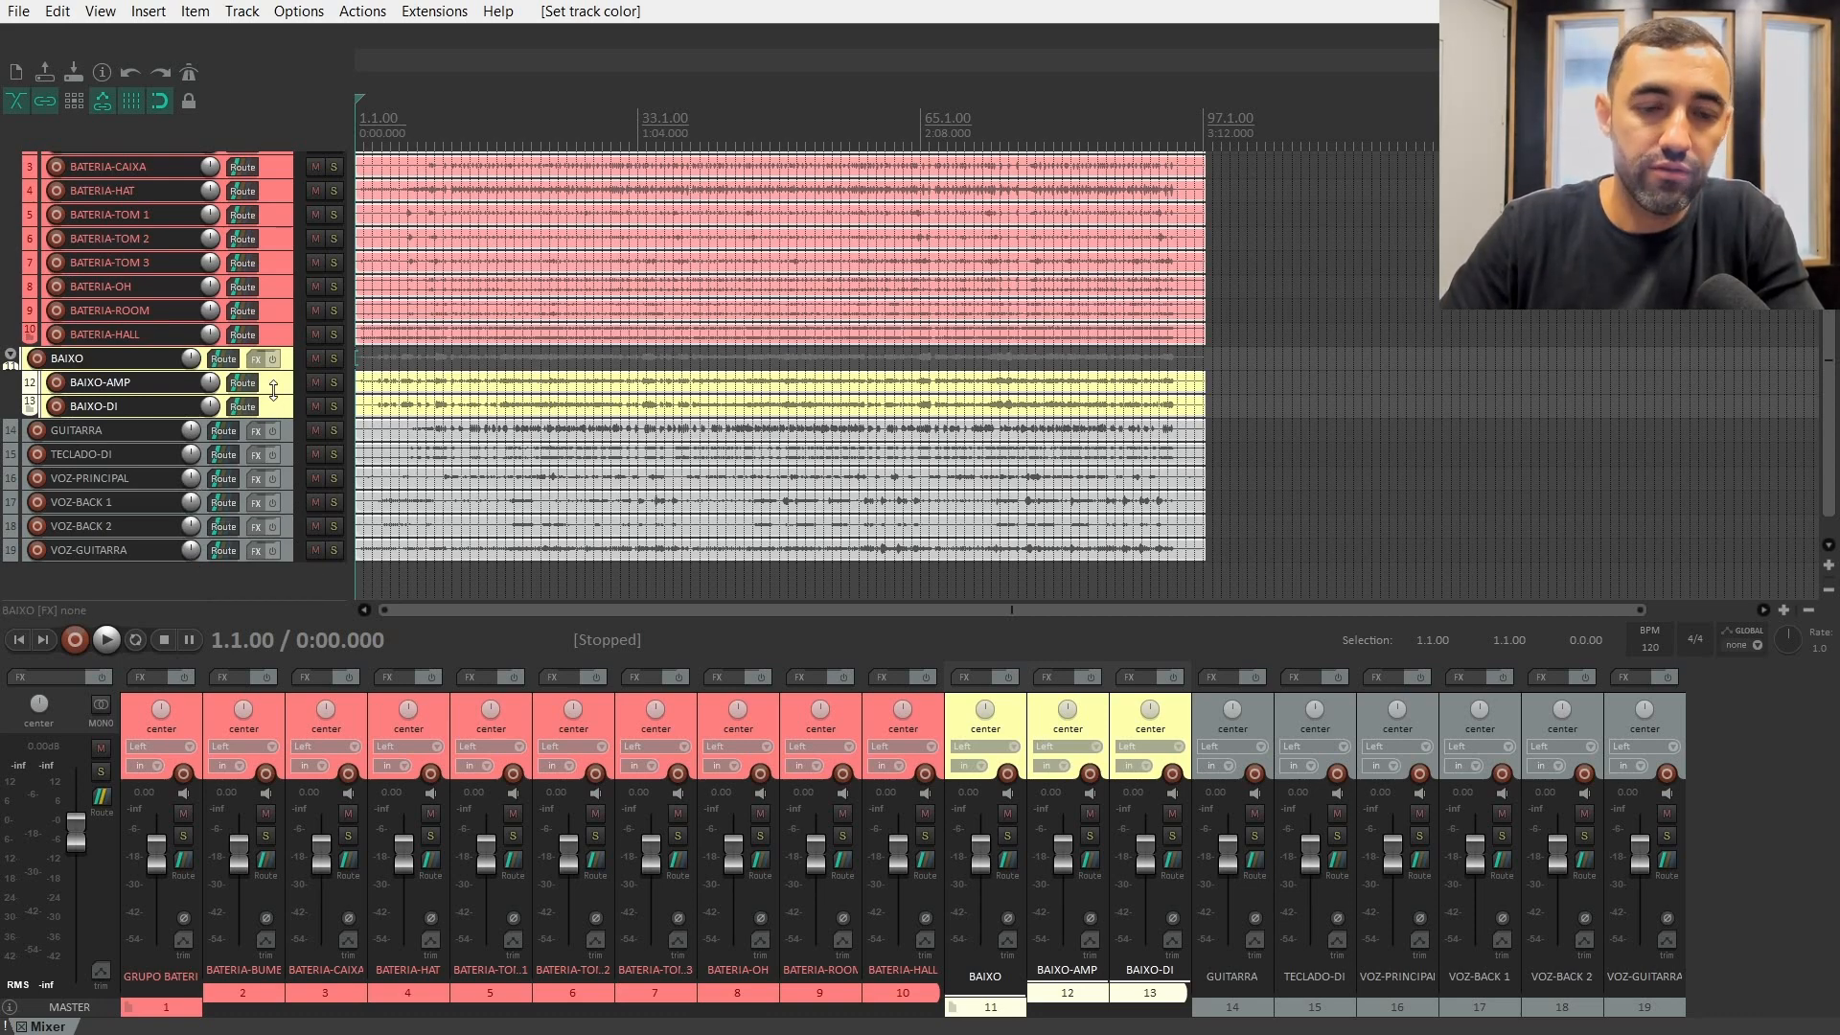
- Filter the action list by TRACK COLOR and select the action "Track: Set to custom color..."
{"action": "left_click", "coordinate": [356, 13]}
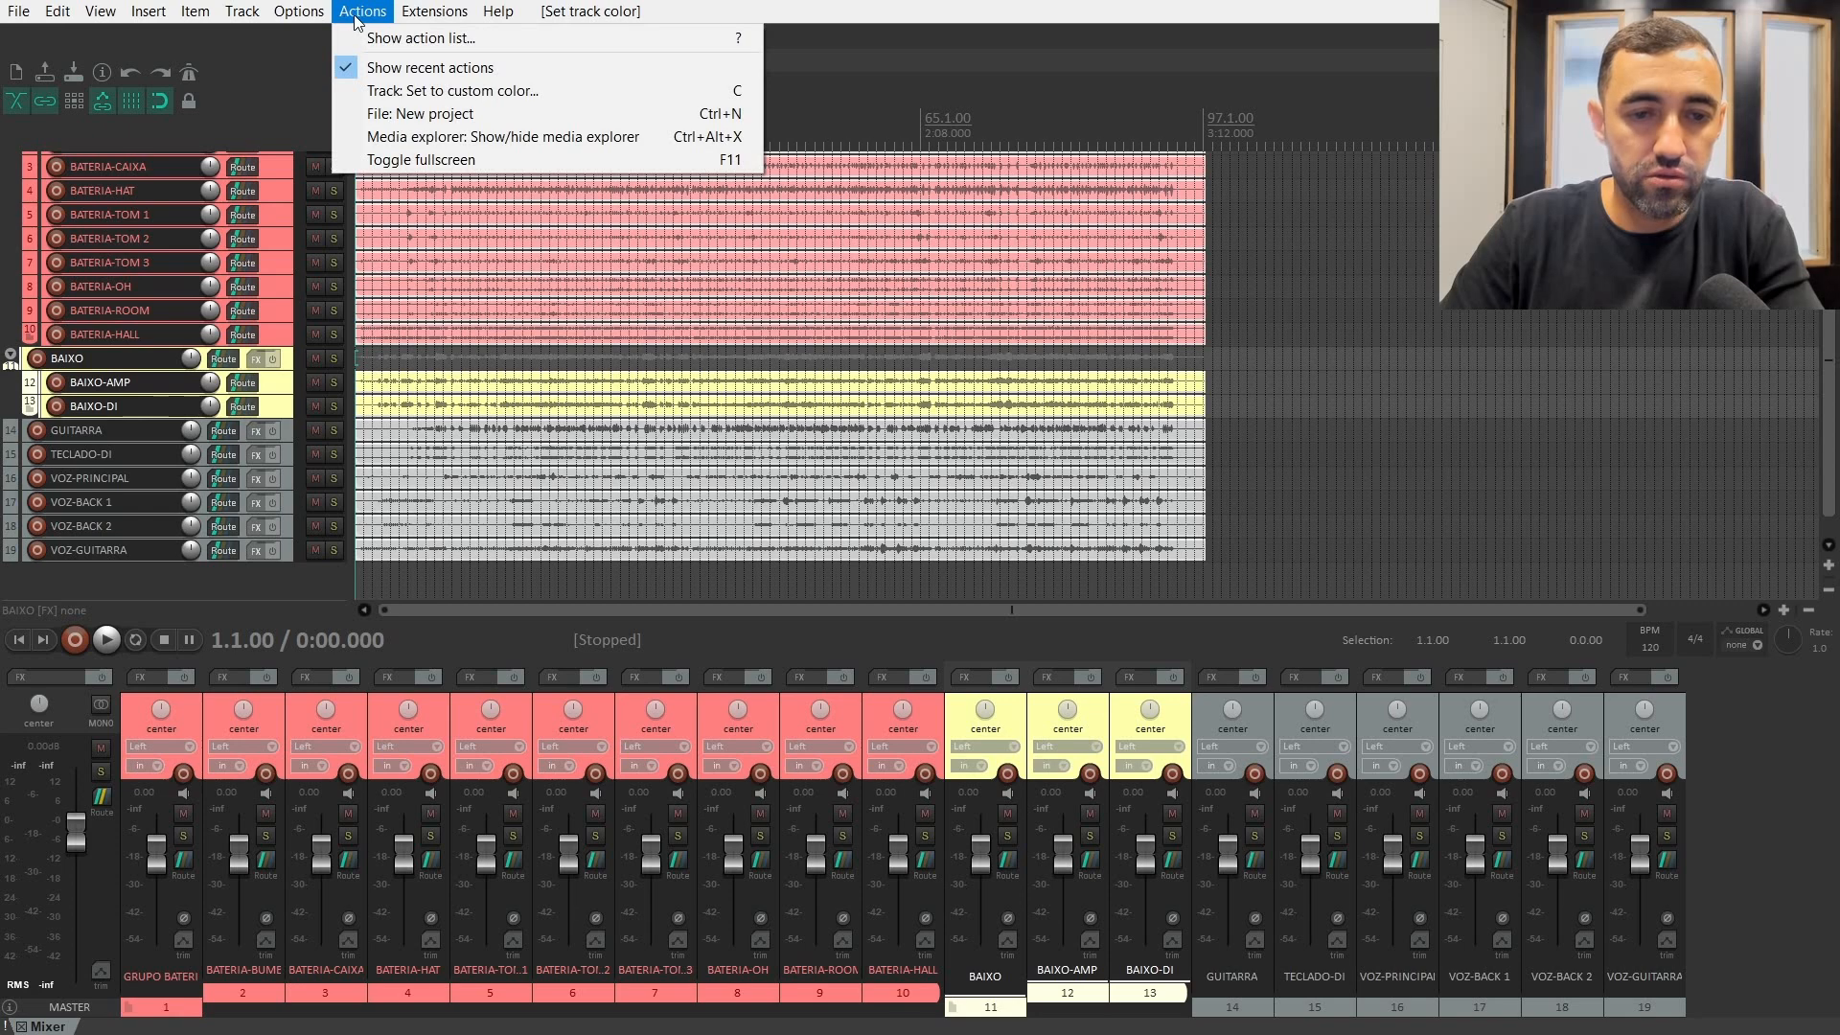
{"action": "left_click", "coordinate": [374, 39]}
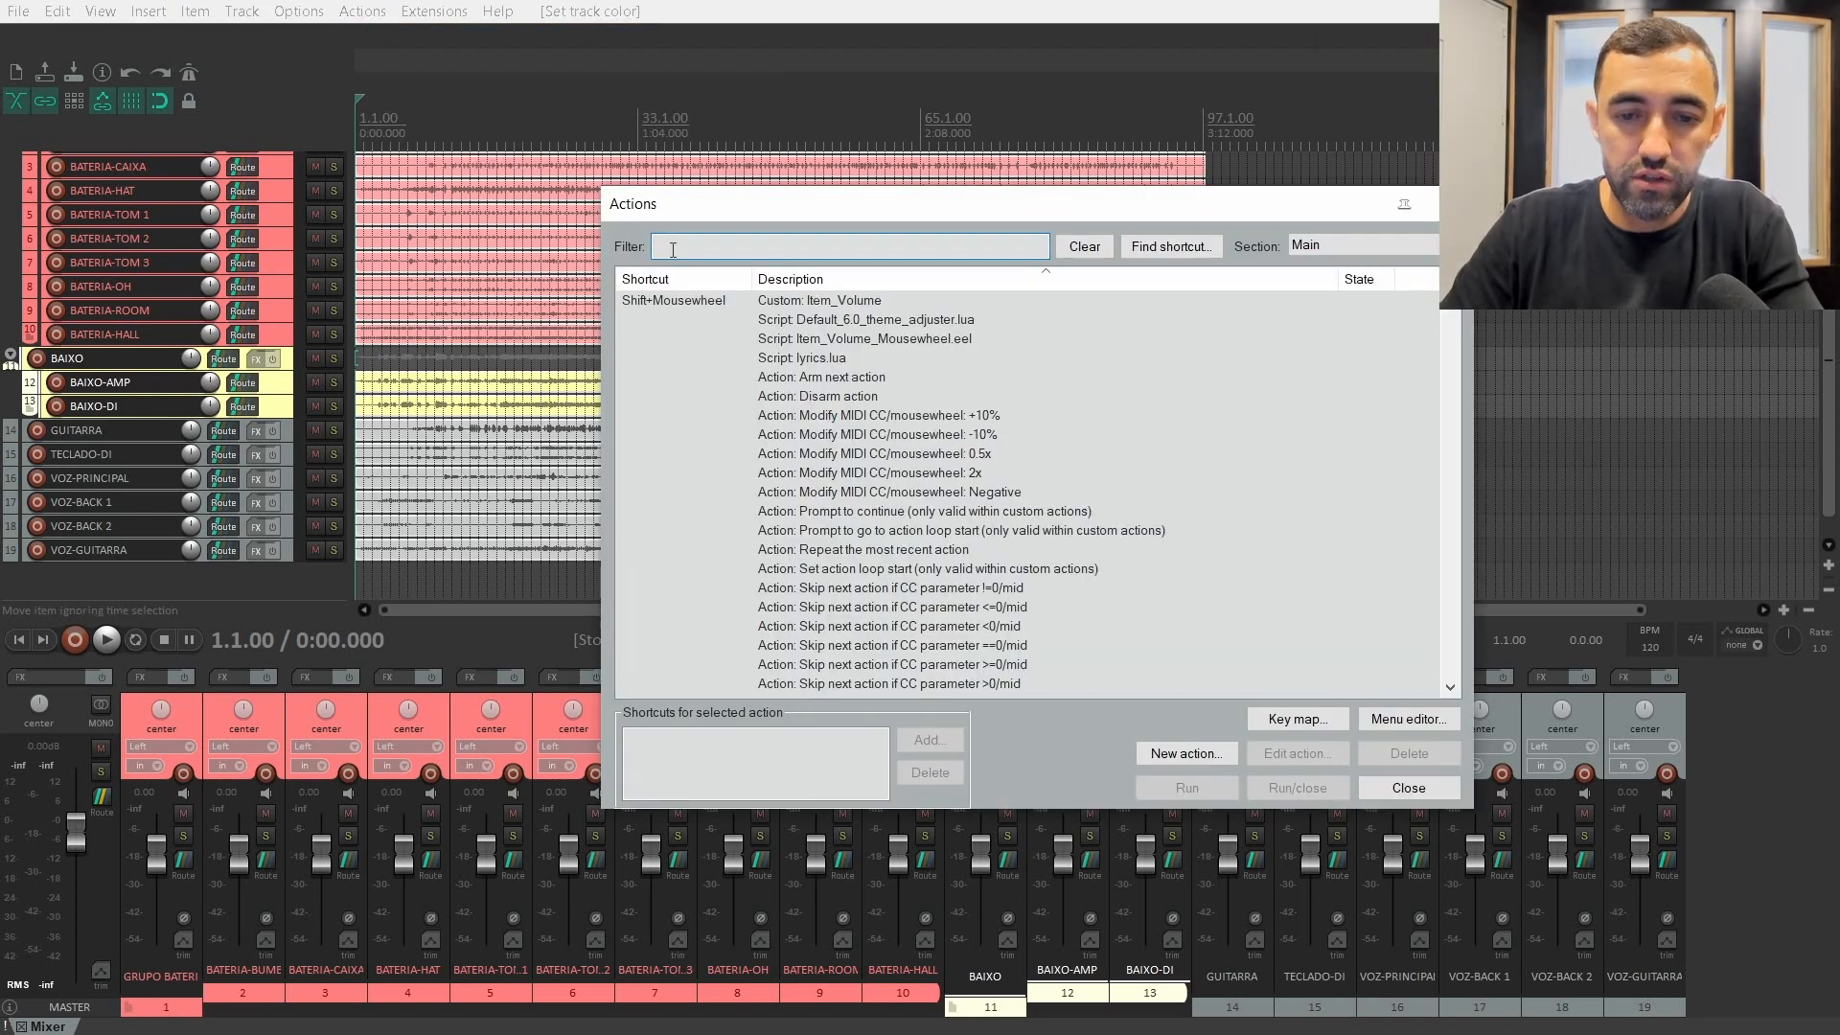
{"action": "type", "text": "TRAC"}
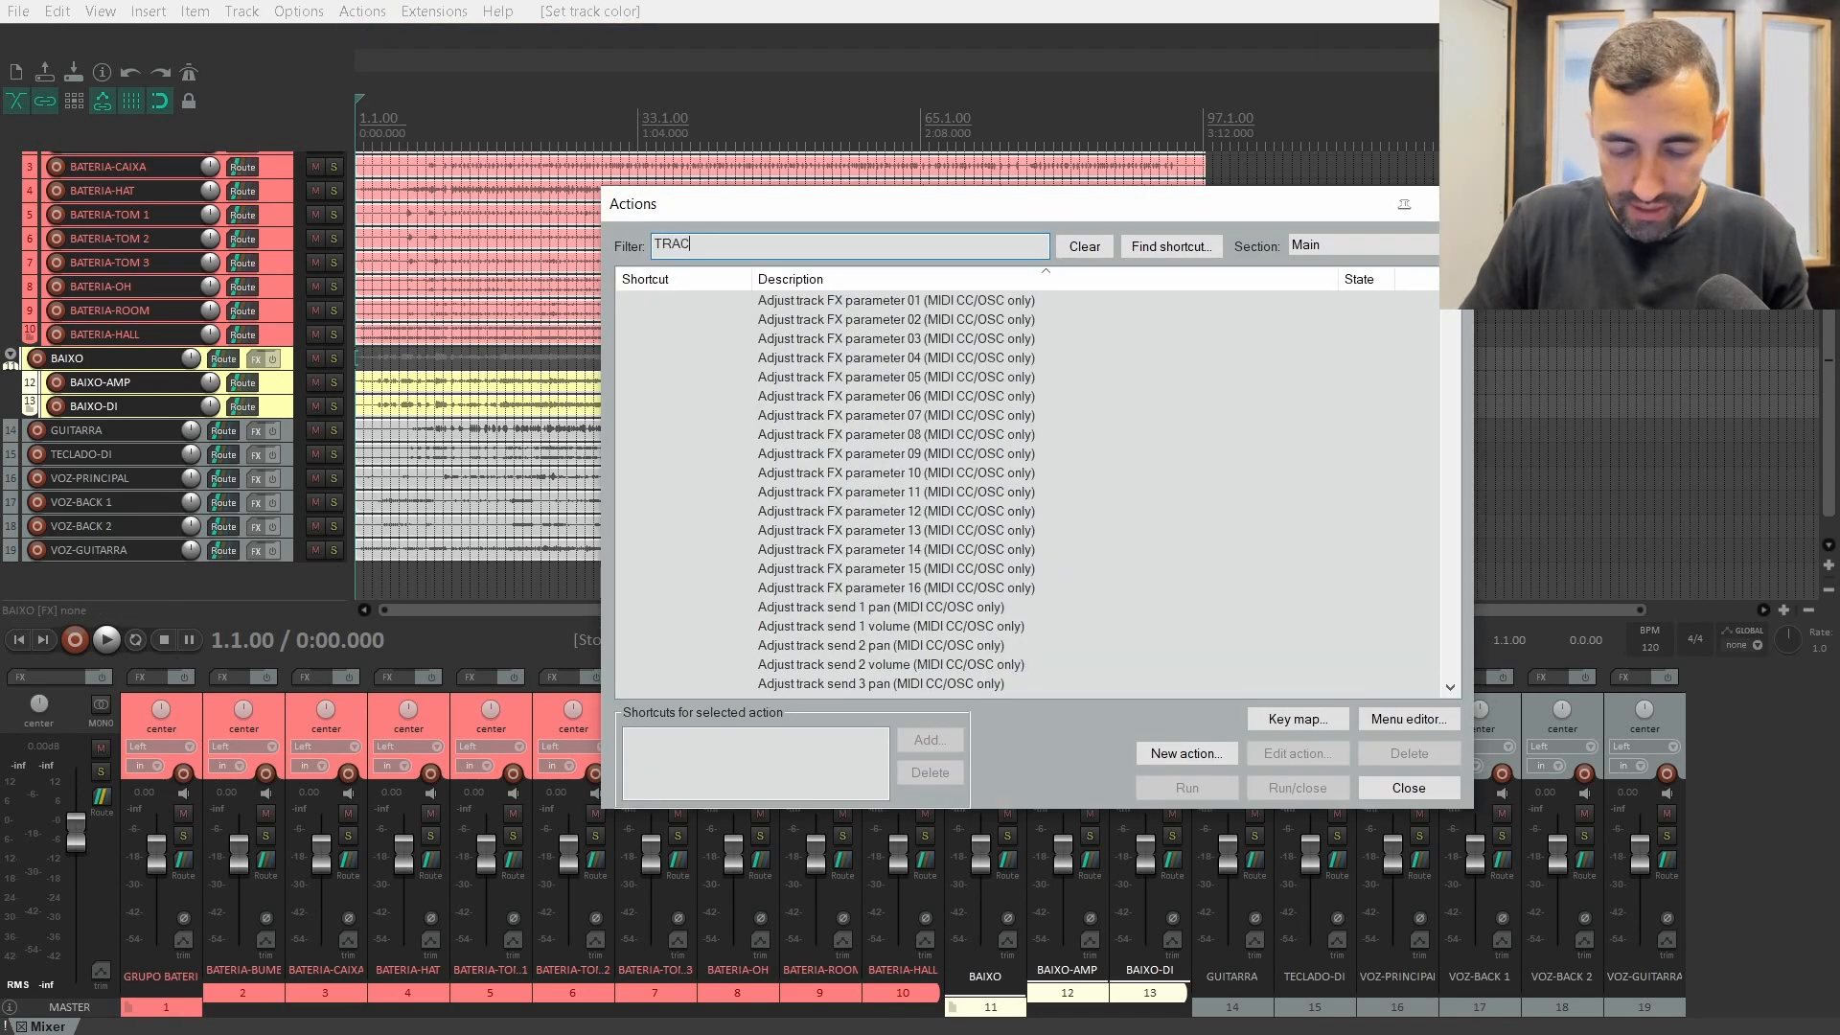
{"action": "type", "text": "K COLOR"}
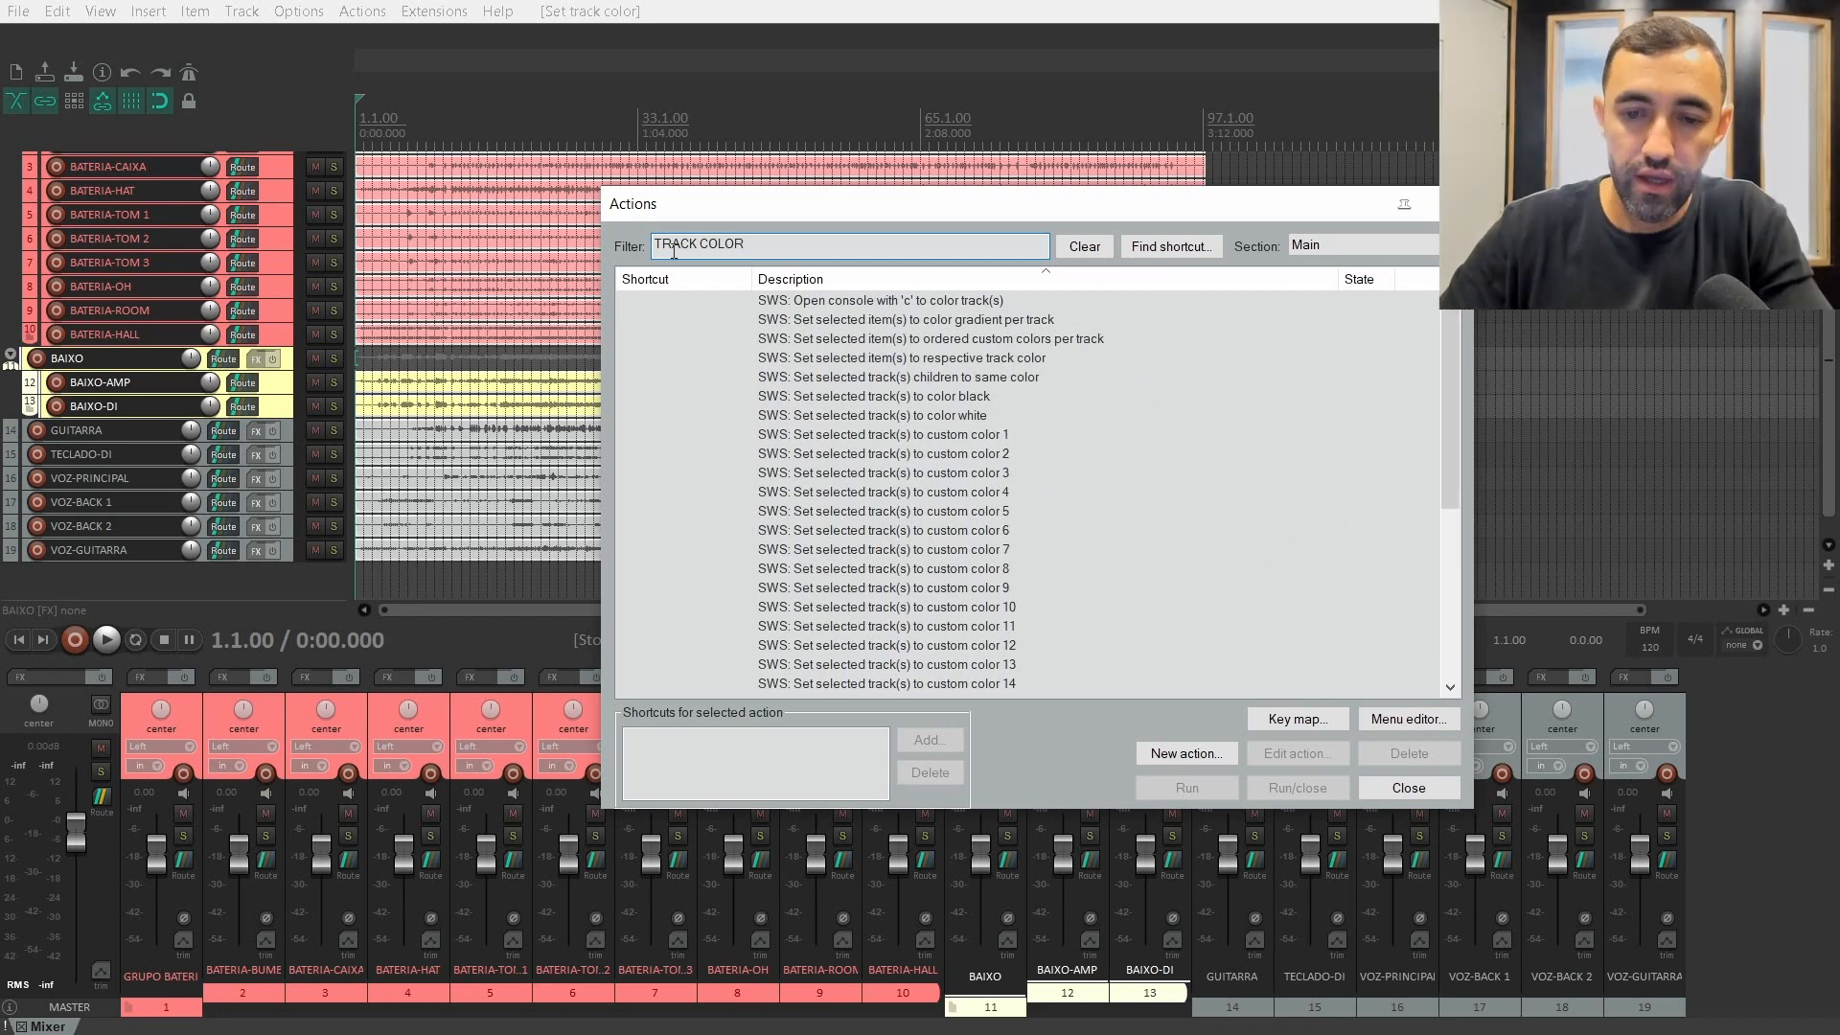
{"action": "scroll", "coordinate": [767, 445], "scroll_direction": "down", "scroll_amount": 3}
{"action": "scroll", "coordinate": [767, 445], "scroll_direction": "down", "scroll_amount": 2}
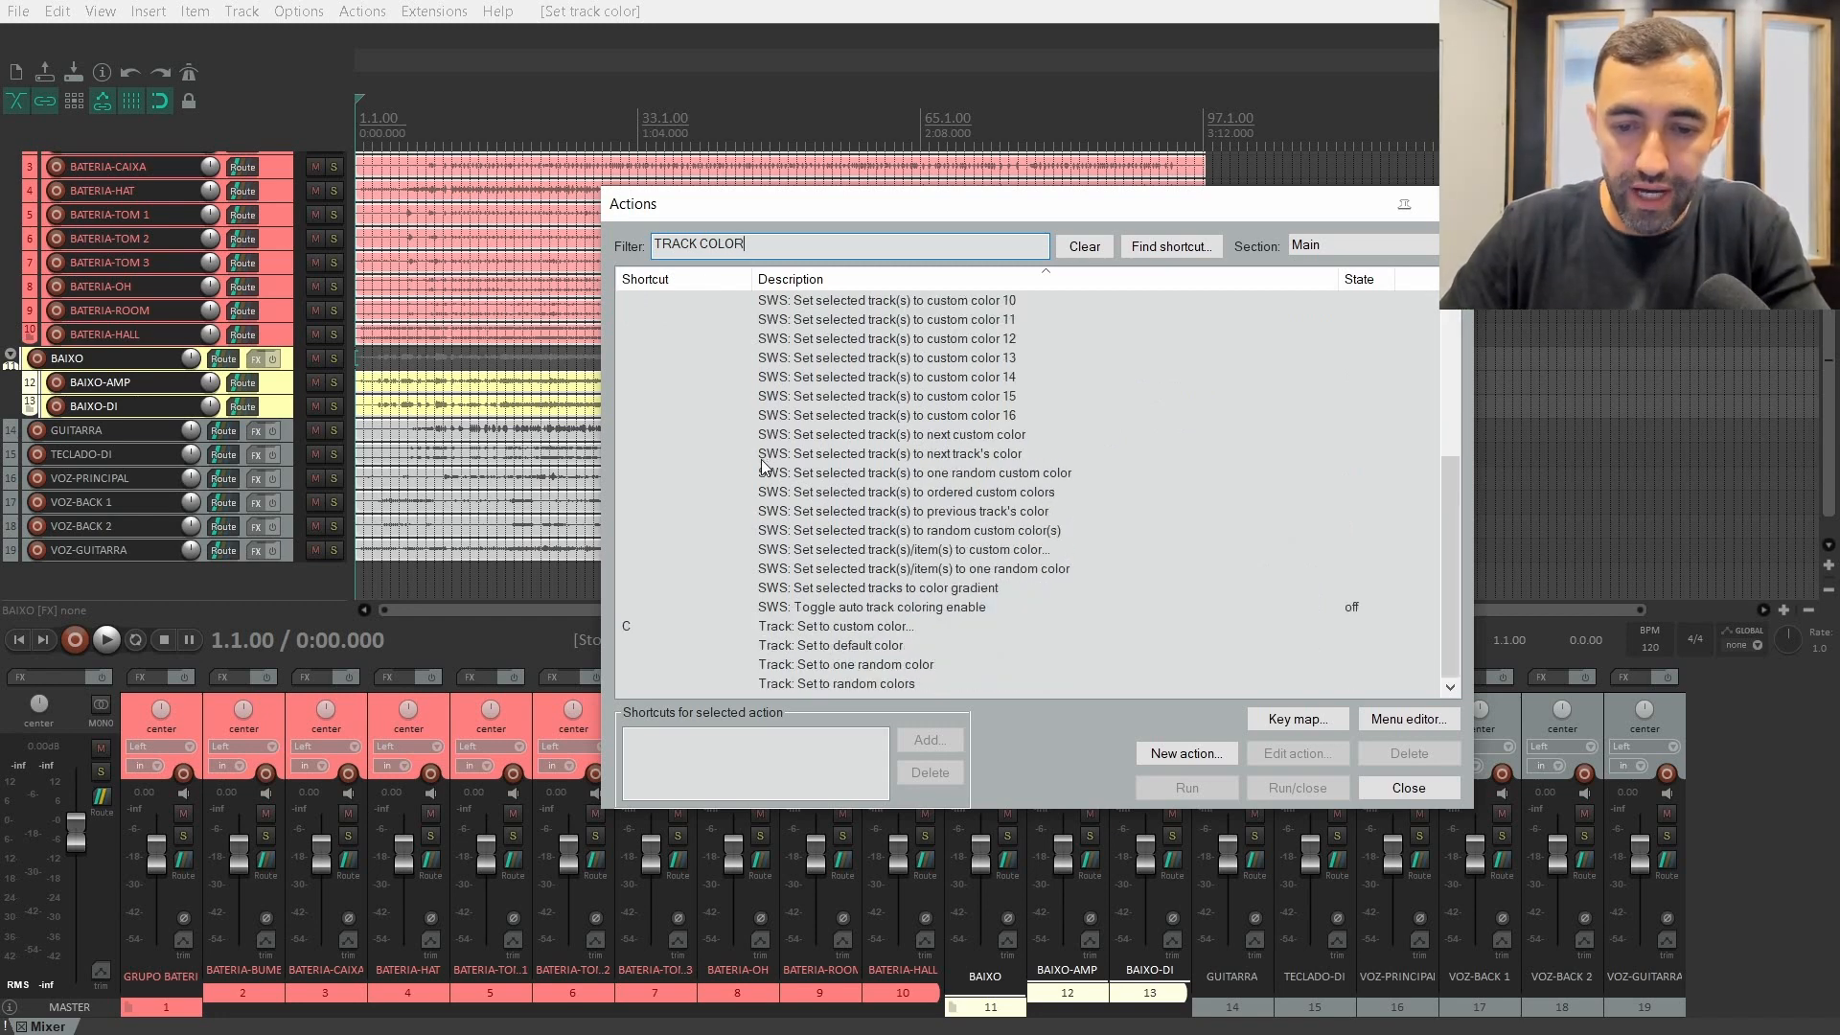
{"action": "left_click", "coordinate": [833, 635]}
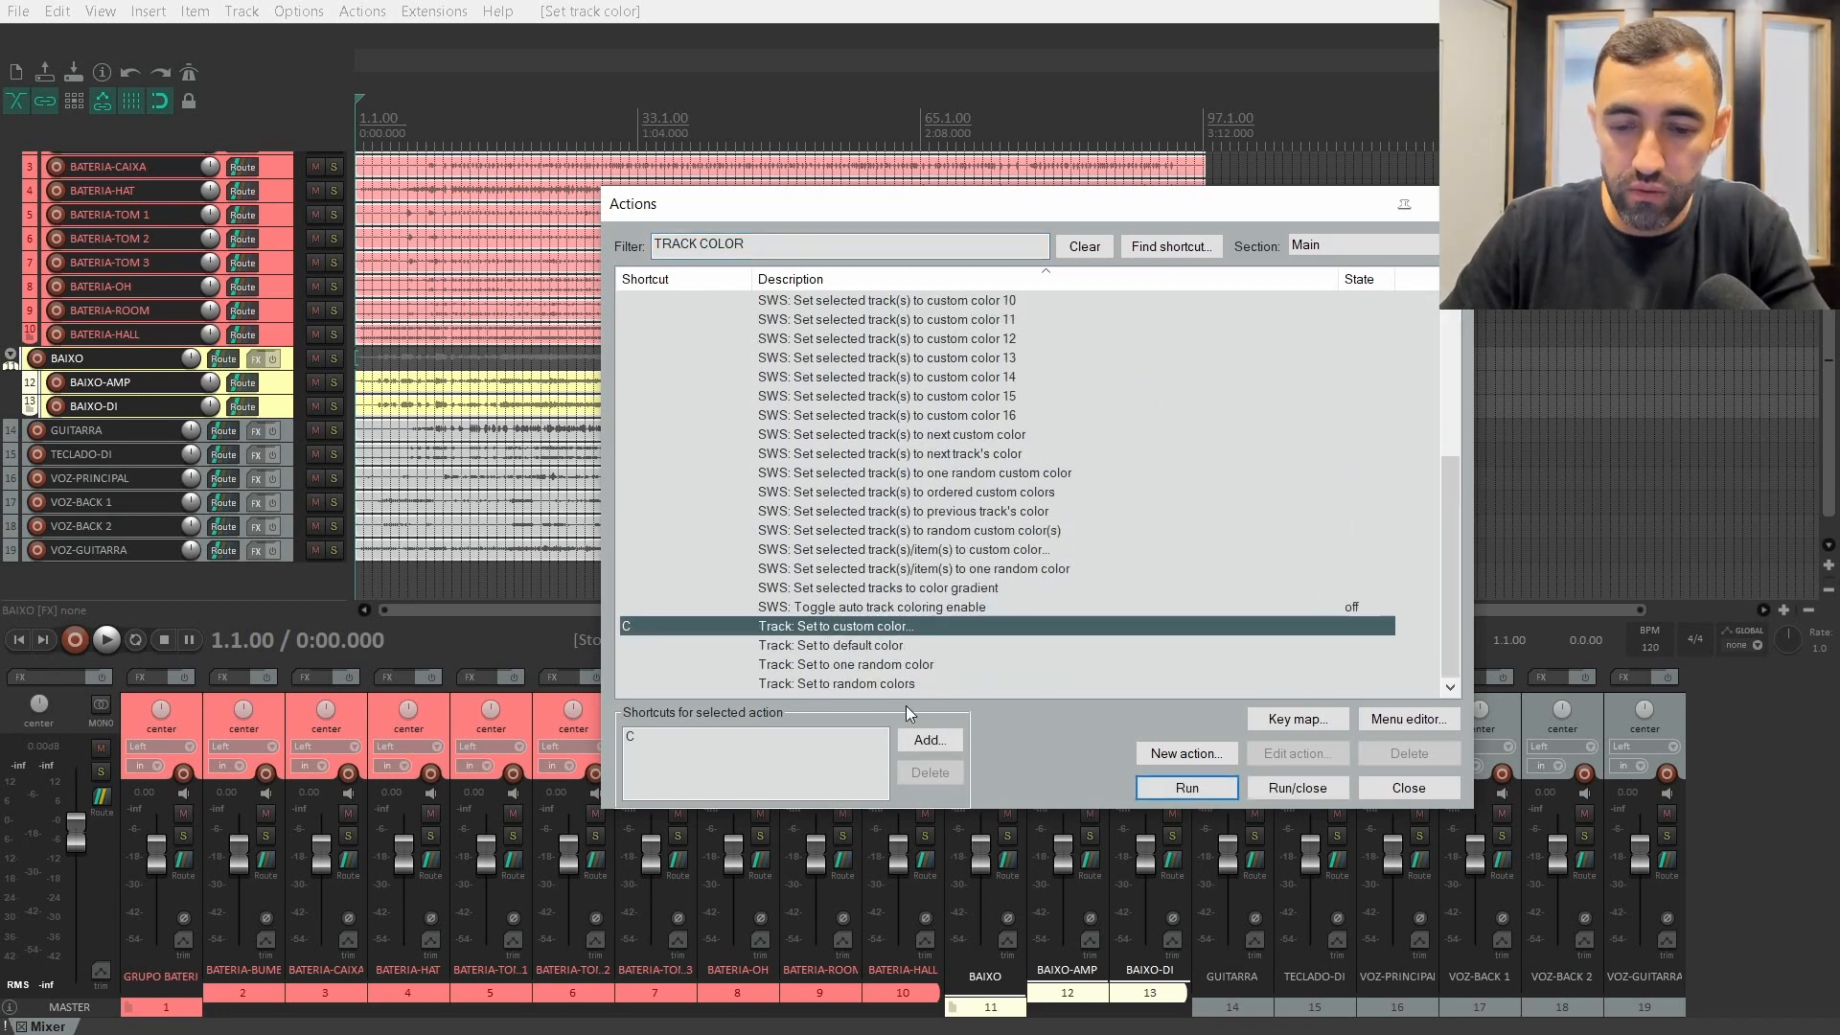
- Add C as a shortcut for the selected custom track colour action
{"action": "left_click", "coordinate": [925, 740]}
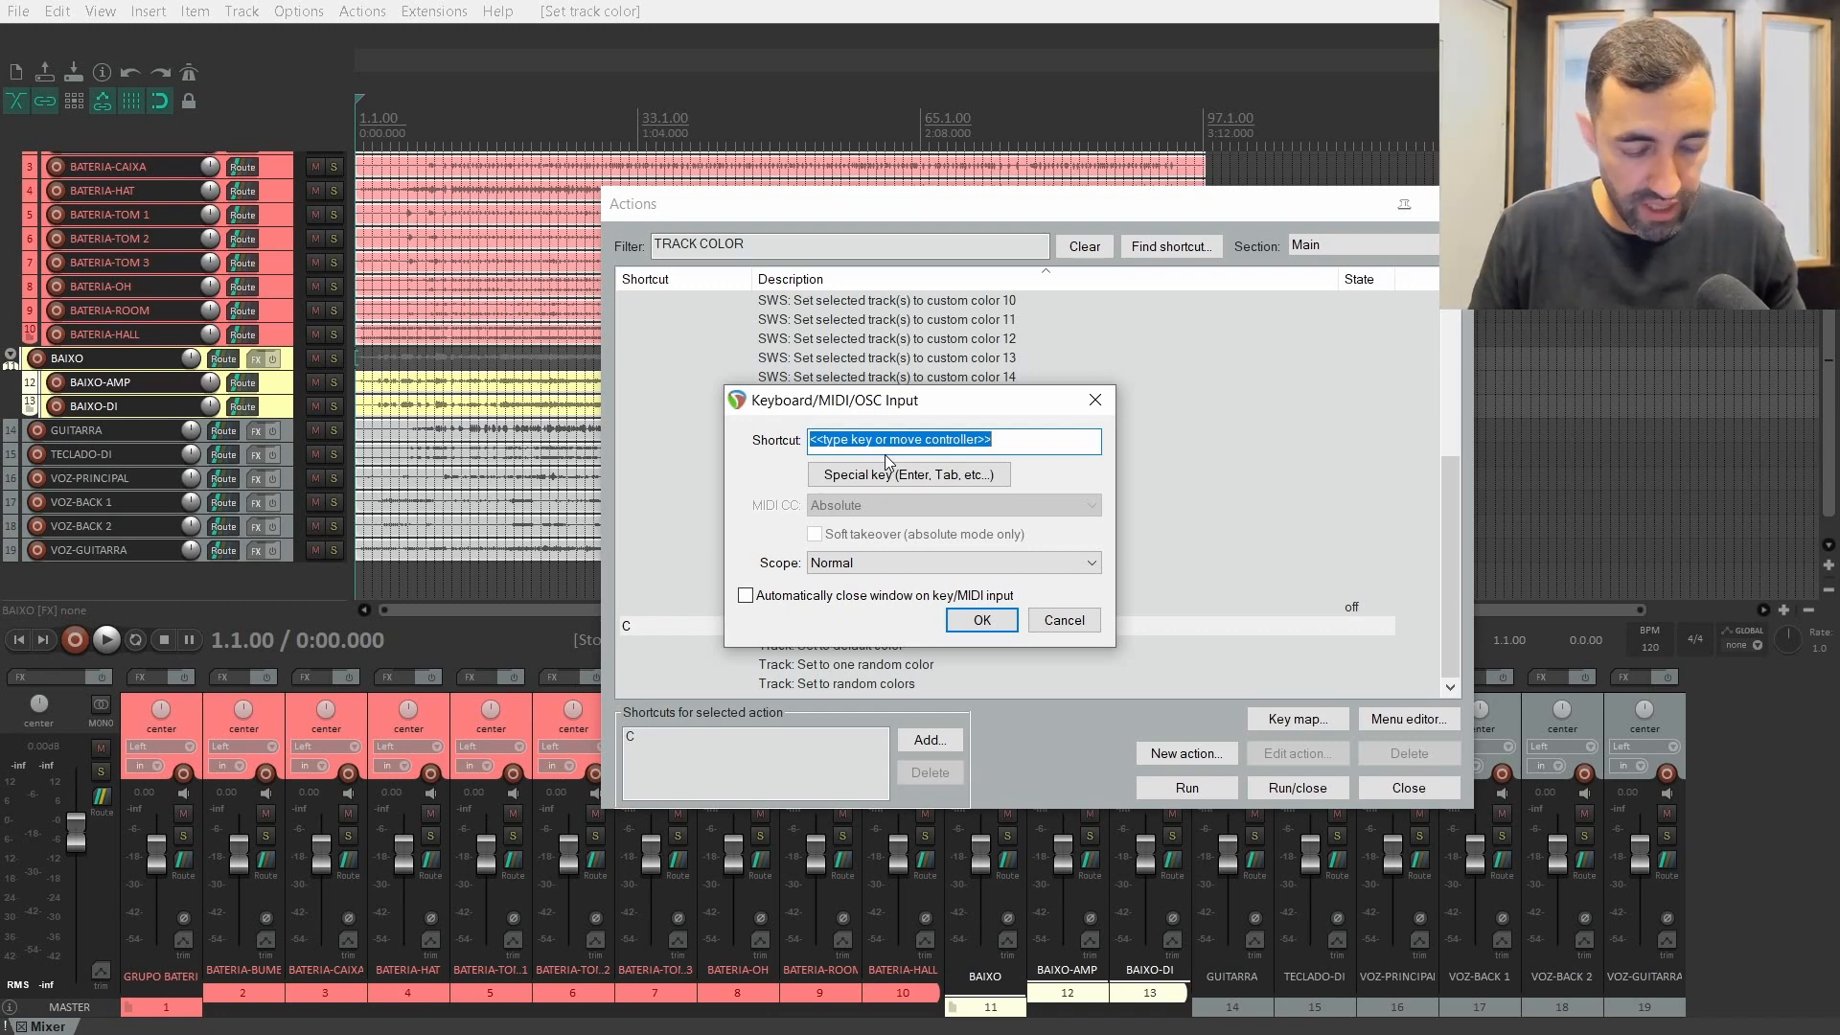
{"action": "key", "text": "ctrl+alt+c"}
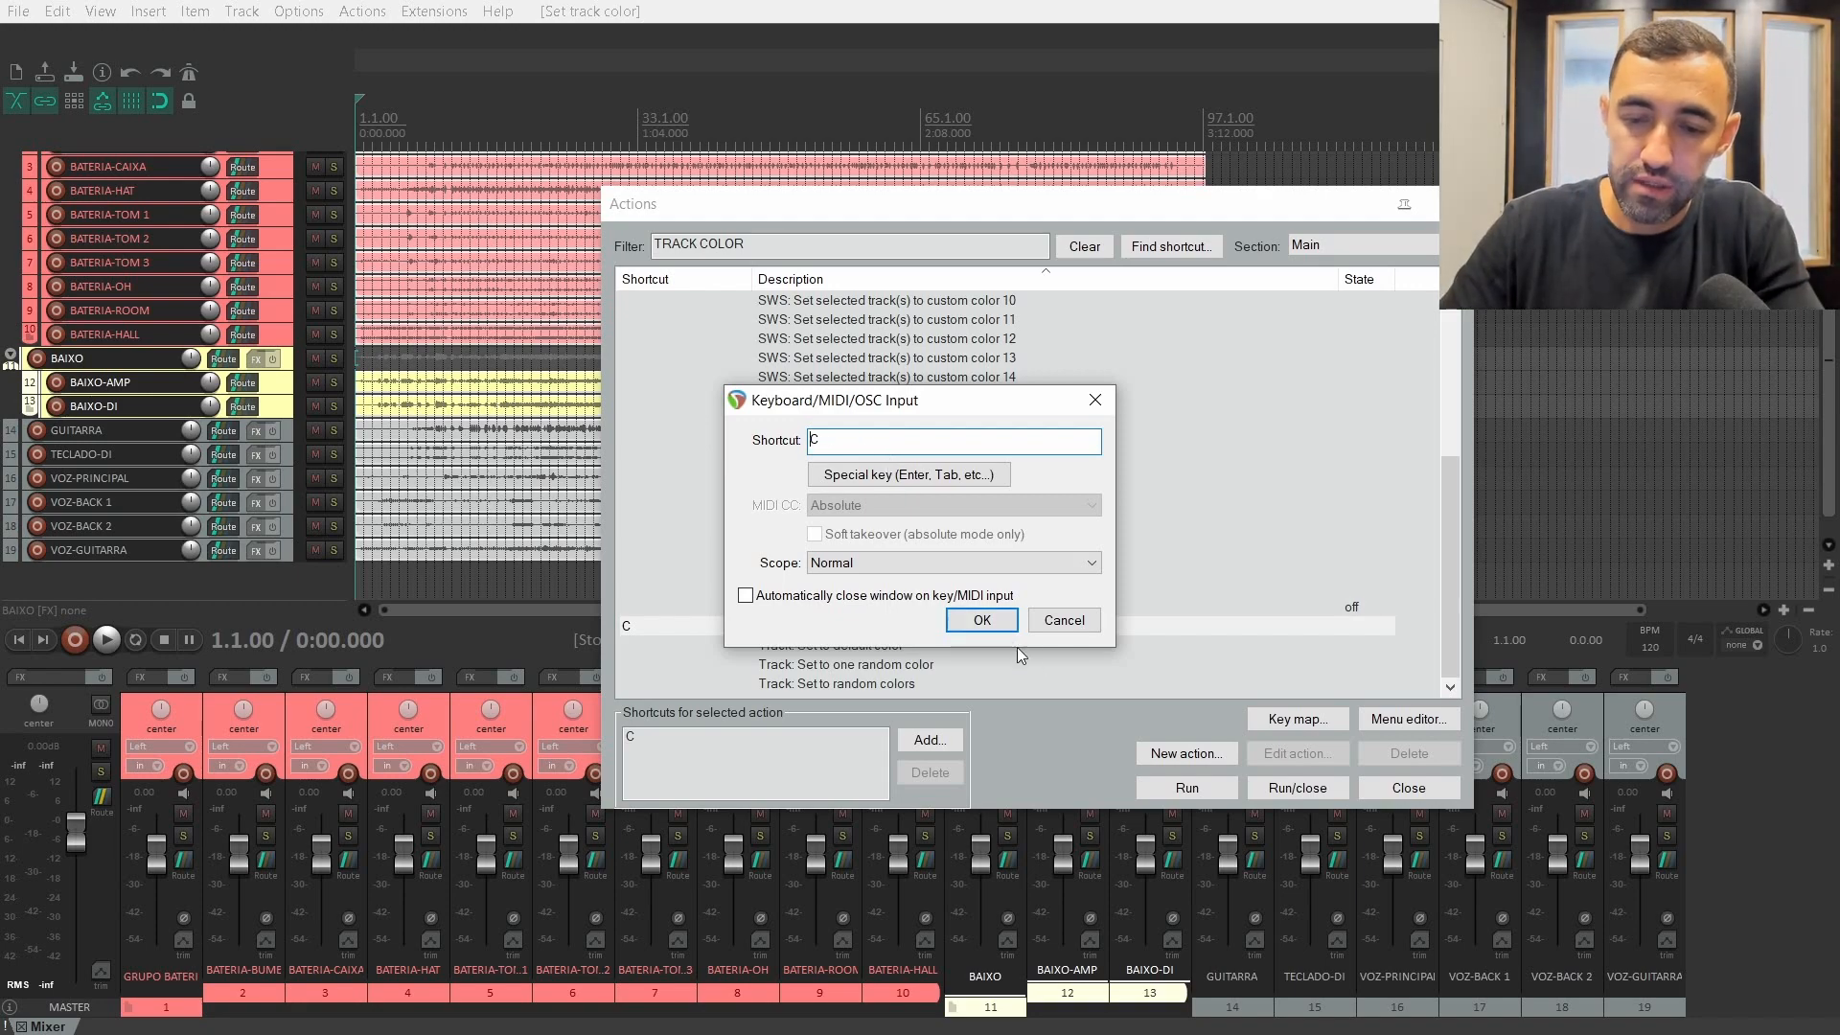
{"action": "left_click", "coordinate": [992, 621]}
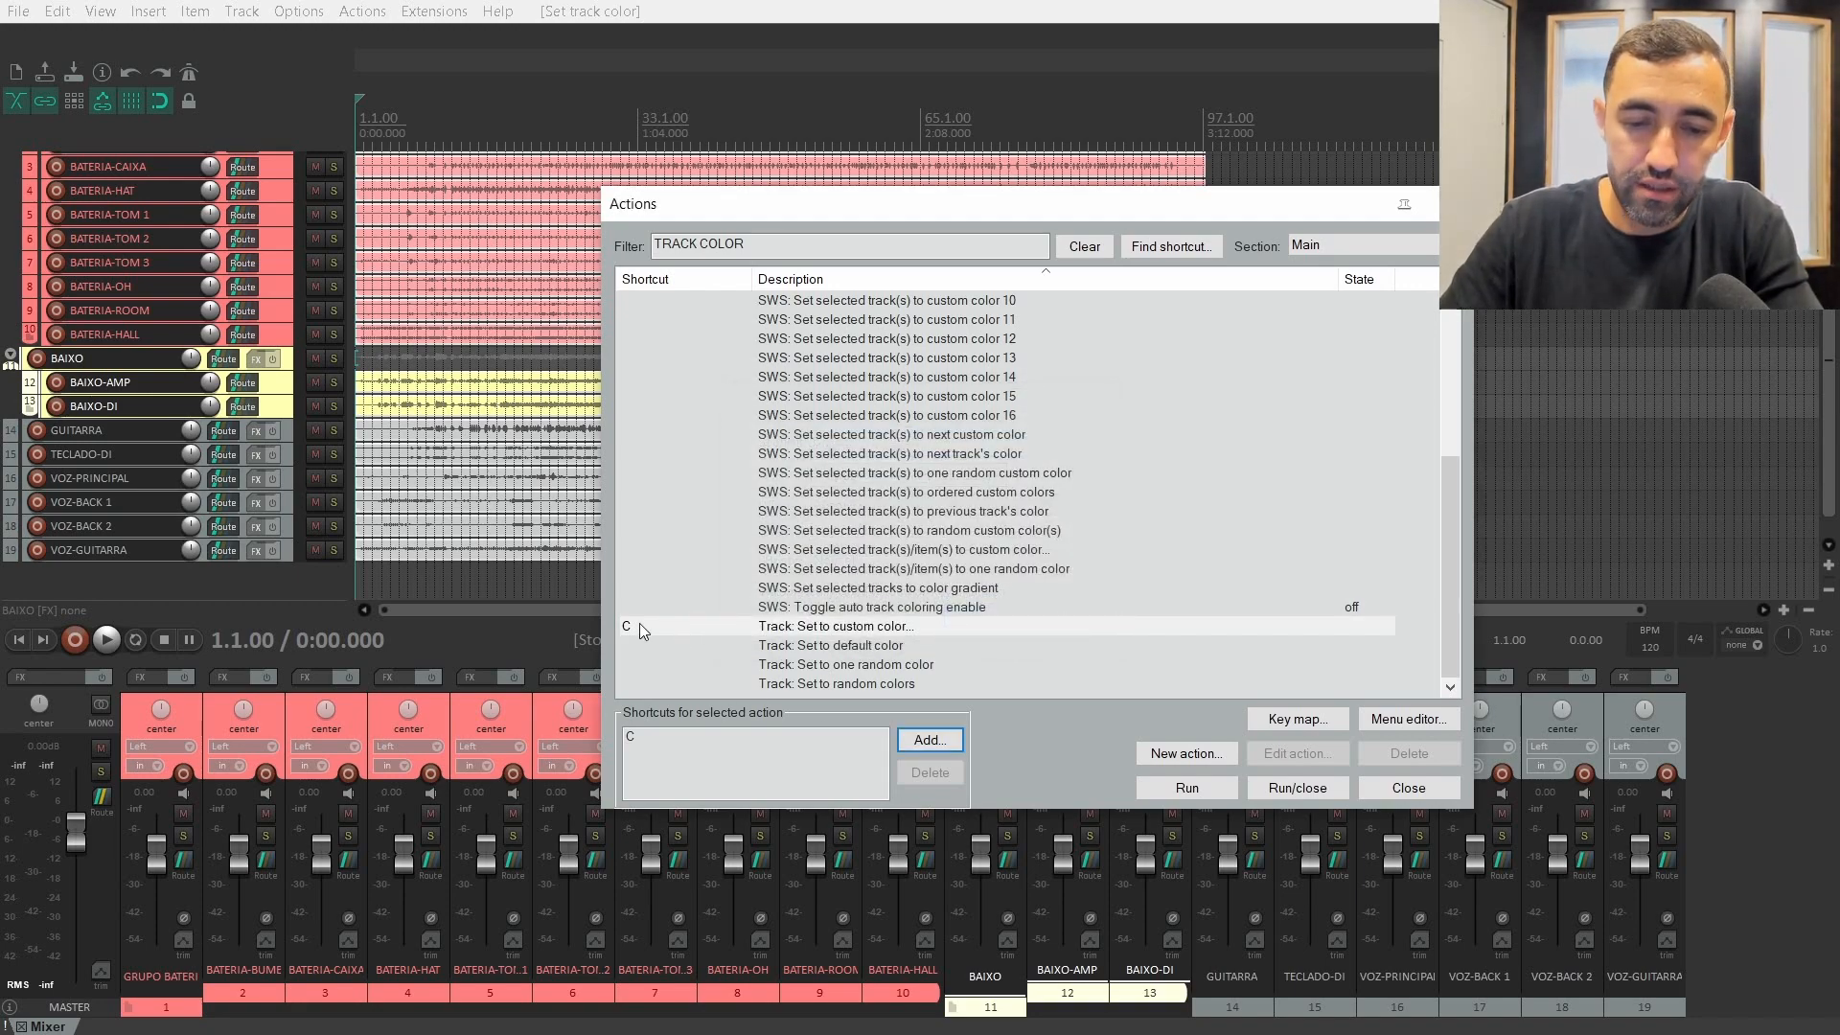
- Remove the C shortcut from "Track: Set to custom color...", assign C to it again and close the action list
{"action": "left_click", "coordinate": [663, 736]}
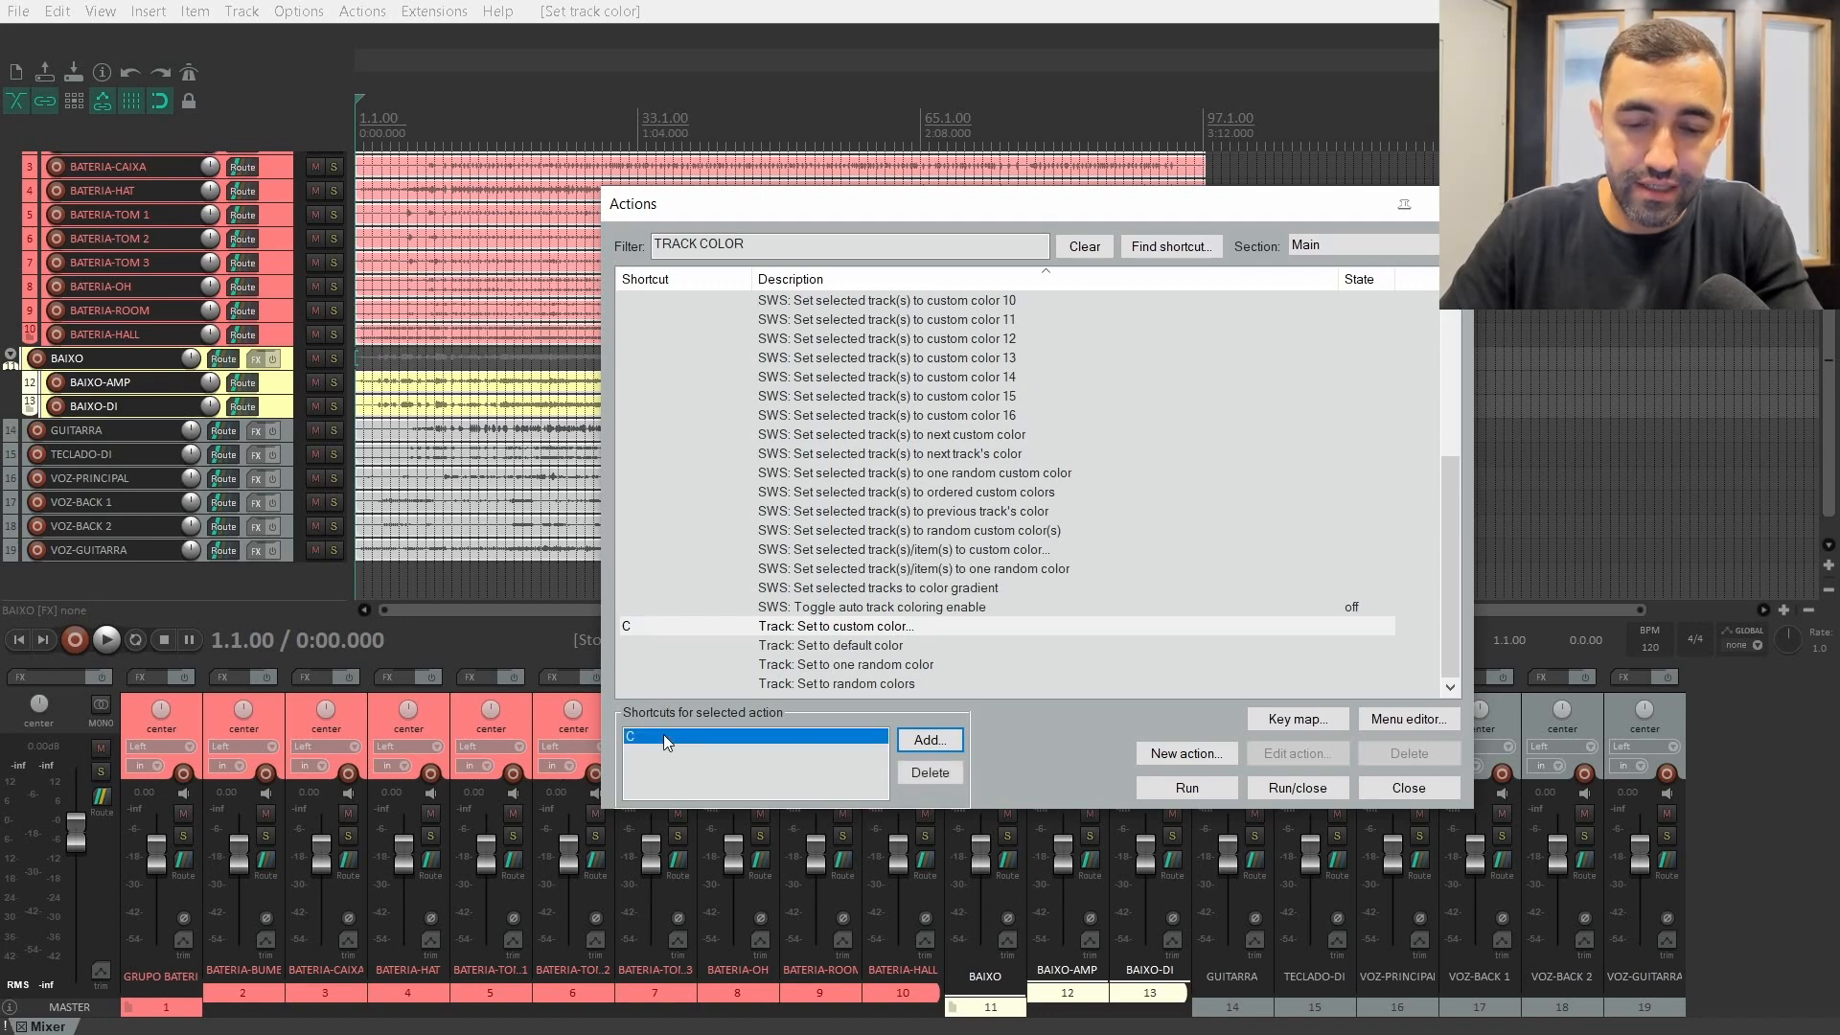
{"action": "left_click", "coordinate": [929, 772]}
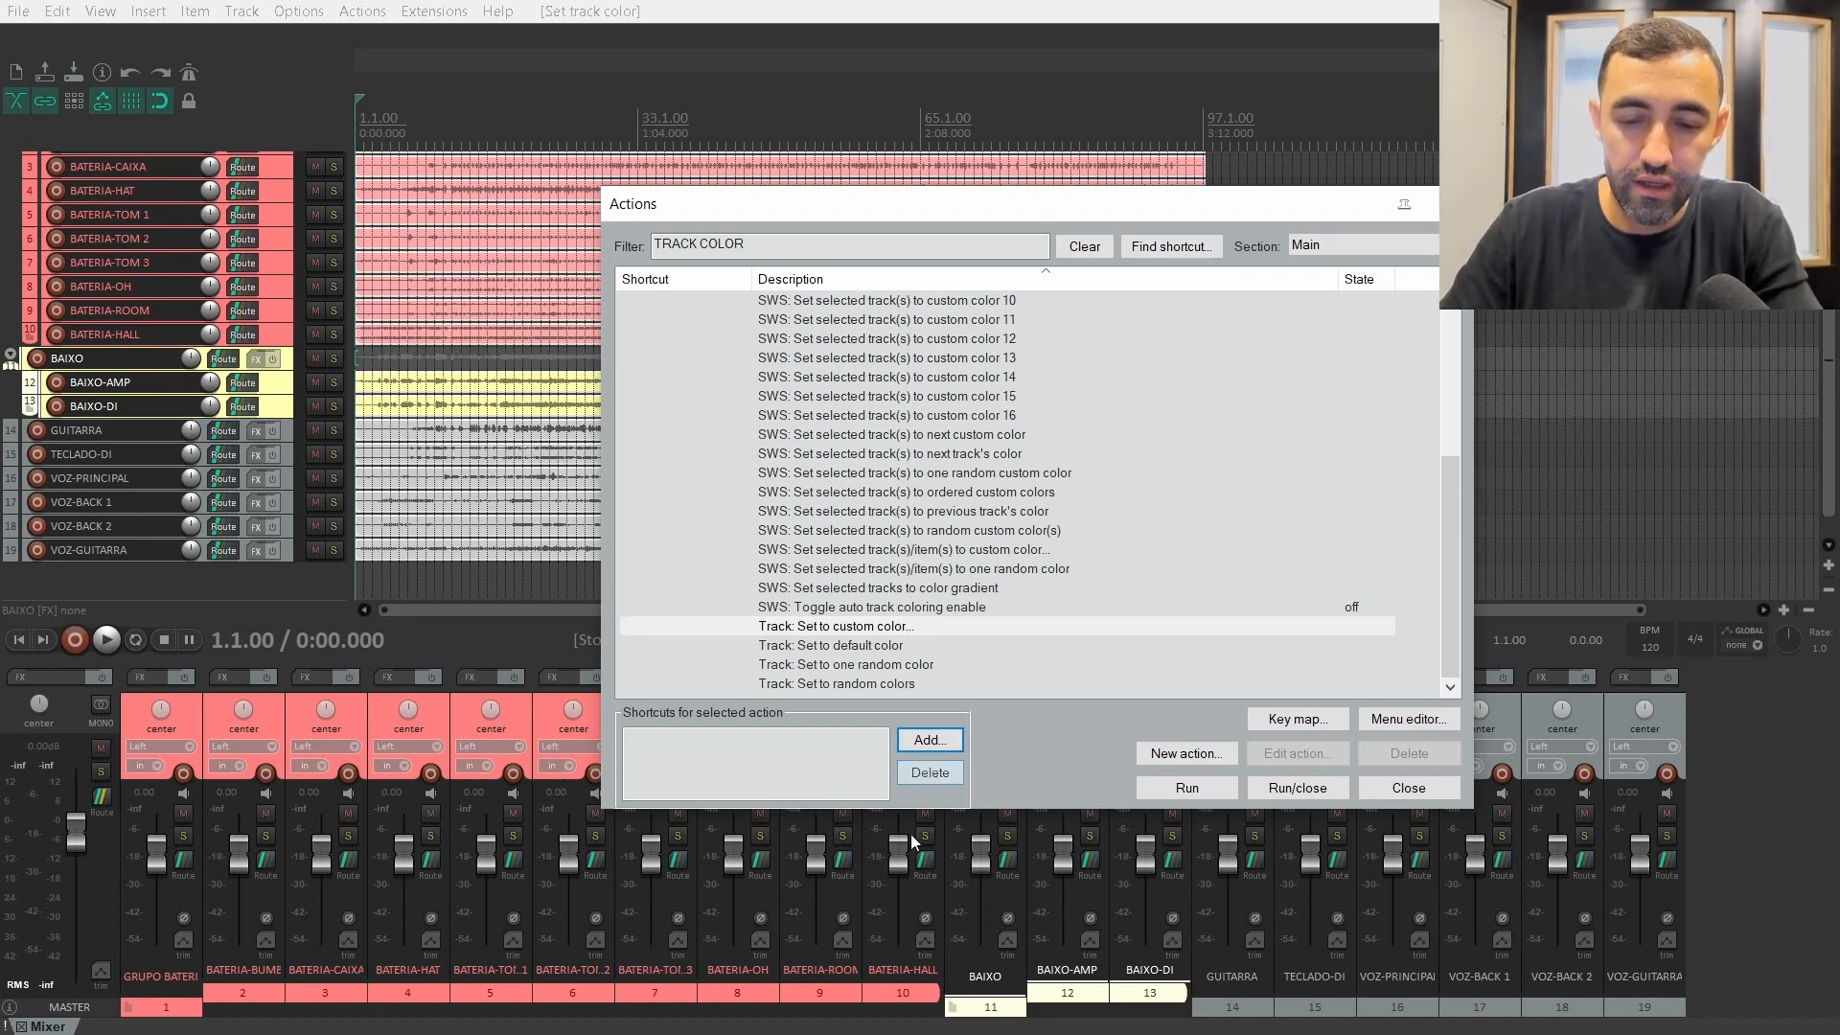
{"action": "left_click", "coordinate": [925, 742]}
{"action": "key", "text": "c"}
{"action": "key", "text": "Return"}
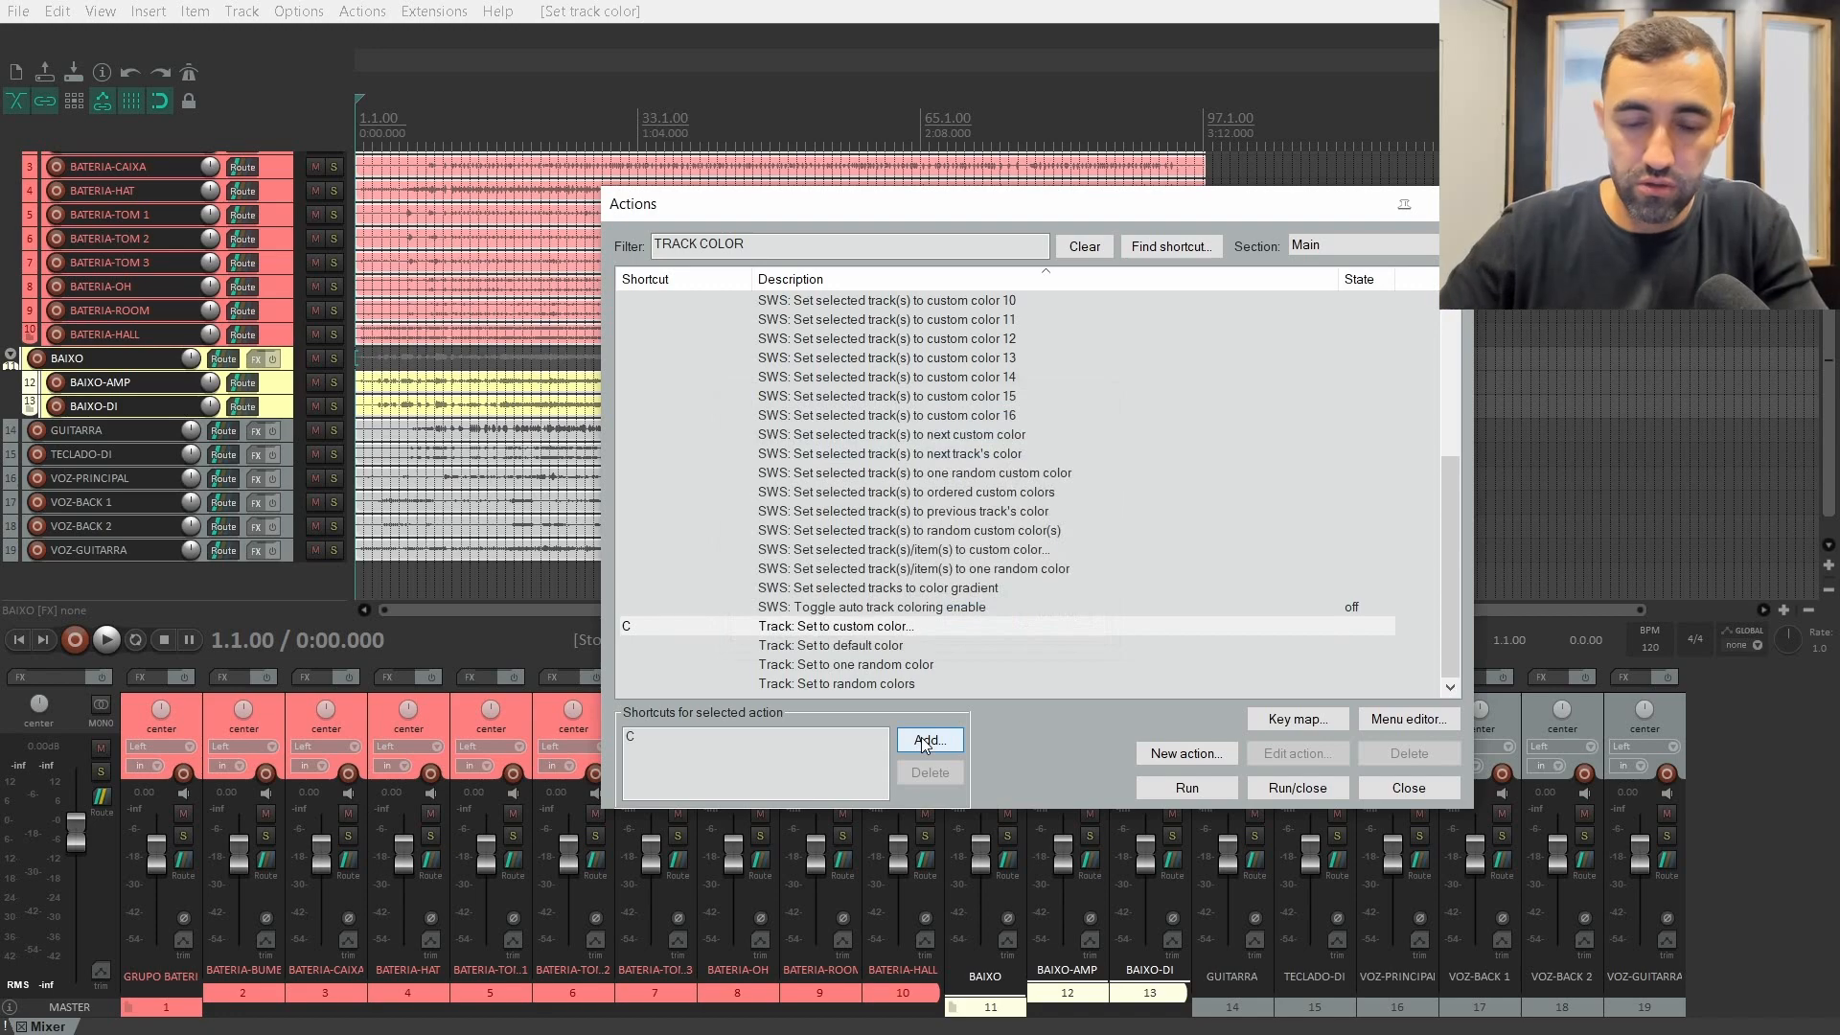
{"action": "key", "text": "Escape"}
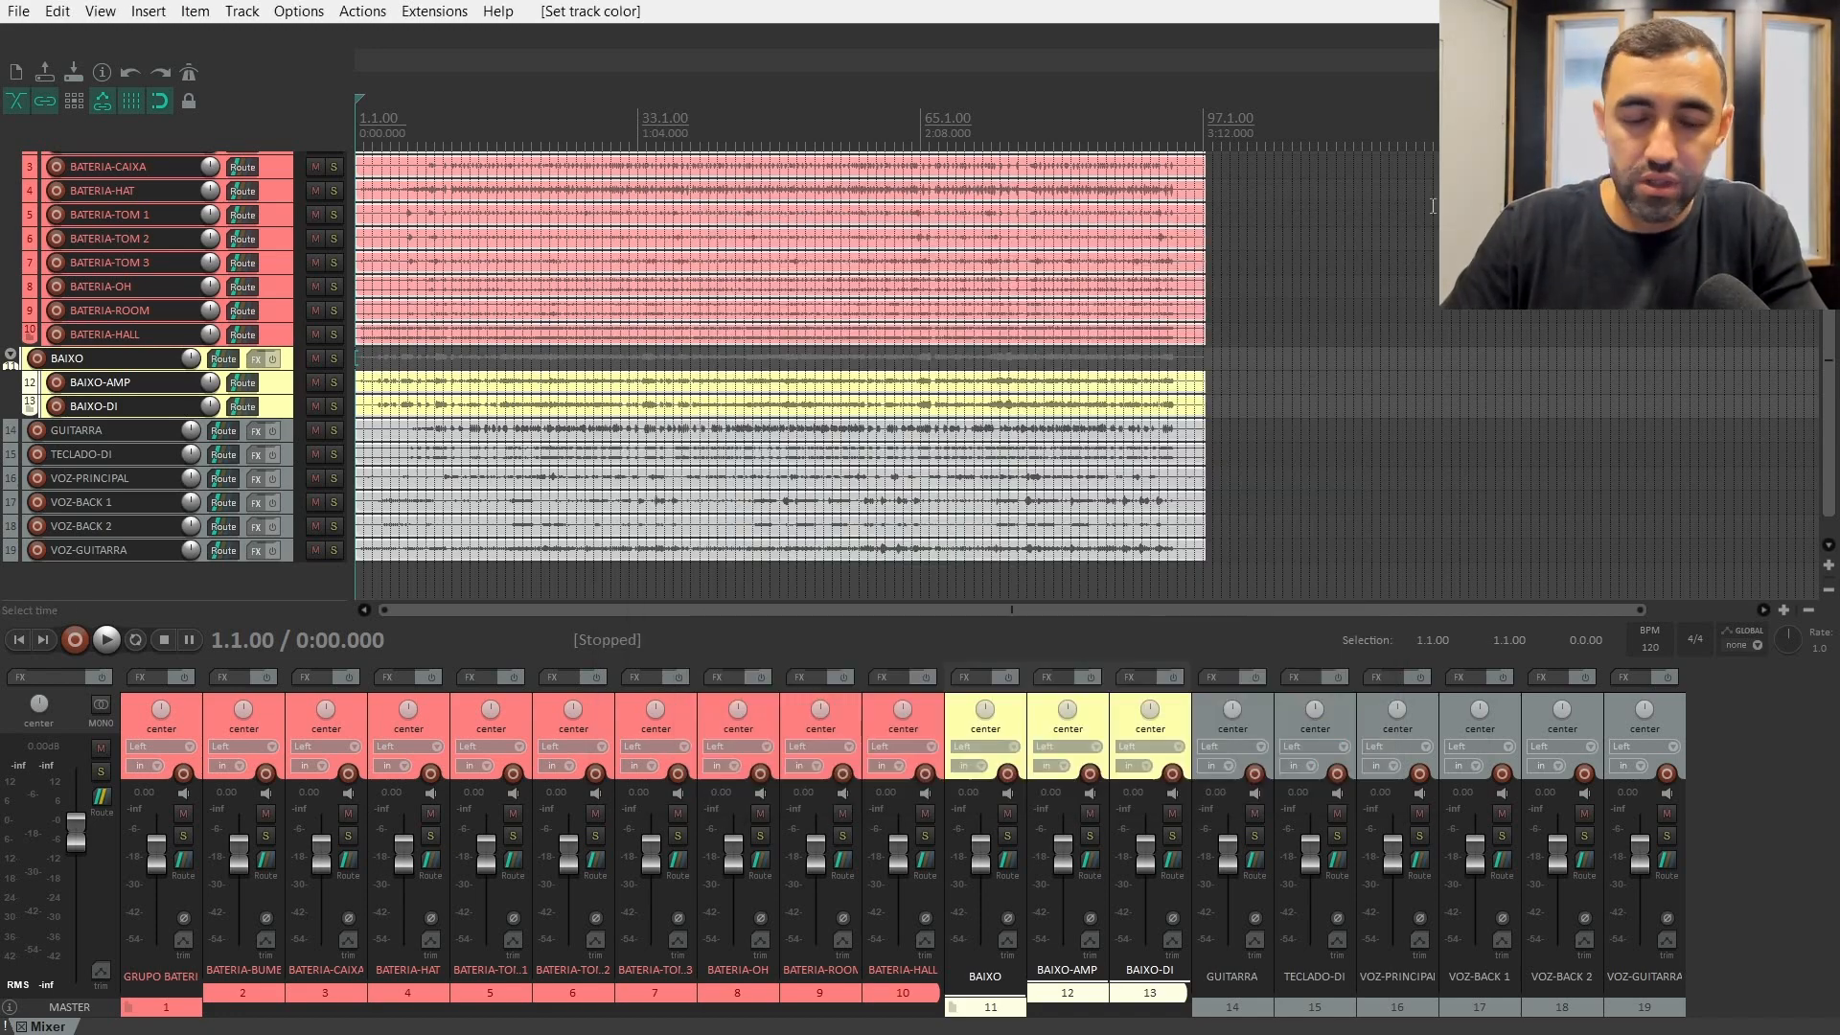
- Set the GUITARRA track to the custom light green colour (128, 255, 128)
{"action": "left_click", "coordinate": [290, 429]}
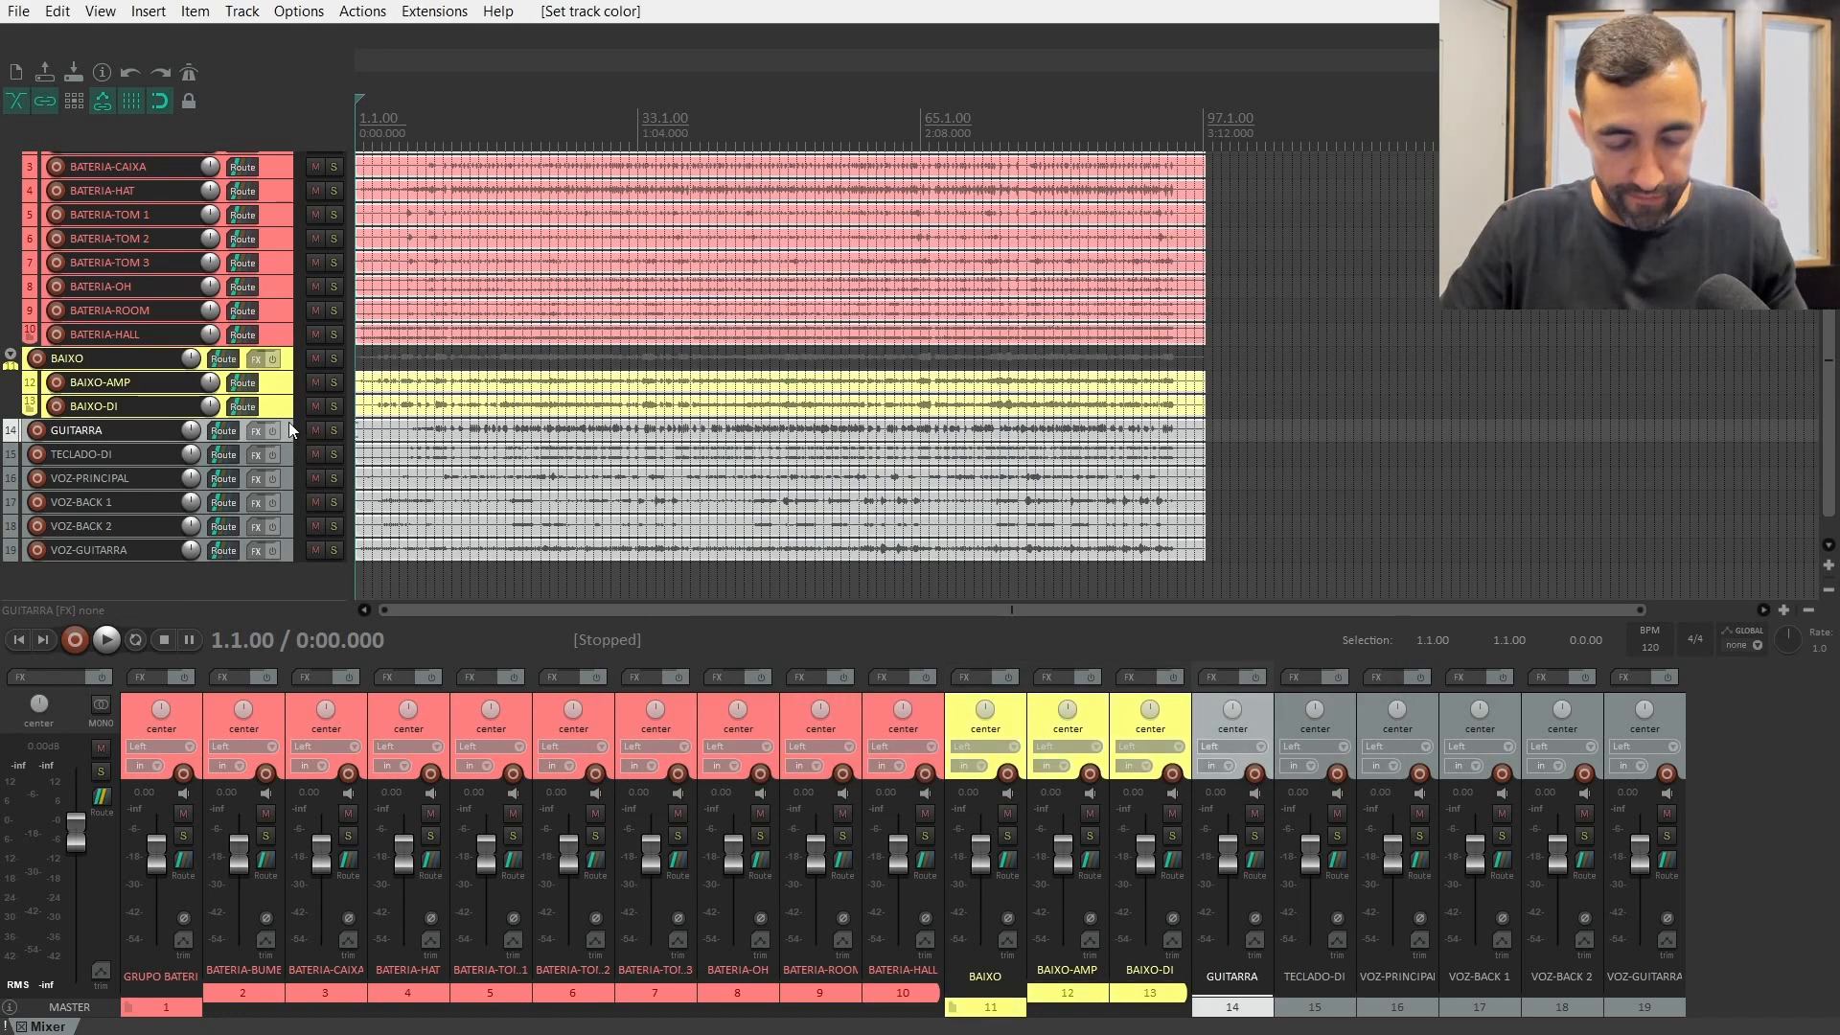
{"action": "key", "text": "c"}
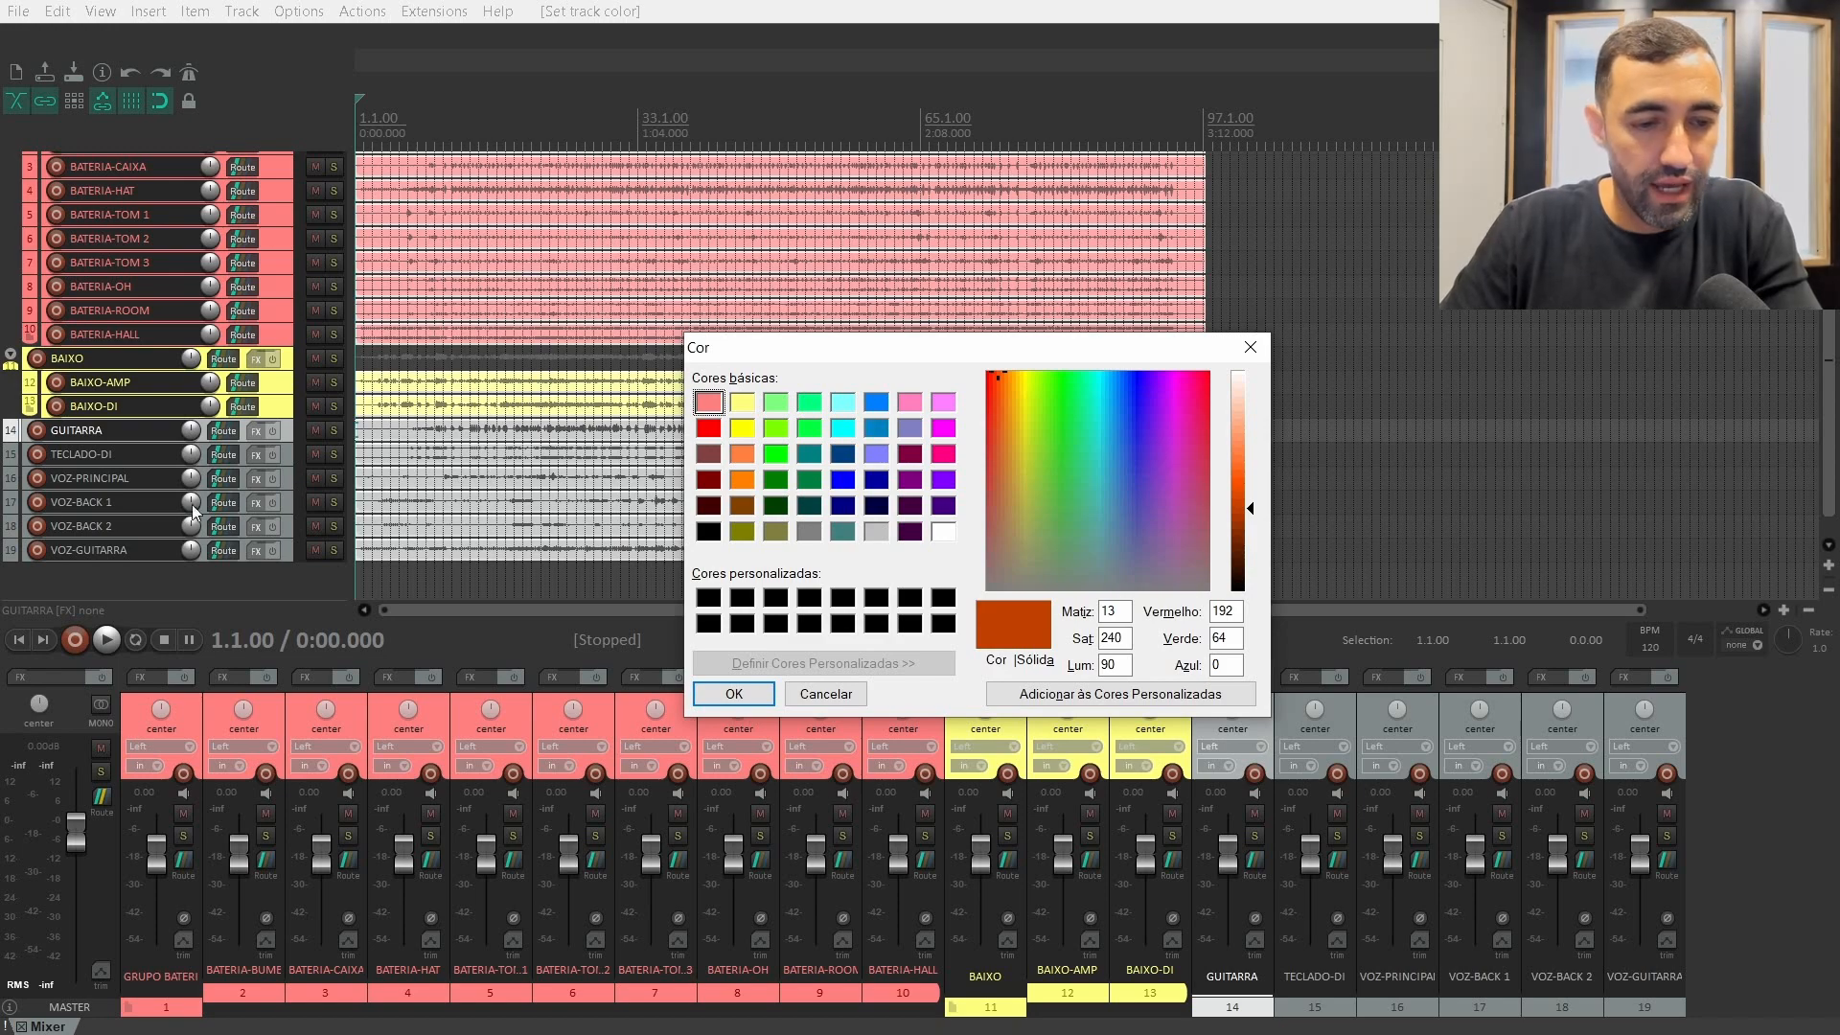
{"action": "left_click", "coordinate": [775, 402]}
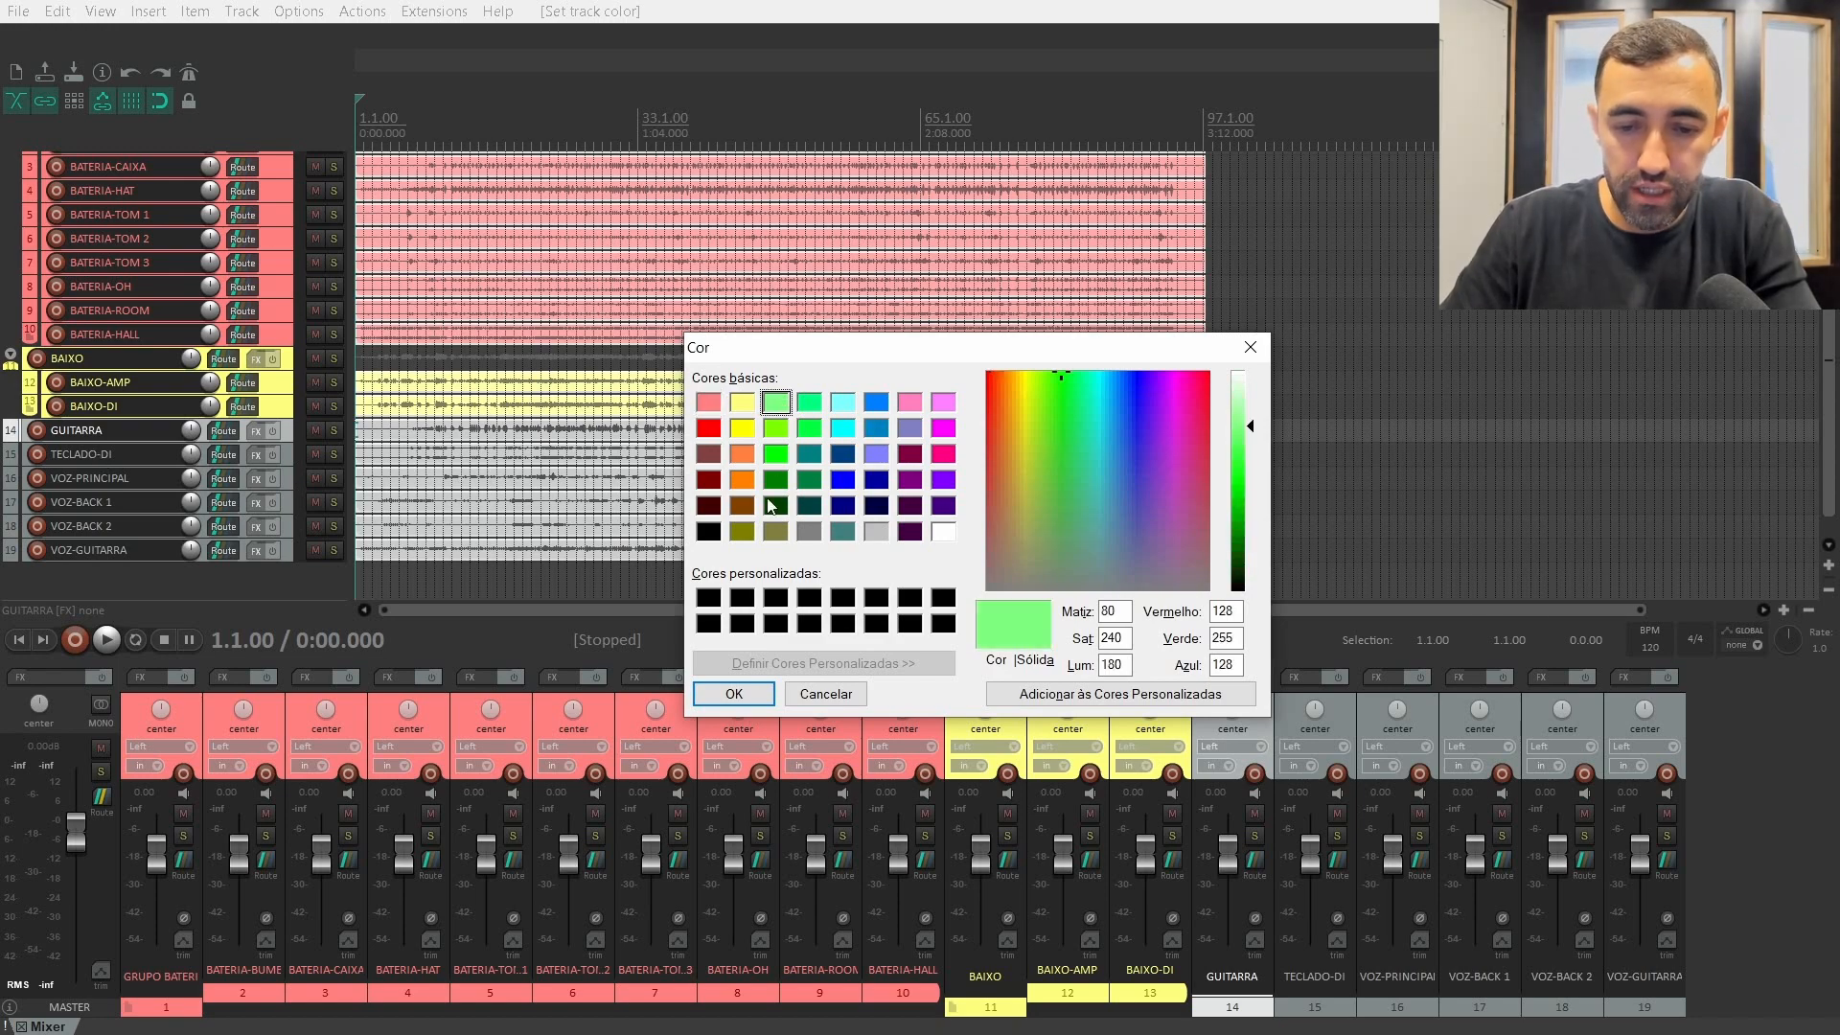
{"action": "left_click", "coordinate": [755, 693]}
- Set the TECLADO-DI track to the custom blue colour (0, 128, 192)
{"action": "scroll", "coordinate": [278, 479], "scroll_direction": "down", "scroll_amount": 1}
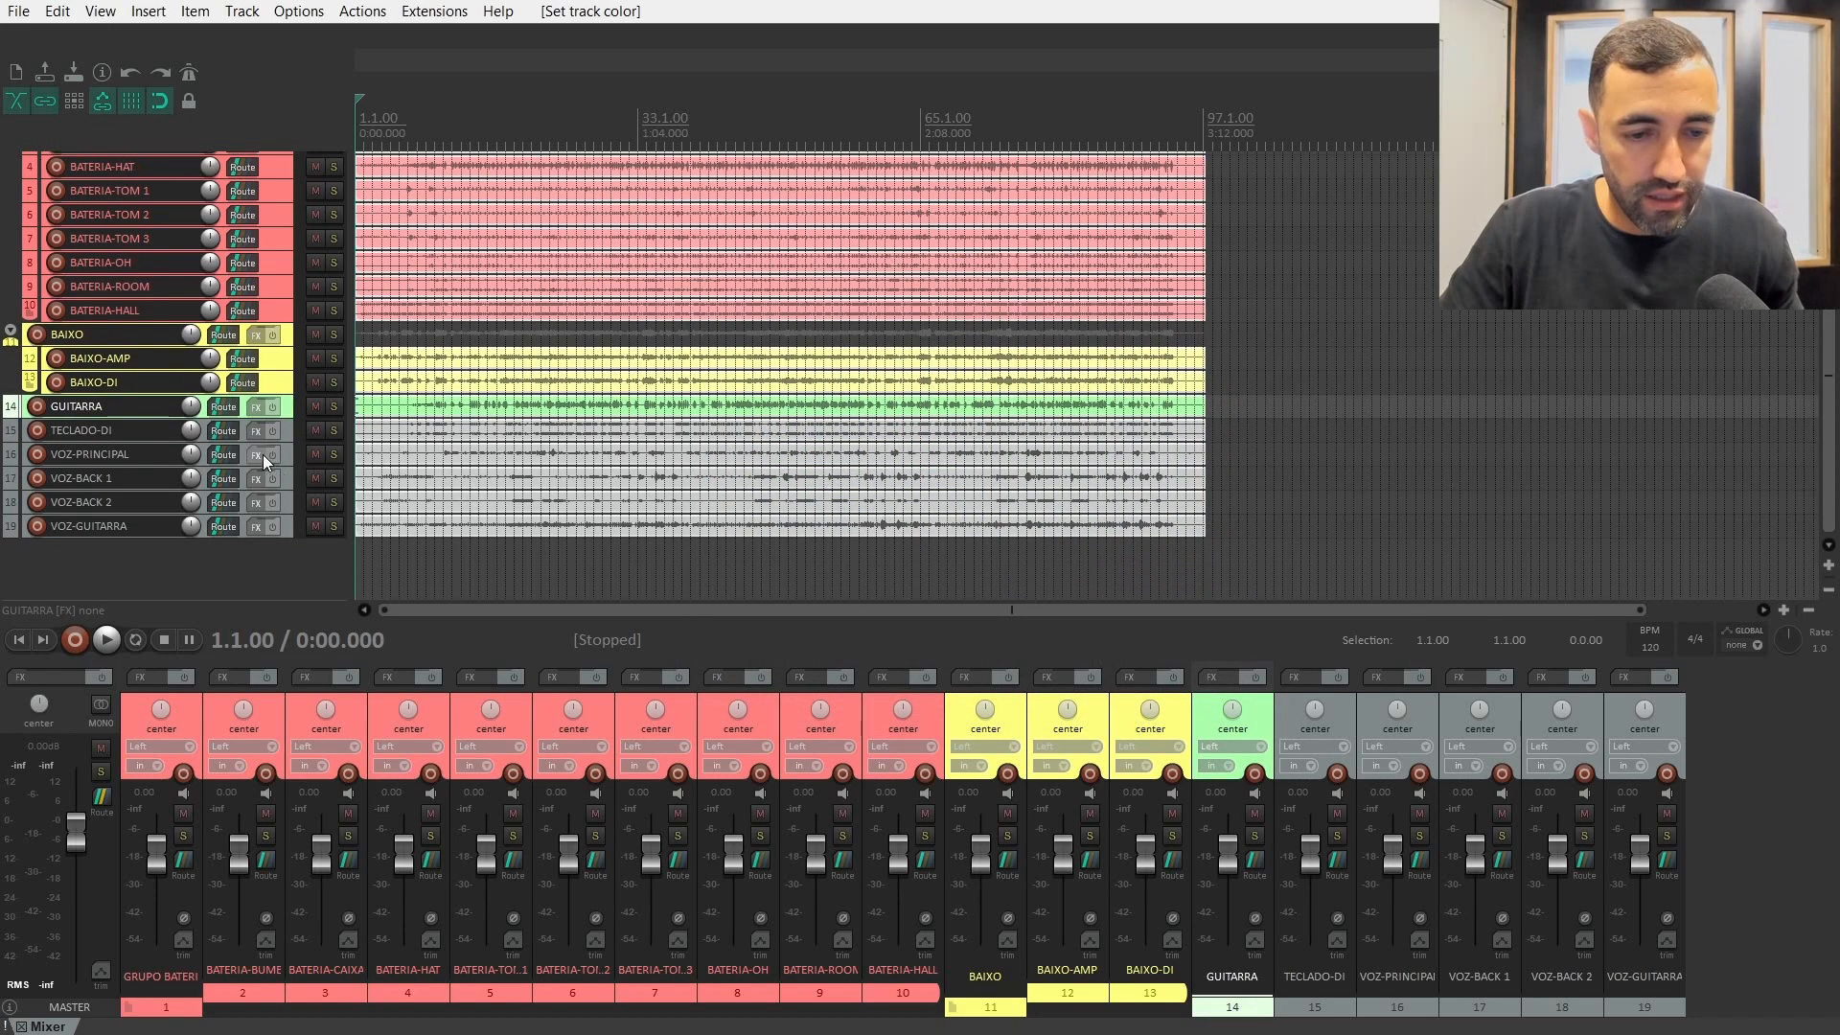
{"action": "left_click", "coordinate": [288, 433]}
{"action": "key", "text": "c"}
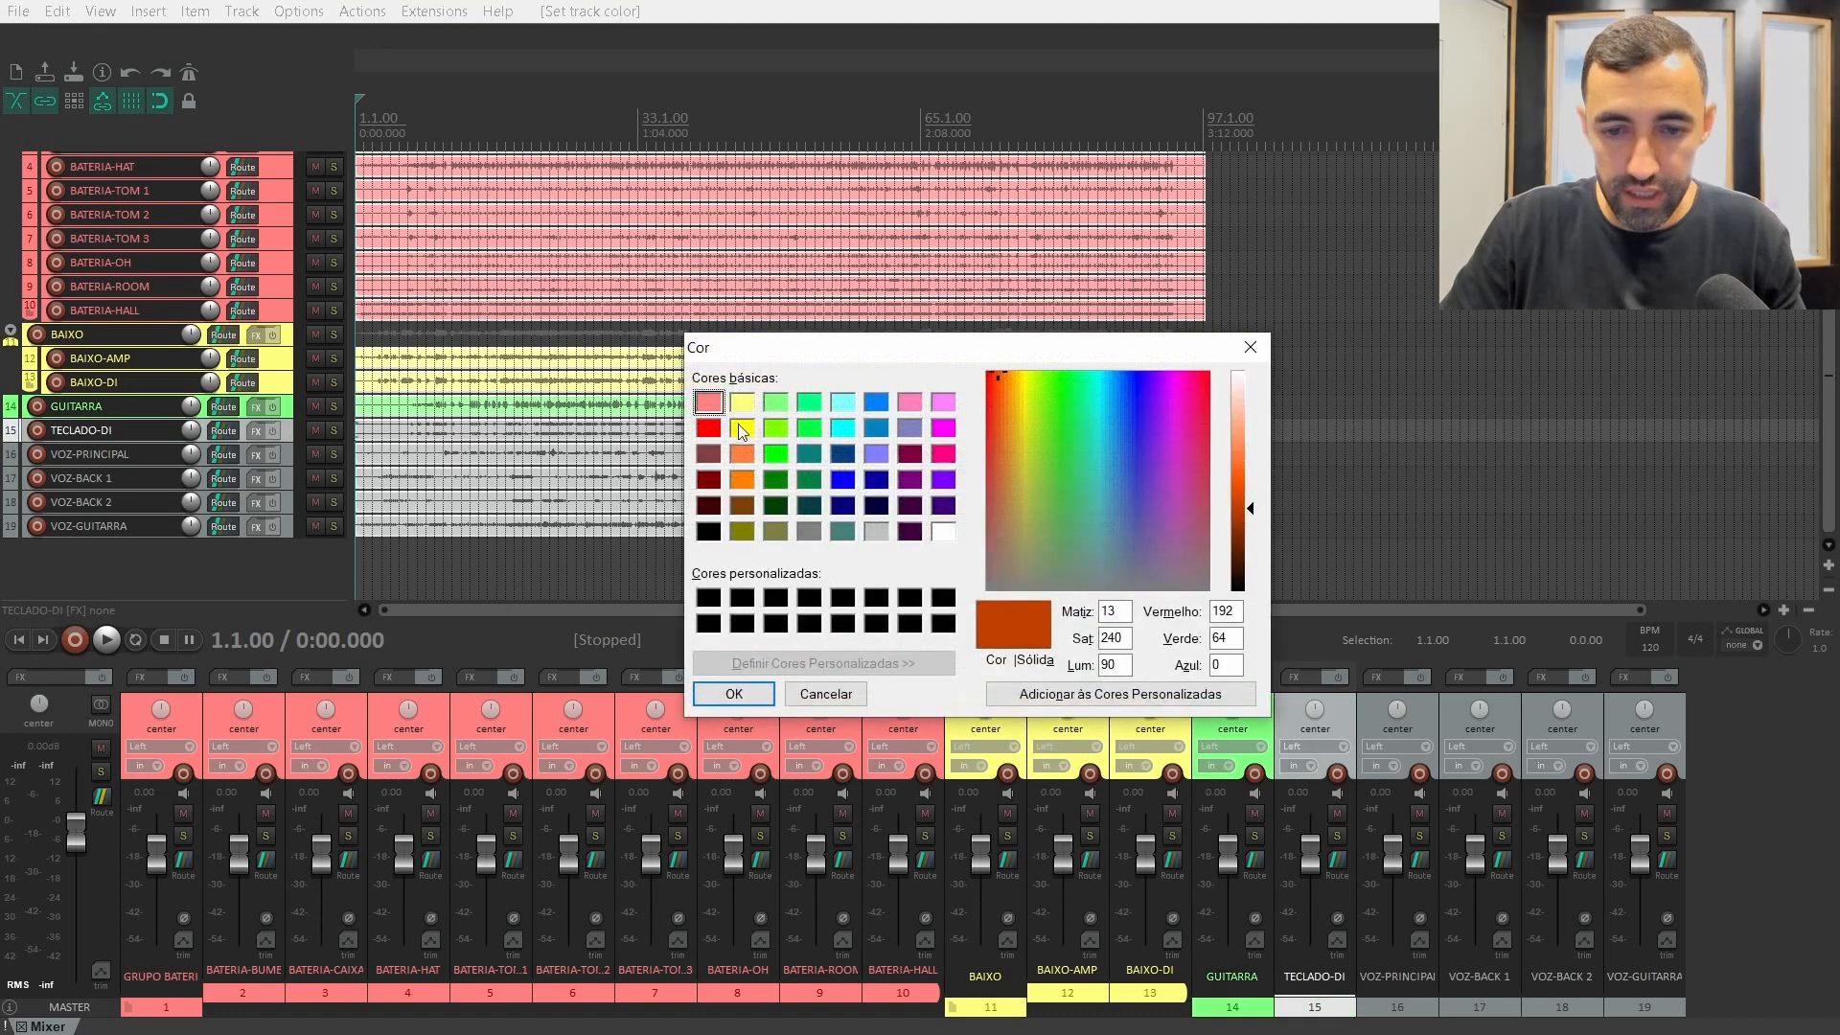
{"action": "left_click", "coordinate": [877, 433]}
{"action": "left_click", "coordinate": [738, 692]}
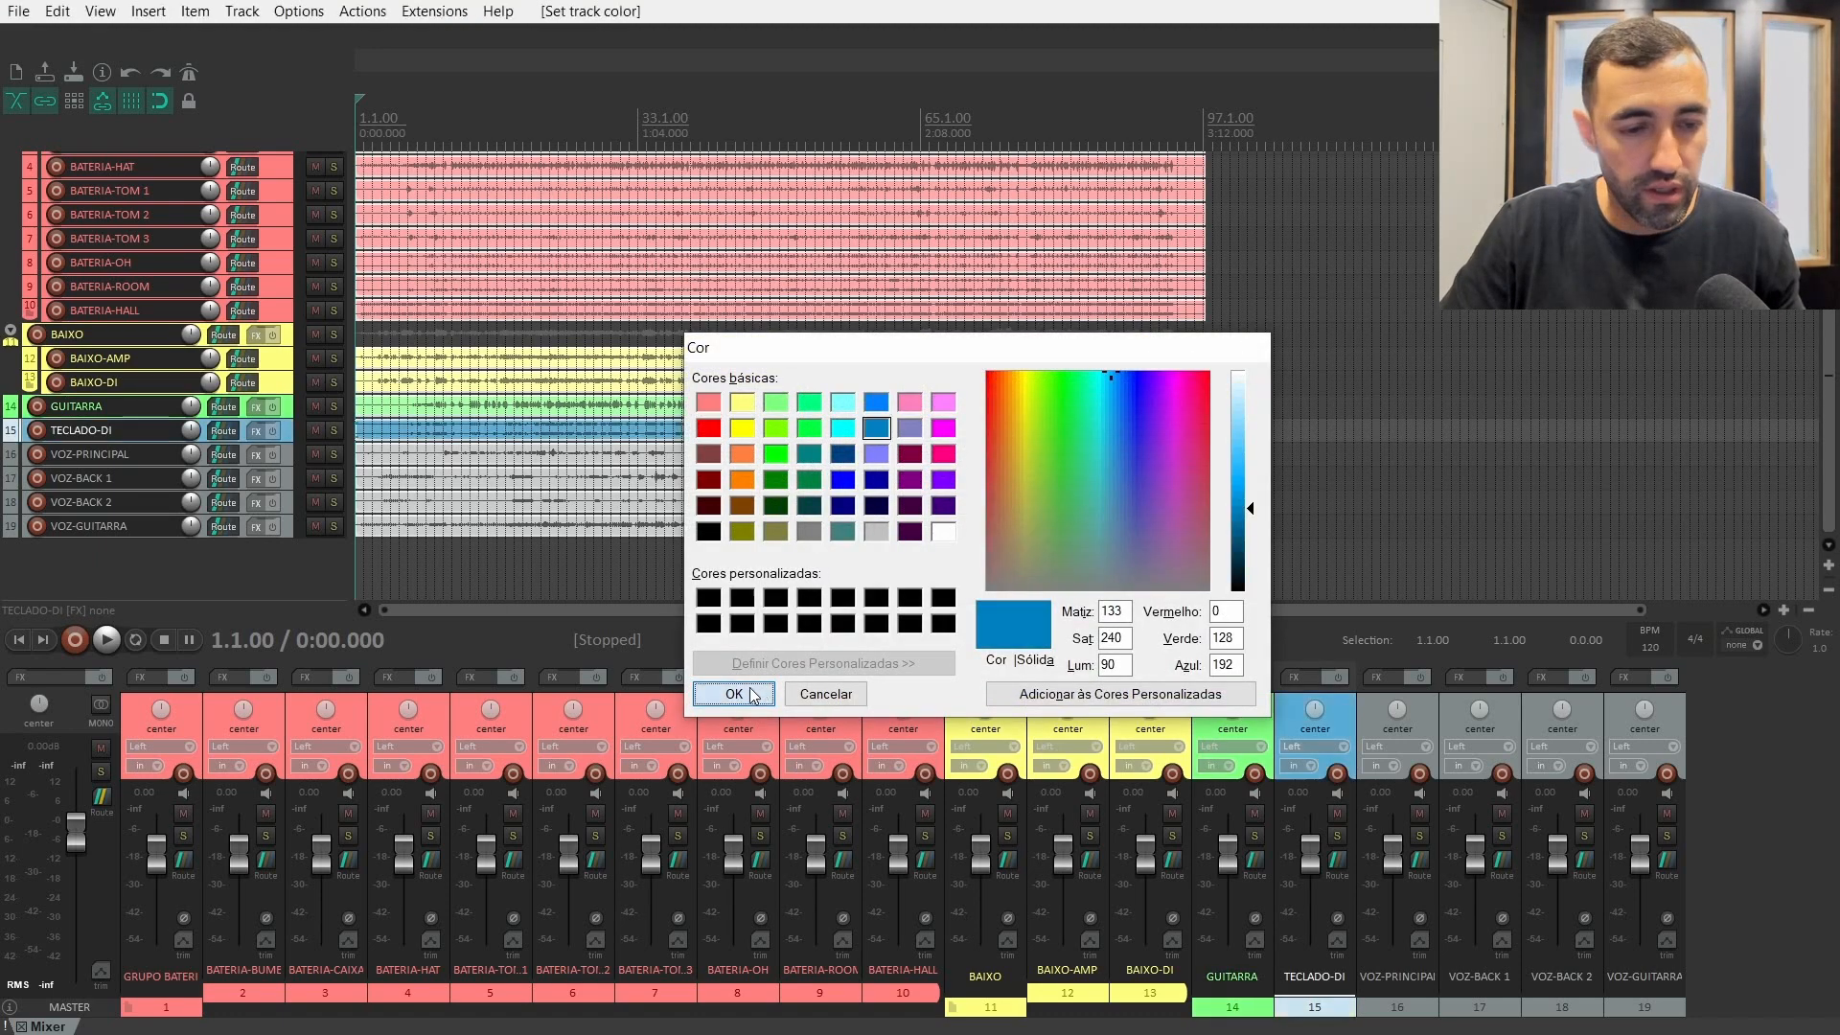
- Set the four voice tracks, VOZ-PRINCIPAL through VOZ-GUITARRA, to the pink basic colour
{"action": "left_click", "coordinate": [288, 447]}
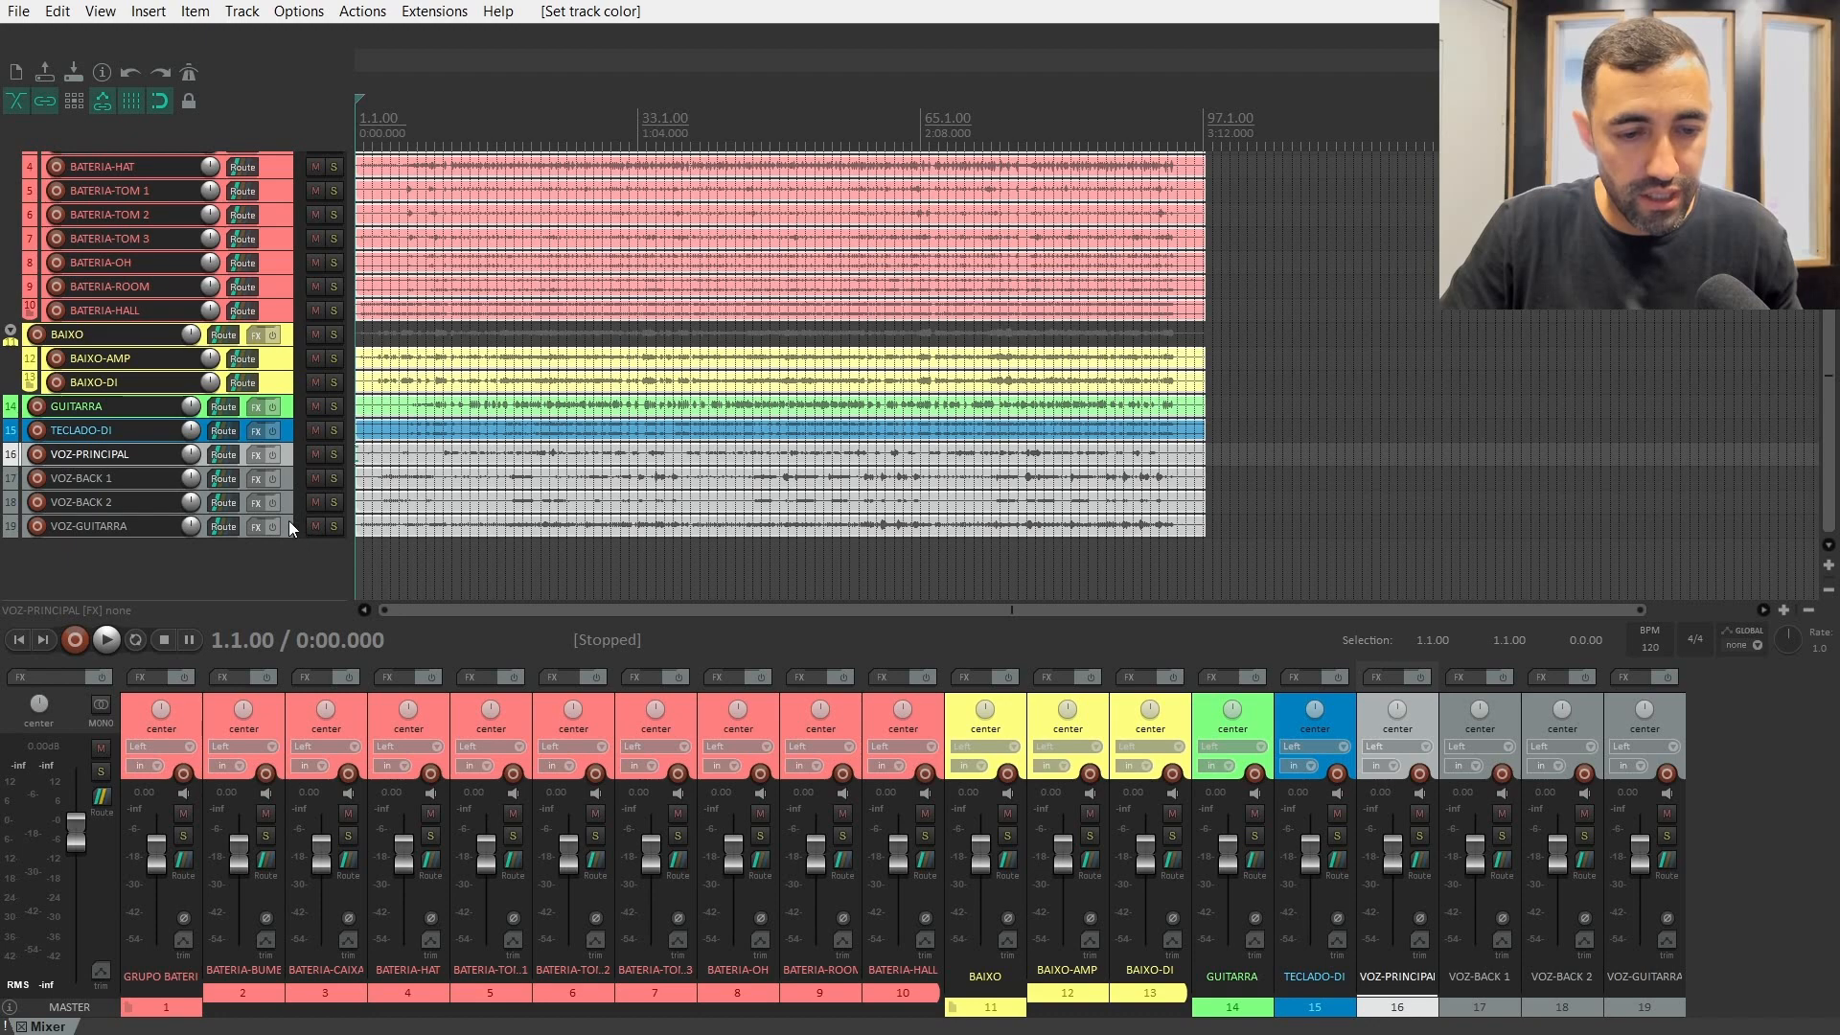
{"action": "left_click", "coordinate": [289, 520], "text": "shift"}
{"action": "key", "text": "c"}
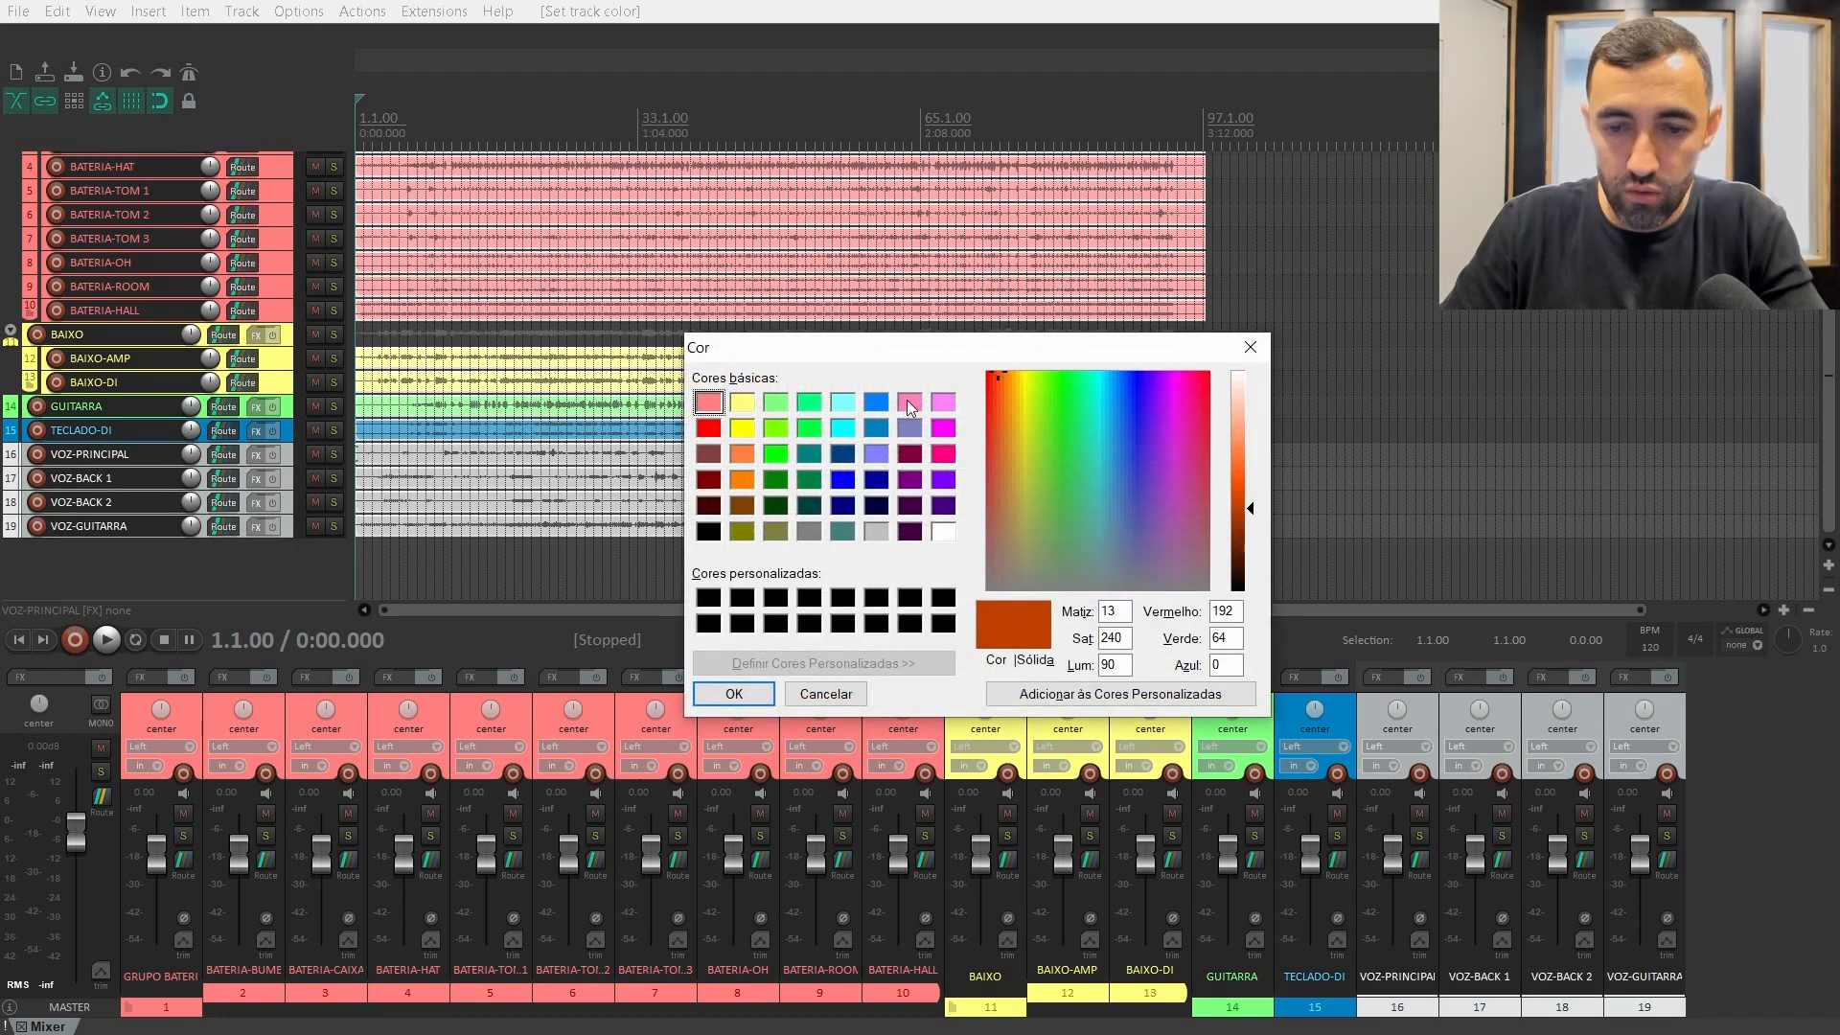
{"action": "left_click", "coordinate": [910, 402]}
{"action": "left_click", "coordinate": [734, 693]}
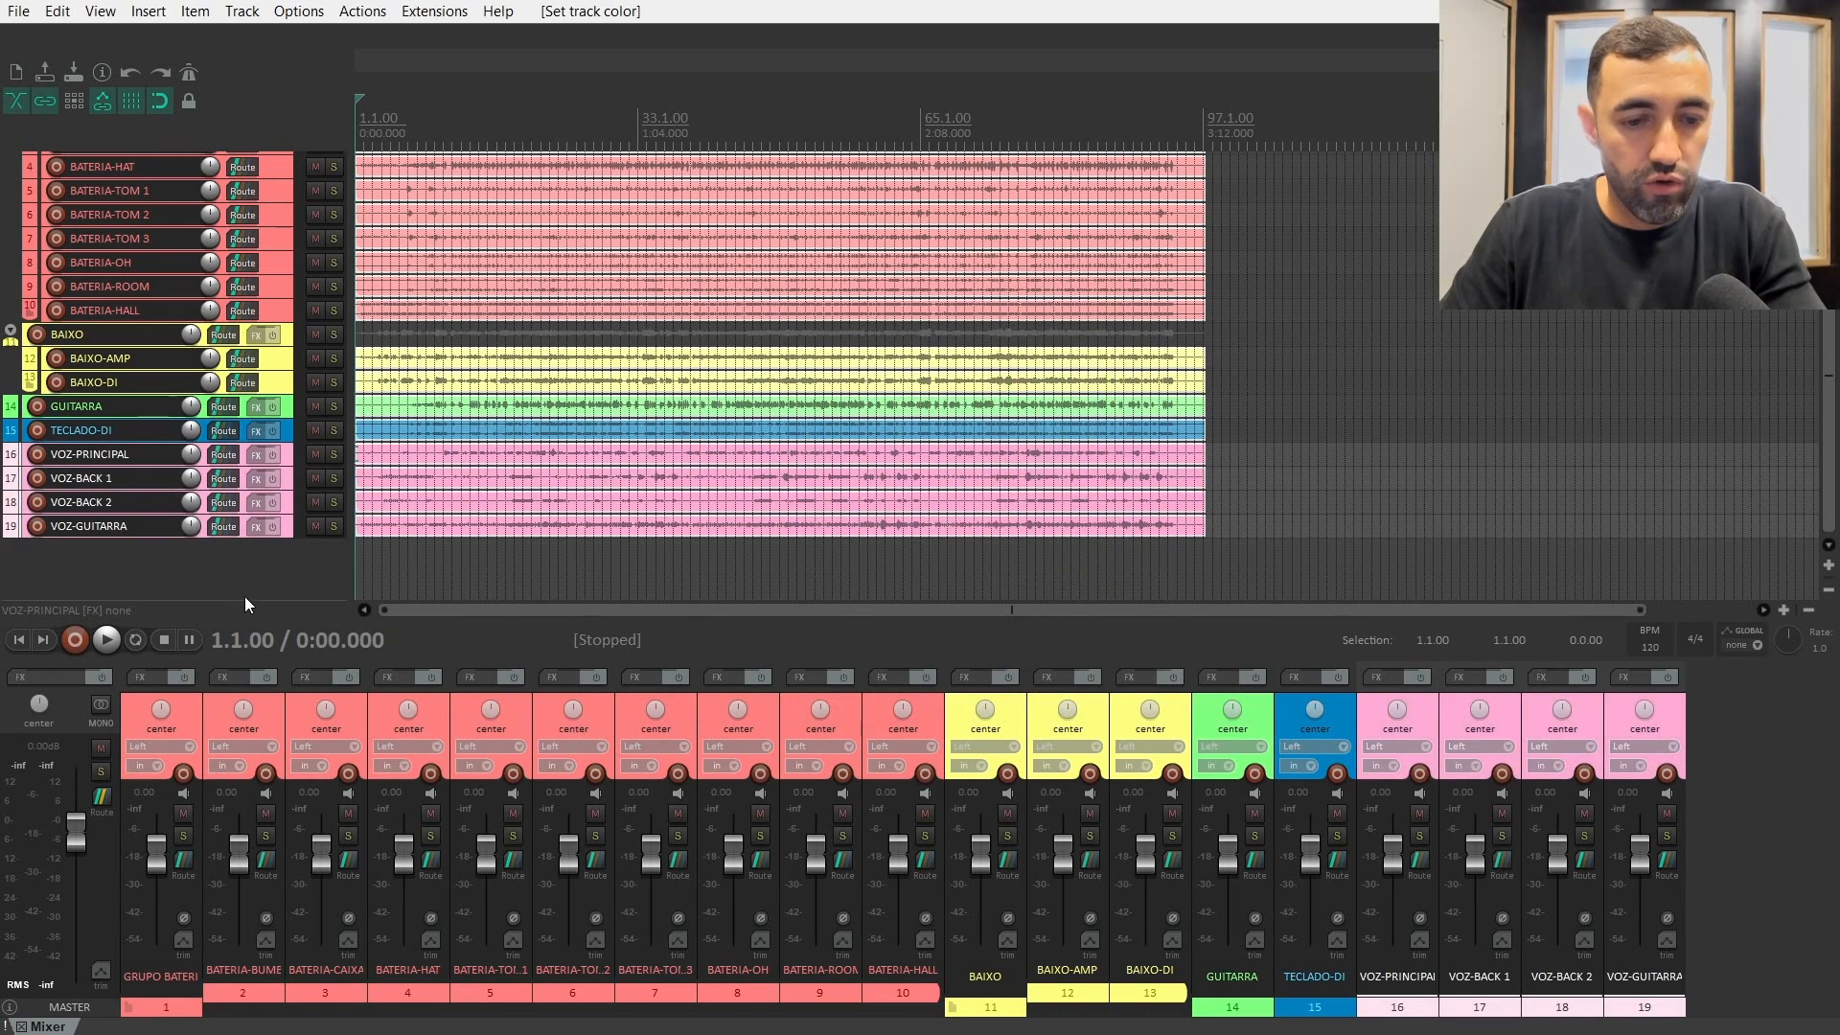
- Add an empty track directly above VOZ-PRINCIPAL and nest the four voice tracks inside it as a folder
{"action": "double_click", "coordinate": [274, 566]}
{"action": "left_click_drag", "start_coordinate": [289, 544], "coordinate": [245, 444]}
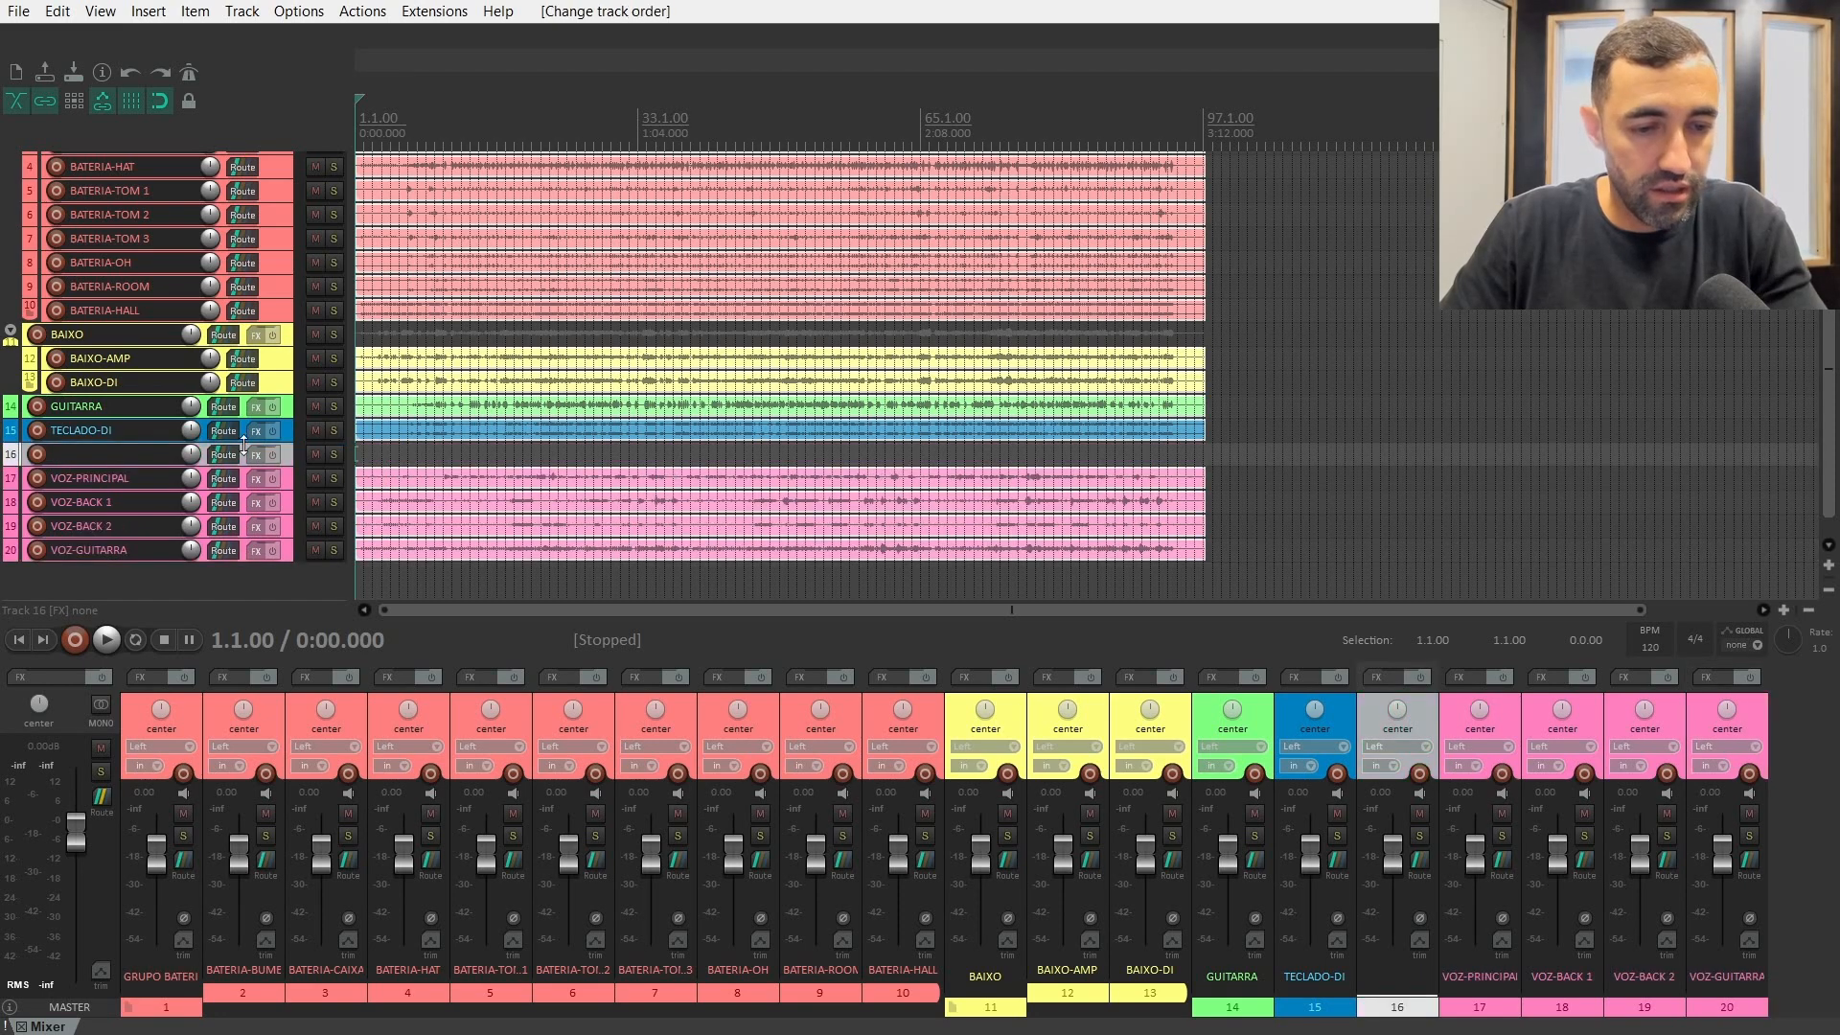
{"action": "left_click", "coordinate": [284, 475]}
{"action": "left_click", "coordinate": [287, 540], "text": "shift"}
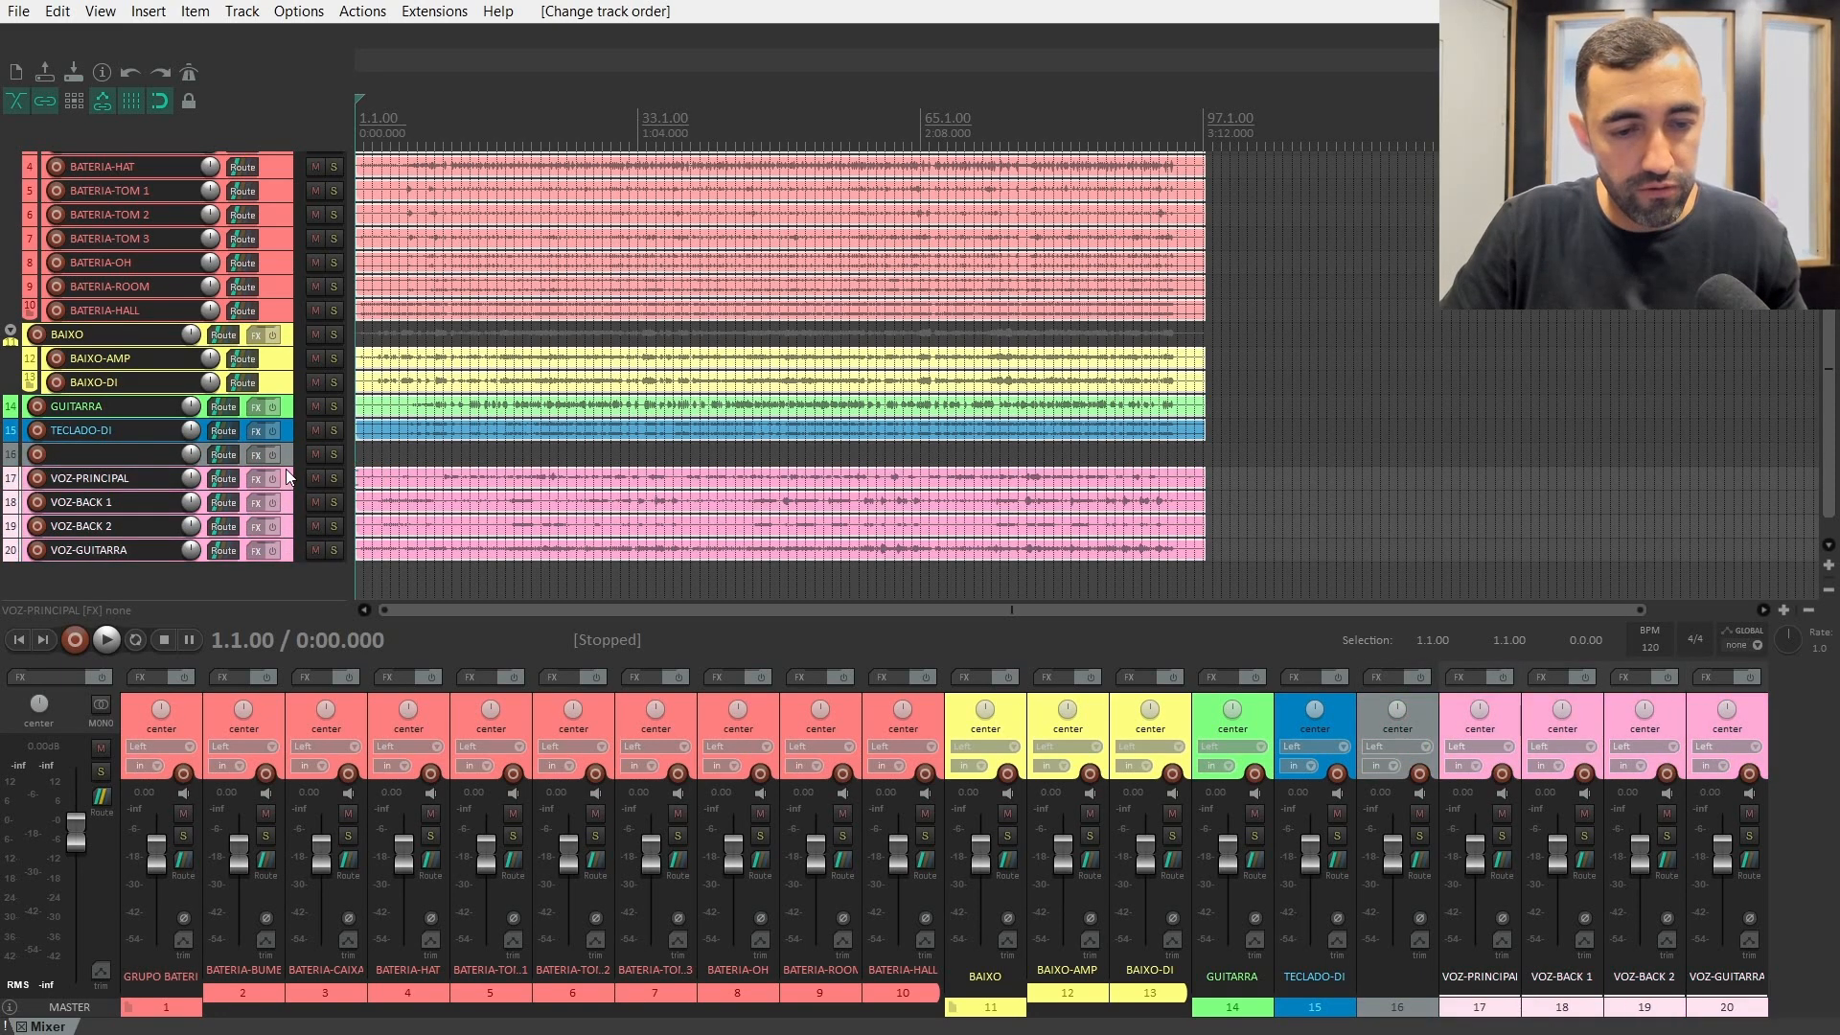
{"action": "left_click_drag", "start_coordinate": [285, 475], "coordinate": [96, 454]}
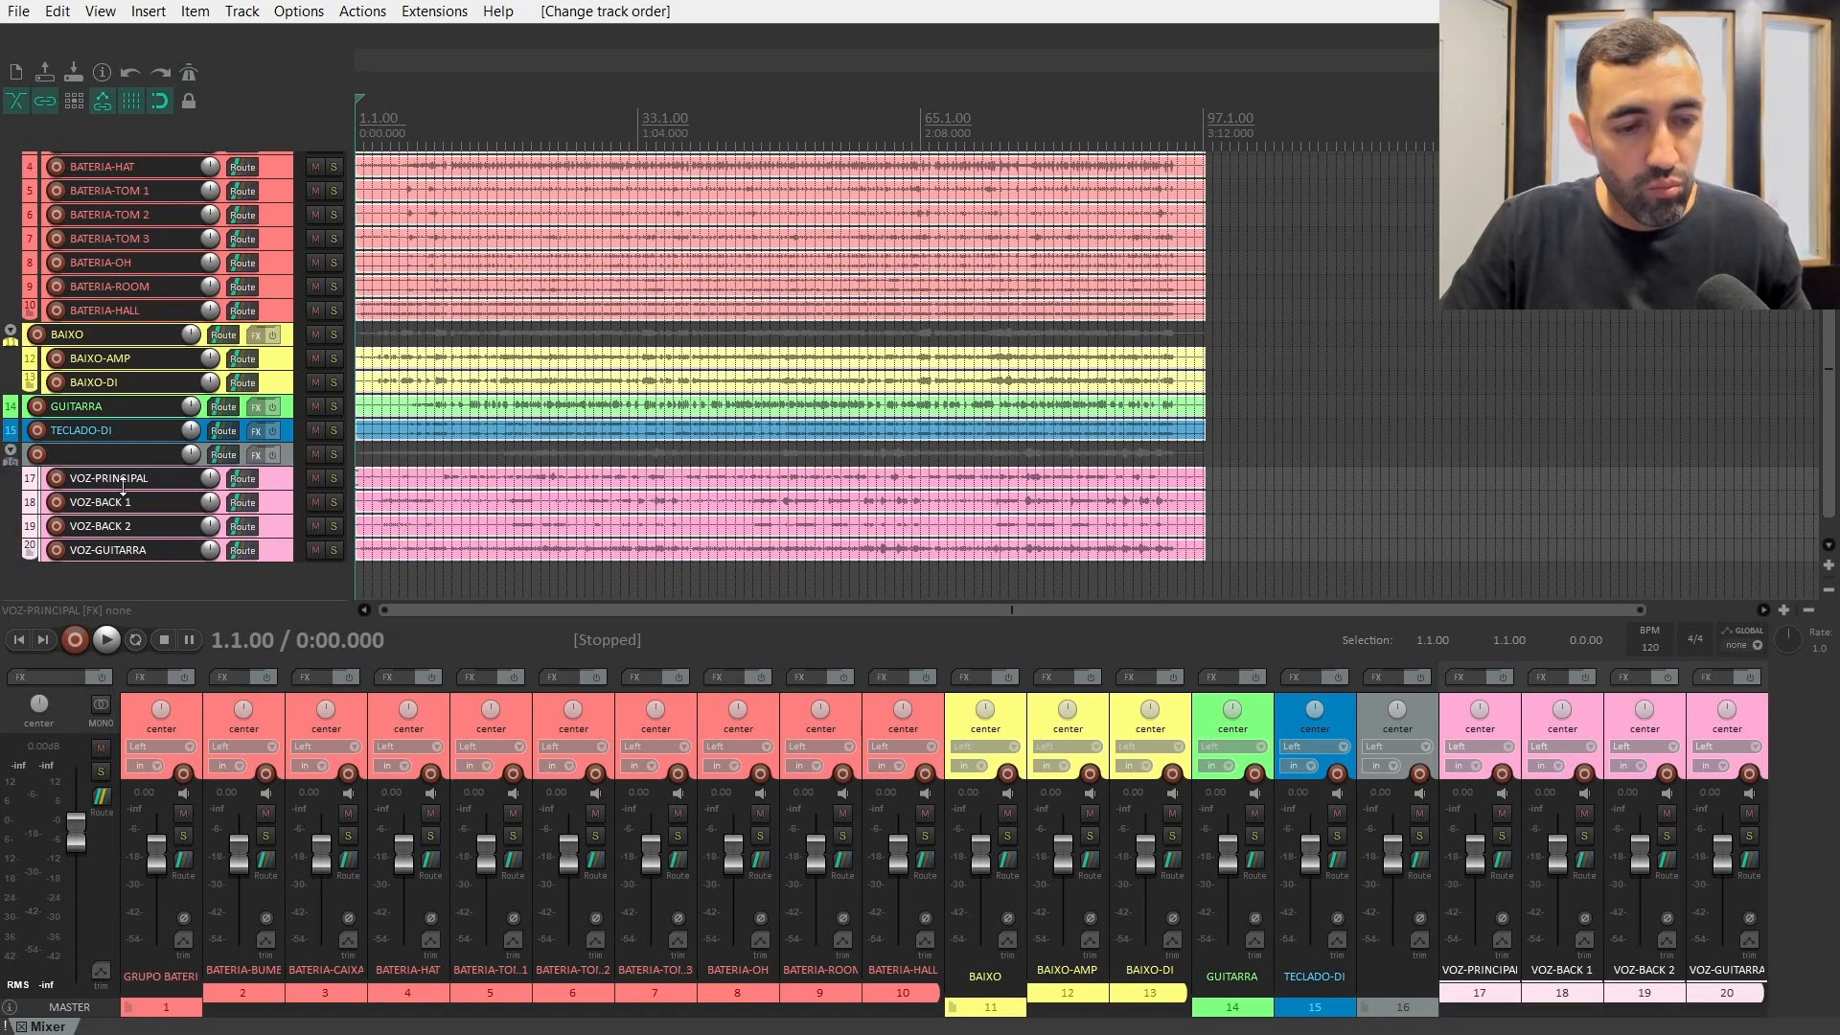
- Name the new folder track VOZ and set it to the same pink as its voice tracks
{"action": "double_click", "coordinate": [89, 452]}
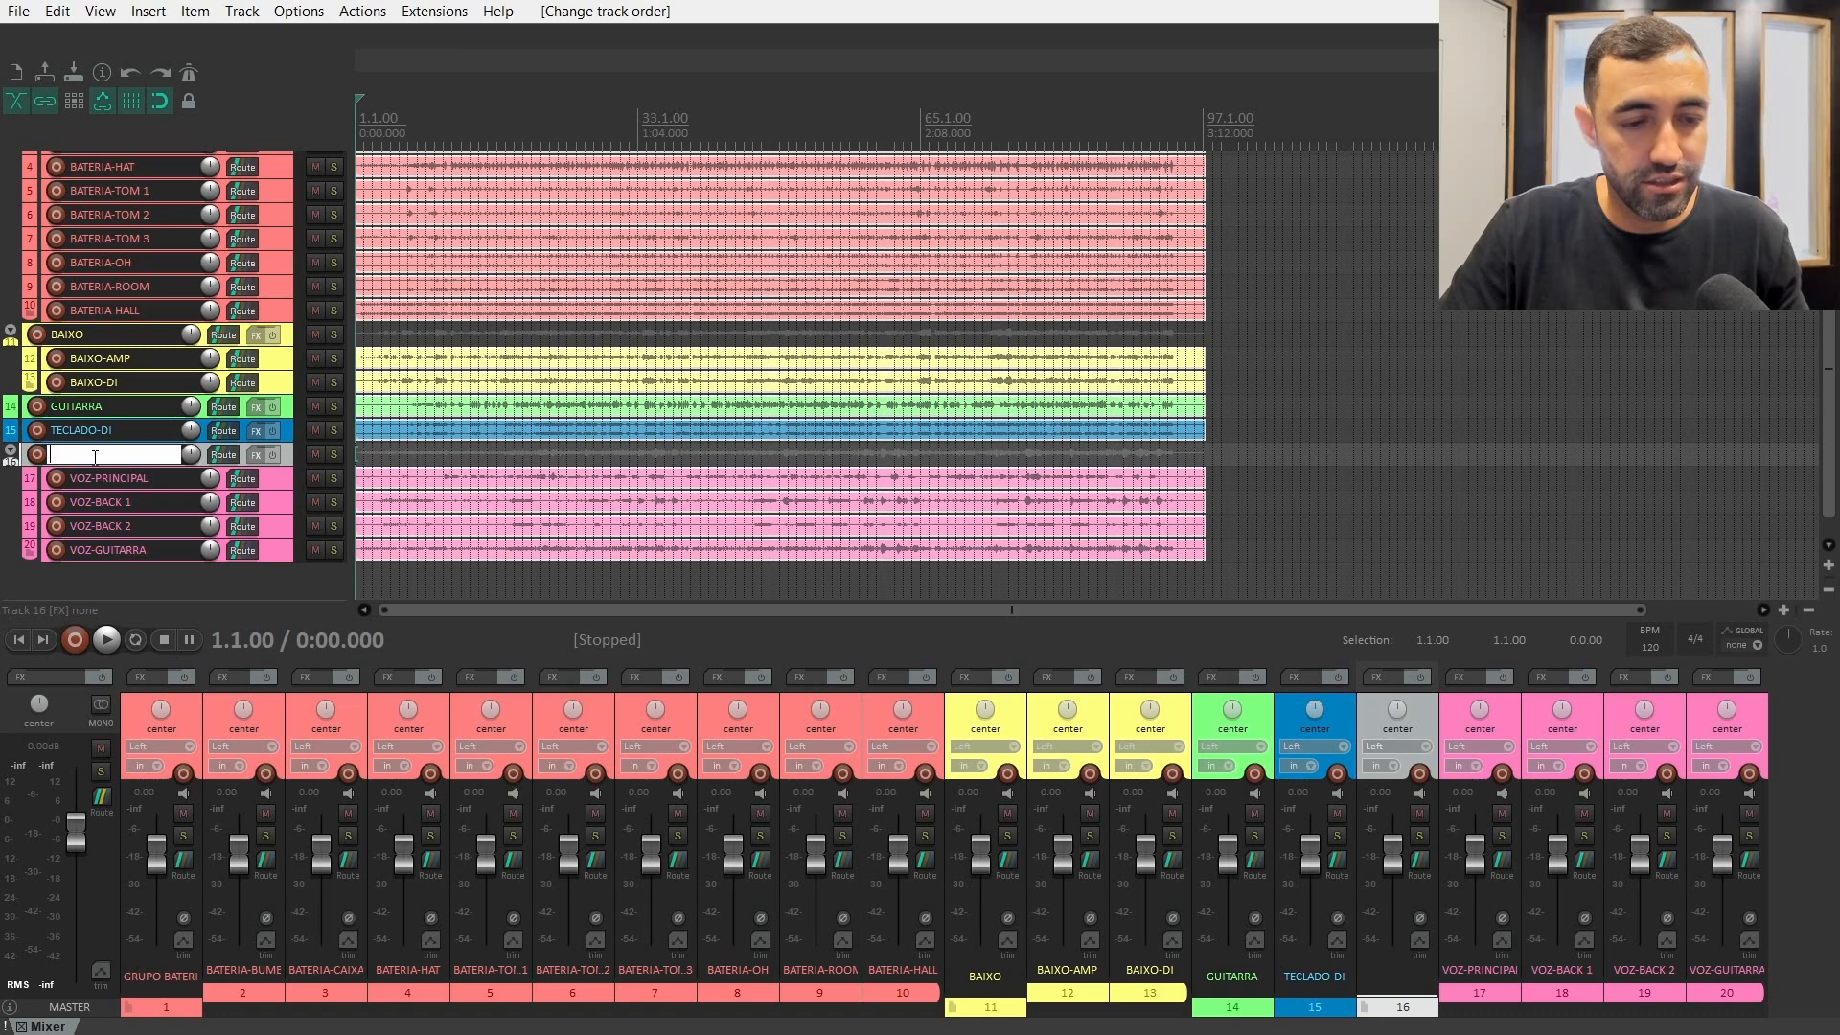
{"action": "type", "text": "VOZ"}
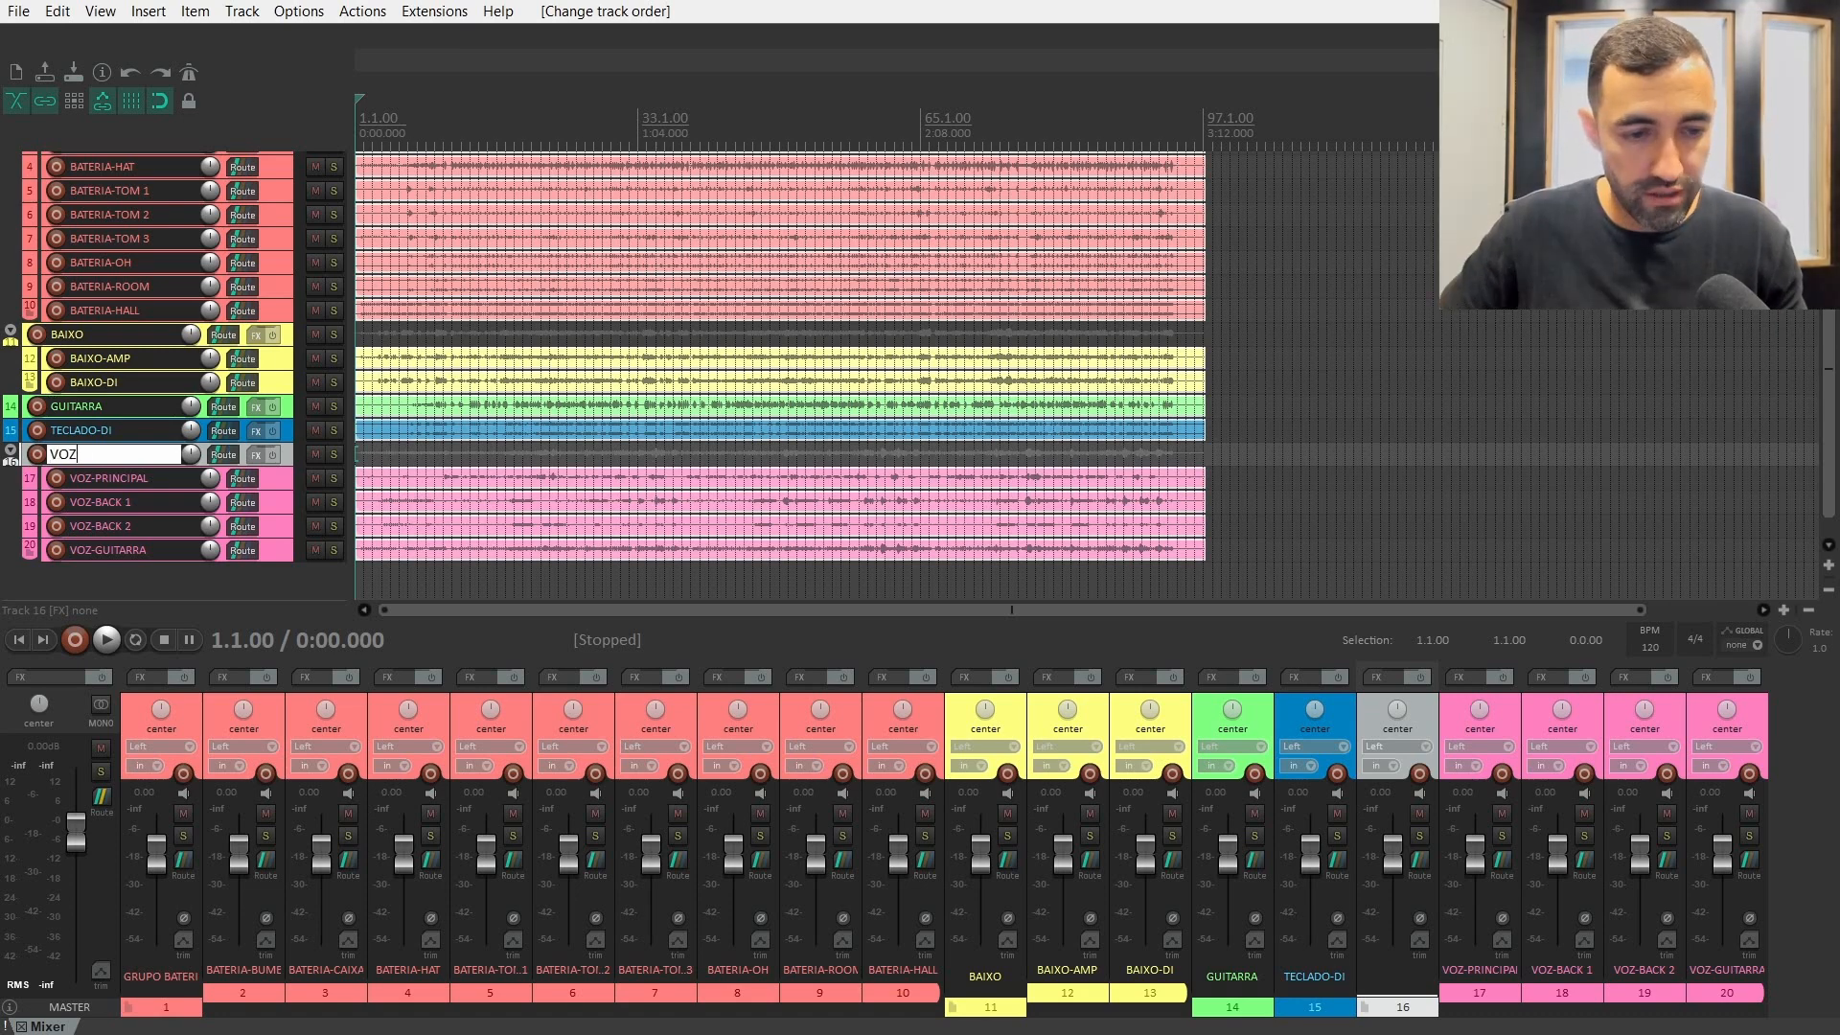
{"action": "key", "text": "Return"}
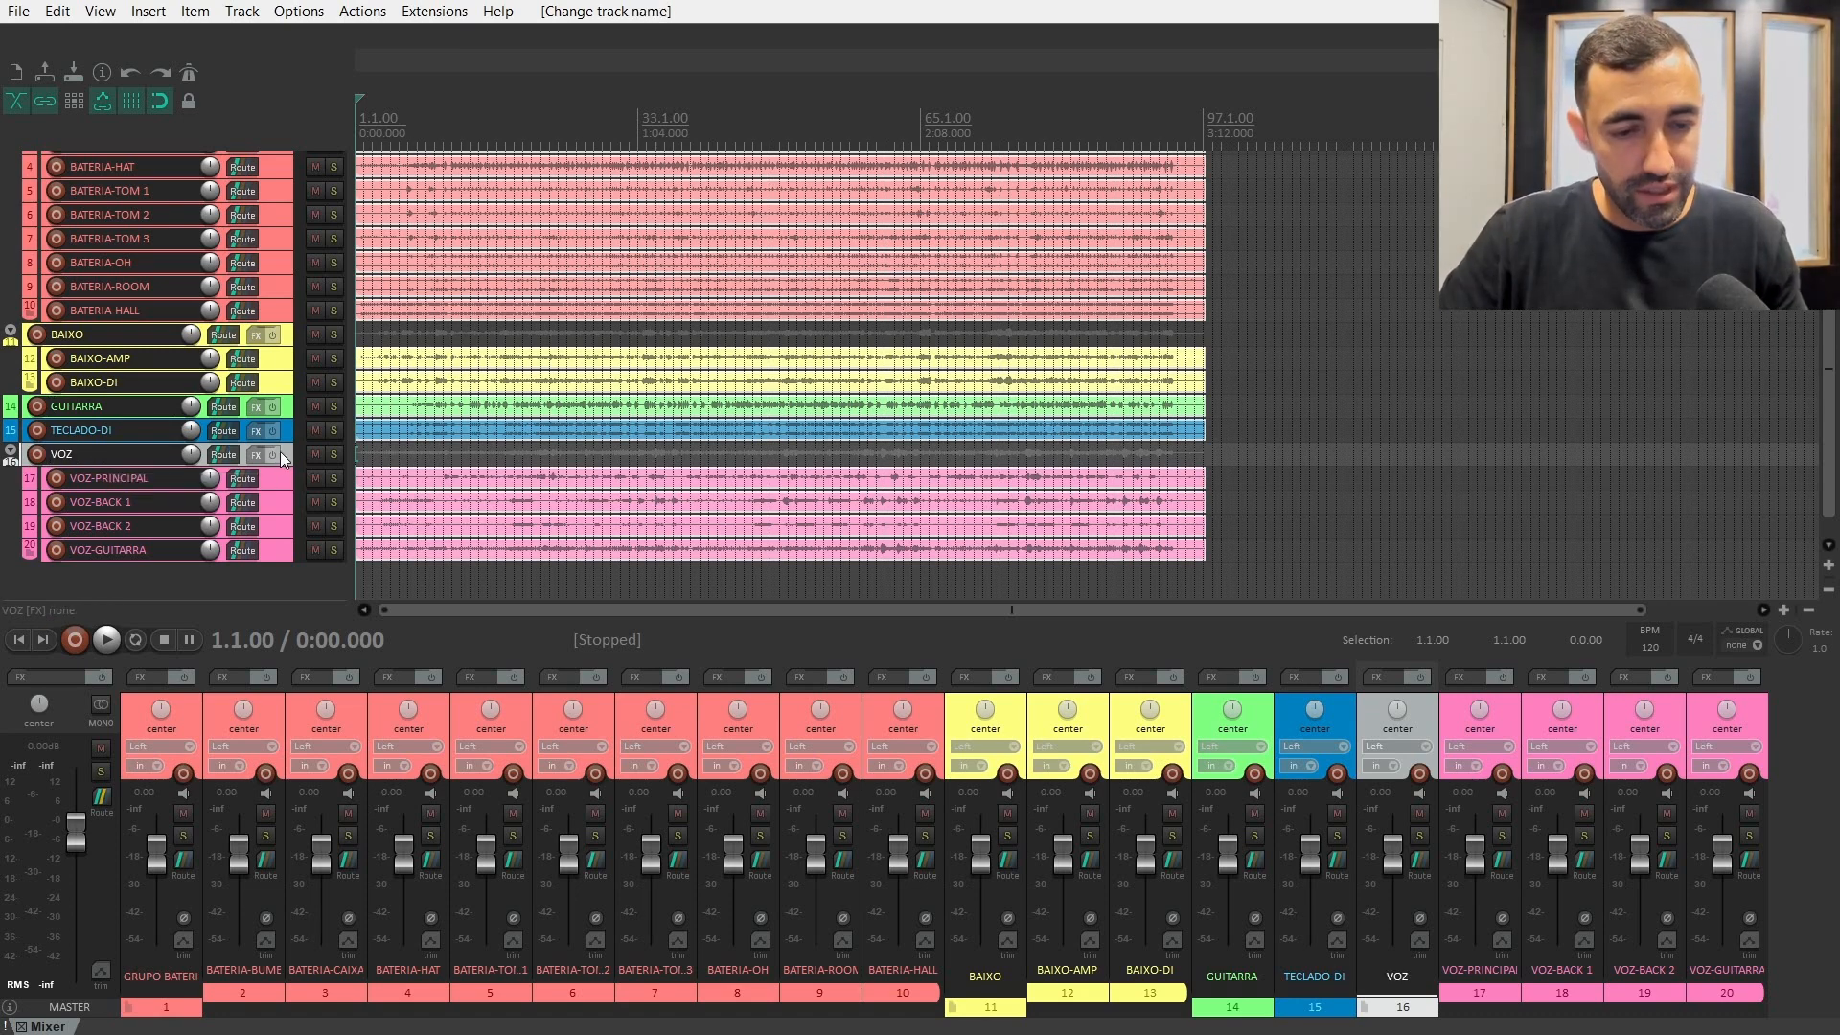
{"action": "key", "text": "shift+c"}
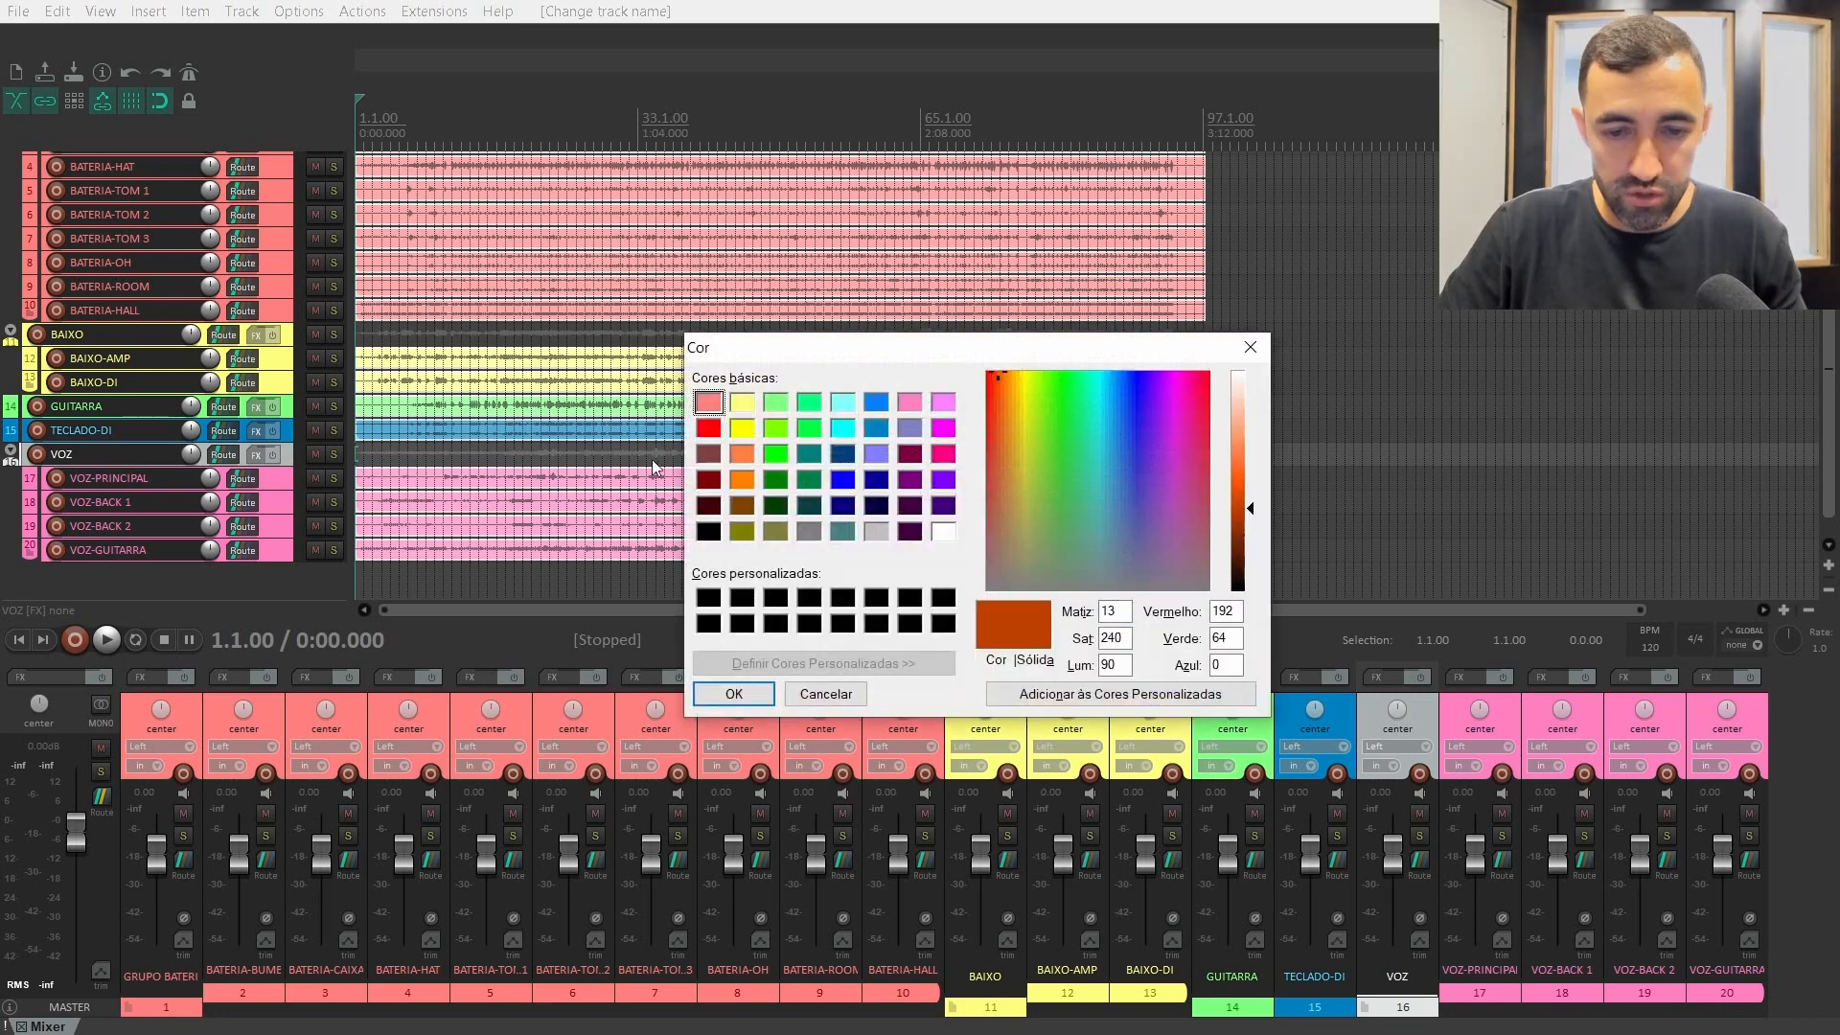
{"action": "left_click", "coordinate": [917, 404]}
{"action": "left_click", "coordinate": [734, 693]}
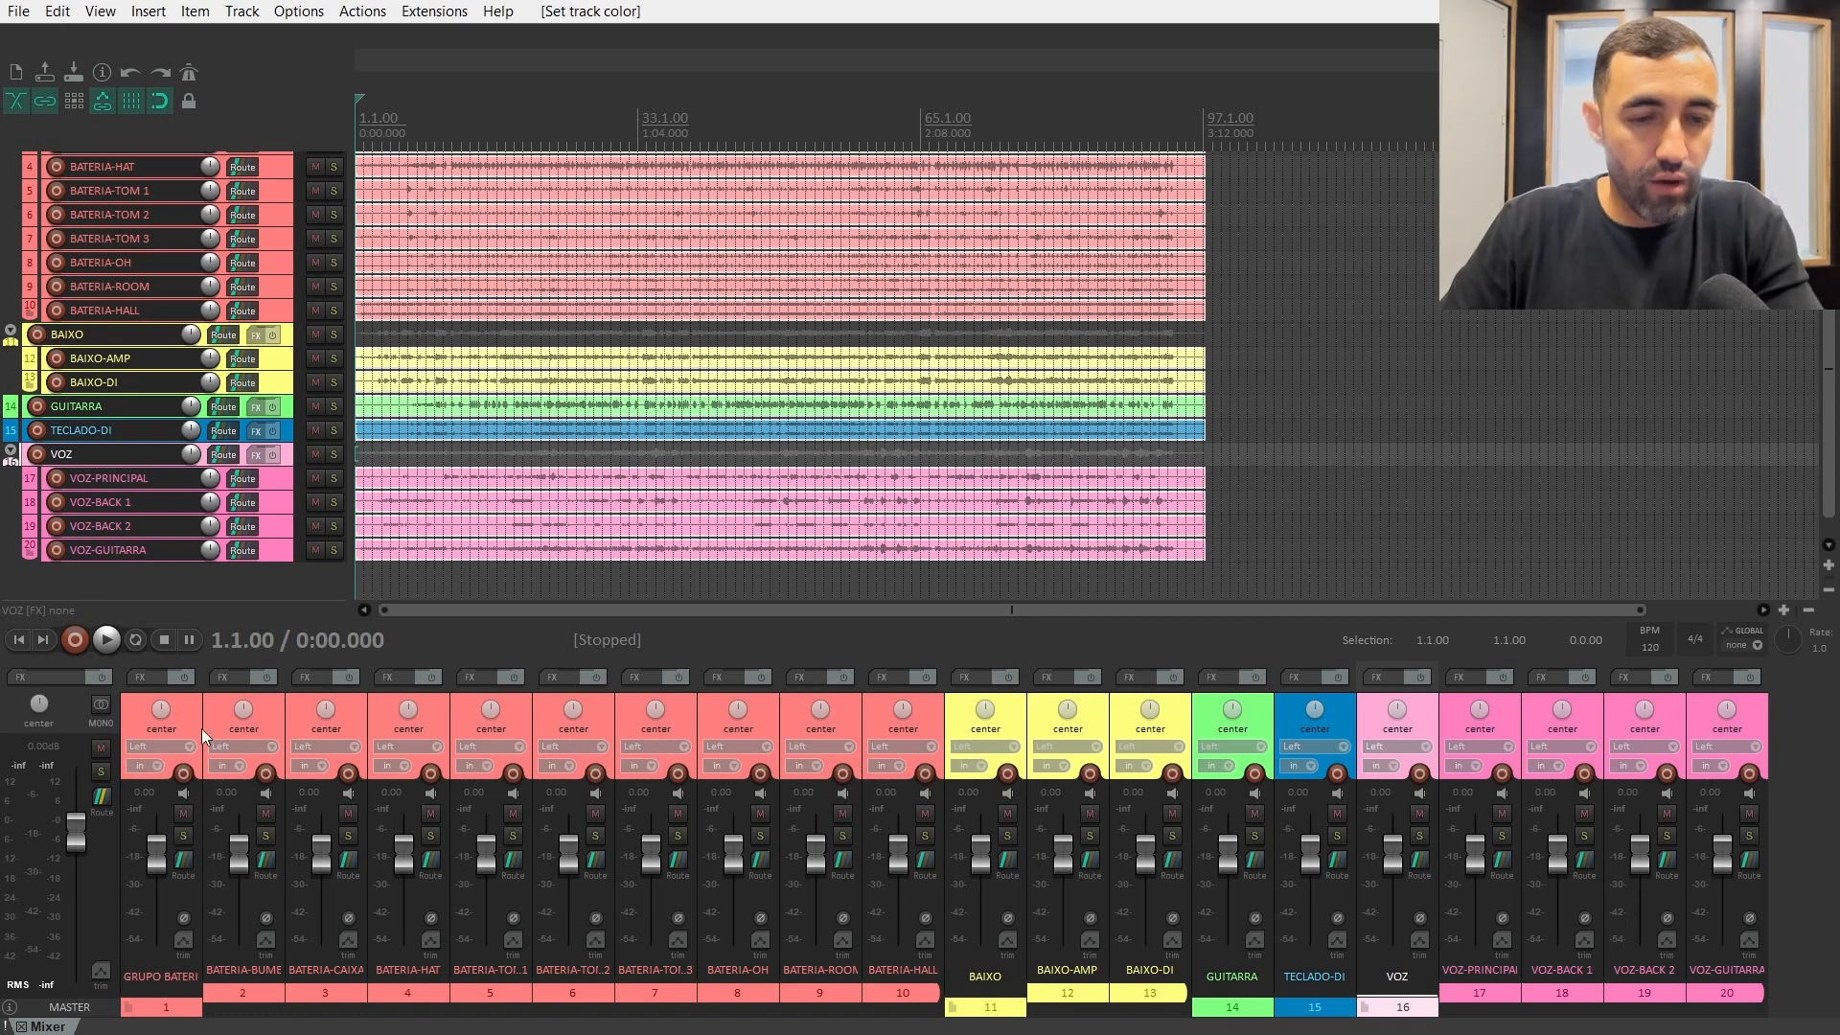
{"action": "scroll", "coordinate": [253, 373], "scroll_direction": "up", "scroll_amount": 1}
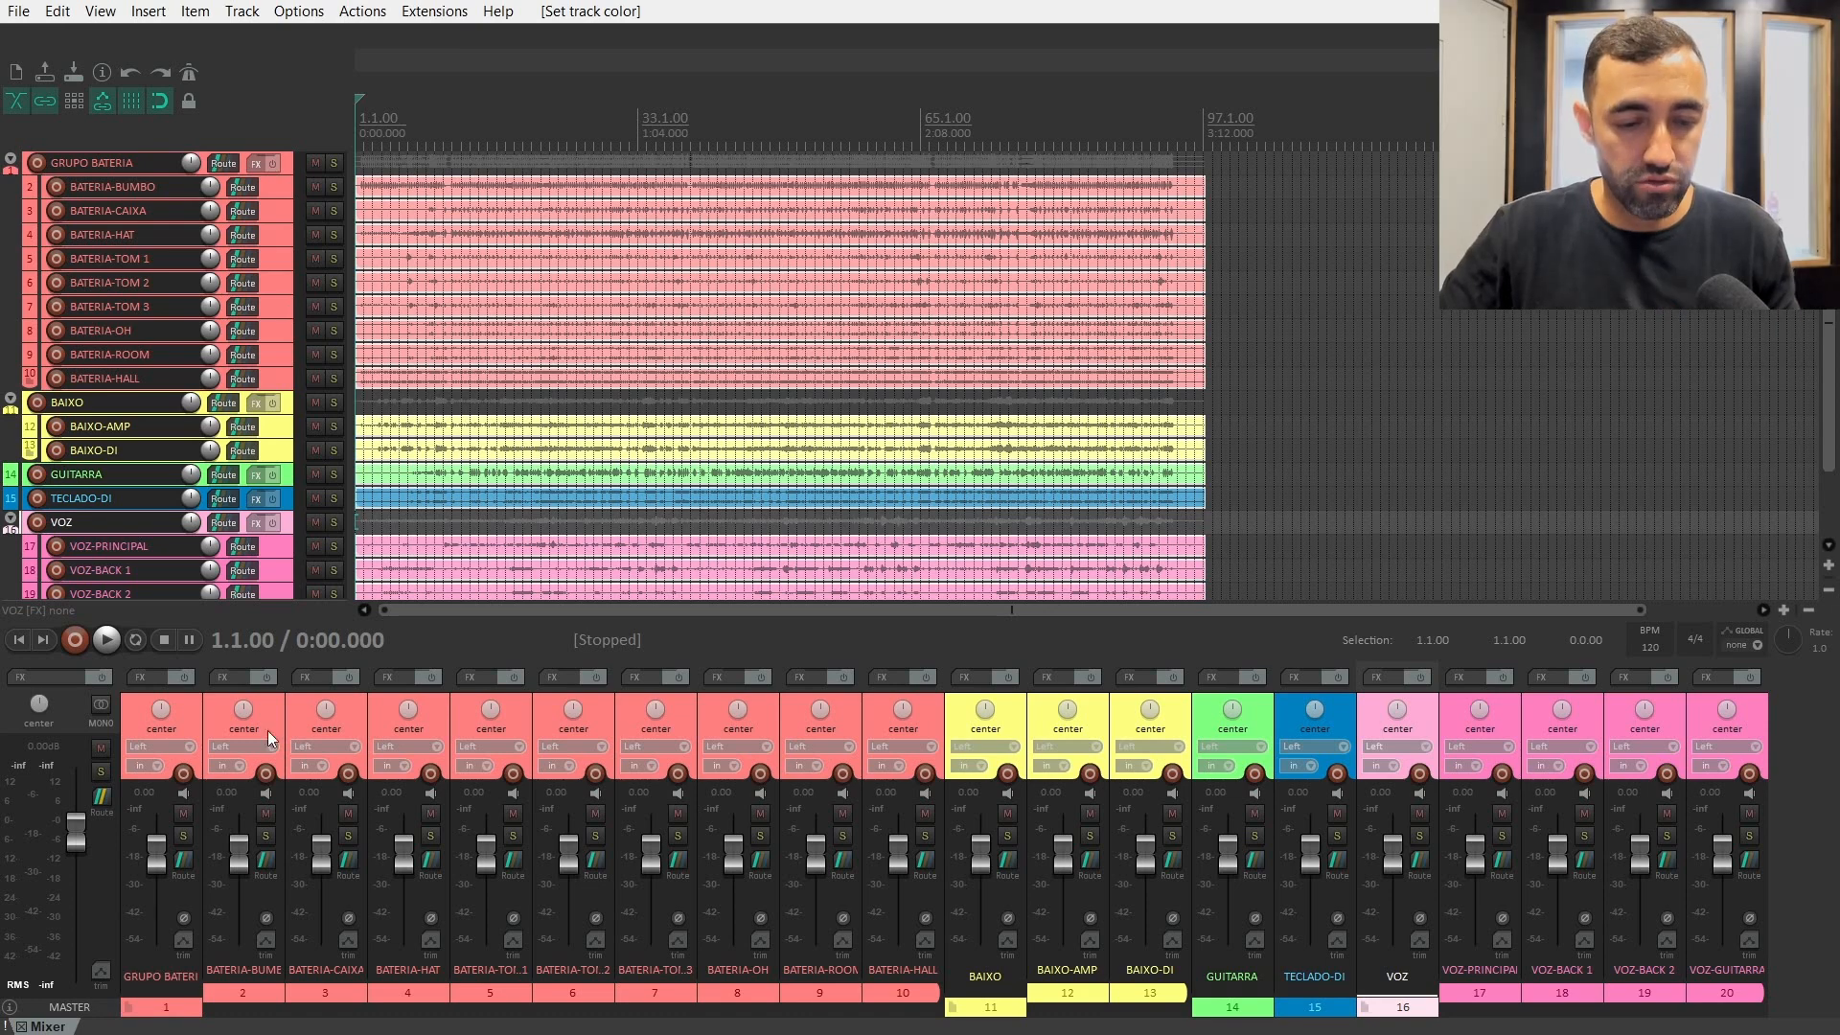
- Lower the volume faders of all tracks together to -inf and clear the track selection
{"action": "left_click", "coordinate": [186, 715]}
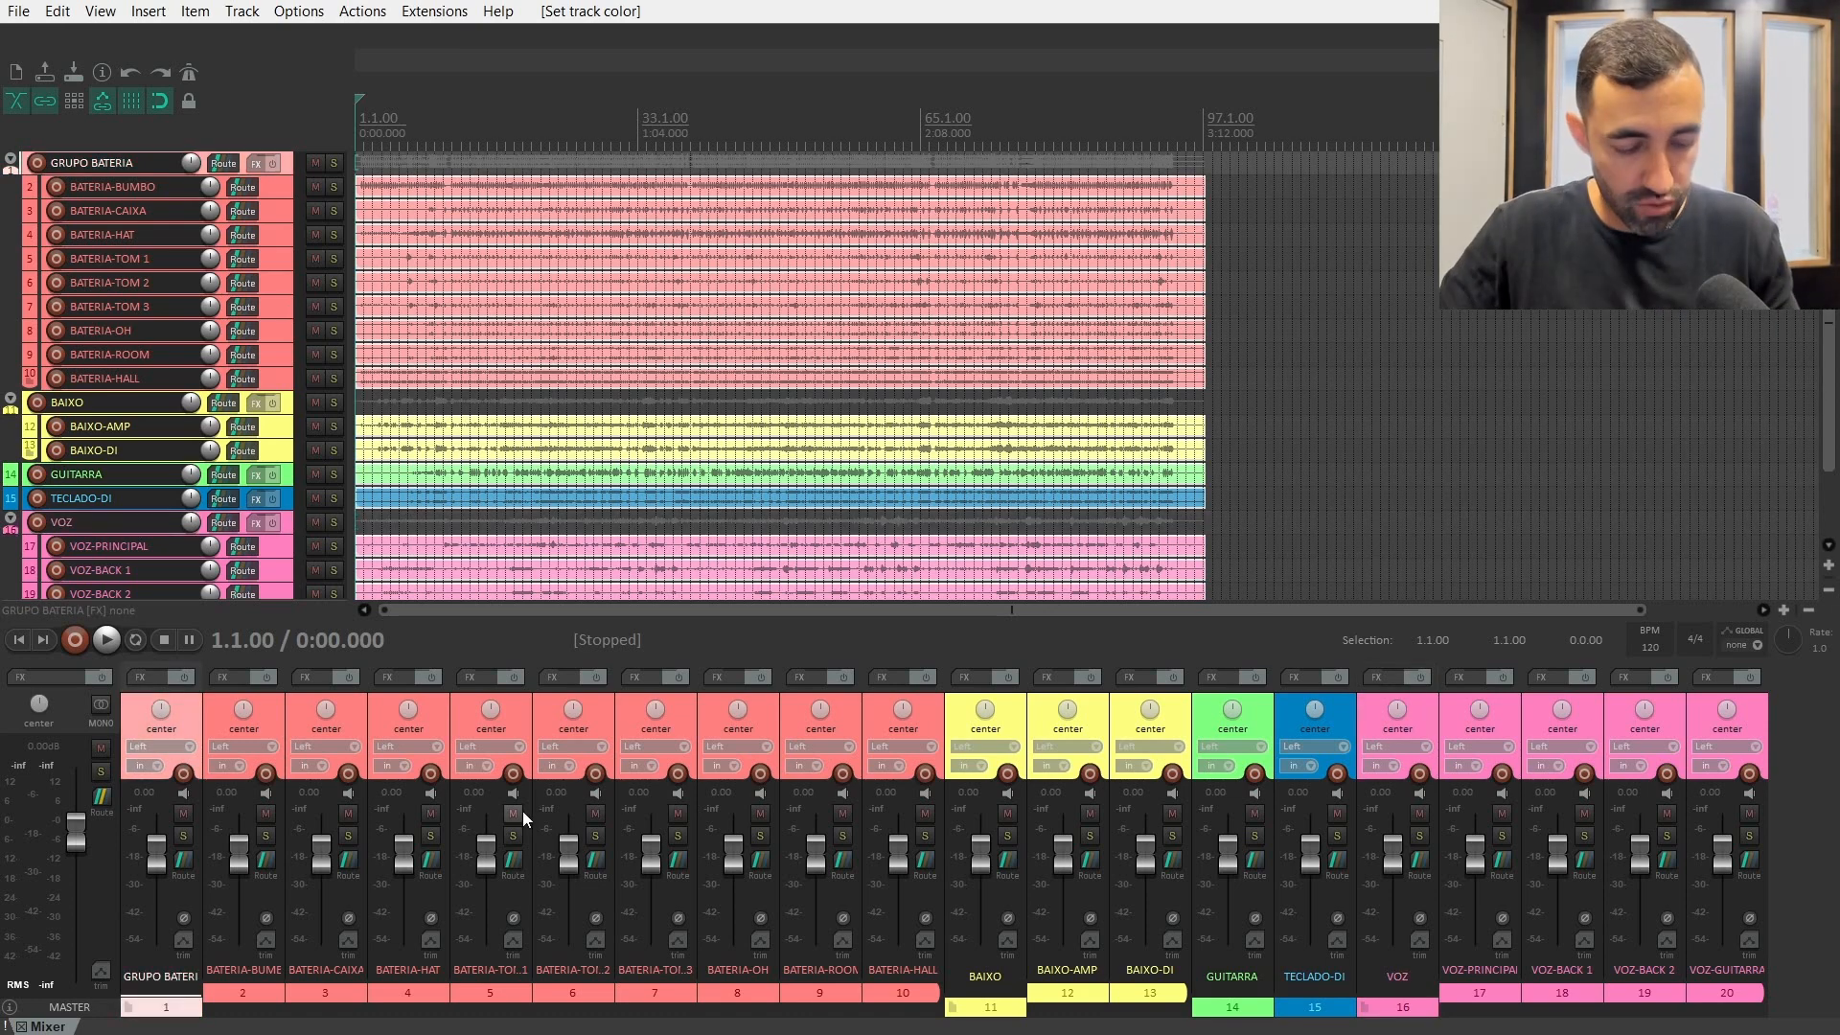
{"action": "key", "text": "ctrl+a"}
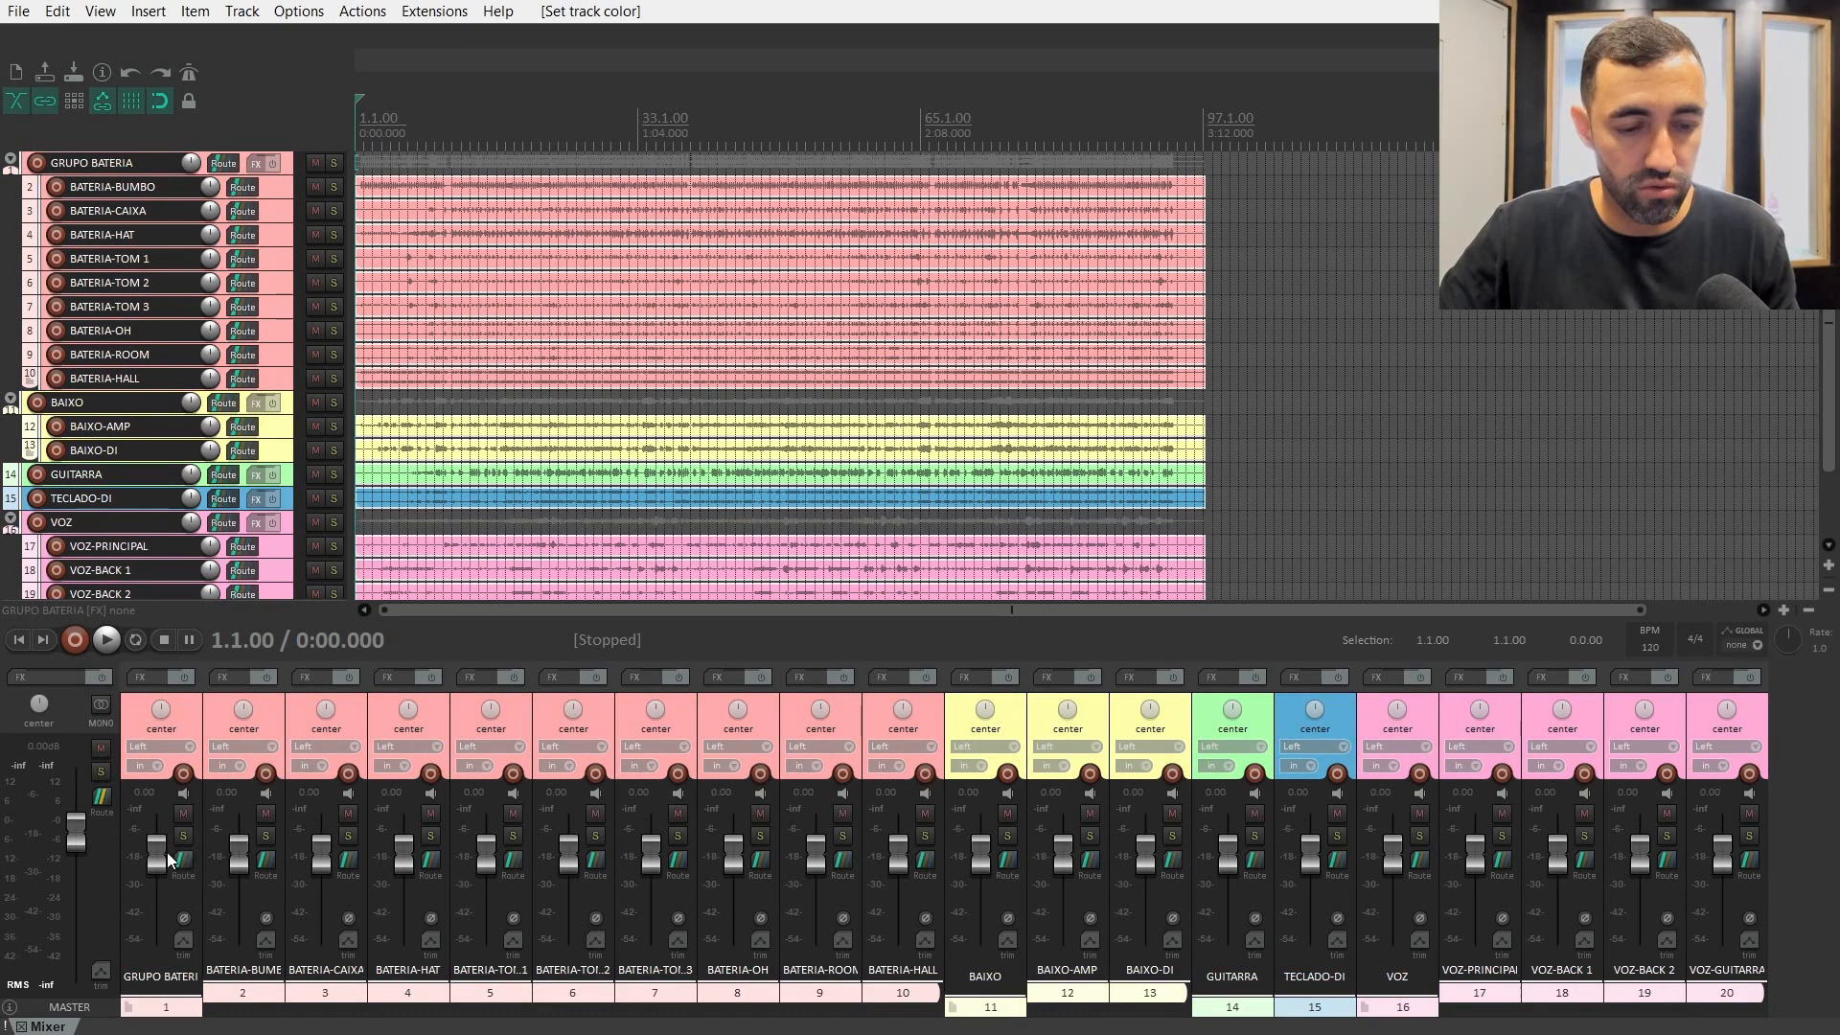
{"action": "left_click_drag", "start_coordinate": [161, 847], "coordinate": [170, 949]}
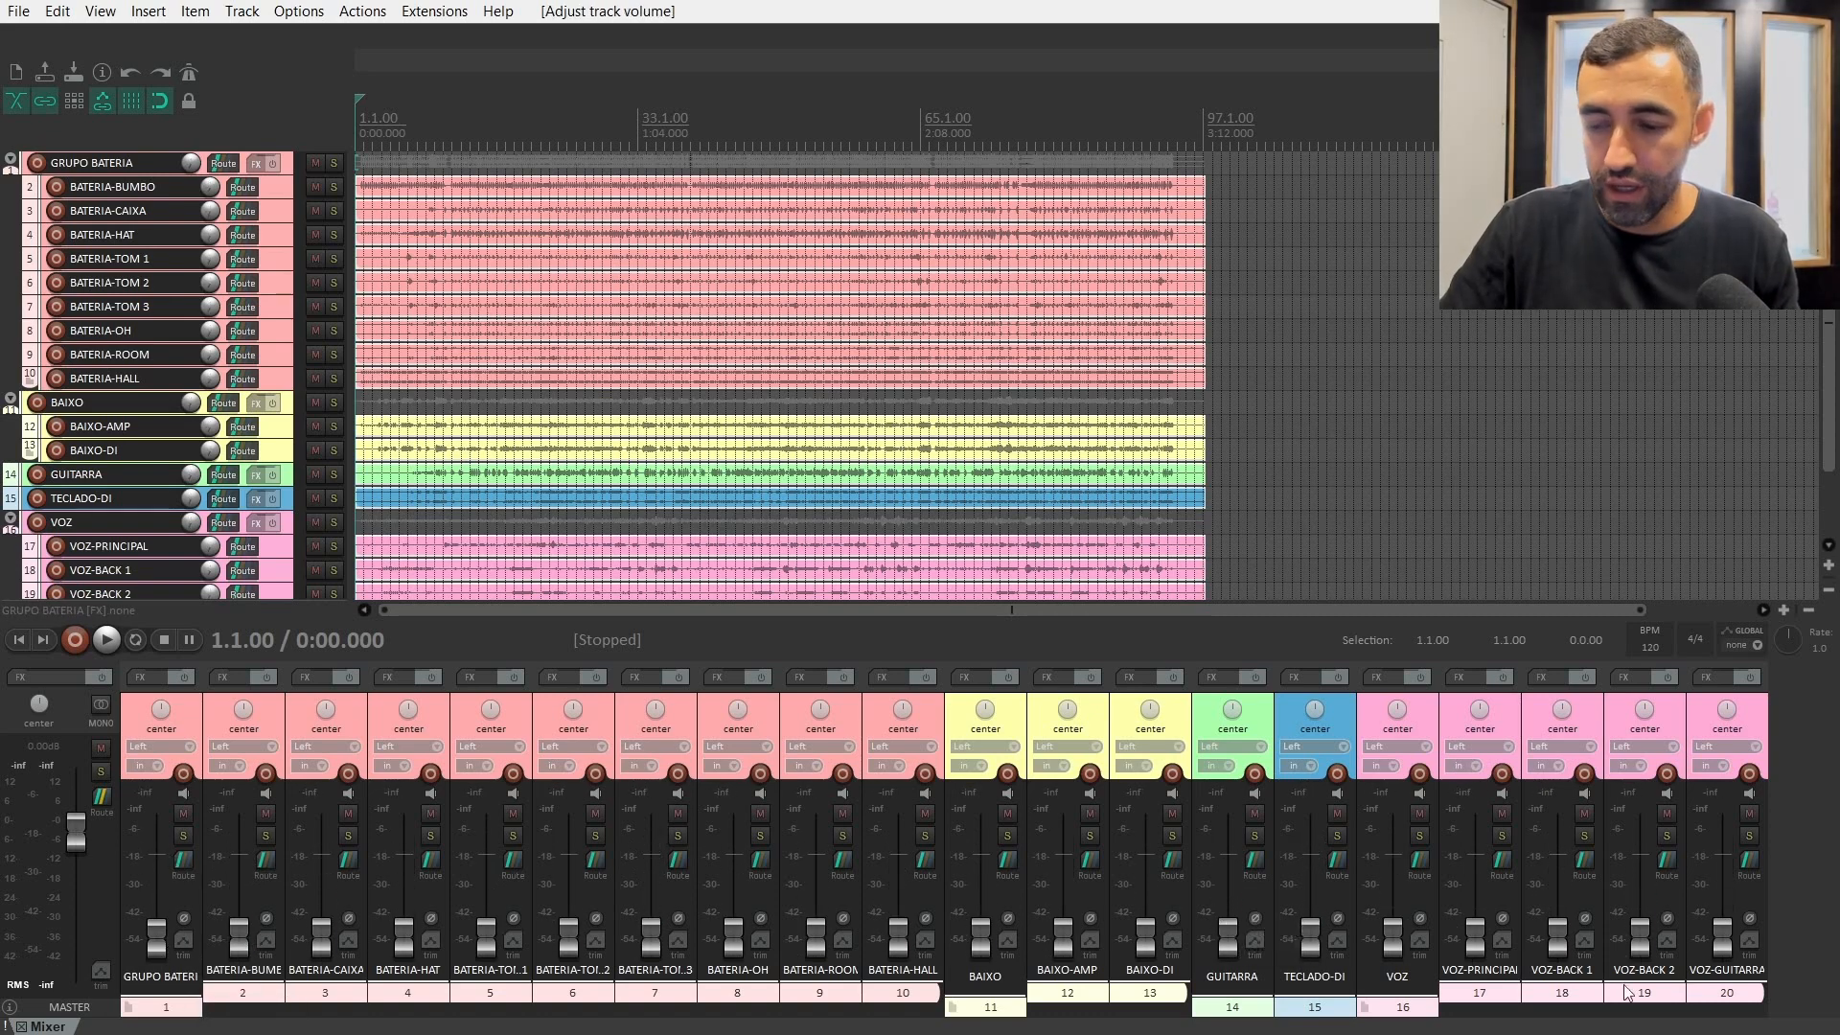
{"action": "left_click", "coordinate": [1808, 935]}
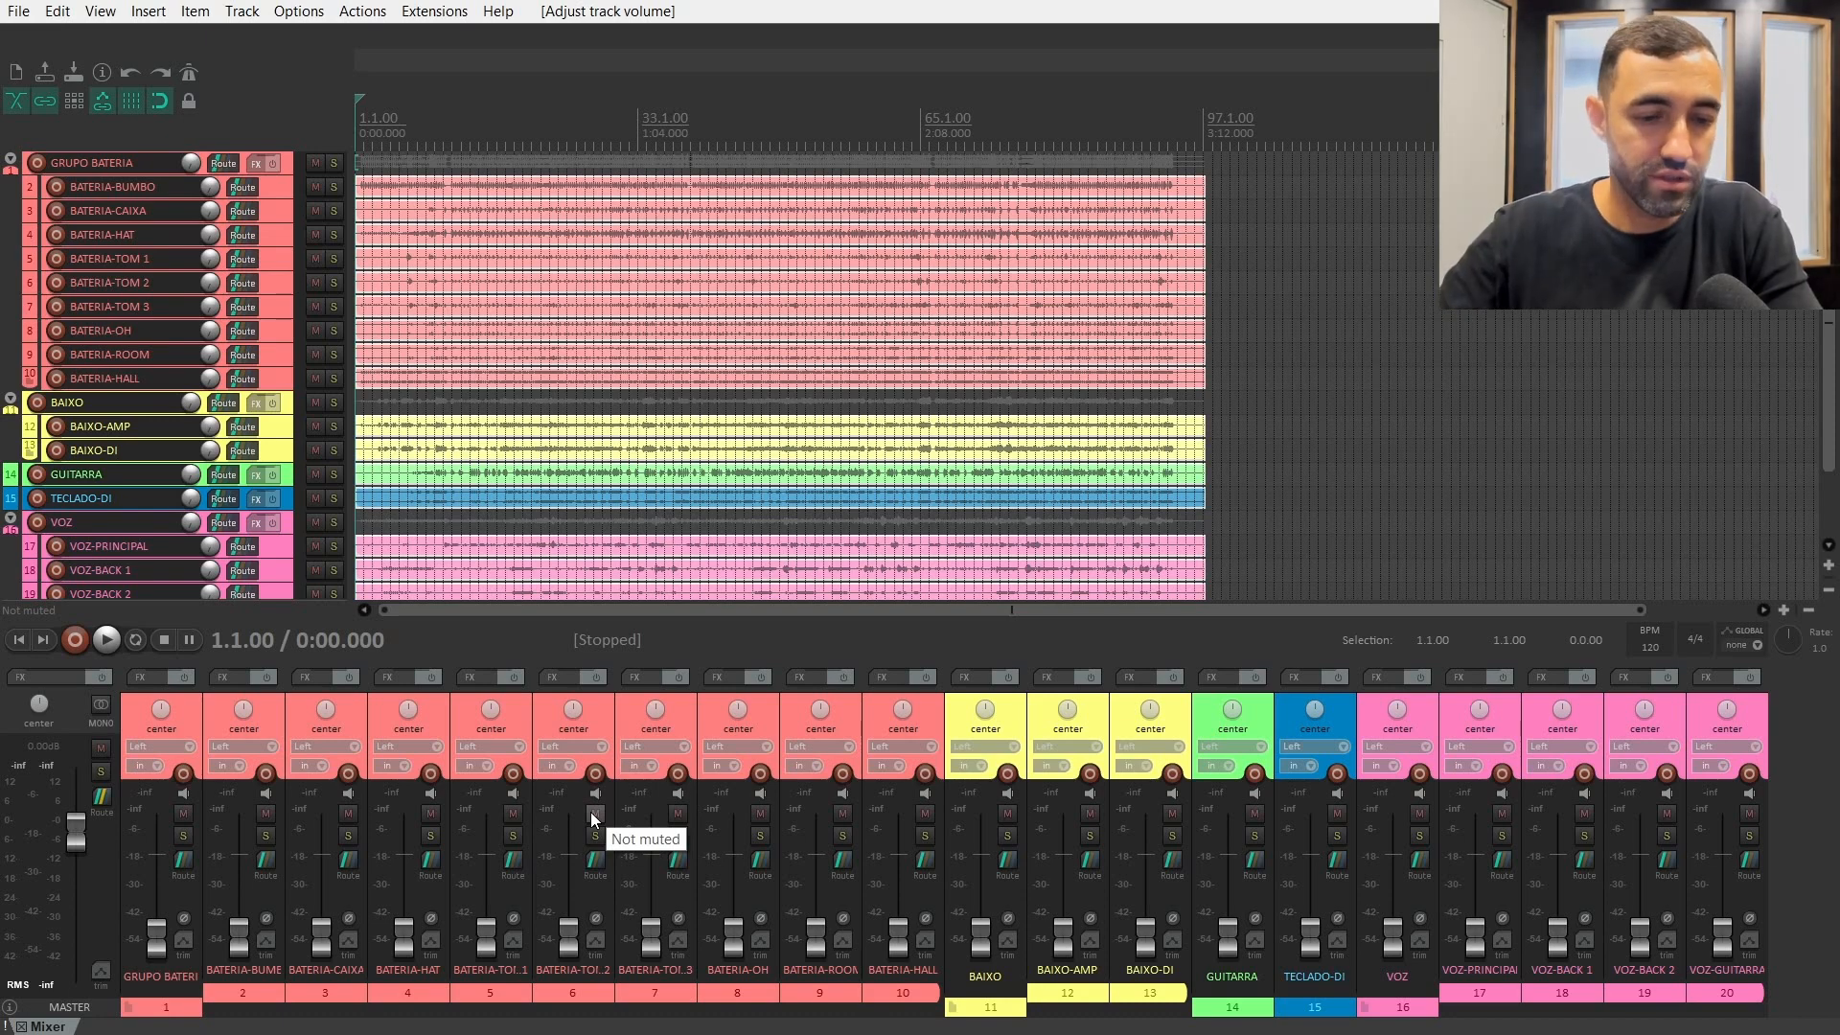
- Start playback and reset the GRUPO BATERIA and BATERIA-HALL volumes to 0.00 dB
{"action": "scroll", "coordinate": [278, 282], "scroll_direction": "down", "scroll_amount": 2}
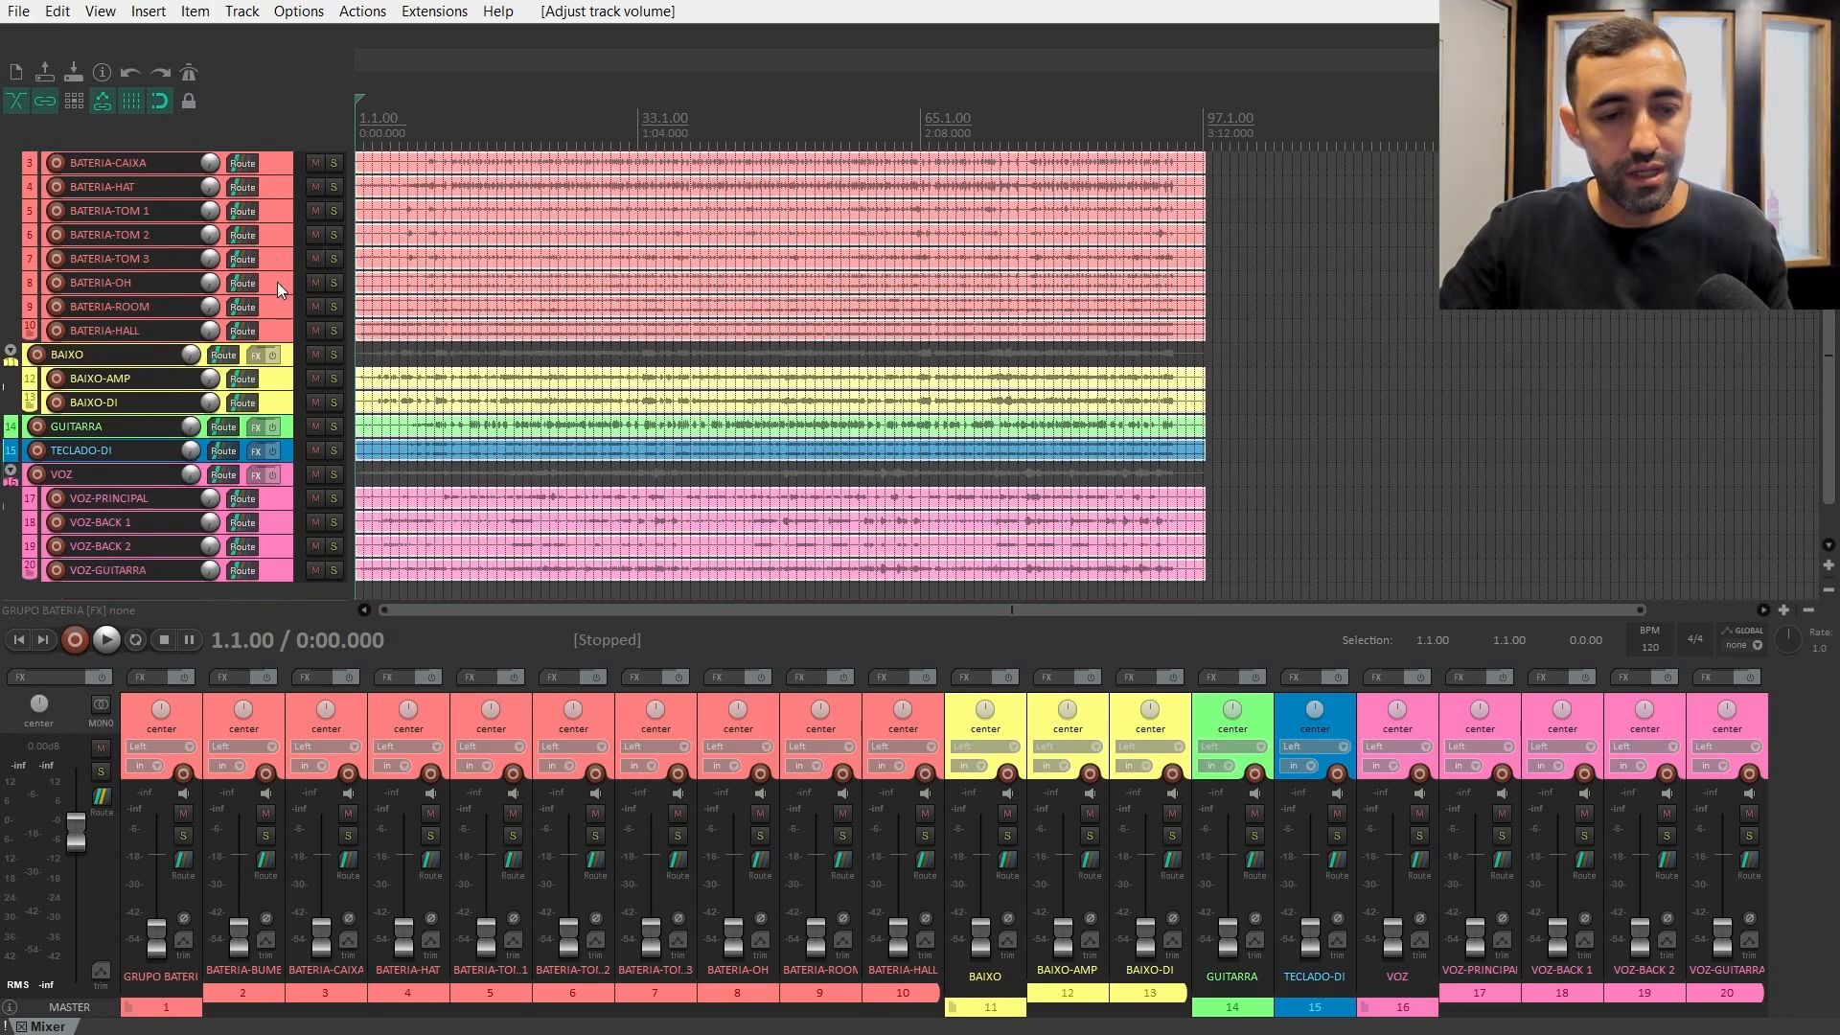
{"action": "scroll", "coordinate": [278, 282], "scroll_direction": "down", "scroll_amount": 2}
{"action": "left_click", "coordinate": [99, 640]}
{"action": "key", "text": "space"}
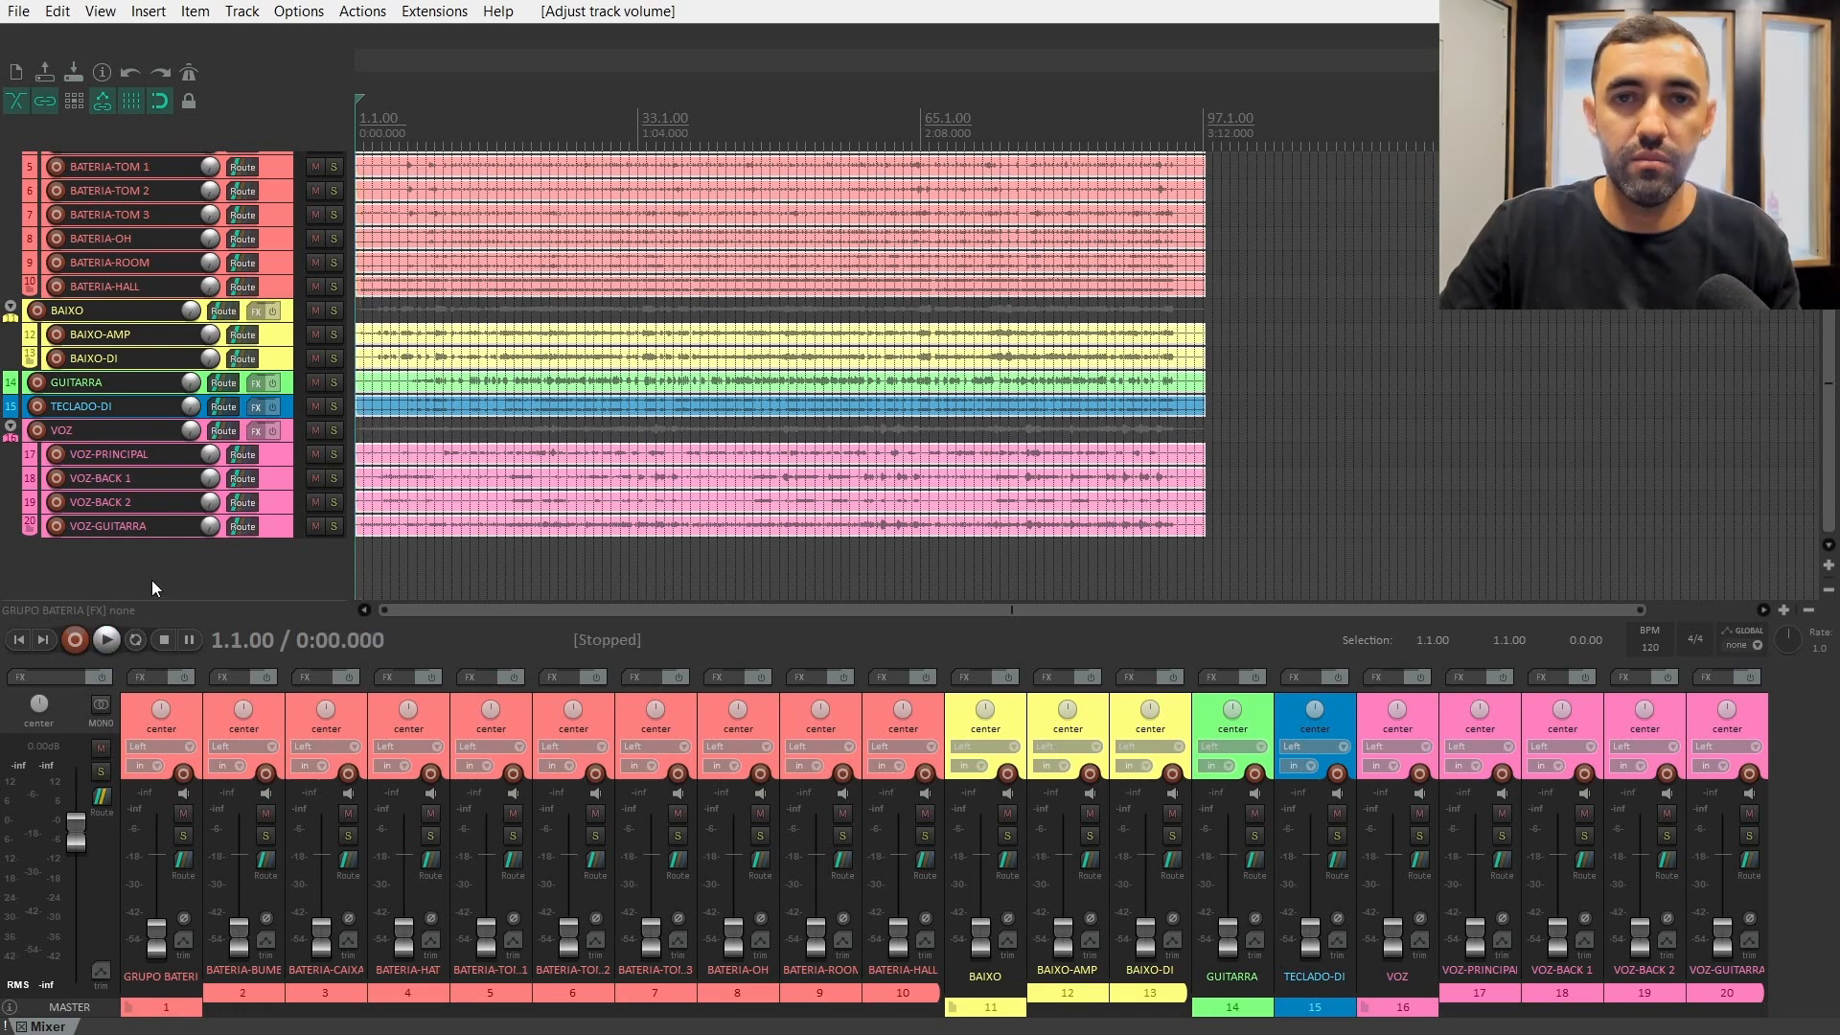
{"action": "key", "text": "space"}
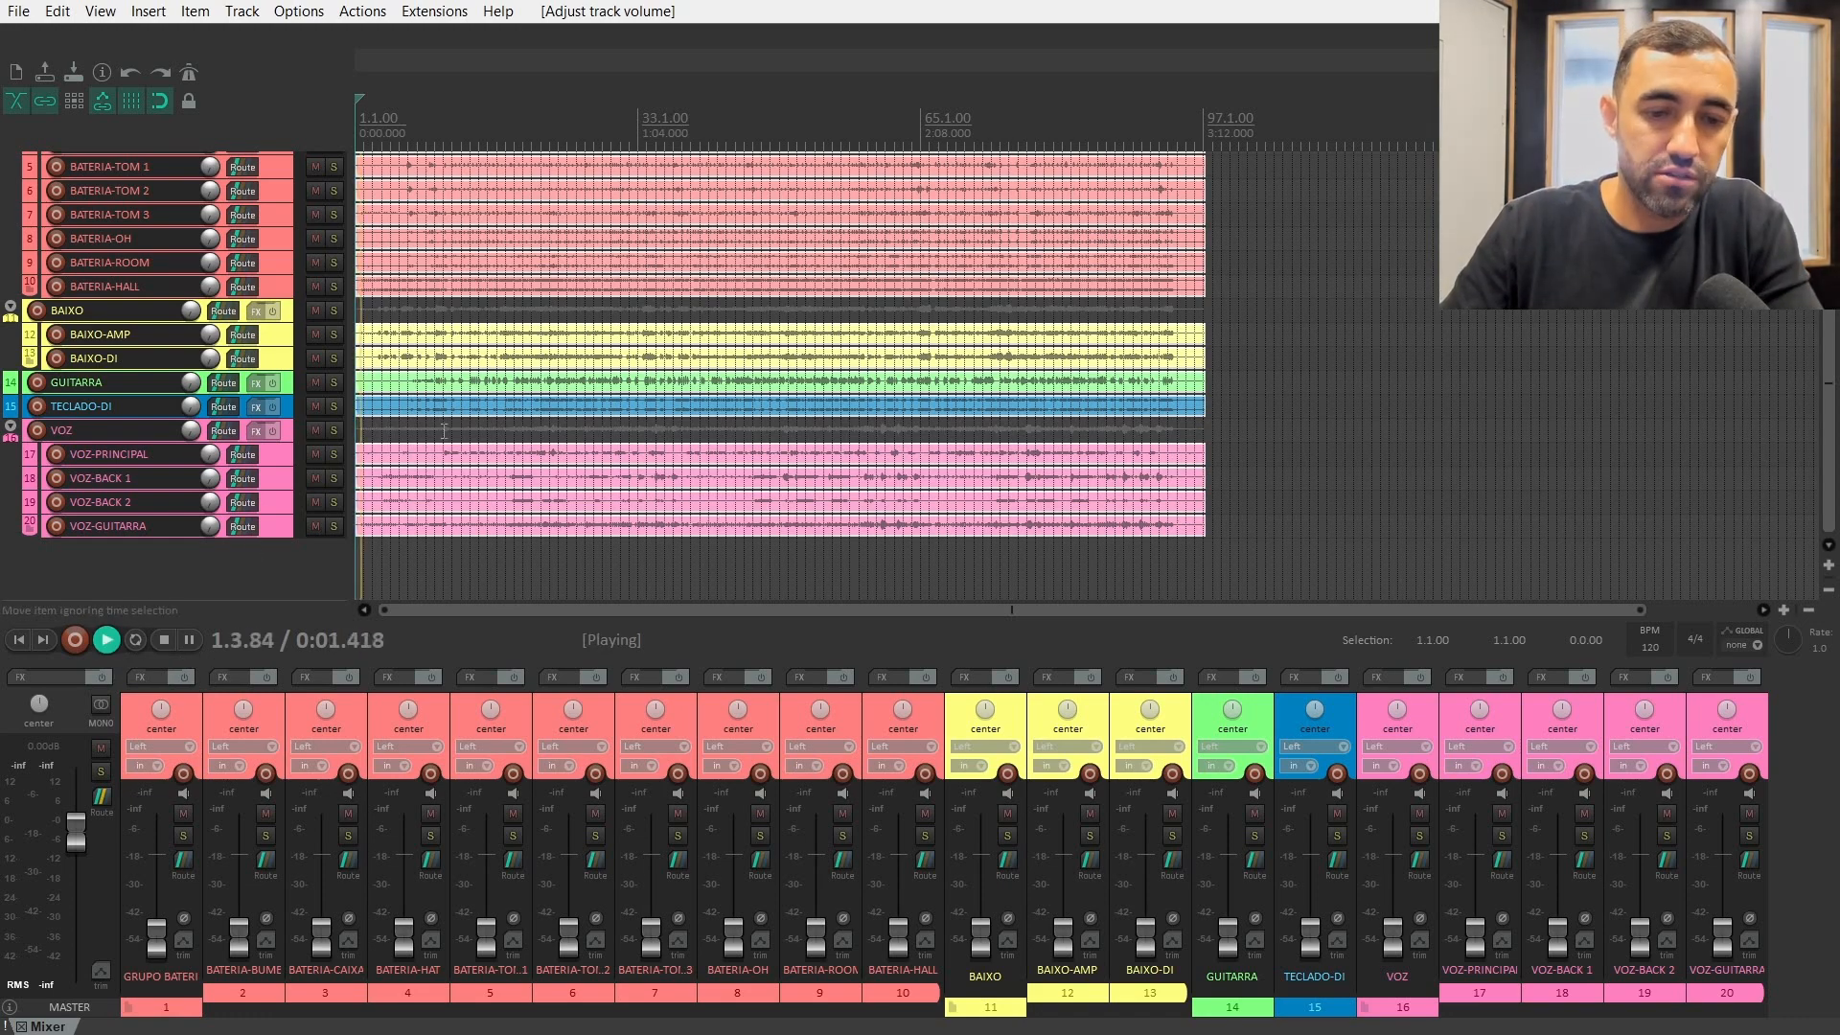
{"action": "scroll", "coordinate": [423, 243], "scroll_direction": "up", "scroll_amount": 4}
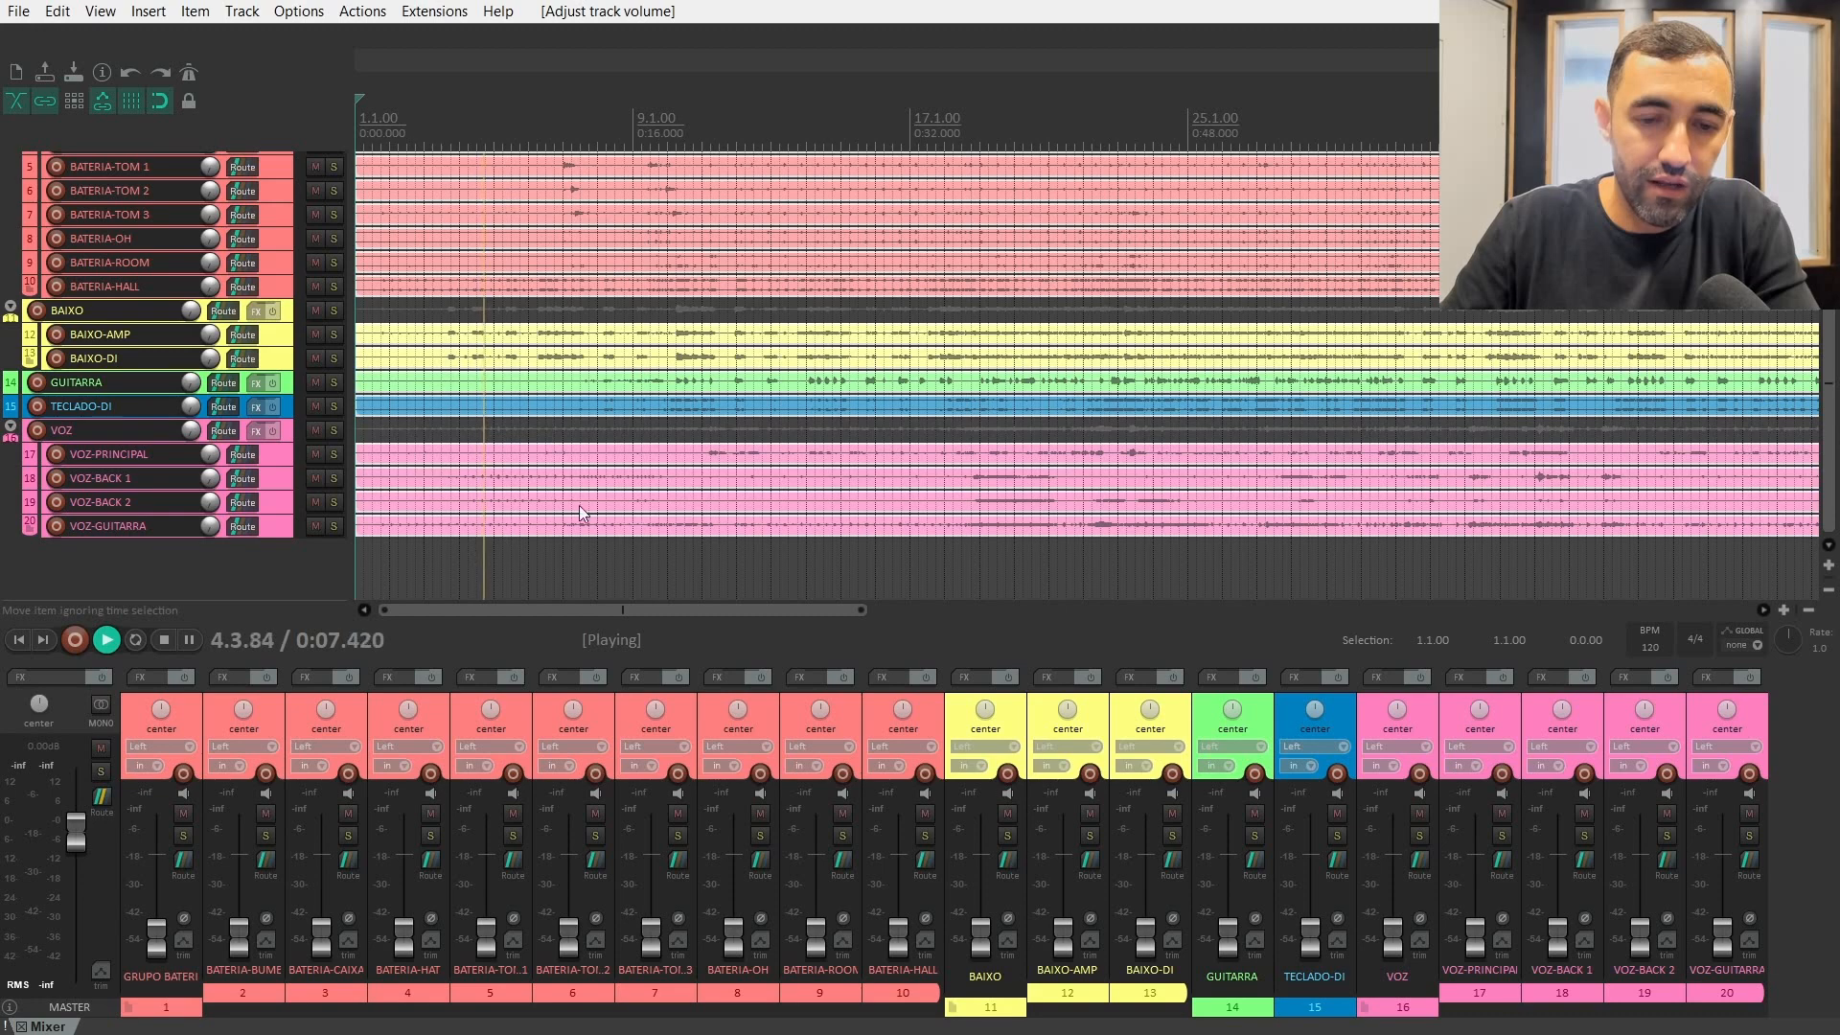
{"action": "scroll", "coordinate": [427, 383], "scroll_direction": "down", "scroll_amount": 2}
{"action": "scroll", "coordinate": [933, 373], "scroll_direction": "down", "scroll_amount": 2}
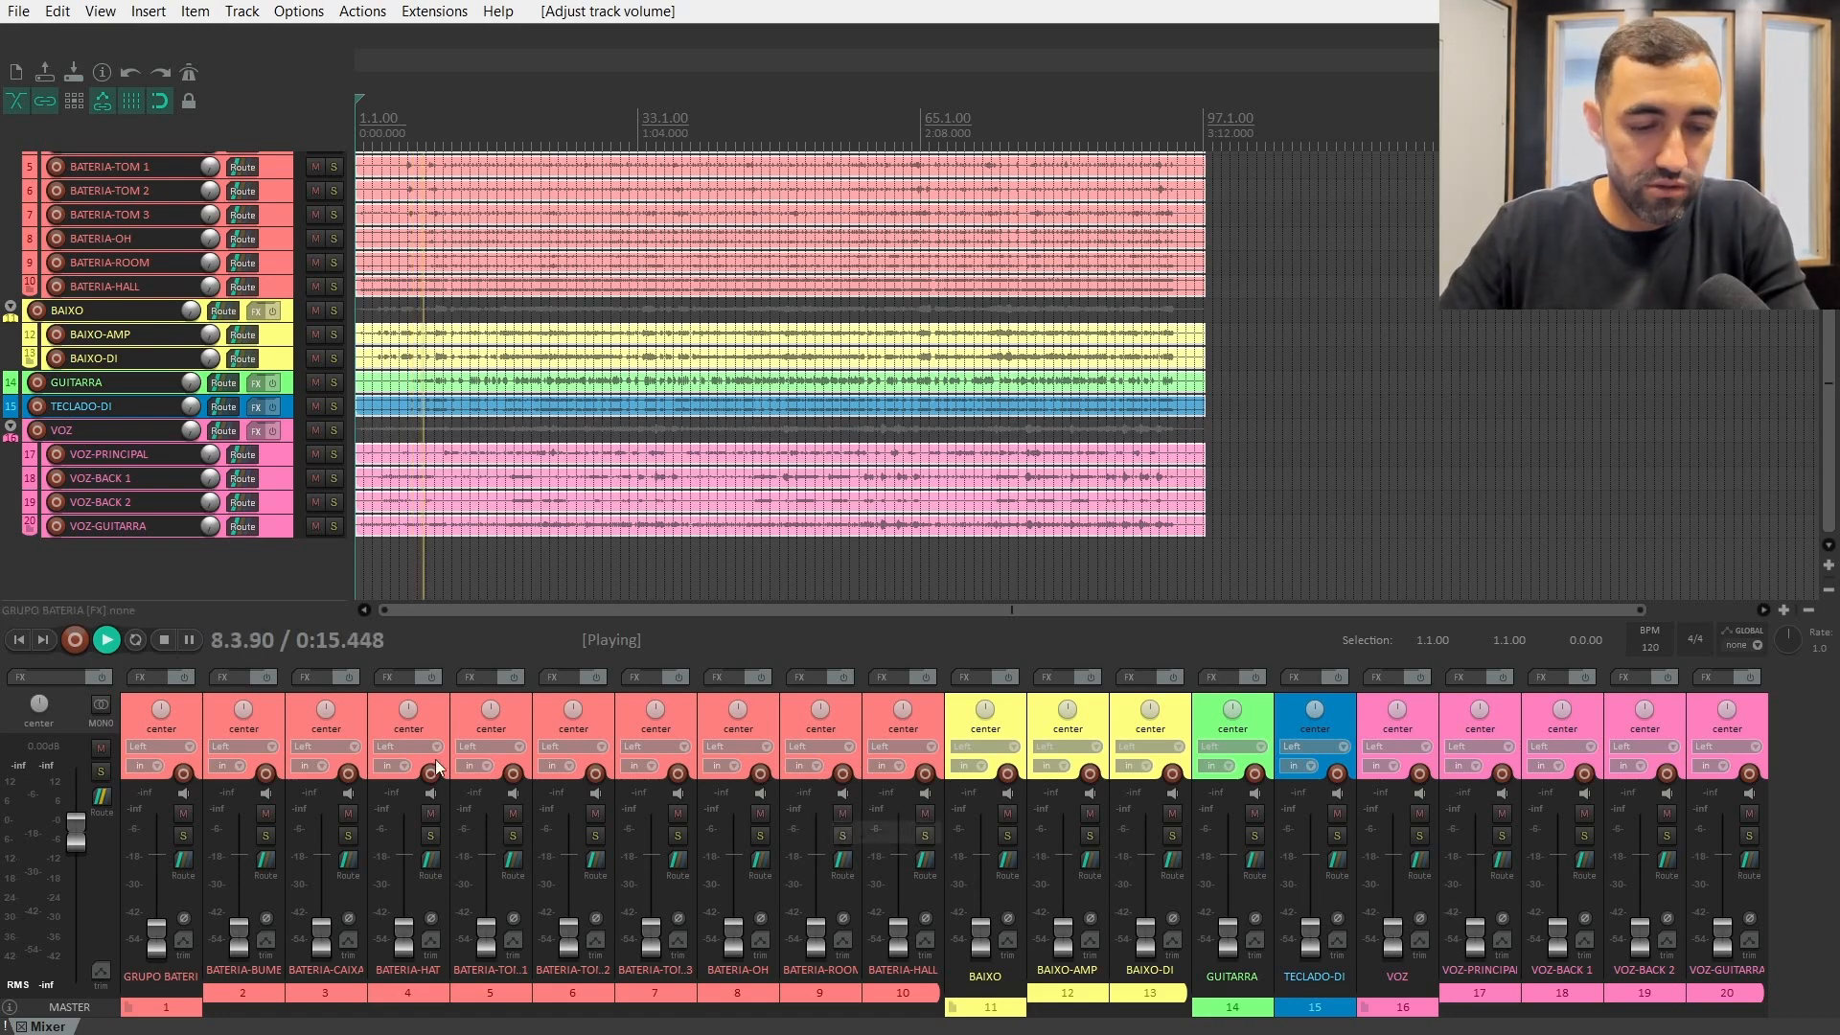
{"action": "double_click", "coordinate": [161, 943]}
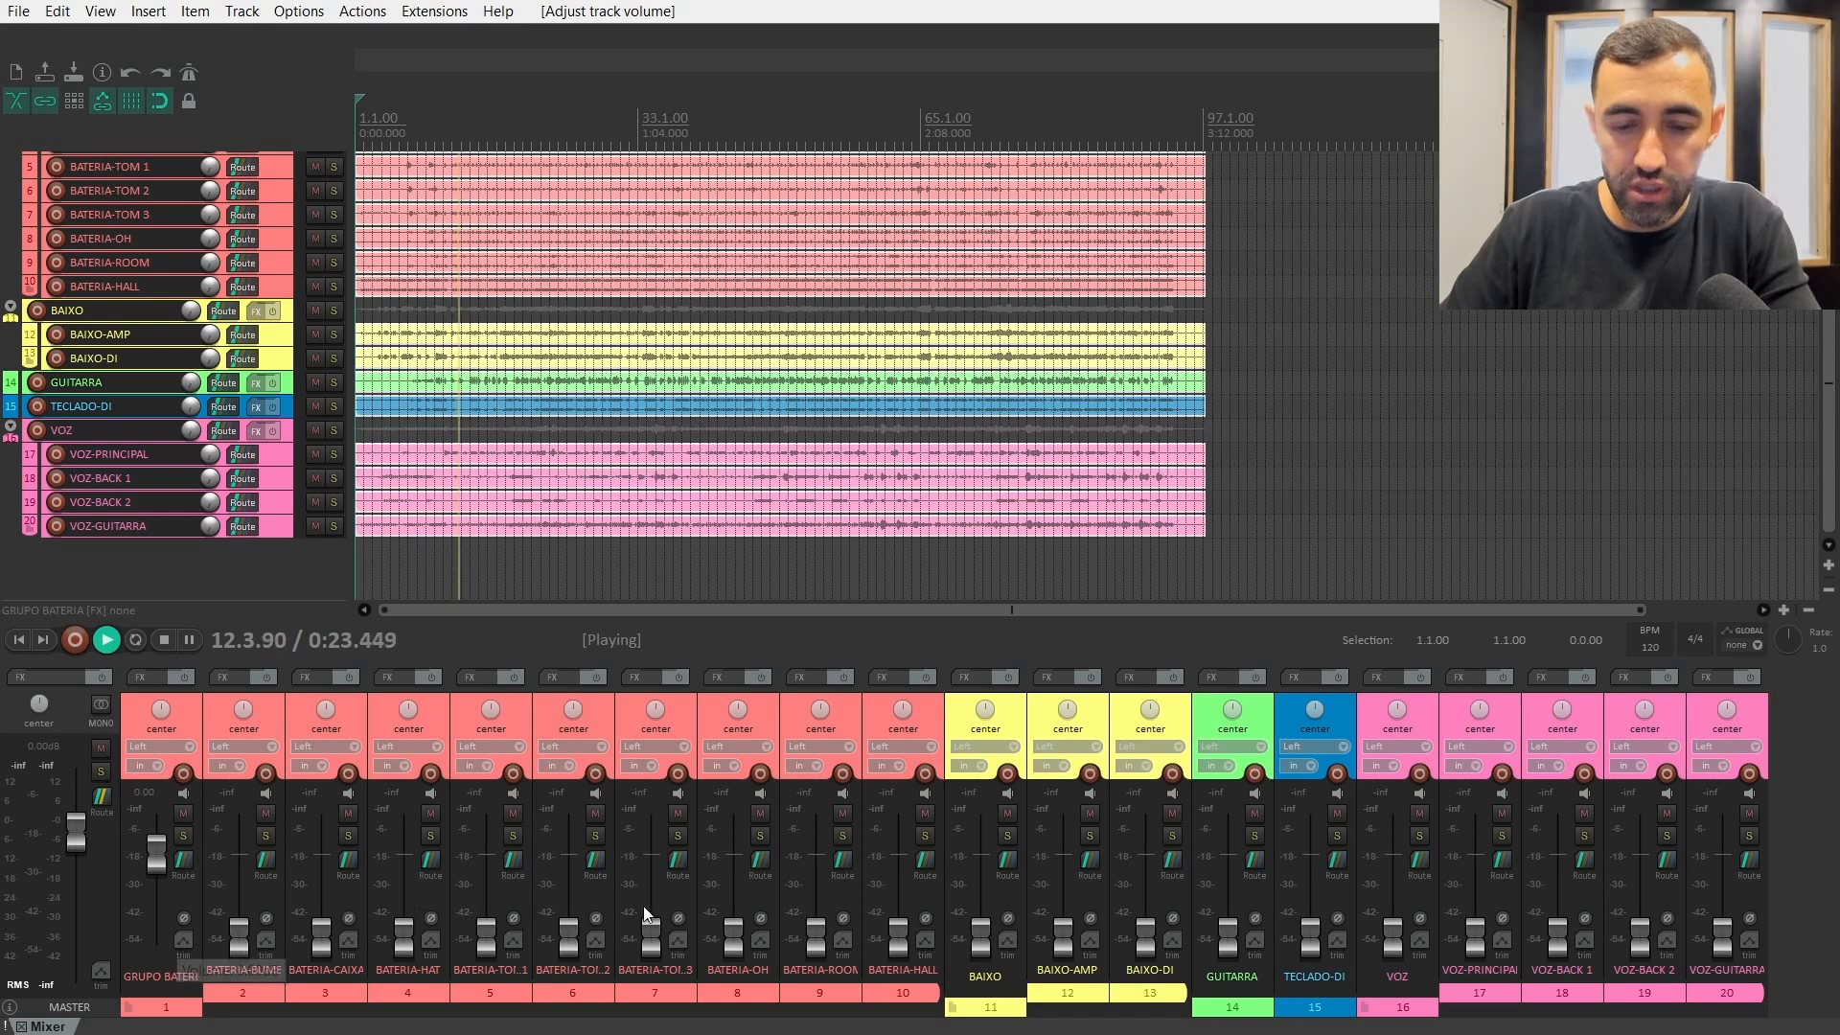
{"action": "double_click", "coordinate": [905, 929]}
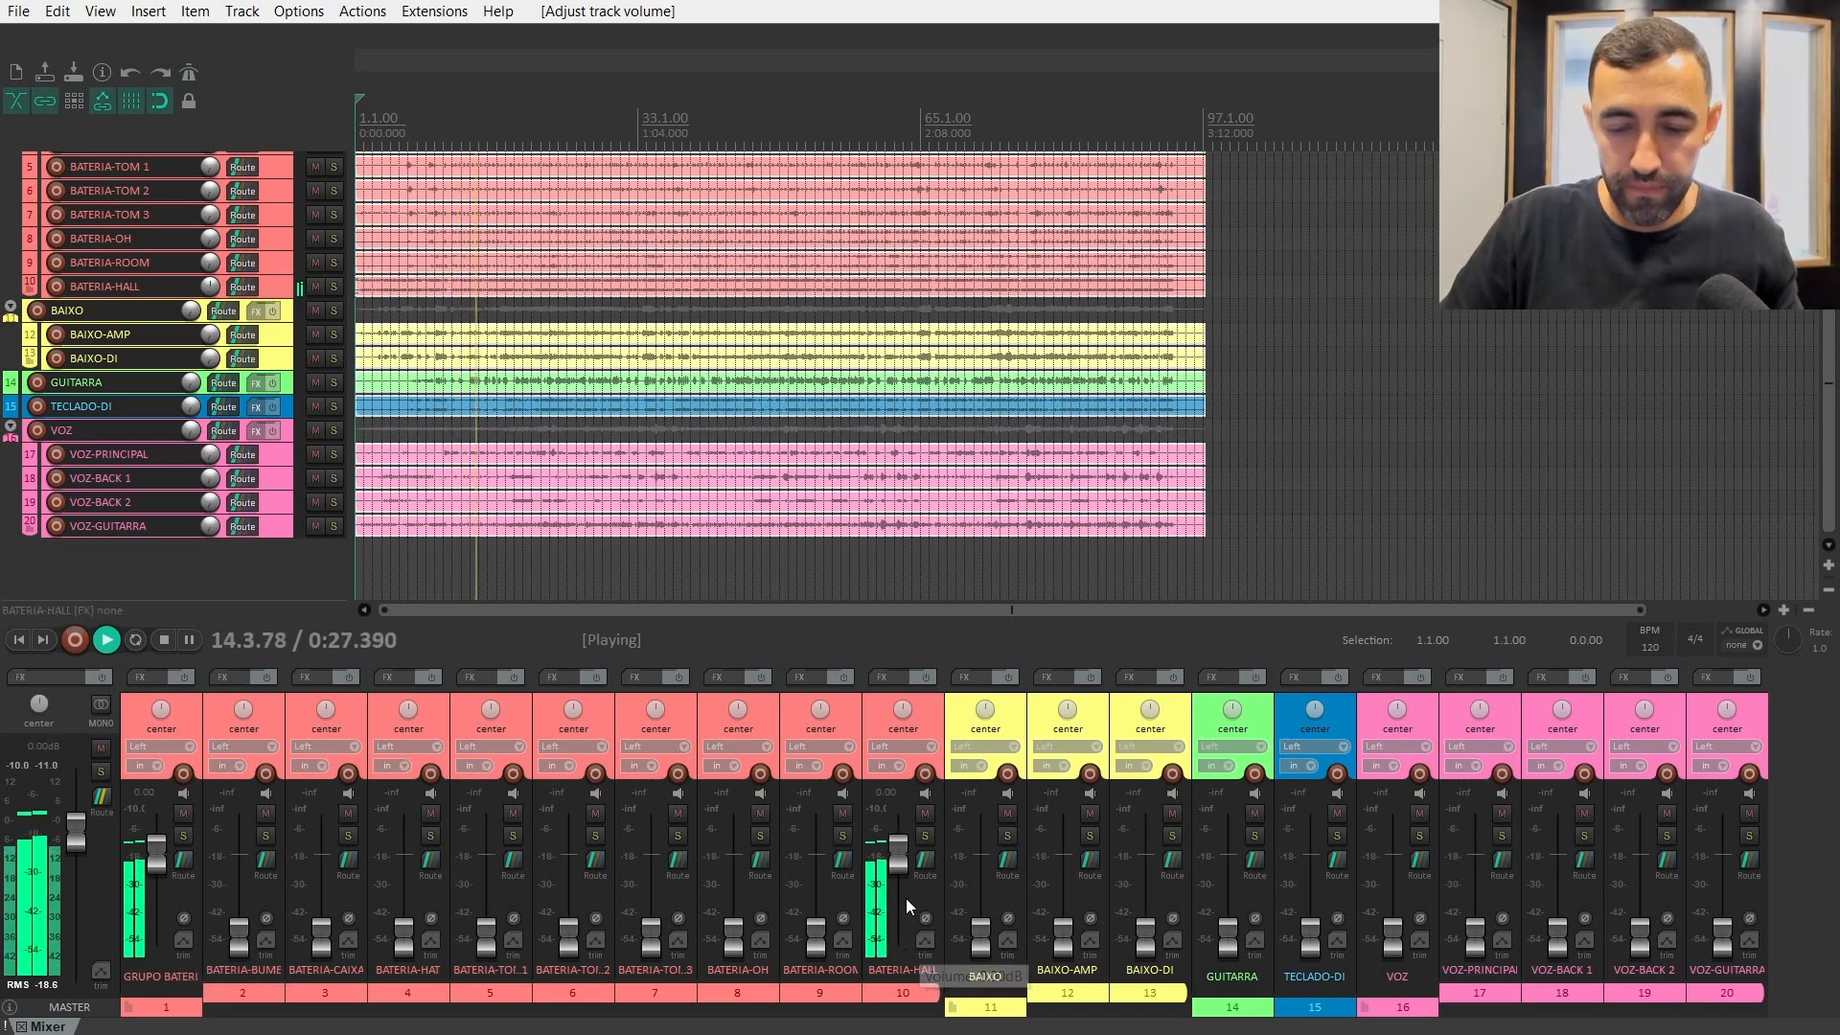
- Compare the mix with BATERIA-HALL muted and unmuted, lower its volume to -7.03 dB and leave it muted
{"action": "left_click", "coordinate": [924, 815]}
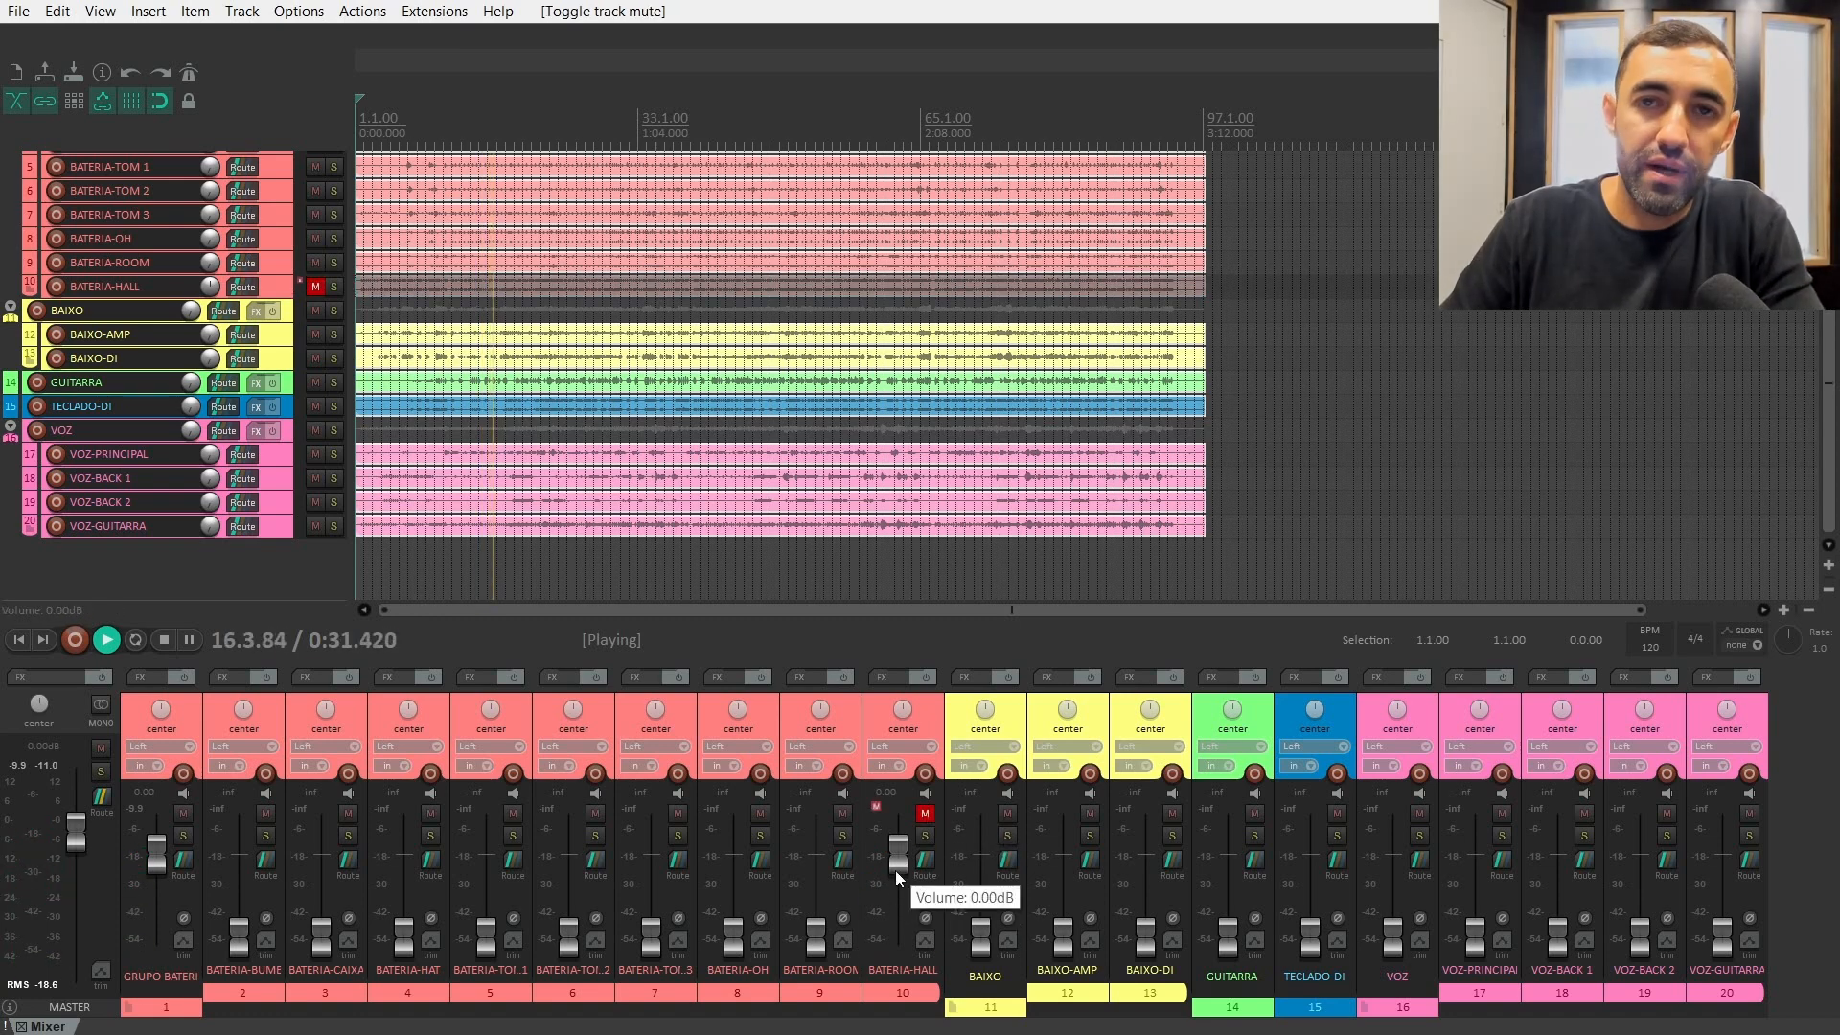
{"action": "left_click", "coordinate": [927, 815]}
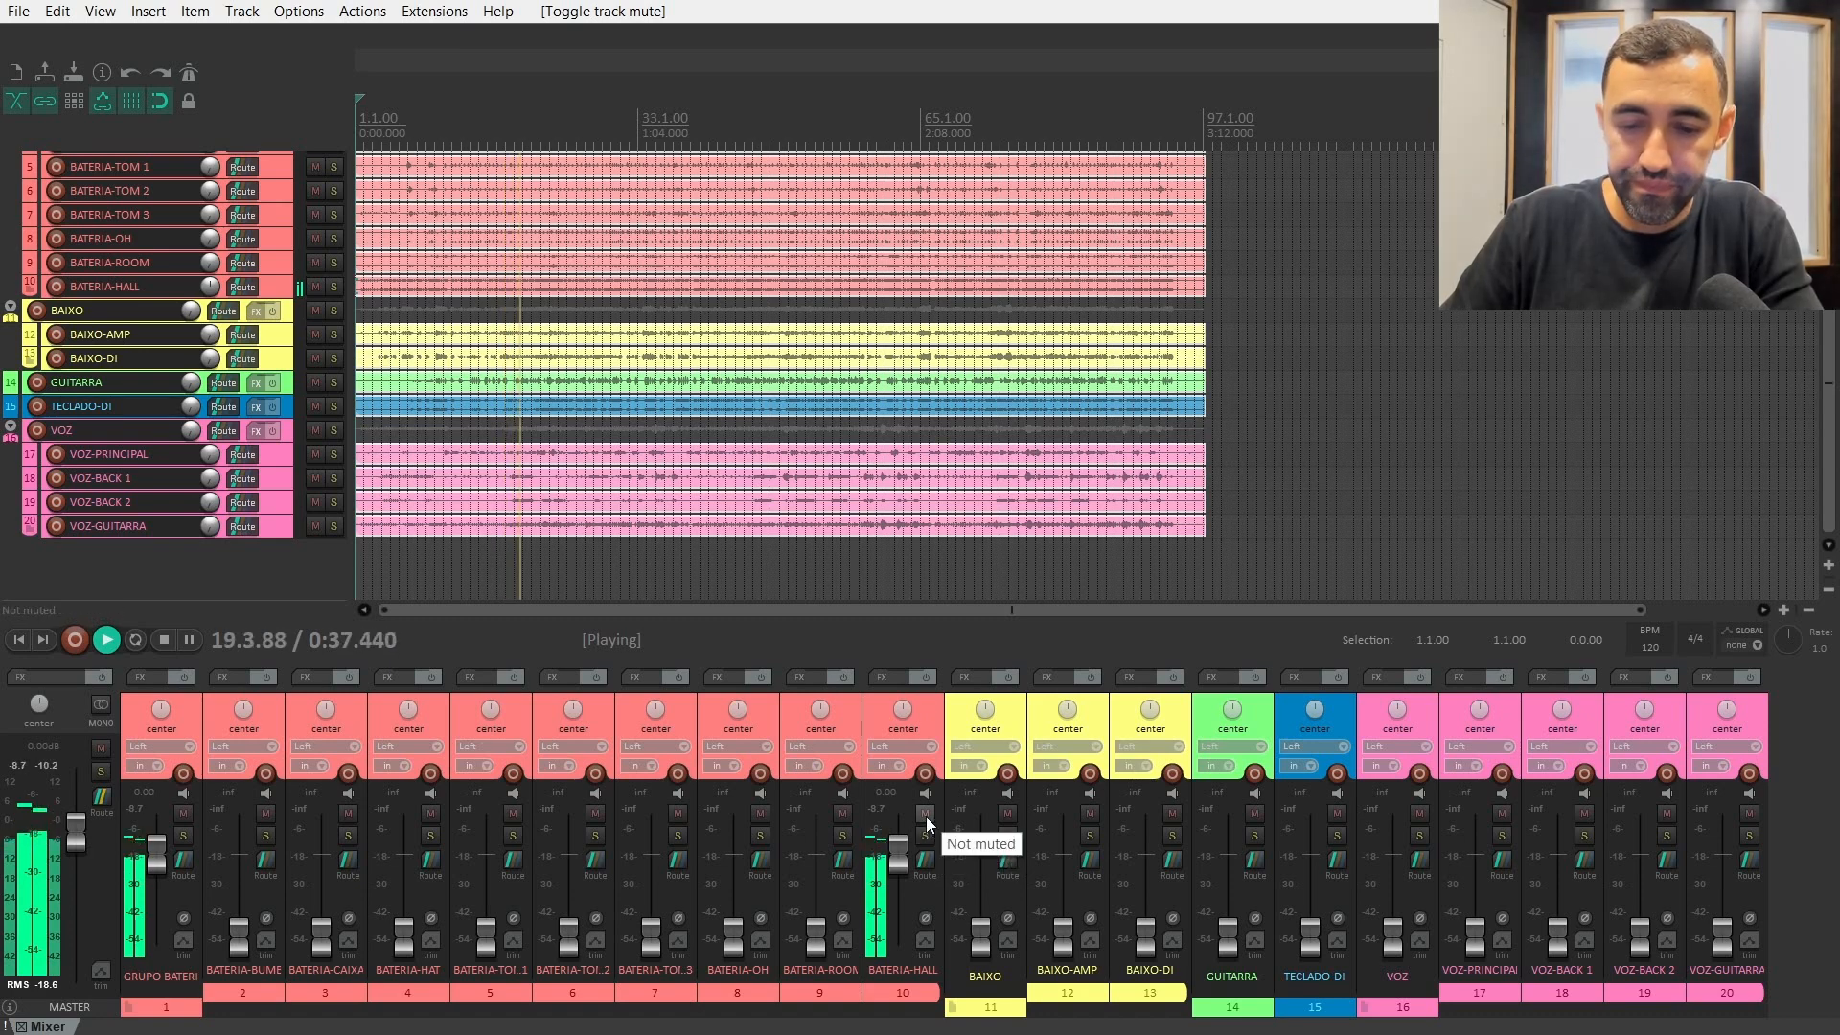
{"action": "left_click", "coordinate": [926, 814]}
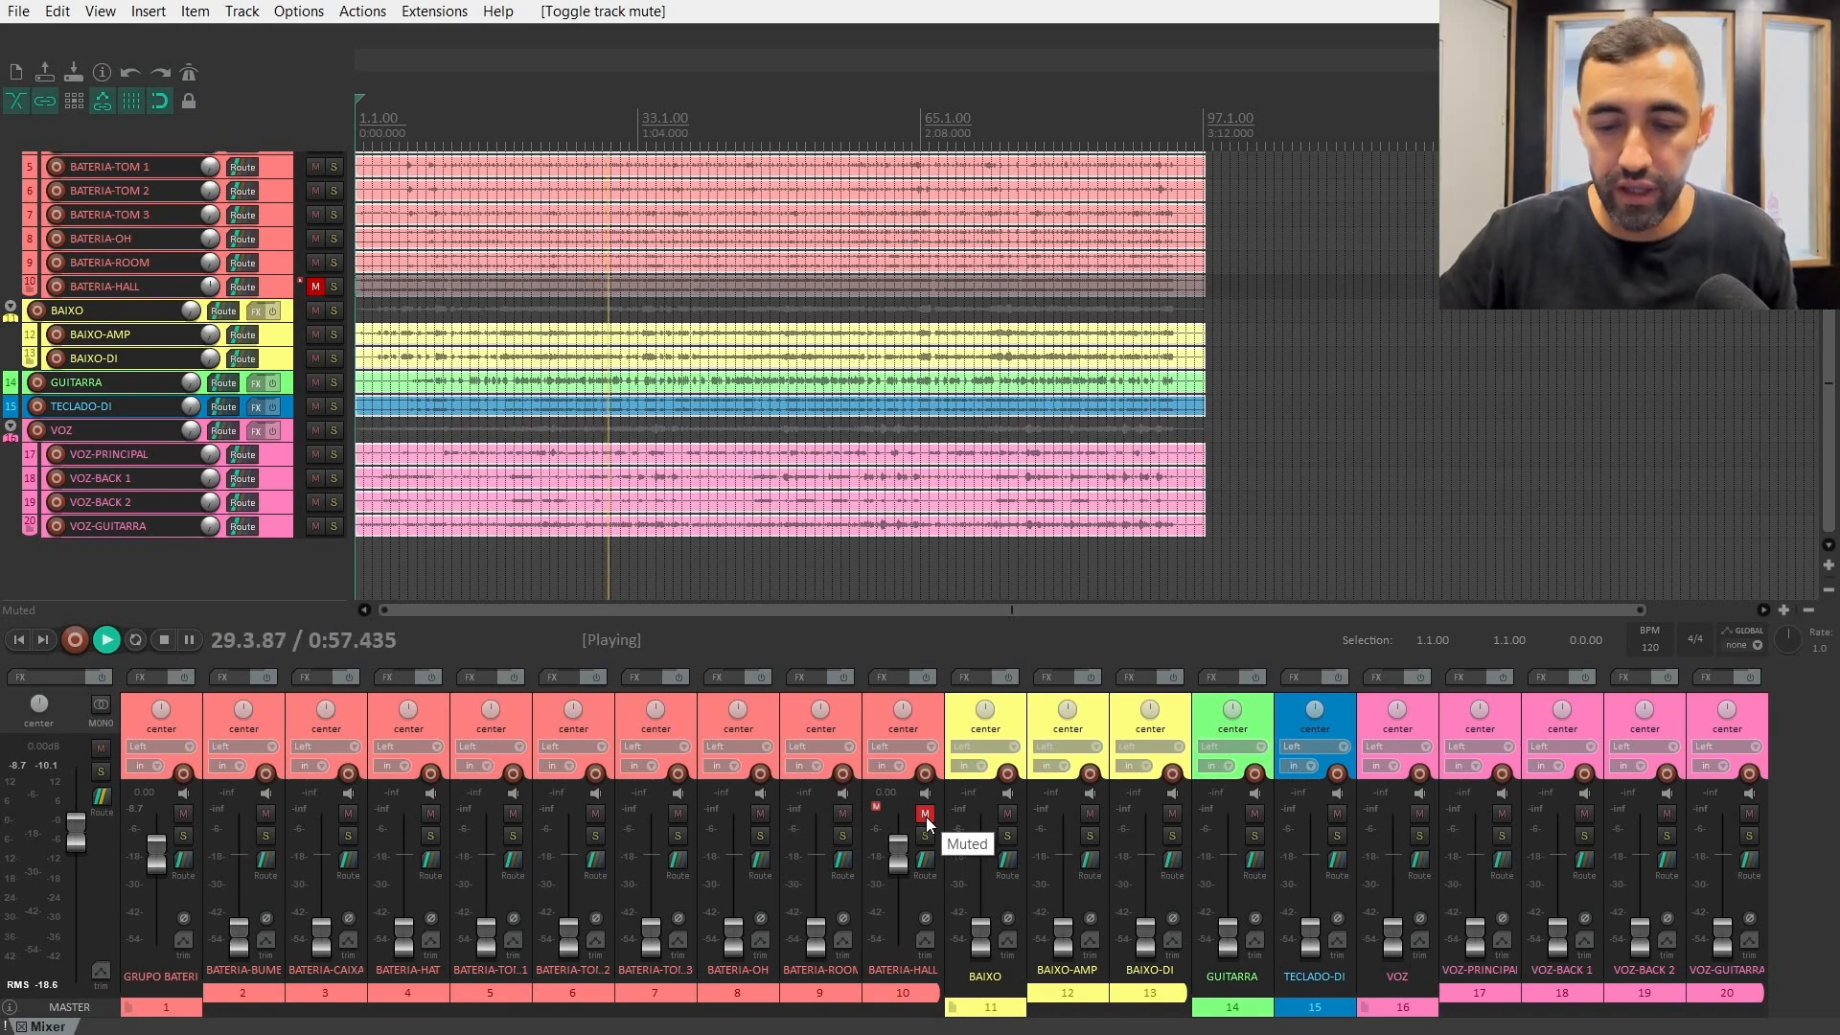
{"action": "left_click", "coordinate": [925, 814]}
{"action": "left_click_drag", "start_coordinate": [889, 843], "coordinate": [890, 879]}
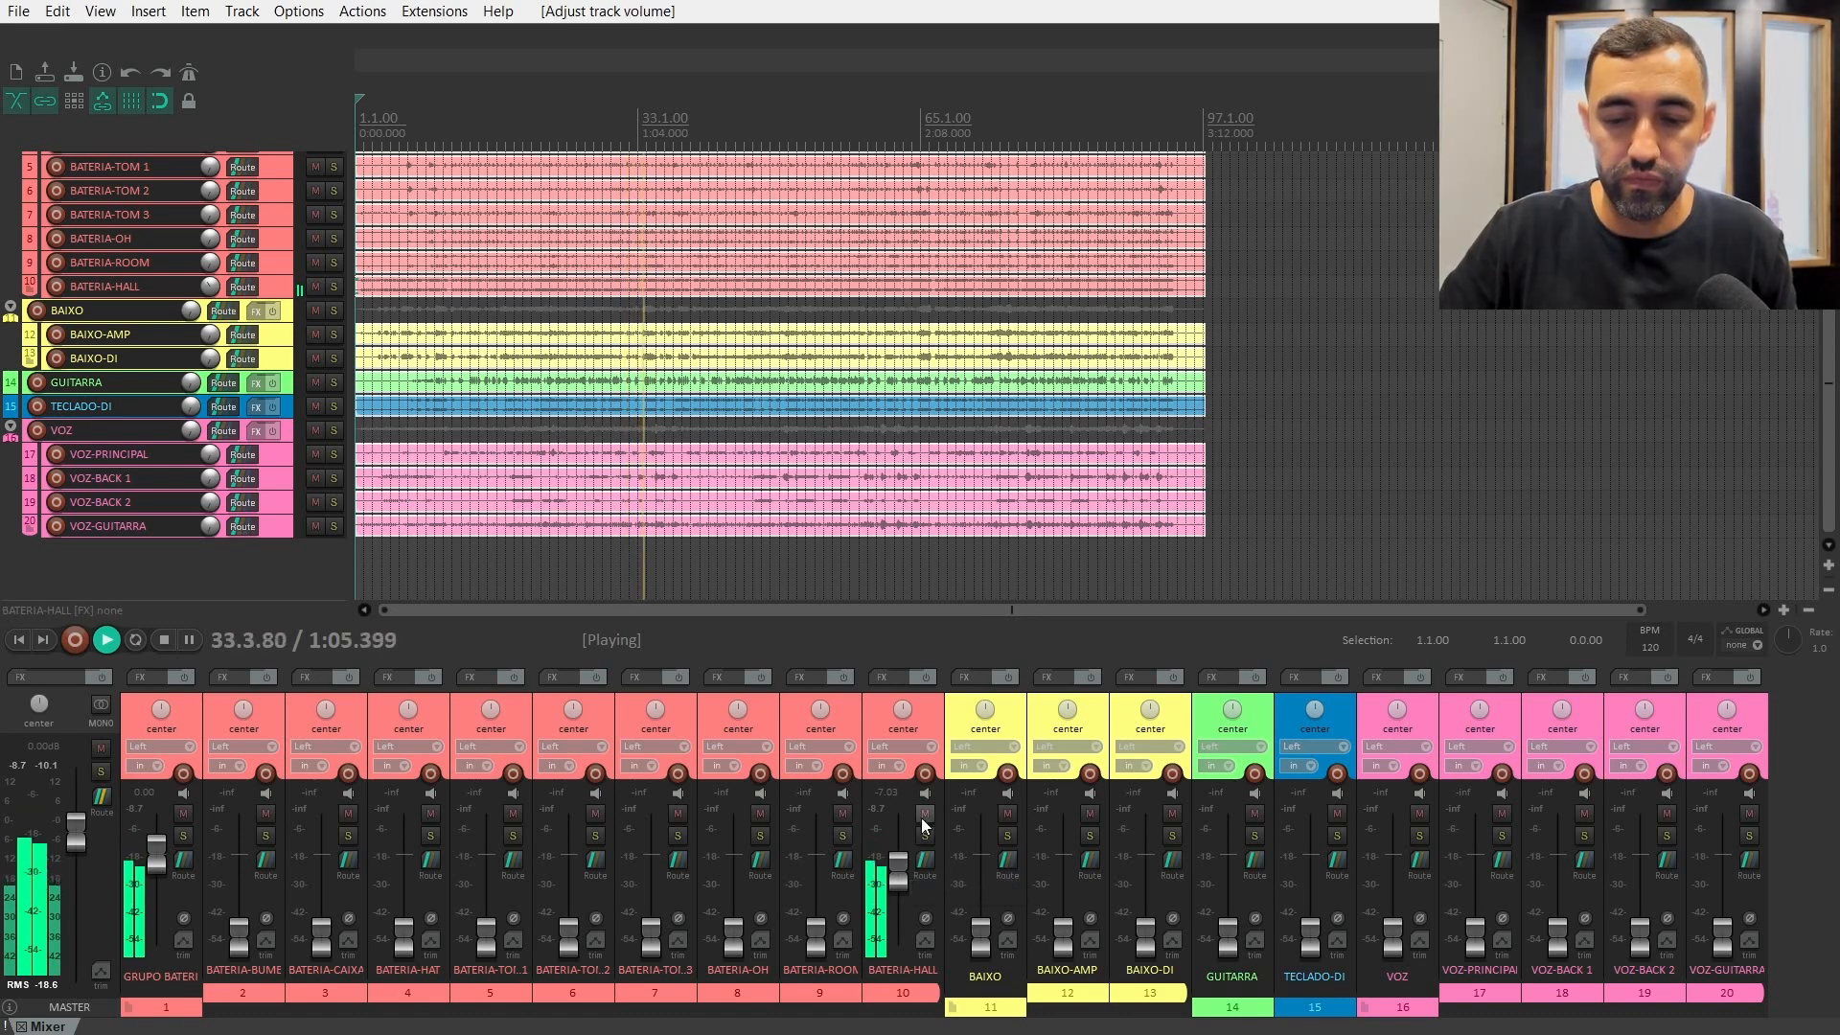
{"action": "left_click", "coordinate": [923, 814]}
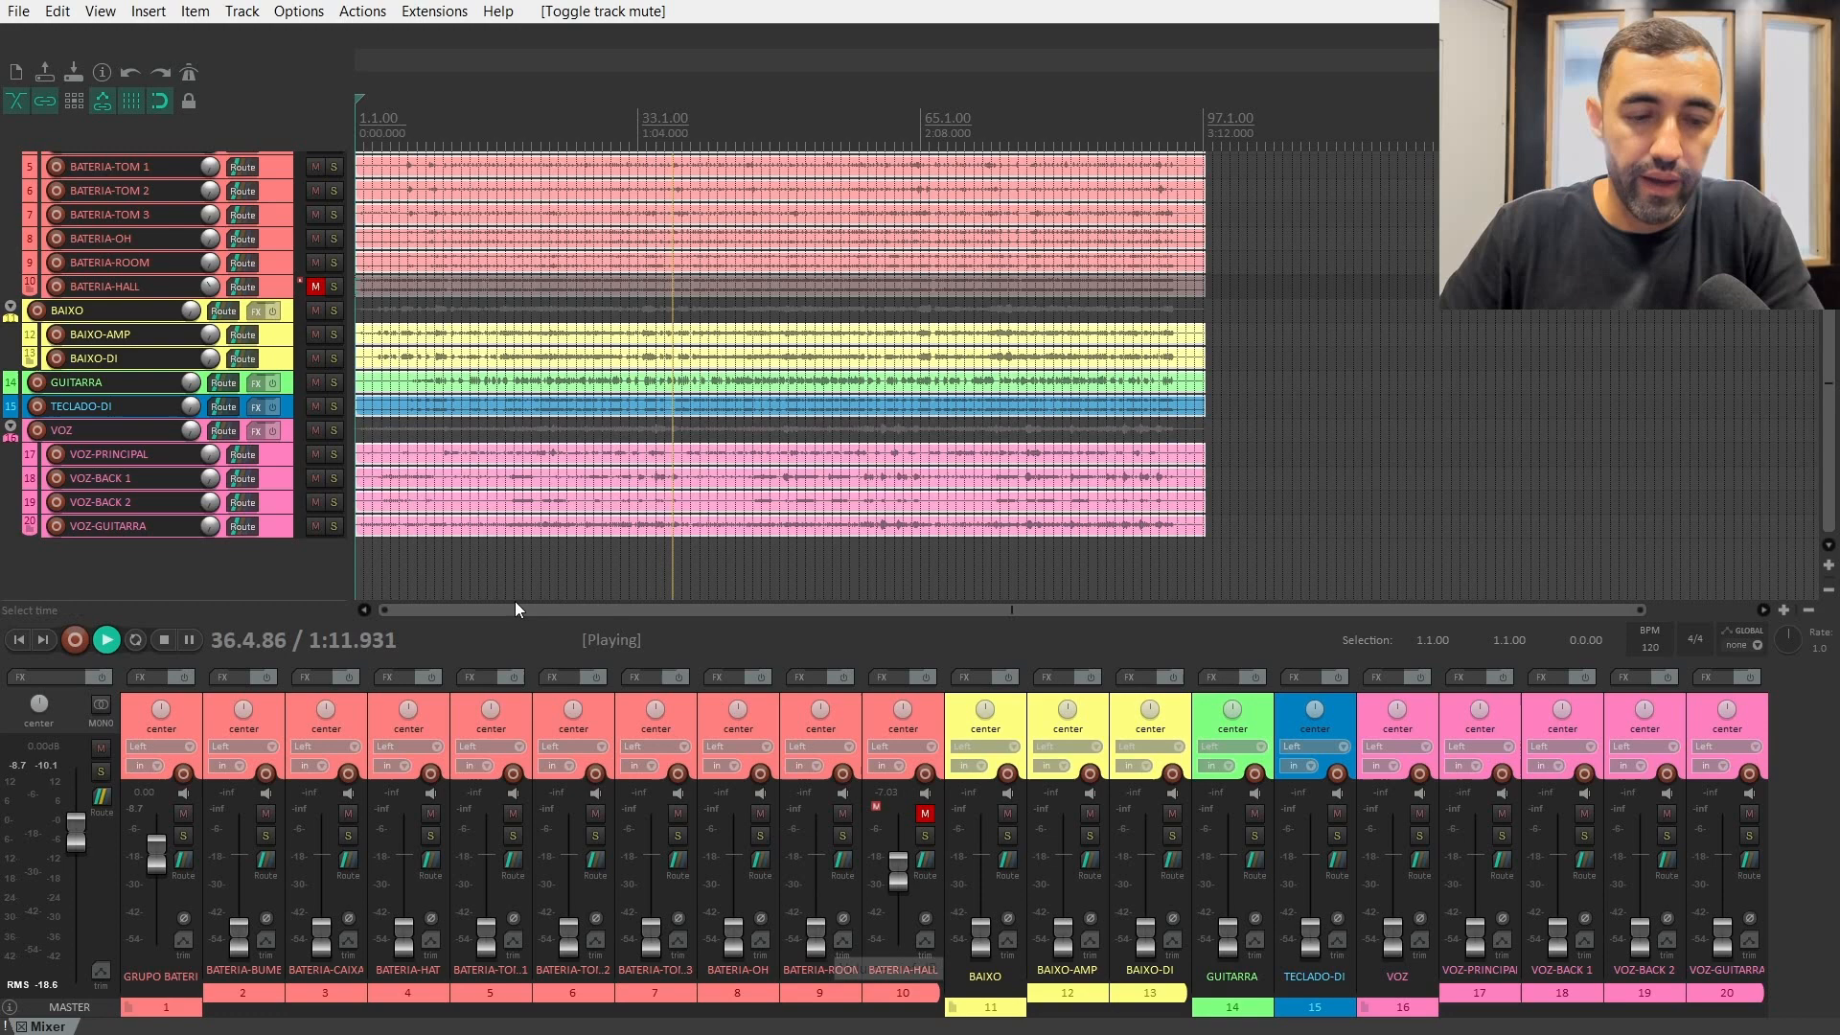
- Stop playback, enable repeat over the range 6.1.00 to 94.1.00, and play it with BATERIA-HALL unmuted
{"action": "left_click", "coordinate": [164, 640]}
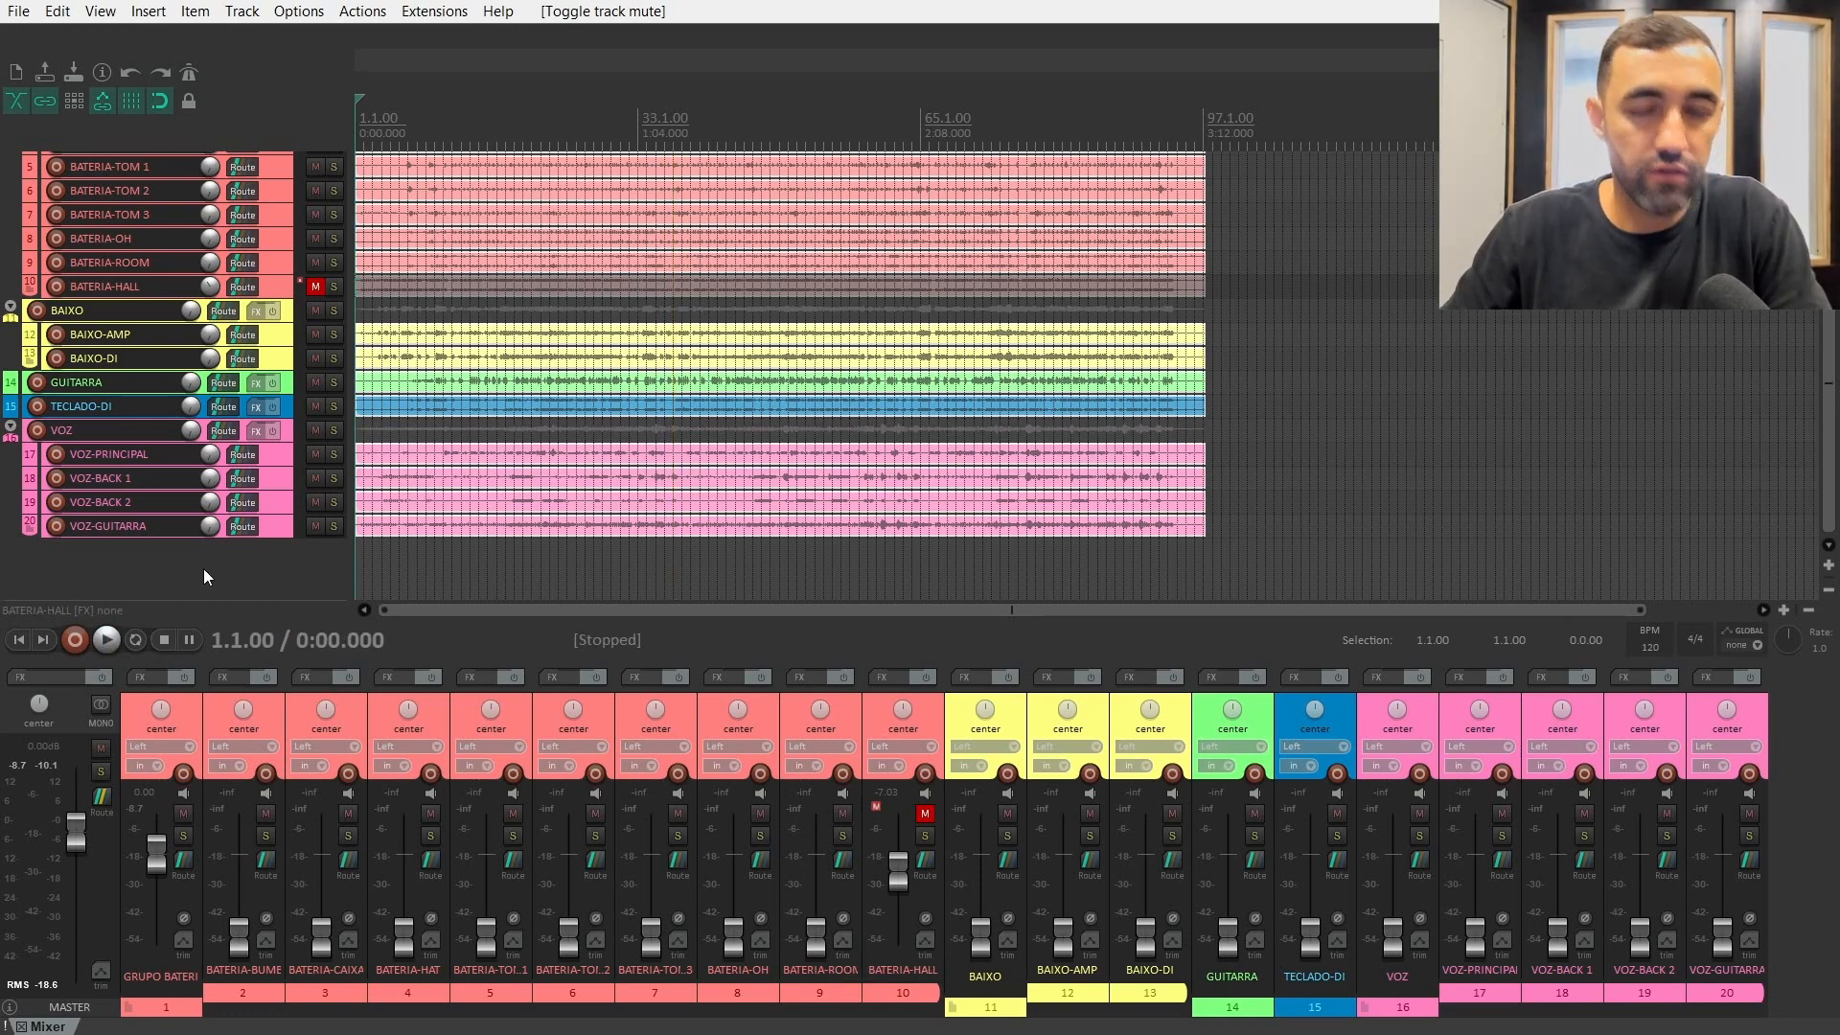
{"action": "left_click", "coordinate": [136, 640]}
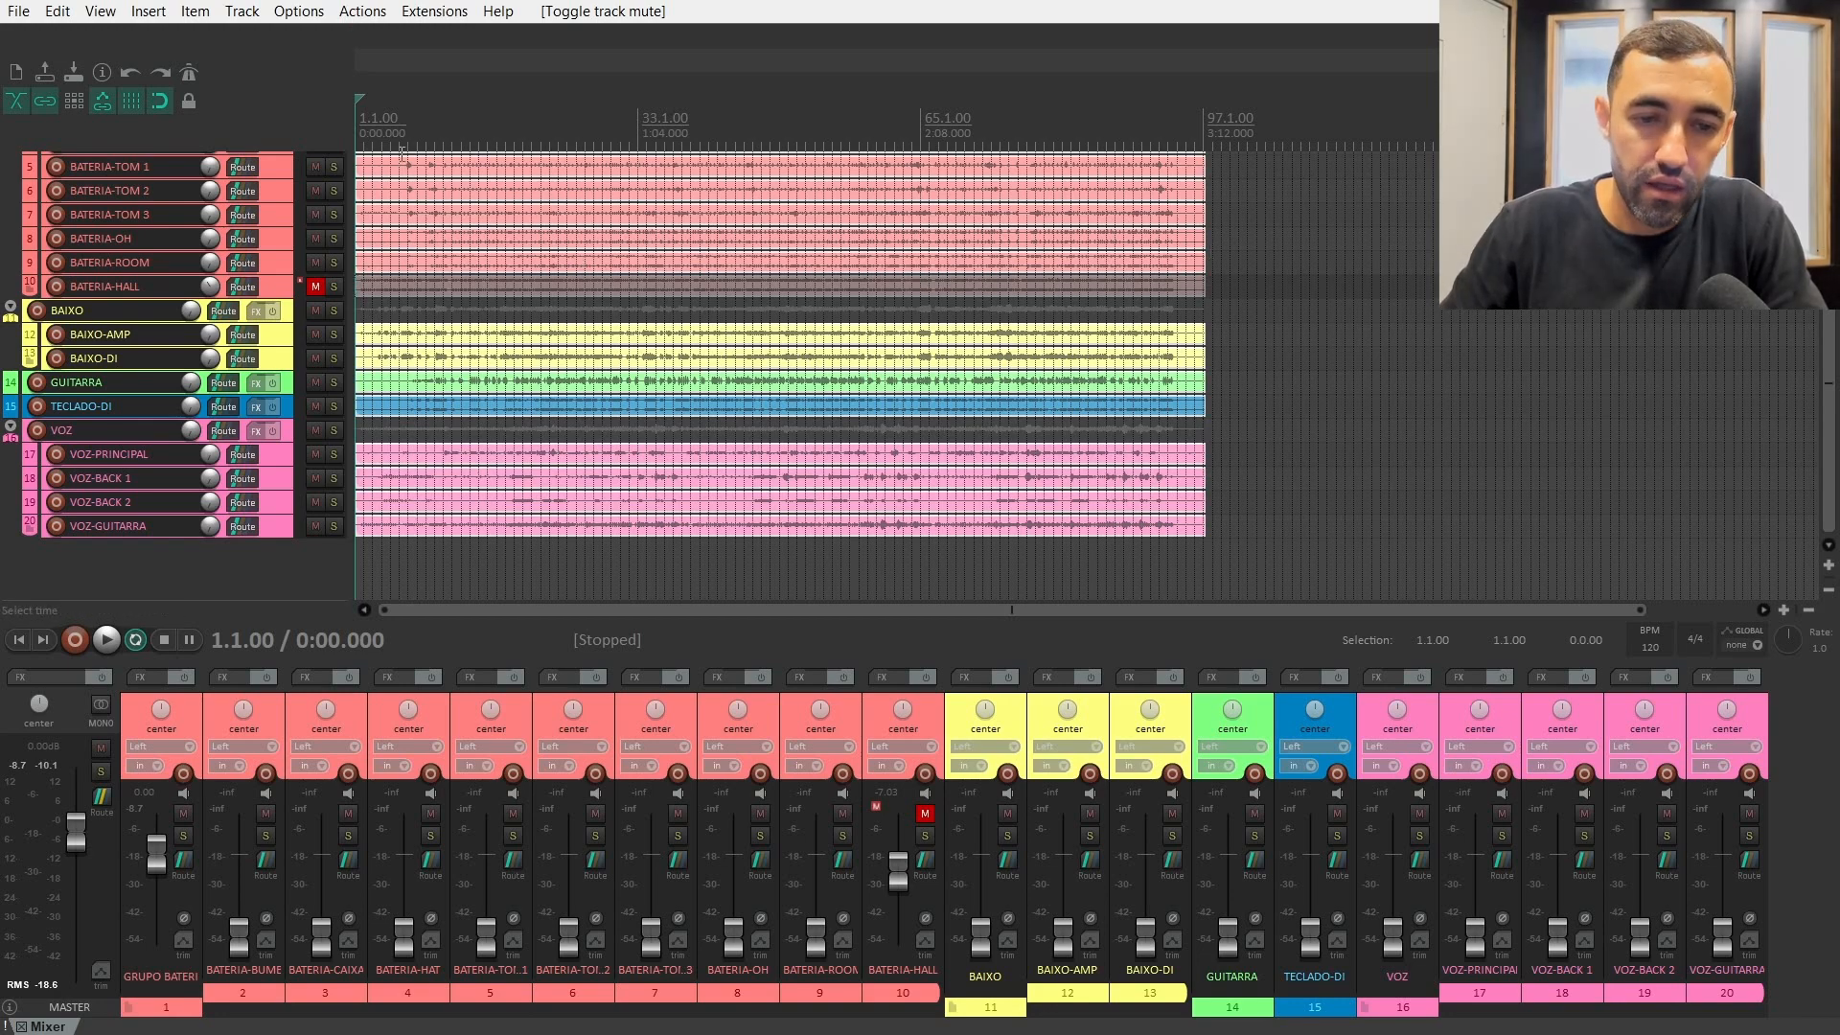
{"action": "left_click_drag", "start_coordinate": [403, 140], "coordinate": [1181, 201]}
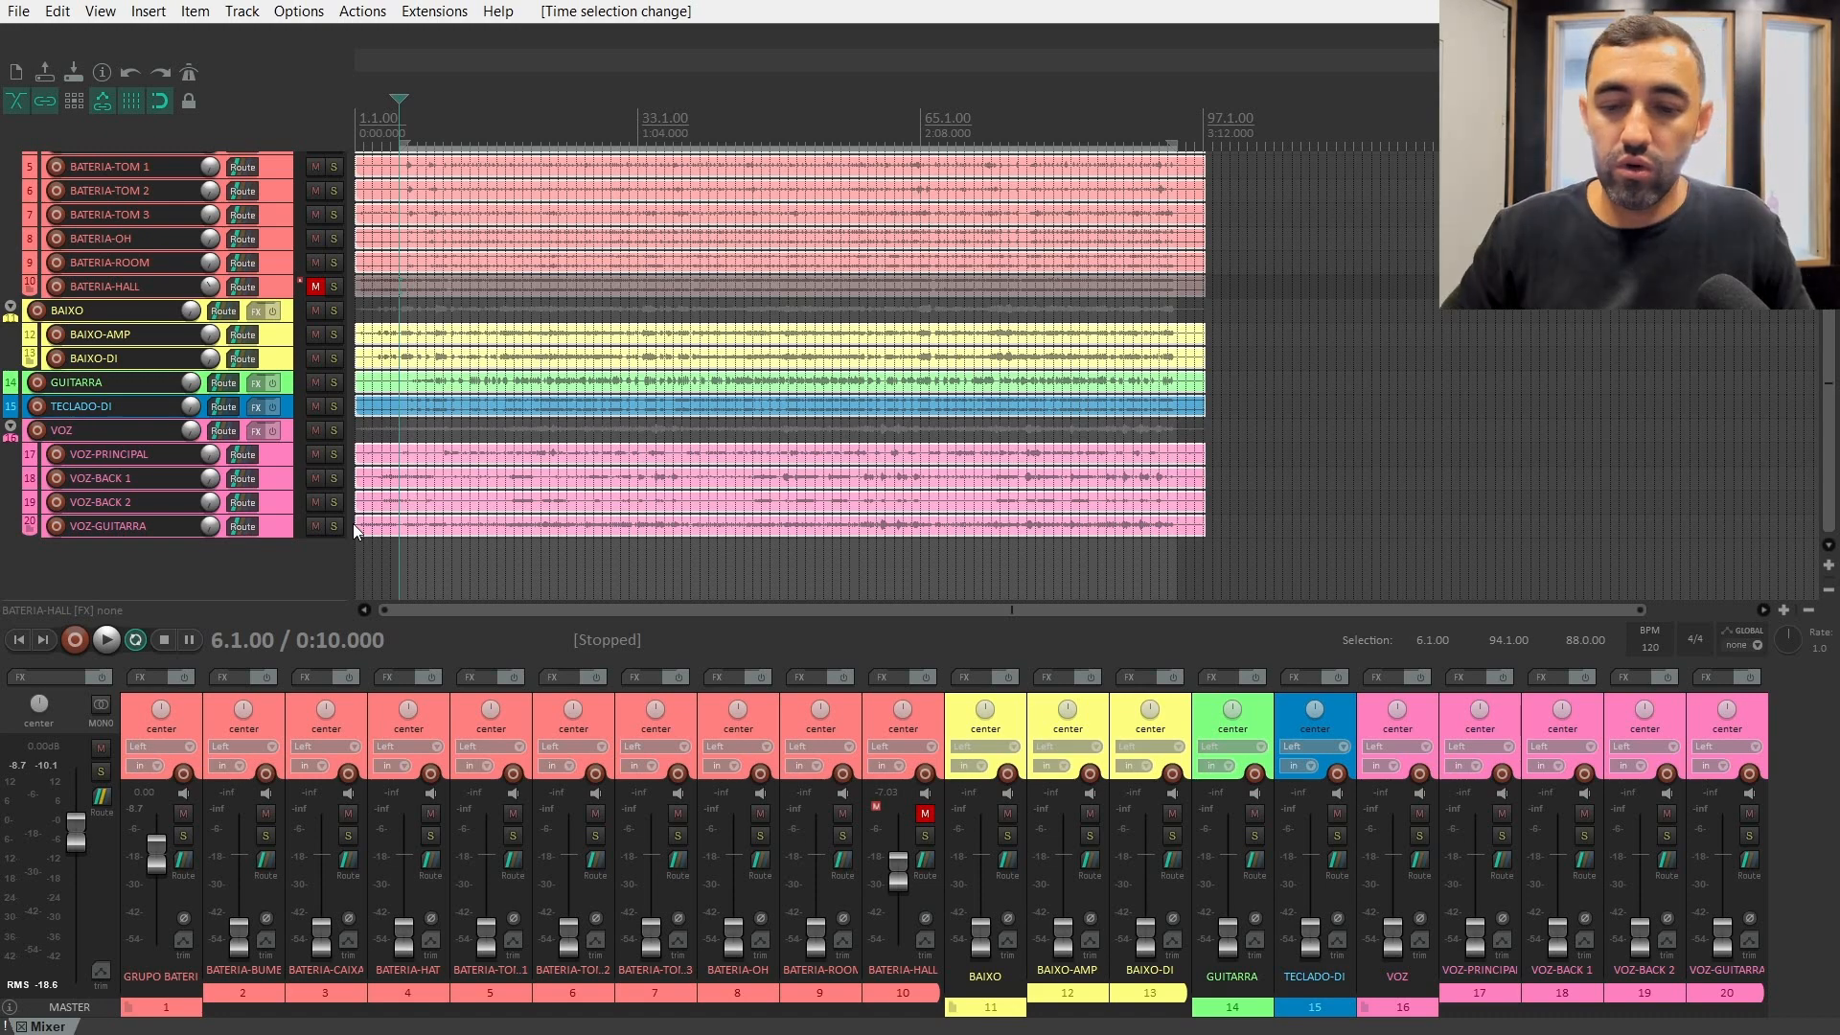
{"action": "key", "text": "space"}
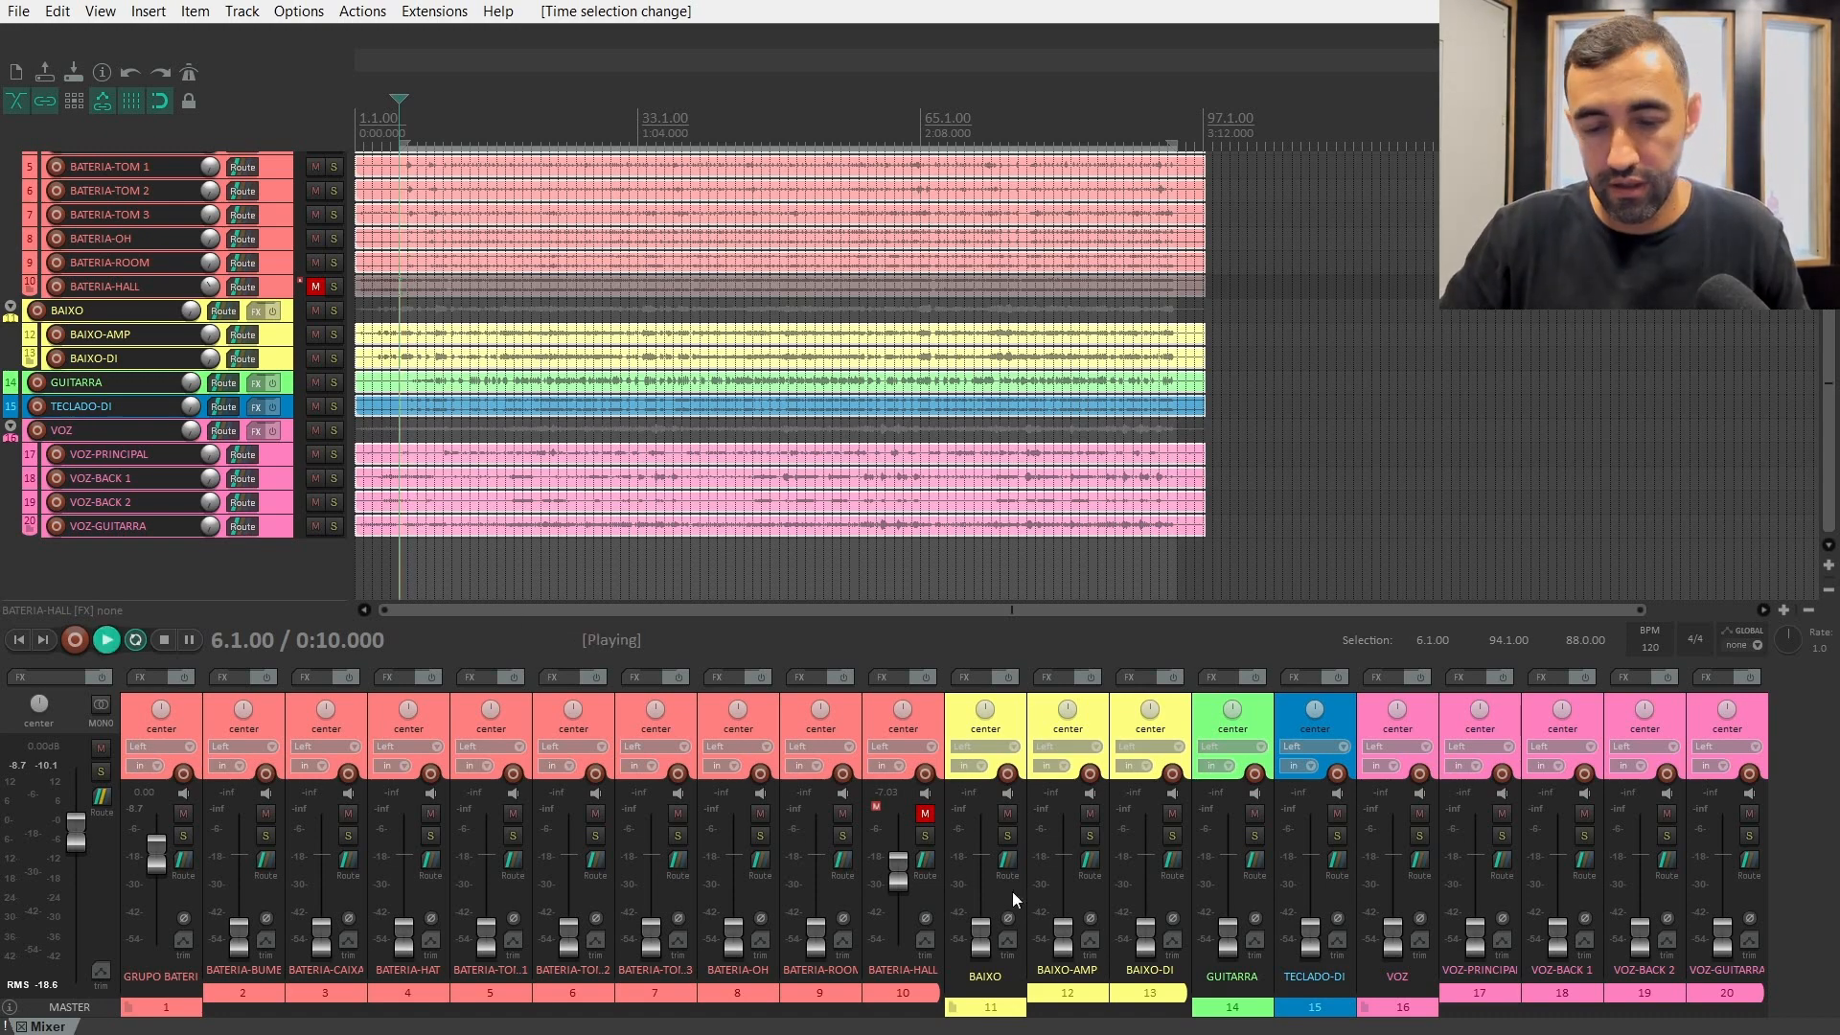
{"action": "left_click", "coordinate": [925, 814]}
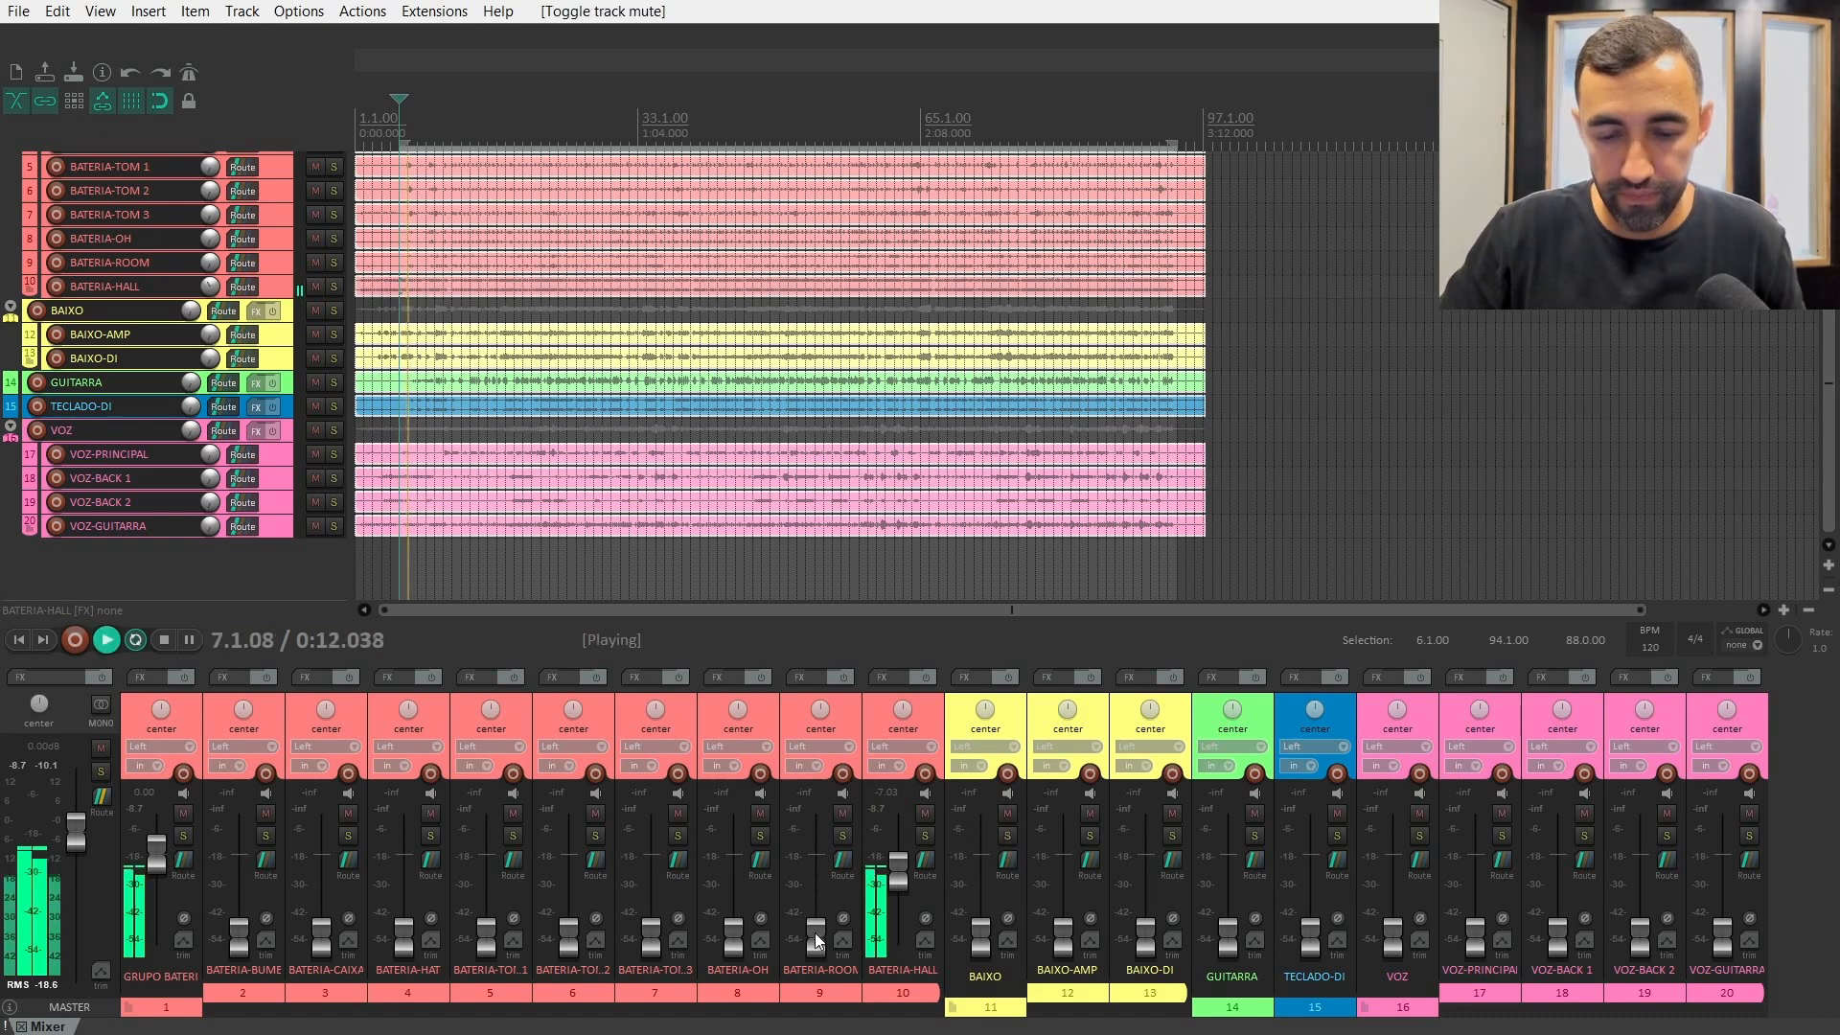
- Raise BATERIA-ROOM to about -5.28 dB and compare it with BATERIA-HALL by soloing each track exclusively
{"action": "left_click_drag", "start_coordinate": [814, 933], "coordinate": [817, 869]}
{"action": "left_click", "coordinate": [844, 836], "text": "ctrl+alt"}
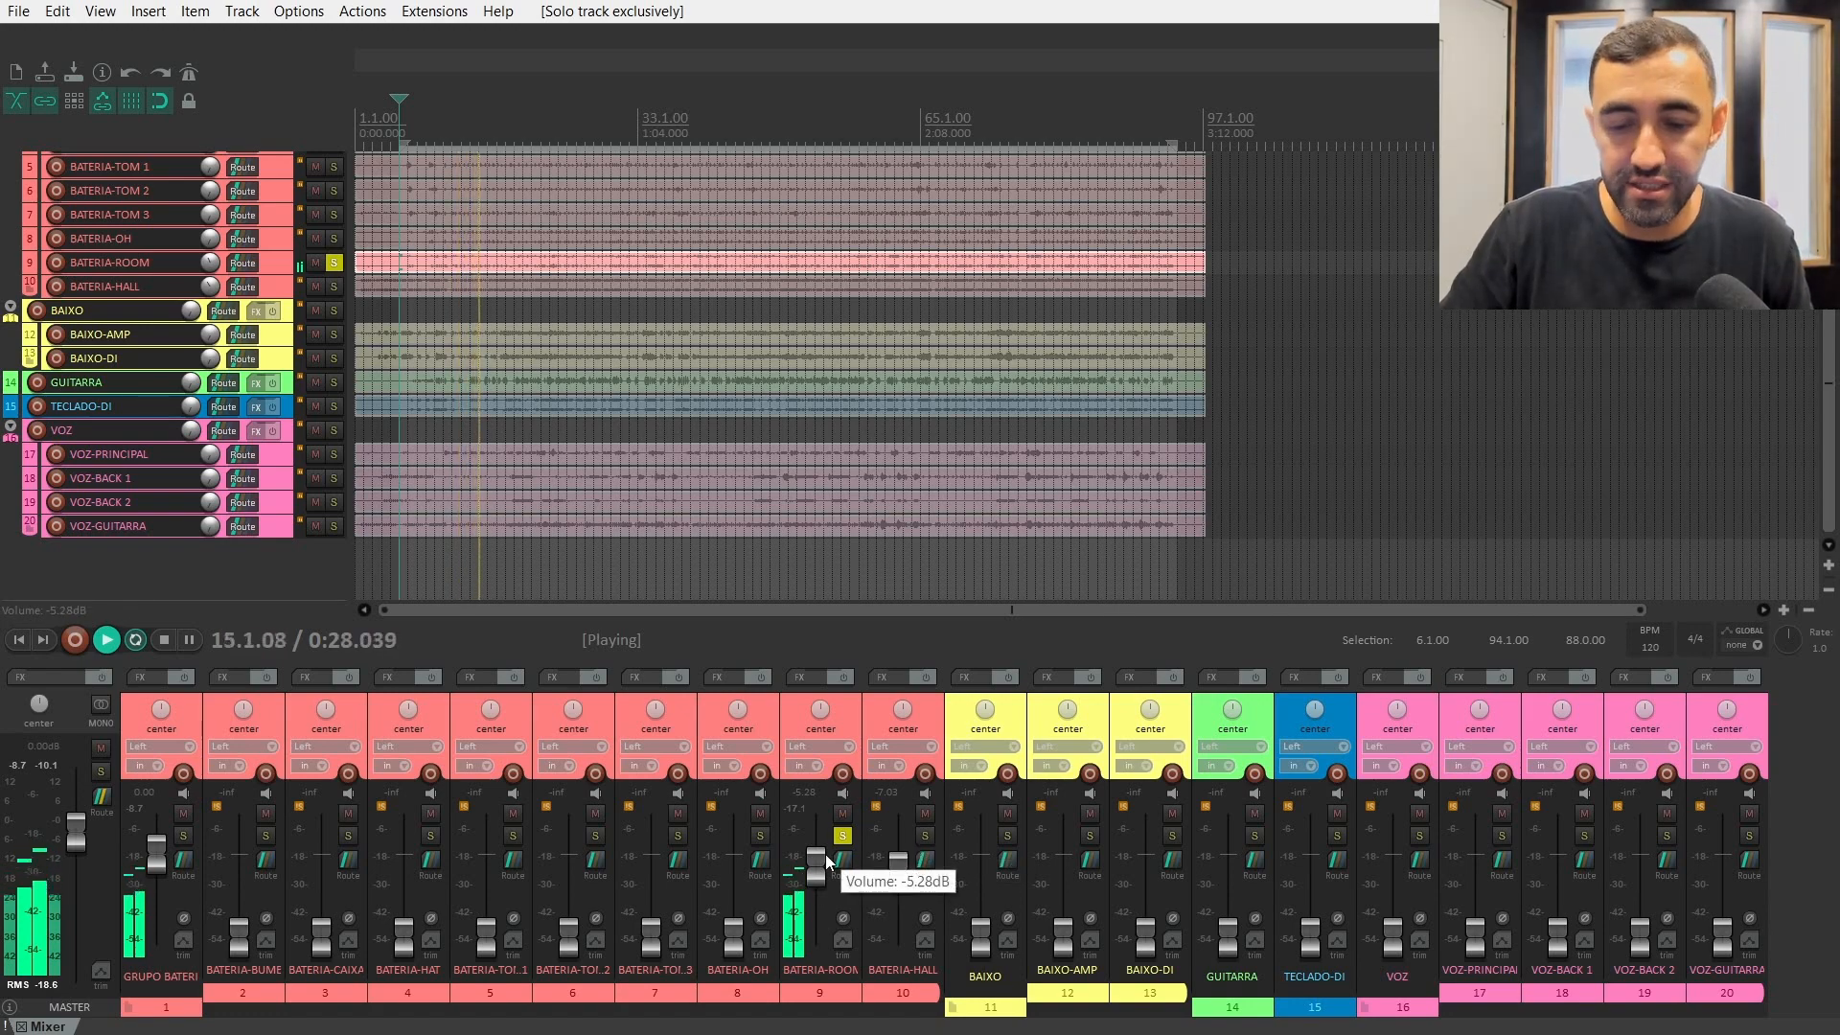
{"action": "left_click", "coordinate": [922, 835], "text": "ctrl+alt"}
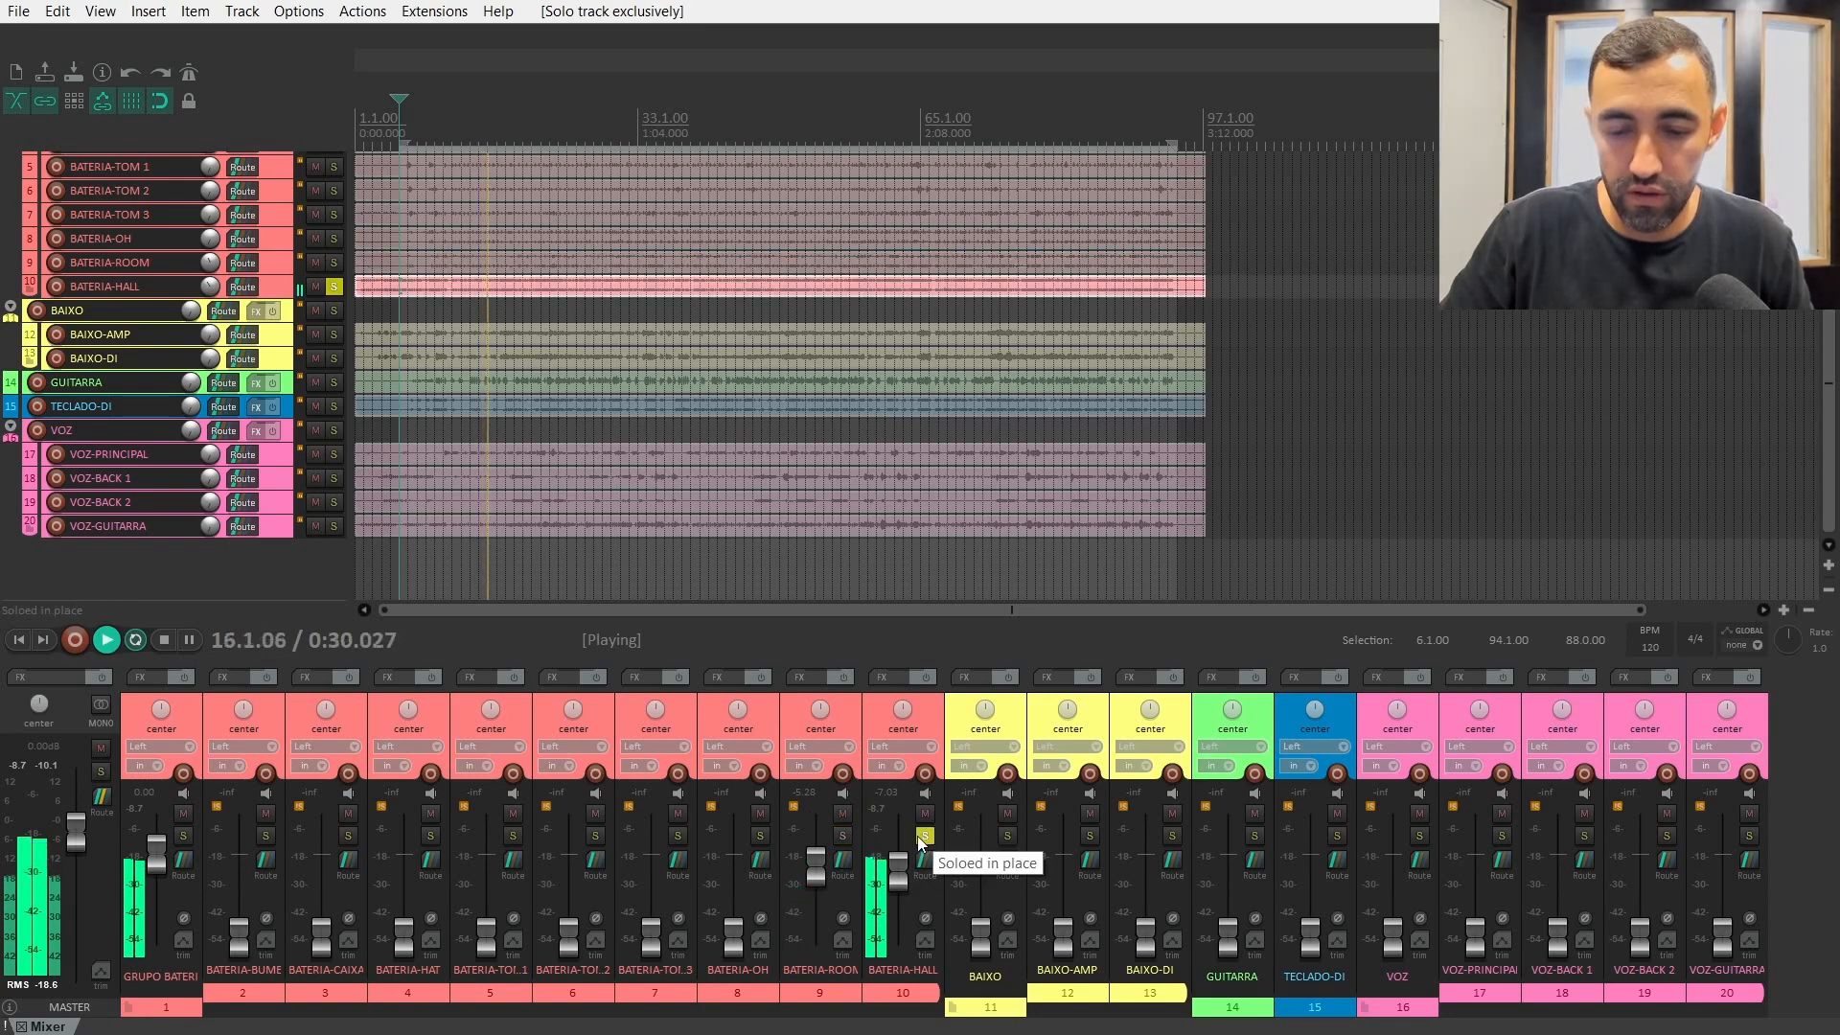
{"action": "left_click", "coordinate": [843, 838], "text": "ctrl+alt"}
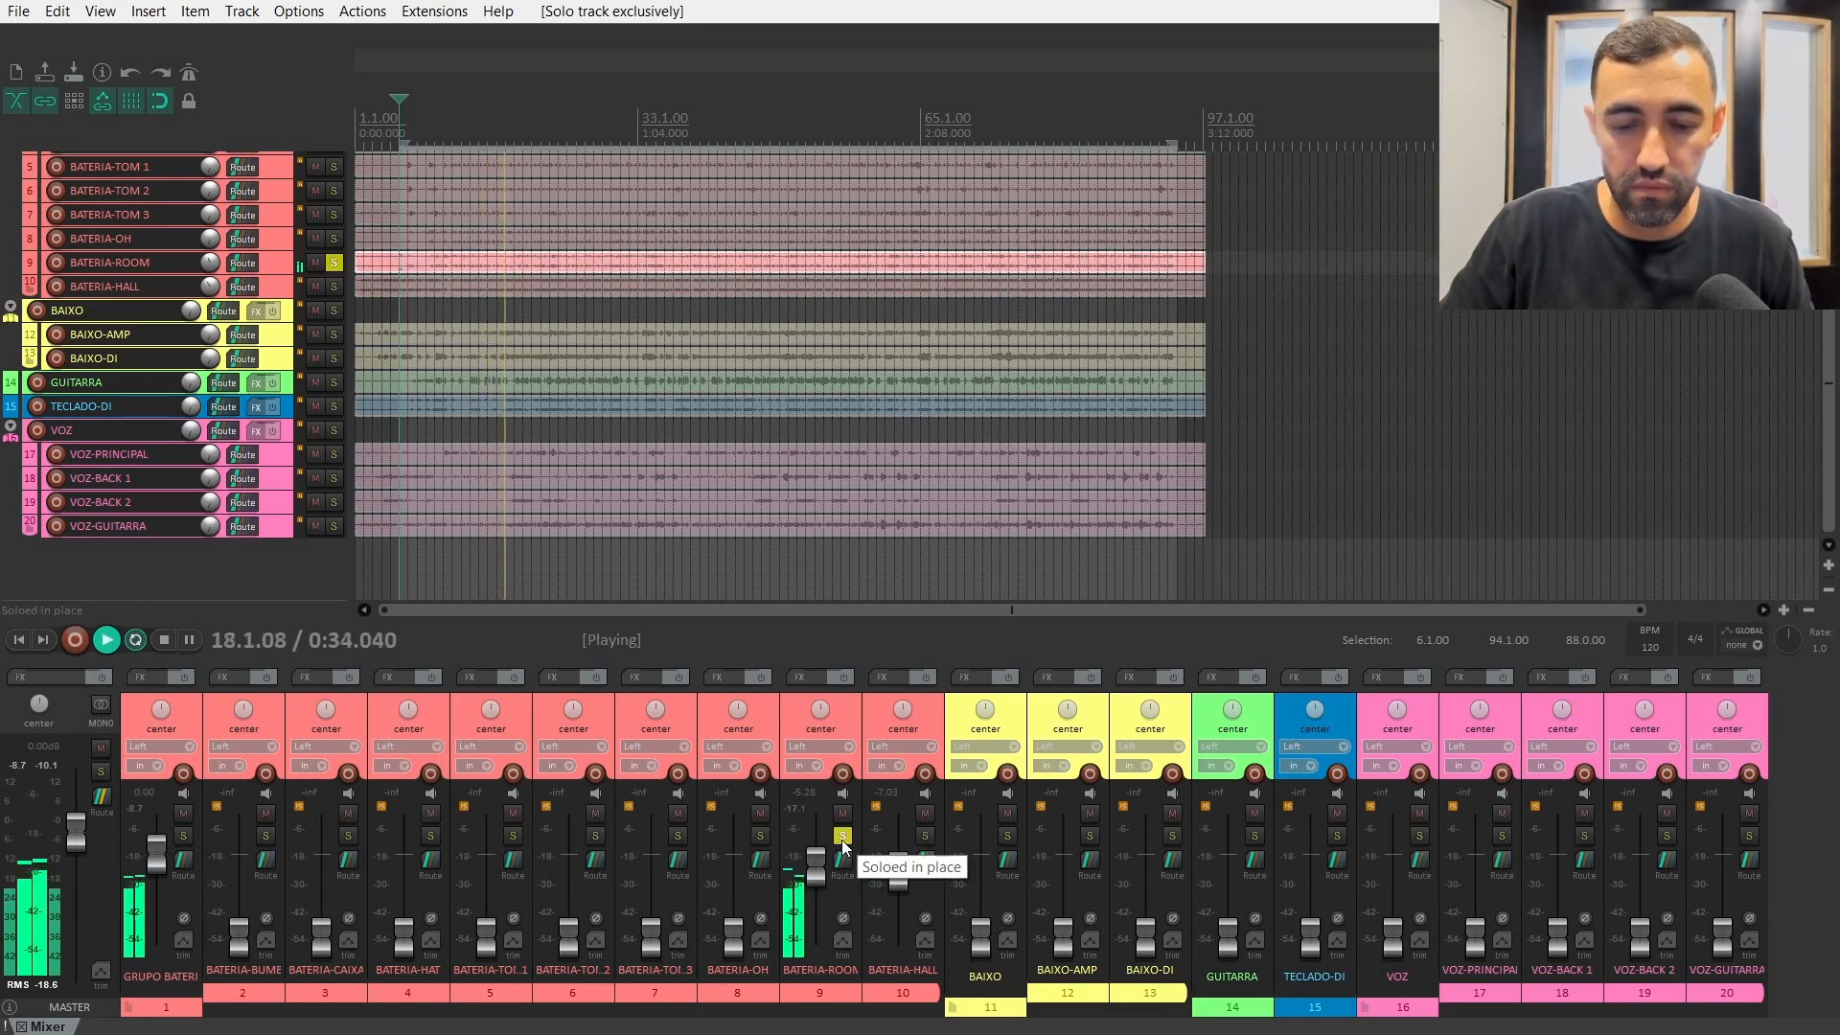
- Clear the BATERIA-ROOM solo, mute BATERIA-ROOM and BATERIA-HALL for comparison, and unmute both
{"action": "left_click", "coordinate": [842, 814]}
{"action": "left_click", "coordinate": [842, 836]}
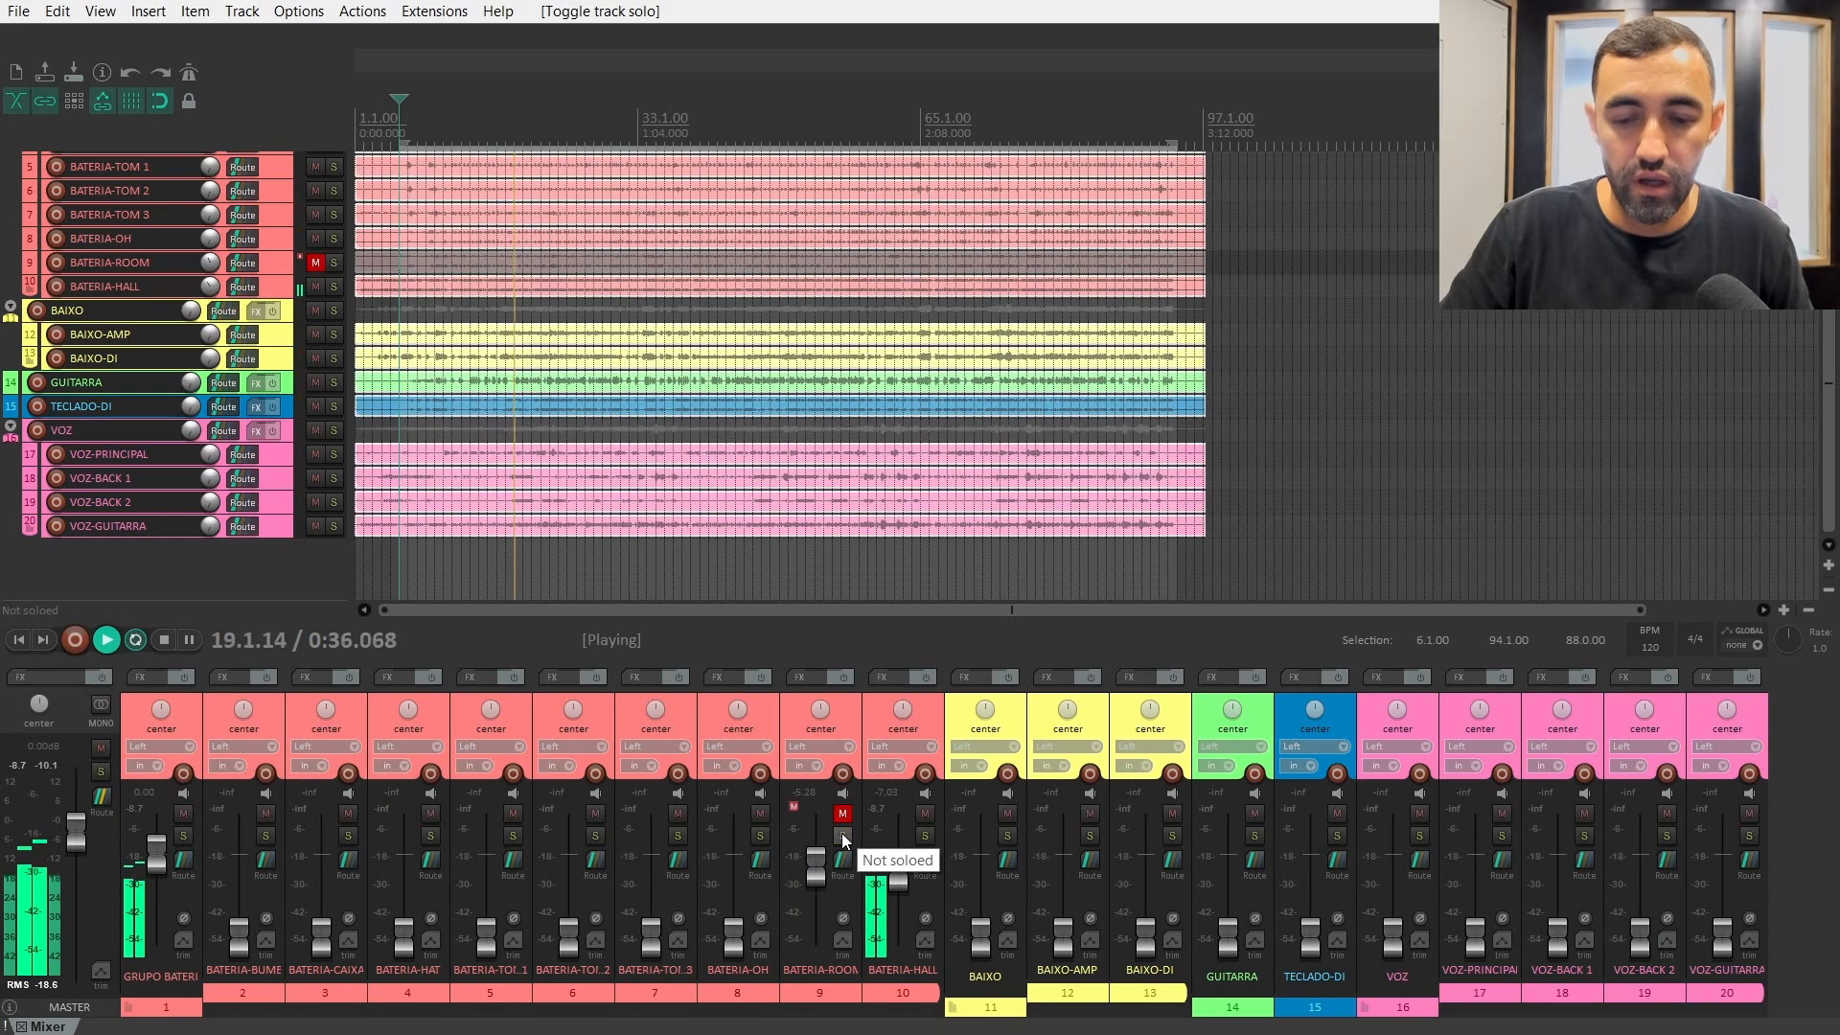
{"action": "left_click", "coordinate": [919, 814]}
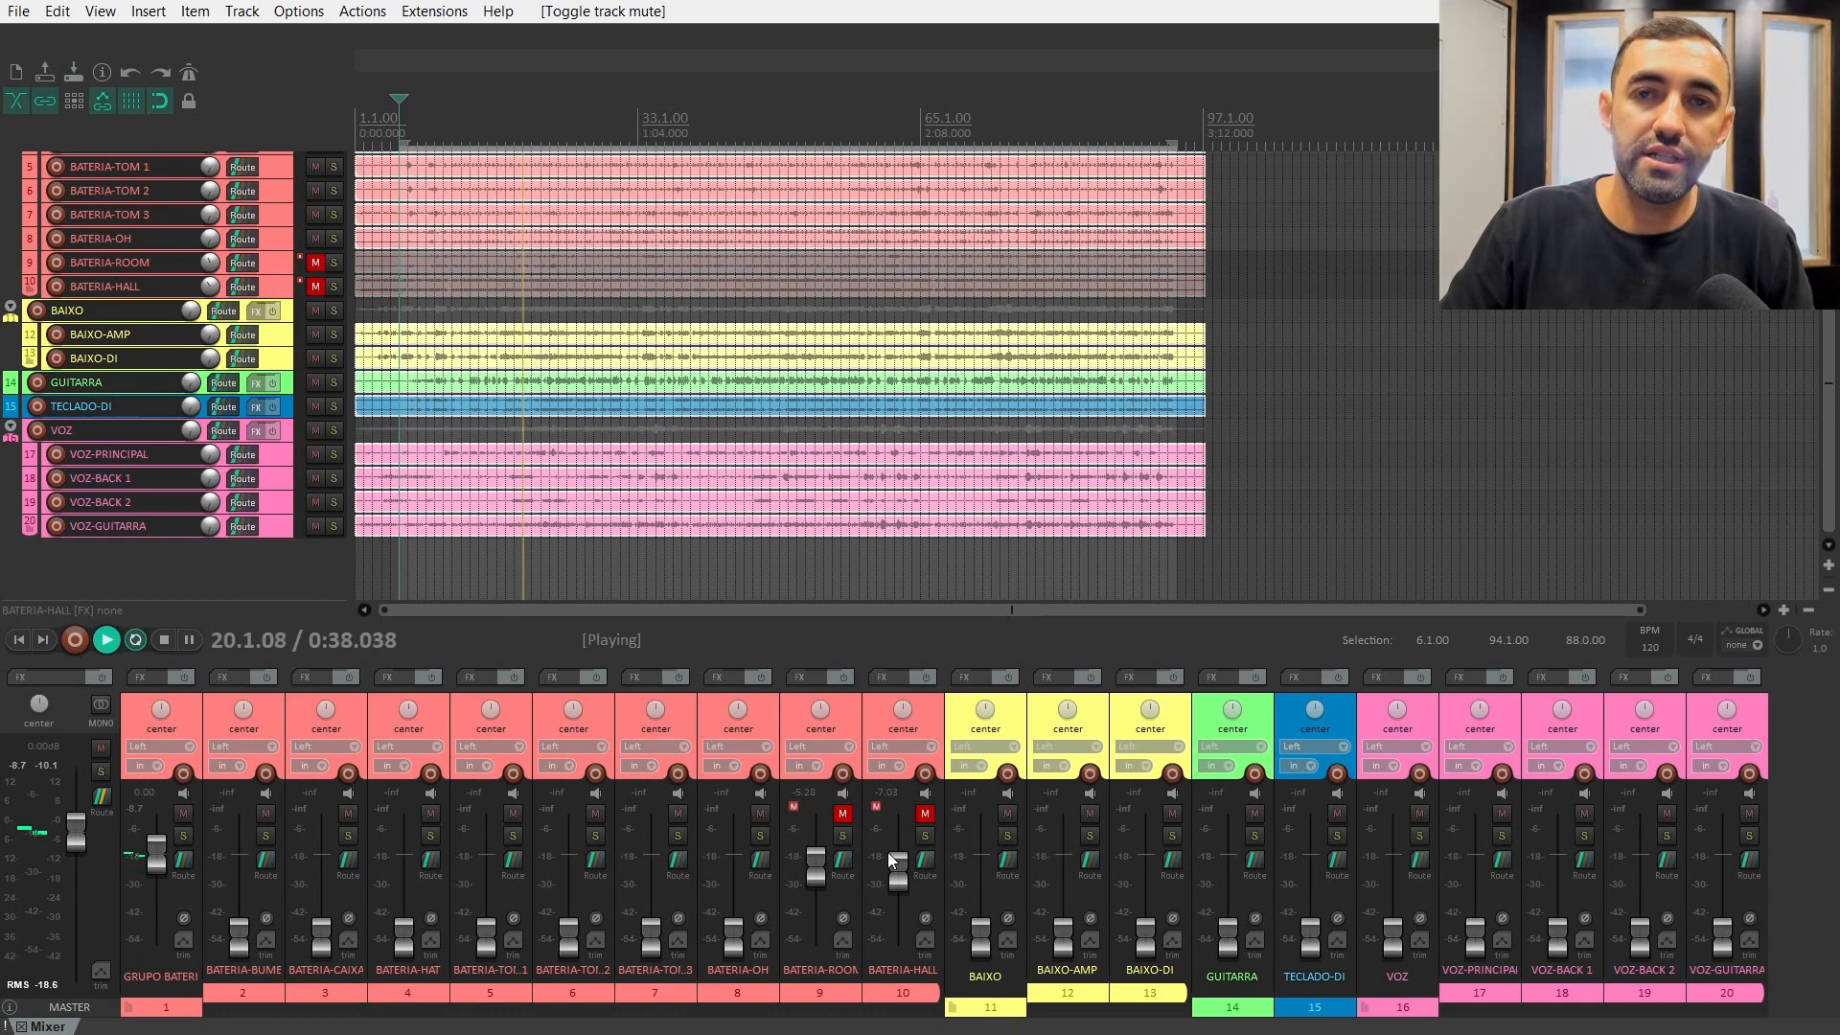
{"action": "mouse_move", "coordinate": [897, 862]}
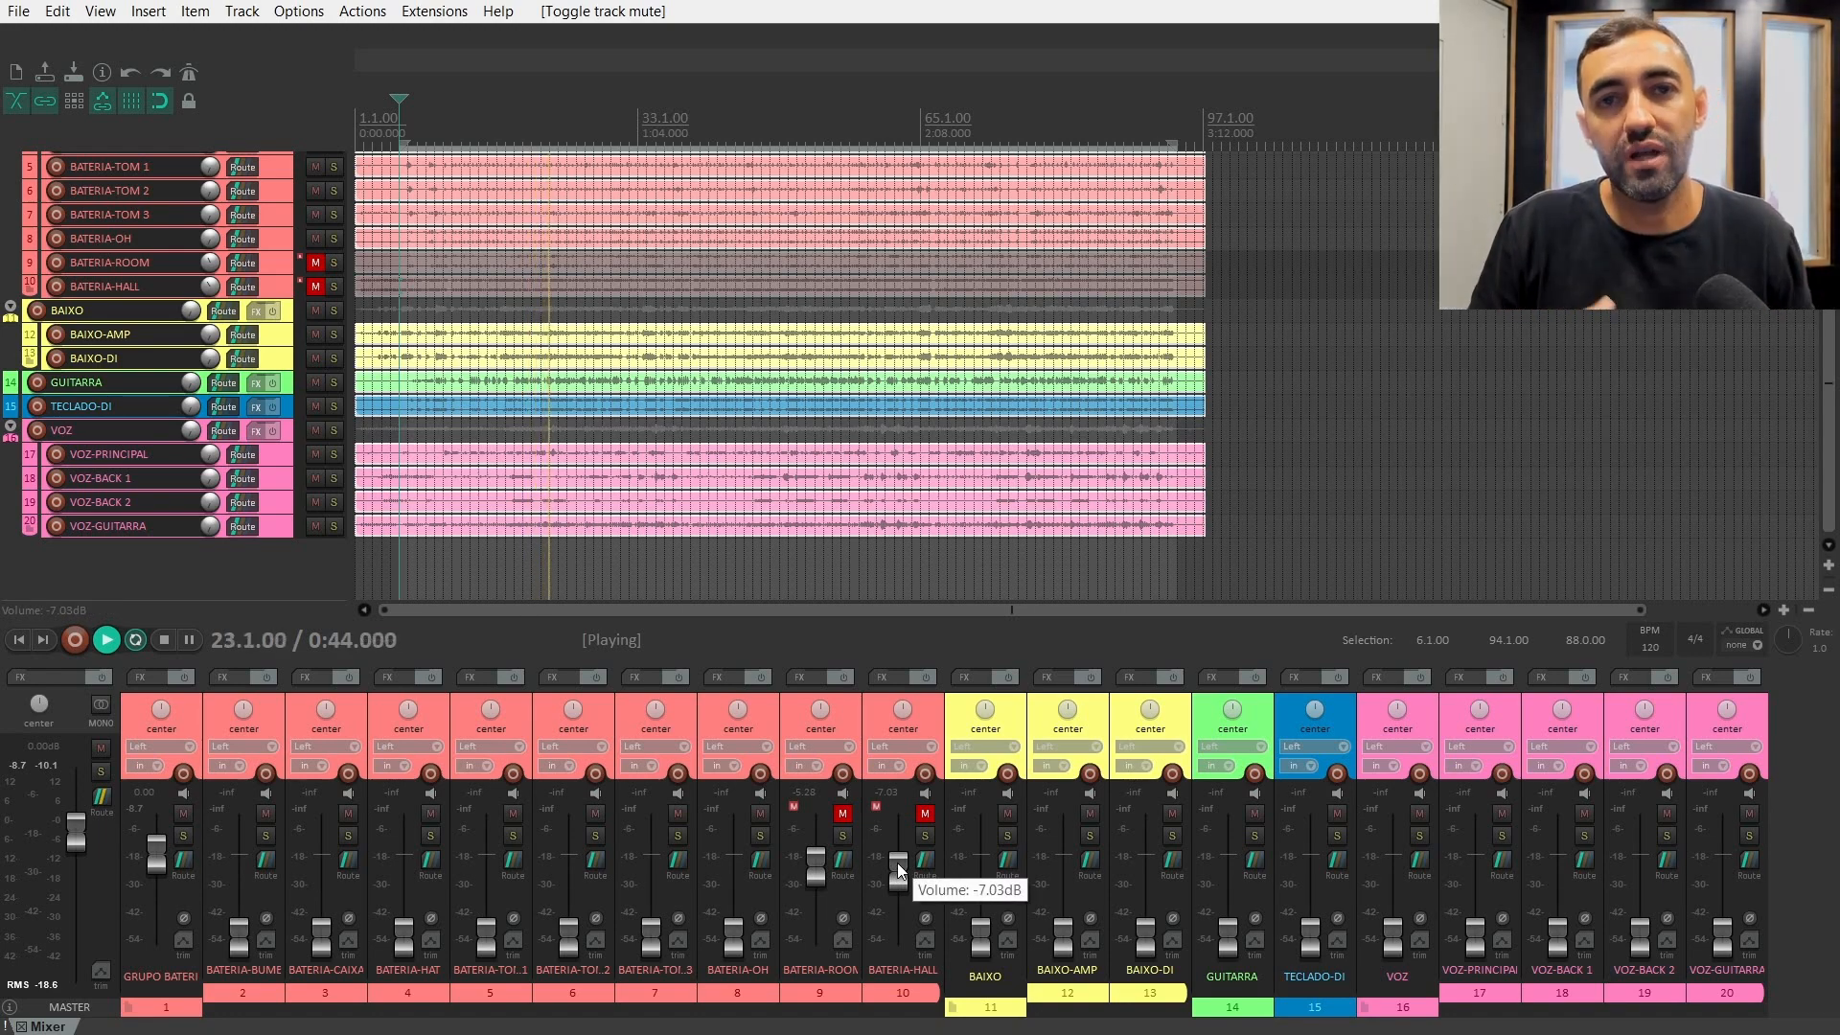
{"action": "left_click", "coordinate": [923, 815], "text": "ctrl+alt"}
{"action": "left_click", "coordinate": [923, 815]}
- Raise BATERIA-OH to about -4.12 dB, BATERIA-BUMBO to -5.79 dB, BATERIA-CAIXA to -2.85 dB and BATERIA-HAT to -9.47 dB during playback
{"action": "left_click_drag", "start_coordinate": [733, 930], "coordinate": [727, 866]}
{"action": "key", "text": "space"}
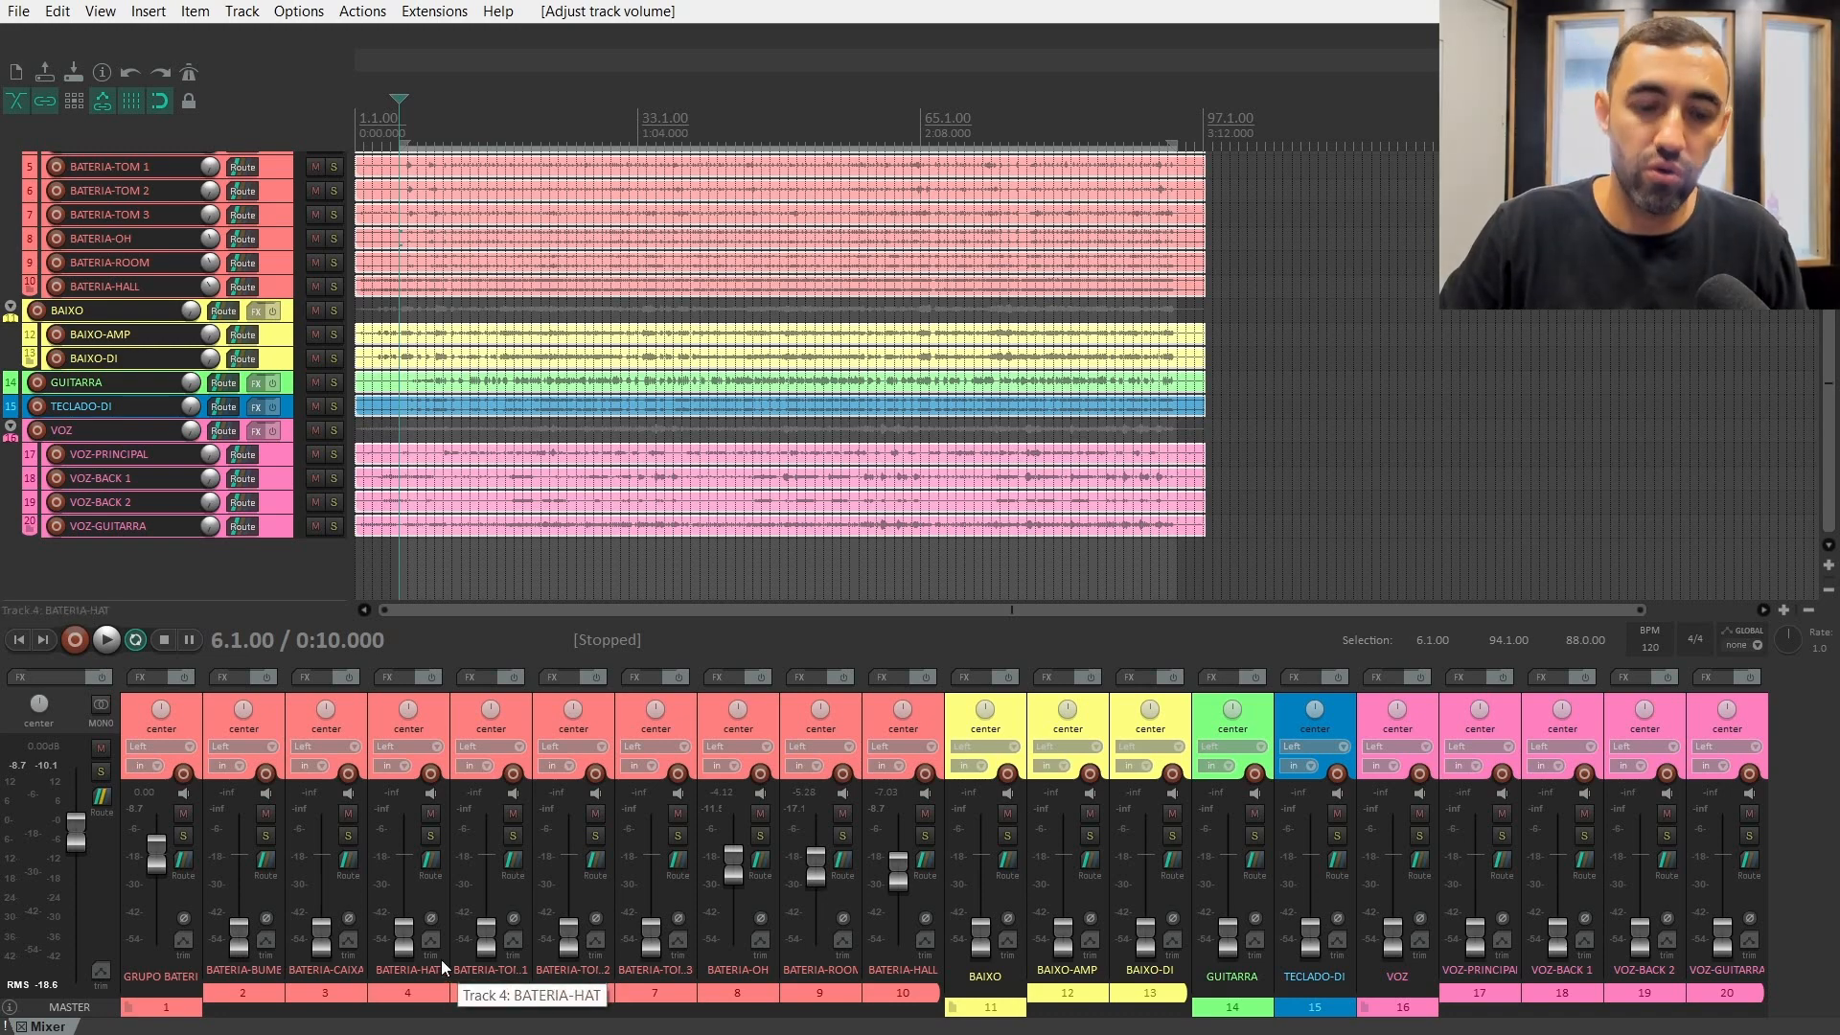
{"action": "key", "text": "space"}
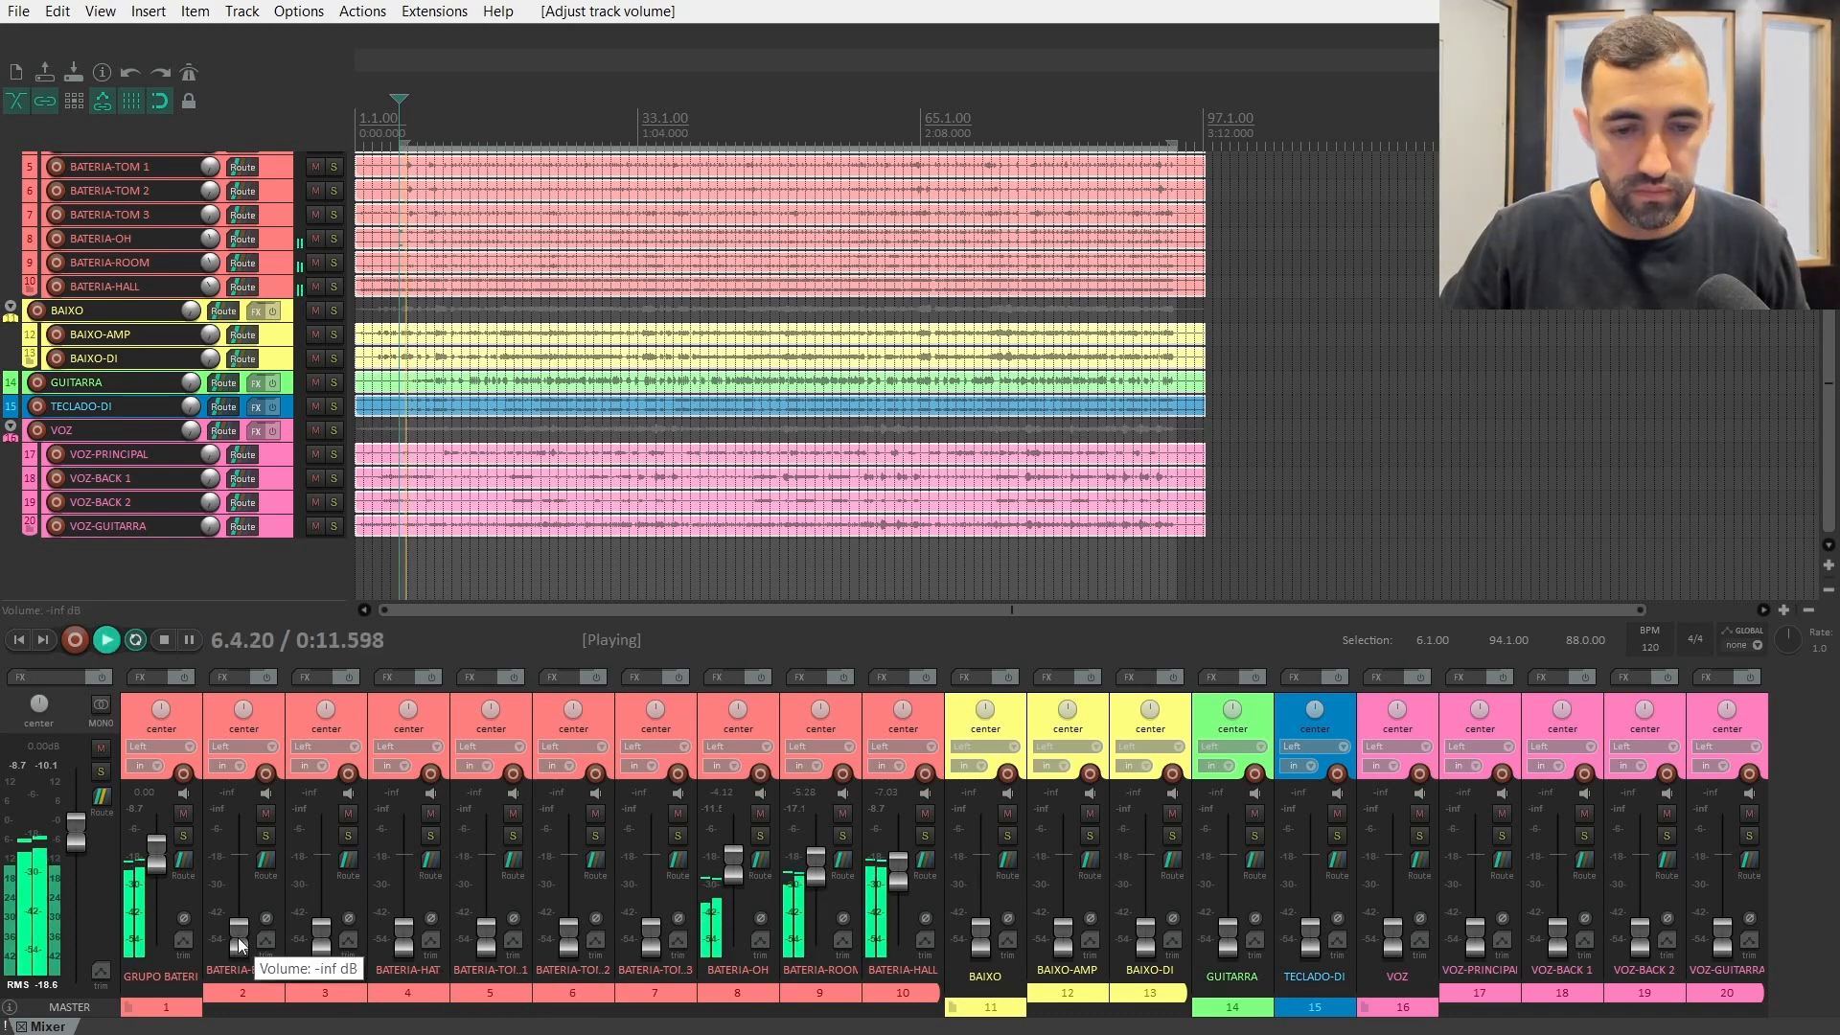
{"action": "left_click_drag", "start_coordinate": [244, 935], "coordinate": [239, 866]}
{"action": "left_click_drag", "start_coordinate": [327, 940], "coordinate": [328, 849]}
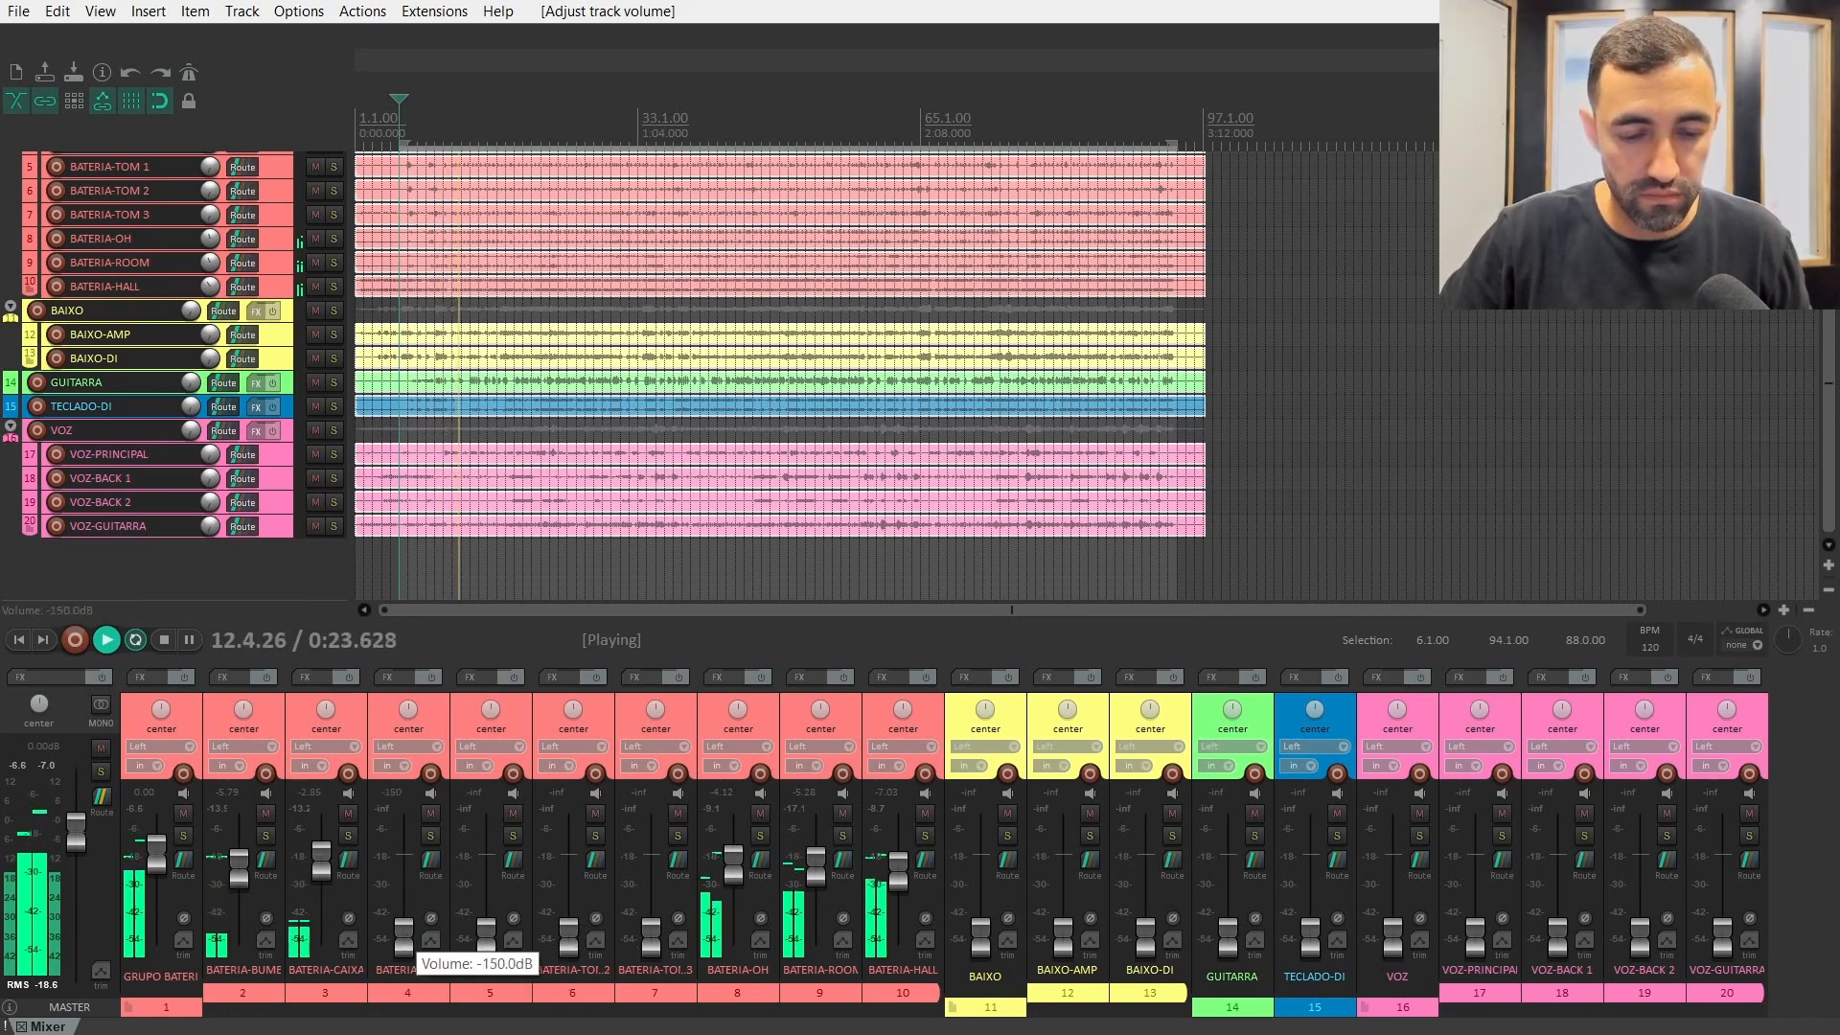
{"action": "left_click_drag", "start_coordinate": [403, 944], "coordinate": [402, 884]}
- Pan BATERIA-HAT to 57%L, check it against the mix by muting, and lower its volume to -10.0 dB
{"action": "key", "text": "ctrl+space"}
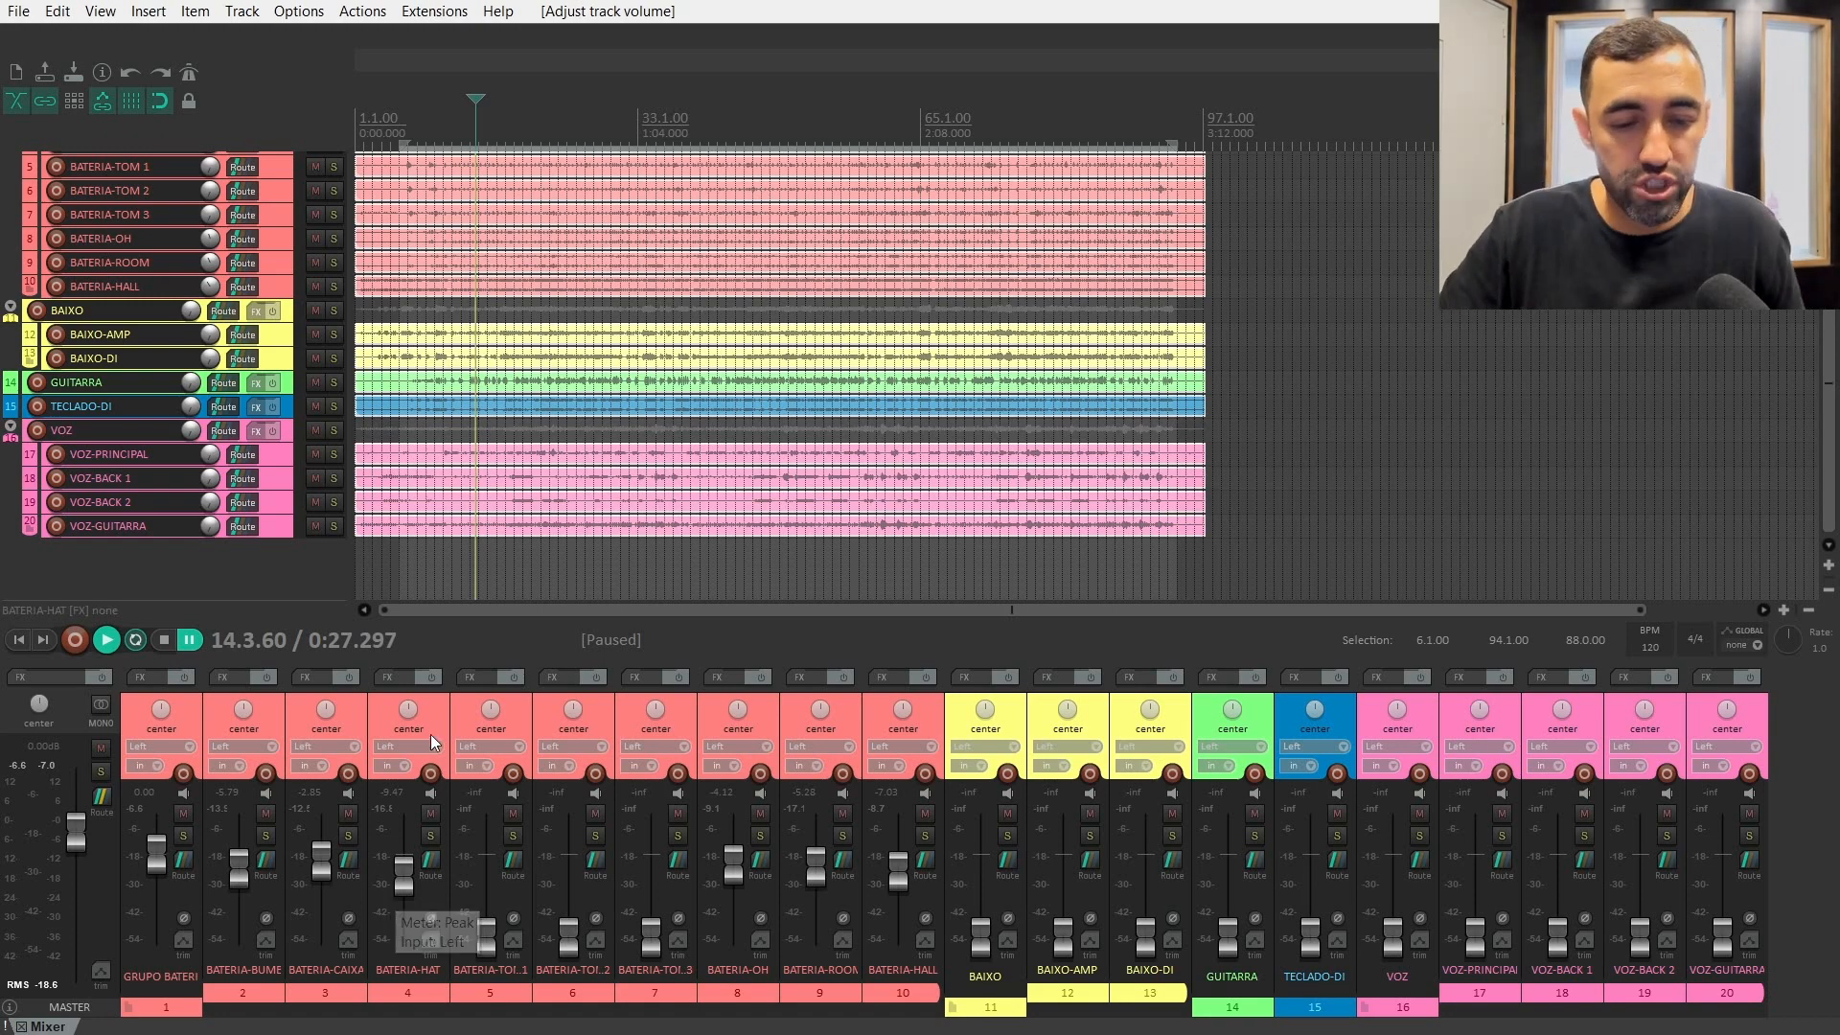
{"action": "left_click_drag", "start_coordinate": [405, 710], "coordinate": [405, 747]}
{"action": "key", "text": "space"}
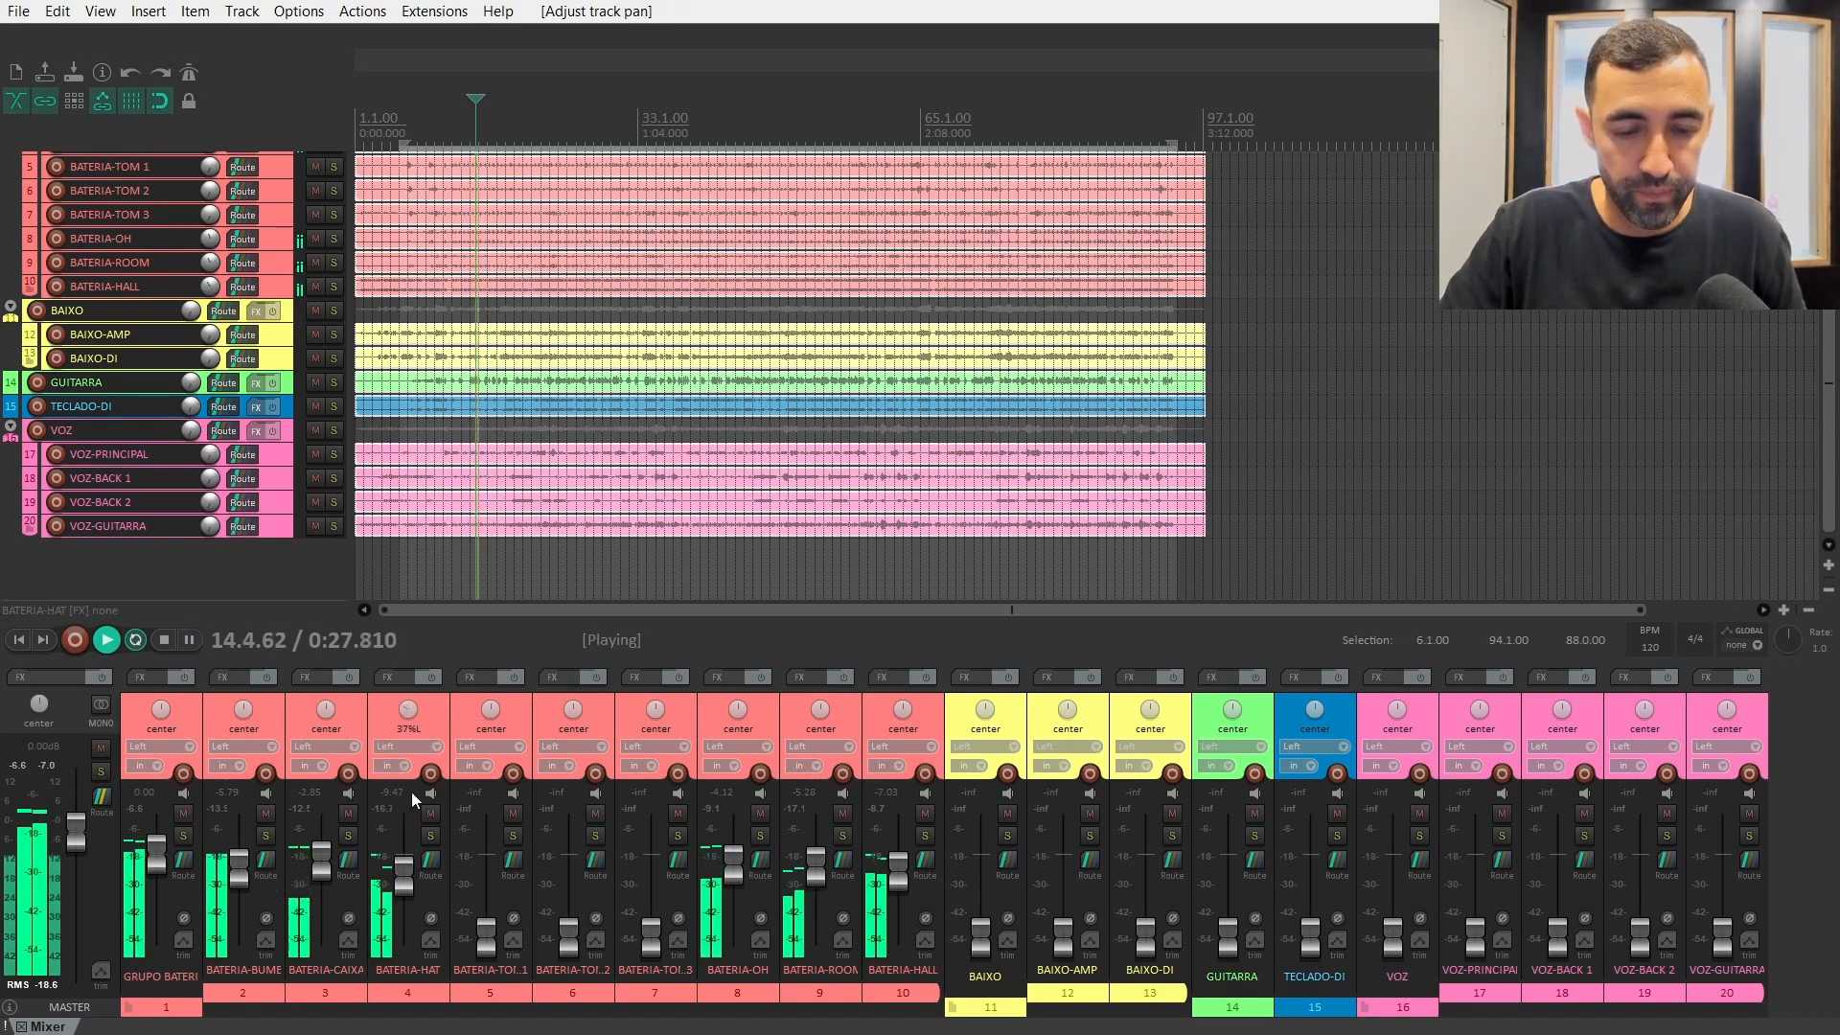
{"action": "left_click_drag", "start_coordinate": [408, 710], "coordinate": [408, 729]}
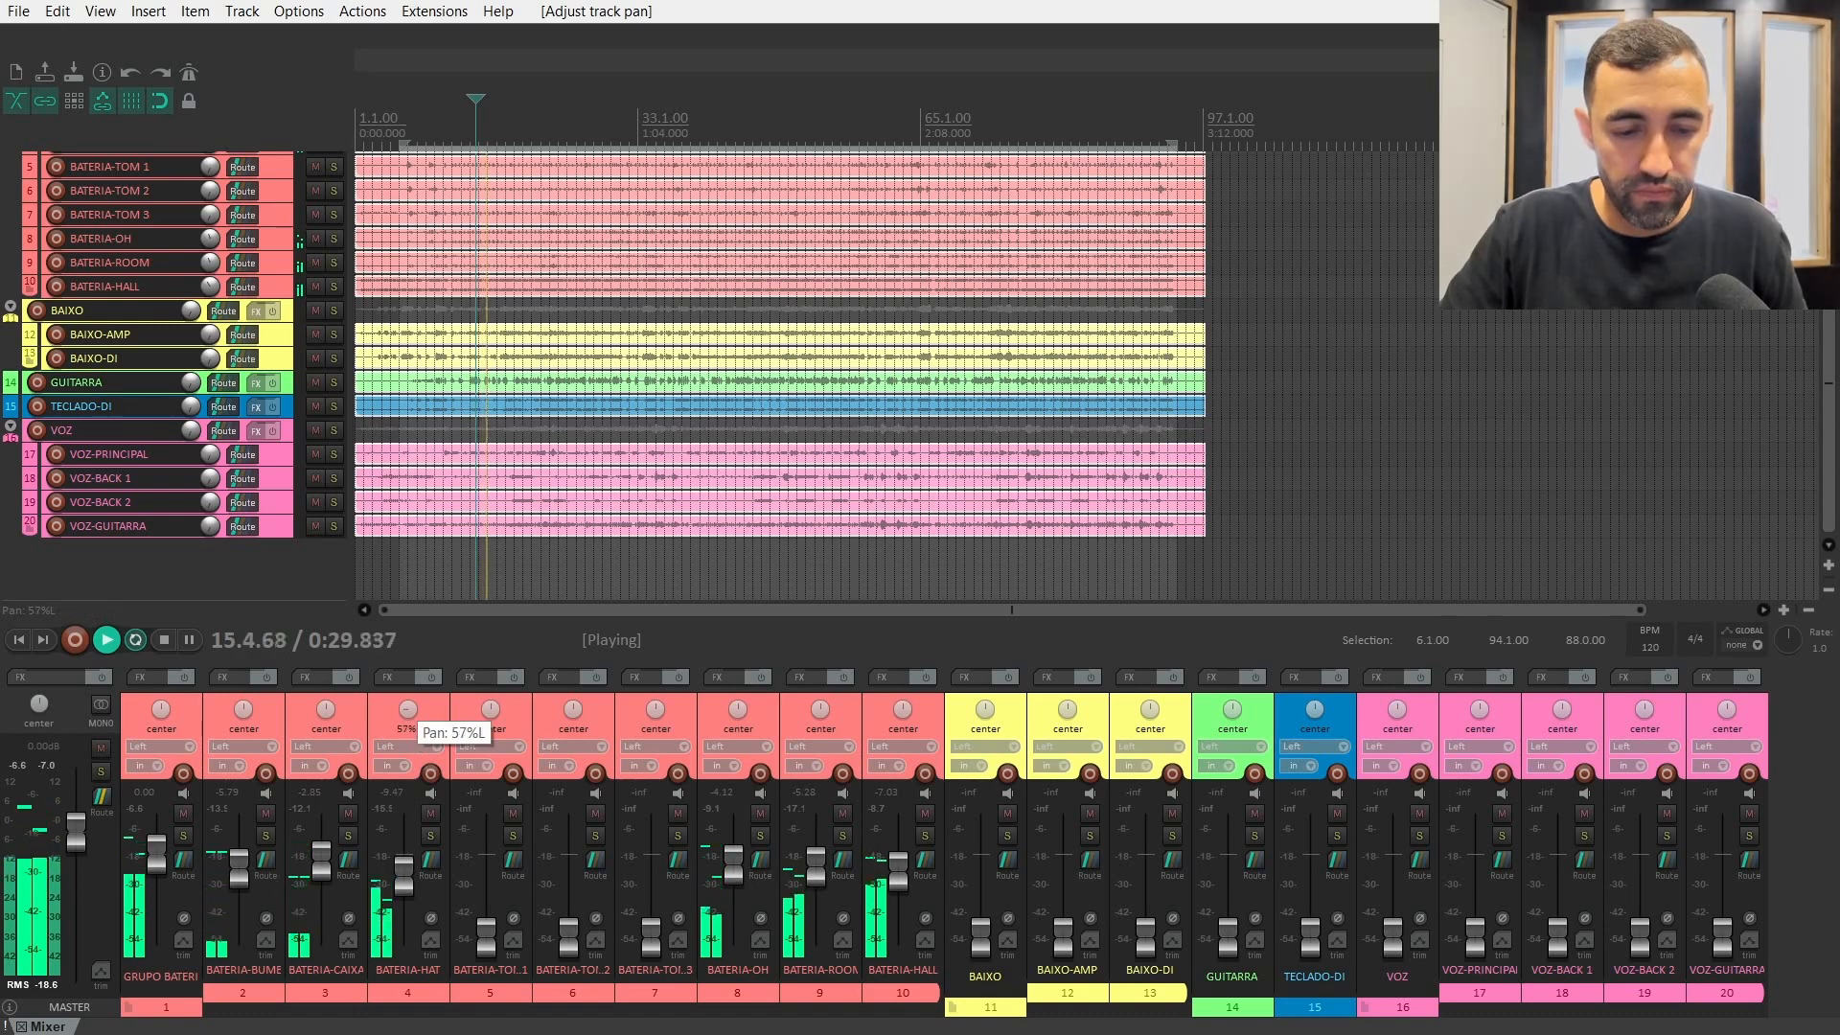
{"action": "left_click", "coordinate": [429, 813]}
{"action": "left_click_drag", "start_coordinate": [405, 862], "coordinate": [404, 866]}
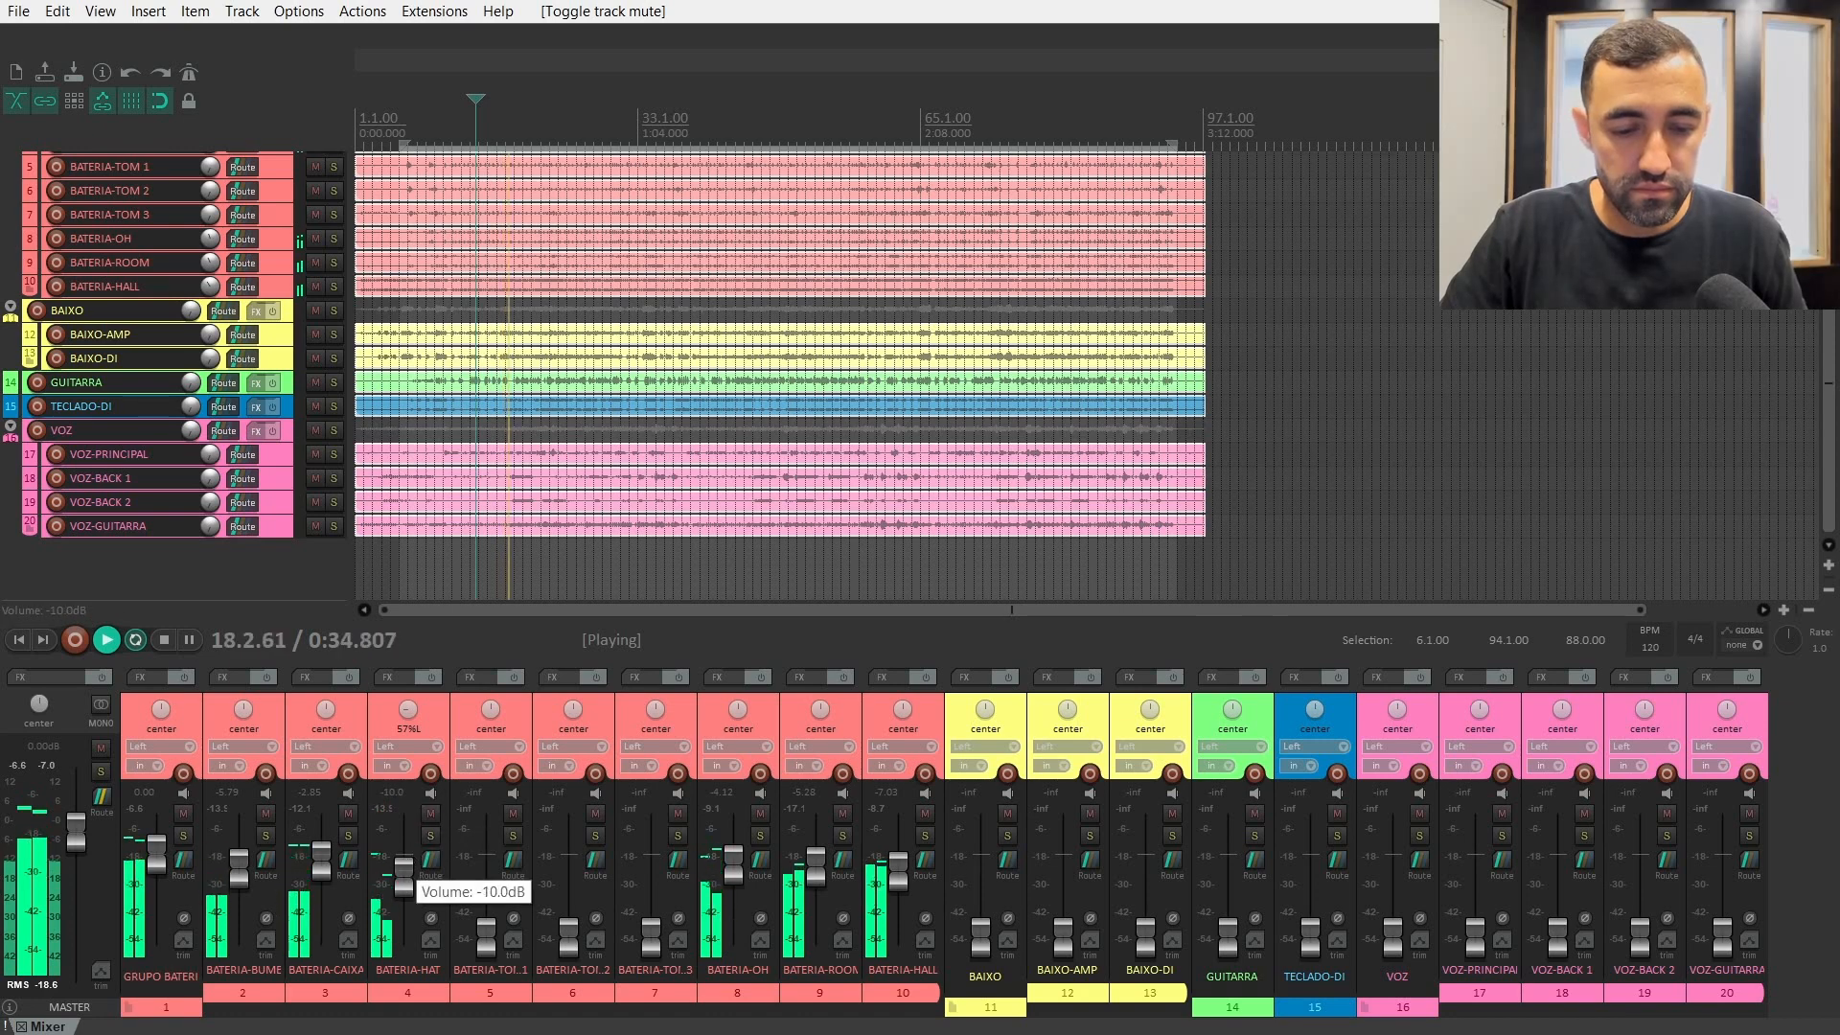
- Raise BATERIA-TOM 1, TOM 2 and TOM 3 together to about -2.94 dB and lower BATERIA-HAT to -11.5 dB
{"action": "left_click", "coordinate": [524, 715]}
{"action": "left_click", "coordinate": [651, 944], "text": "shift"}
{"action": "left_click_drag", "start_coordinate": [651, 944], "coordinate": [404, 885]}
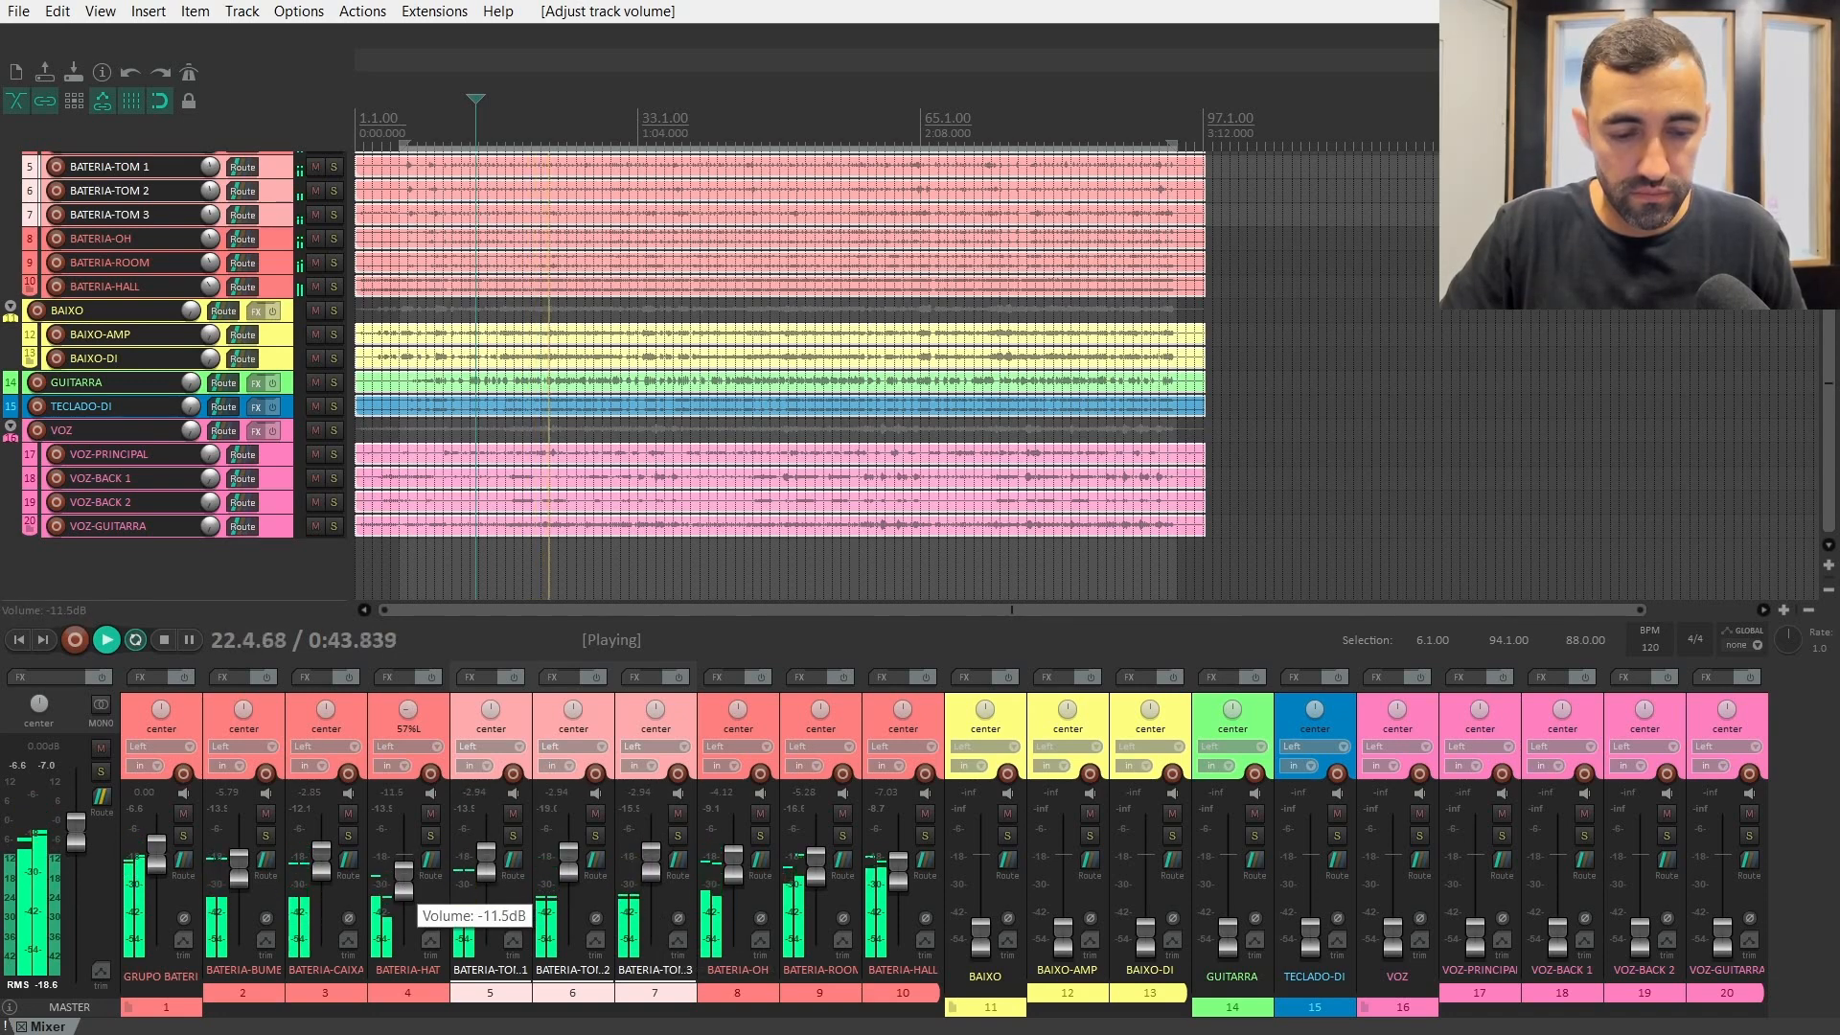
- Set BATERIA-BUMBO to -5.12 dB, BATERIA-HALL to -9.97 dB, BATERIA-OH to about -1.55 dB and BATERIA-ROOM to -6.41 dB, and pause playback
{"action": "left_click_drag", "start_coordinate": [239, 867], "coordinate": [240, 866]}
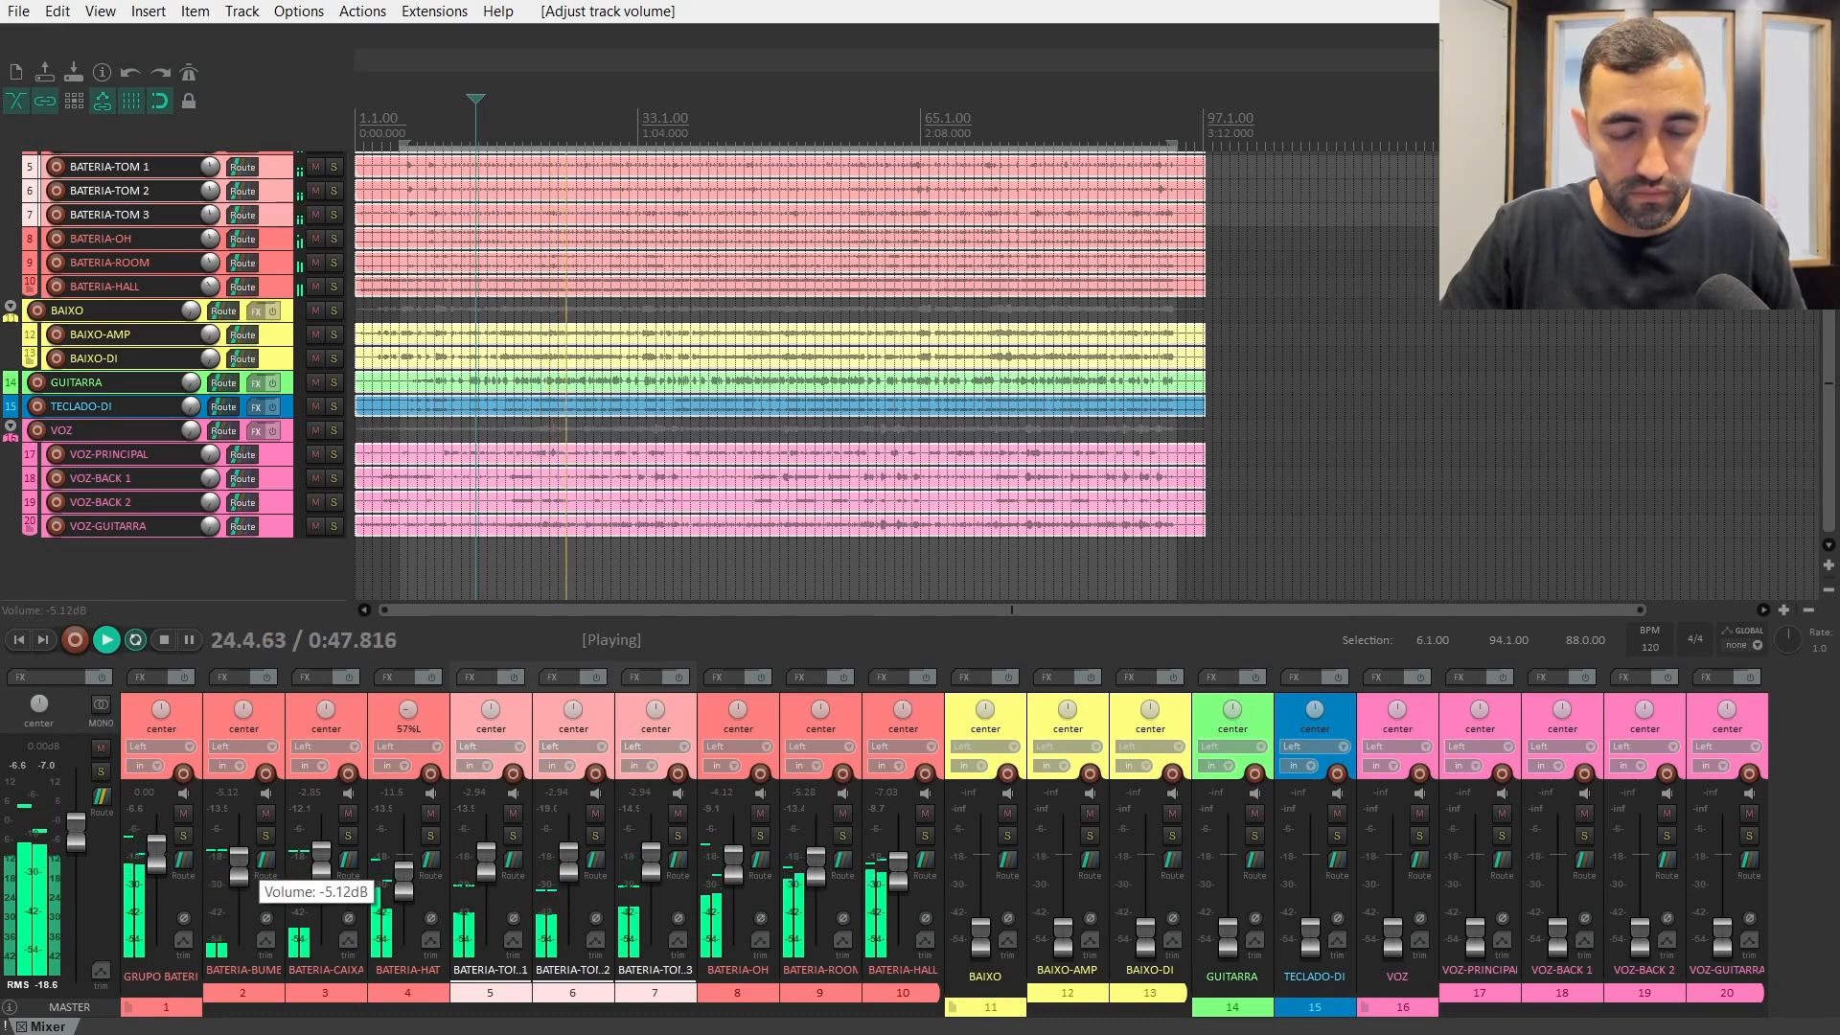
{"action": "left_click_drag", "start_coordinate": [883, 862], "coordinate": [882, 870]}
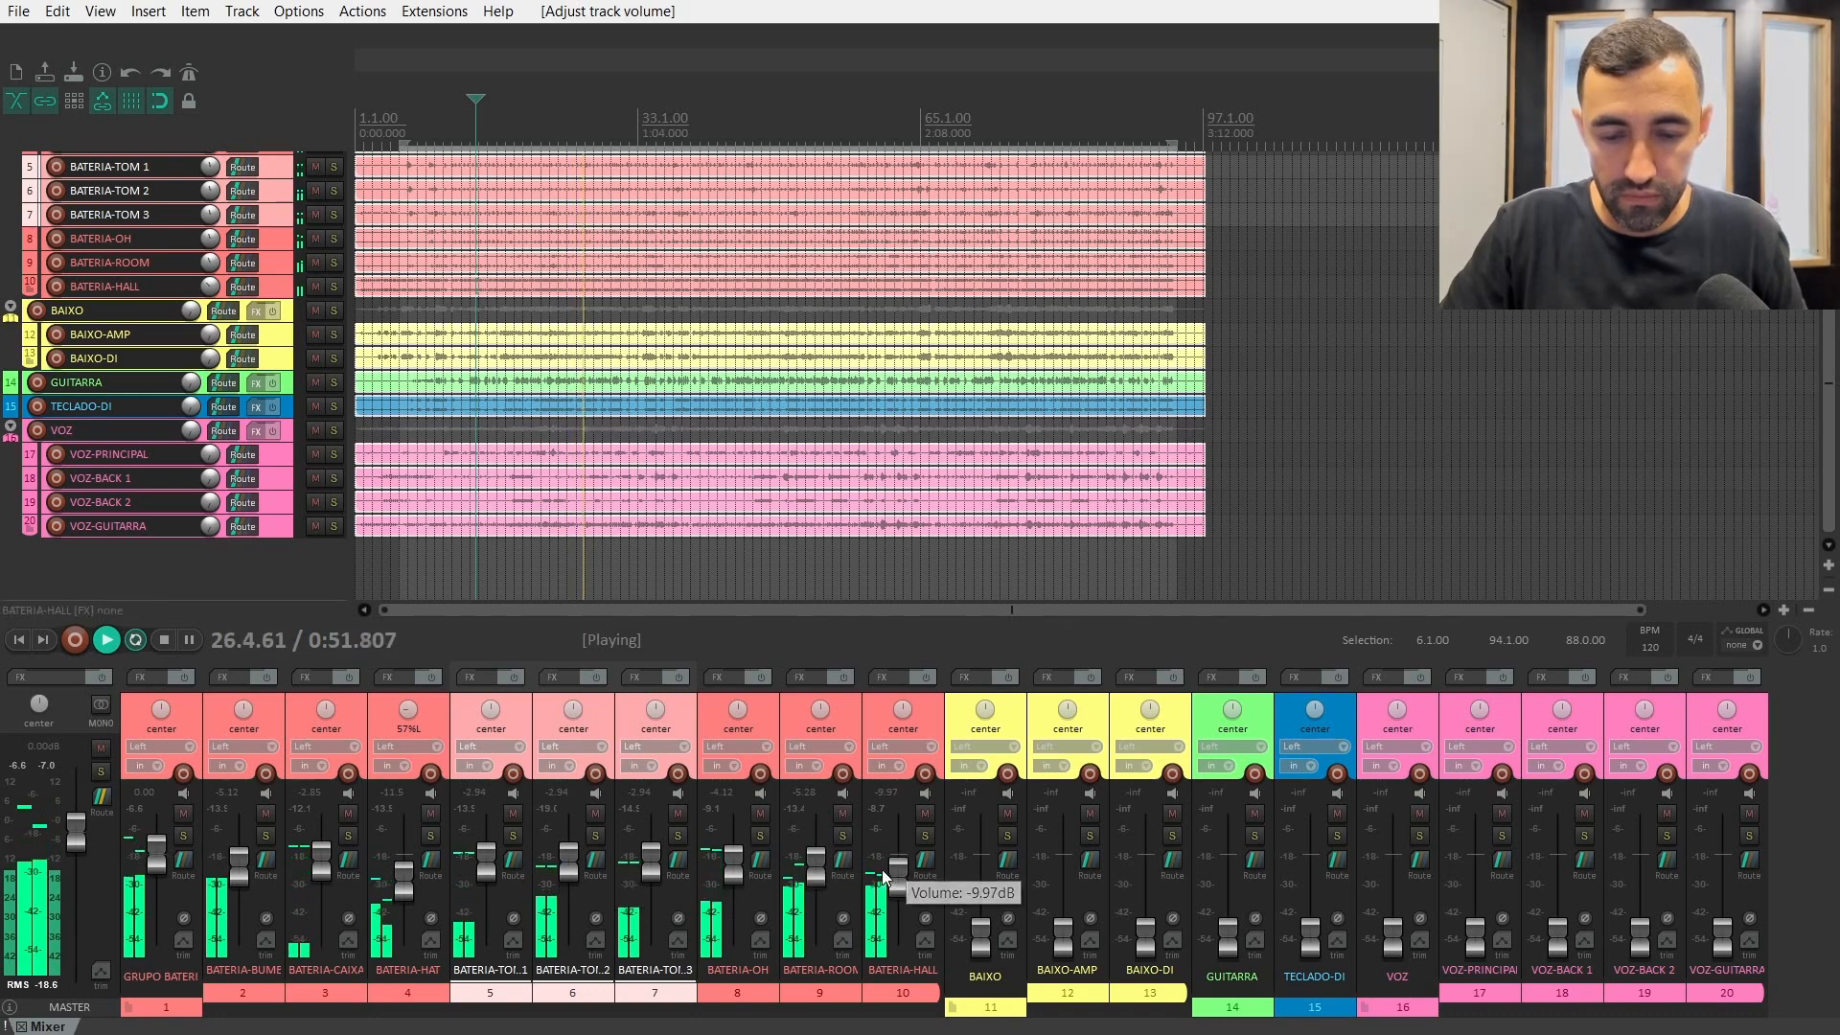
{"action": "double_click", "coordinate": [730, 876]}
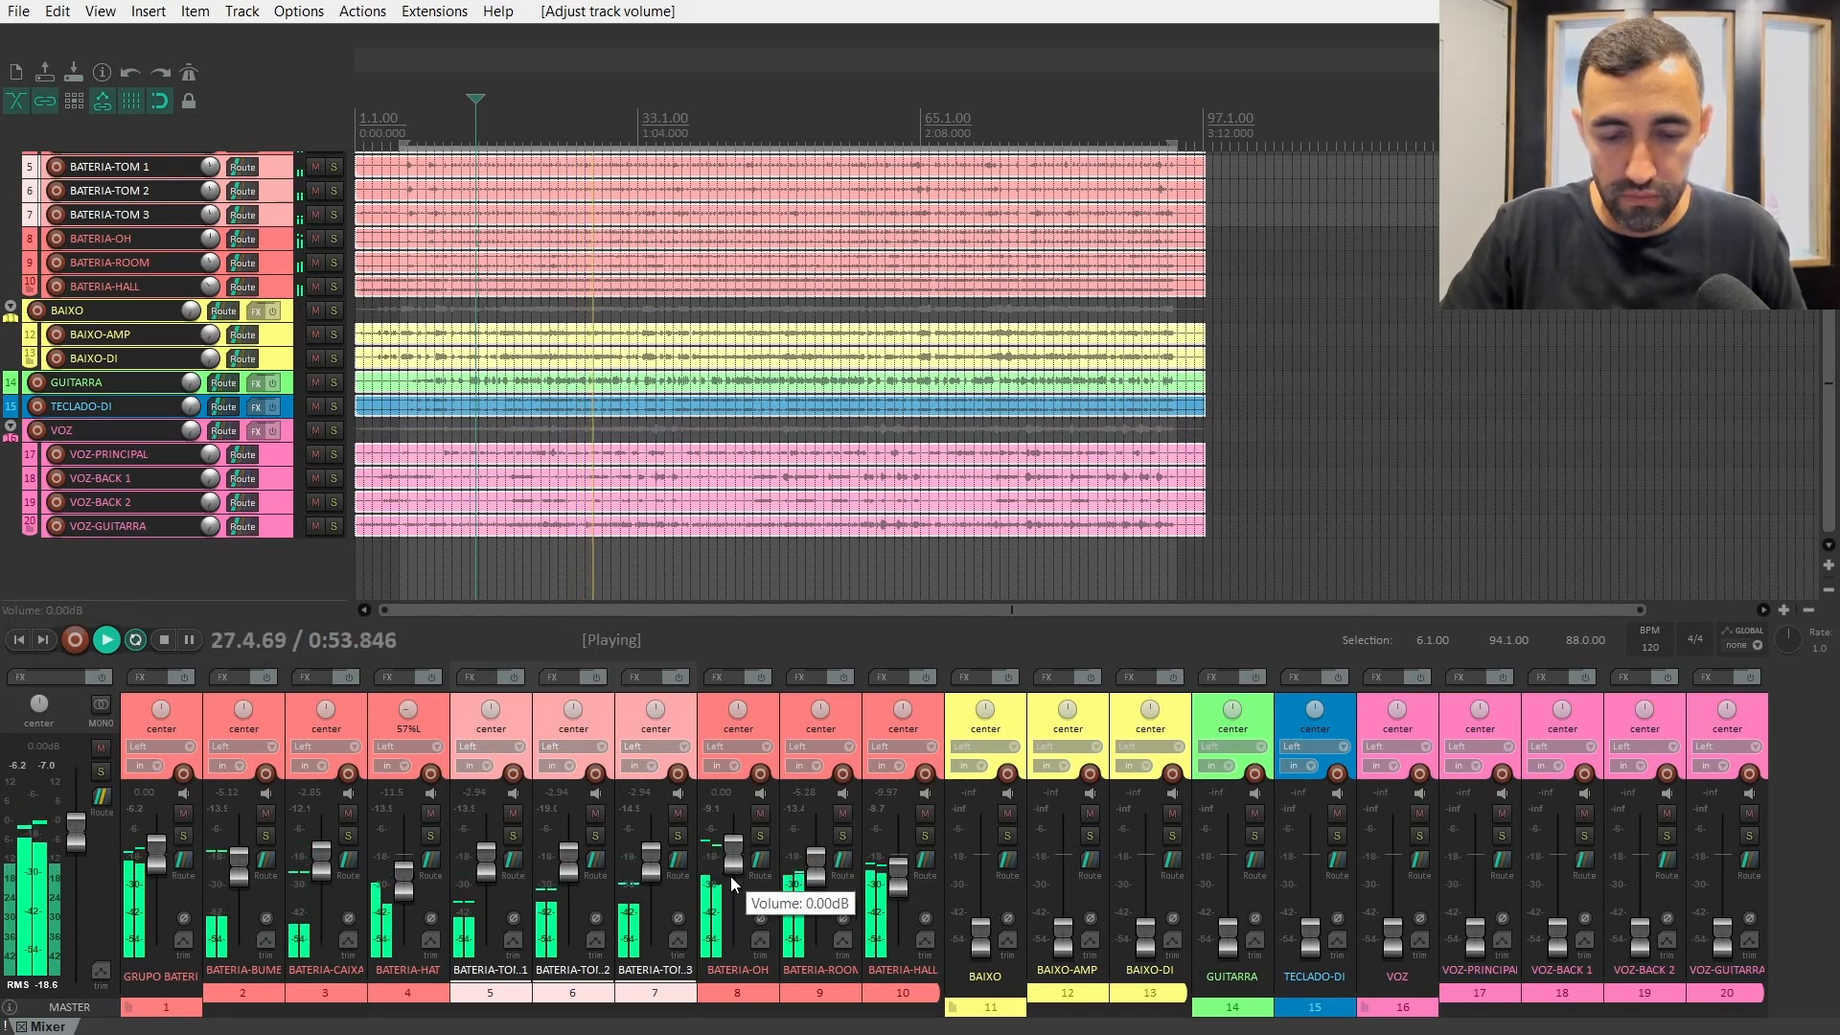
{"action": "left_click_drag", "start_coordinate": [730, 876], "coordinate": [815, 878]}
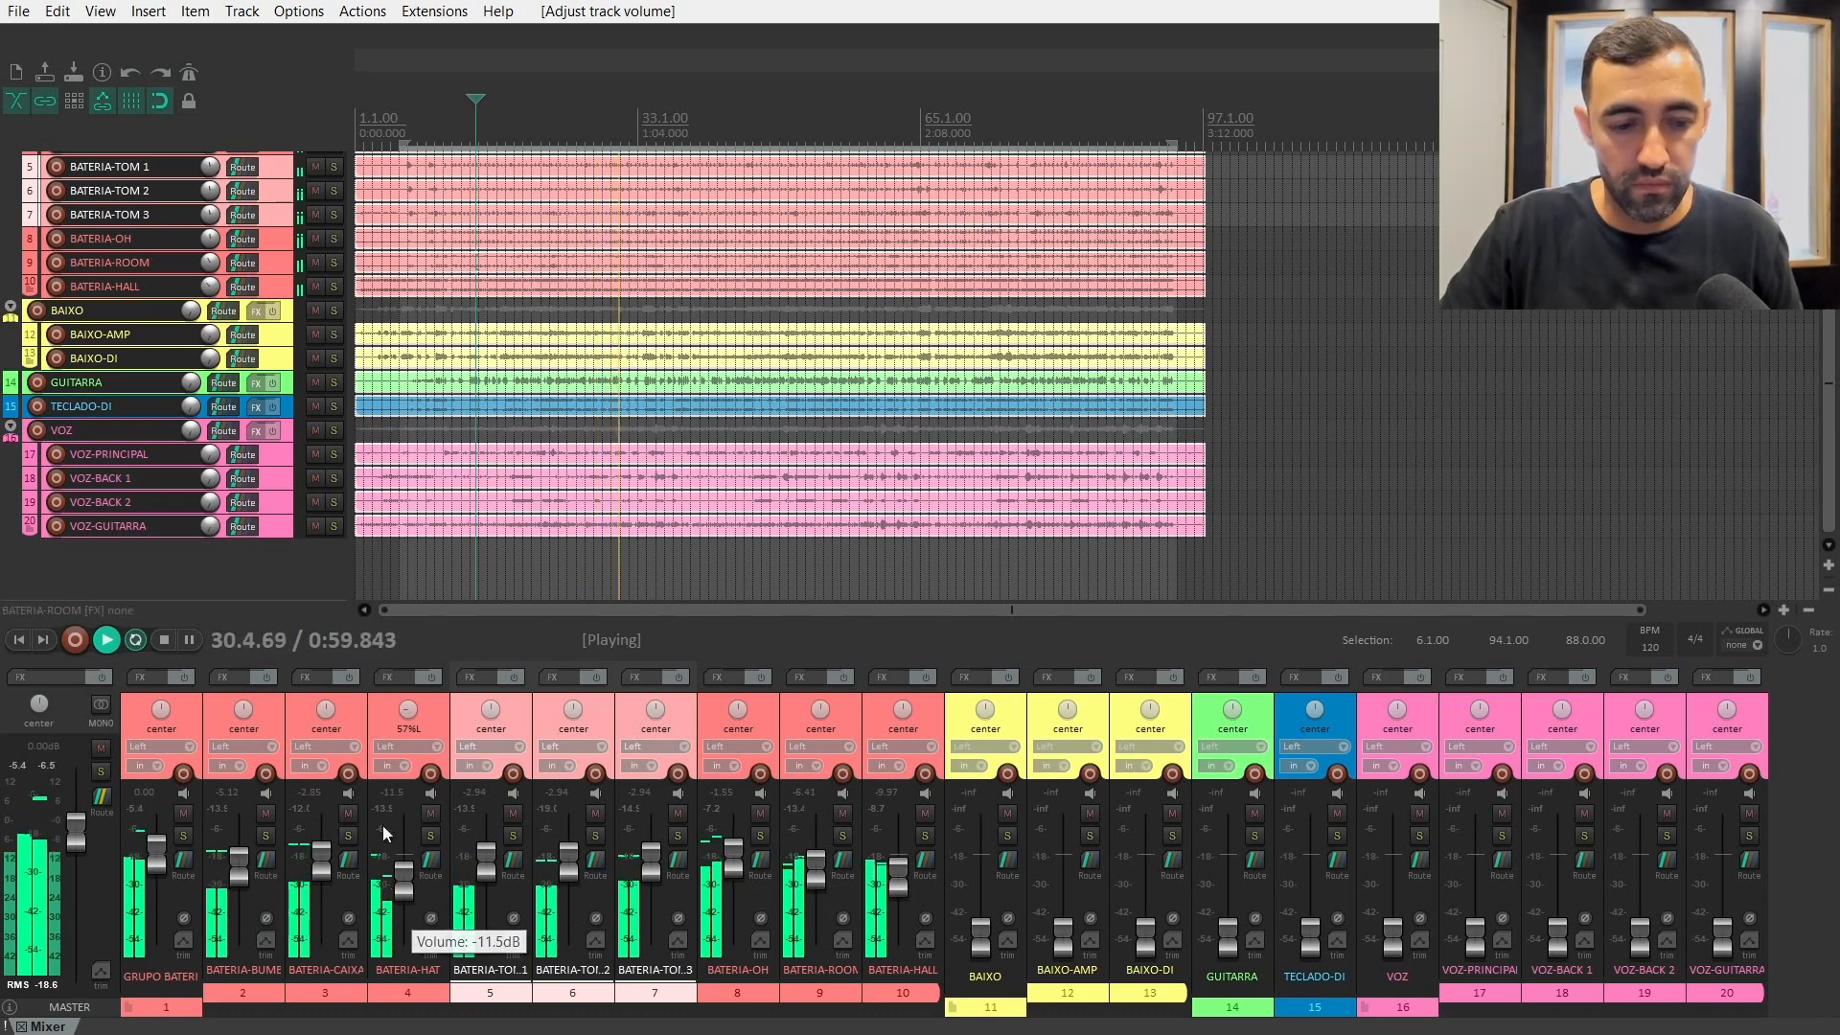
{"action": "key", "text": "ctrl+space"}
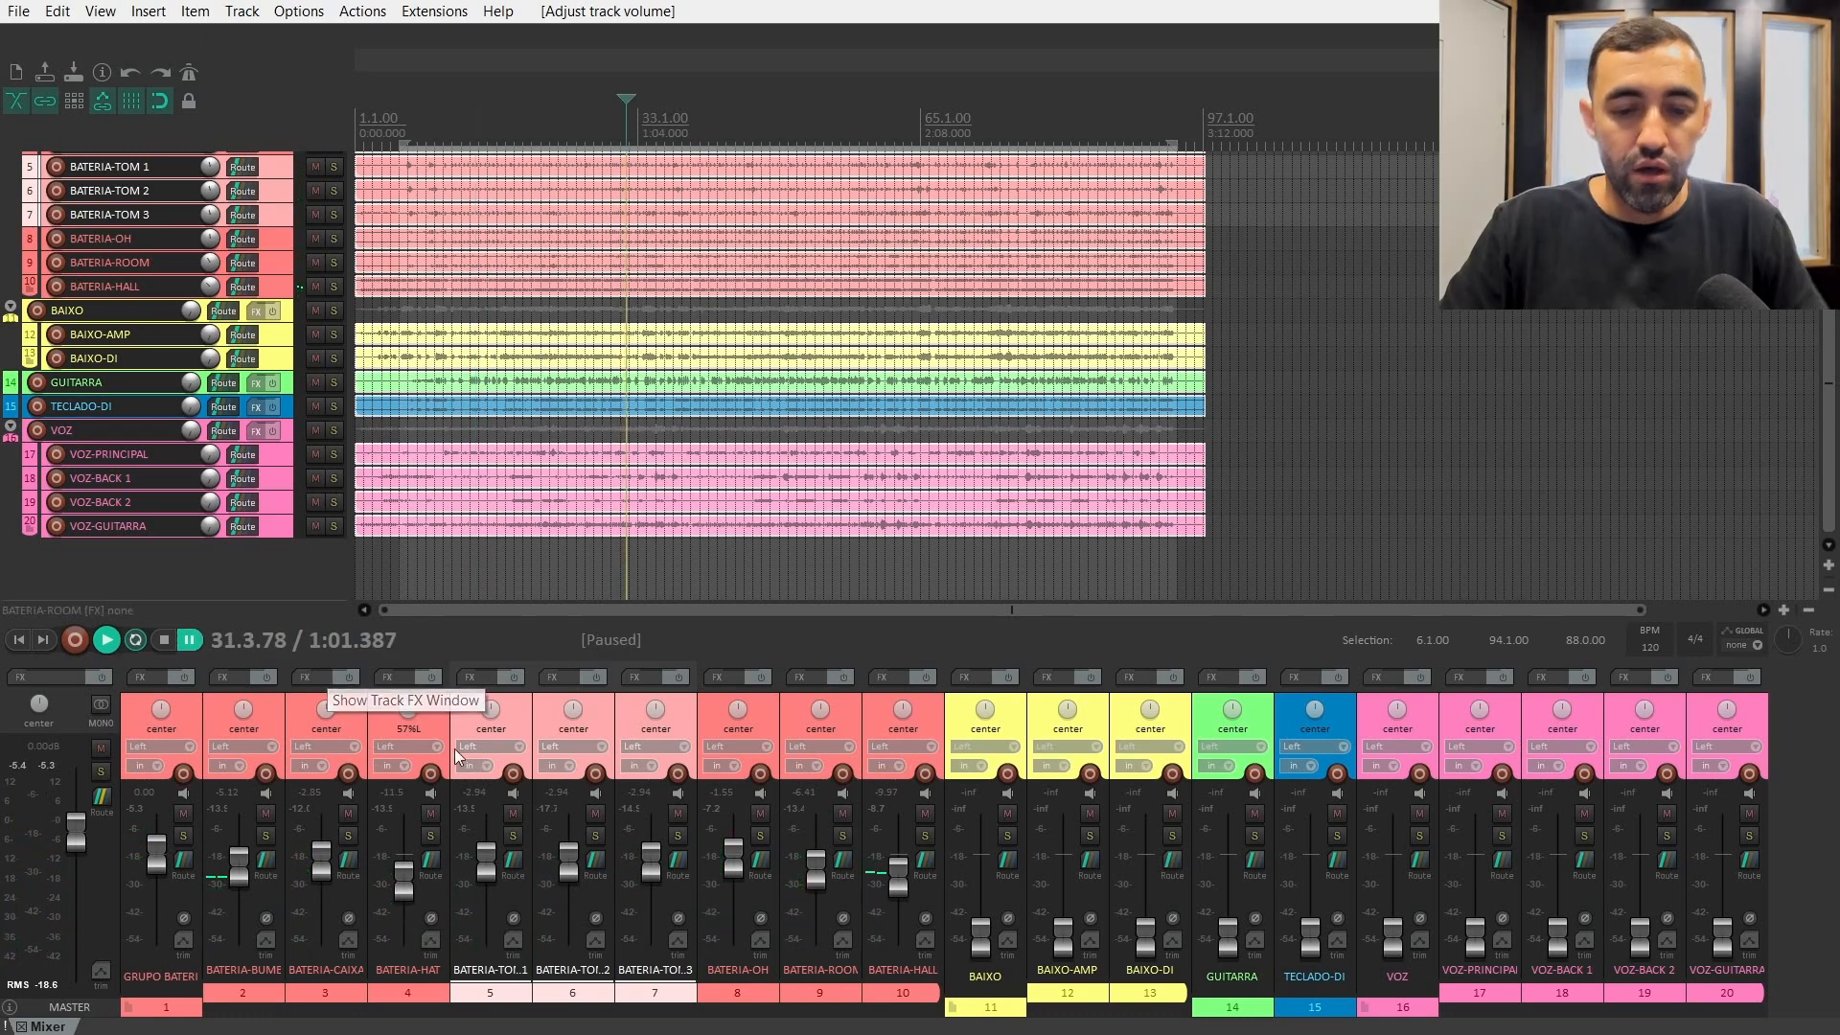
- Pan BATERIA-TOM 1 to 80%L and BATERIA-TOM 3 to 80%R, and resume playback
{"action": "left_click", "coordinate": [529, 720]}
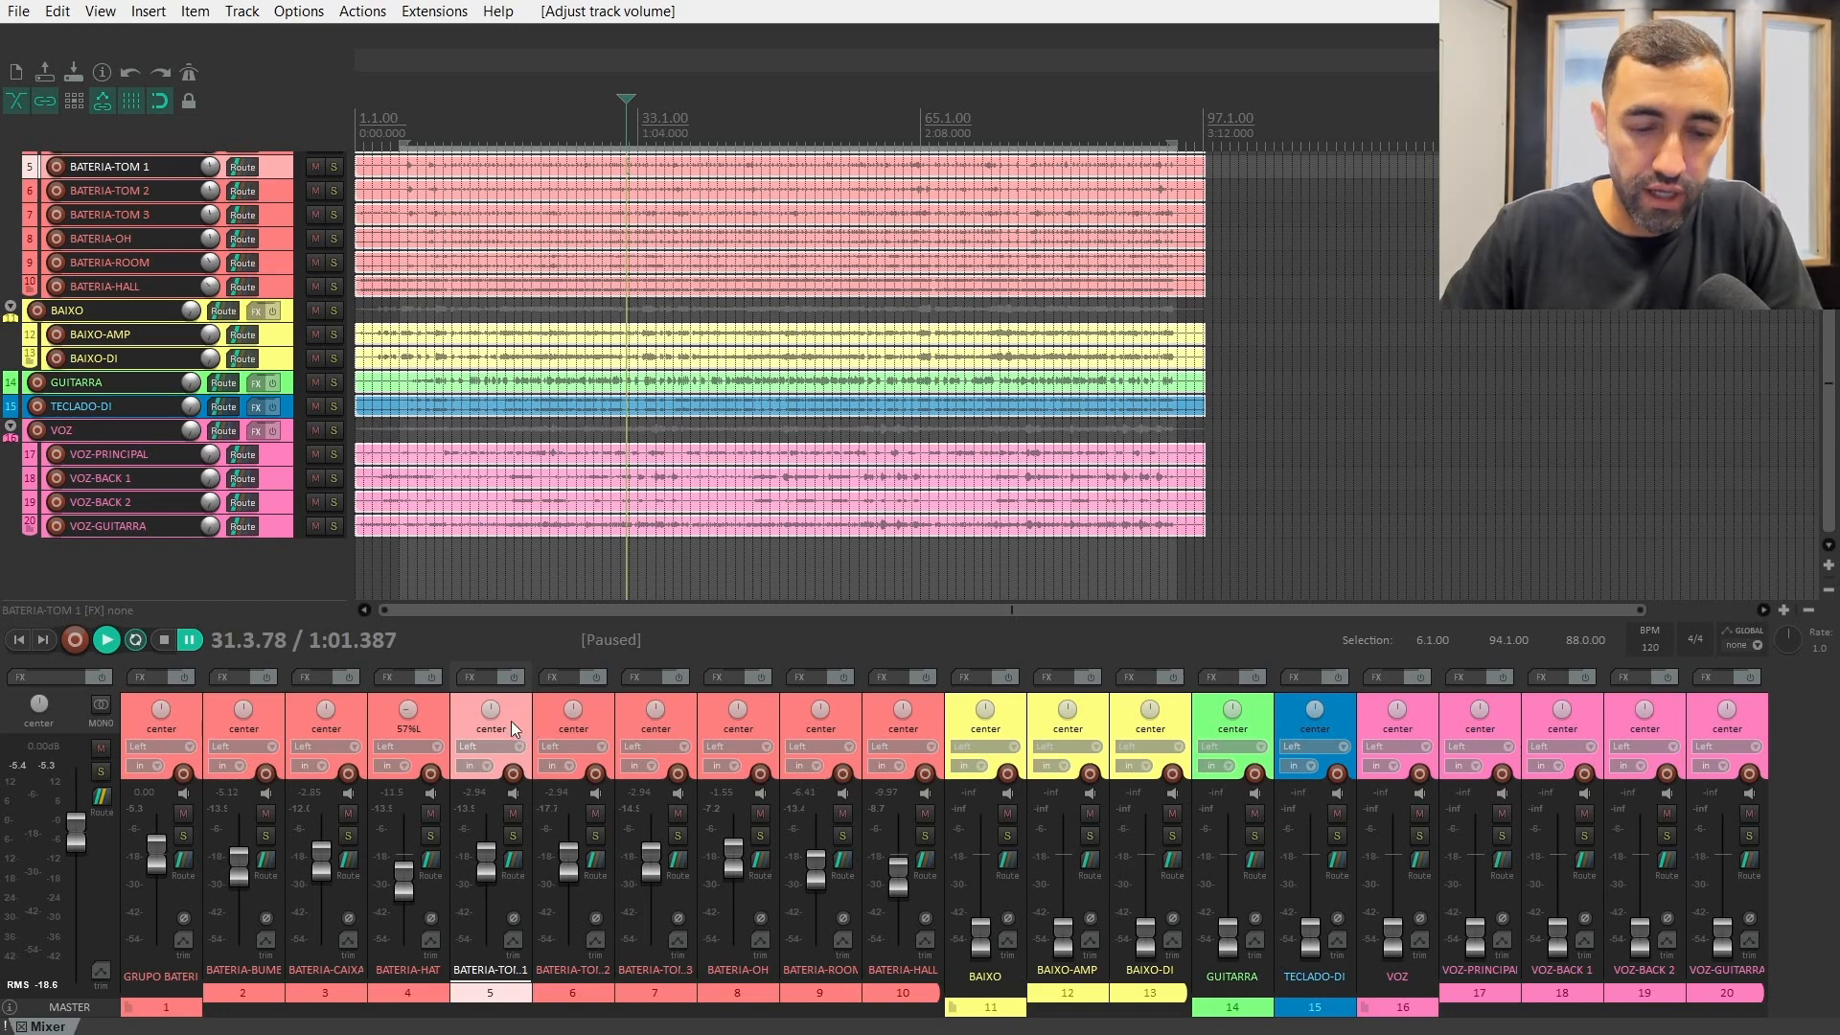
{"action": "left_click_drag", "start_coordinate": [489, 709], "coordinate": [456, 721]}
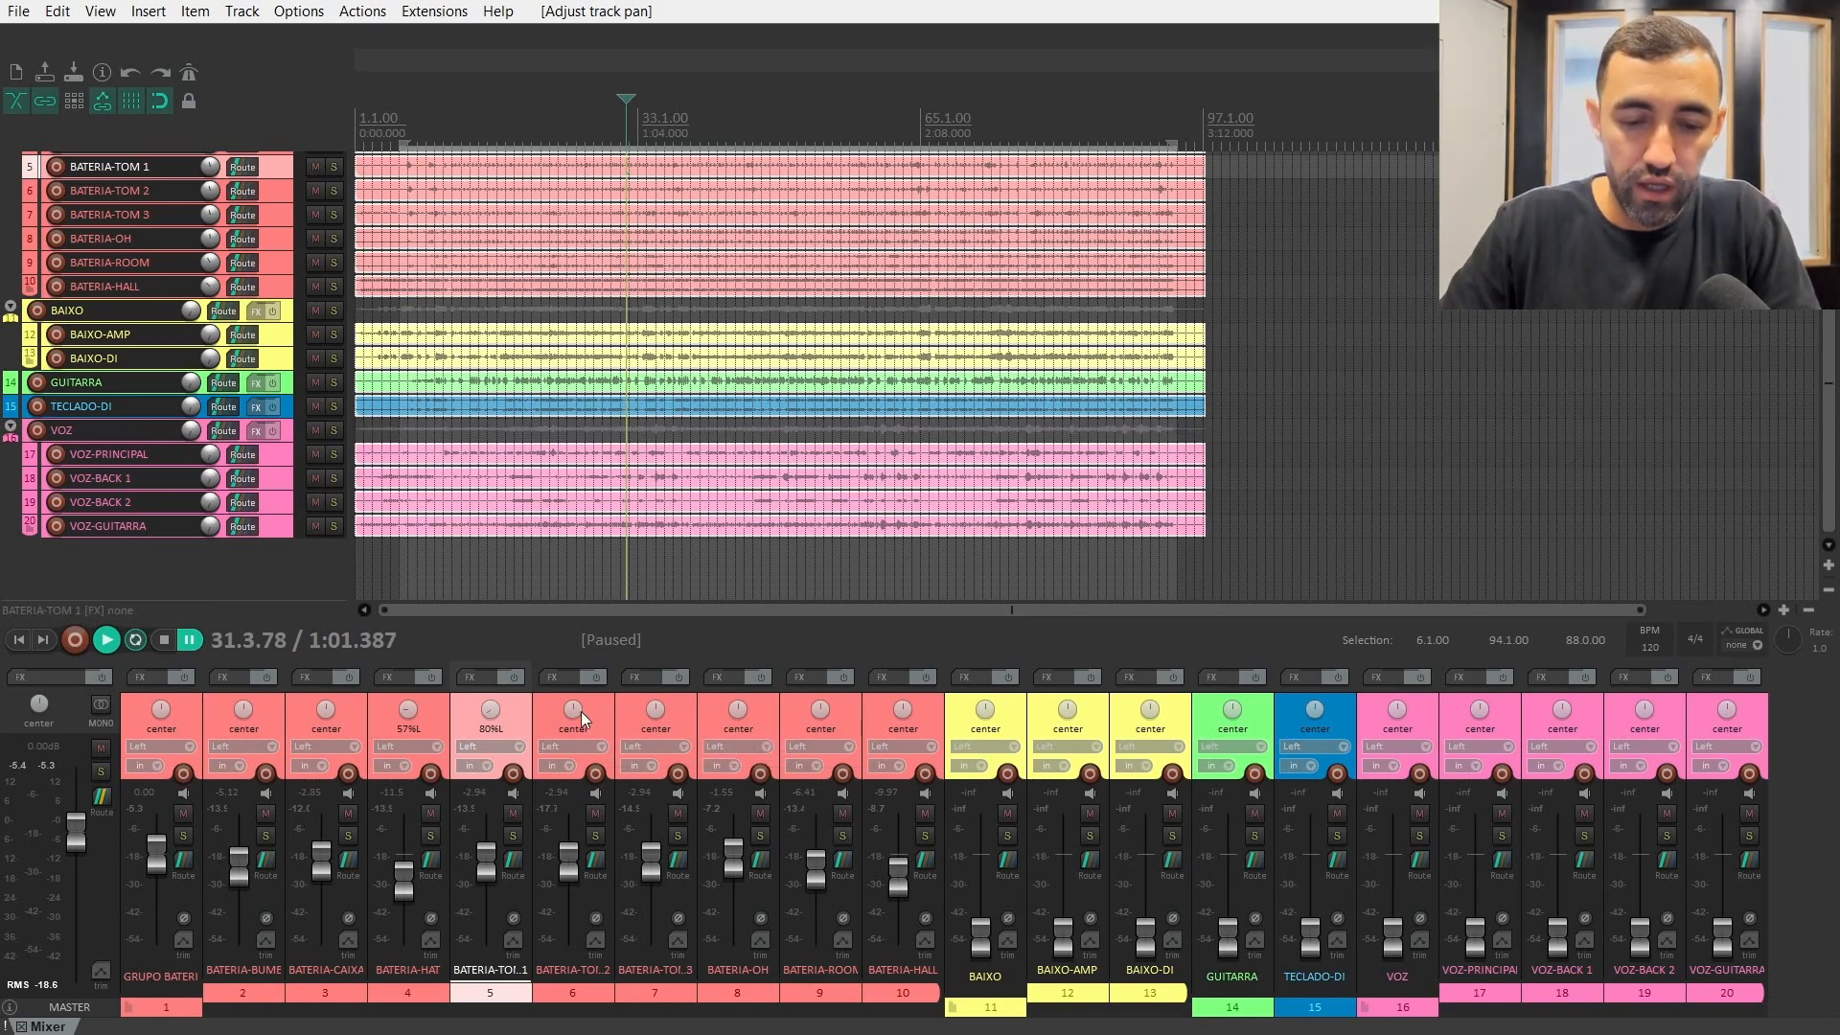
{"action": "left_click_drag", "start_coordinate": [654, 710], "coordinate": [654, 658]}
{"action": "key", "text": "space"}
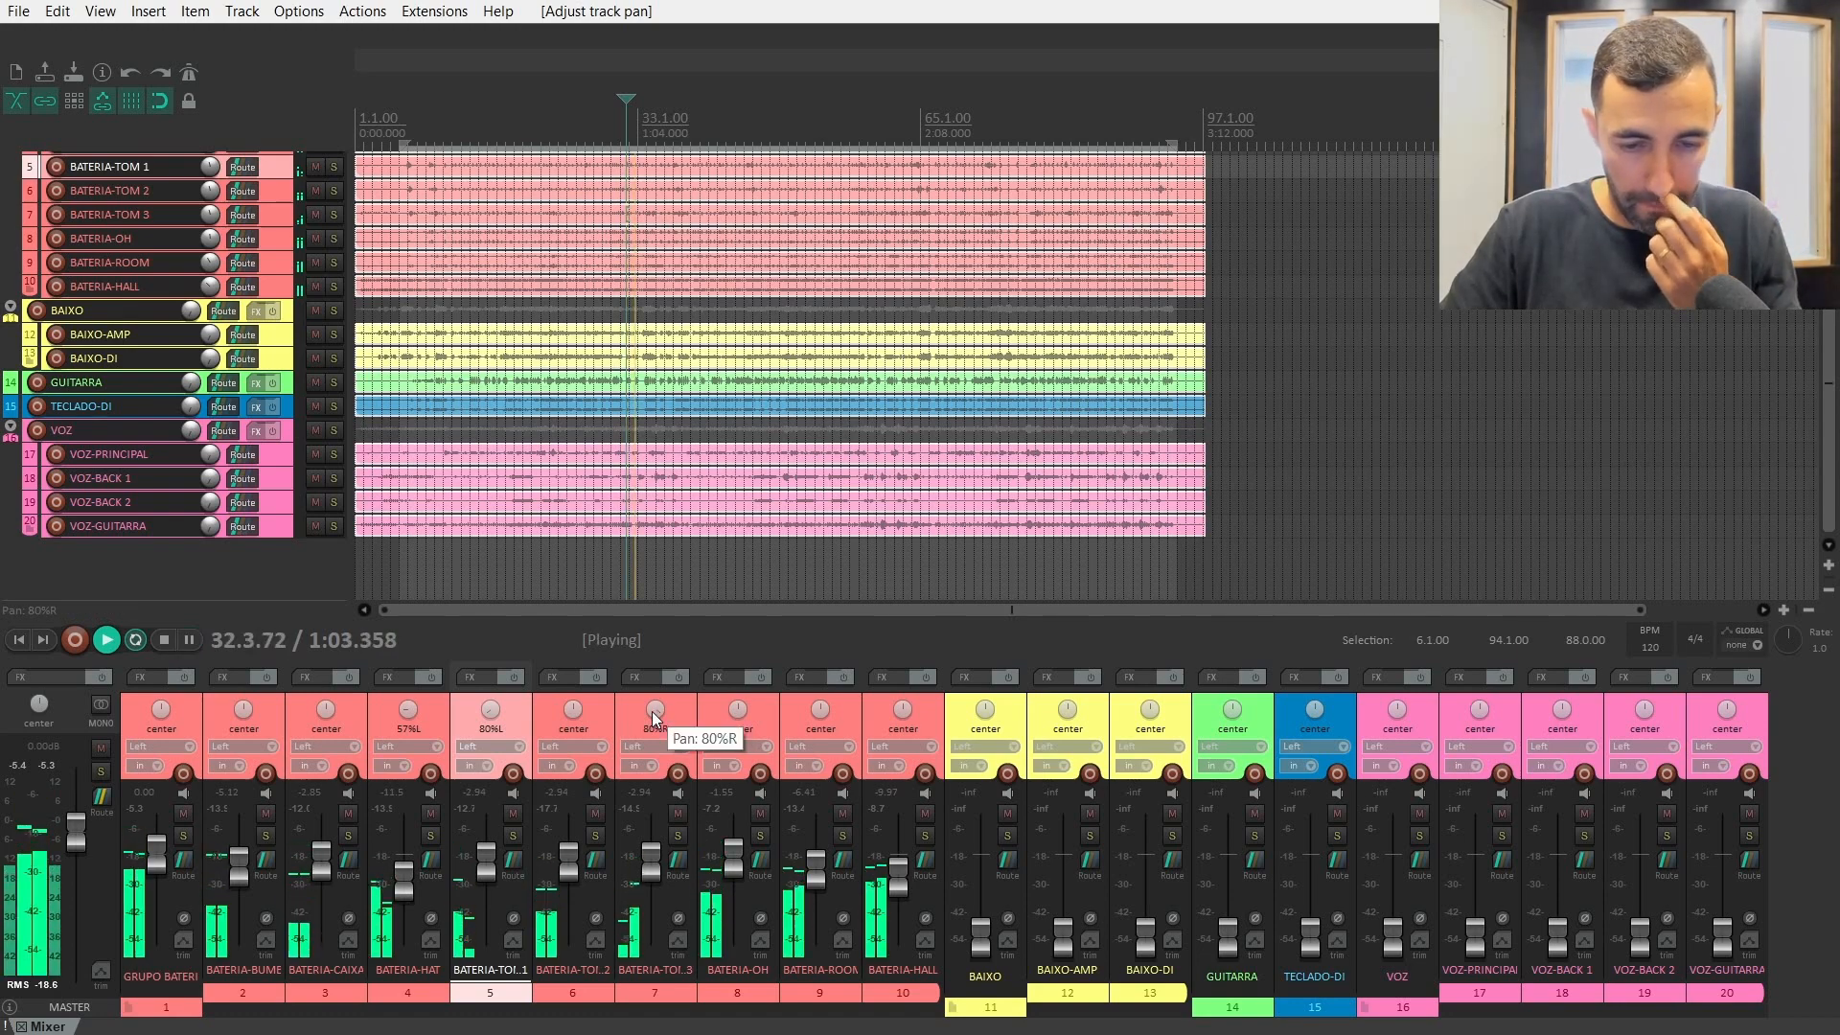
- Set BATERIA-TOM 1 to about -2.22 dB, TOM 2 to -4.57 dB and TOM 3 to about -2.36 dB, replaying the passage to check them
{"action": "left_click_drag", "start_coordinate": [569, 858], "coordinate": [648, 866]}
{"action": "left_click_drag", "start_coordinate": [487, 868], "coordinate": [566, 872]}
{"action": "key", "text": "space"}
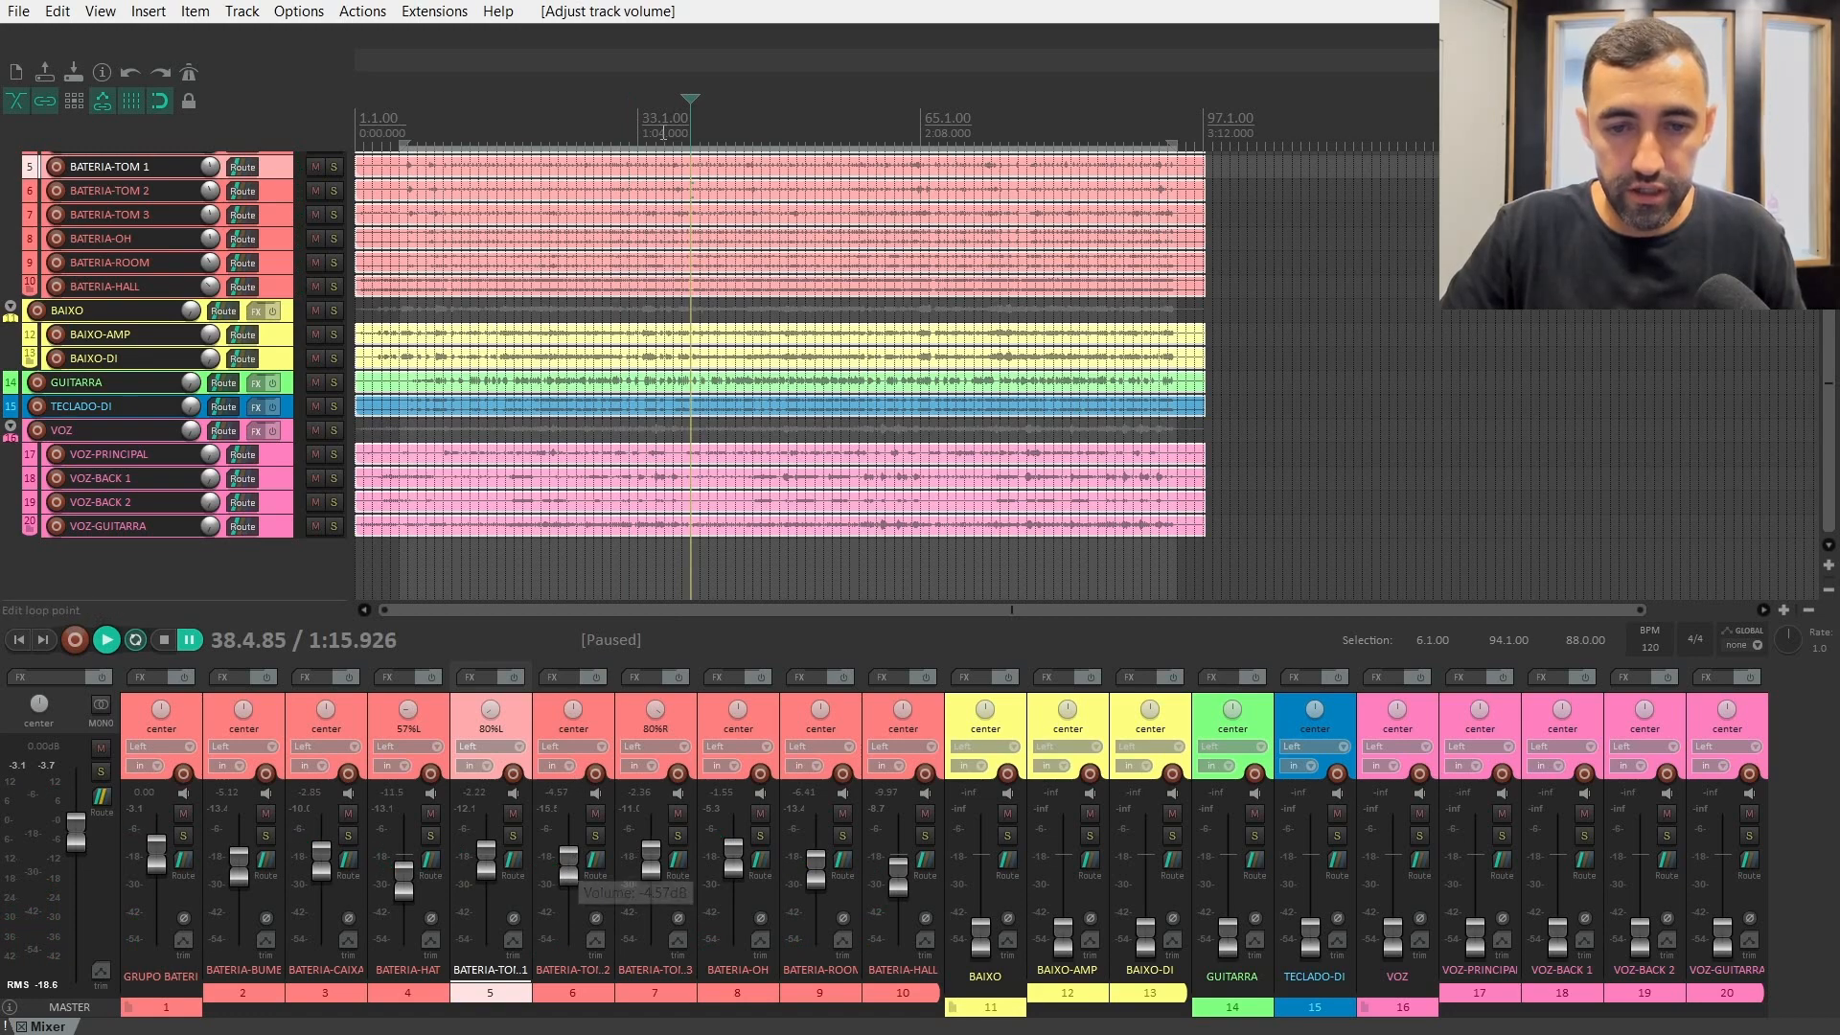
{"action": "left_click", "coordinate": [664, 129]}
{"action": "key", "text": "space"}
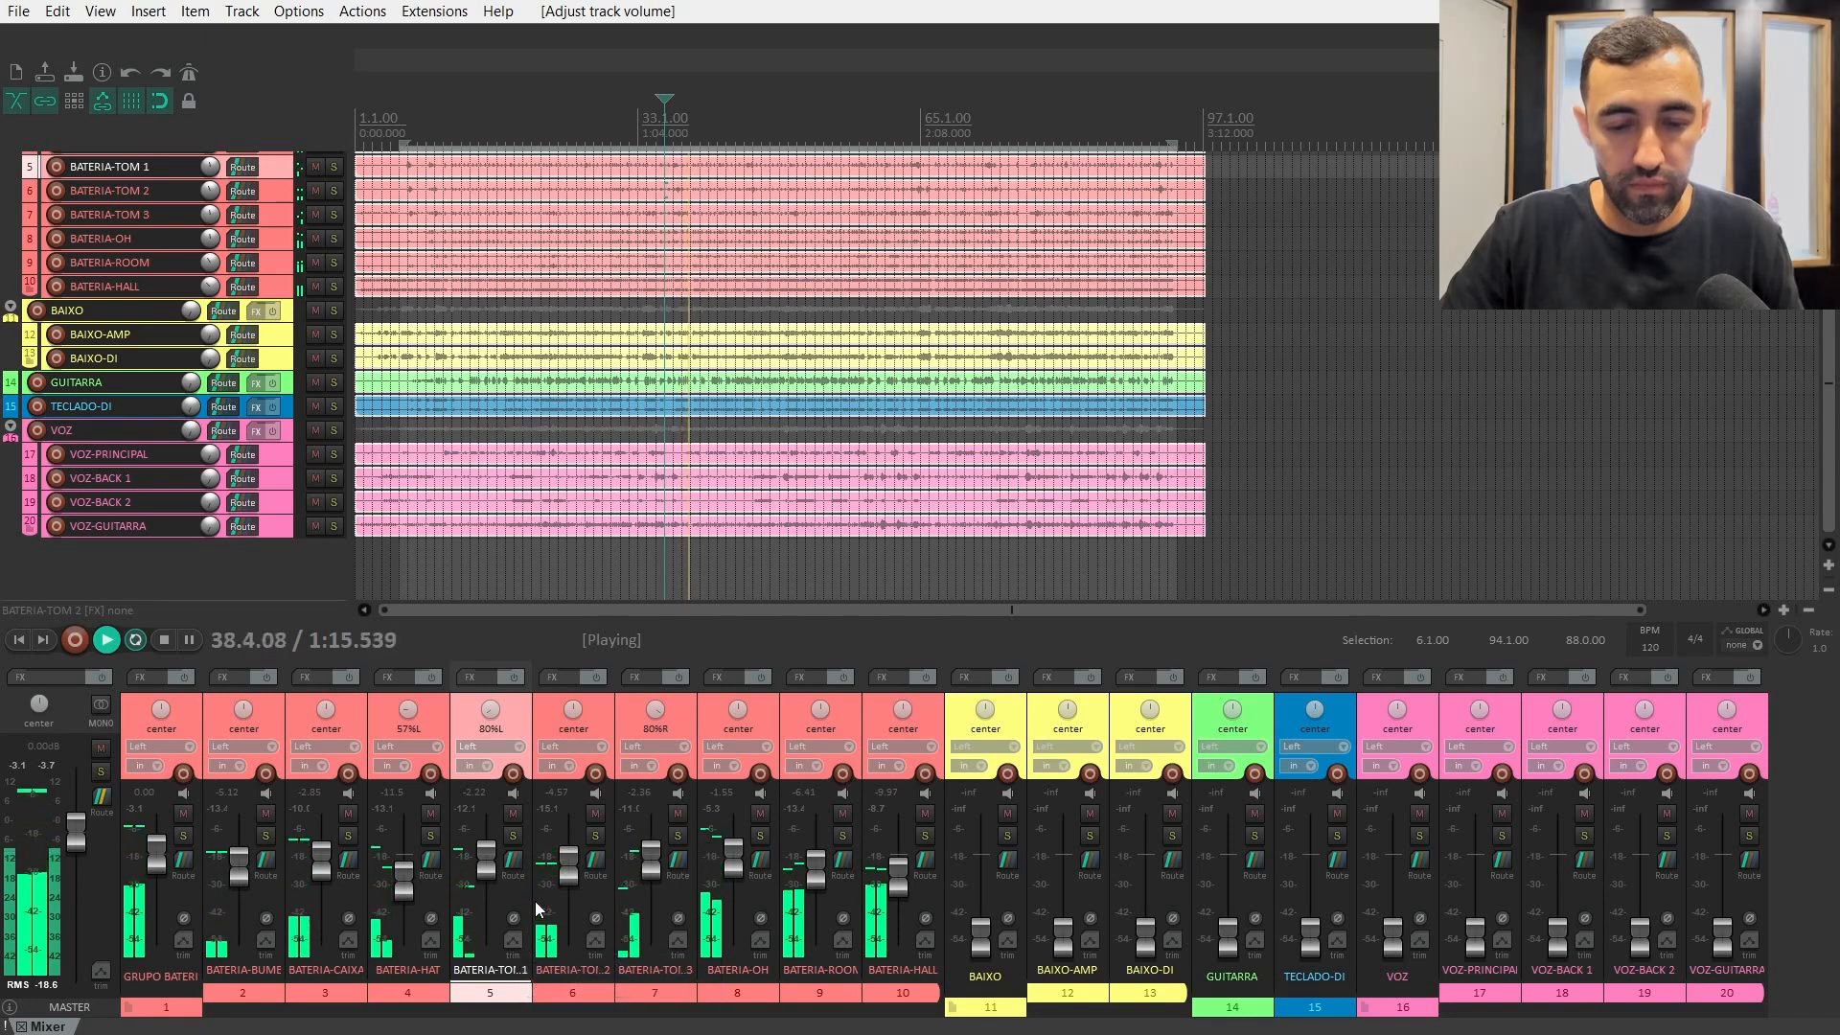
{"action": "key", "text": "ctrl+space"}
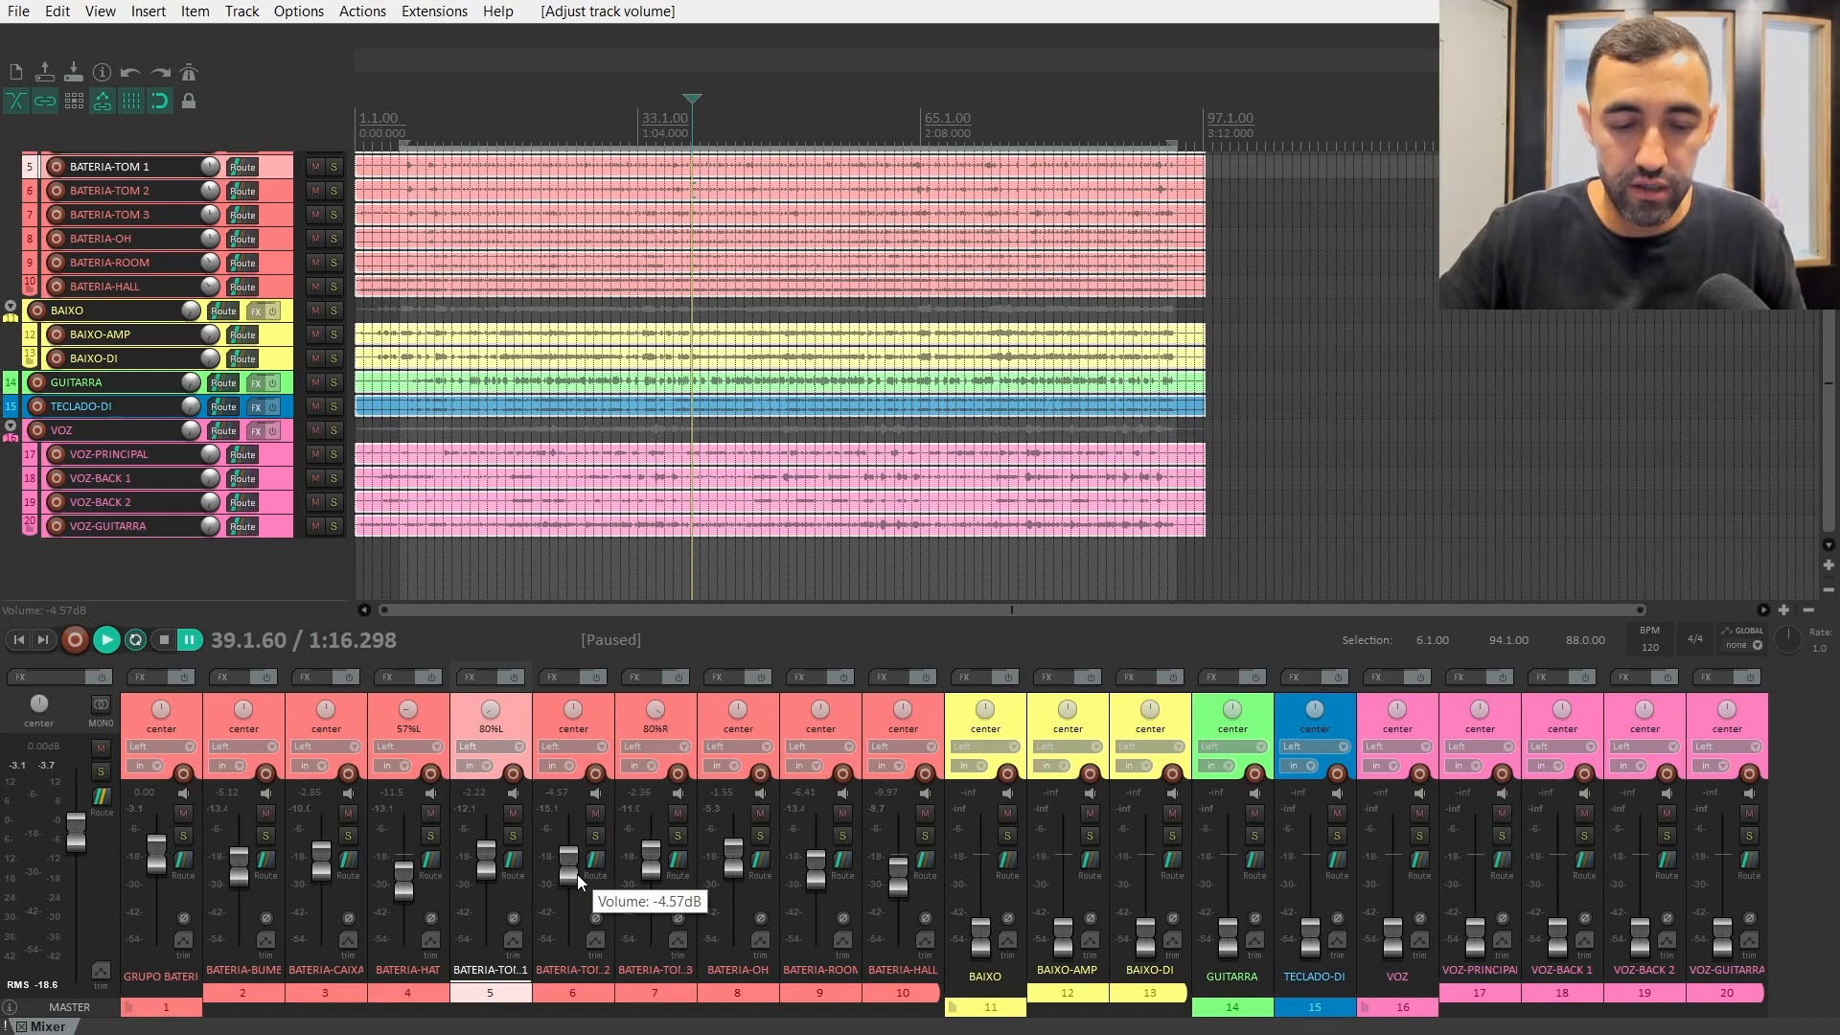
{"action": "key", "text": "space"}
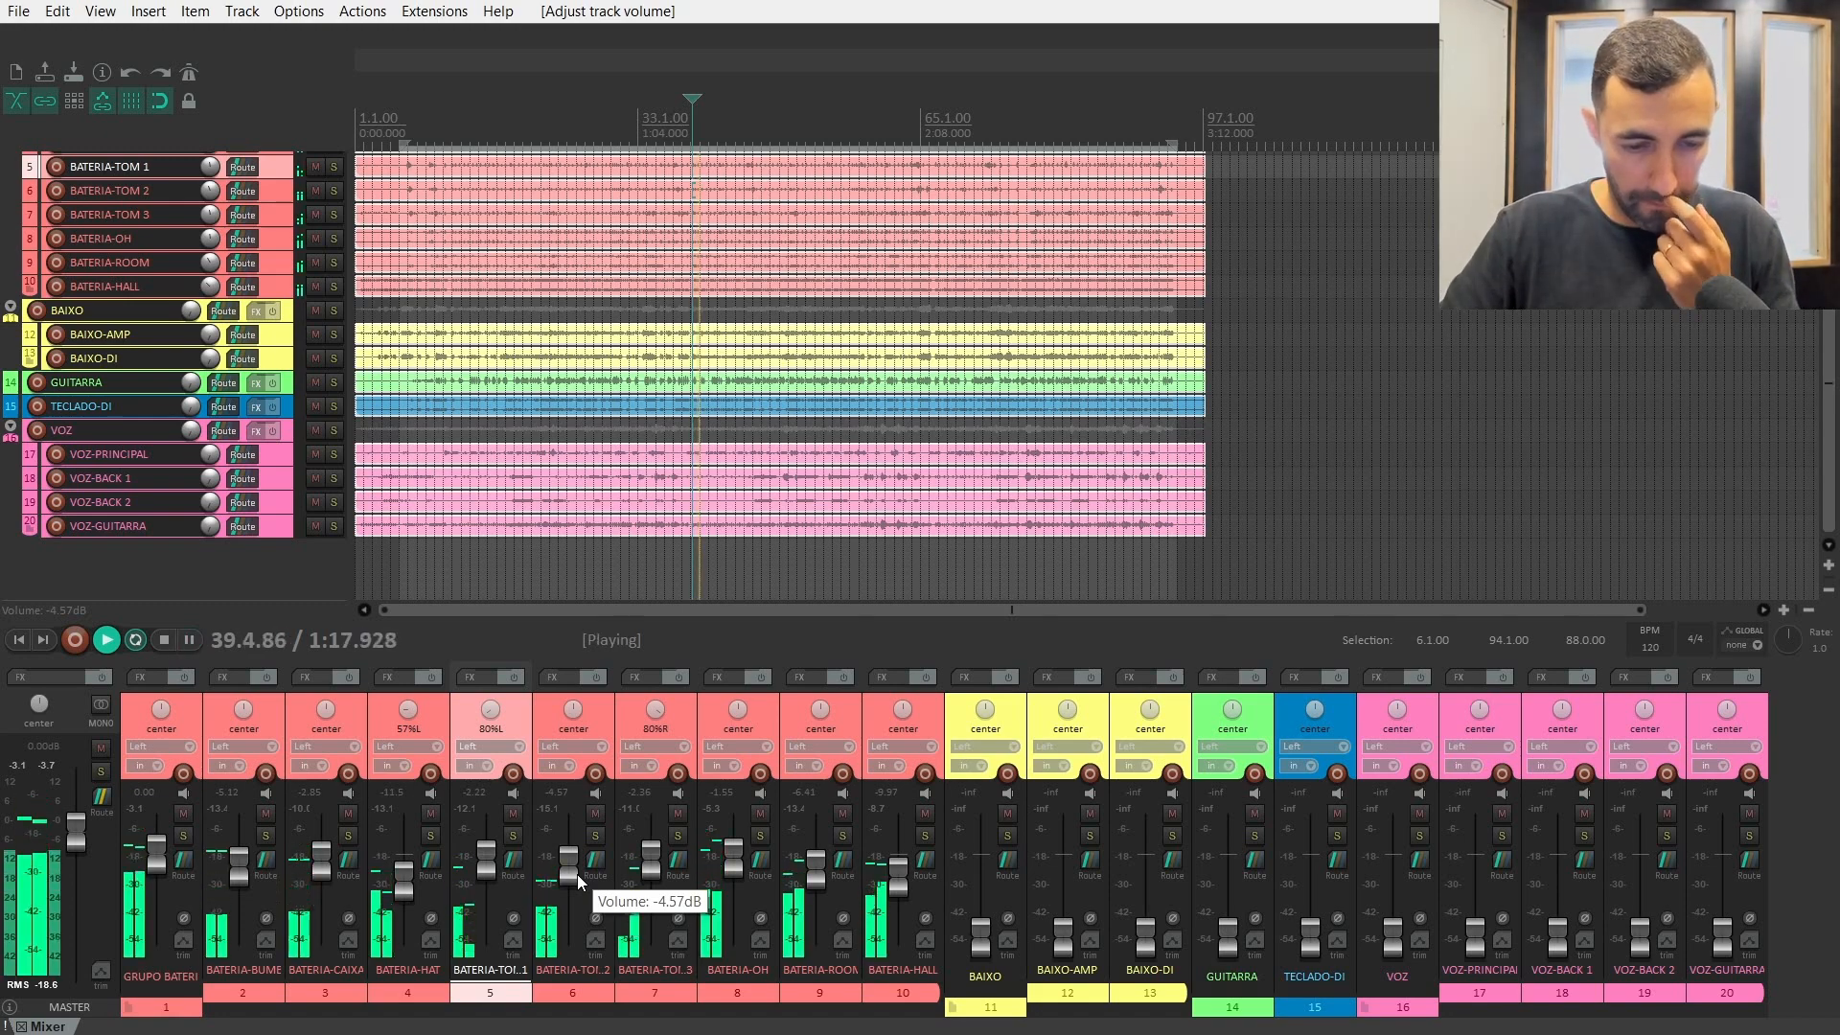
- Set the BAIXO folder to 0.00 dB and raise BAIXO-AMP to about -9.47 dB and BAIXO-DI to about -7.35 dB during playback
{"action": "double_click", "coordinate": [977, 934]}
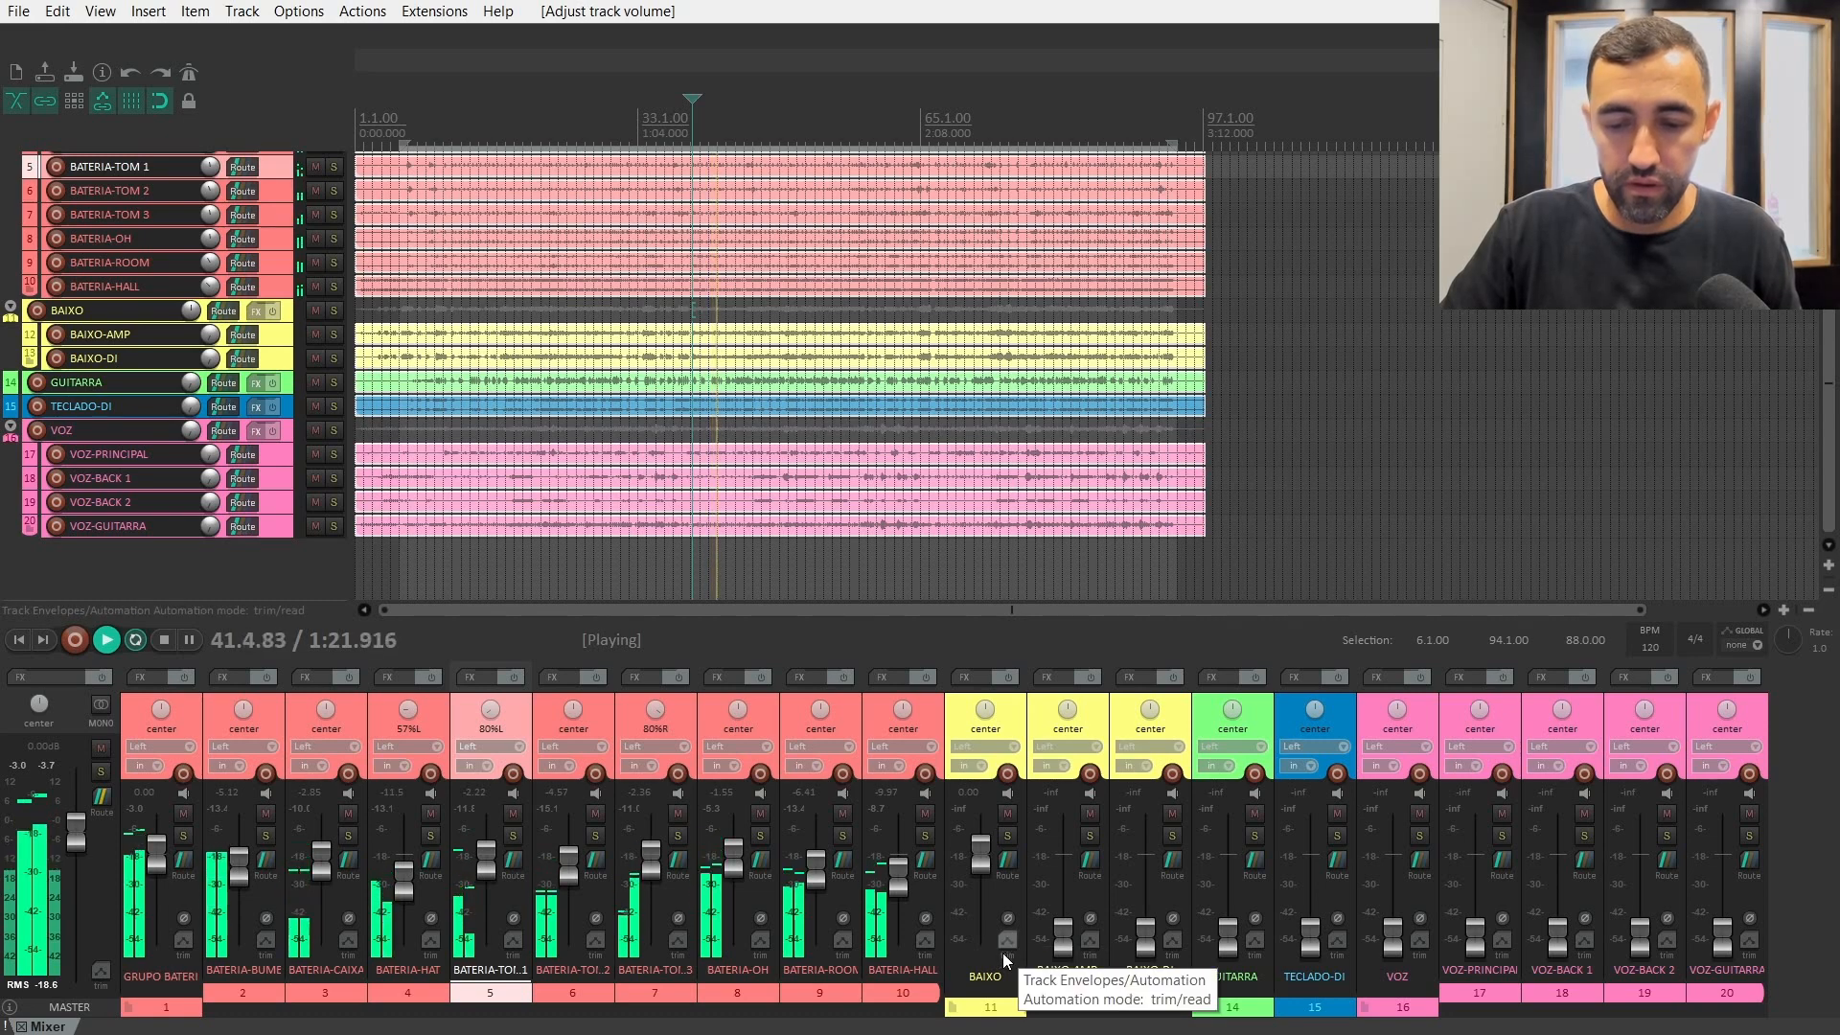
{"action": "key", "text": "ctrl+space"}
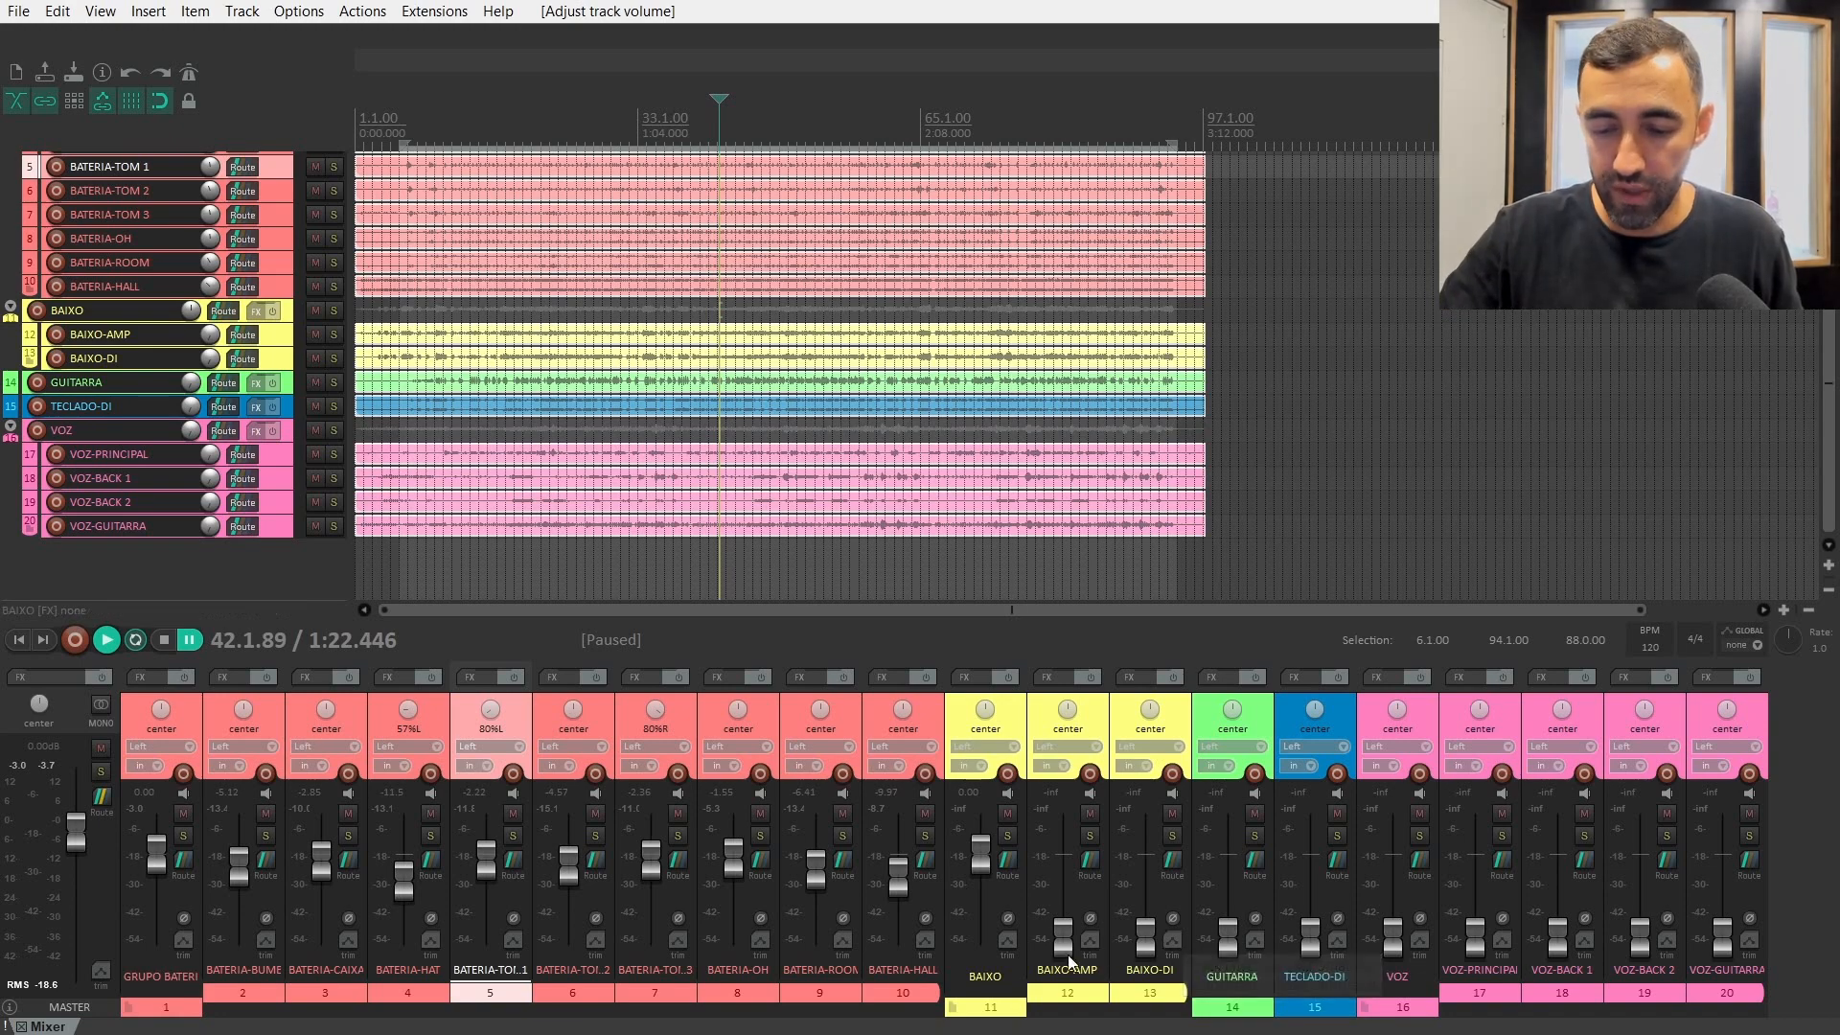
{"action": "key", "text": "space"}
{"action": "left_click_drag", "start_coordinate": [1064, 940], "coordinate": [1064, 867]}
{"action": "left_click_drag", "start_coordinate": [1145, 934], "coordinate": [1145, 861]}
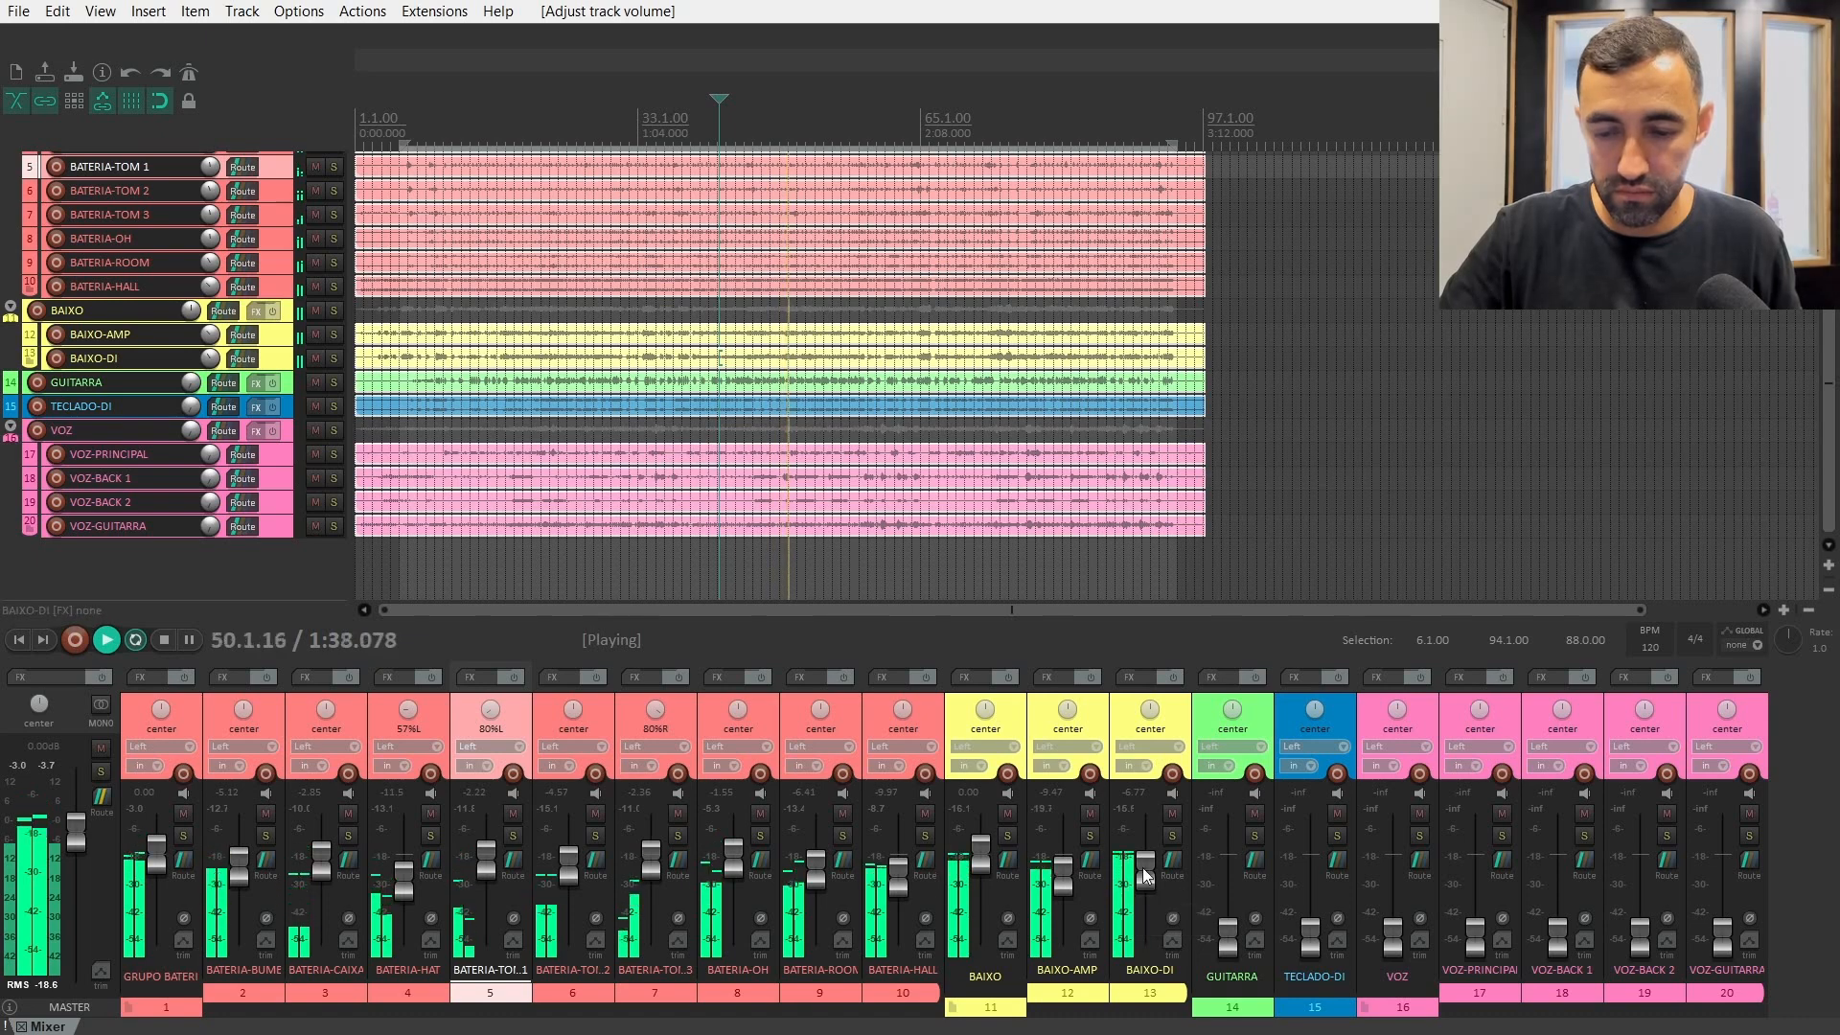
{"action": "left_click_drag", "start_coordinate": [1146, 860], "coordinate": [1147, 869]}
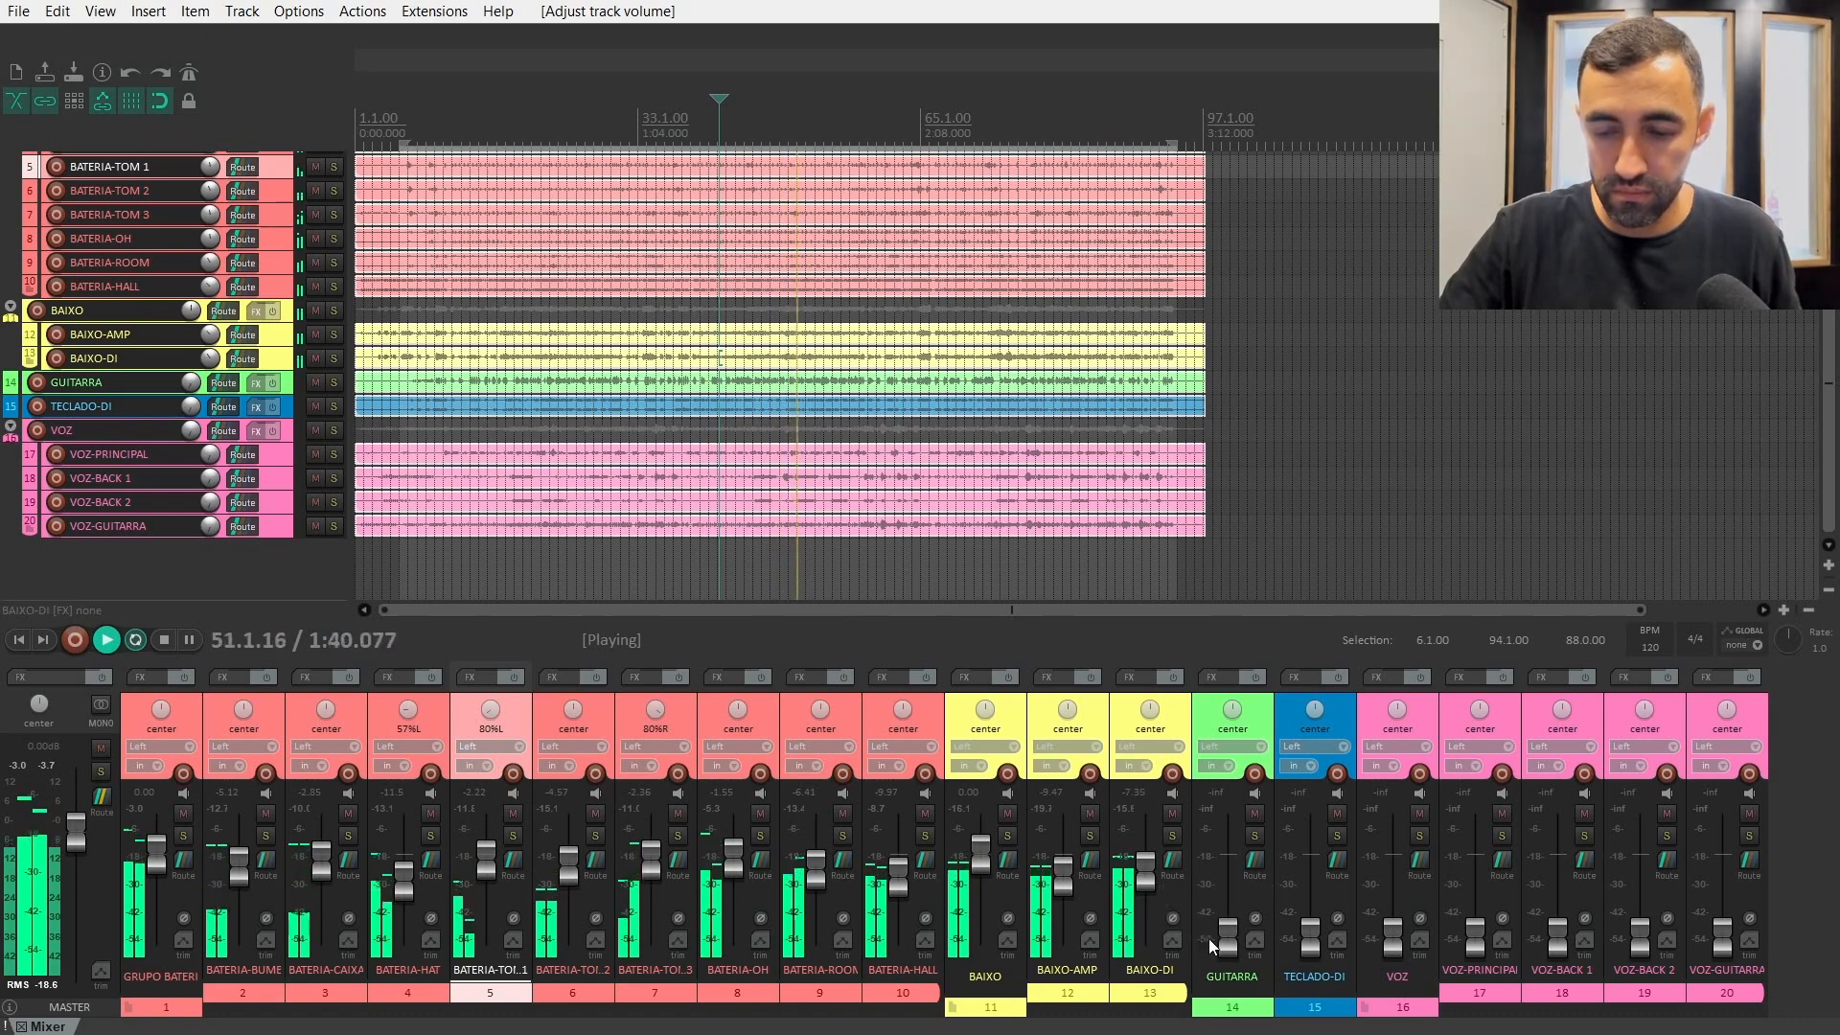
- Raise GUITARRA to -12.0 dB and pan it to 42%R
{"action": "left_click_drag", "start_coordinate": [1227, 941], "coordinate": [1227, 888]}
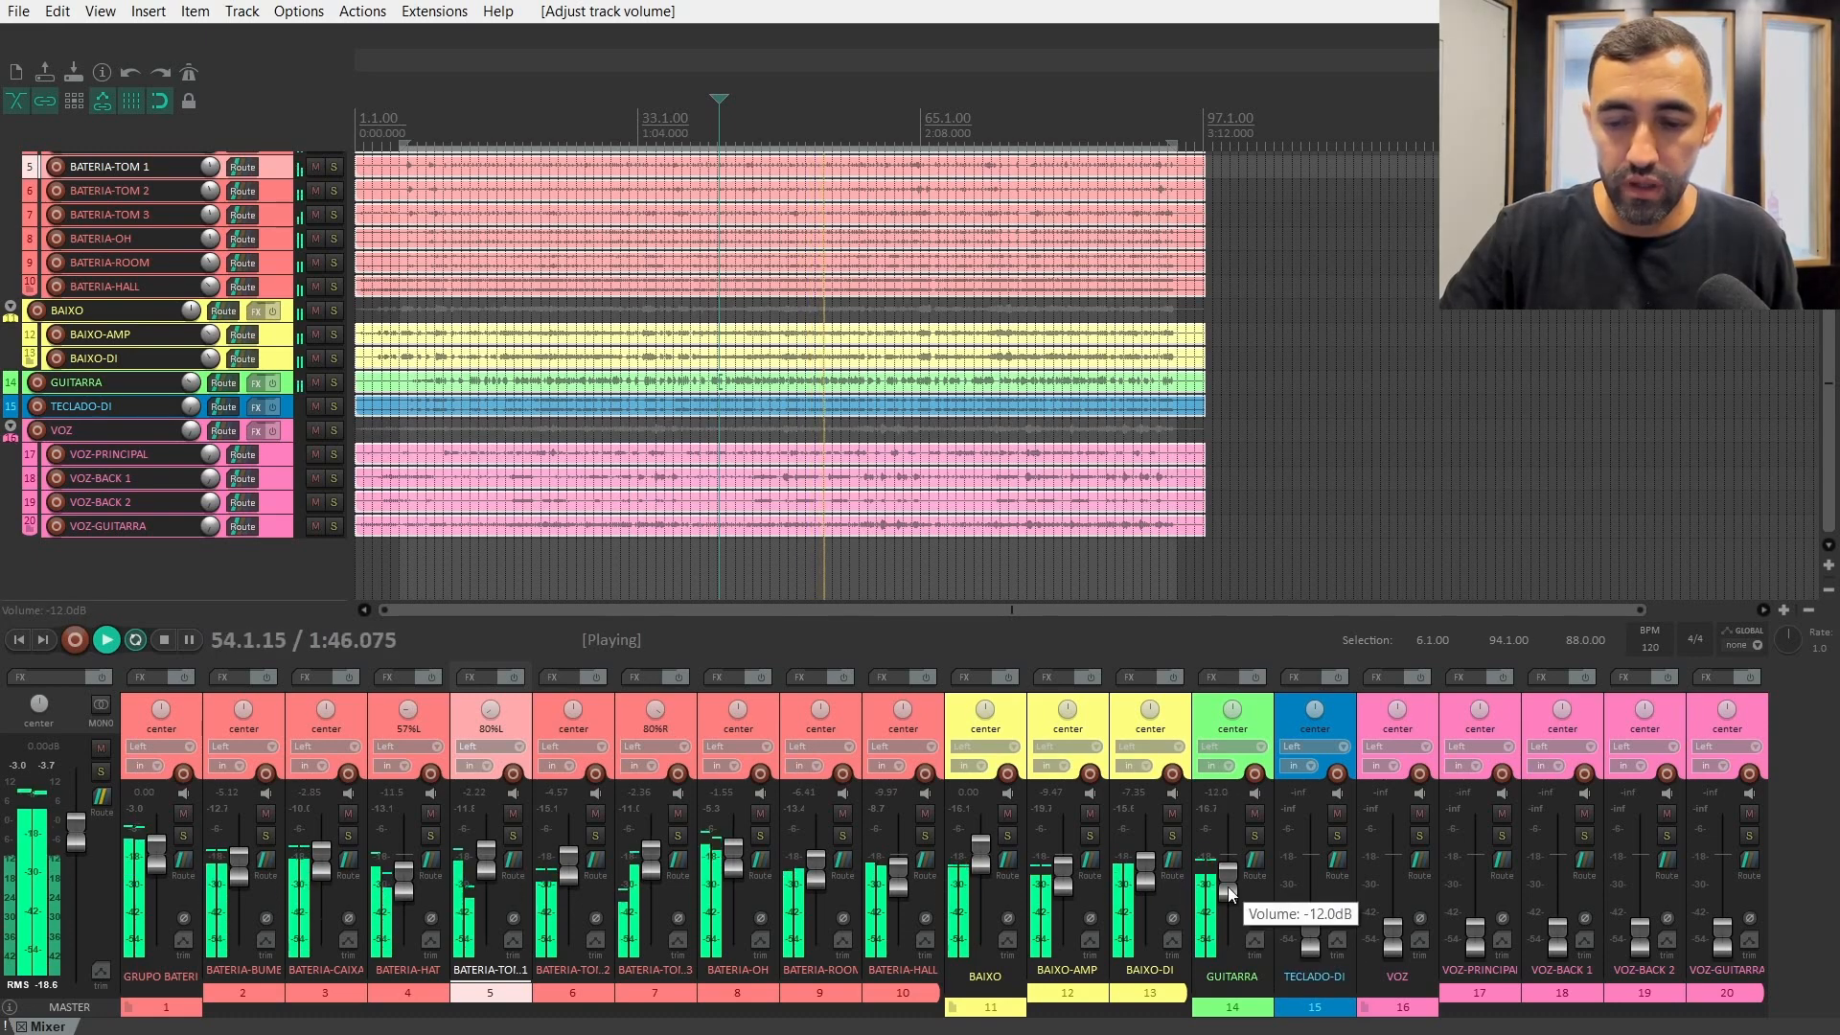
{"action": "key", "text": "ctrl+space"}
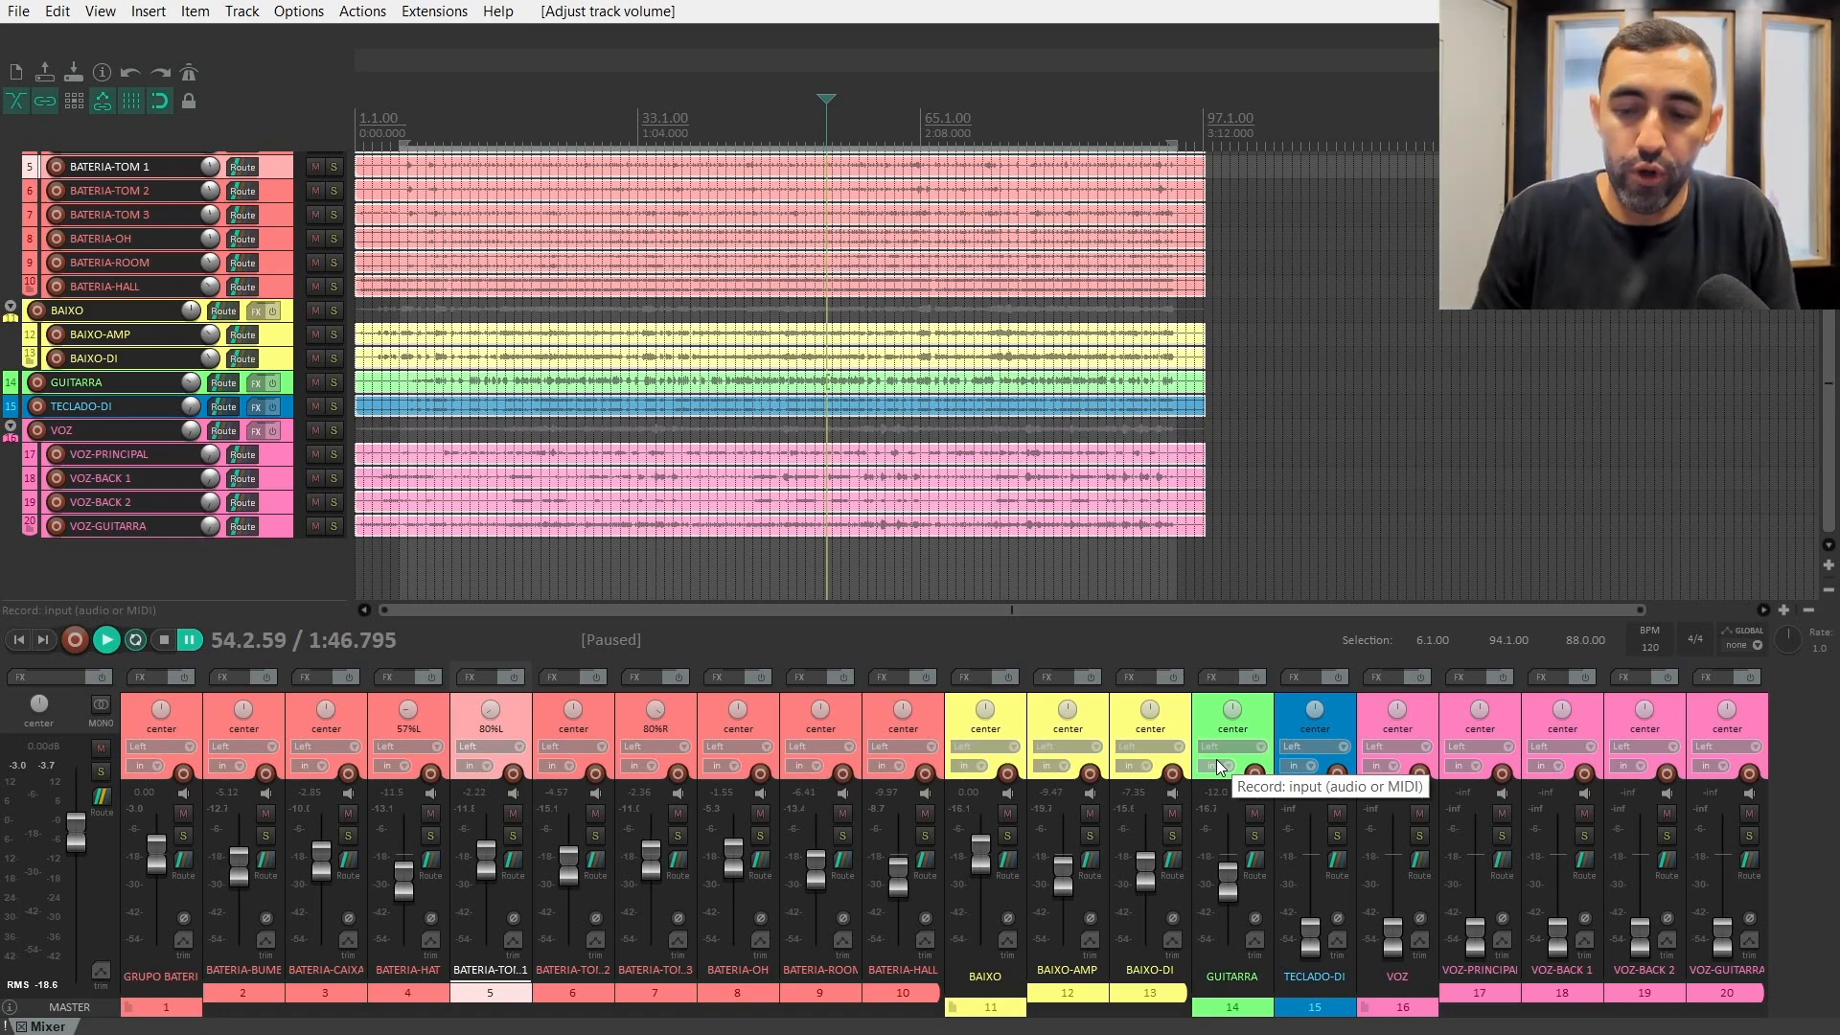
{"action": "key", "text": "space"}
{"action": "left_click_drag", "start_coordinate": [1229, 711], "coordinate": [1230, 678]}
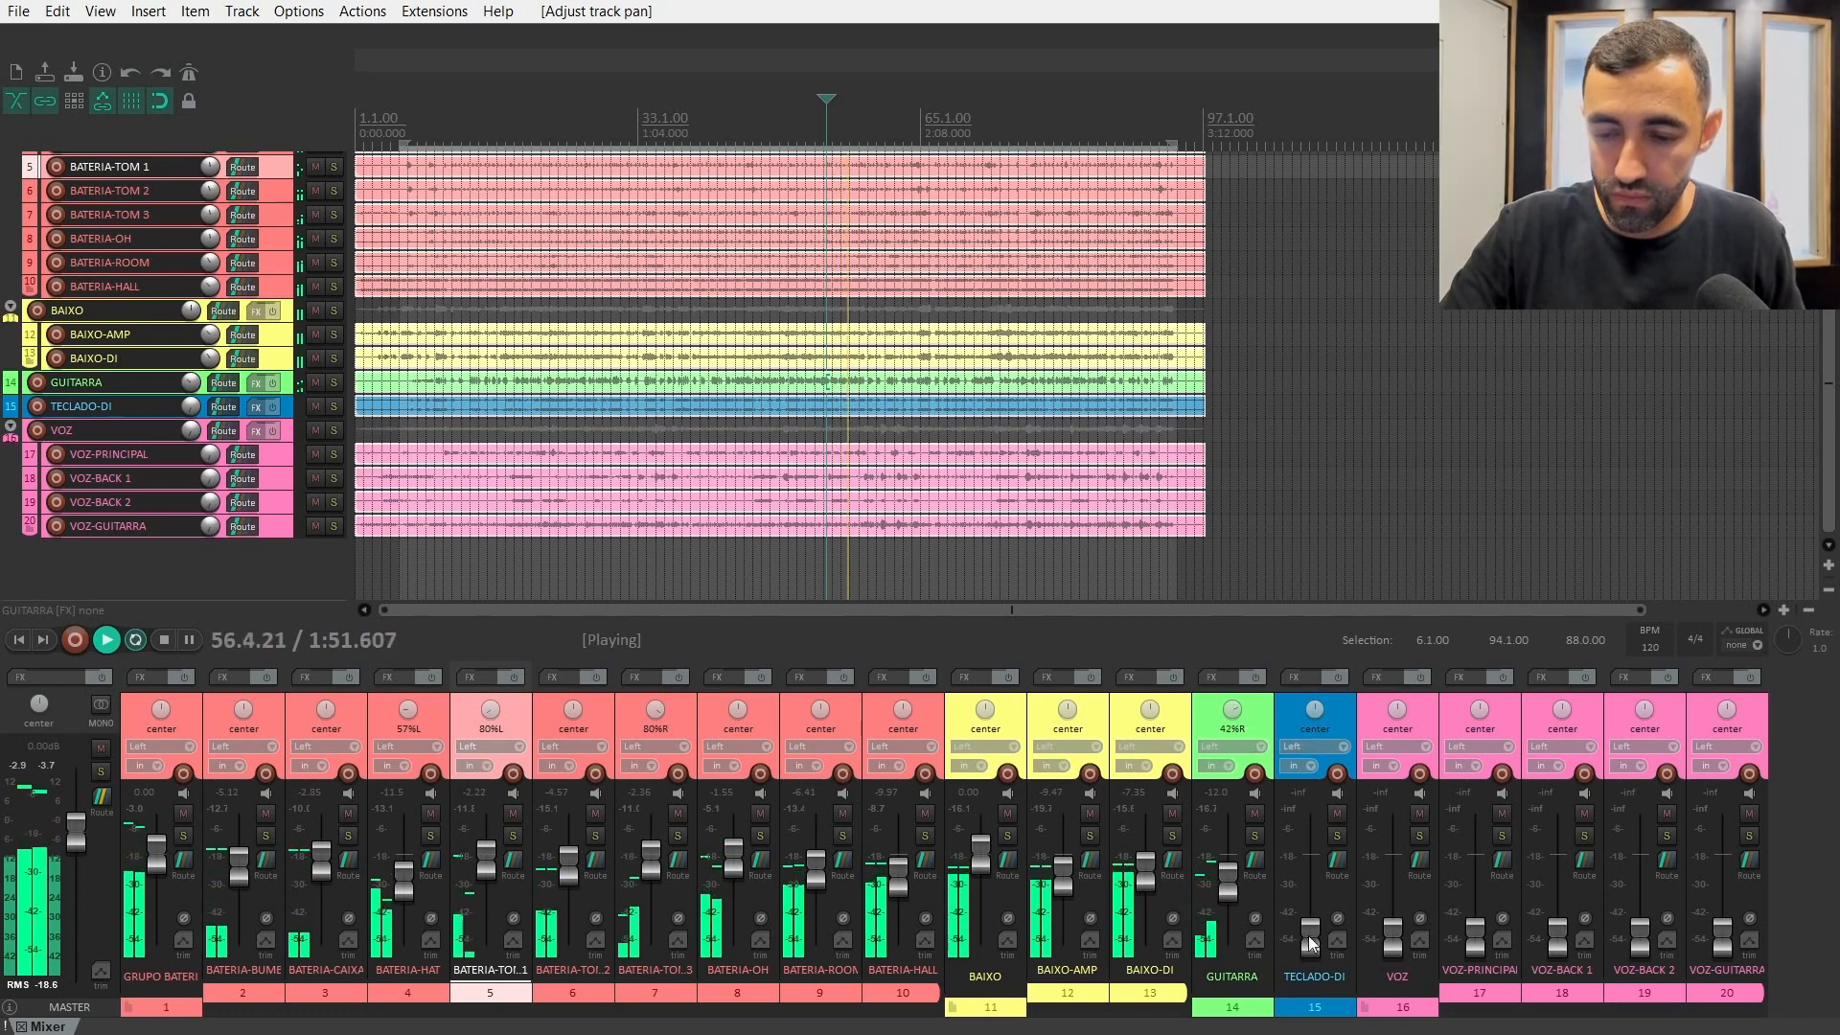
- Raise TECLADO-DI to about -8.26 dB, GUITARRA to -11.1 dB and BATERIA-BUMBO to -4.72 dB, and pause playback
{"action": "left_click_drag", "start_coordinate": [1311, 931], "coordinate": [1313, 865]}
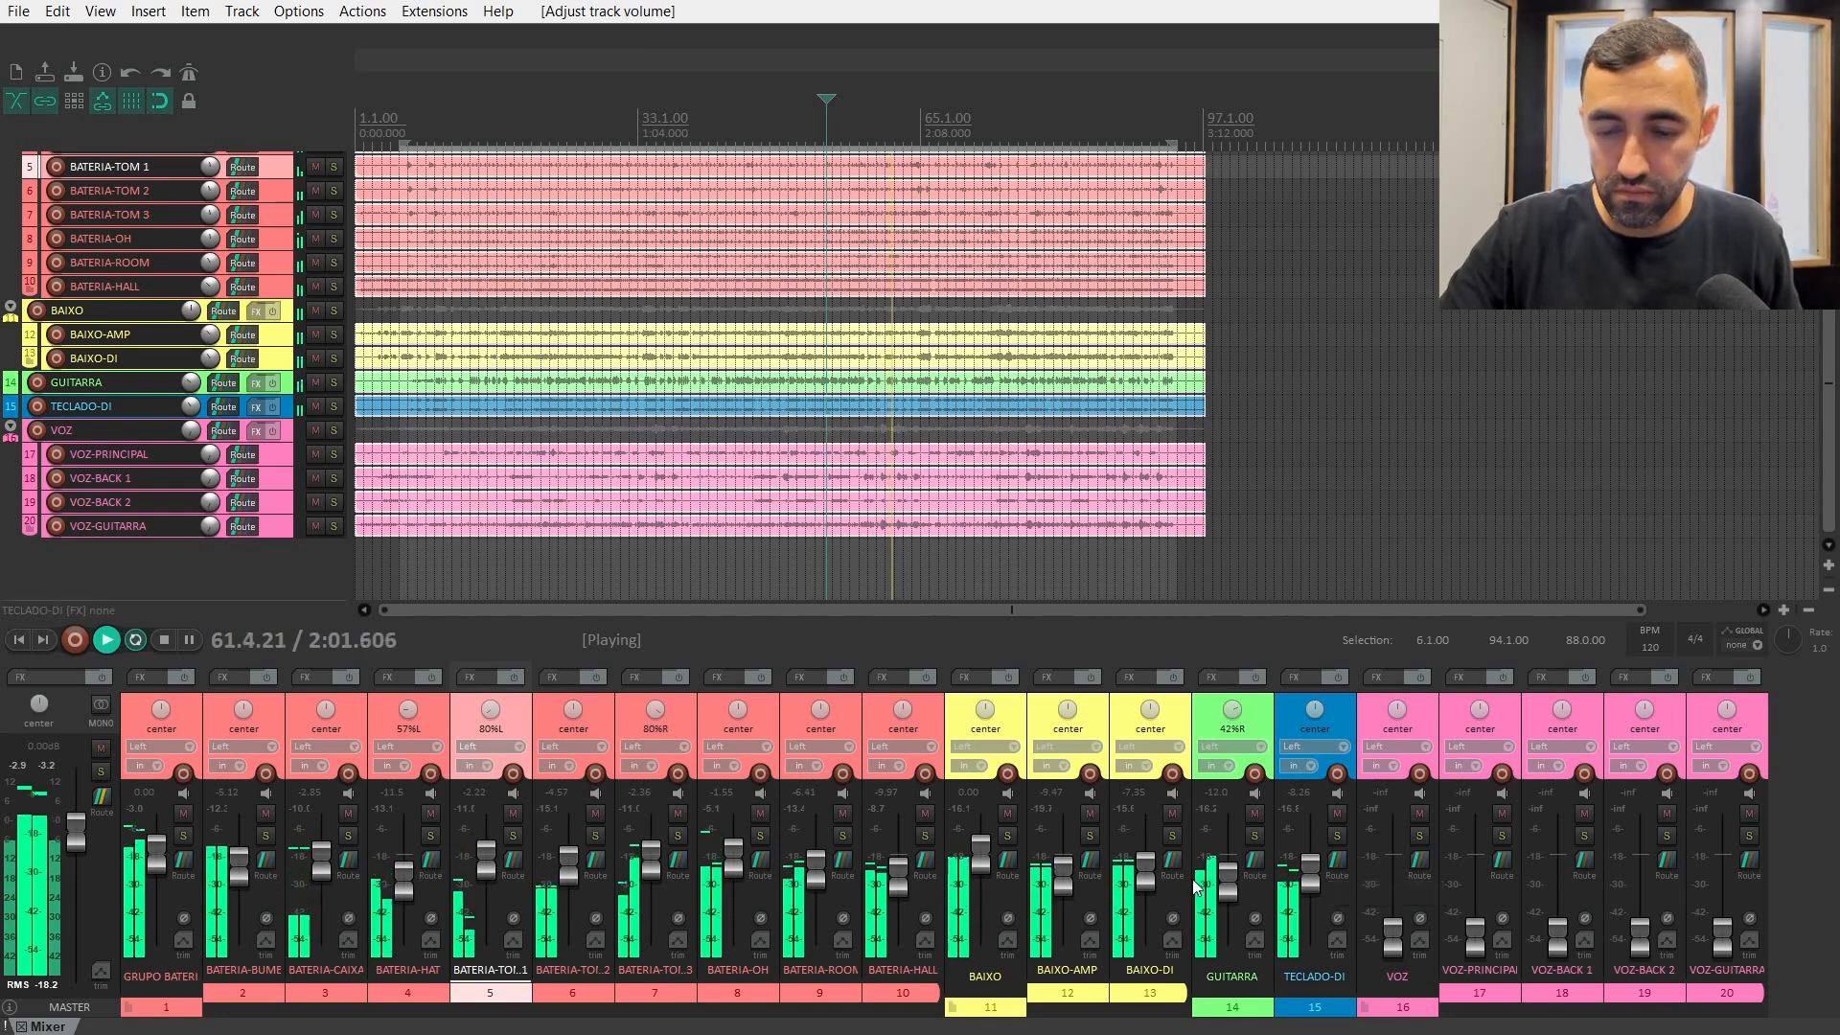
{"action": "left_click_drag", "start_coordinate": [1228, 878], "coordinate": [1228, 876]}
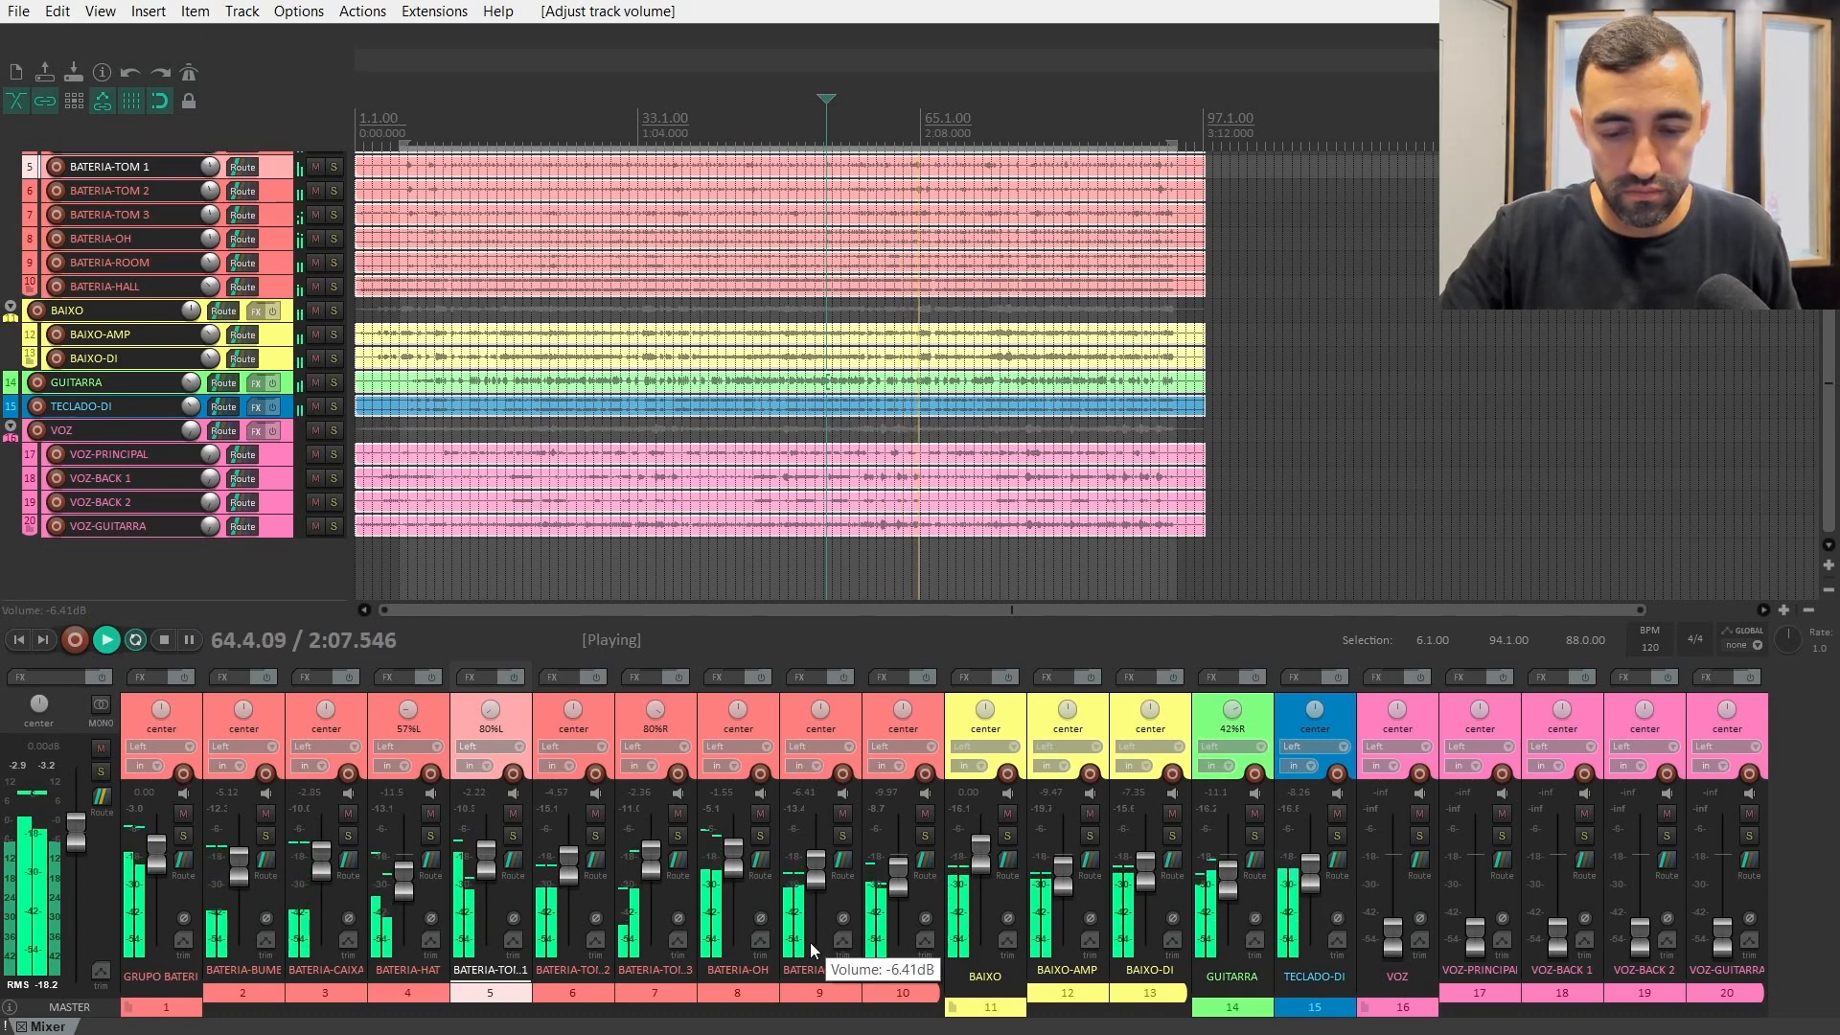
{"action": "left_click_drag", "start_coordinate": [241, 872], "coordinate": [242, 869]}
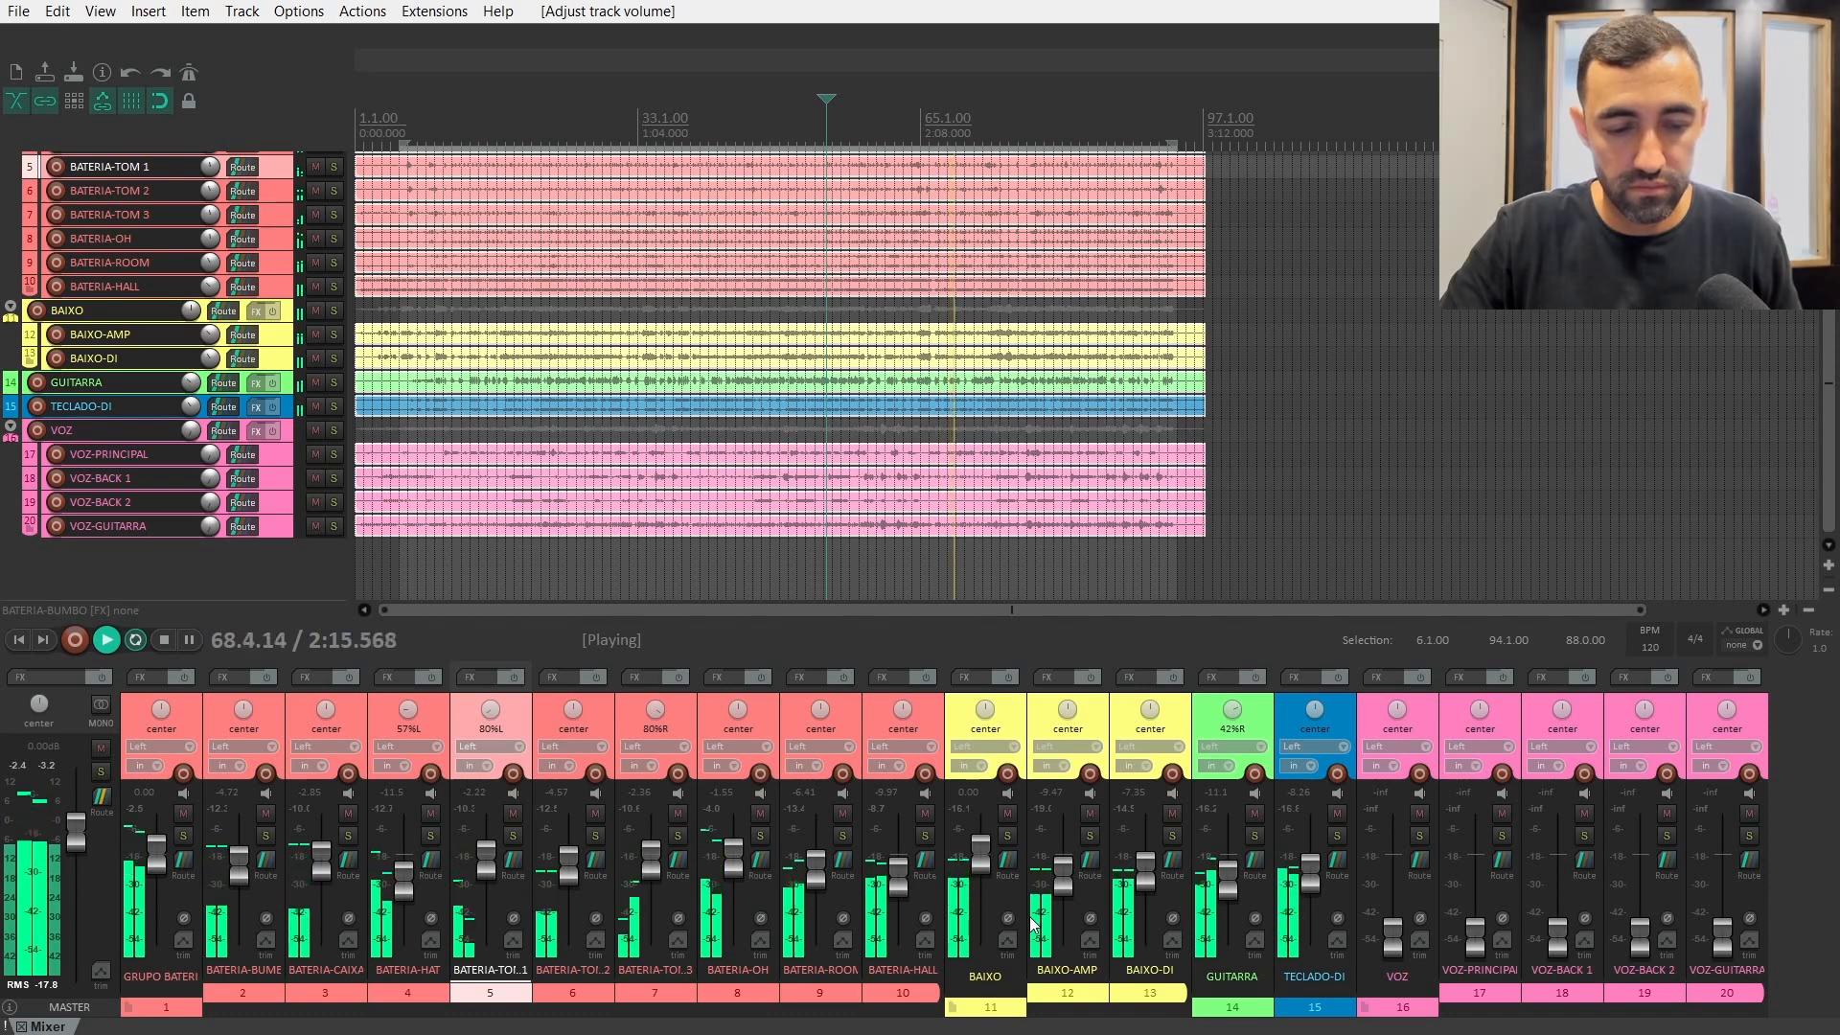
{"action": "key", "text": "ctrl+space"}
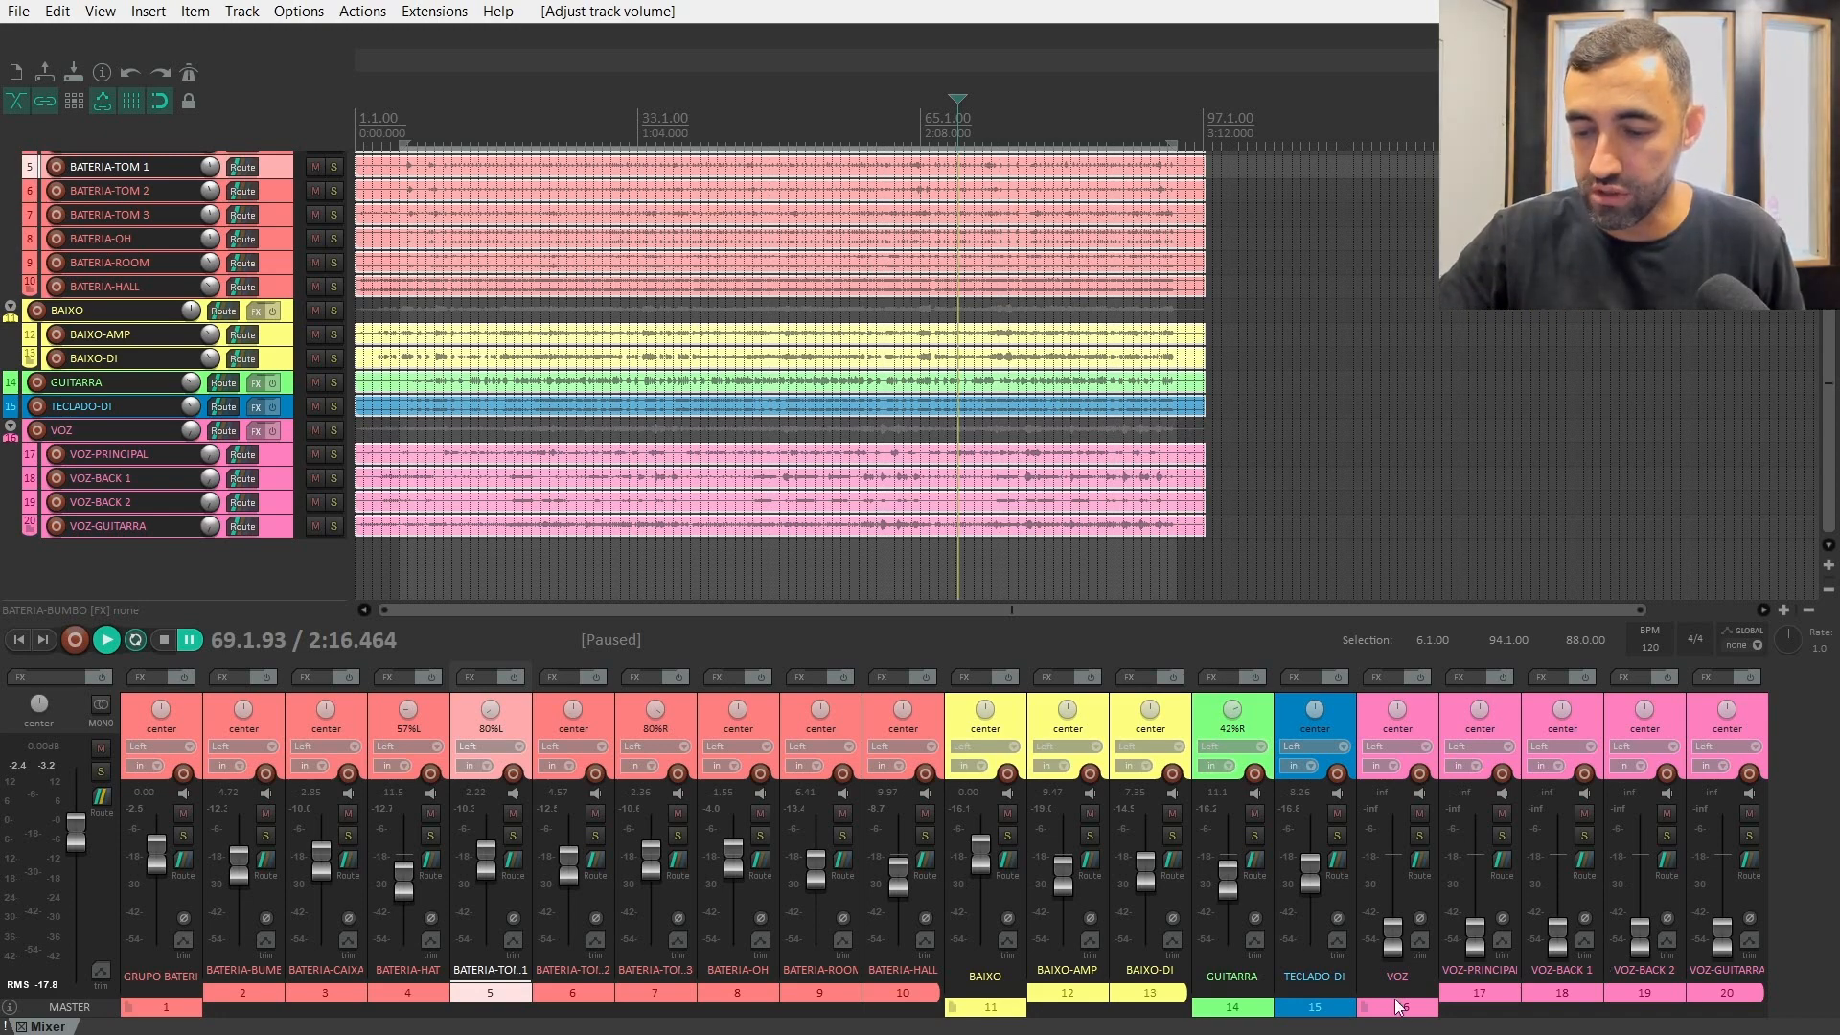
- Raise VOZ-BACK 1, VOZ-BACK 2 and VOZ-GUITARRA together to -4.97 dB, set VOZ-BACK 2 to about -3.78 dB, and reset the VOZ folder to 0.00 dB
{"action": "key", "text": "space"}
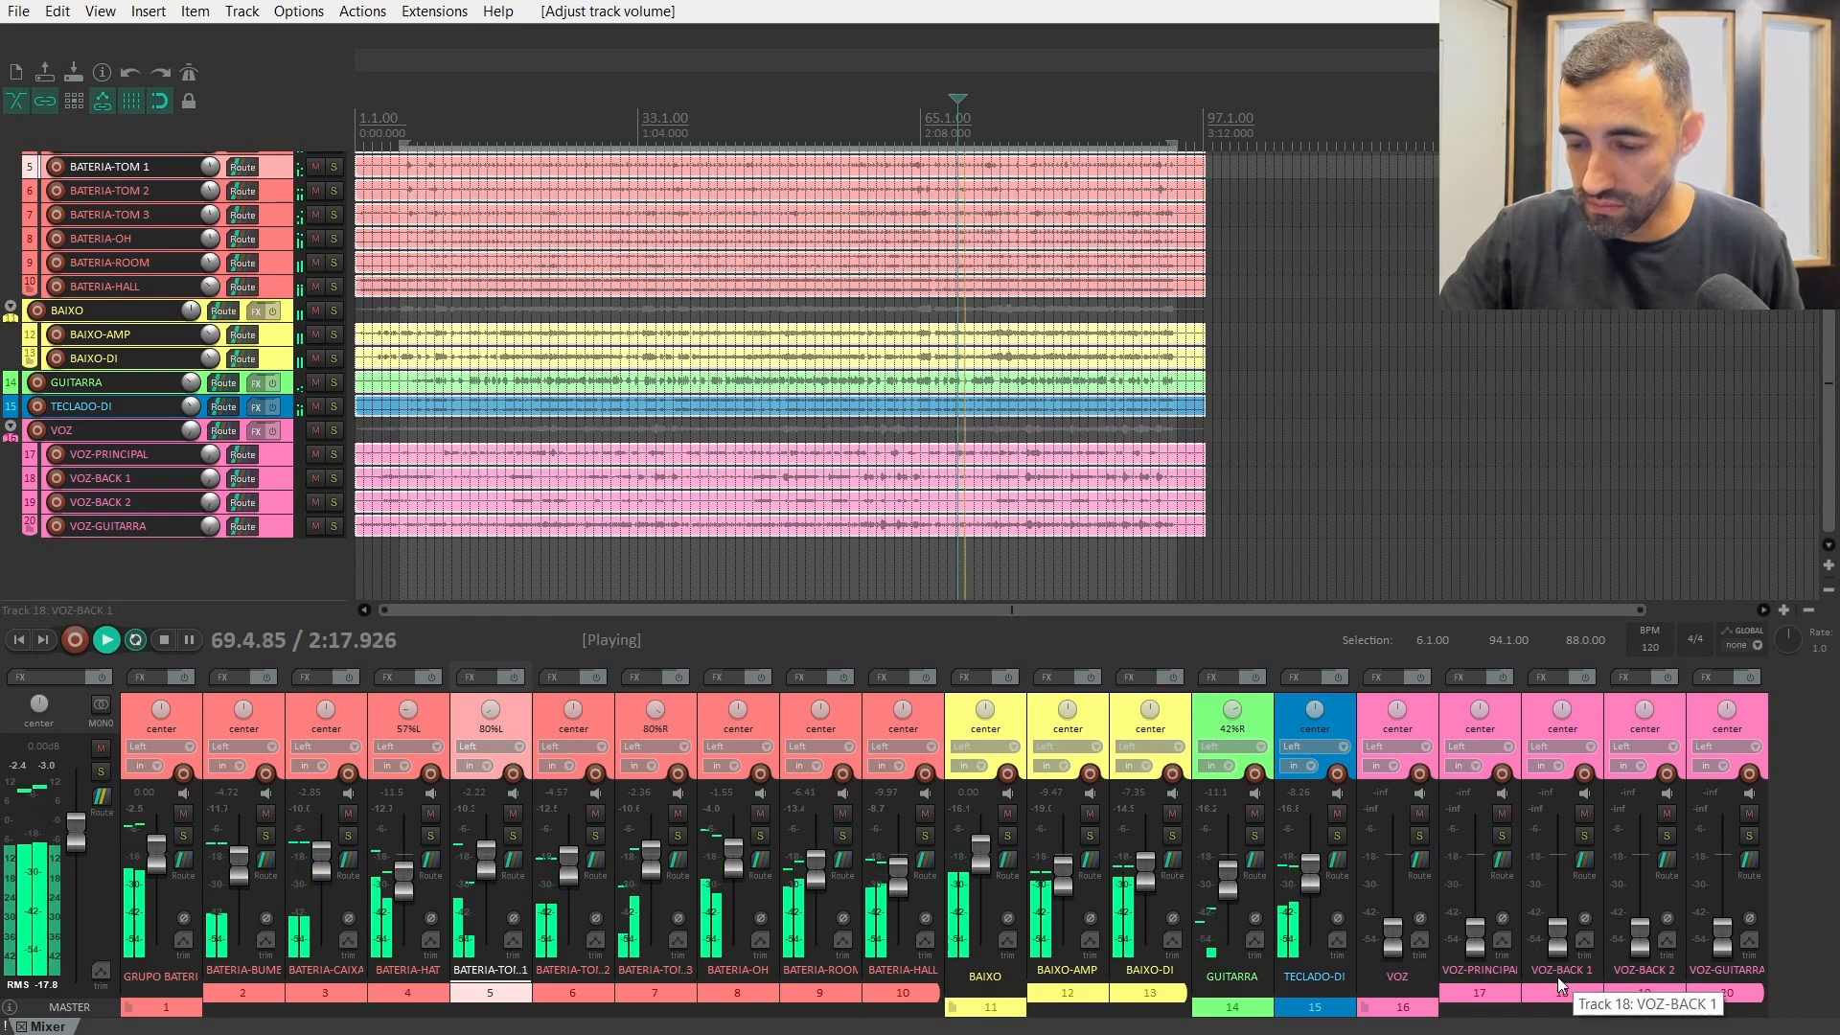
{"action": "left_click", "coordinate": [1540, 955]}
{"action": "left_click", "coordinate": [1705, 974], "text": "shift"}
{"action": "left_click_drag", "start_coordinate": [1723, 936], "coordinate": [1722, 860]}
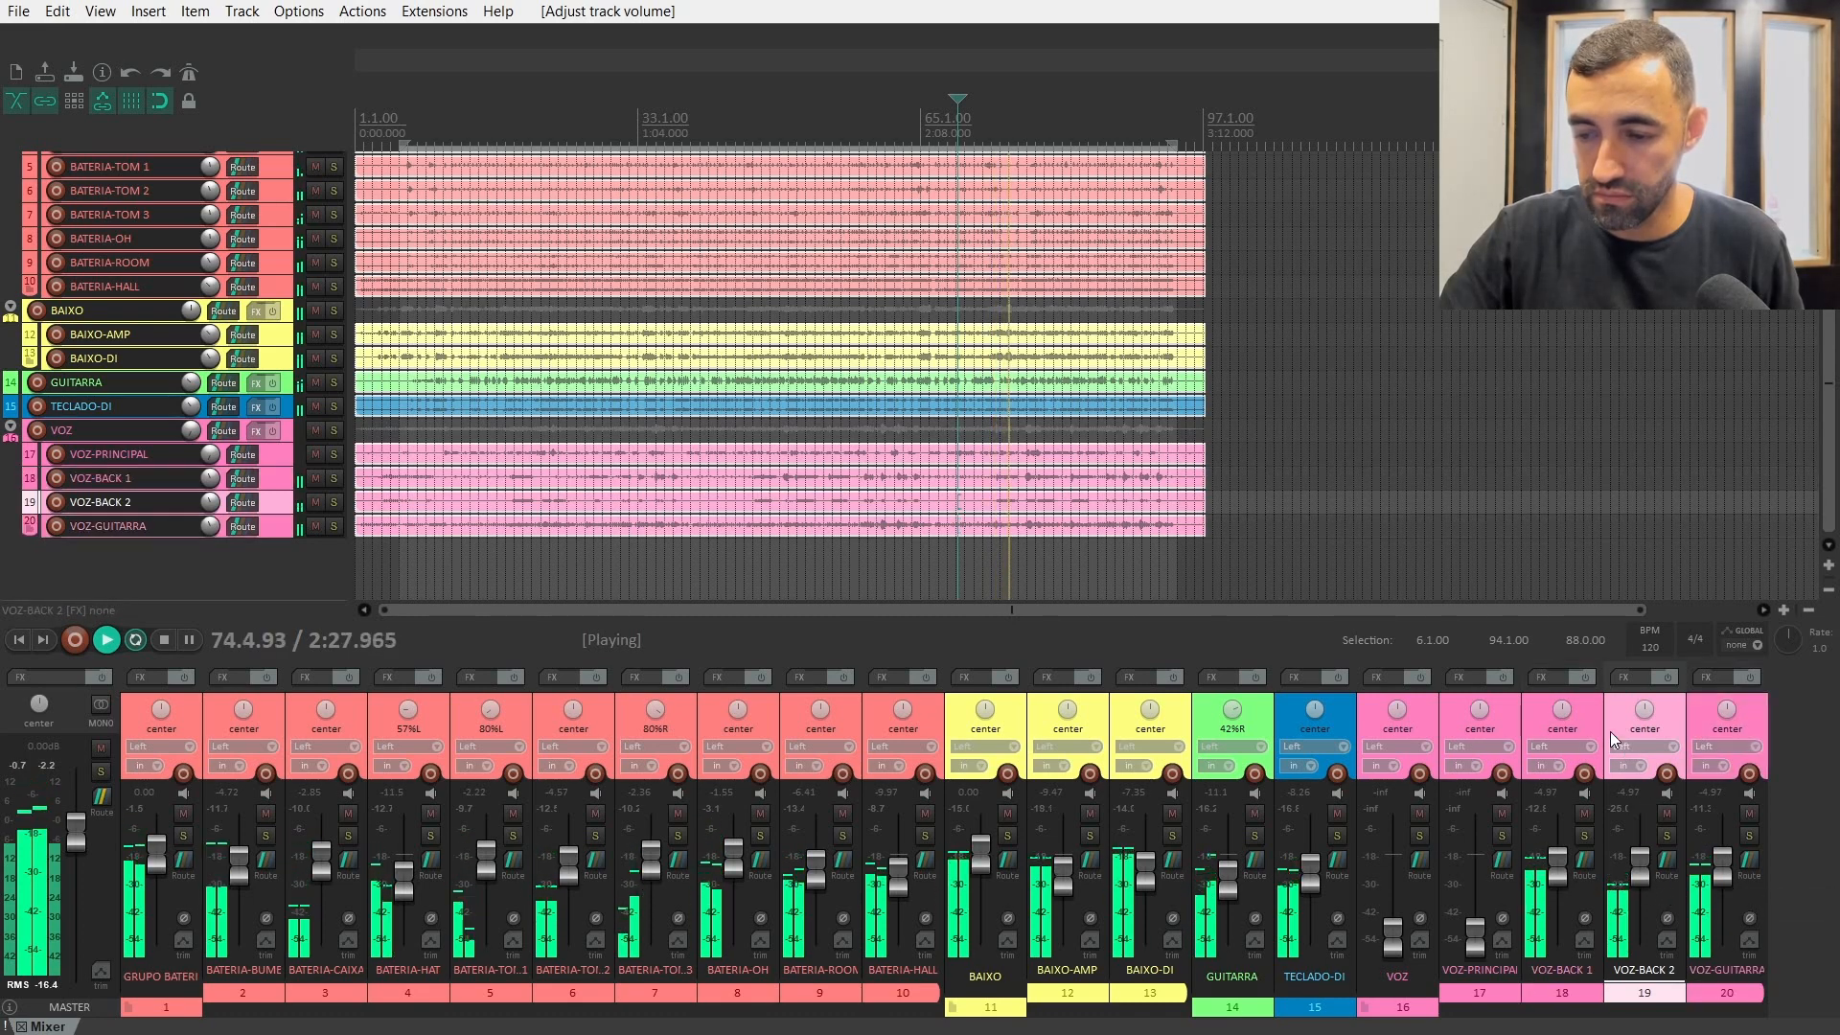
{"action": "left_click_drag", "start_coordinate": [1639, 862], "coordinate": [1640, 858]}
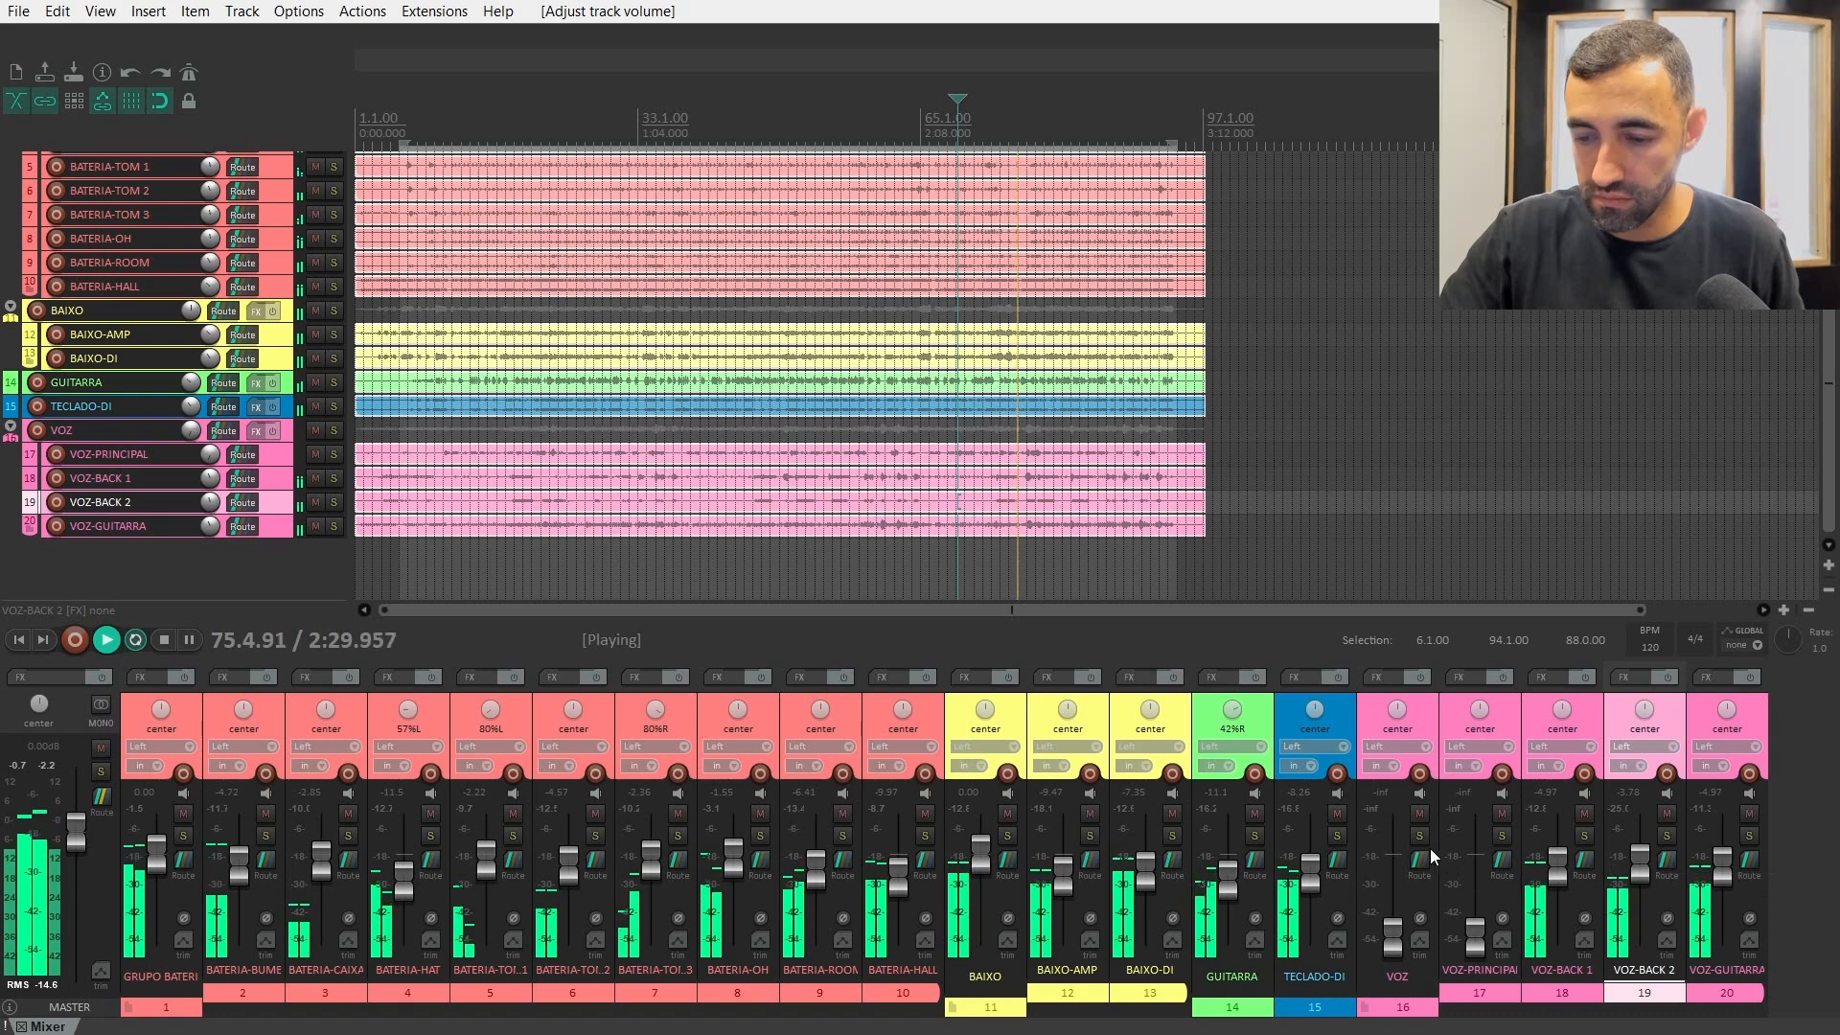
{"action": "double_click", "coordinate": [1389, 926]}
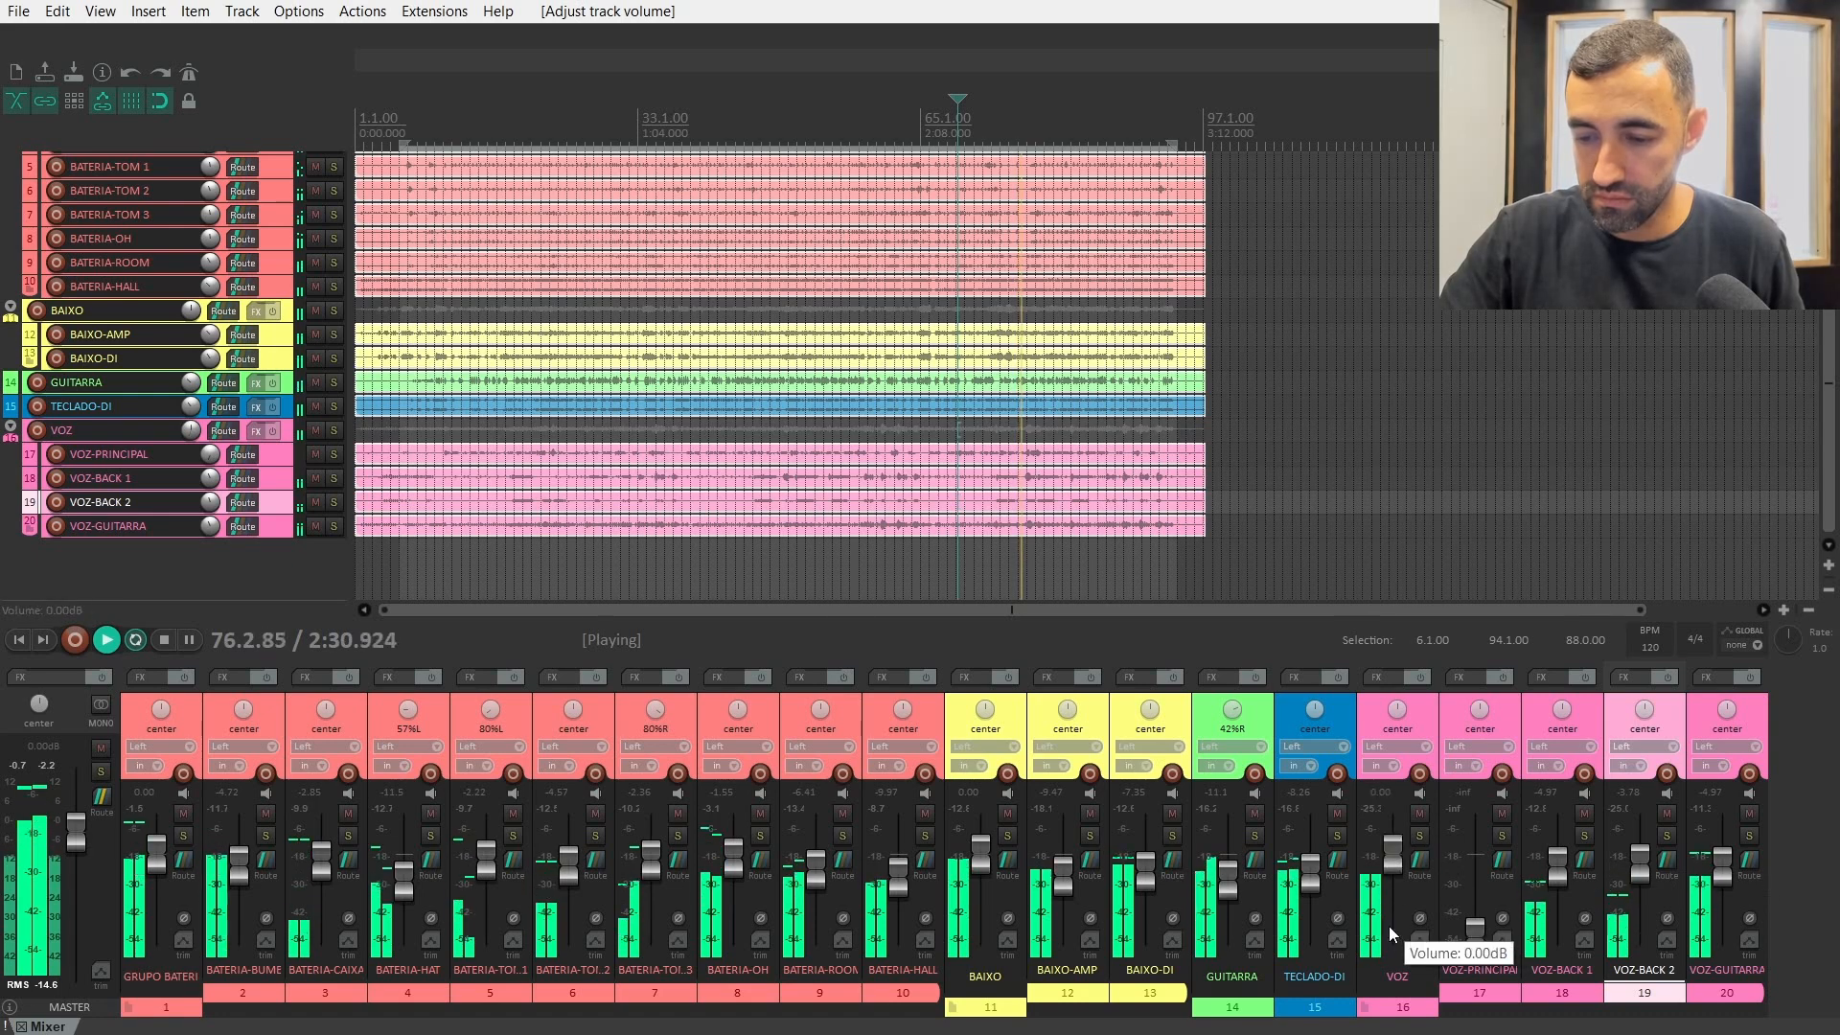
- Solo the VOZ folder to hear the vocals alone, and clear the solo to resume the full mix
{"action": "left_click", "coordinate": [1420, 837]}
{"action": "key", "text": "ctrl+space"}
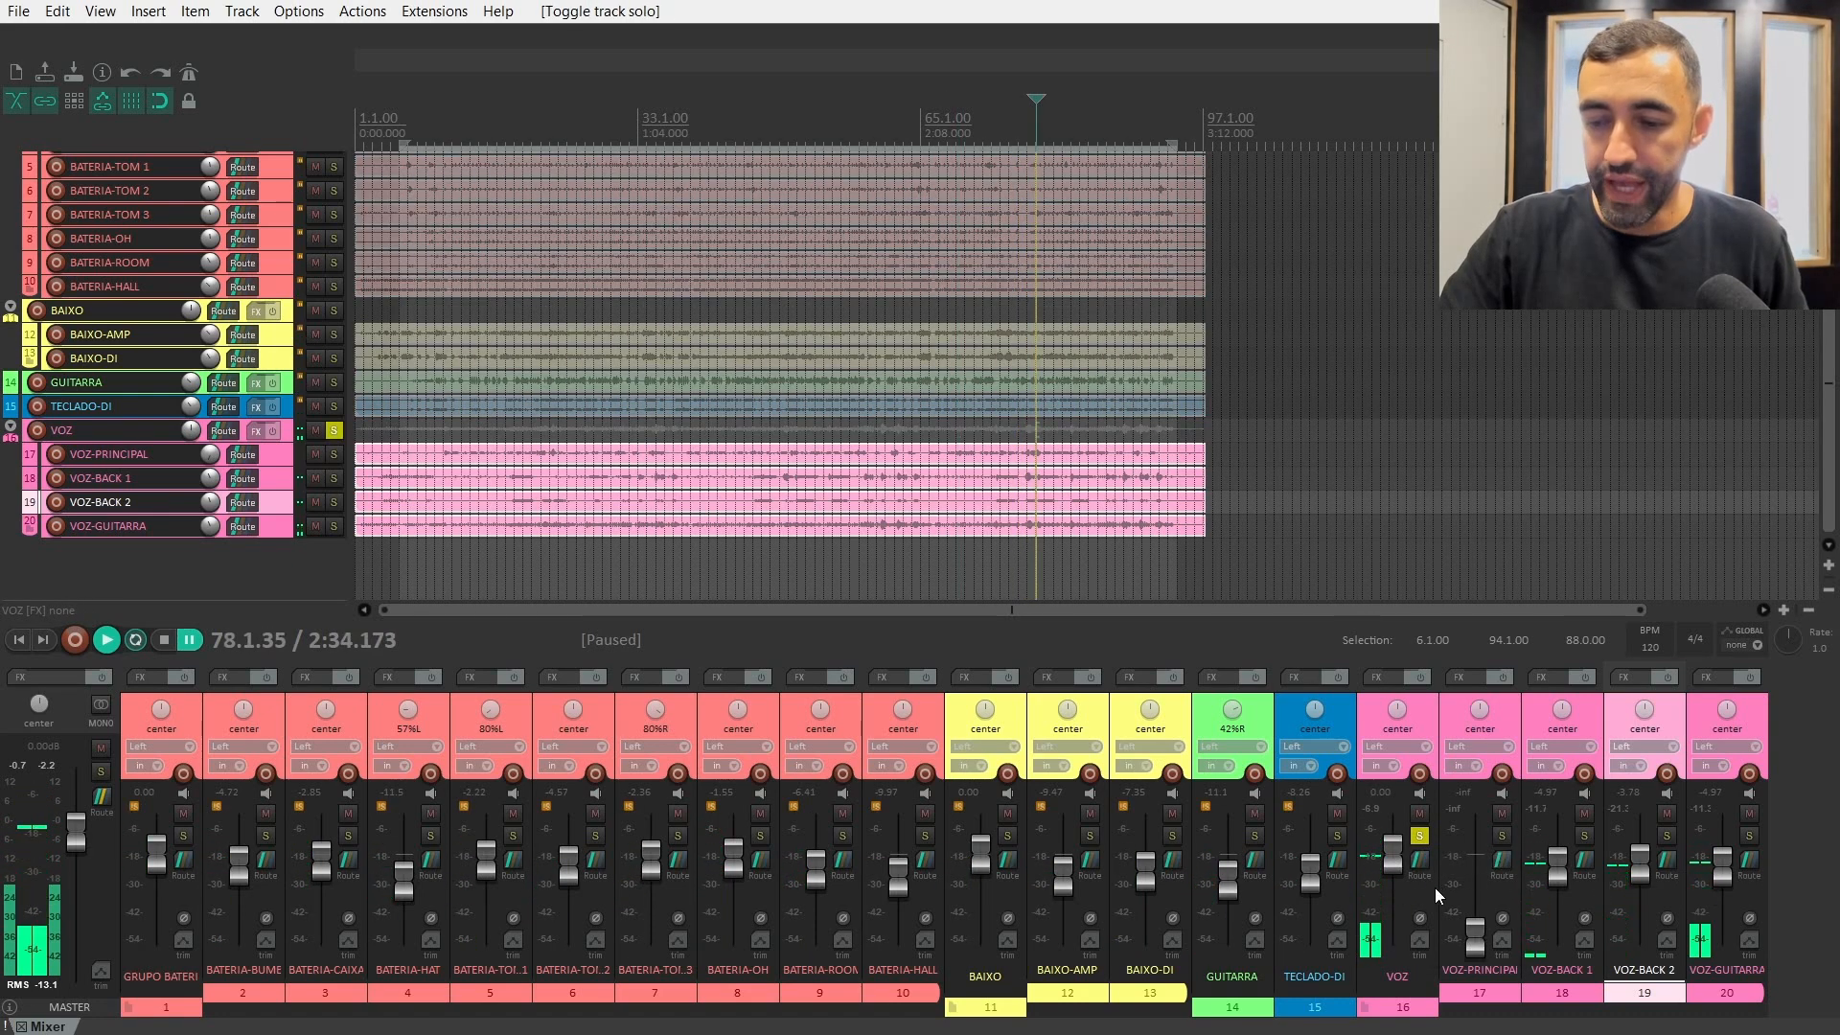
{"action": "left_click", "coordinate": [1420, 836]}
{"action": "key", "text": "space"}
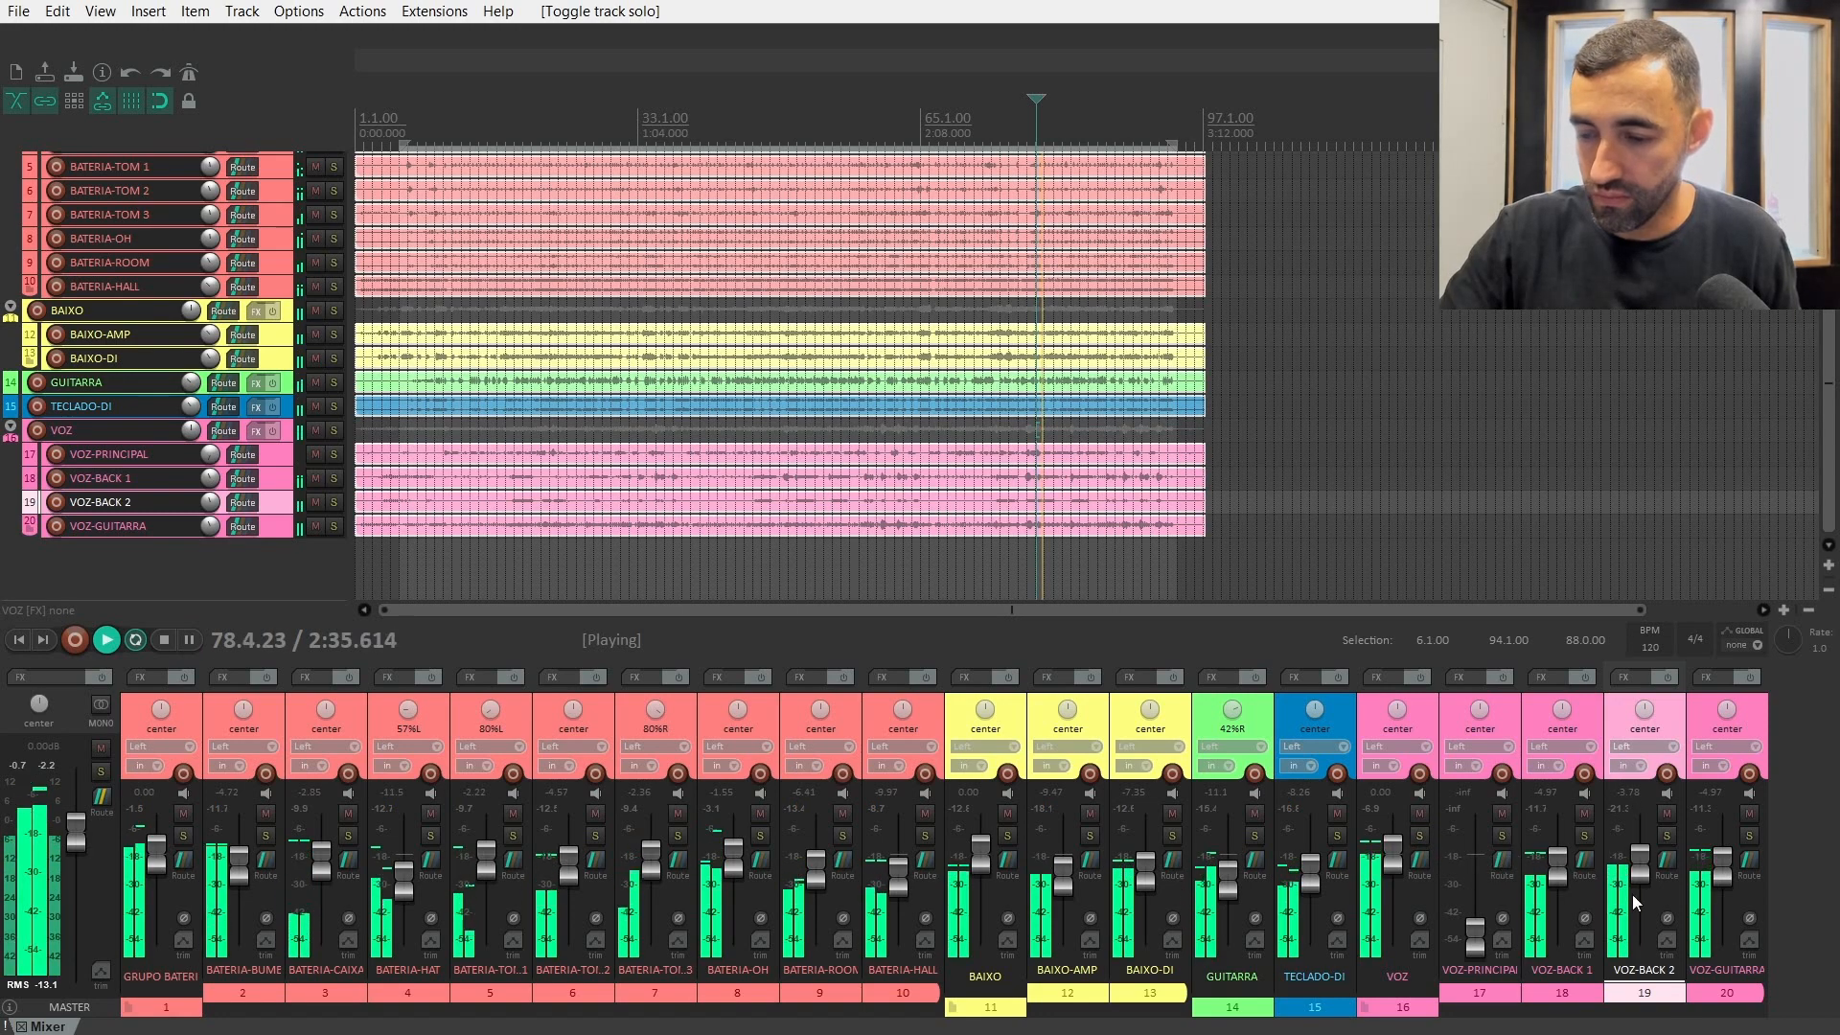
- Lower VOZ-BACK 1 to -5.58 dB and replay the mix from about bar 77
{"action": "left_click_drag", "start_coordinate": [1561, 870], "coordinate": [1566, 876]}
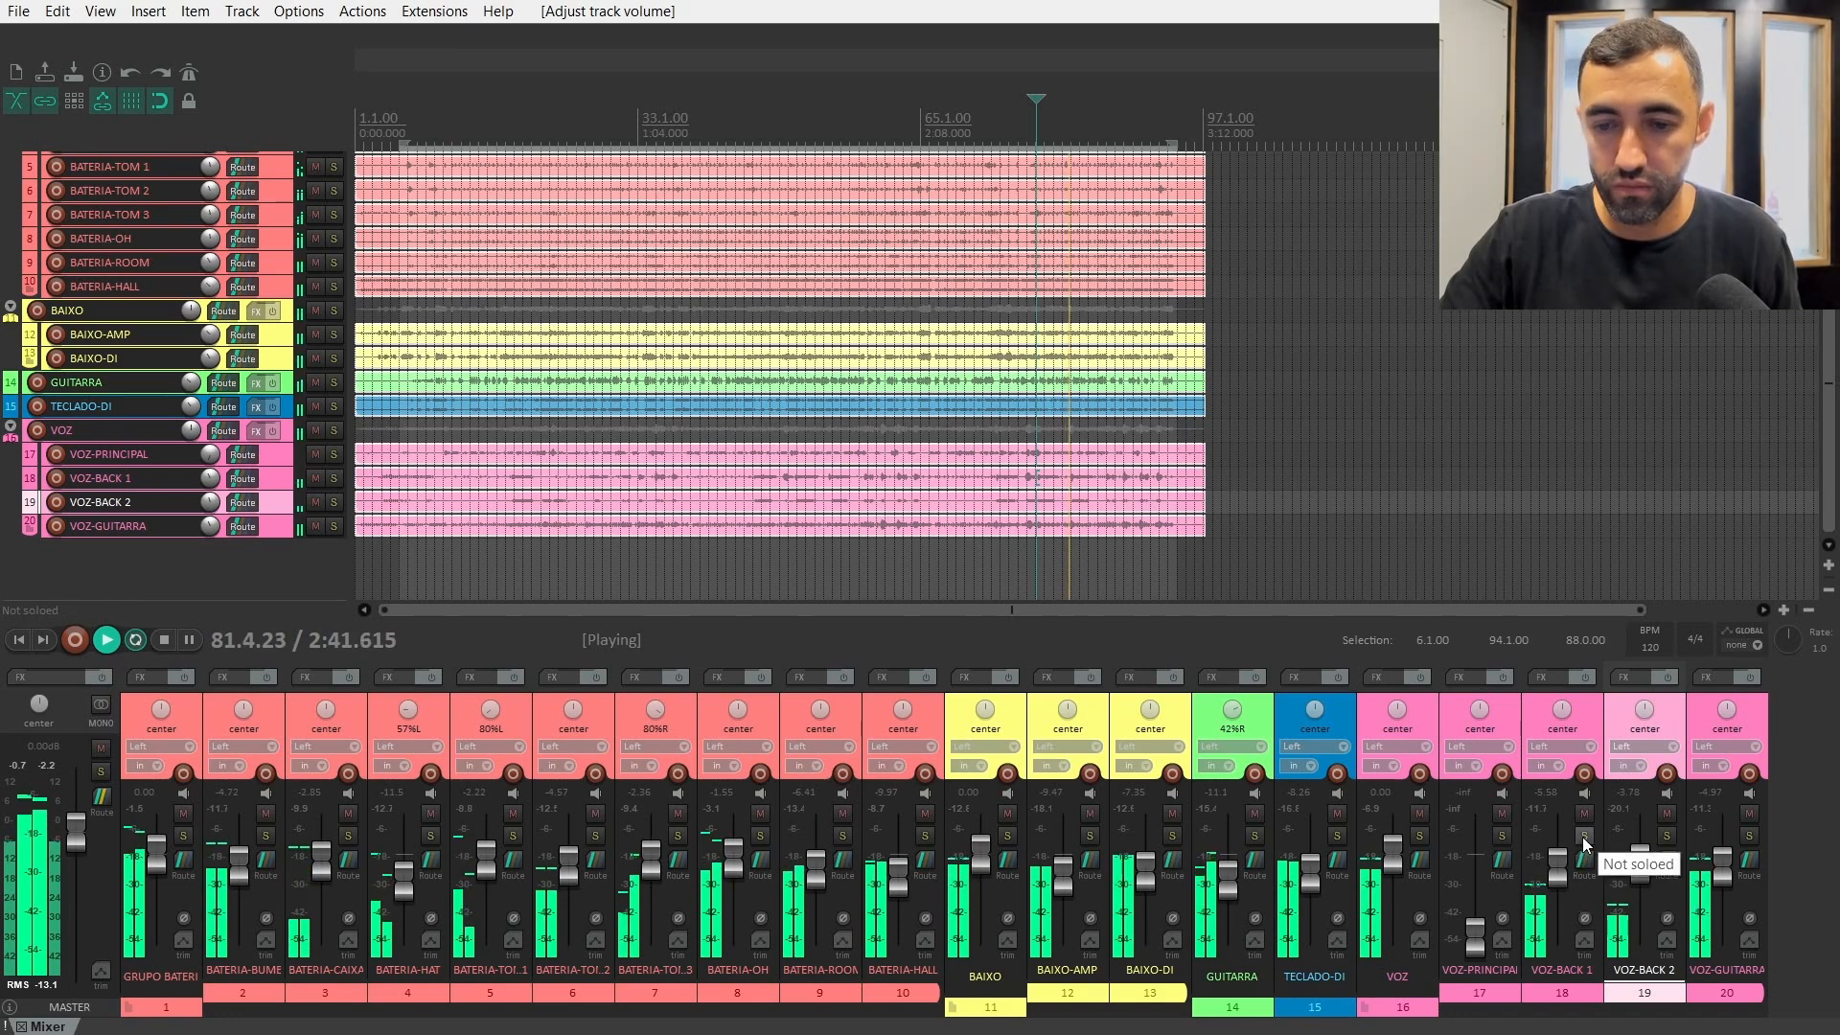
{"action": "key", "text": "space"}
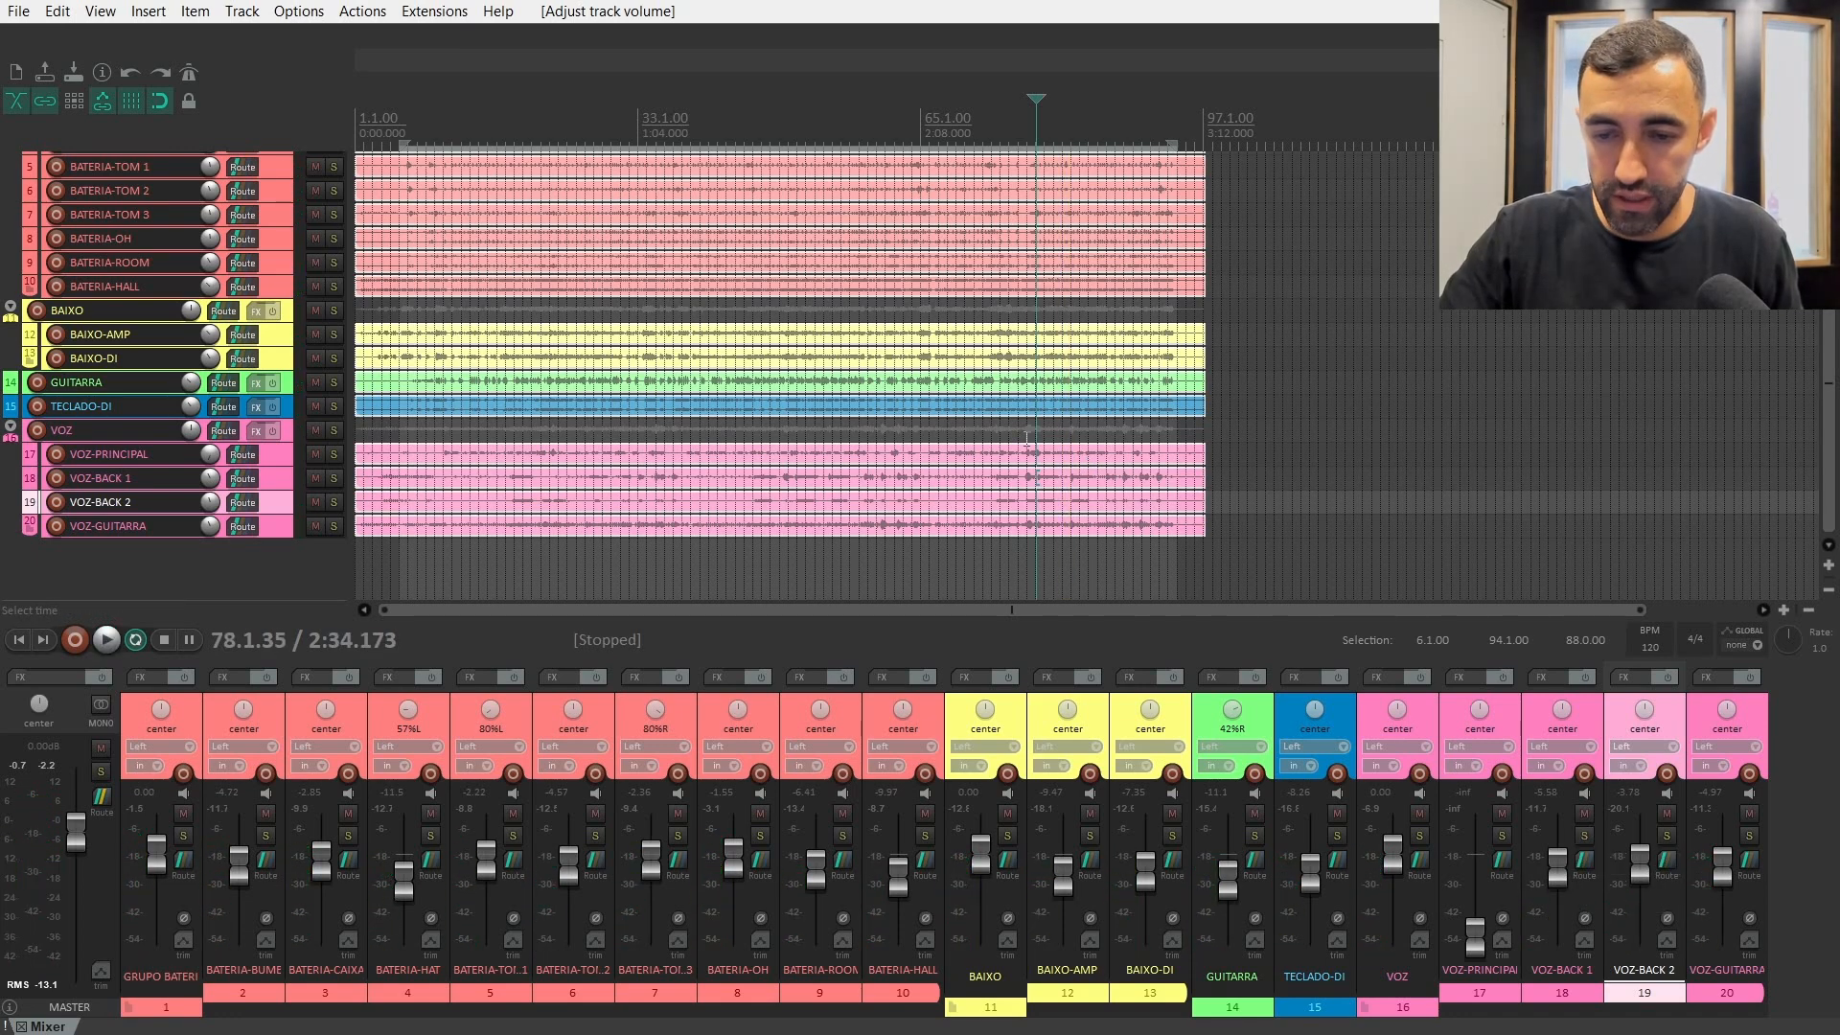
{"action": "left_click", "coordinate": [1027, 432]}
{"action": "key", "text": "space"}
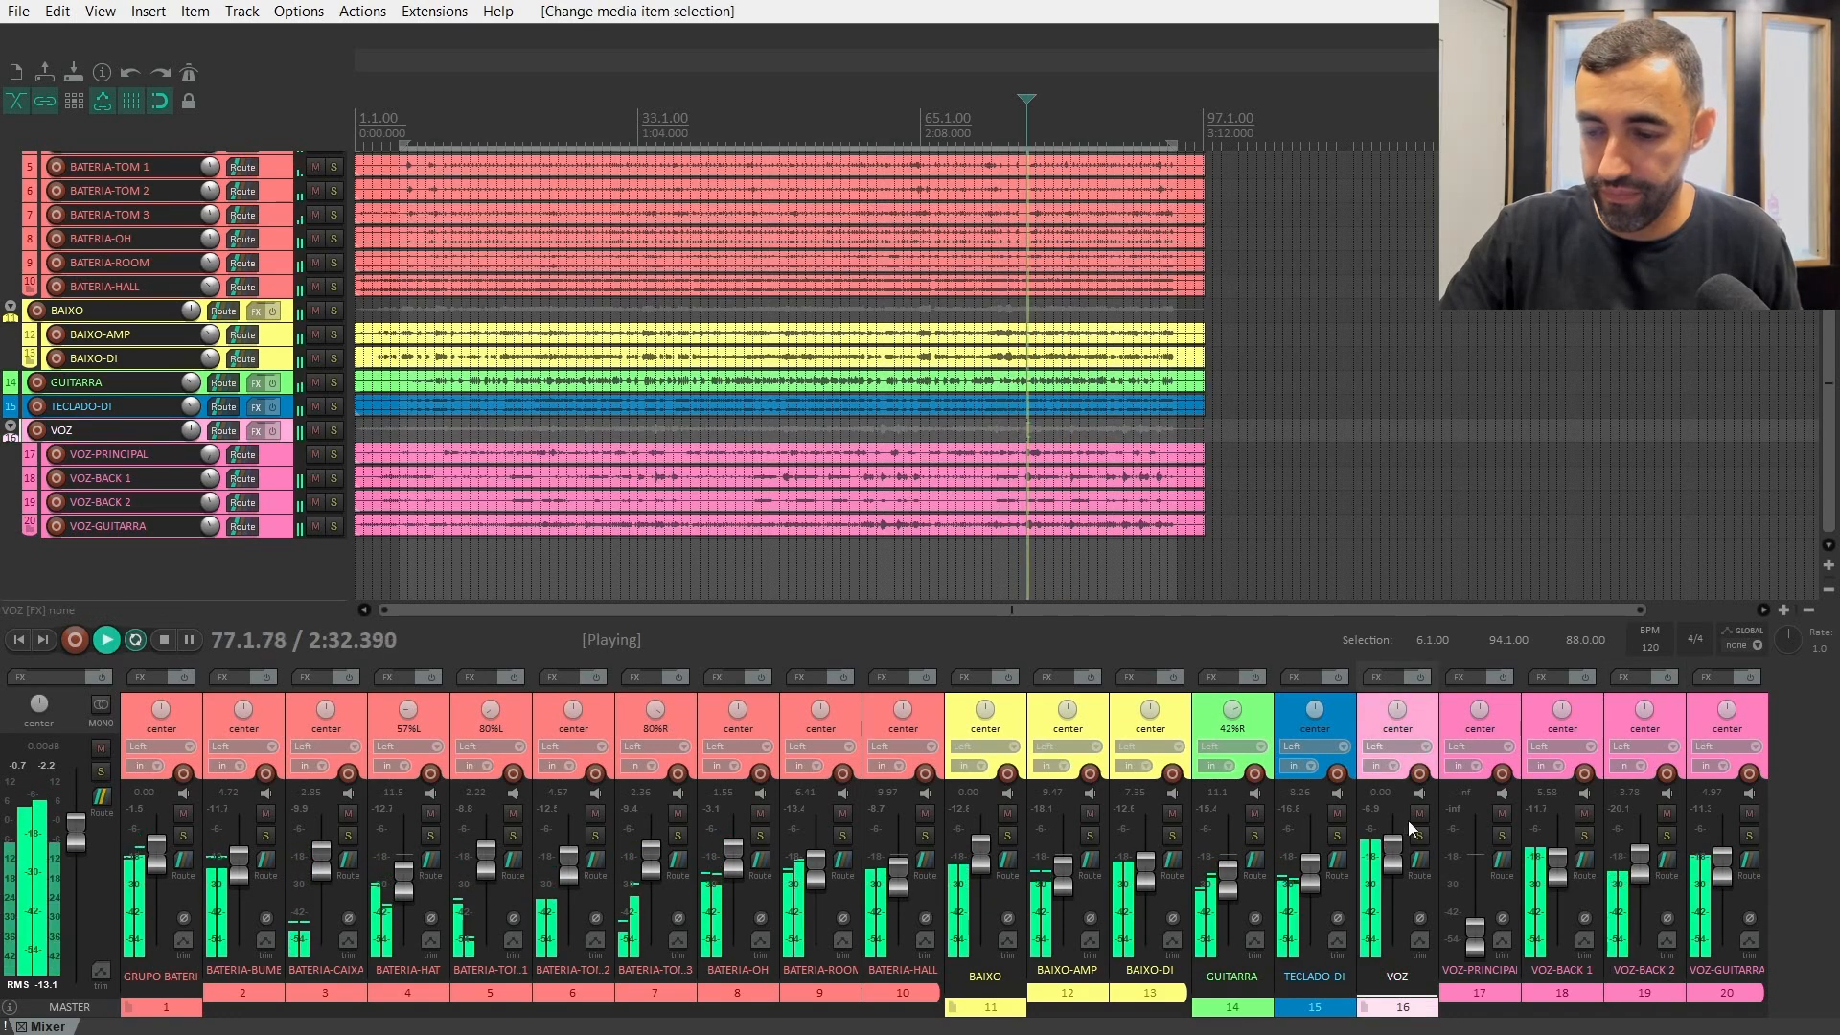
- Solo VOZ-BACK 1 and VOZ-BACK 2 exclusively, one after the other, and listen to each from about bar 77
{"action": "left_click", "coordinate": [1583, 835], "text": "alt"}
{"action": "key", "text": "space"}
{"action": "key", "text": "space"}
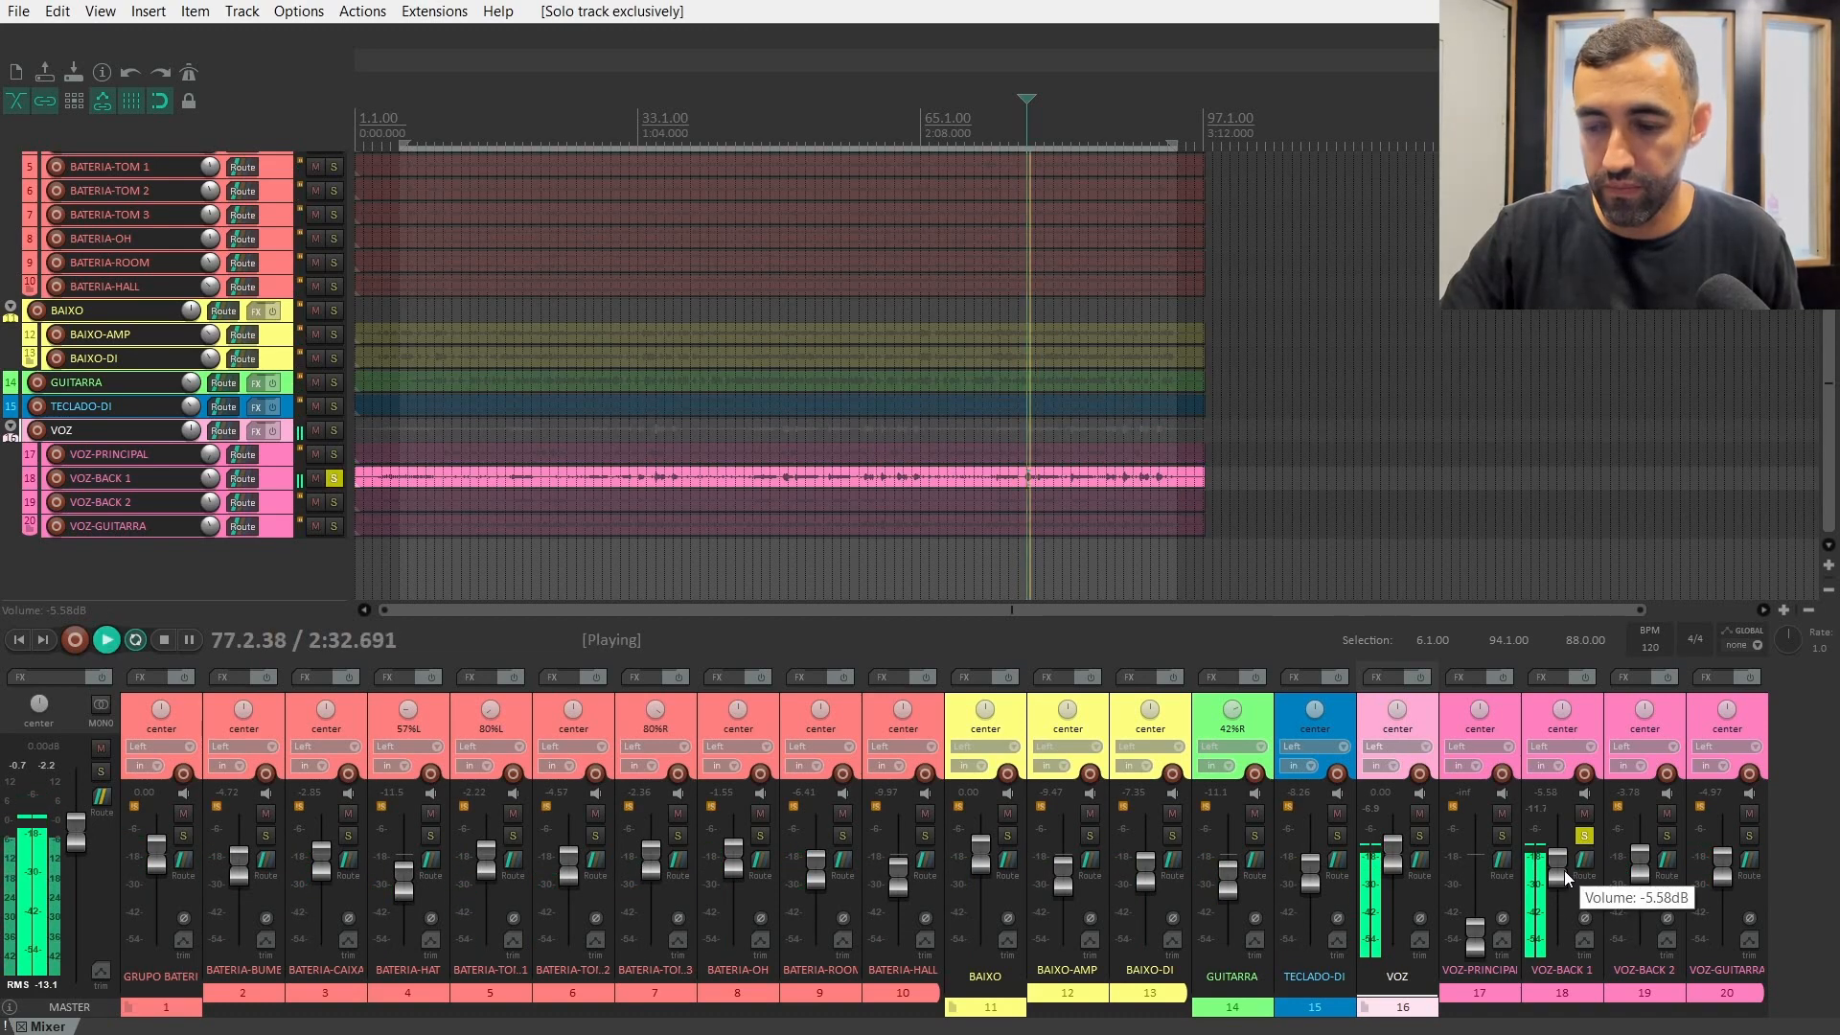
{"action": "key", "text": "space"}
{"action": "left_click", "coordinate": [1666, 836], "text": "alt"}
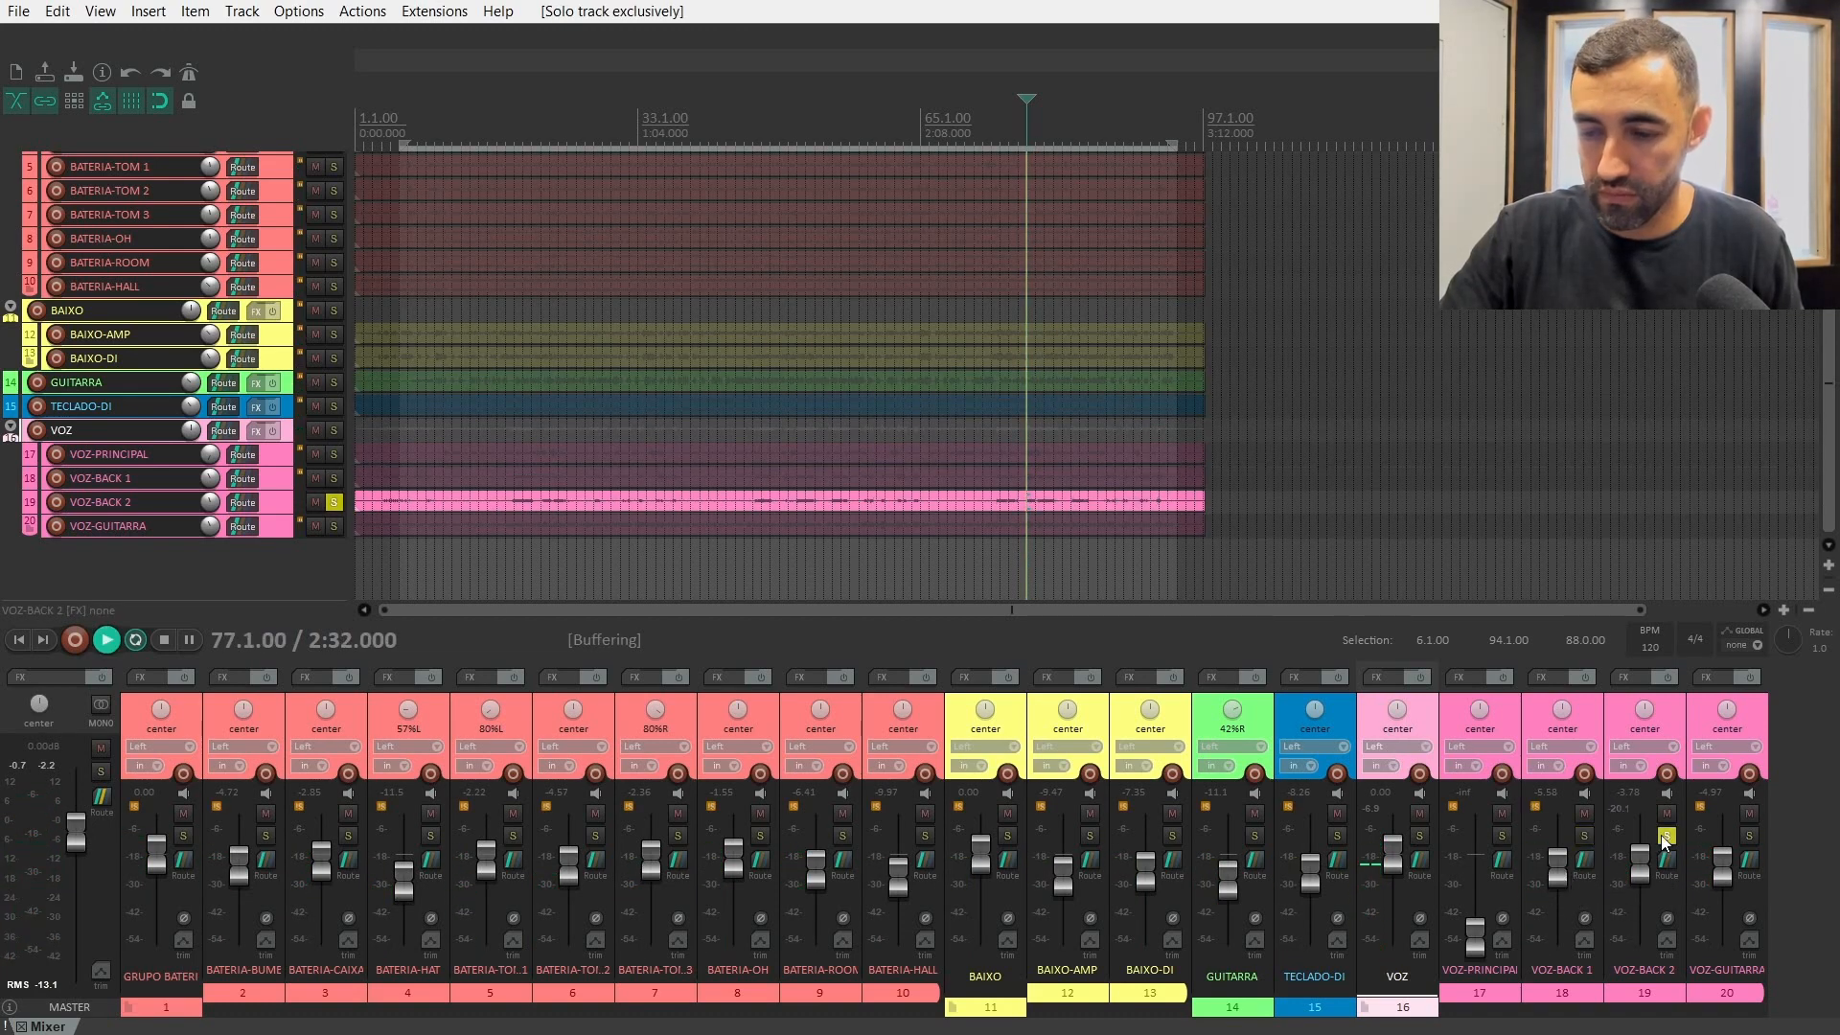
{"action": "key", "text": "space"}
{"action": "key", "text": "space"}
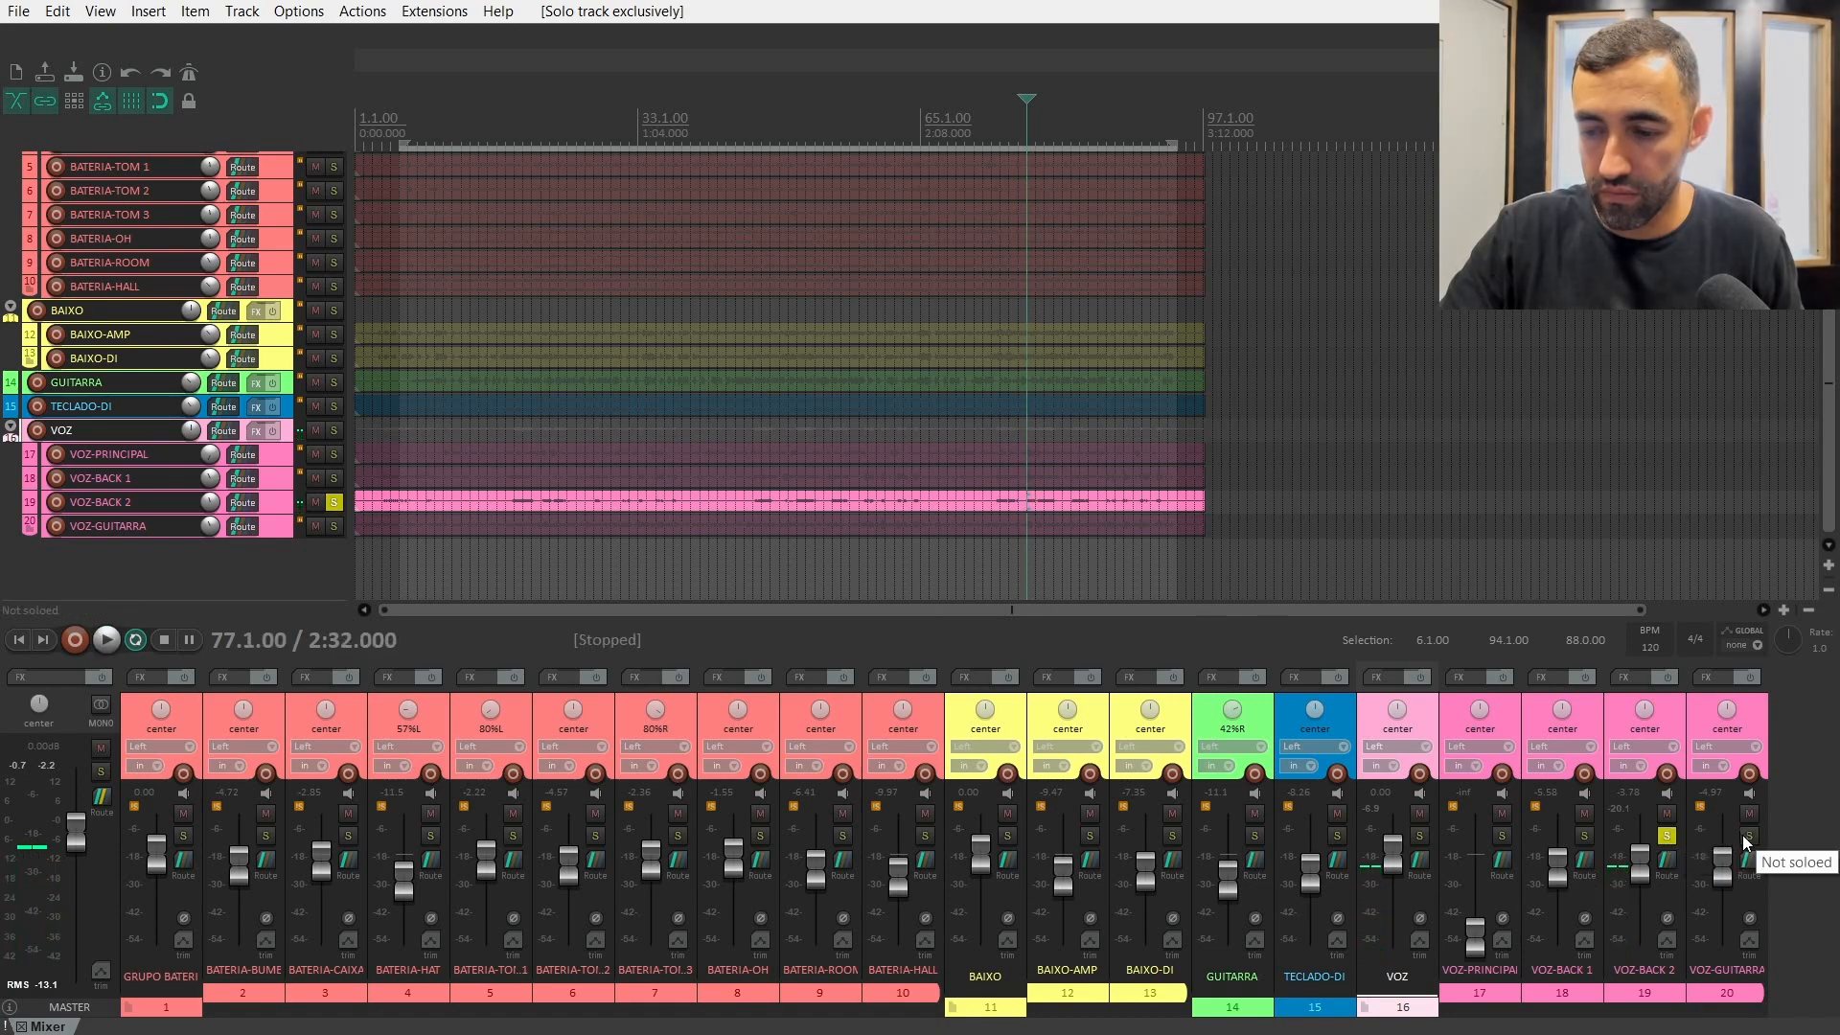
- Solo VOZ-GUITARRA and VOZ-BACK 1 exclusively, one after the other, and listen to each from bar 77
{"action": "left_click", "coordinate": [1748, 836], "text": "alt"}
{"action": "key", "text": "space"}
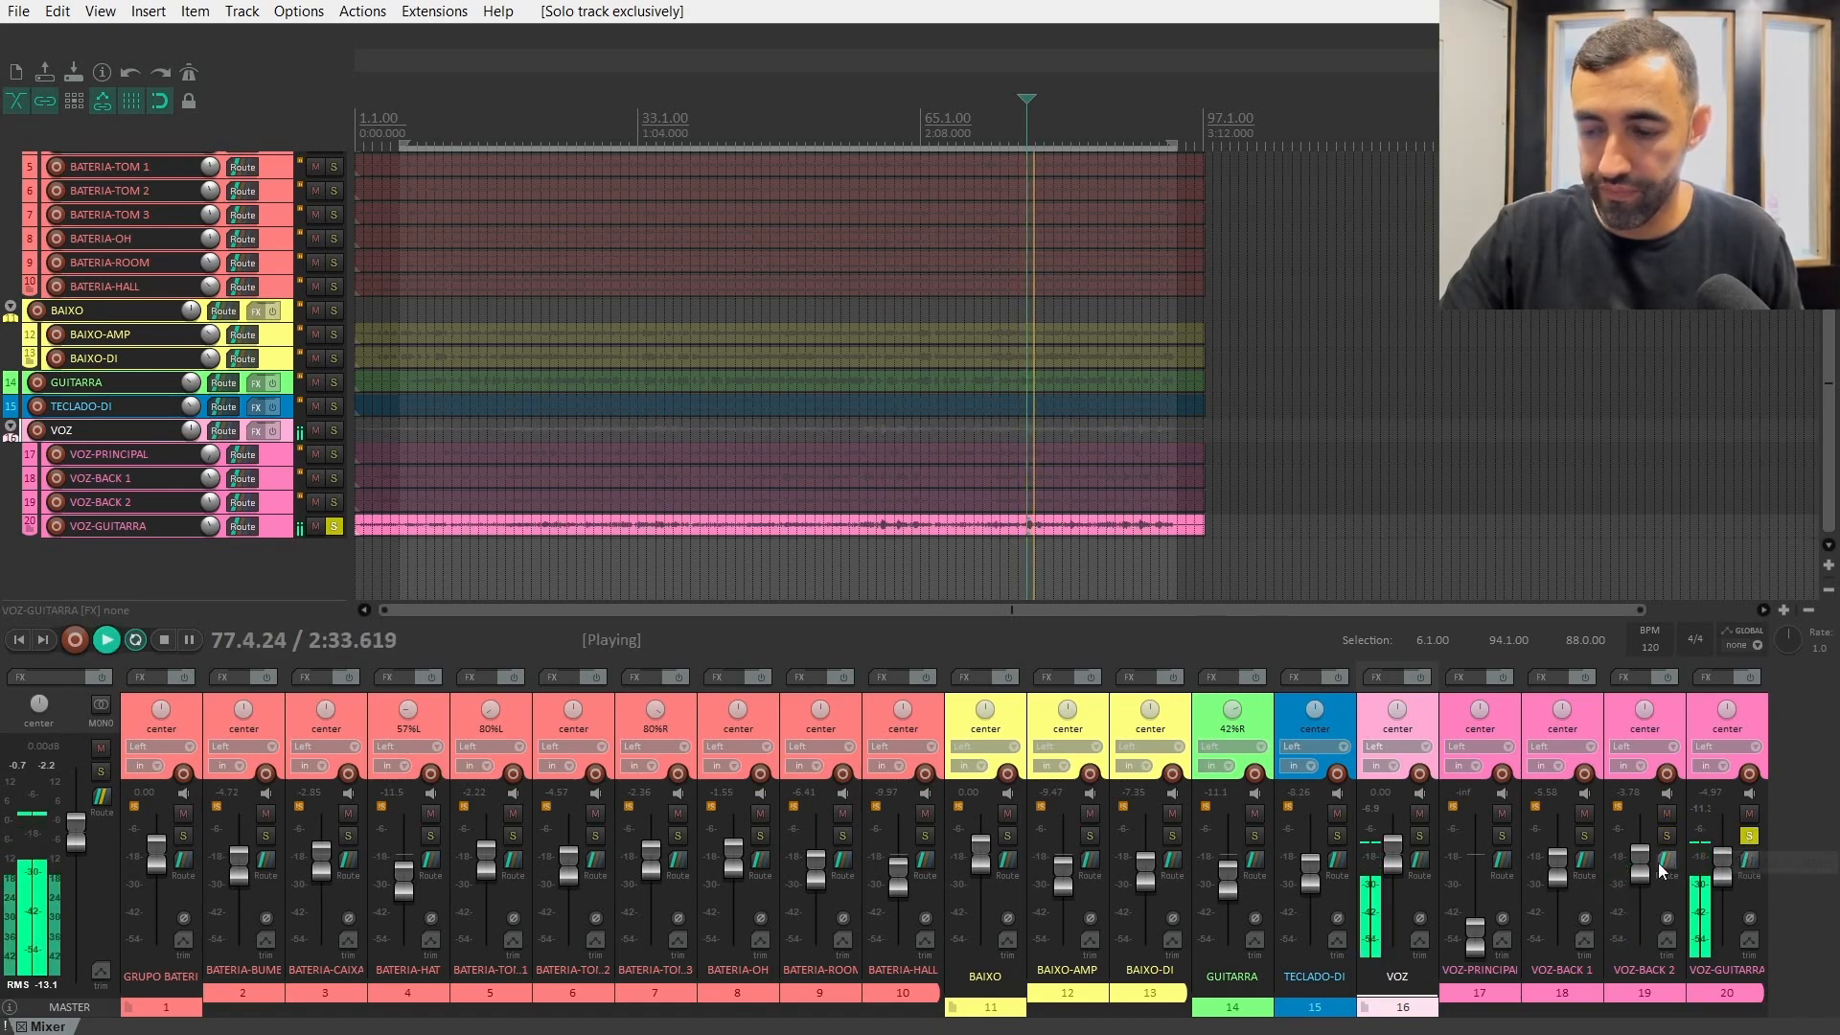
{"action": "key", "text": "space"}
{"action": "left_click", "coordinate": [1584, 835], "text": "alt"}
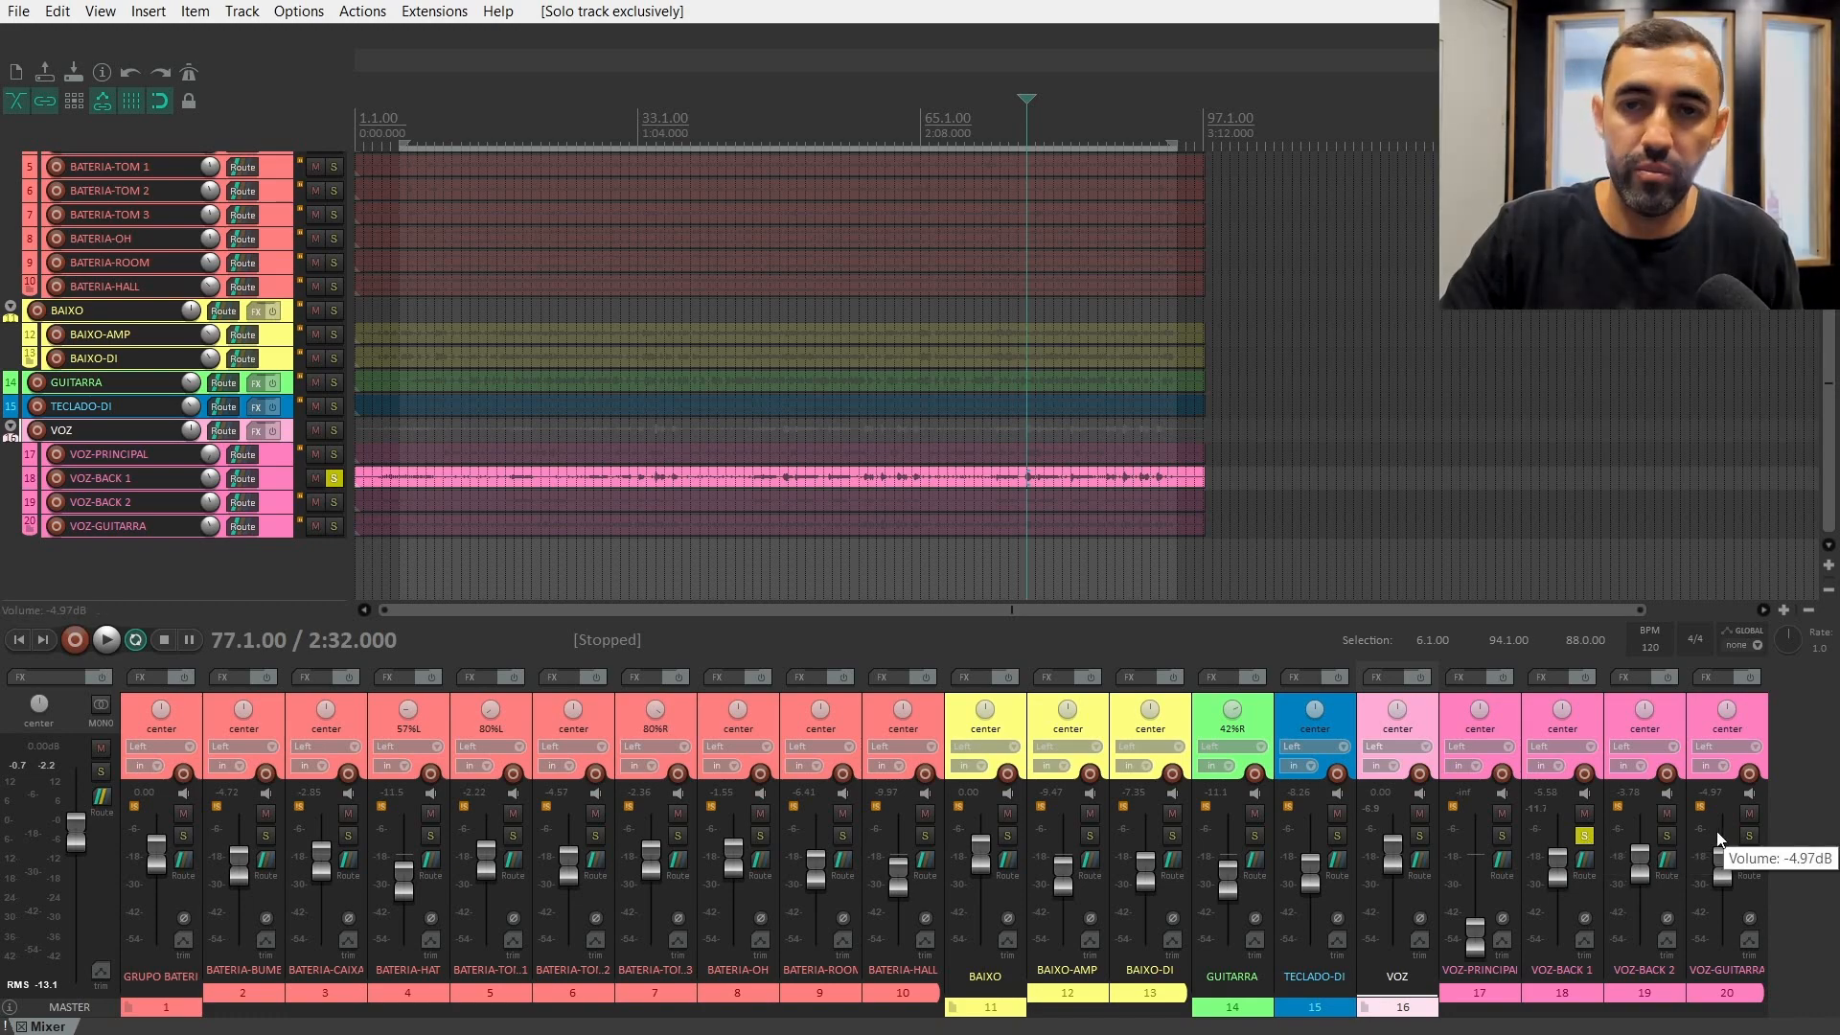
{"action": "key", "text": "space"}
{"action": "key", "text": "space"}
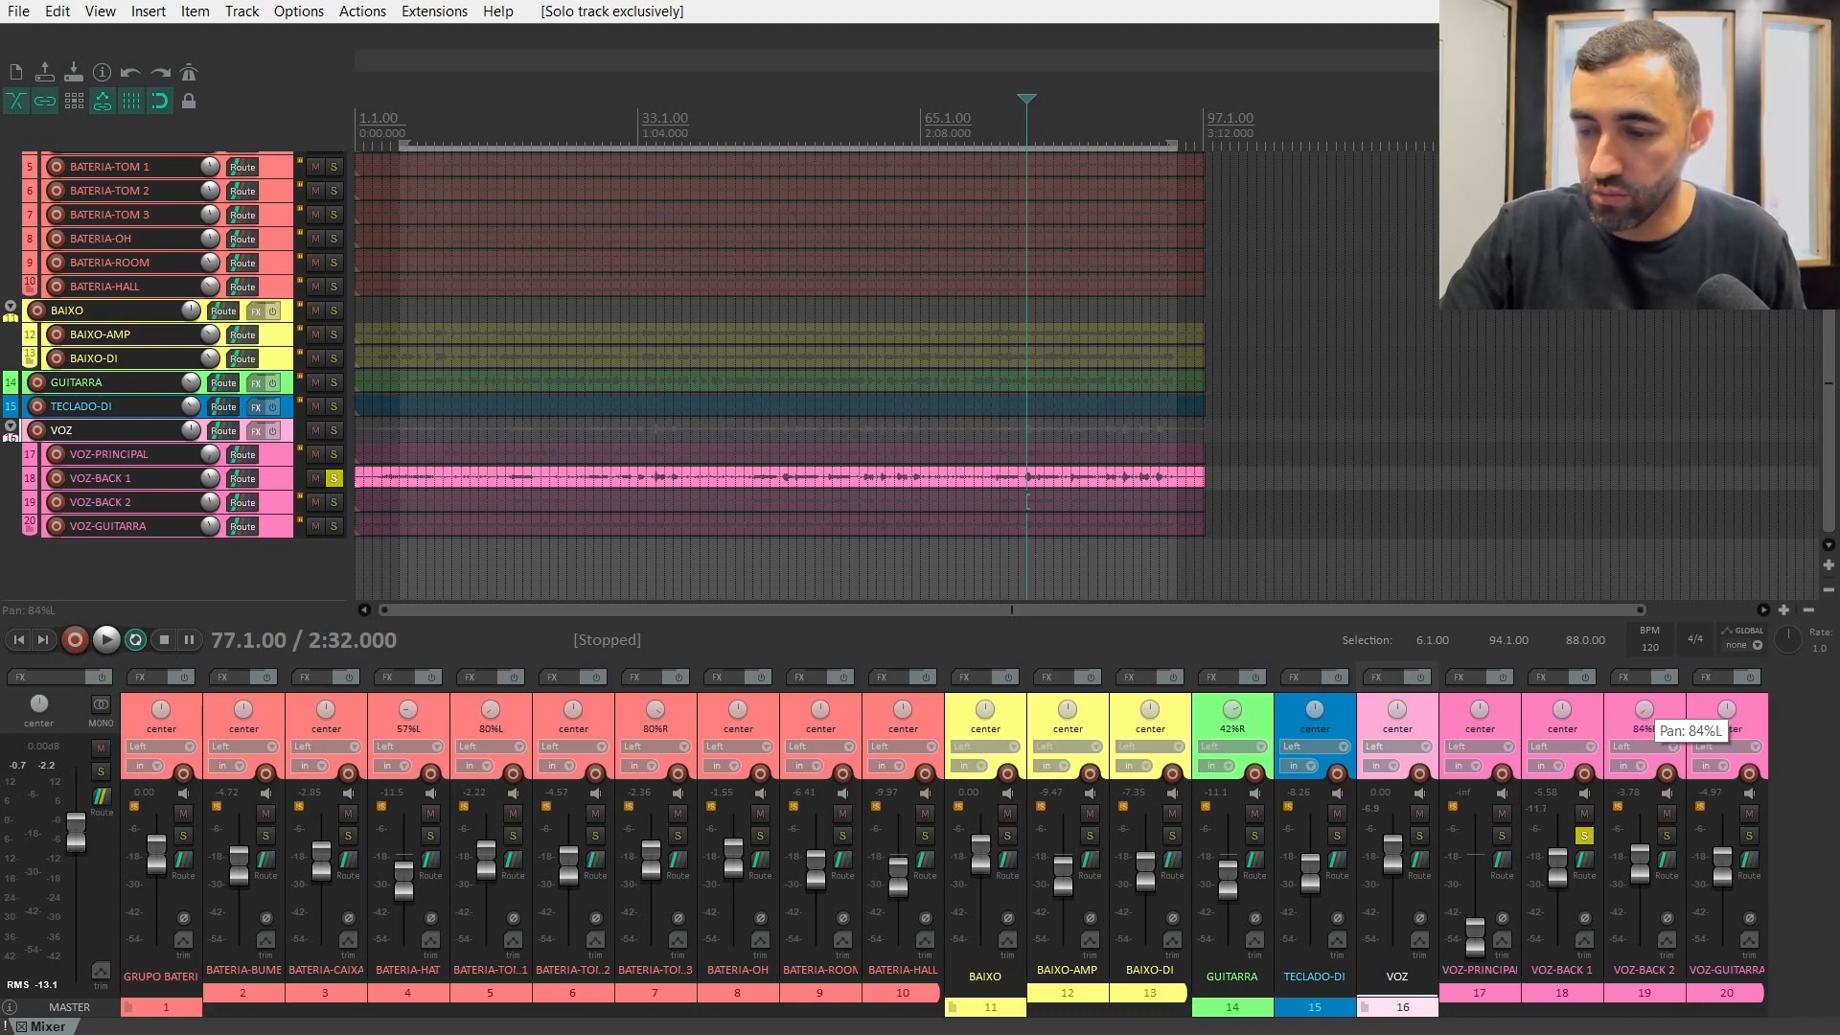
- Pan VOZ-BACK 2 to 80% left and VOZ-GUITARRA to 80% right
{"action": "left_click", "coordinate": [1647, 711]}
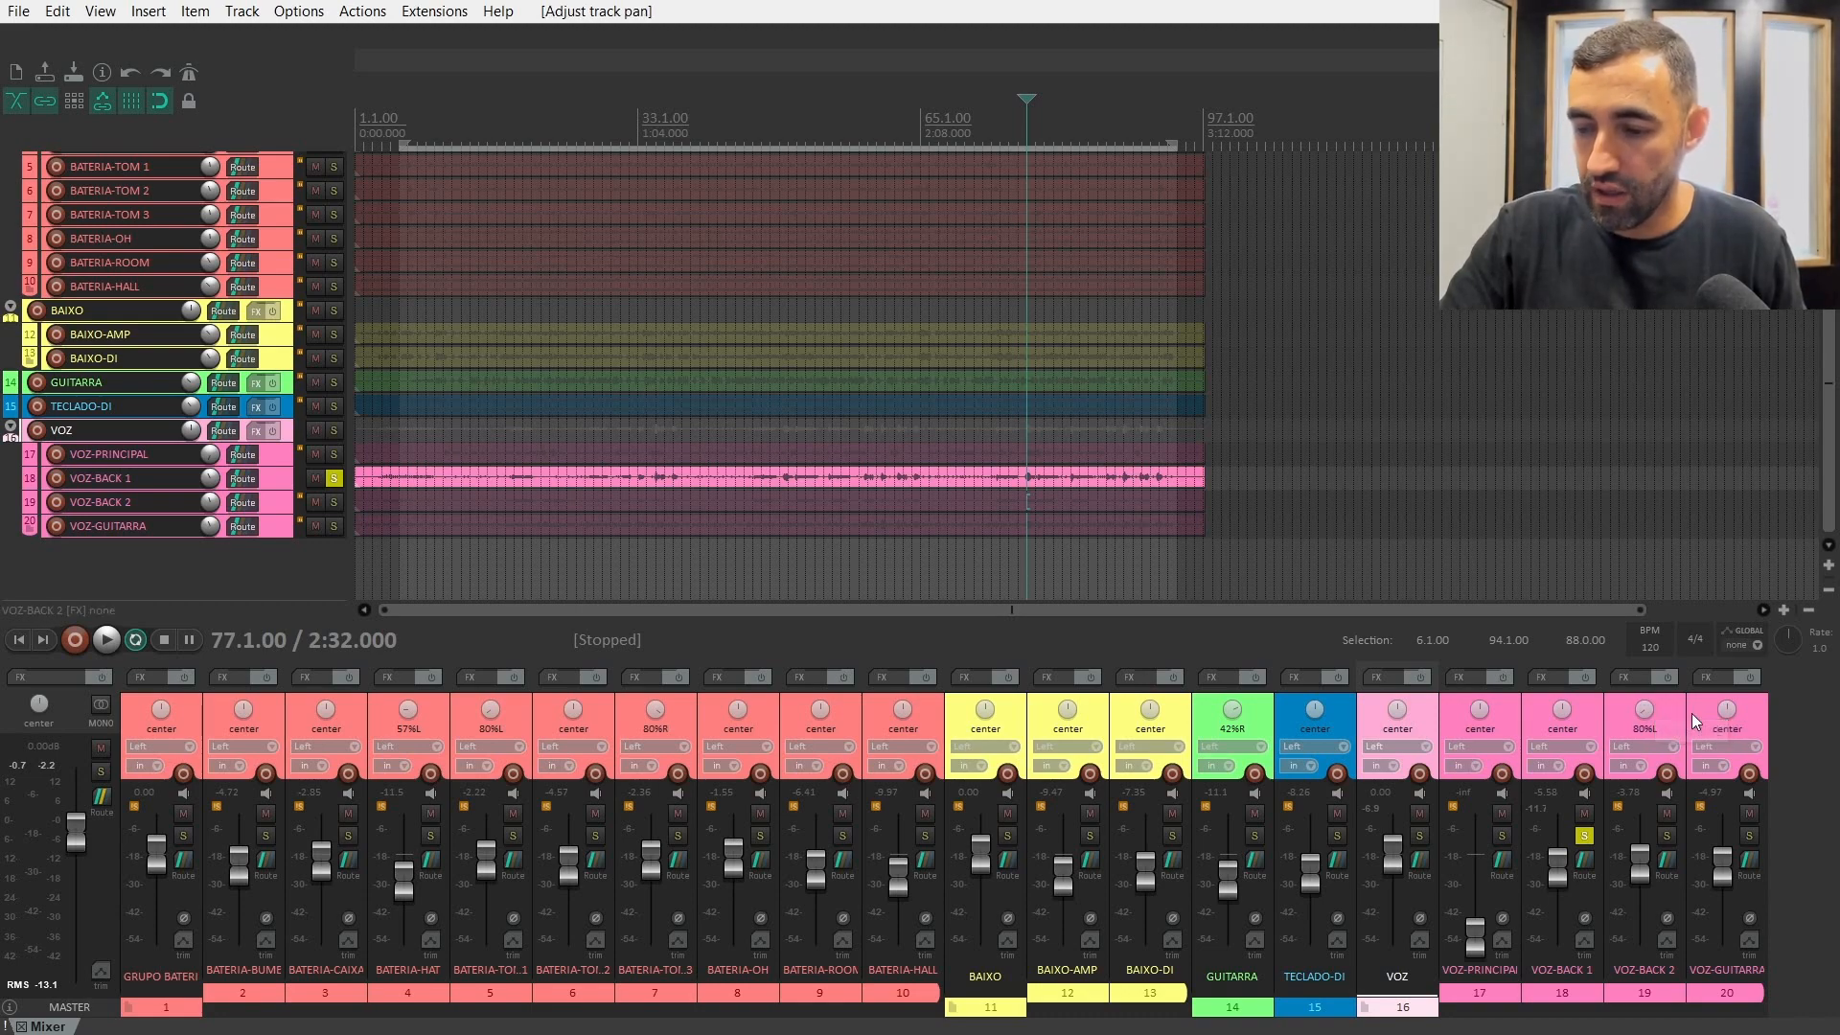
{"action": "left_click_drag", "start_coordinate": [1731, 719], "coordinate": [1730, 671]}
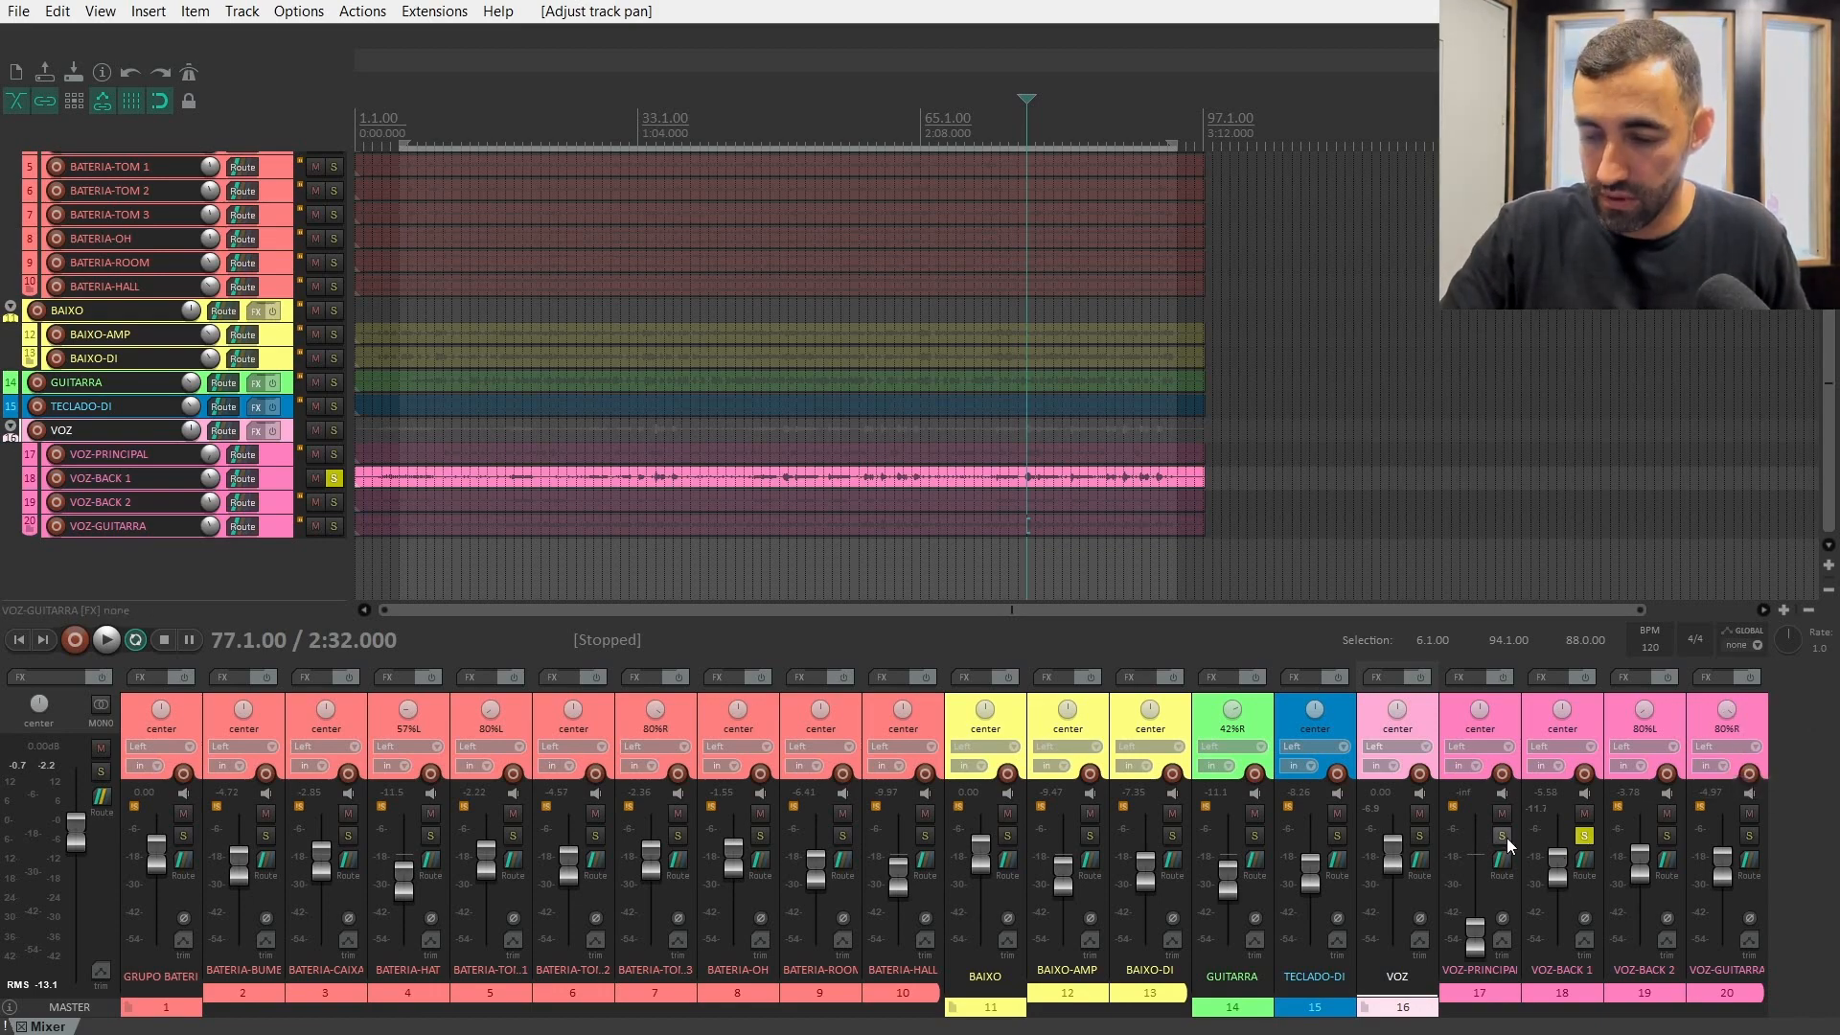
- Solo the VOZ folder exclusively and rebalance the backing vocals during playback, with VOZ-BACK 2 at about 0.50 dB and VOZ-GUITARRA at about -5.79 dB
{"action": "left_click", "coordinate": [1419, 836], "text": "ctrl+alt"}
{"action": "key", "text": "space"}
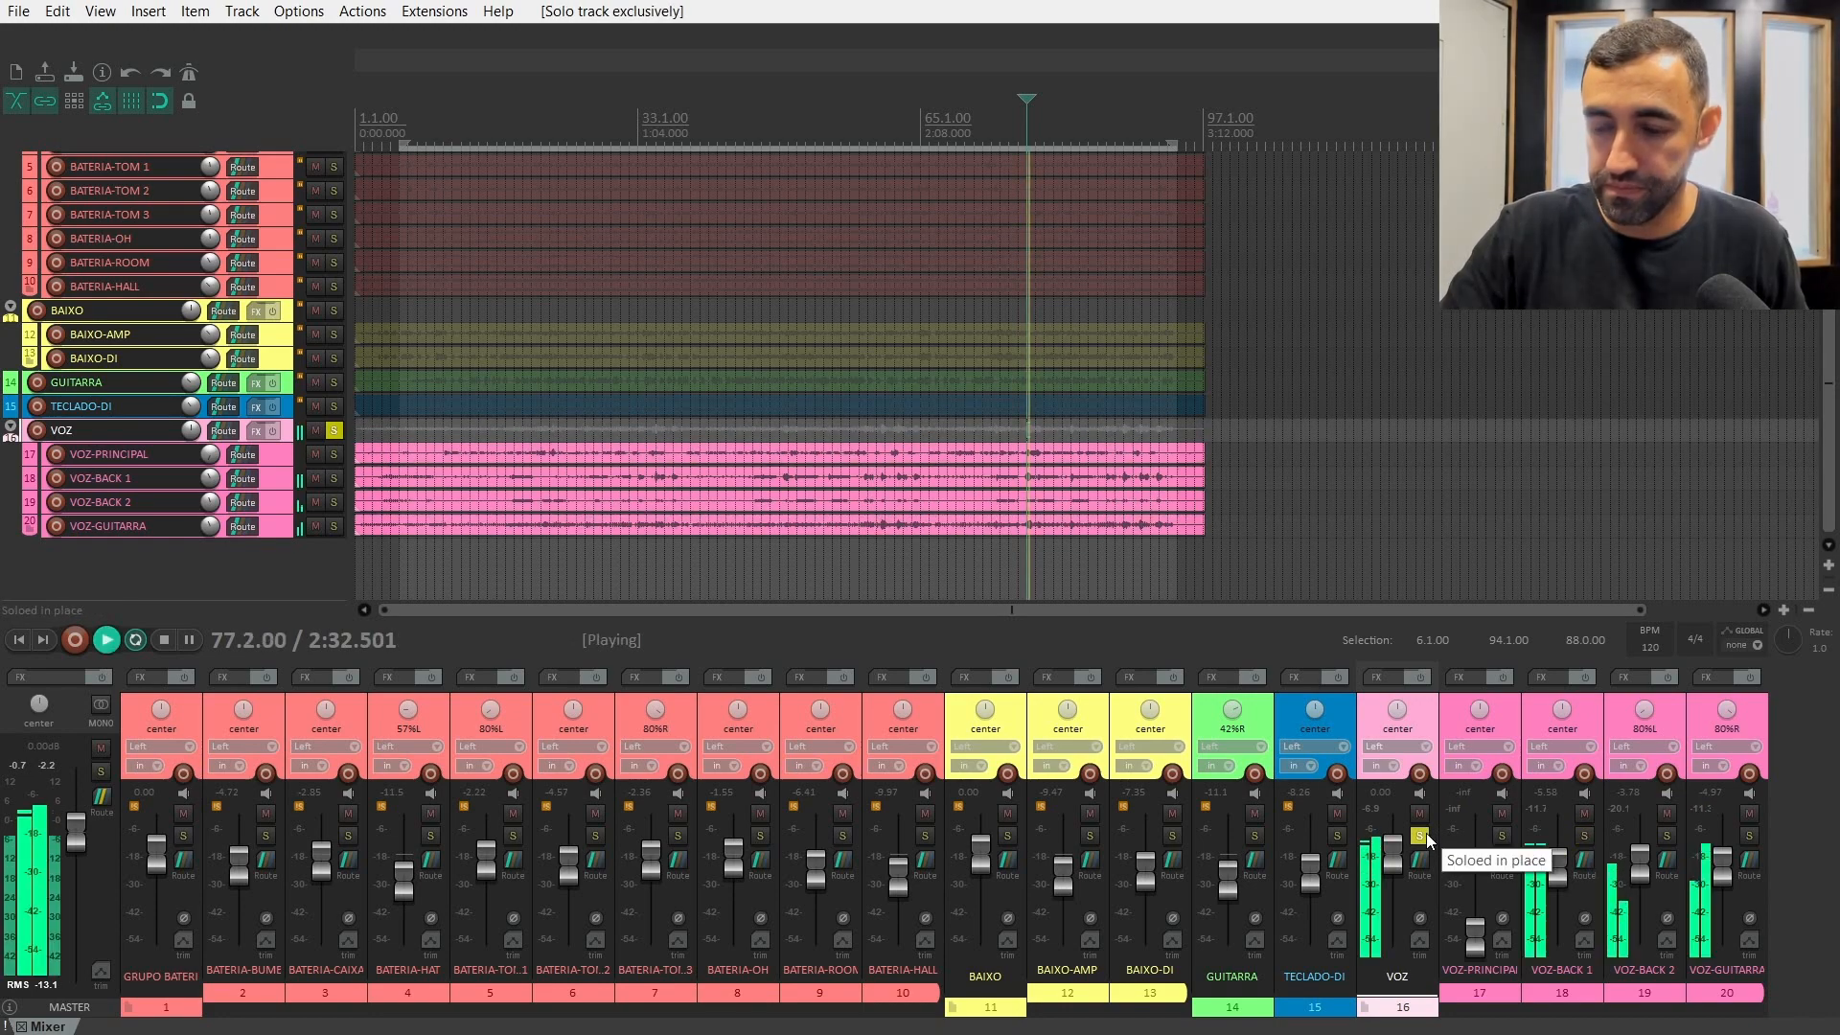
{"action": "left_click_drag", "start_coordinate": [1641, 878], "coordinate": [1722, 864]}
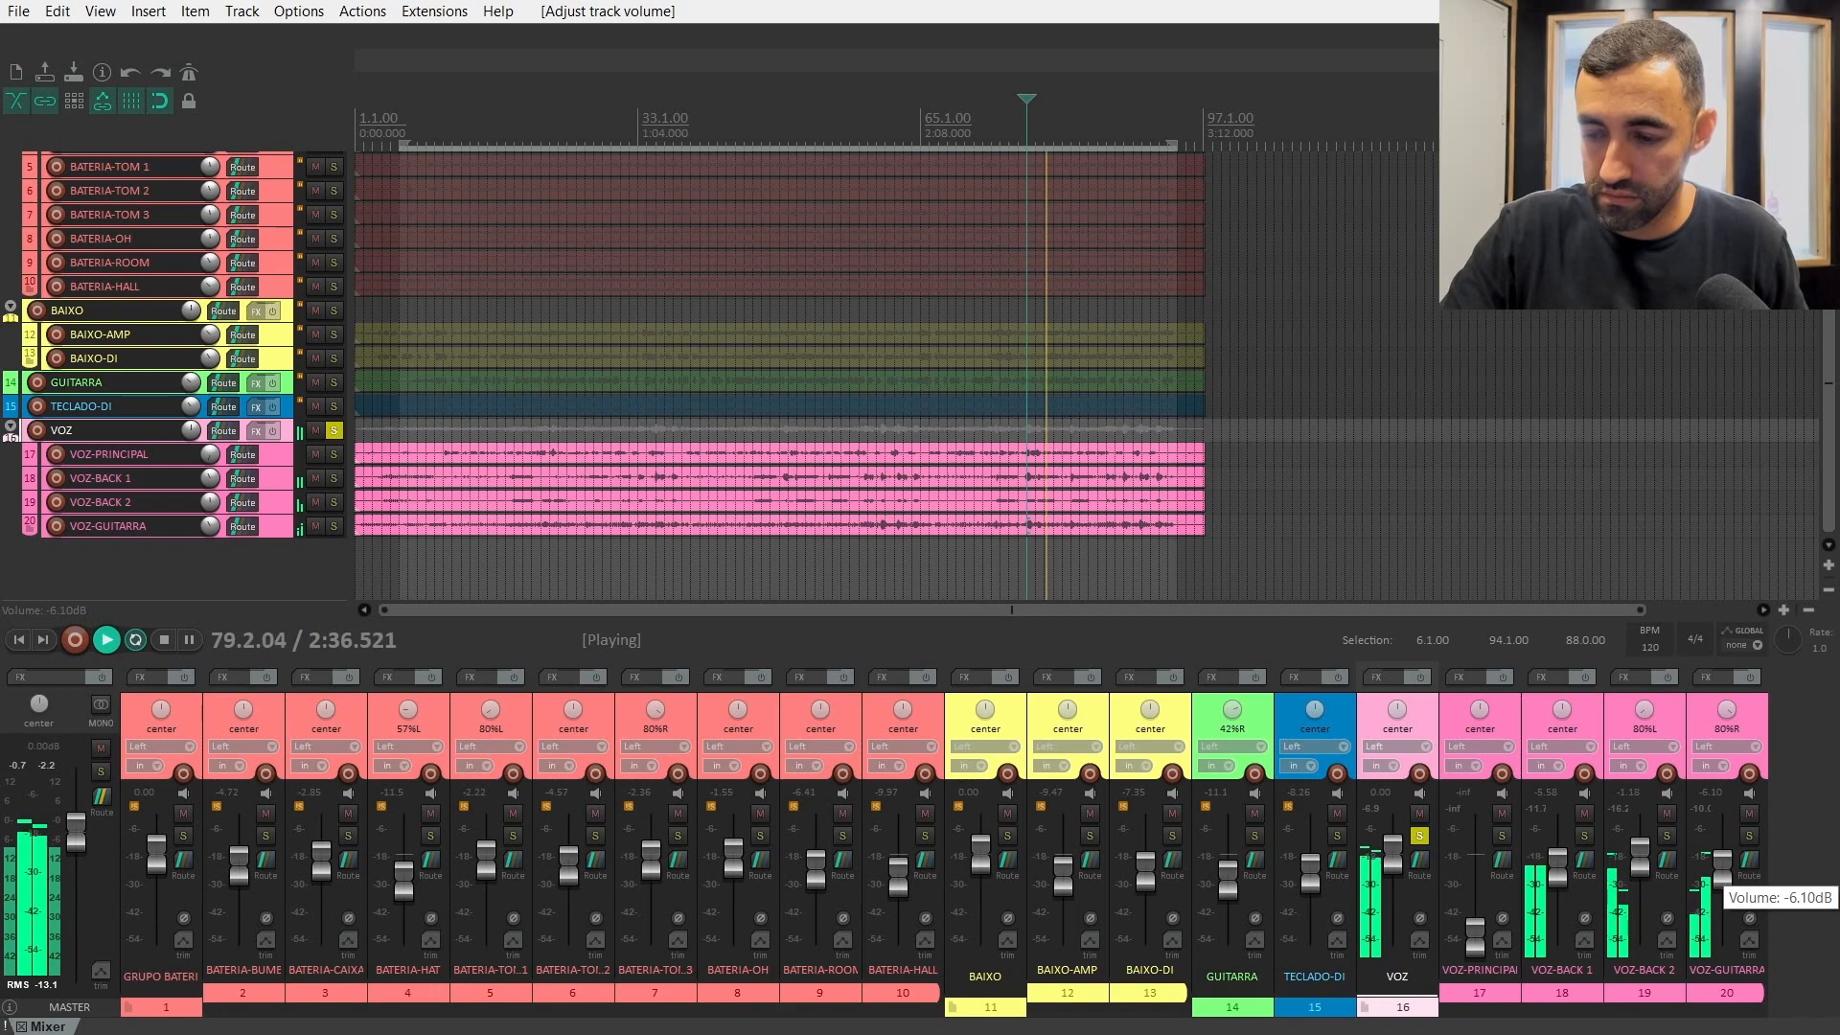
{"action": "left_click_drag", "start_coordinate": [1550, 871], "coordinate": [1640, 860]}
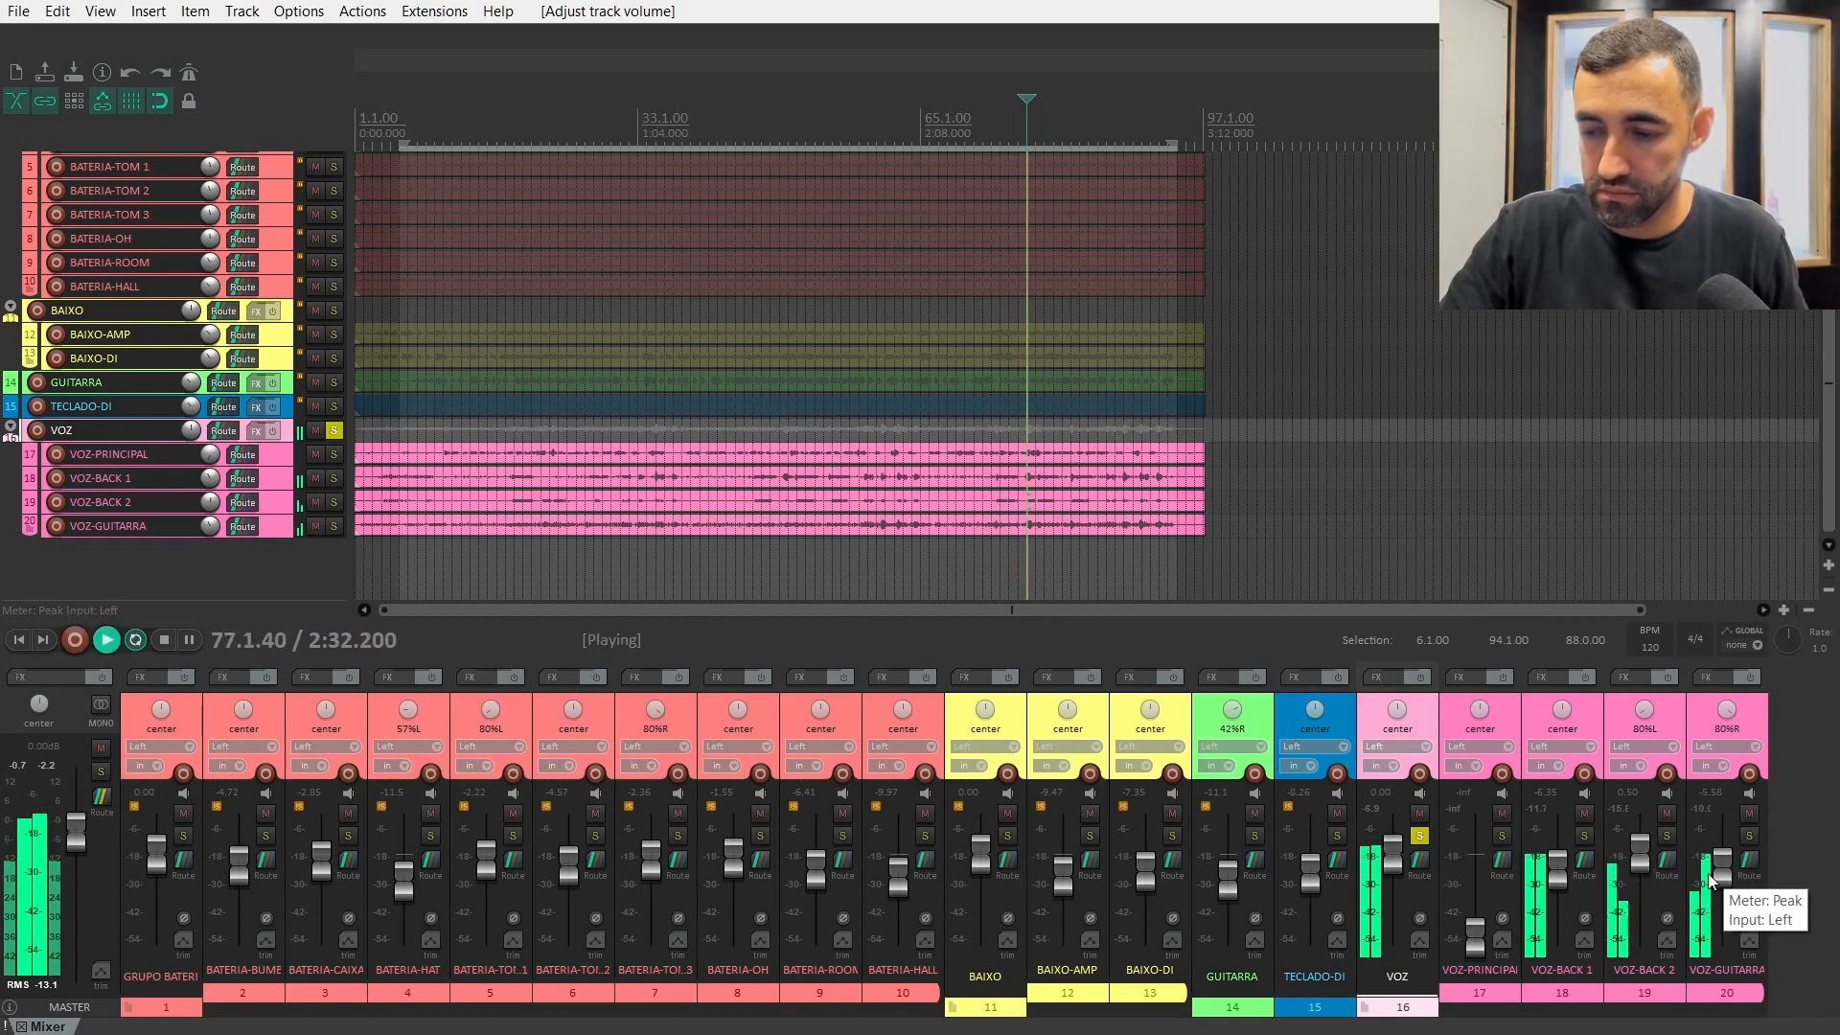
{"action": "left_click_drag", "start_coordinate": [1722, 862], "coordinate": [1722, 858]}
{"action": "key", "text": "space"}
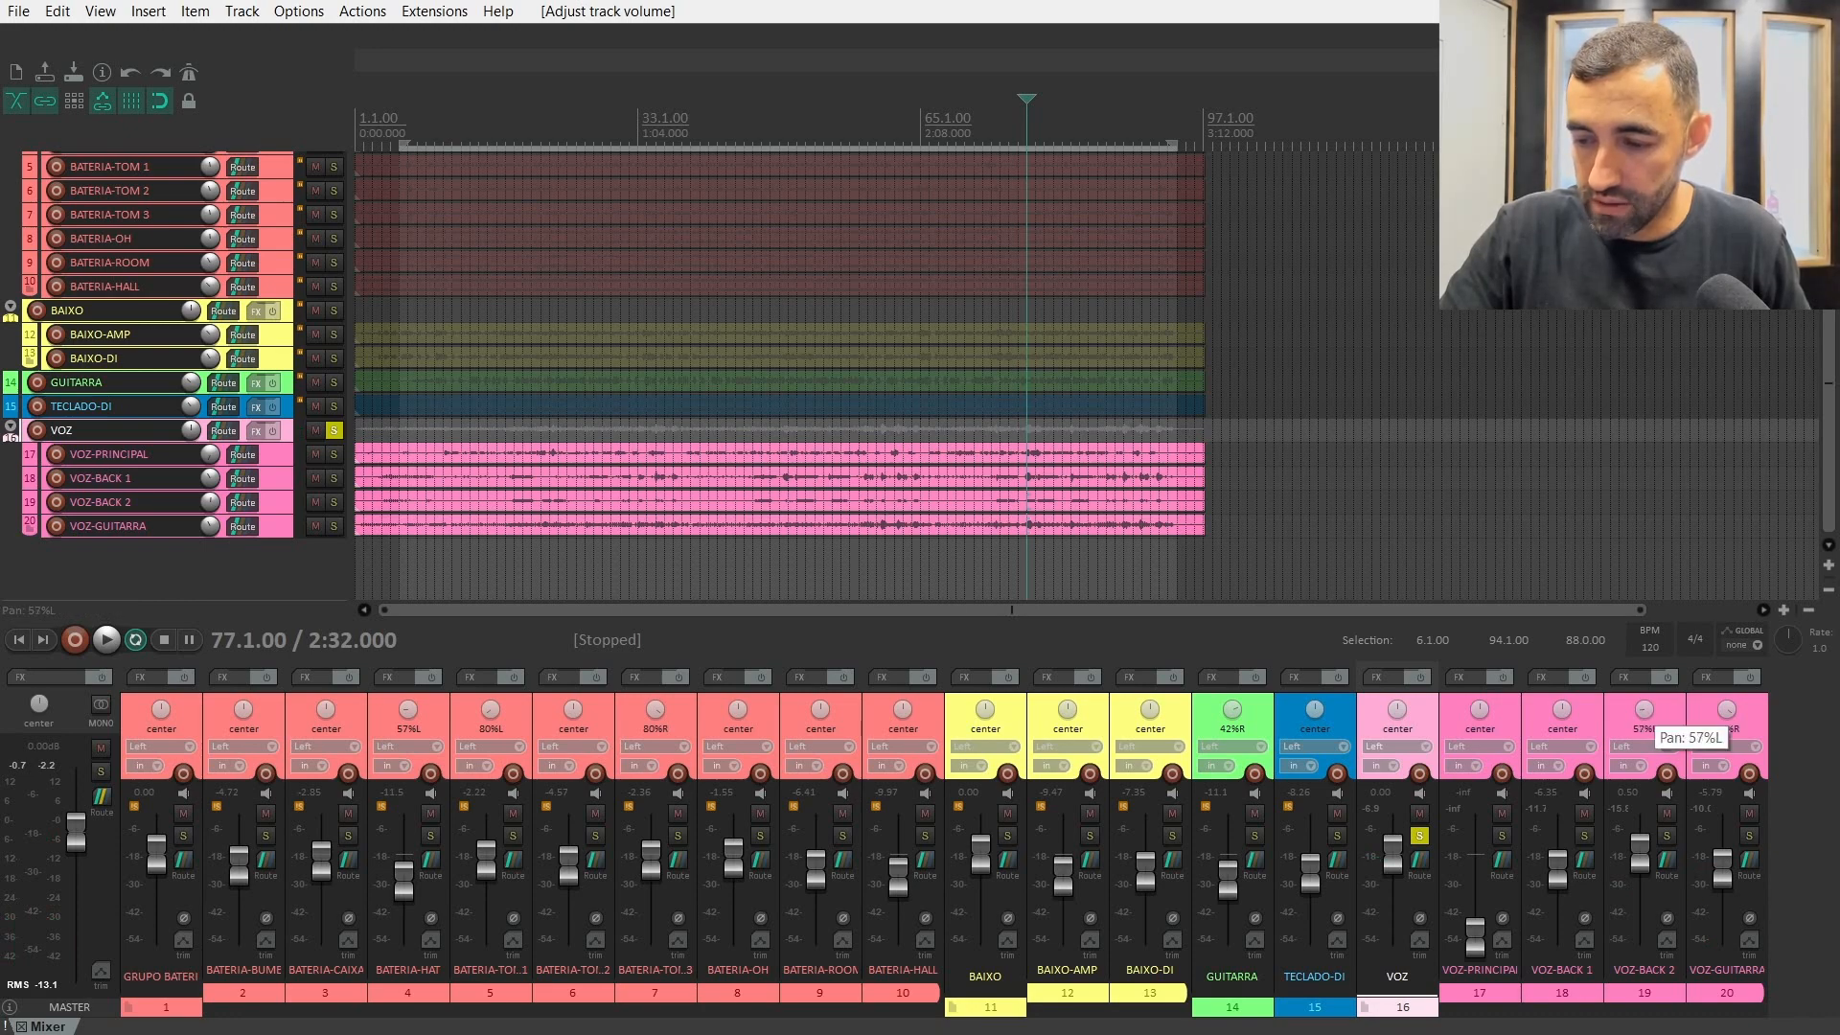
- Pan VOZ-BACK 2 to 50% left and VOZ-GUITARRA to 50% right, and raise VOZ-BACK 2 to +1.27 dB and VOZ-BACK 1 to -5.79 dB
{"action": "left_click_drag", "start_coordinate": [1641, 711], "coordinate": [1641, 711]}
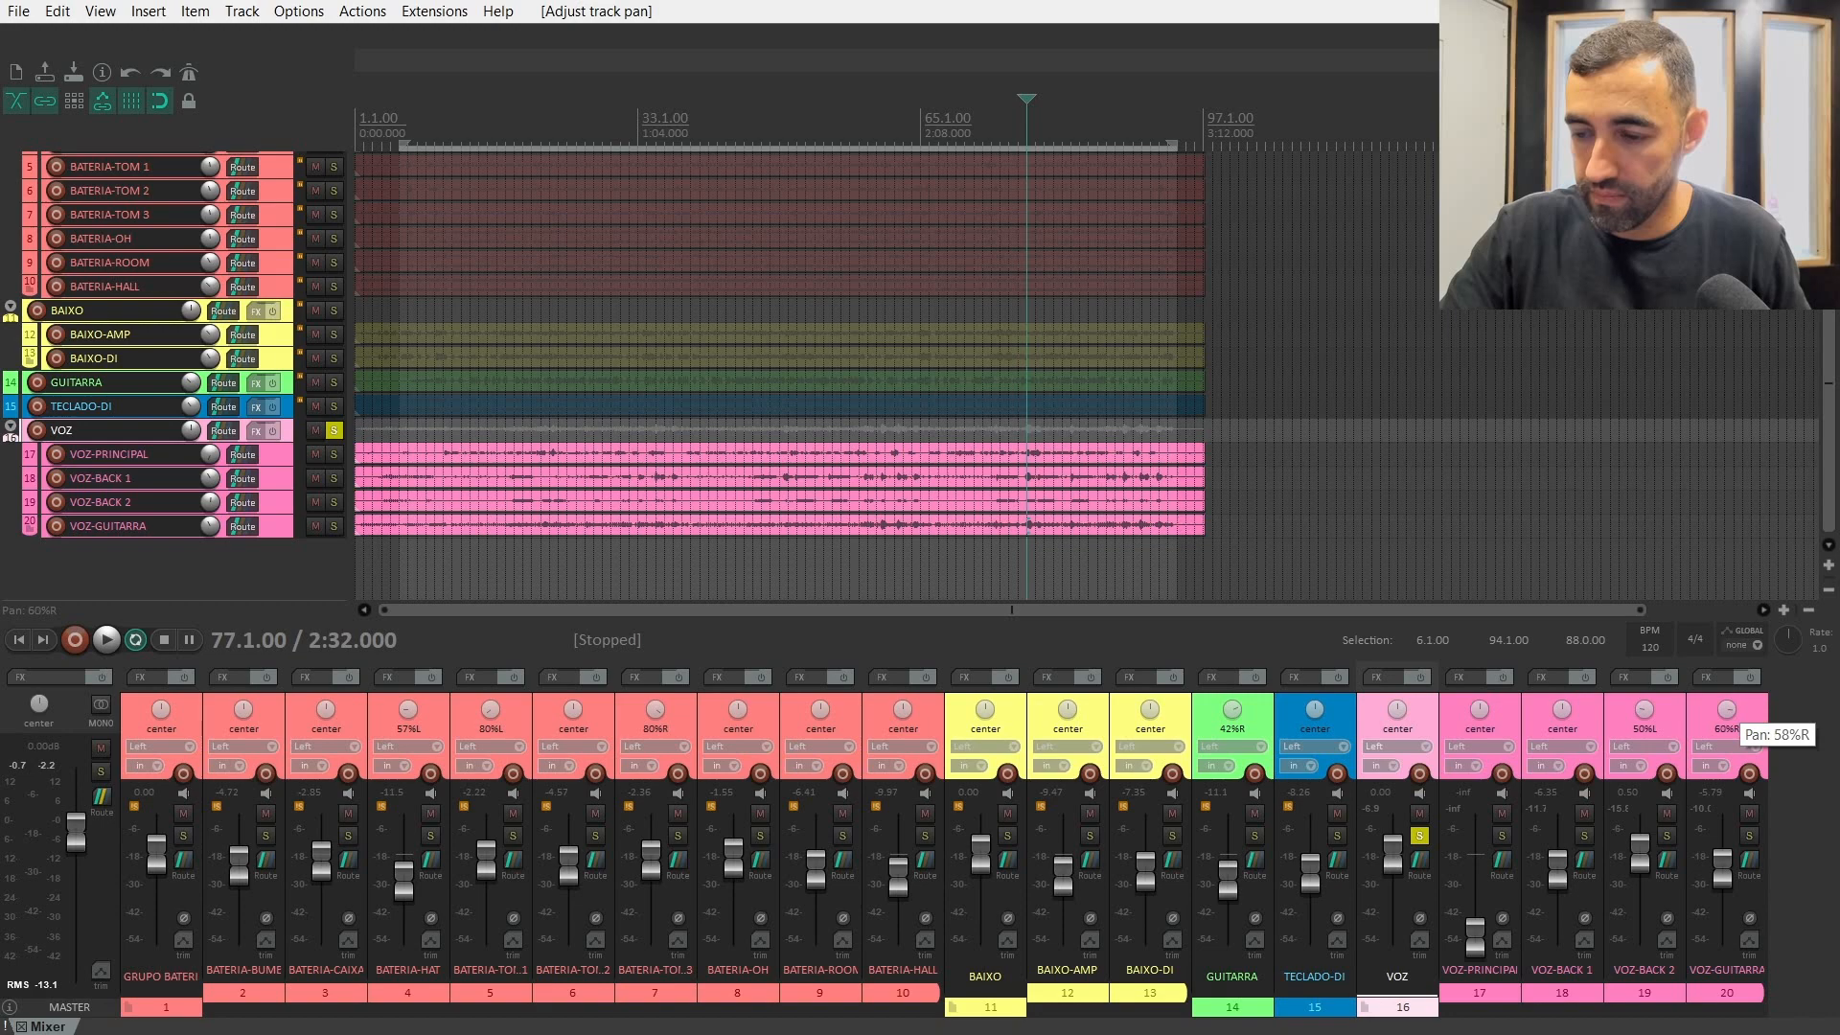
{"action": "key", "text": "space"}
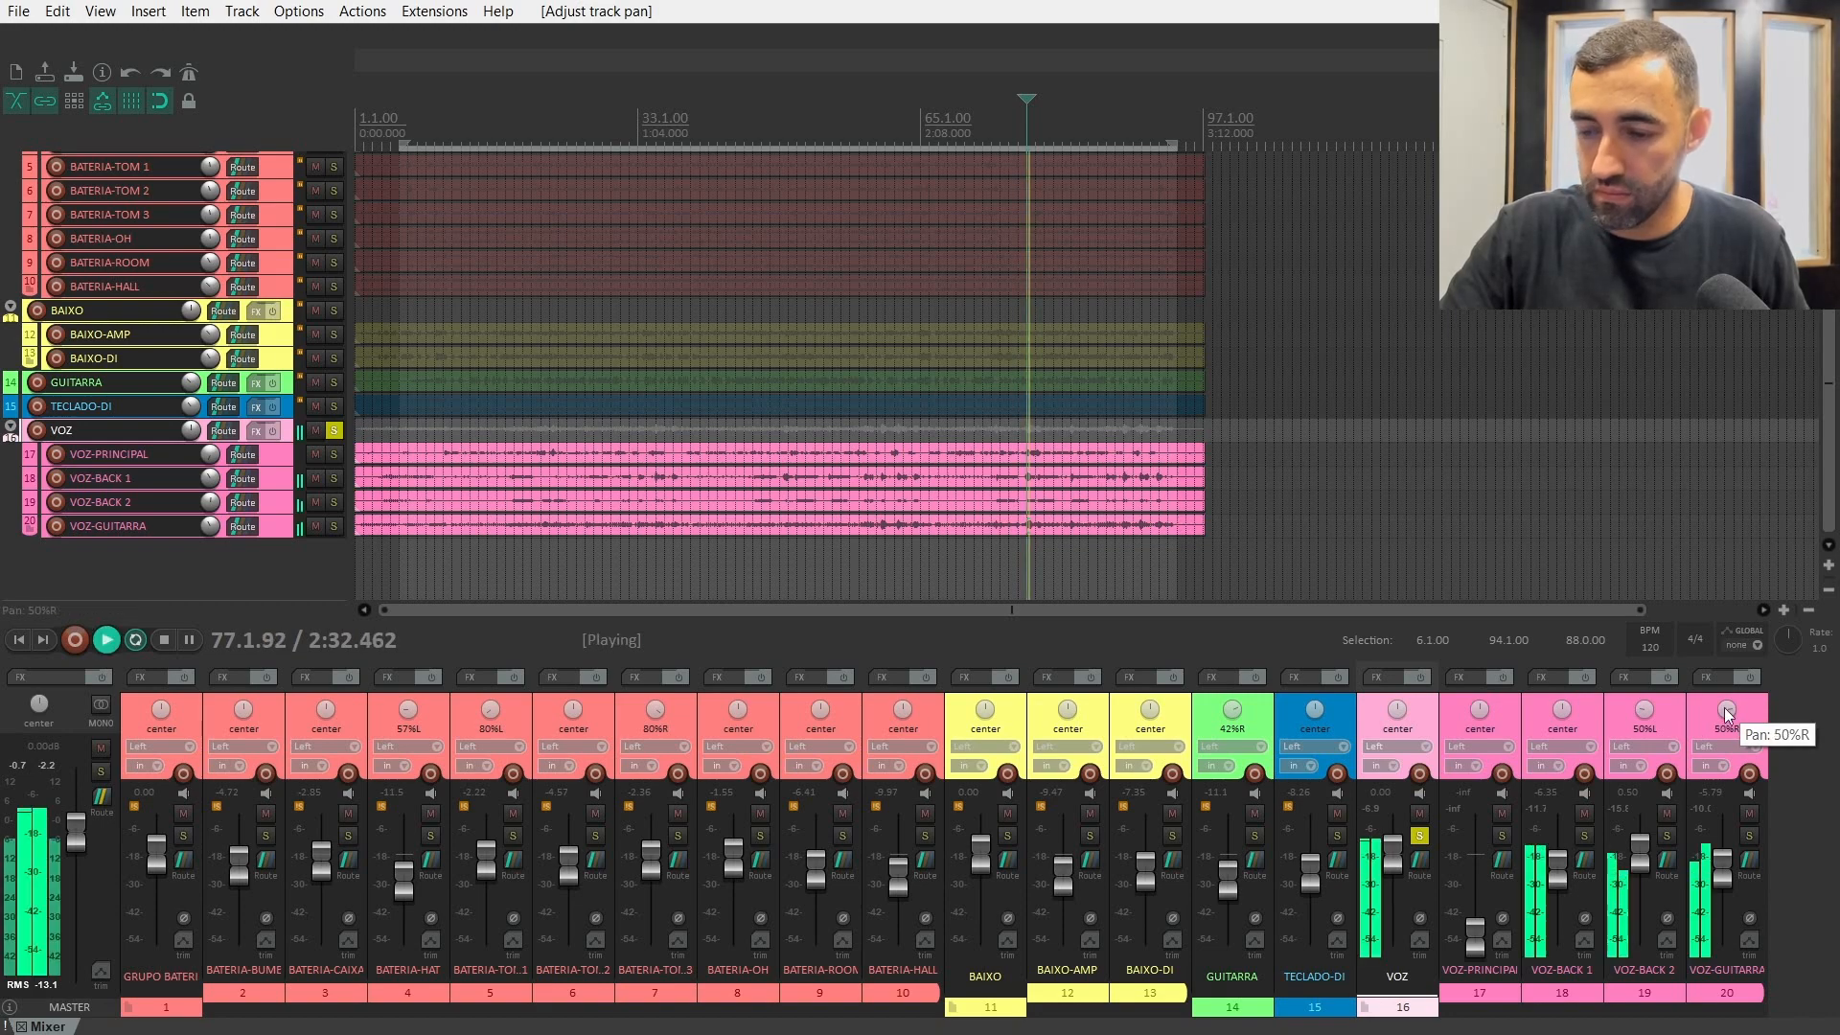
{"action": "scroll", "coordinate": [1639, 856], "scroll_direction": "up", "scroll_amount": 3}
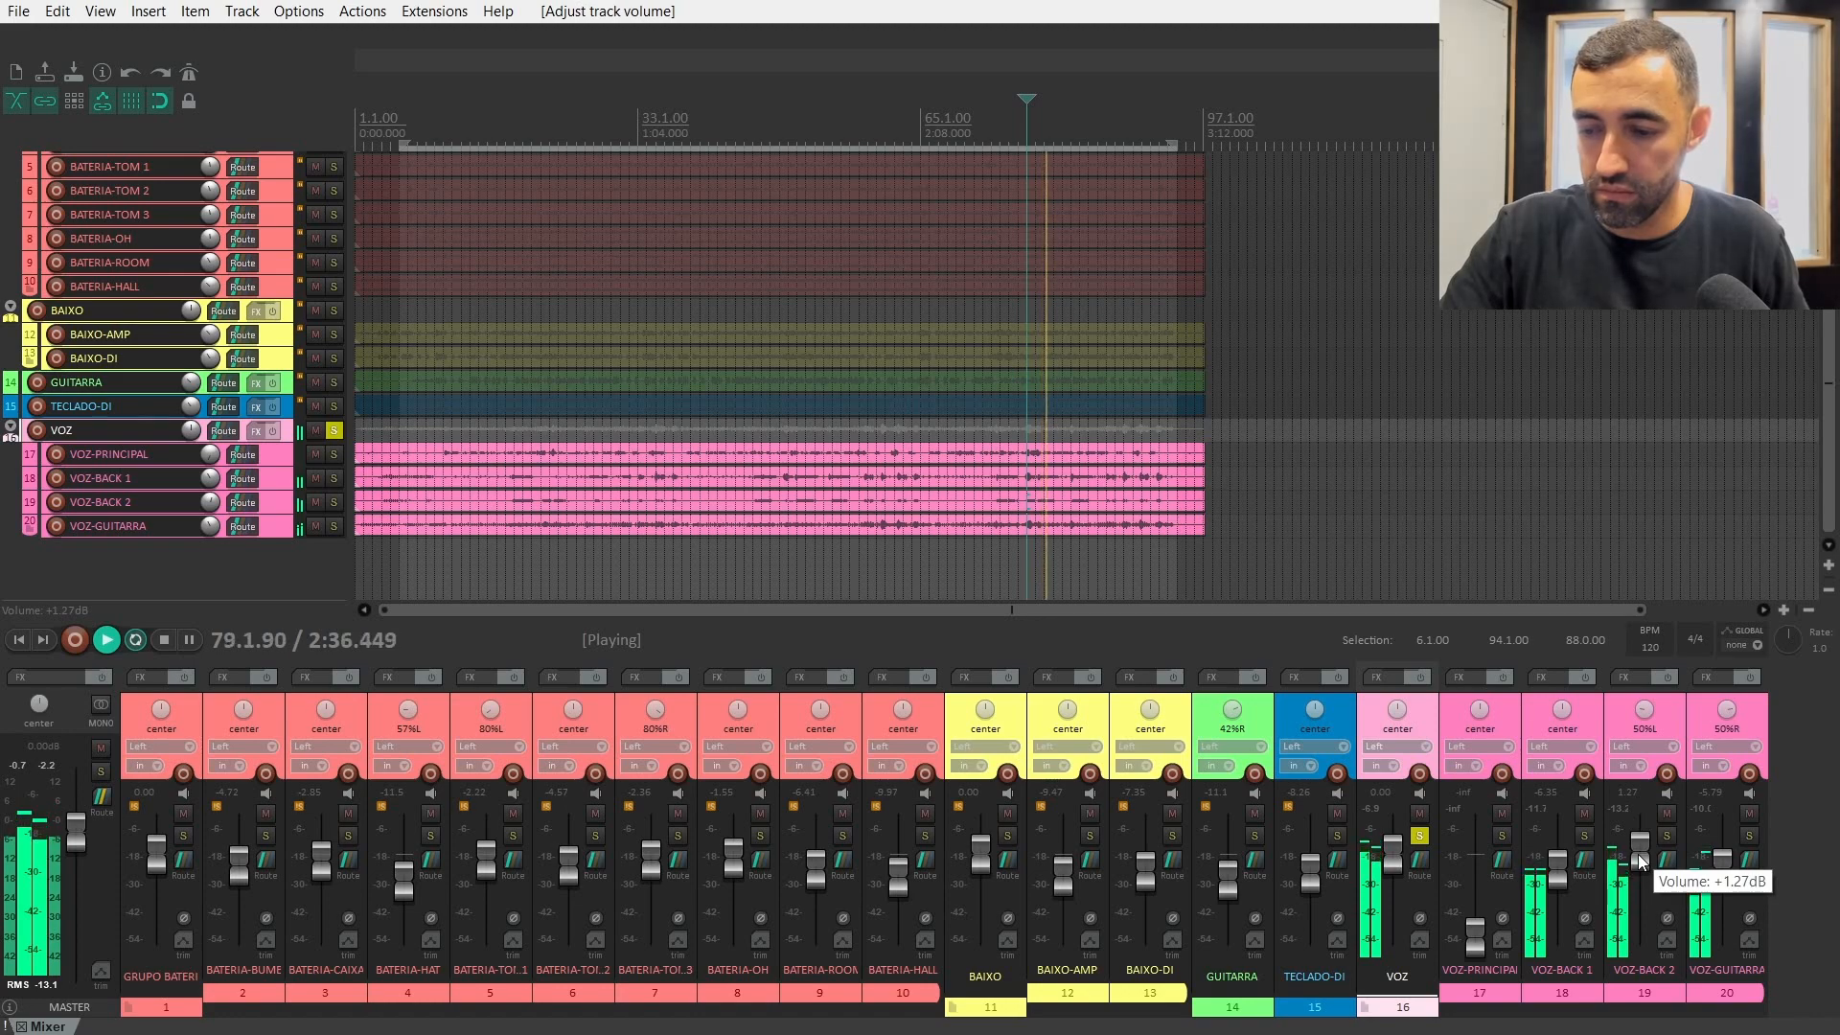
{"action": "scroll", "coordinate": [1566, 872], "scroll_direction": "up", "scroll_amount": 2}
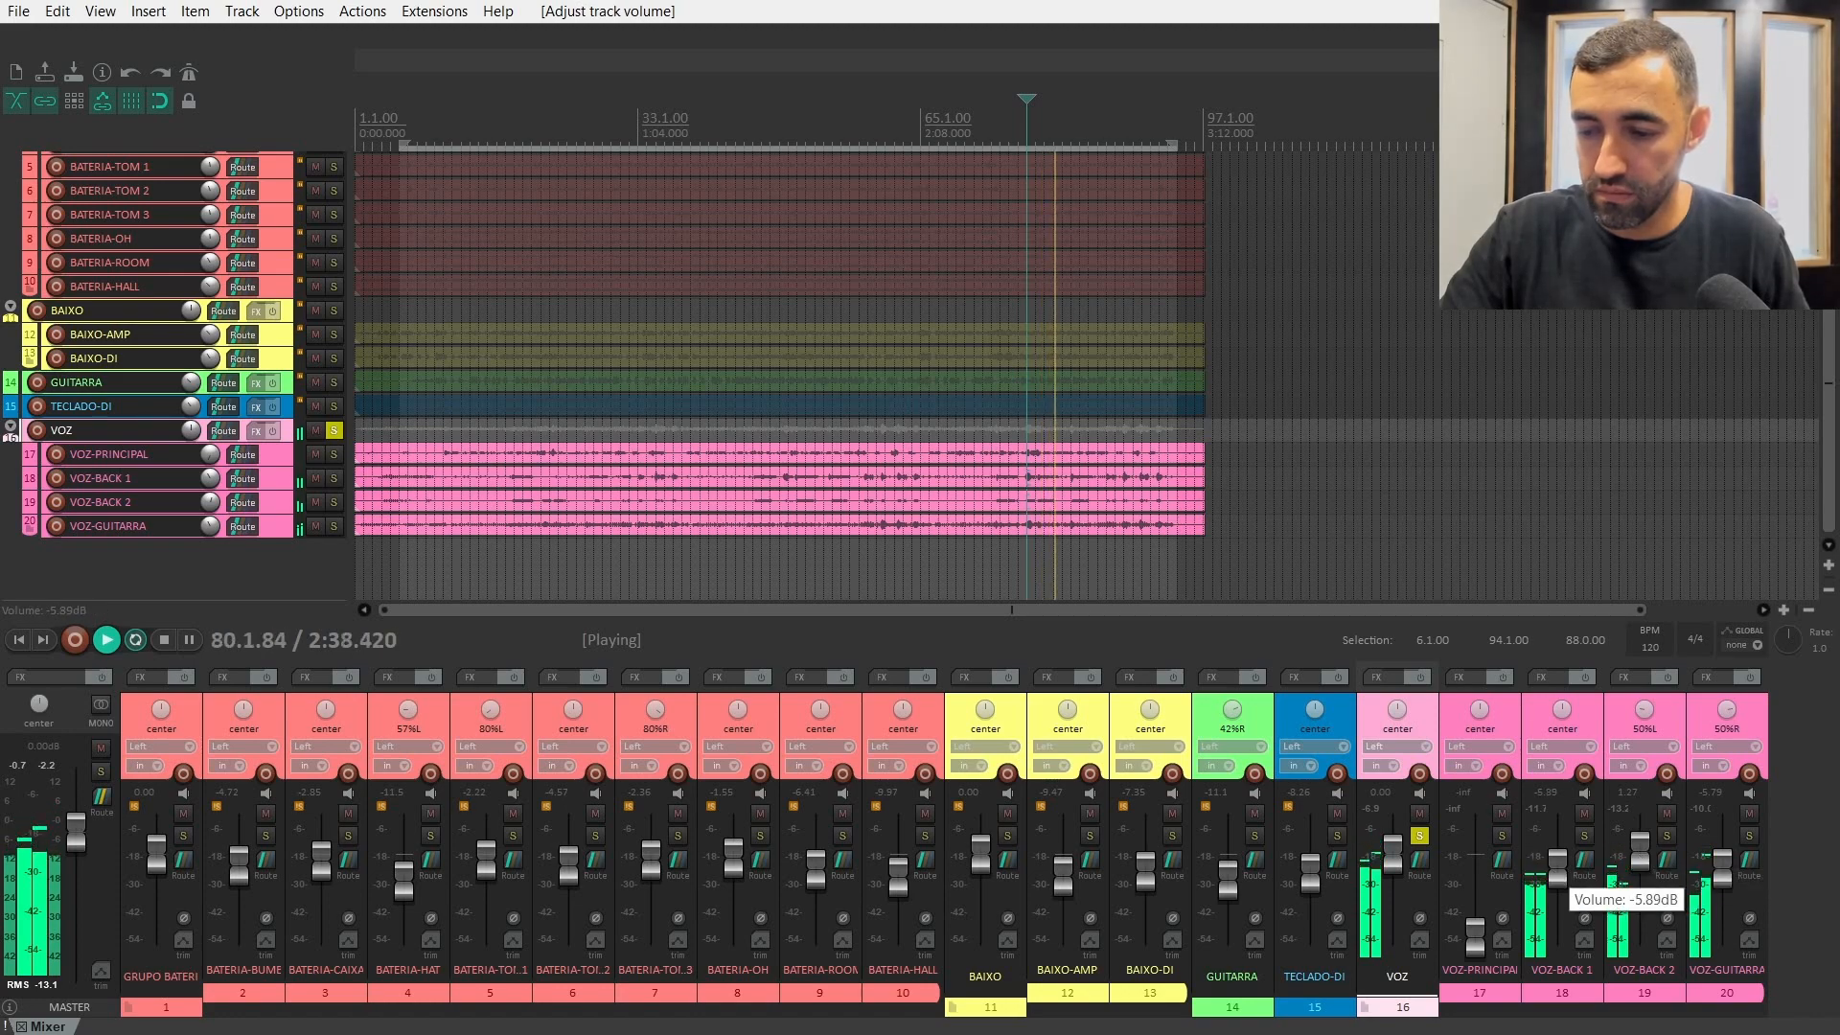
{"action": "key", "text": "space"}
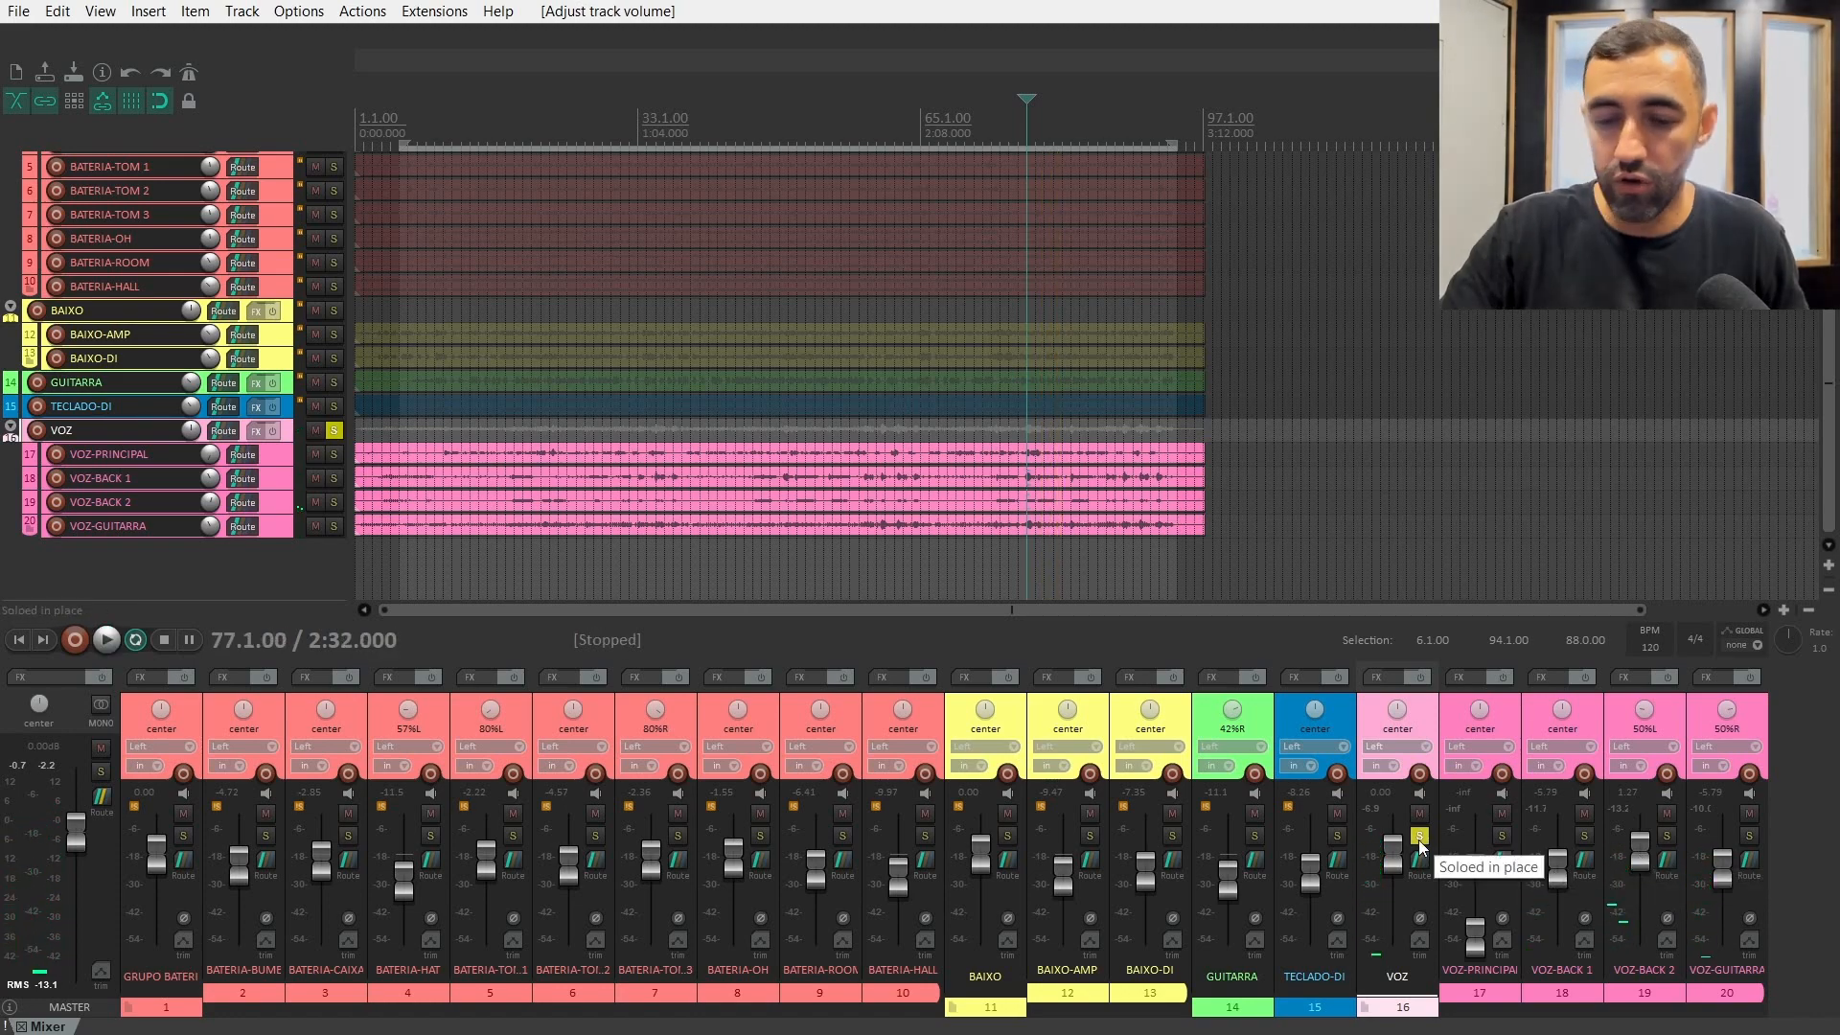
- Clear the VOZ folder's solo and lower VOZ-BACK 1, VOZ-BACK 2 and VOZ-GUITARRA together in the full mix, bringing VOZ-BACK 1 to -7.51 dB
{"action": "left_click", "coordinate": [1418, 840]}
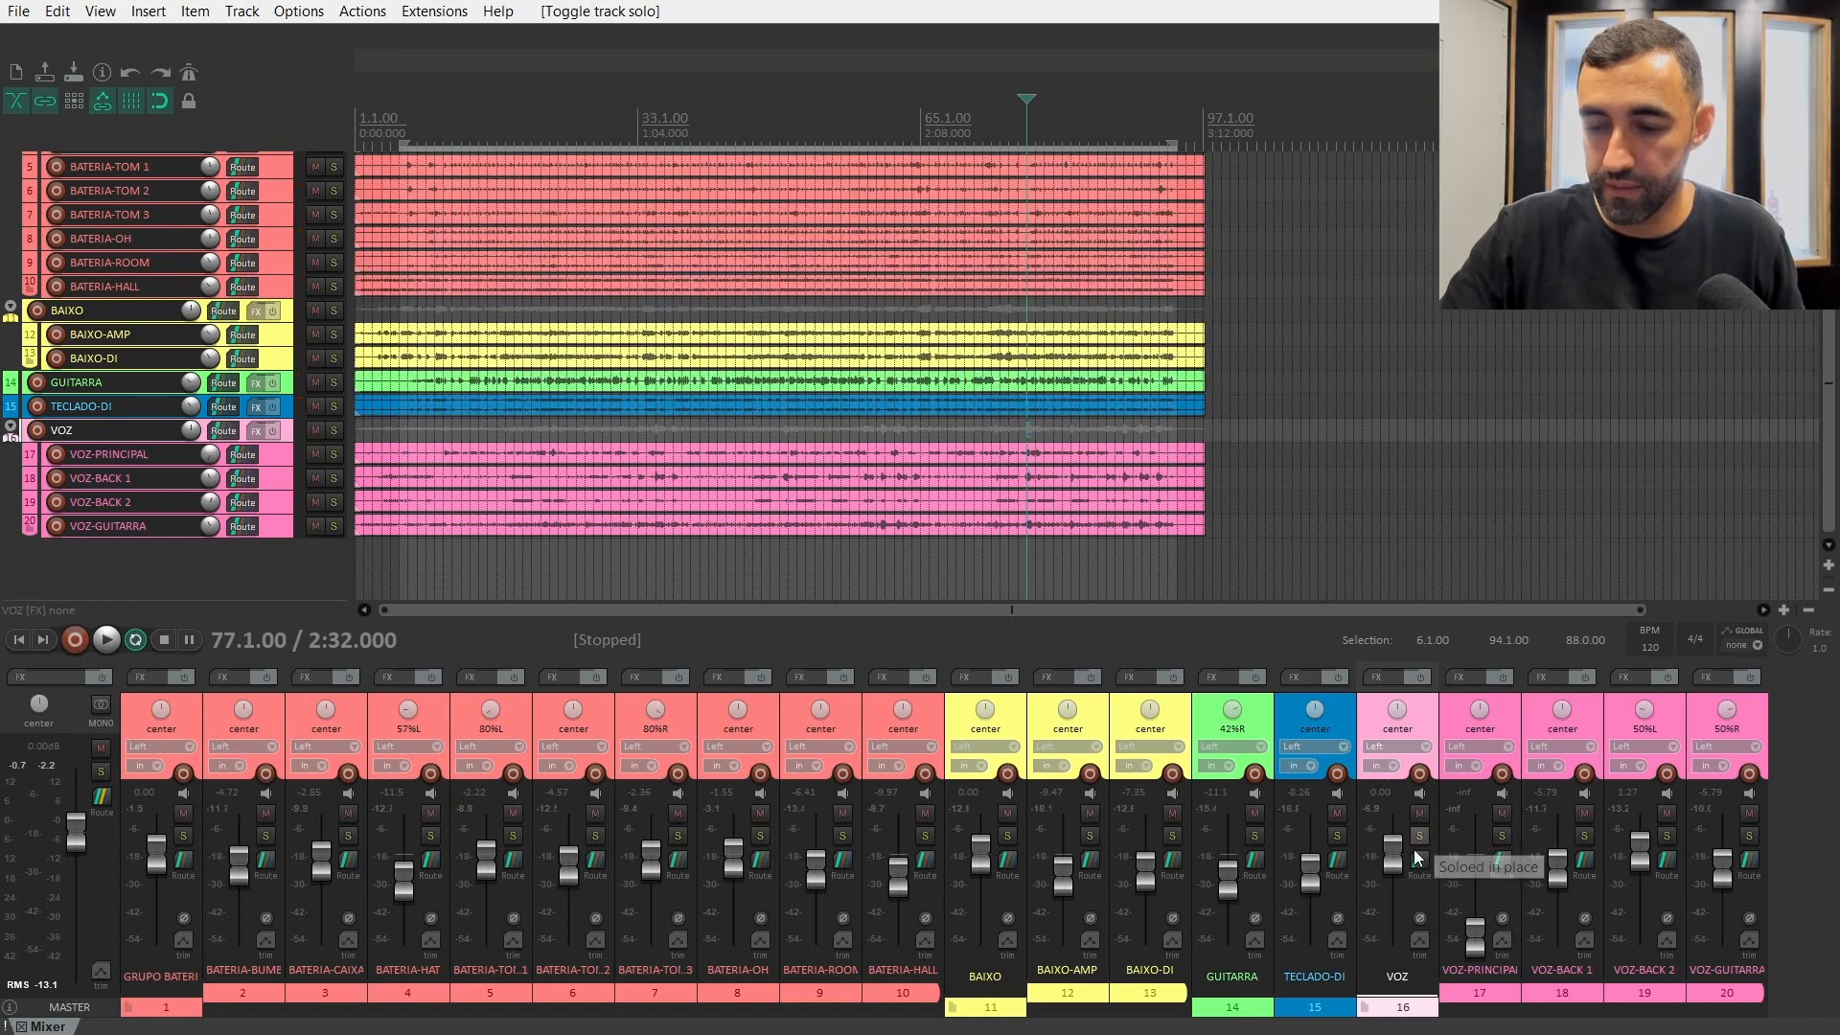
{"action": "key", "text": "space"}
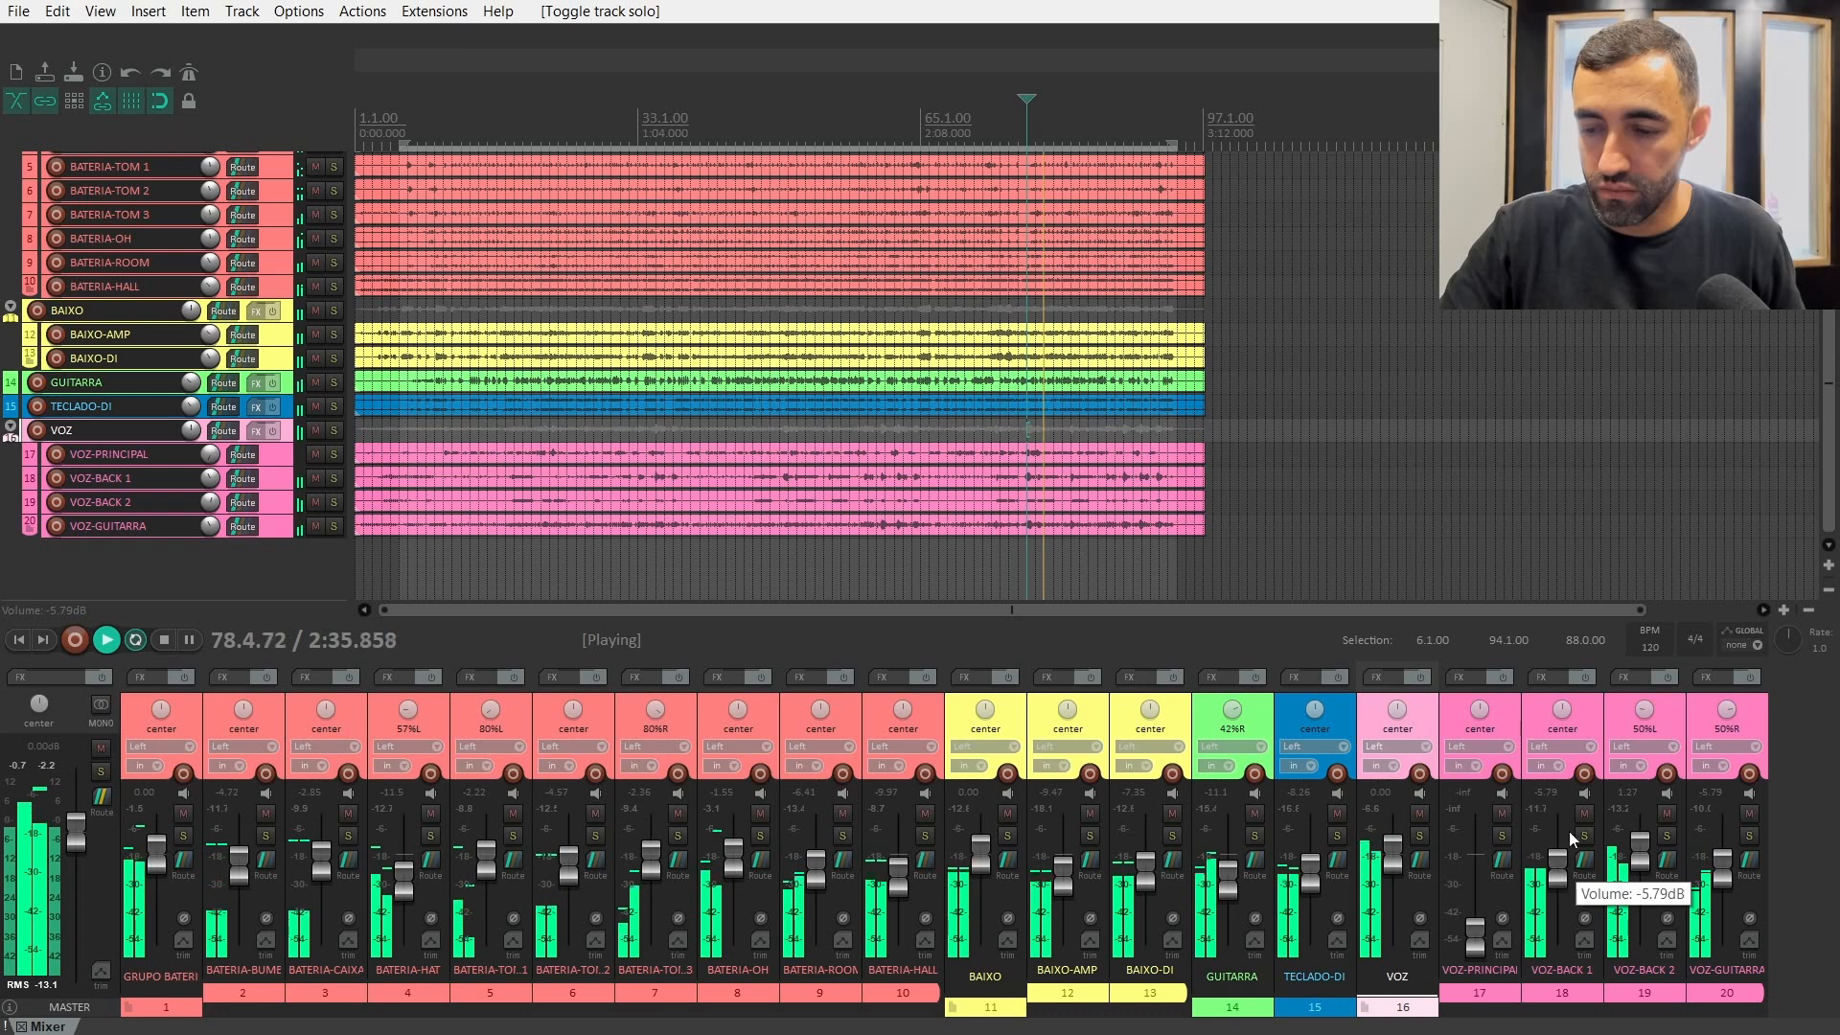
{"action": "left_click", "coordinate": [1584, 720]}
{"action": "left_click", "coordinate": [1692, 722], "text": "shift"}
{"action": "left_click_drag", "start_coordinate": [1715, 870], "coordinate": [1716, 876]}
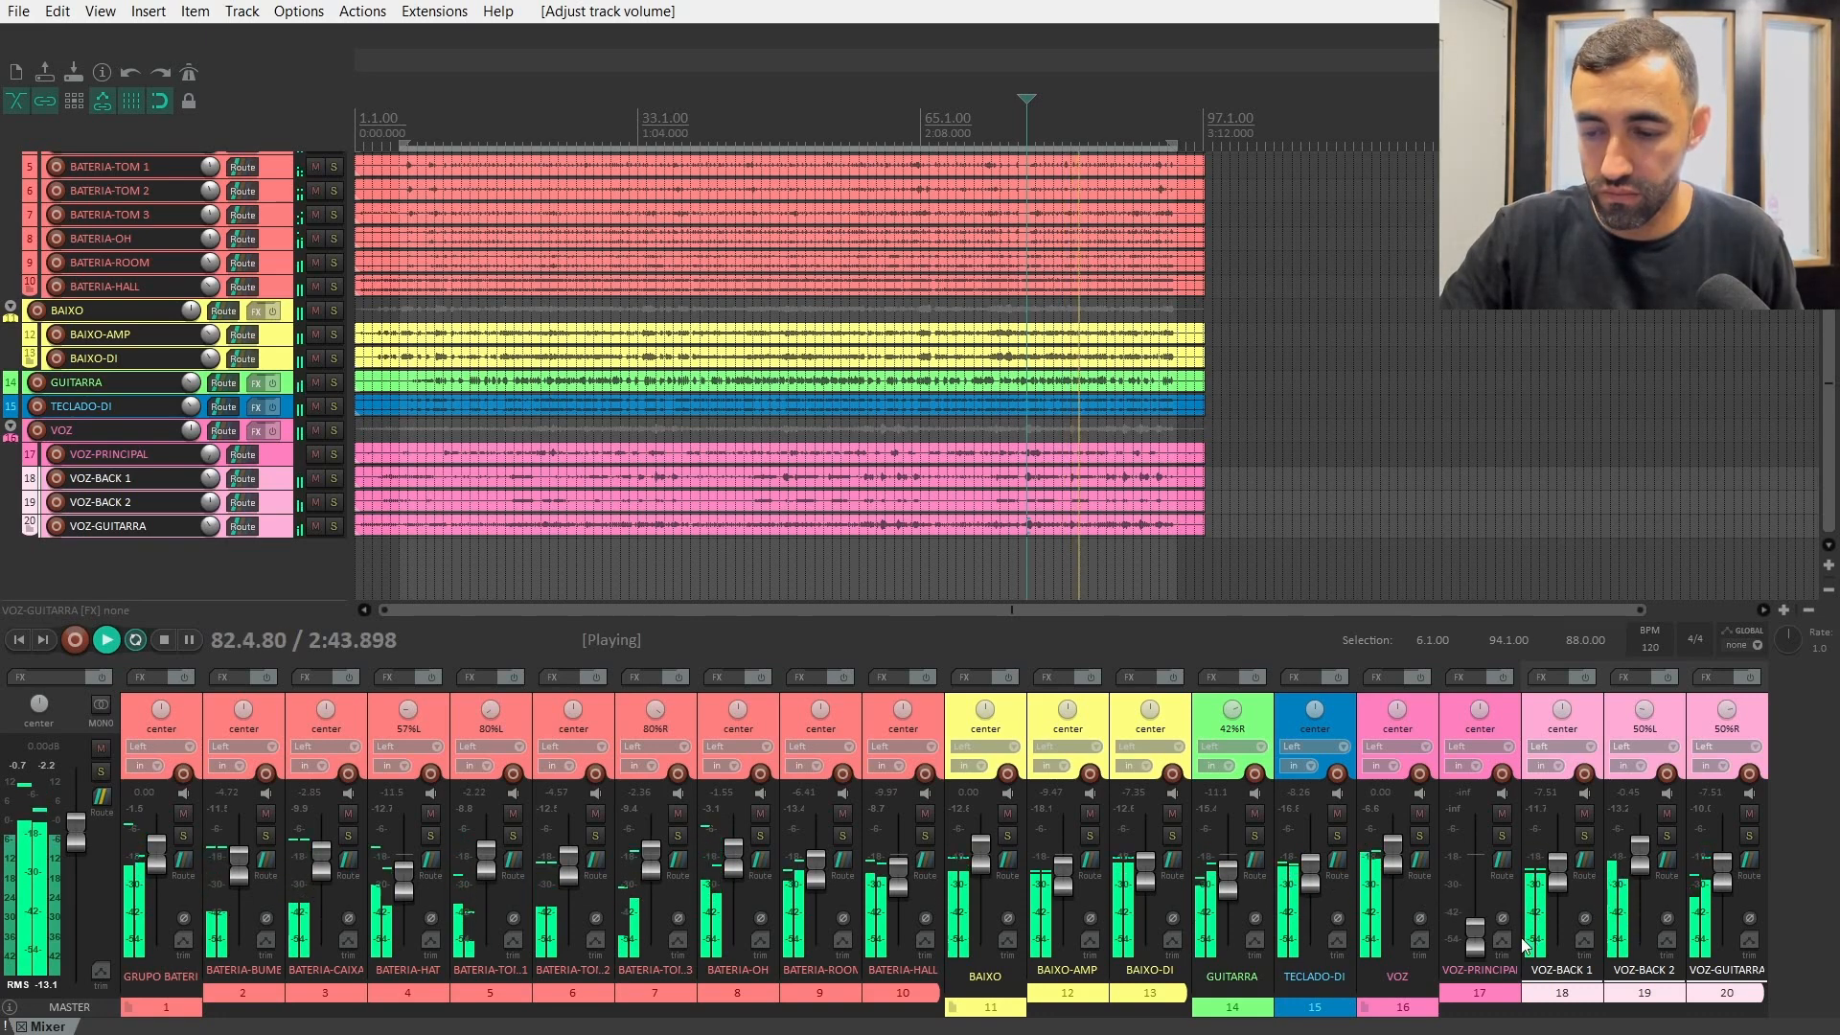
{"action": "key", "text": "space"}
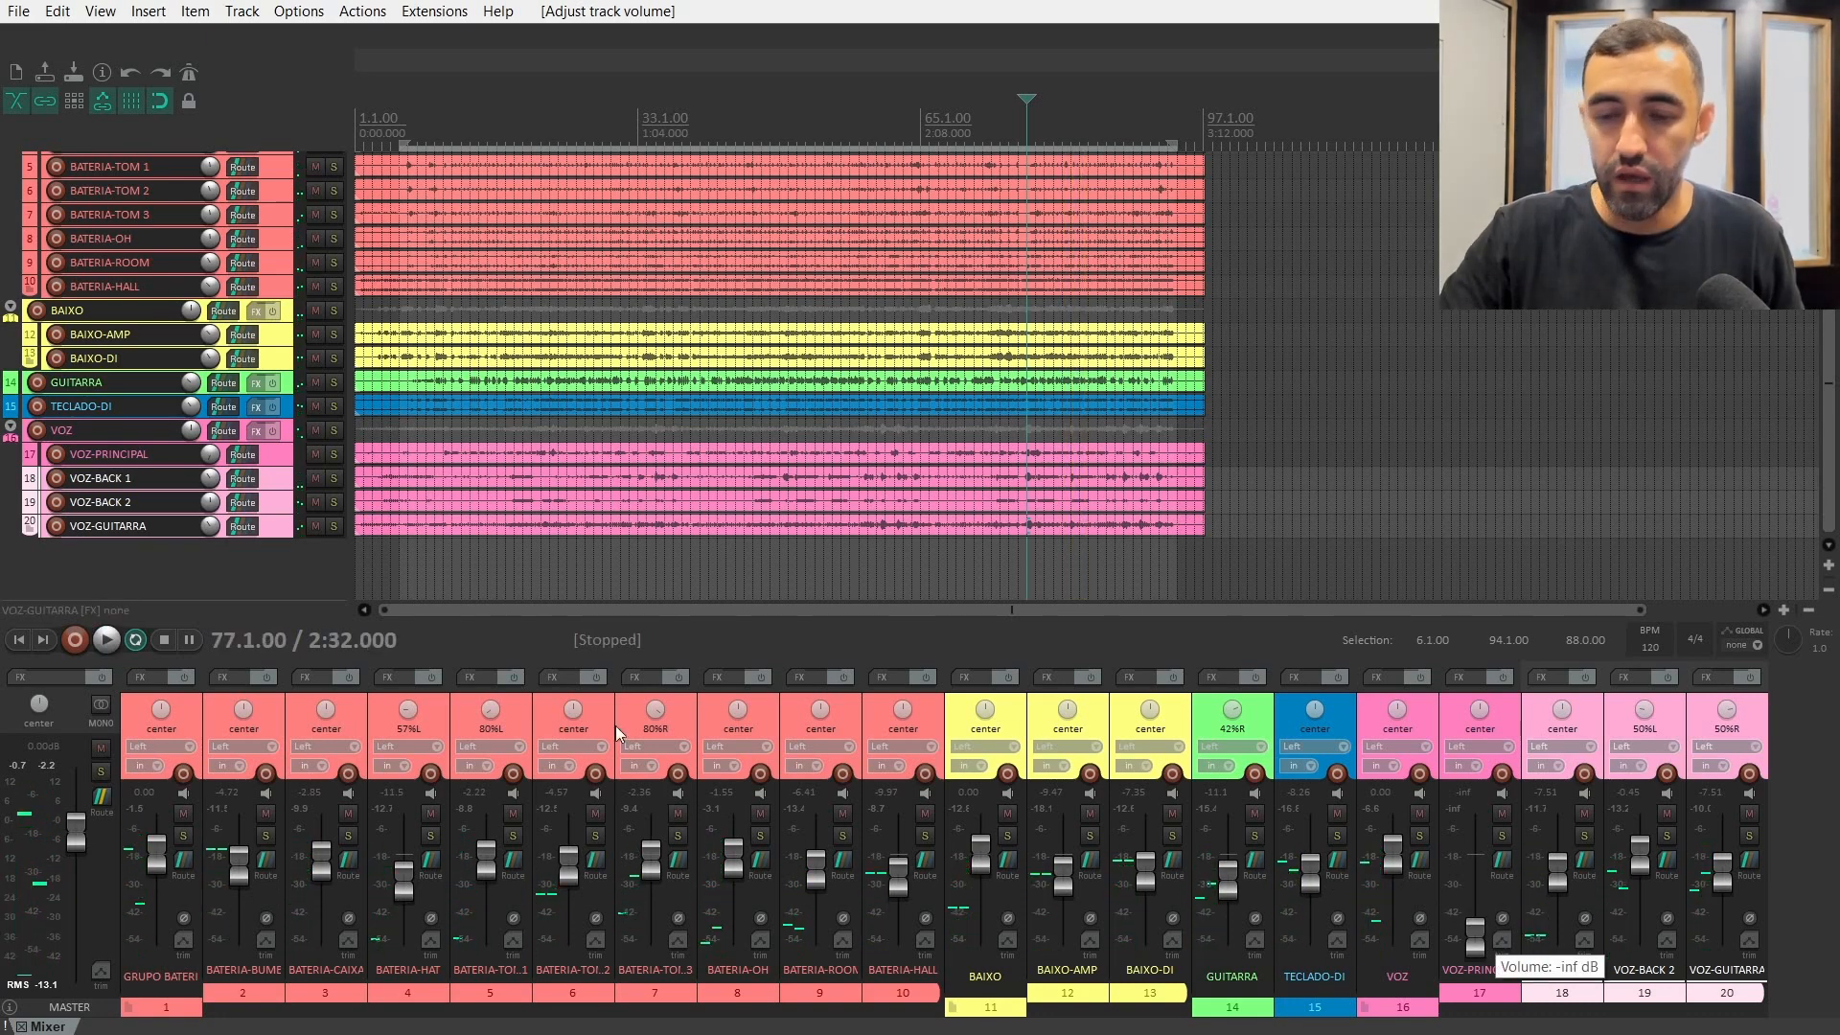
- Bring VOZ-PRINCIPAL into the full mix at -1.98 dB while playing from bar 77
{"action": "double_click", "coordinate": [1477, 931]}
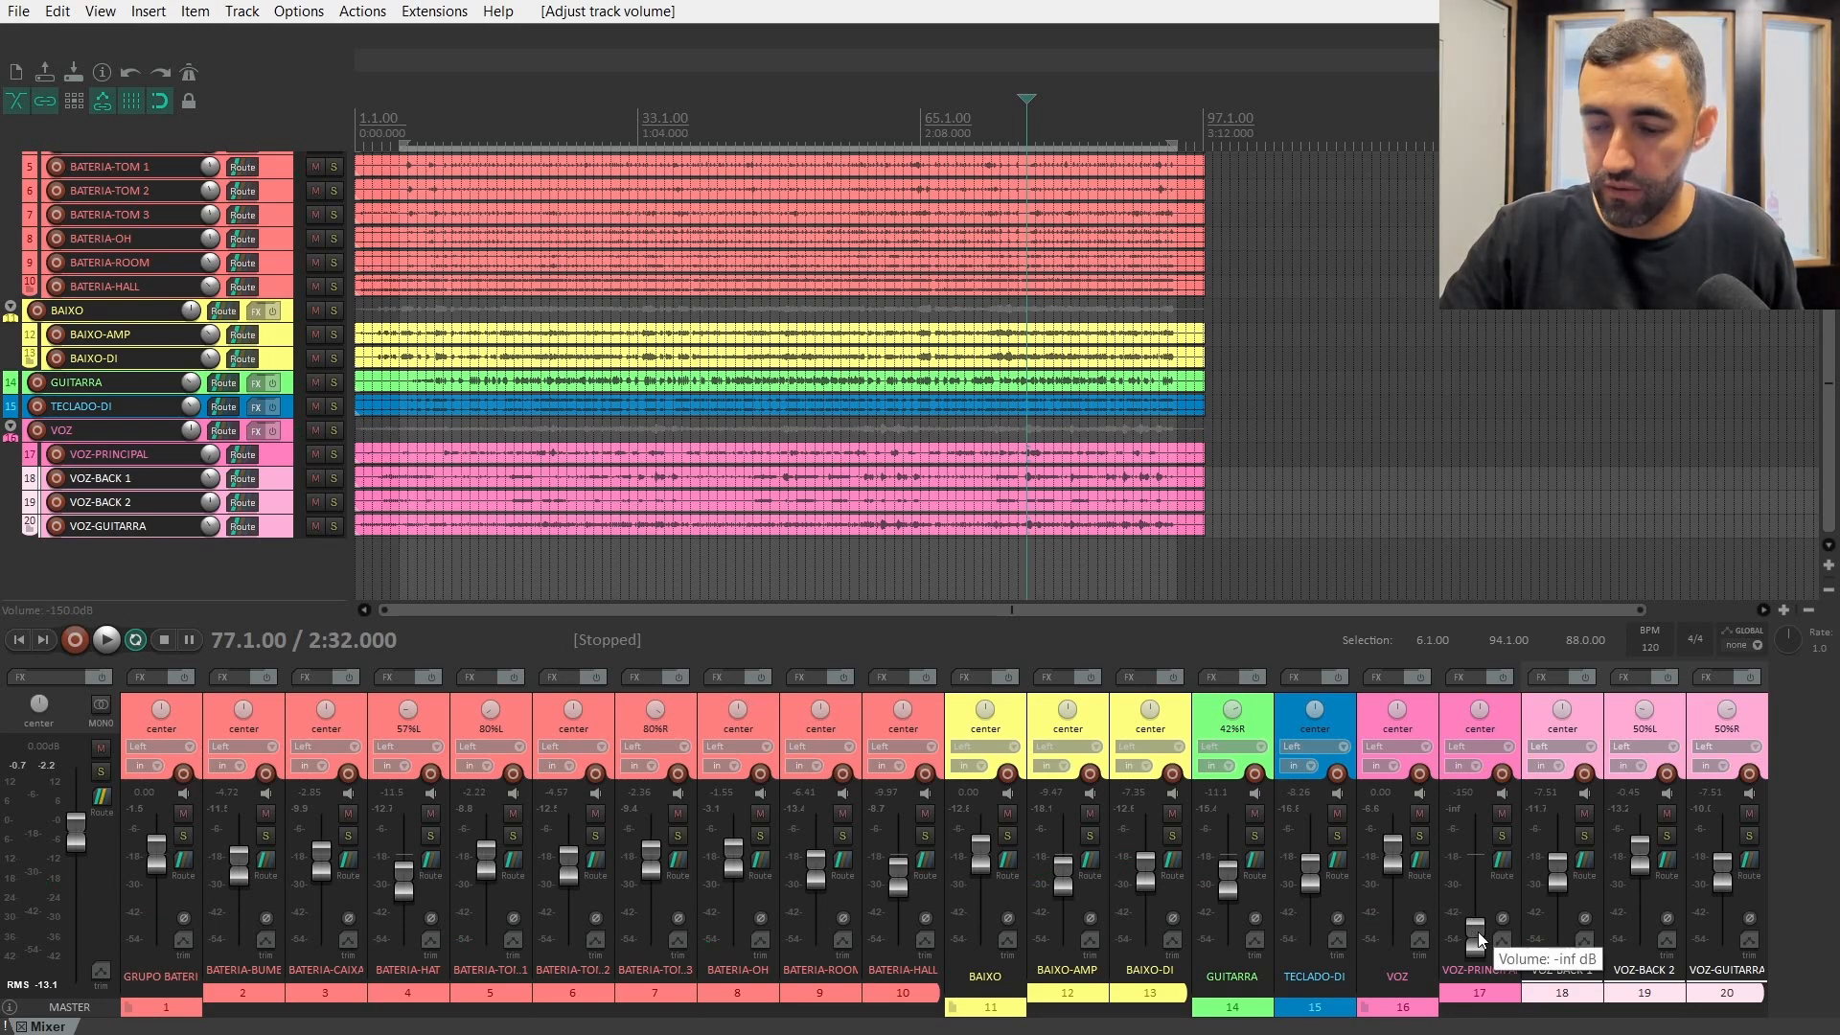
{"action": "key", "text": "space"}
{"action": "left_click_drag", "start_coordinate": [1481, 878], "coordinate": [1476, 869]}
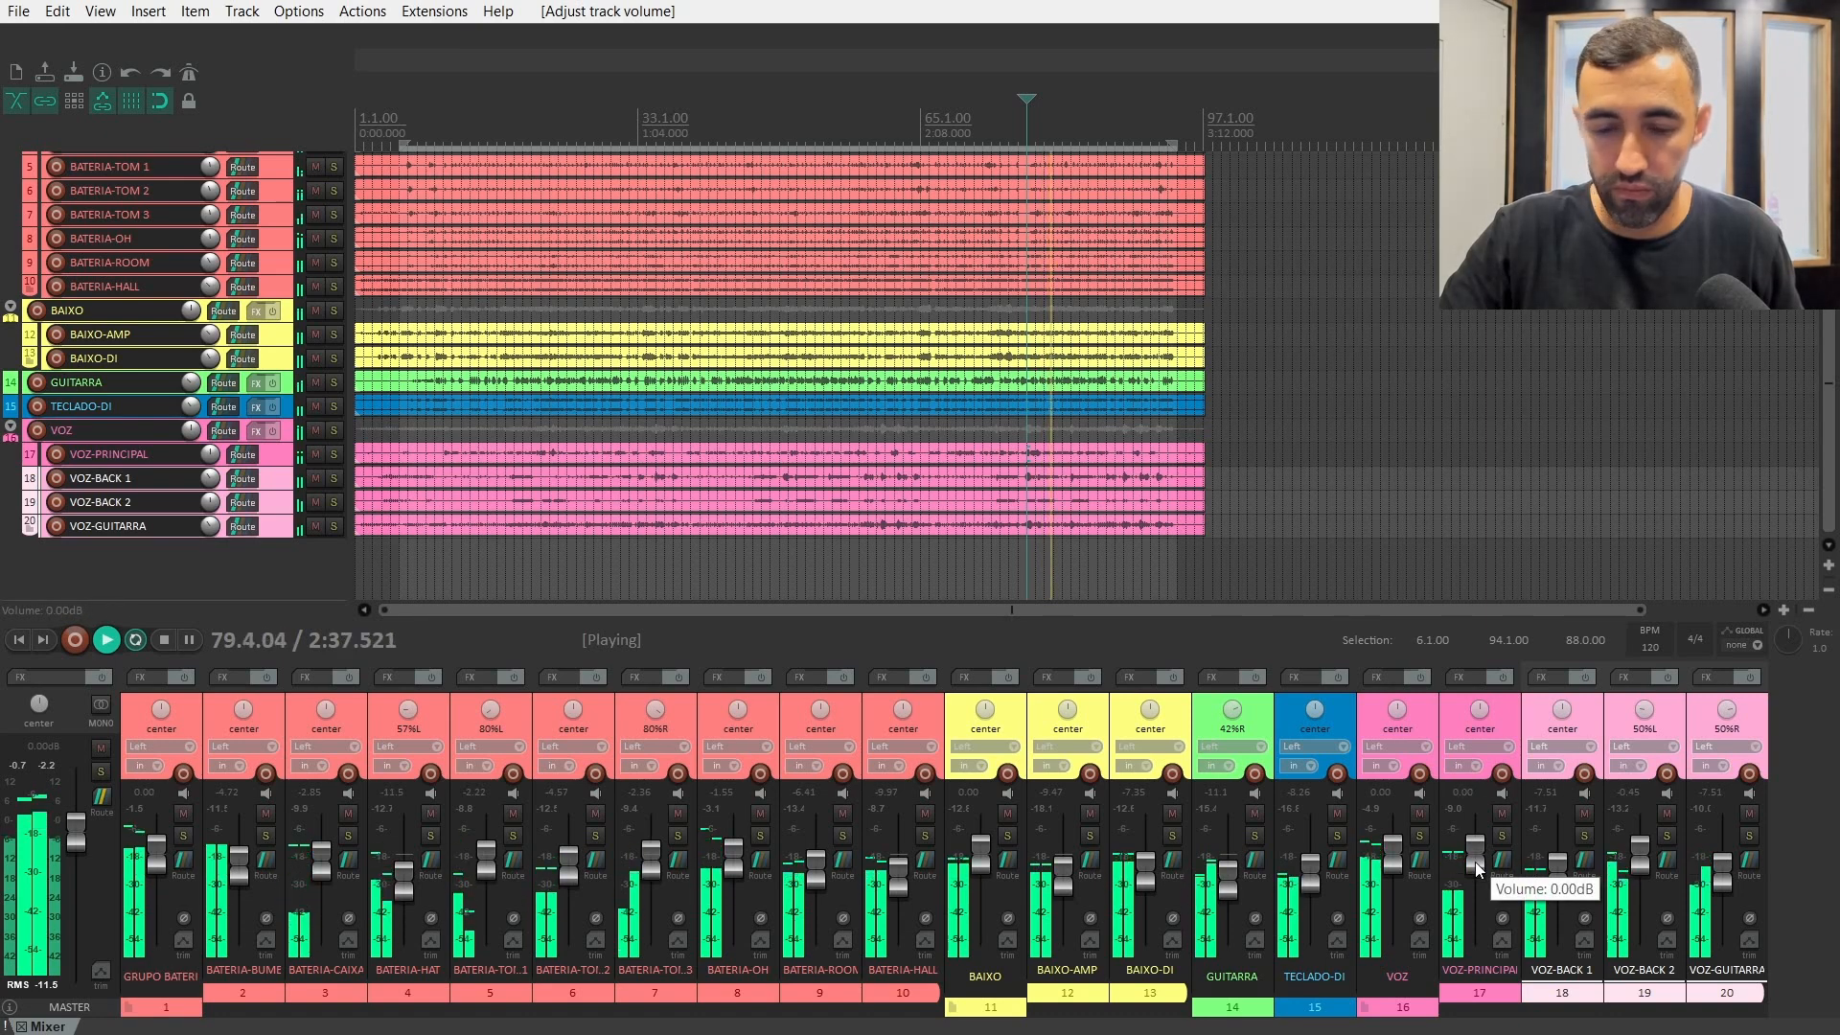
{"action": "double_click", "coordinate": [1474, 860]}
{"action": "left_click_drag", "start_coordinate": [1475, 847], "coordinate": [1469, 868]}
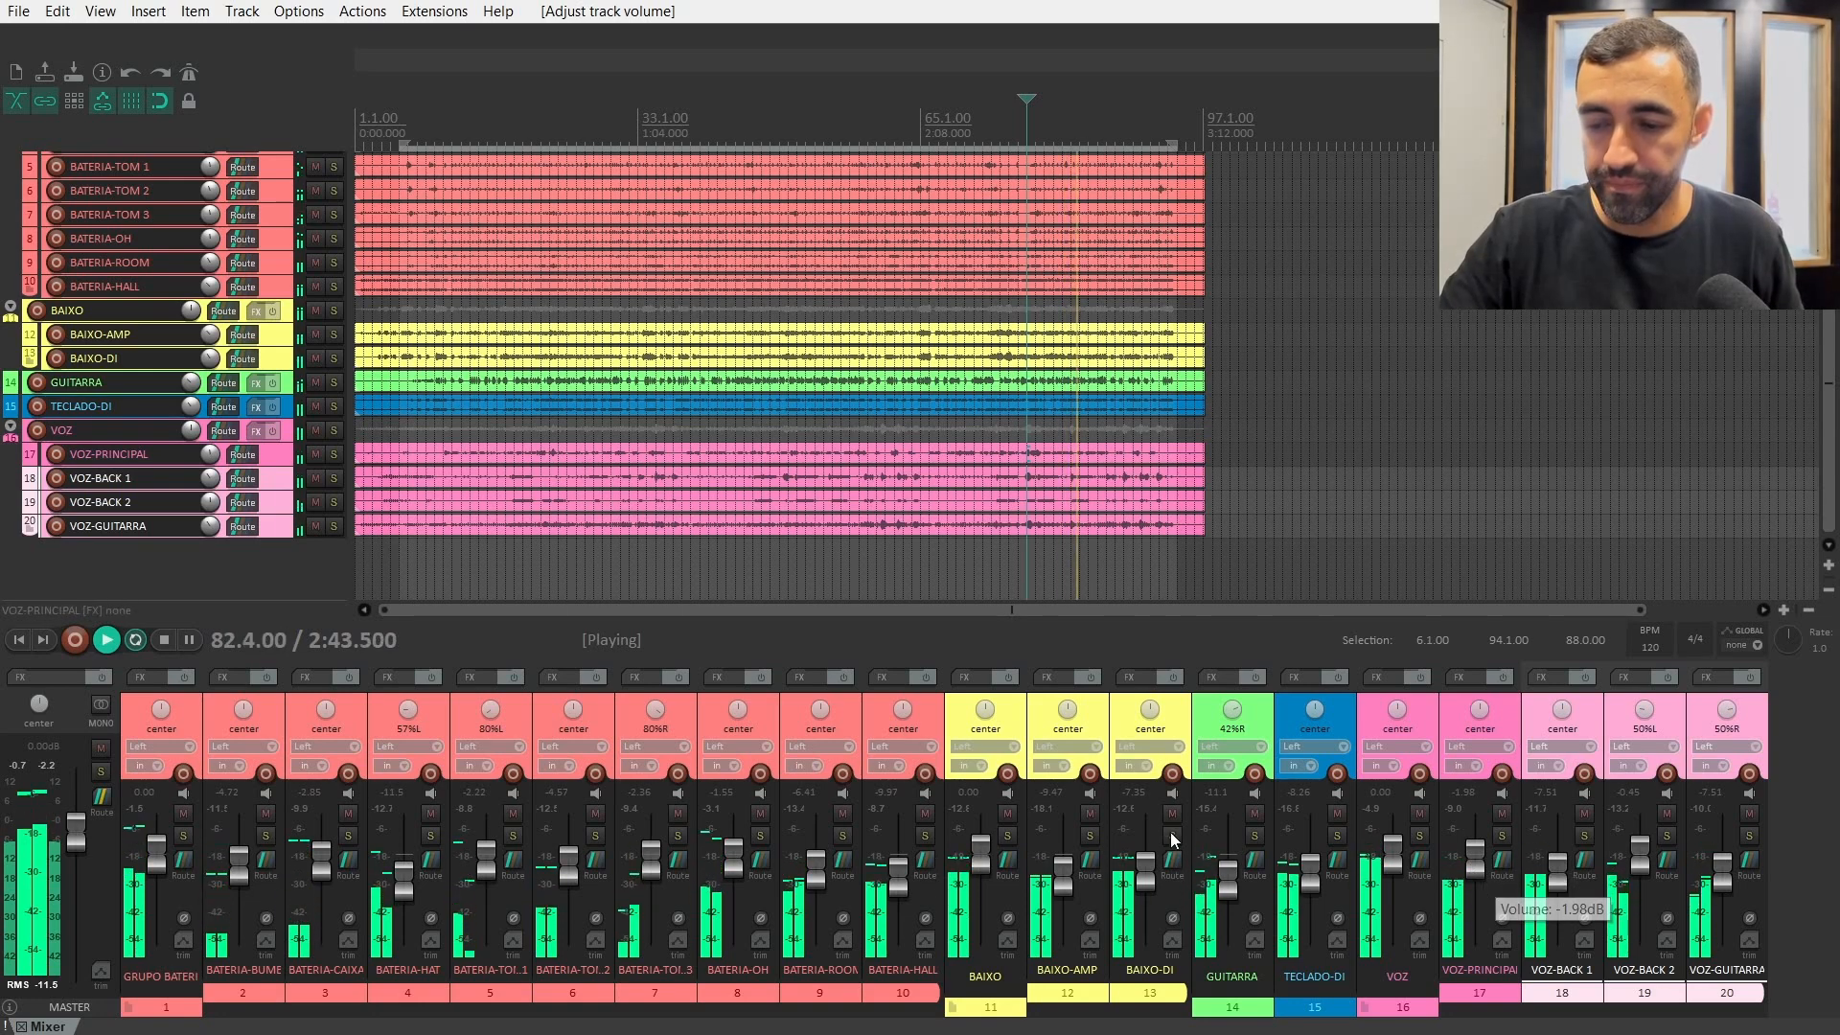
{"action": "key", "text": "space"}
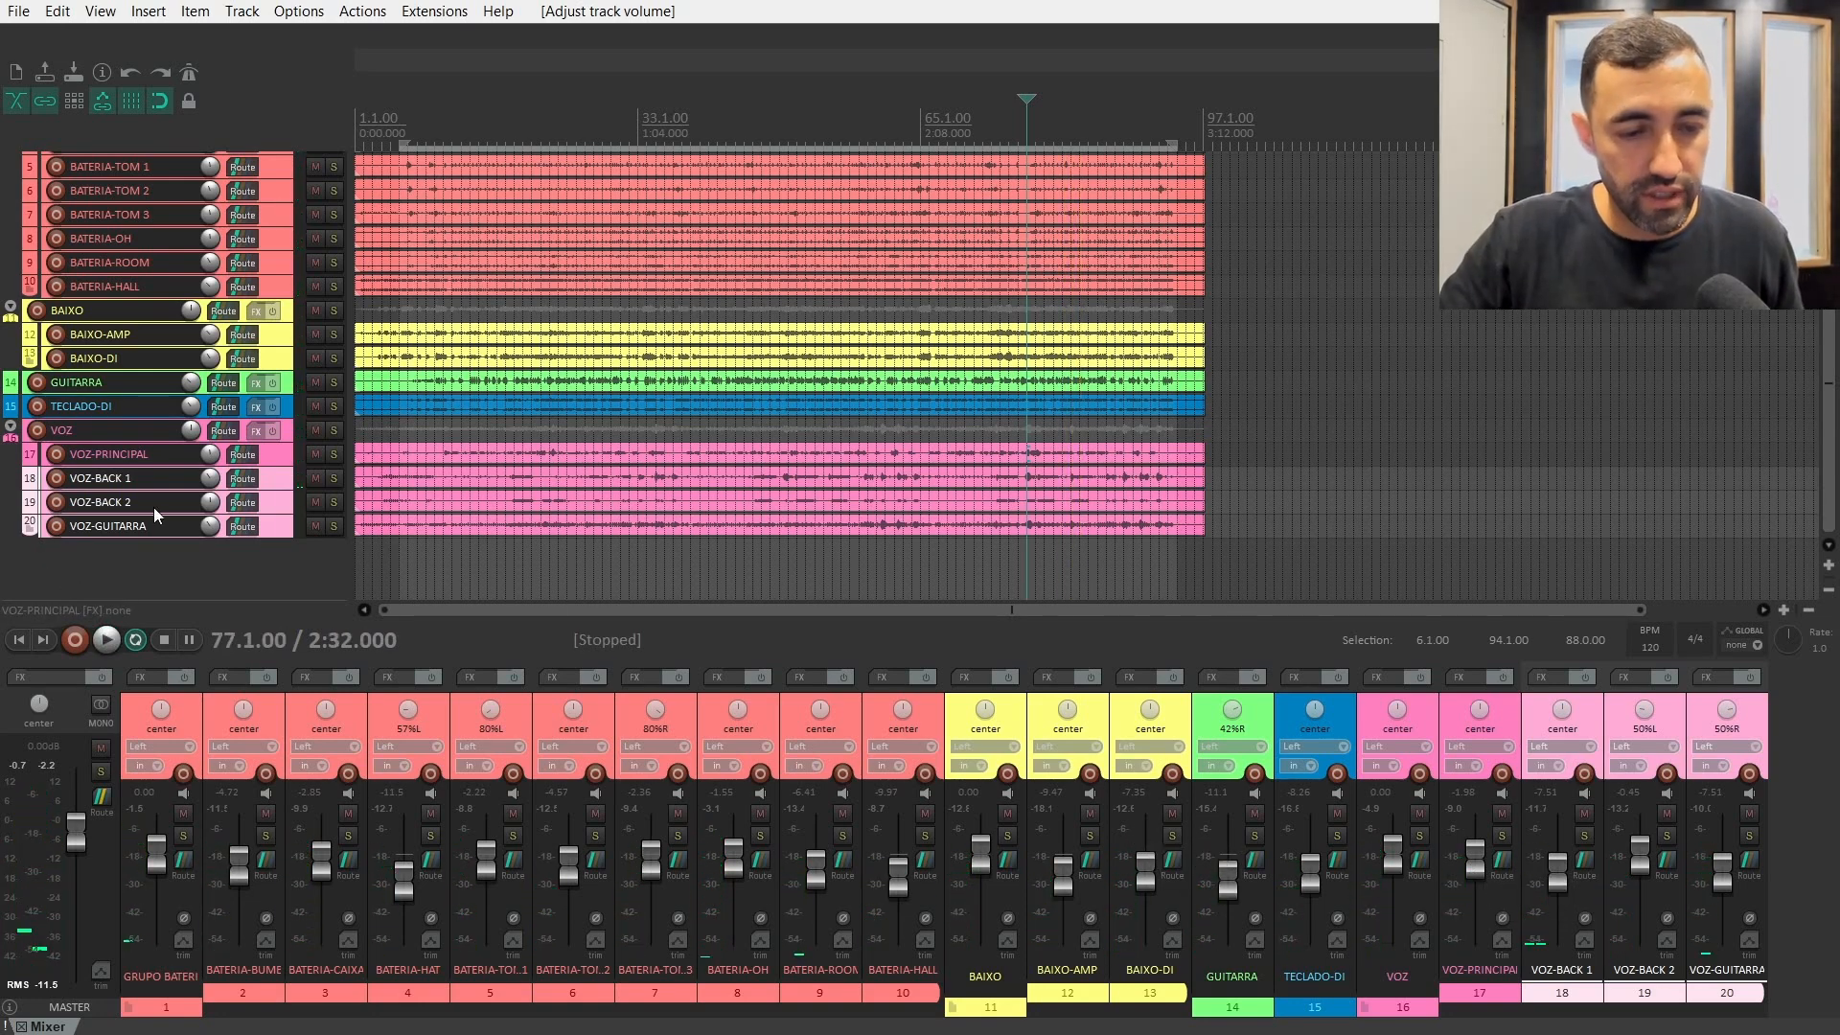
- Move VOZ-PRINCIPAL out of the VOZ folder to directly below TECLADO-DI and colour it light blue-violet (128, 128, 255)
{"action": "left_click", "coordinate": [215, 544]}
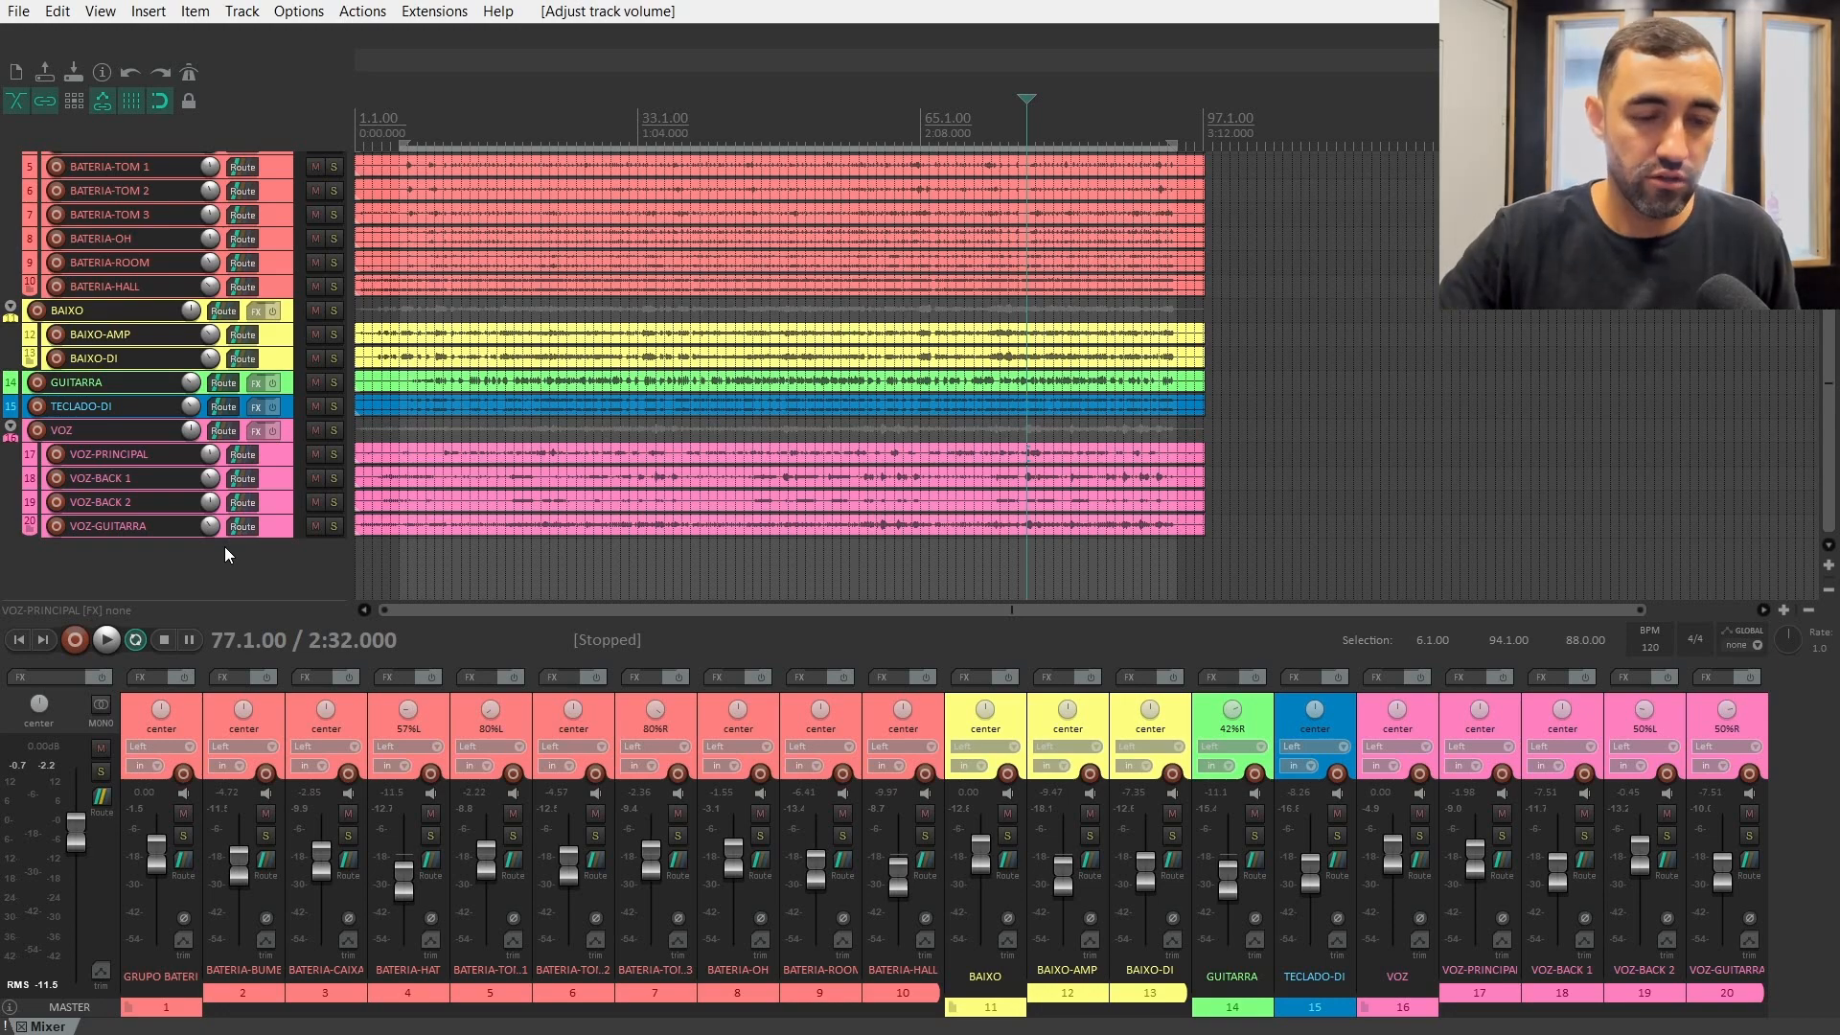
{"action": "left_click", "coordinate": [270, 456]}
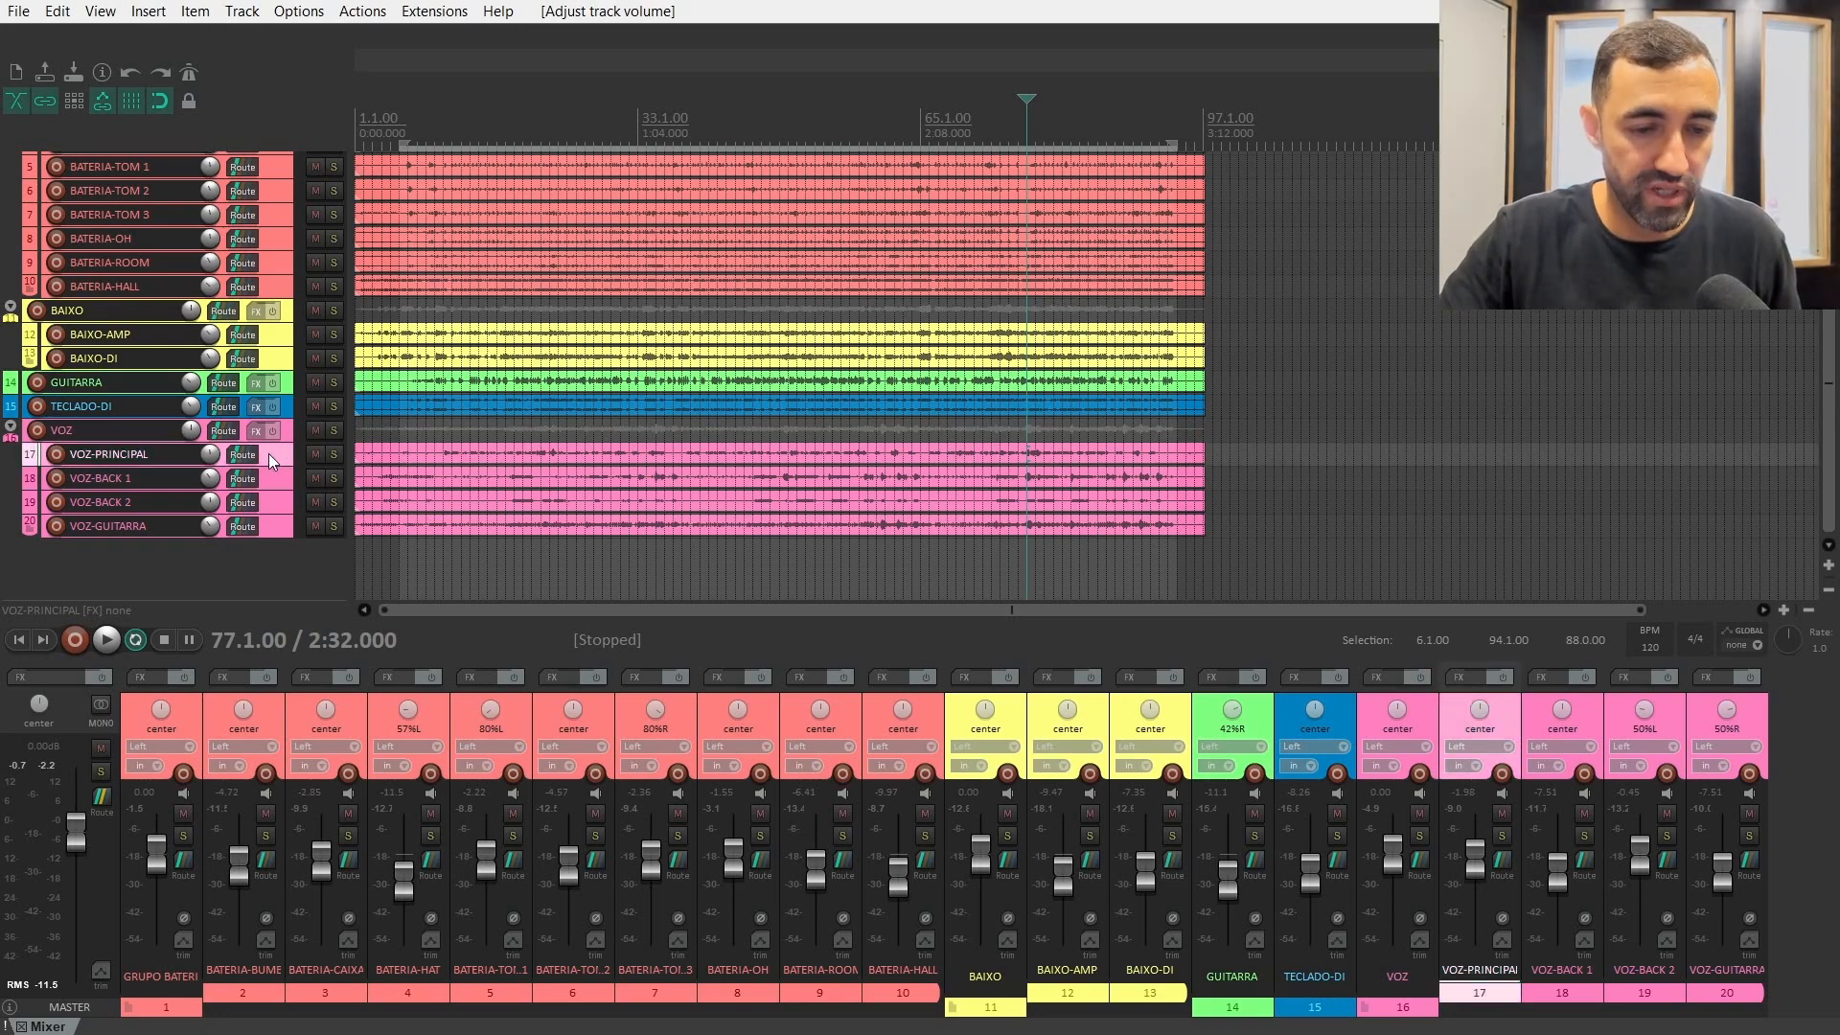
{"action": "left_click_drag", "start_coordinate": [274, 451], "coordinate": [247, 415]}
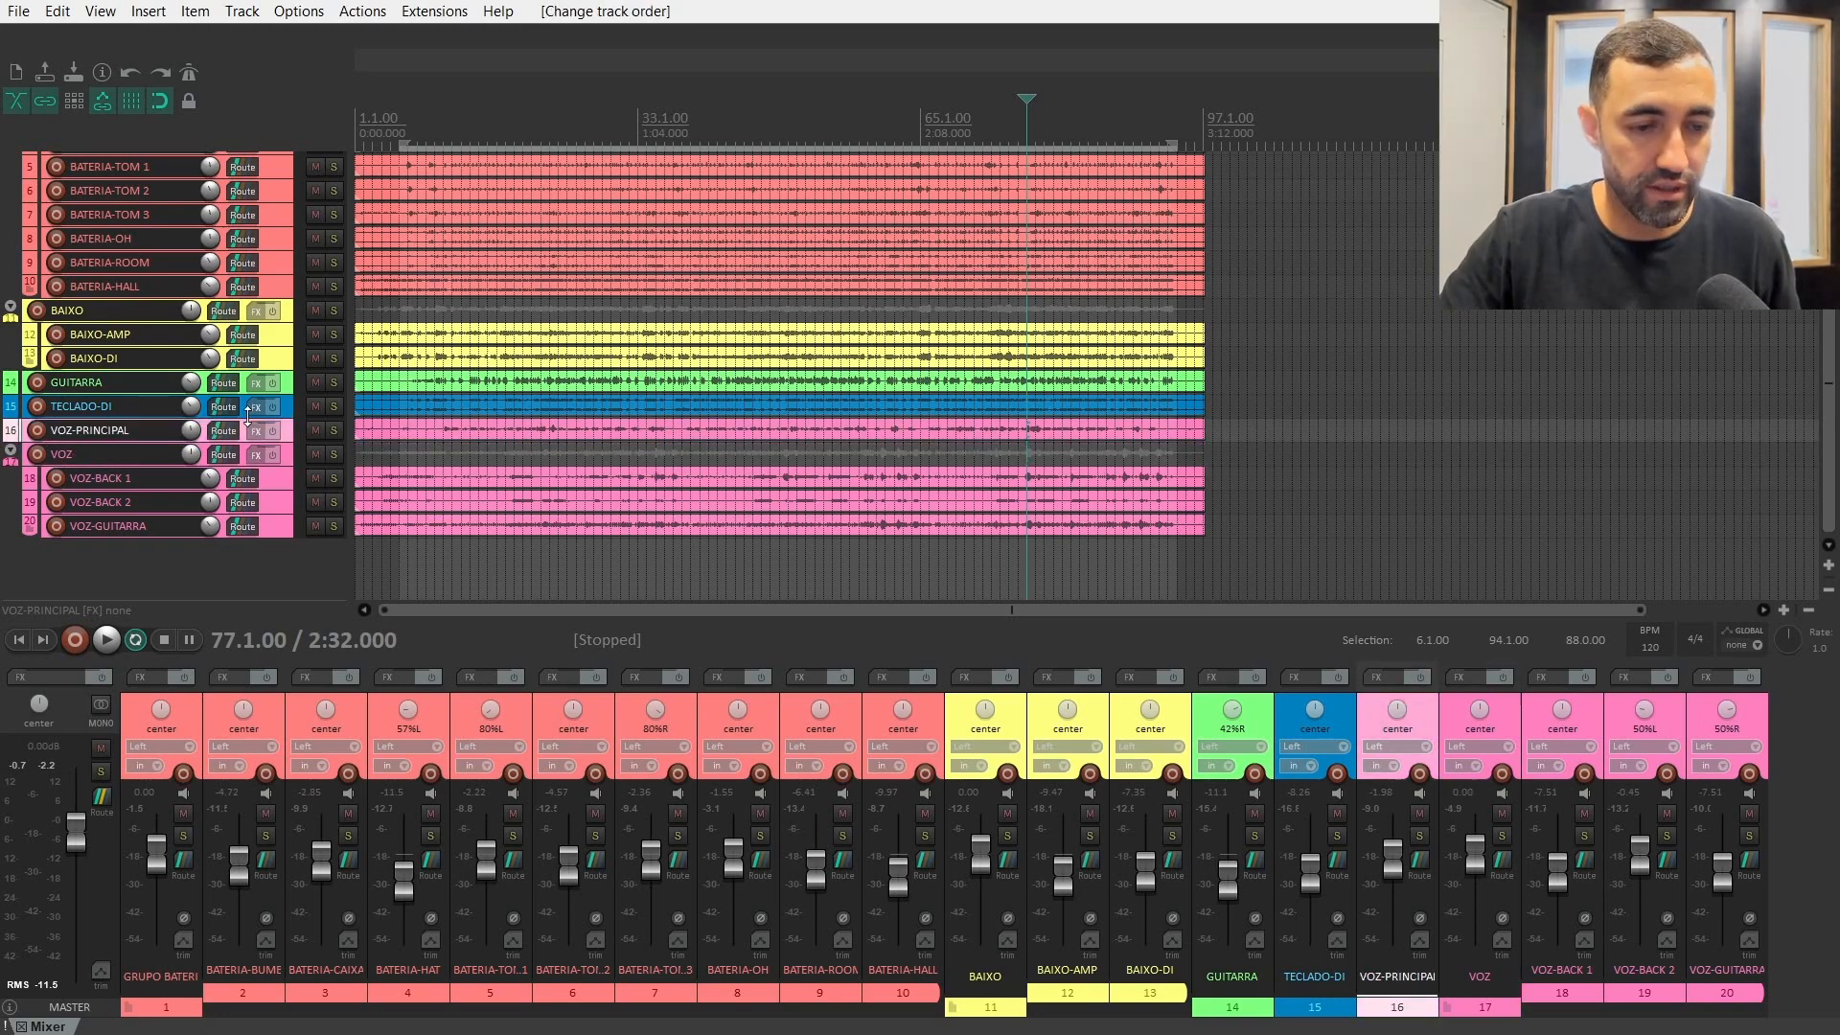
{"action": "key", "text": "alt+c"}
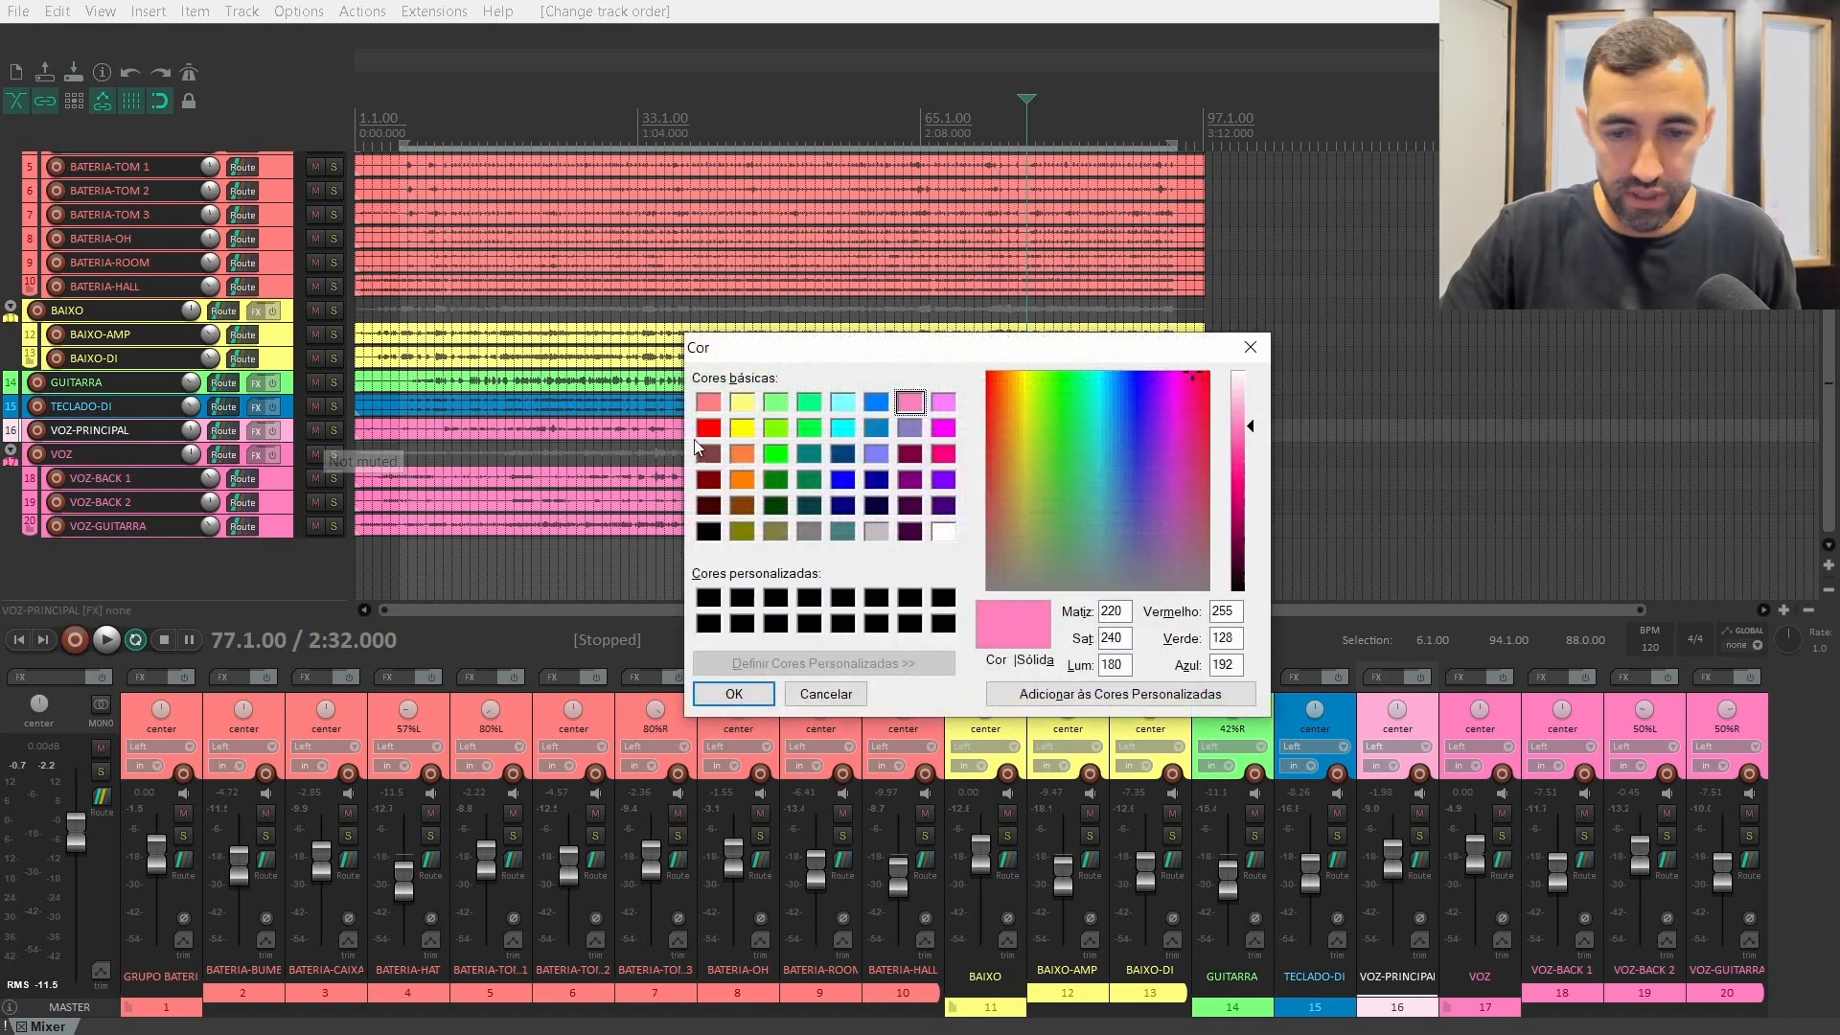
{"action": "left_click", "coordinate": [874, 456]}
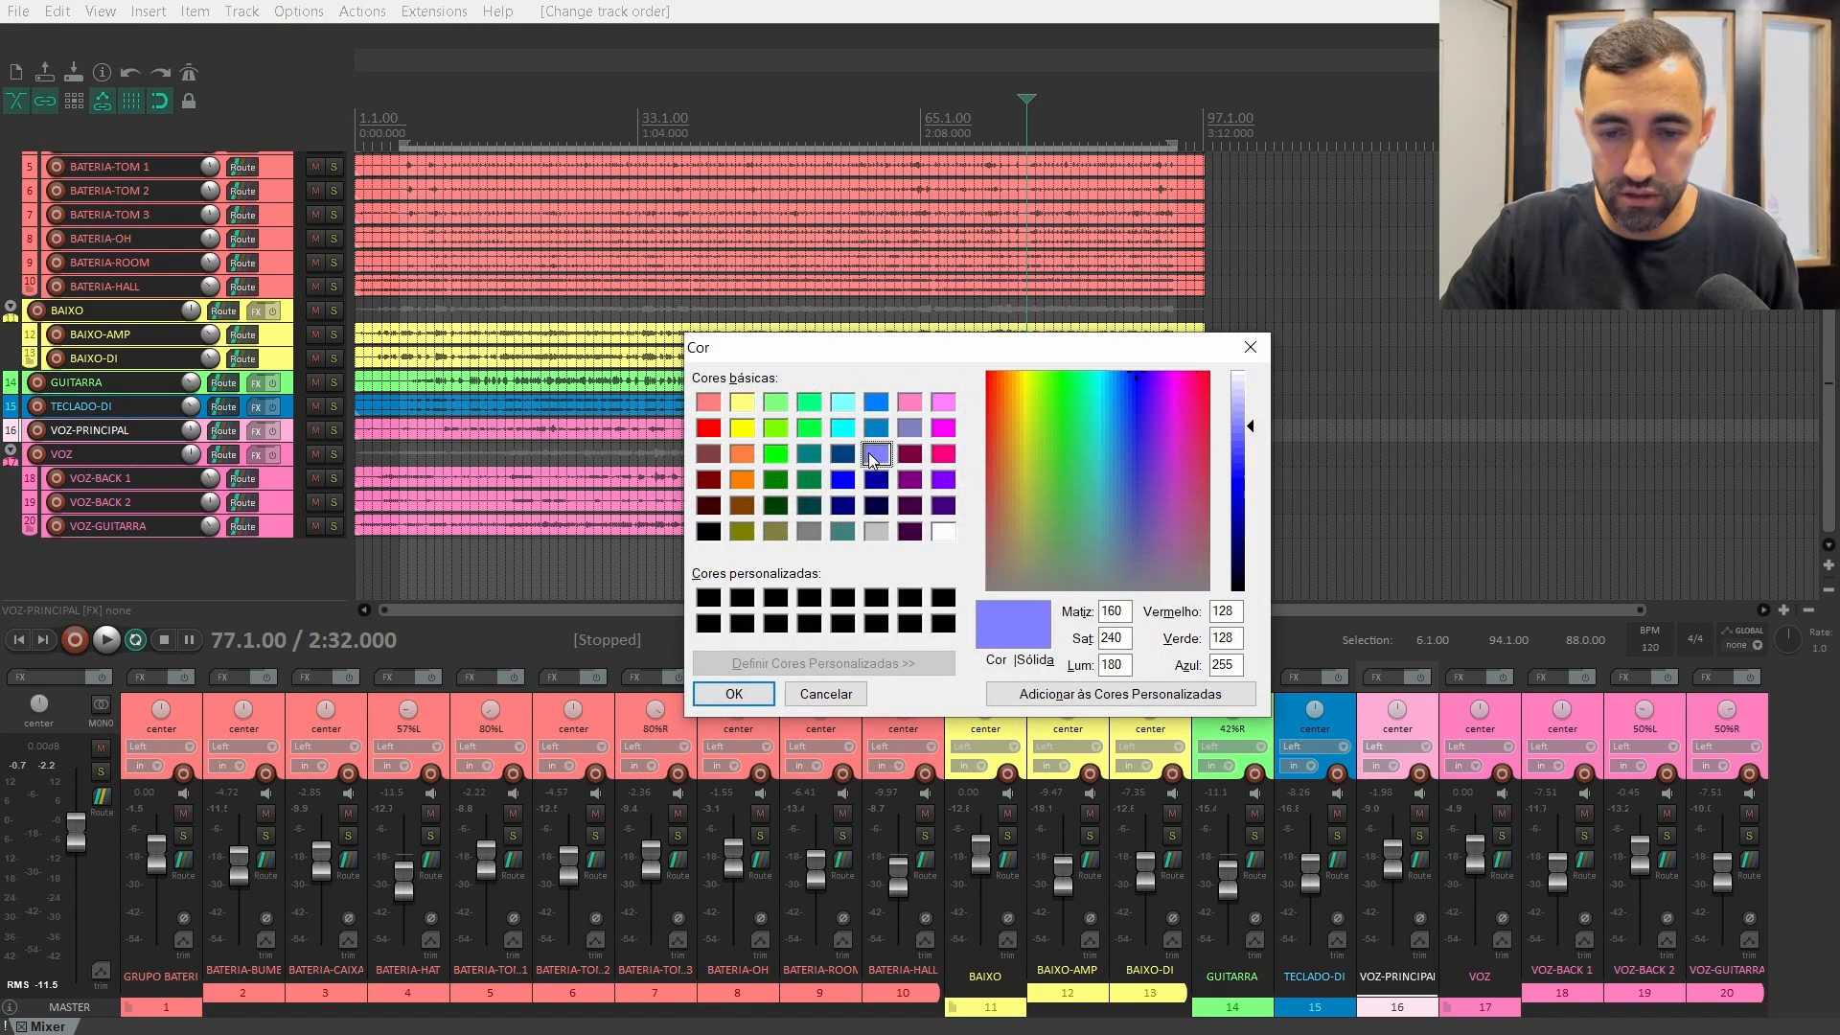
{"action": "left_click", "coordinate": [763, 704]}
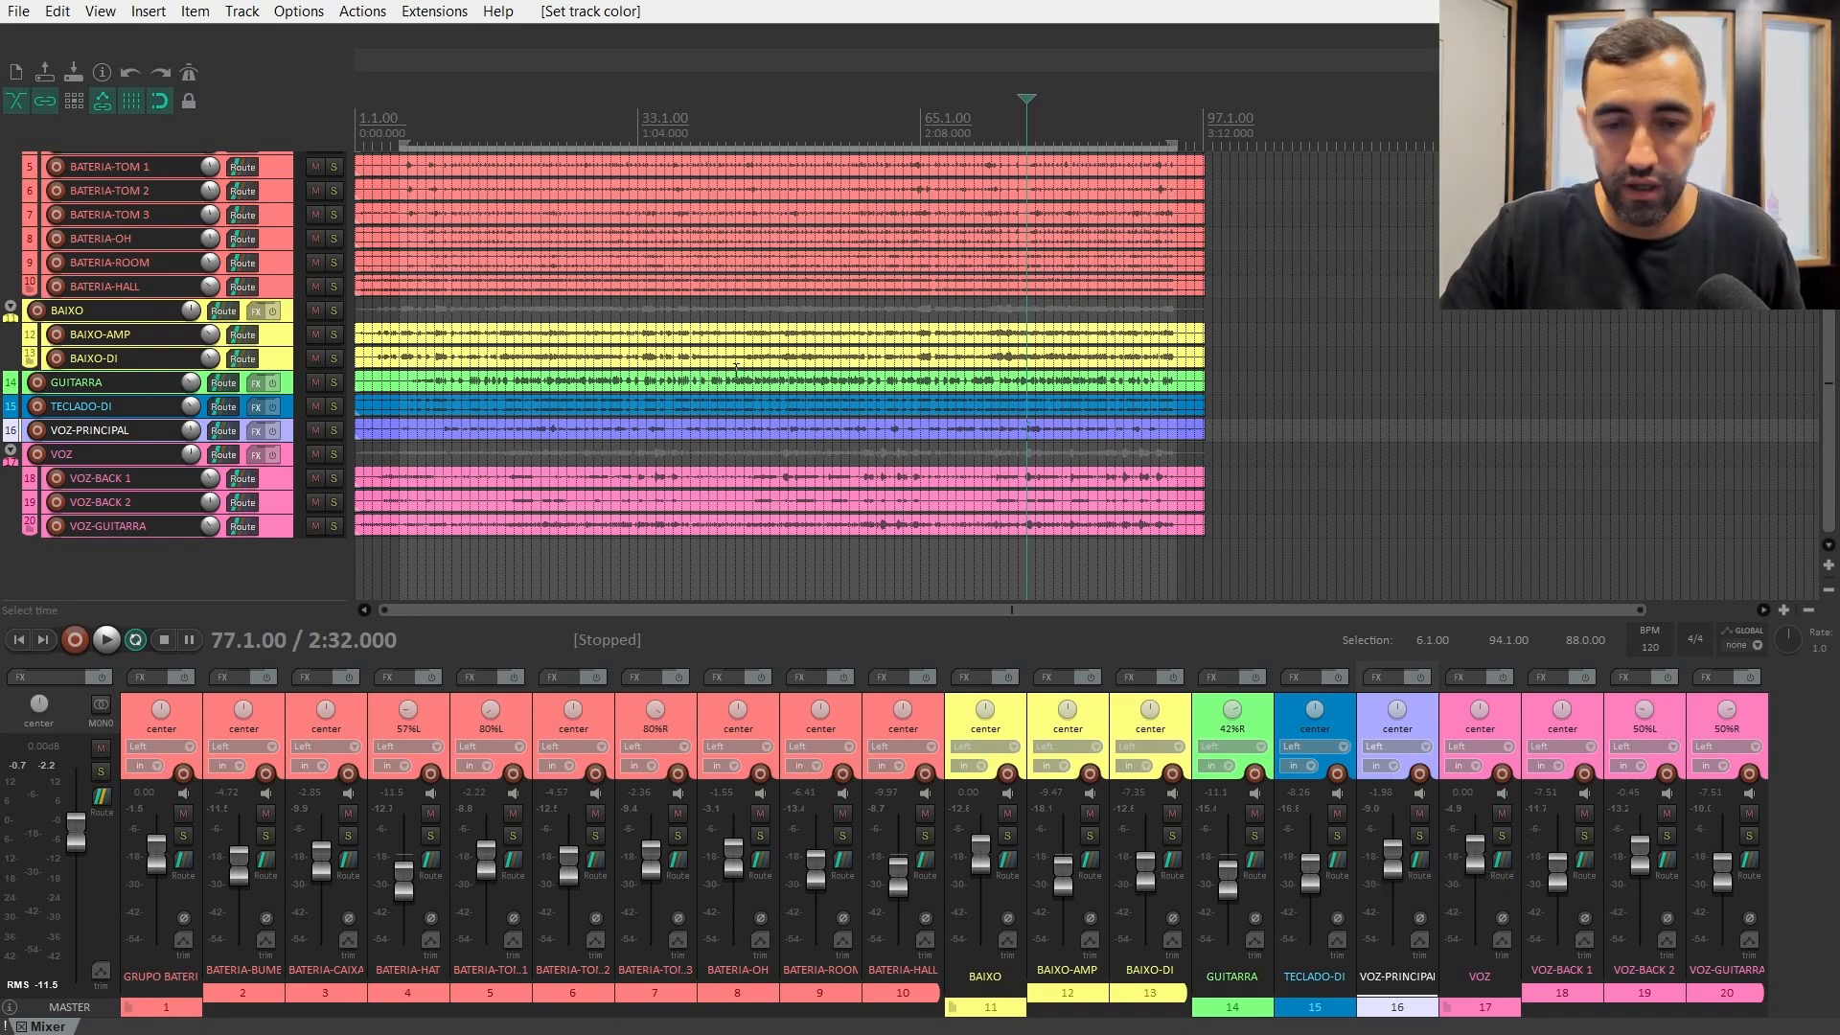
- Play the full mix from bar 16 and reset VOZ-PRINCIPAL to 0.00 dB
{"action": "left_click", "coordinate": [489, 120]}
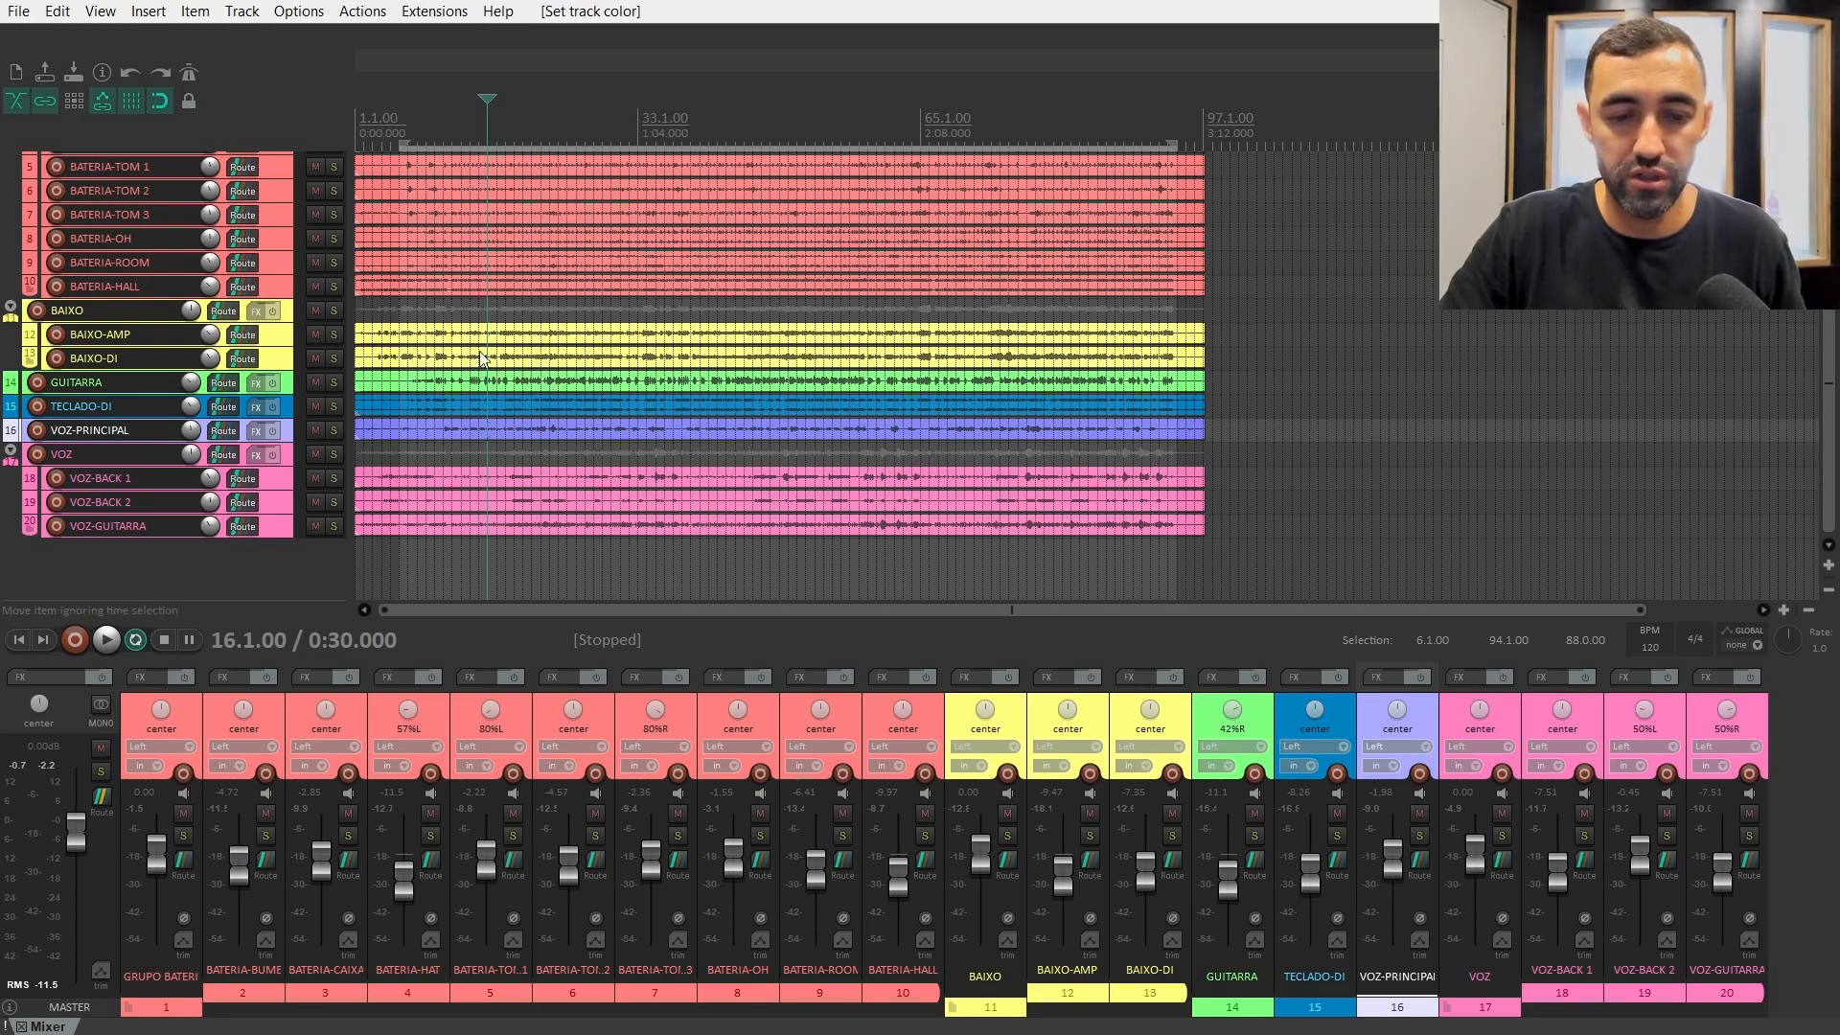
{"action": "key", "text": "space"}
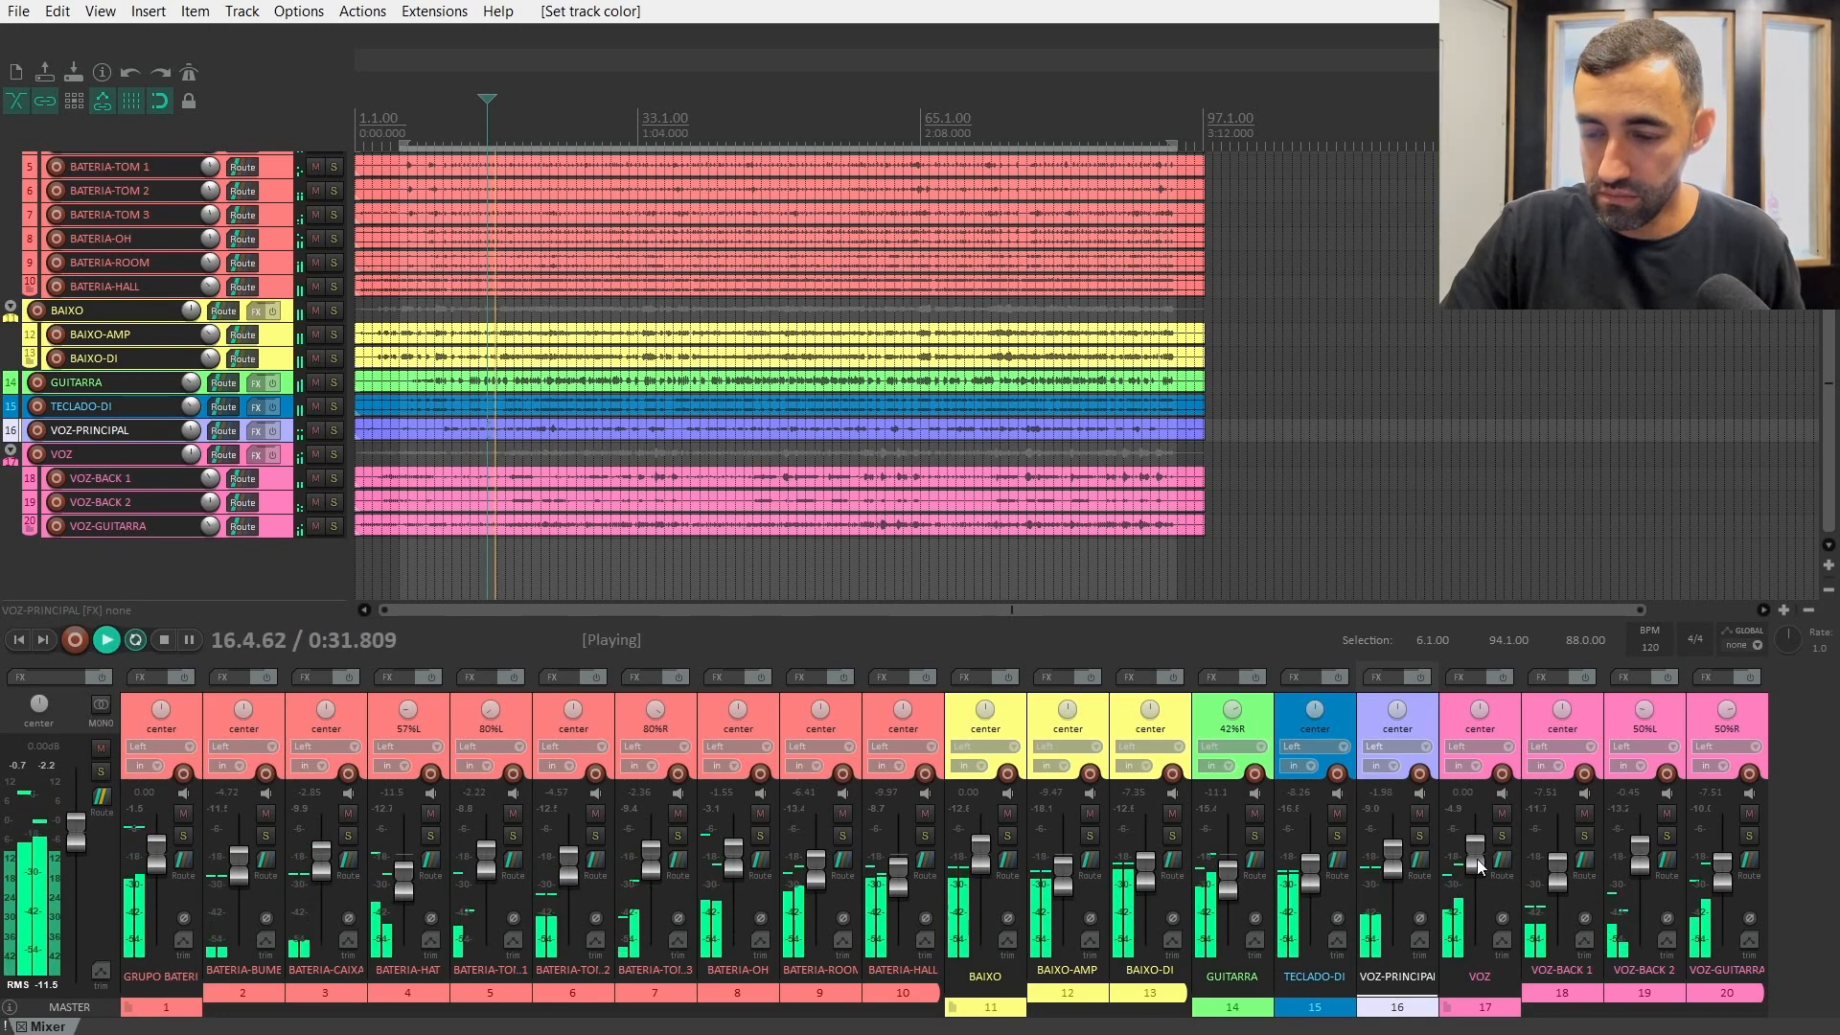
{"action": "double_click", "coordinate": [1393, 856]}
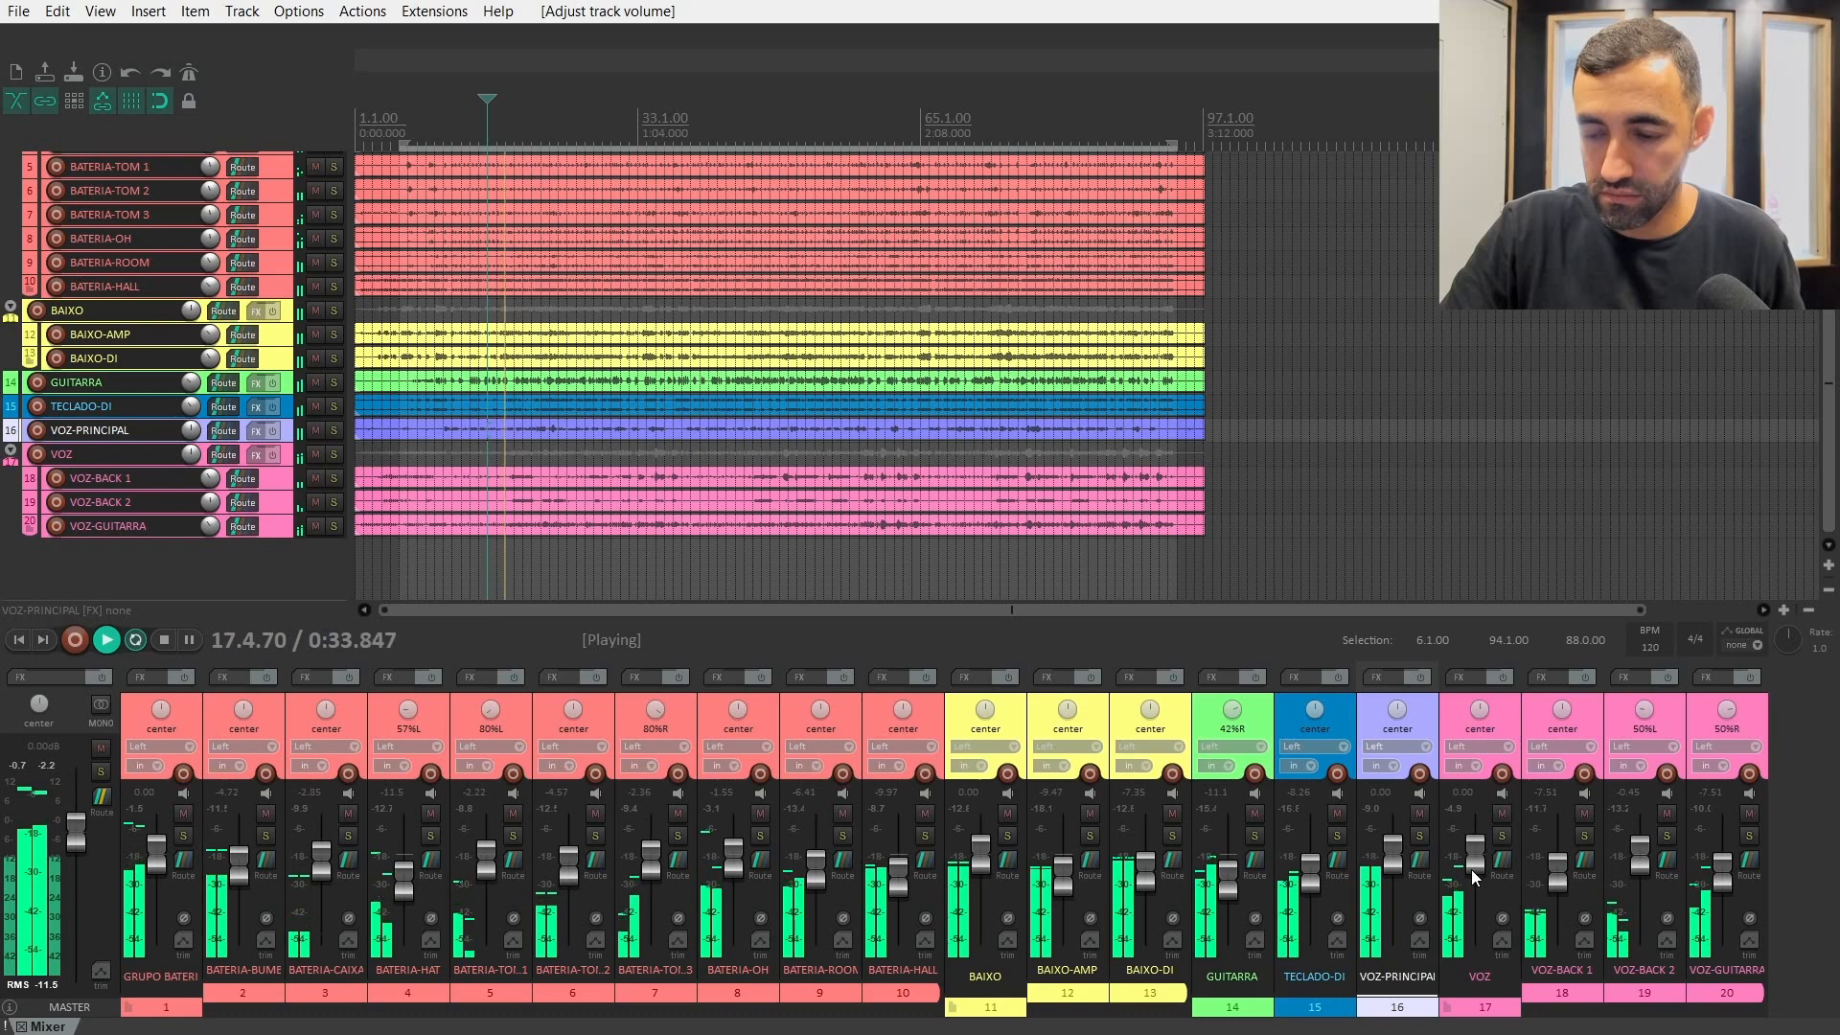
- Lower VOZ-BACK 2 to about -2.94 dB, set VOZ-BACK 1 to about -6.67 dB, and lower the VOZ folder to about -2.65 dB
{"action": "mouse_move", "coordinate": [1470, 870]}
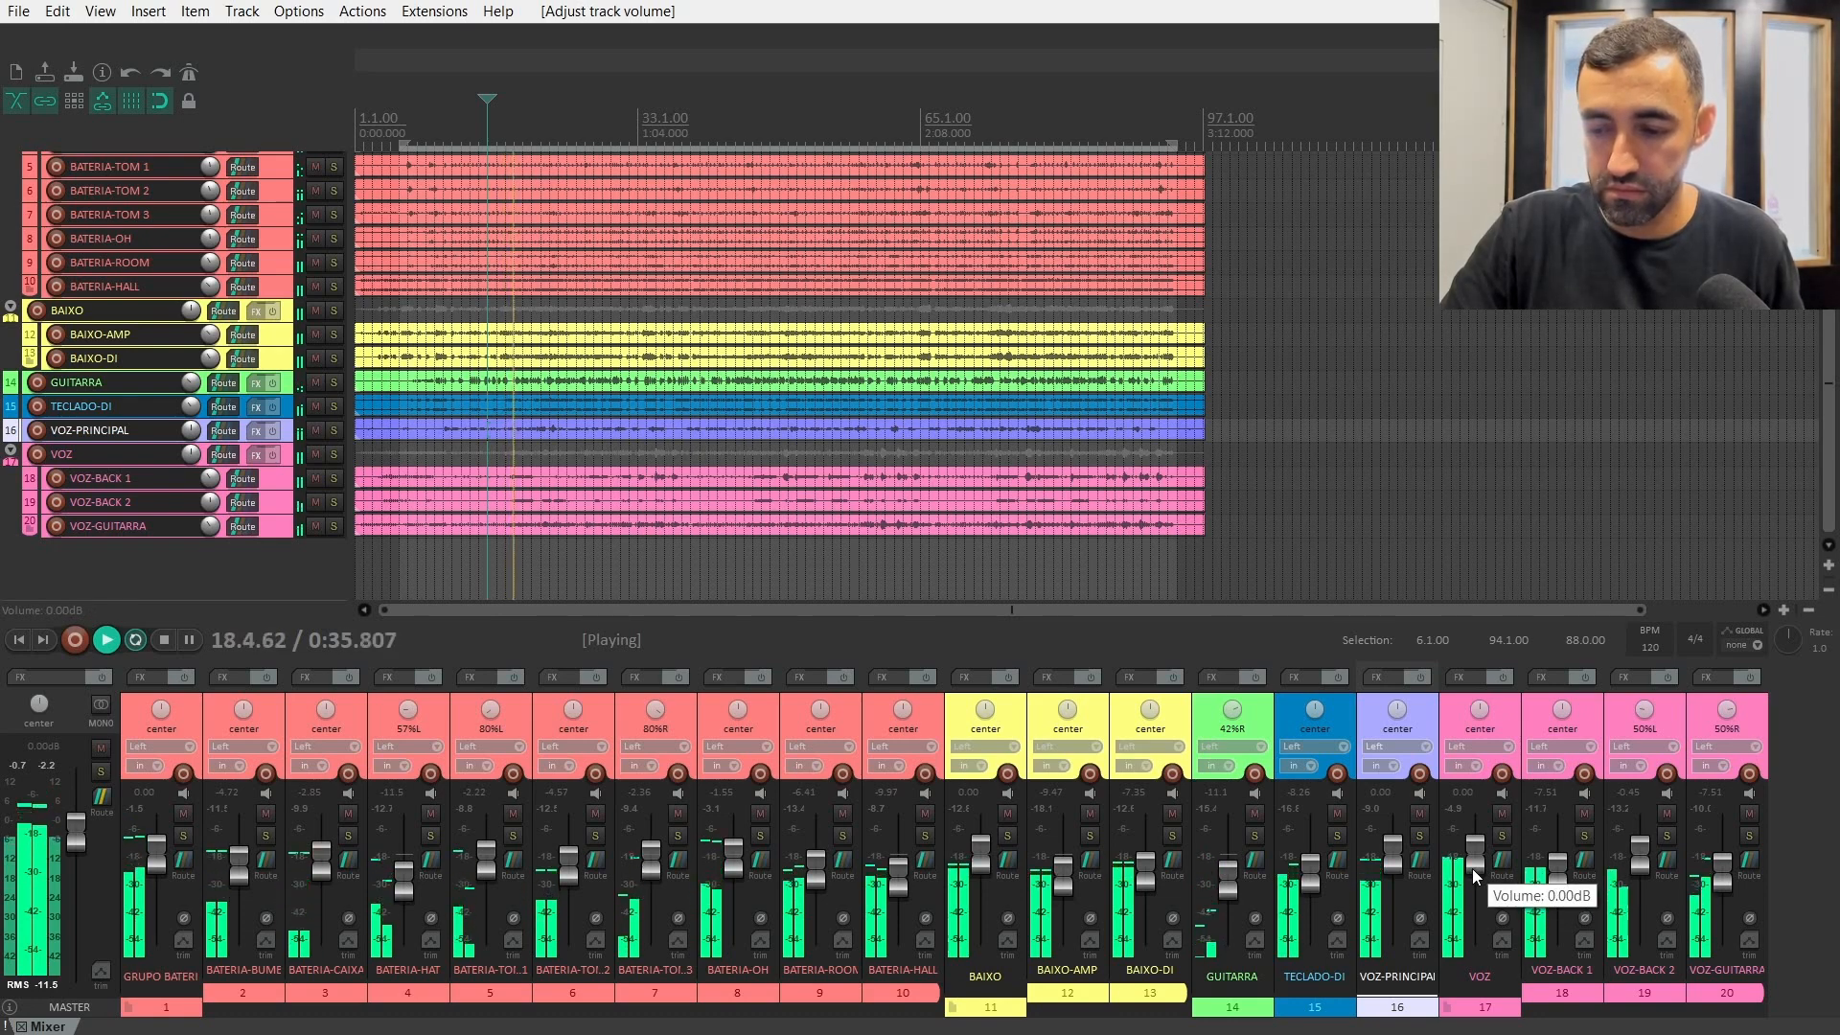
{"action": "left_click_drag", "start_coordinate": [1639, 841], "coordinate": [1553, 874]}
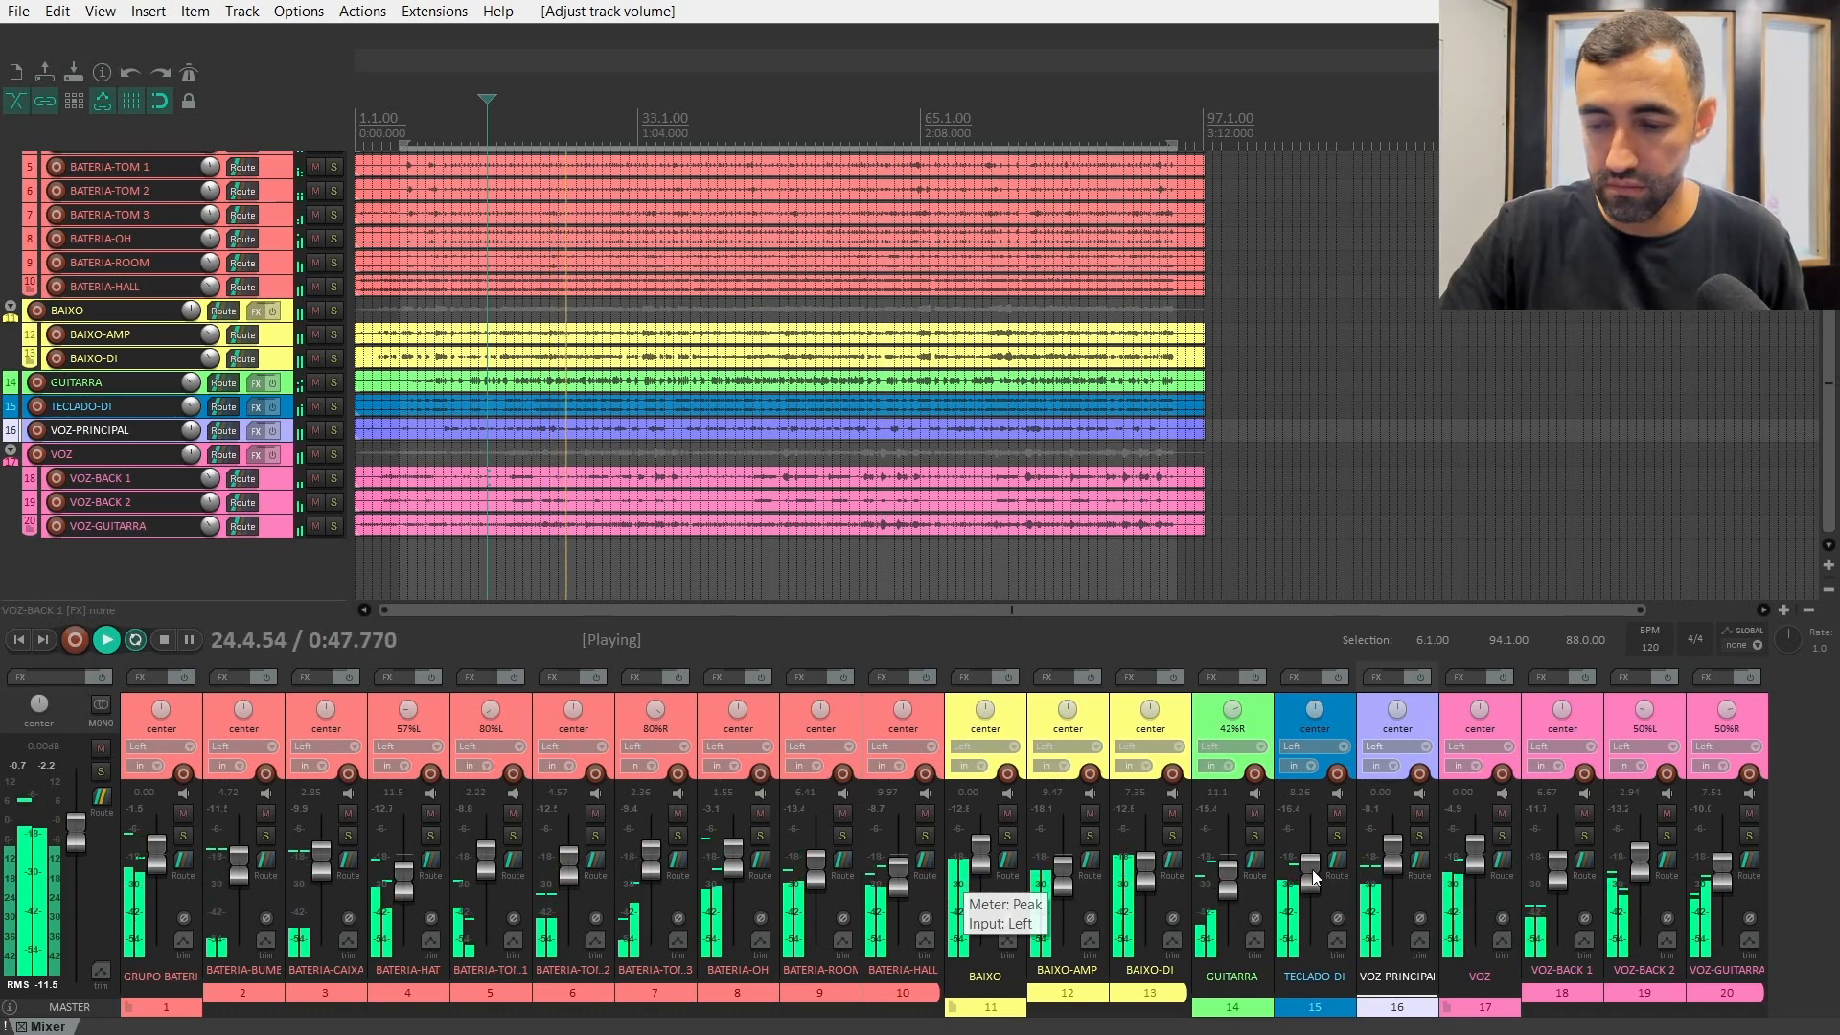
{"action": "left_click_drag", "start_coordinate": [1475, 844], "coordinate": [1475, 854]}
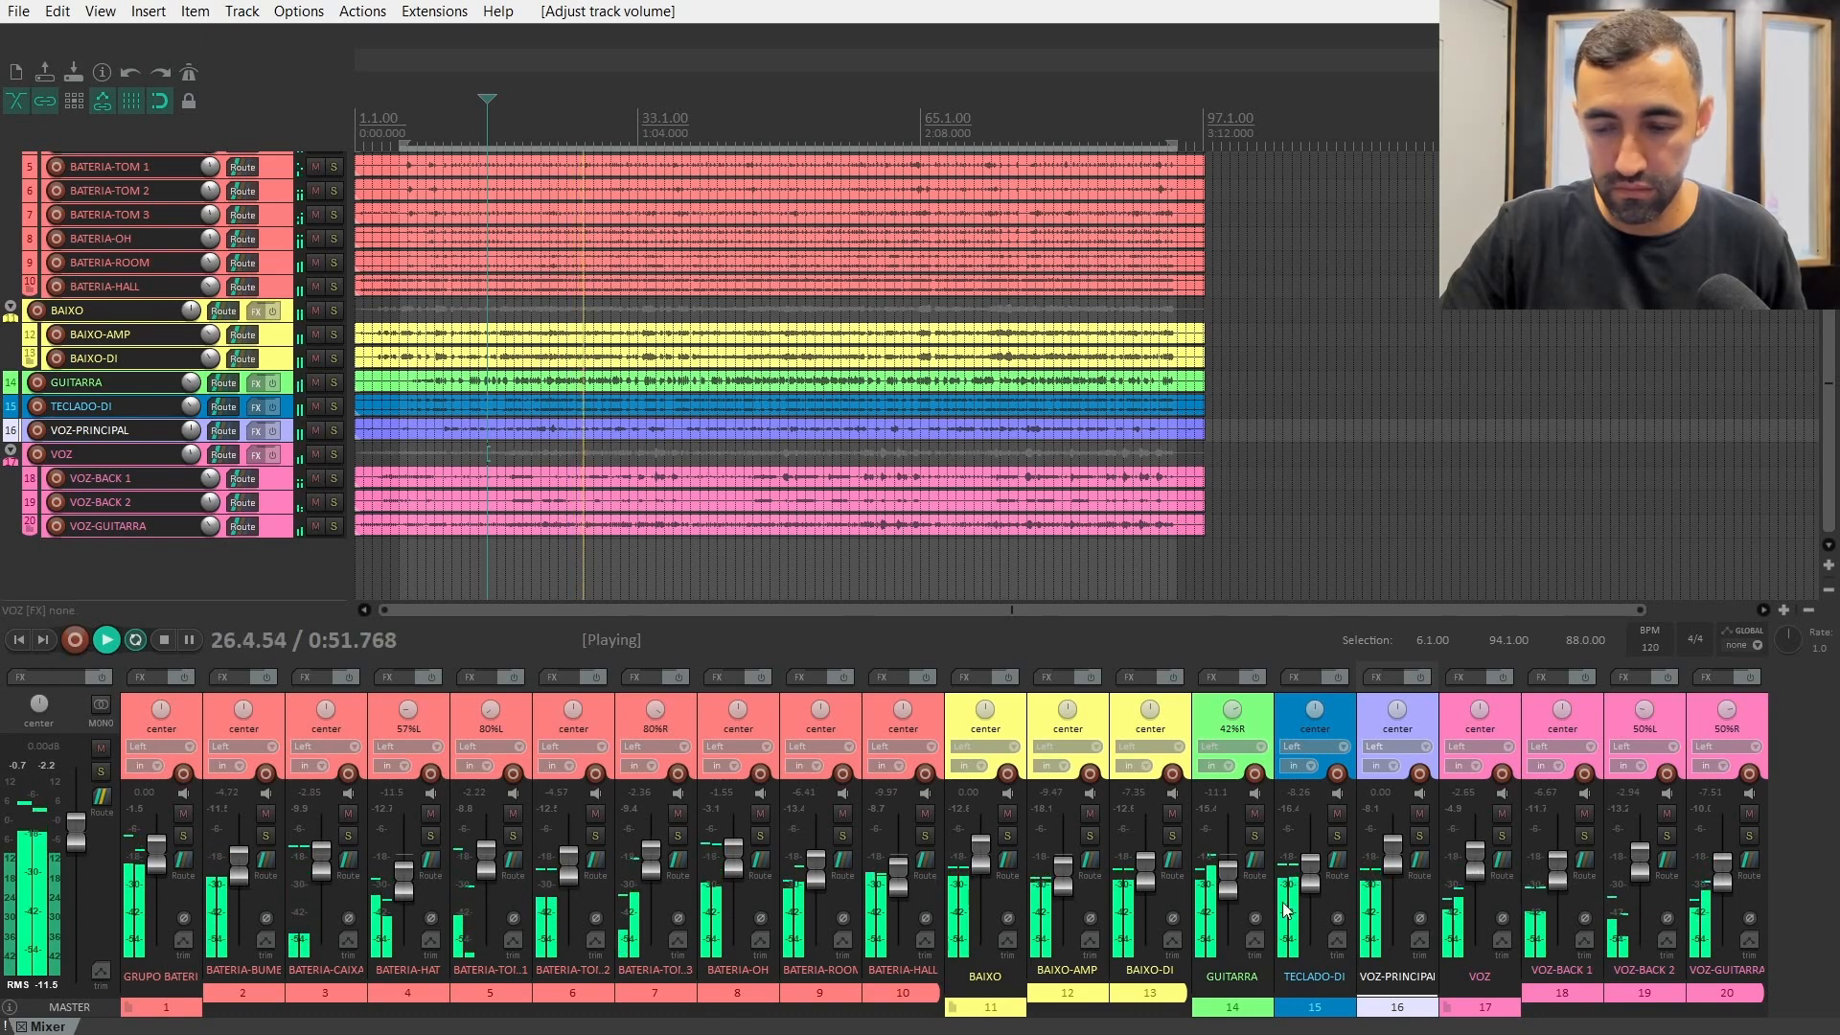
- Raise TECLADO-DI to about -7.30 dB and BAIXO-AMP to -8.42 dB in the full mix
{"action": "left_click_drag", "start_coordinate": [1307, 889], "coordinate": [1307, 884]}
{"action": "left_click_drag", "start_coordinate": [1067, 882], "coordinate": [1064, 876]}
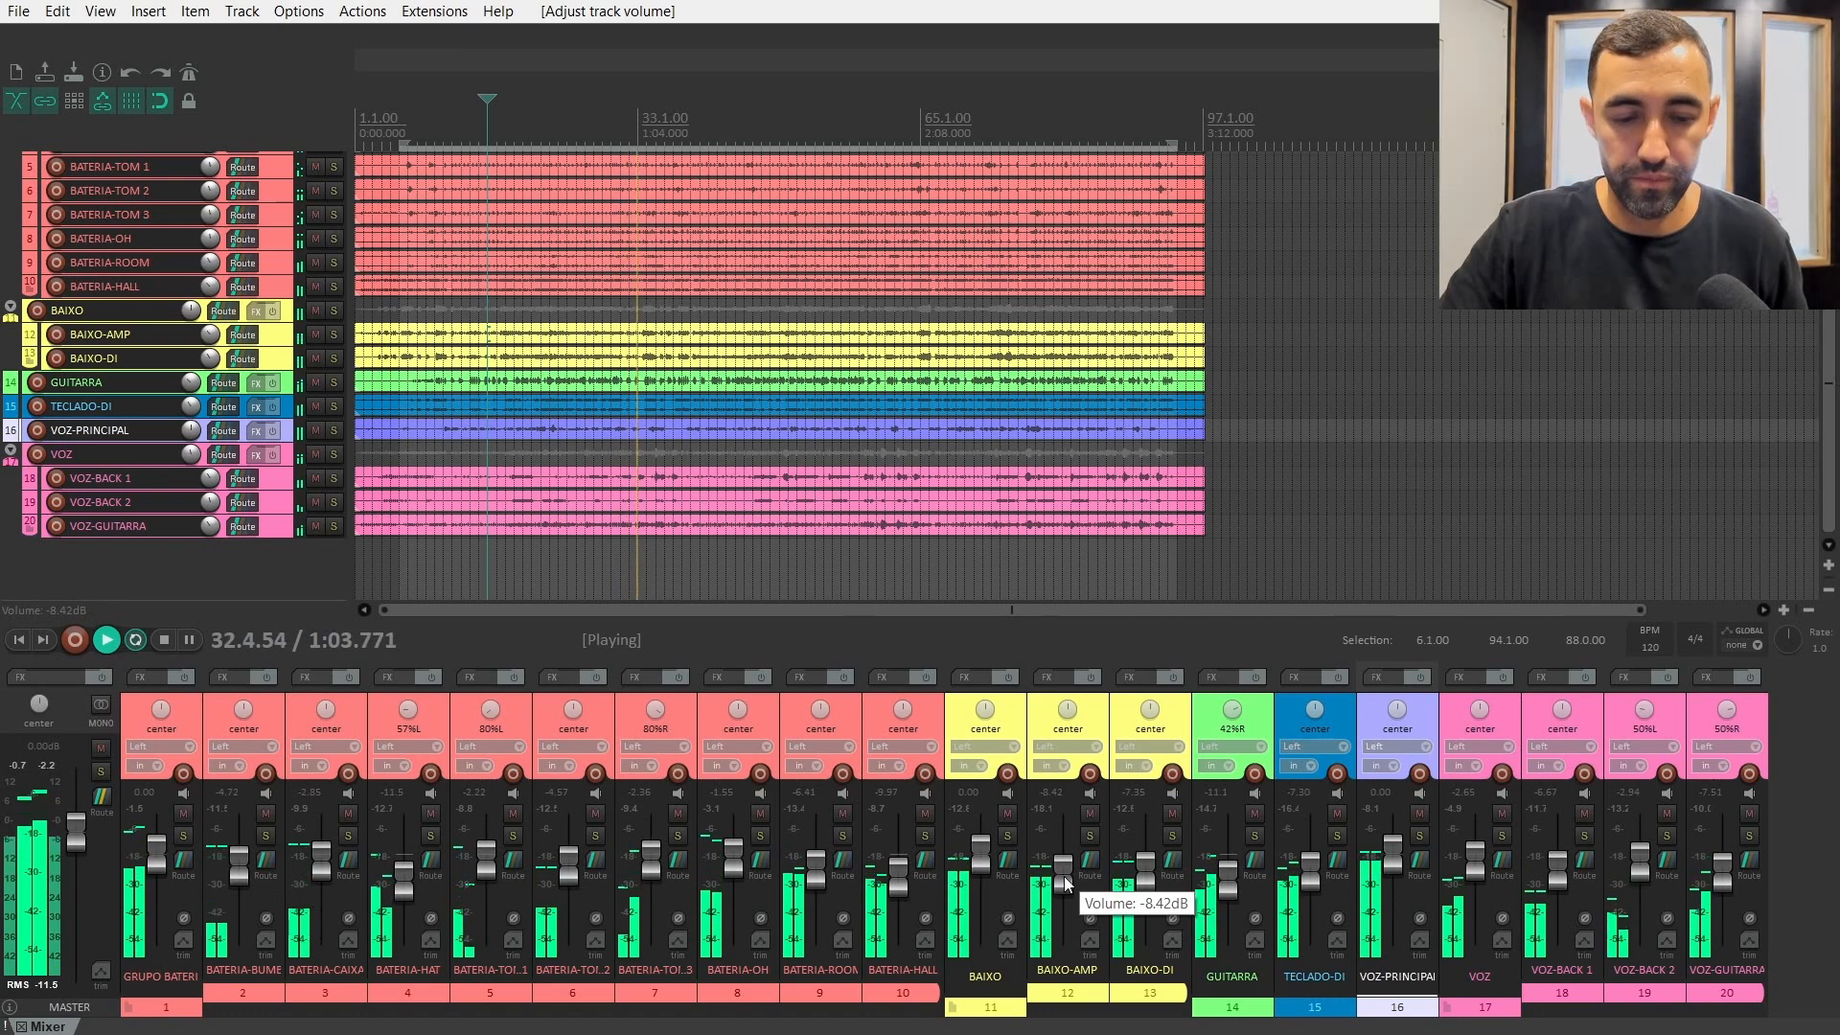
- Raise BATERIA-CAIXA to about -2.17 dB, BAIXO-AMP to about -7.7 dB and GUITARRA to -10.7 dB in the full mix, and pause playback
{"action": "left_click_drag", "start_coordinate": [321, 859], "coordinate": [321, 853]}
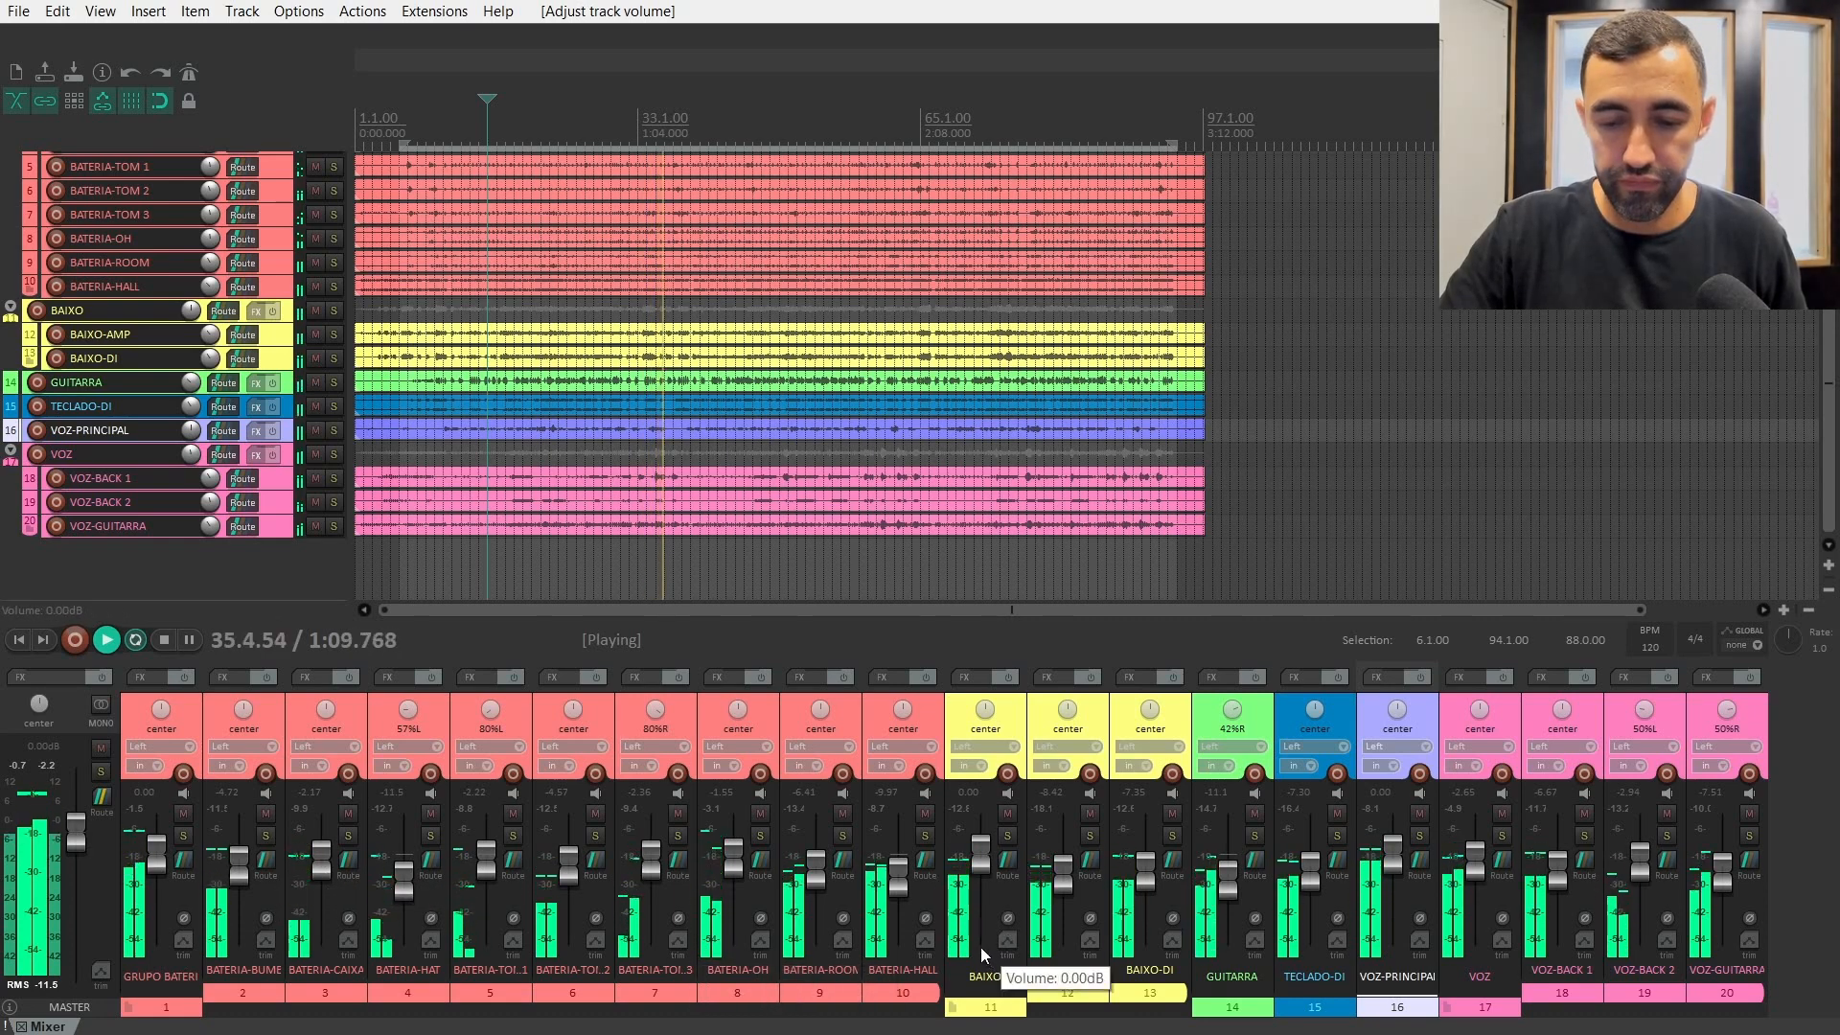
{"action": "left_click_drag", "start_coordinate": [1054, 900], "coordinate": [1061, 880]}
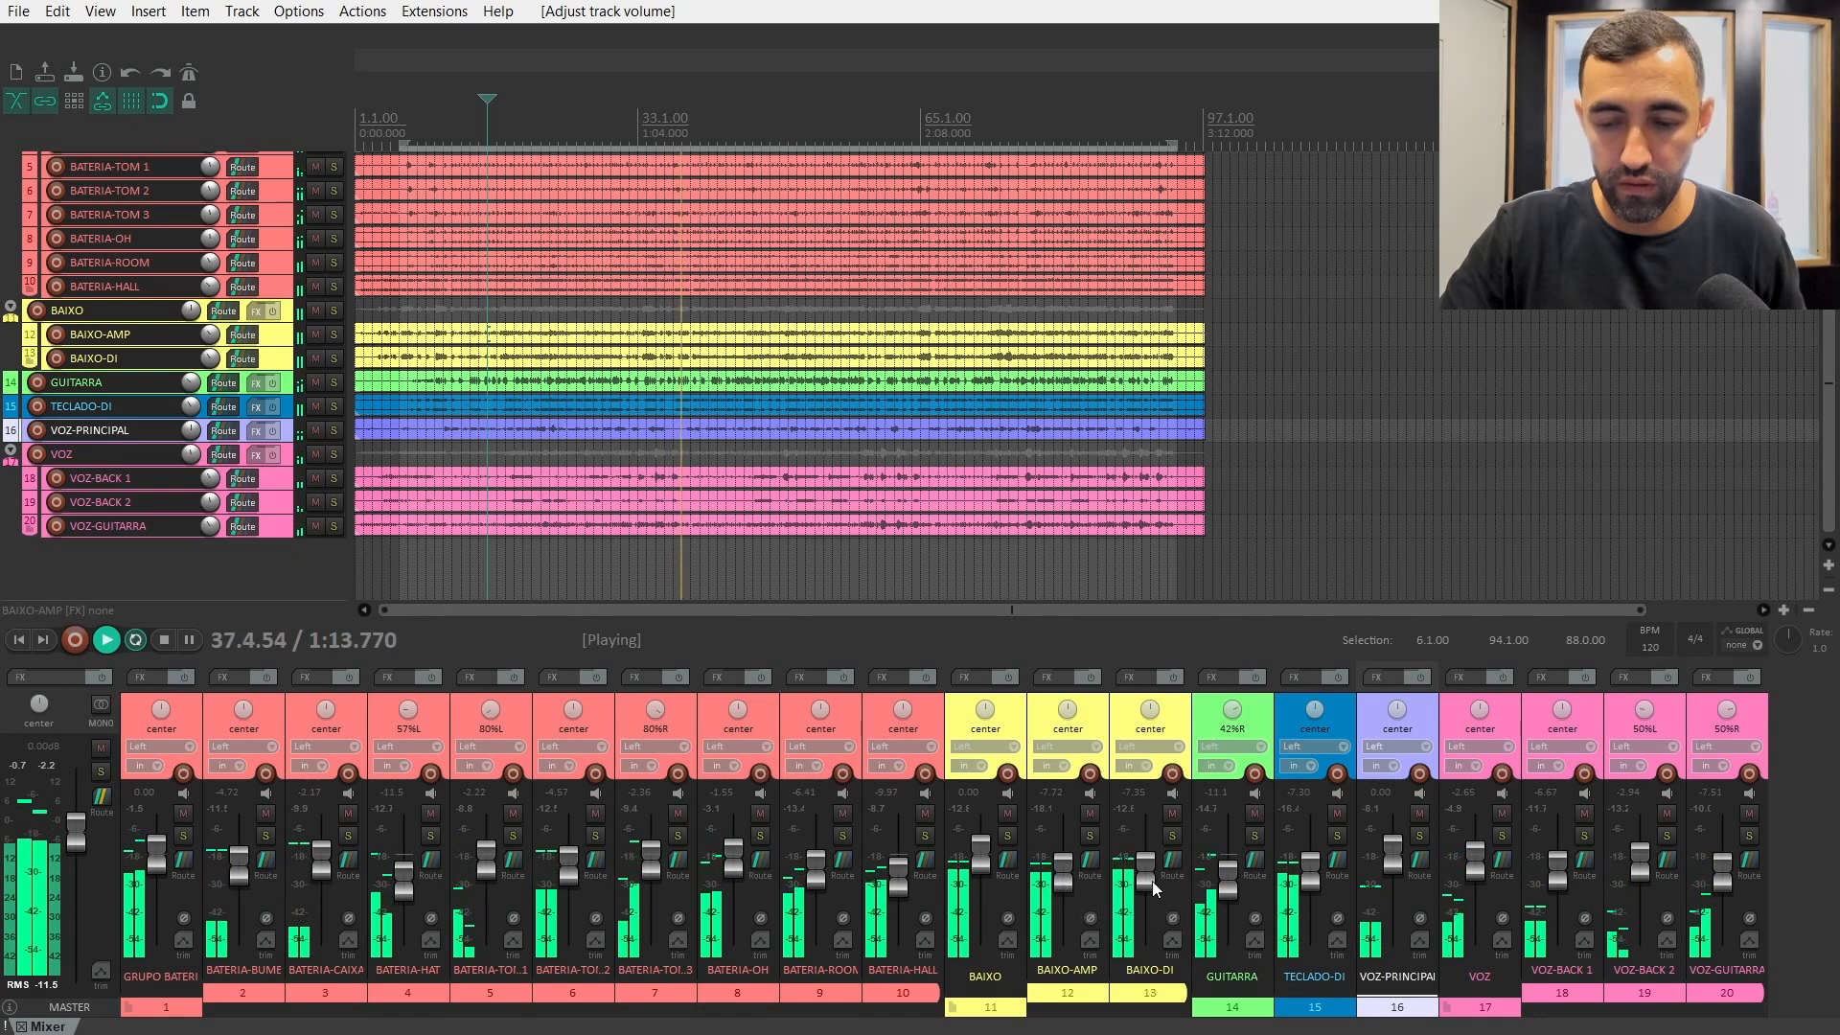
{"action": "left_click_drag", "start_coordinate": [1220, 885], "coordinate": [1223, 882]}
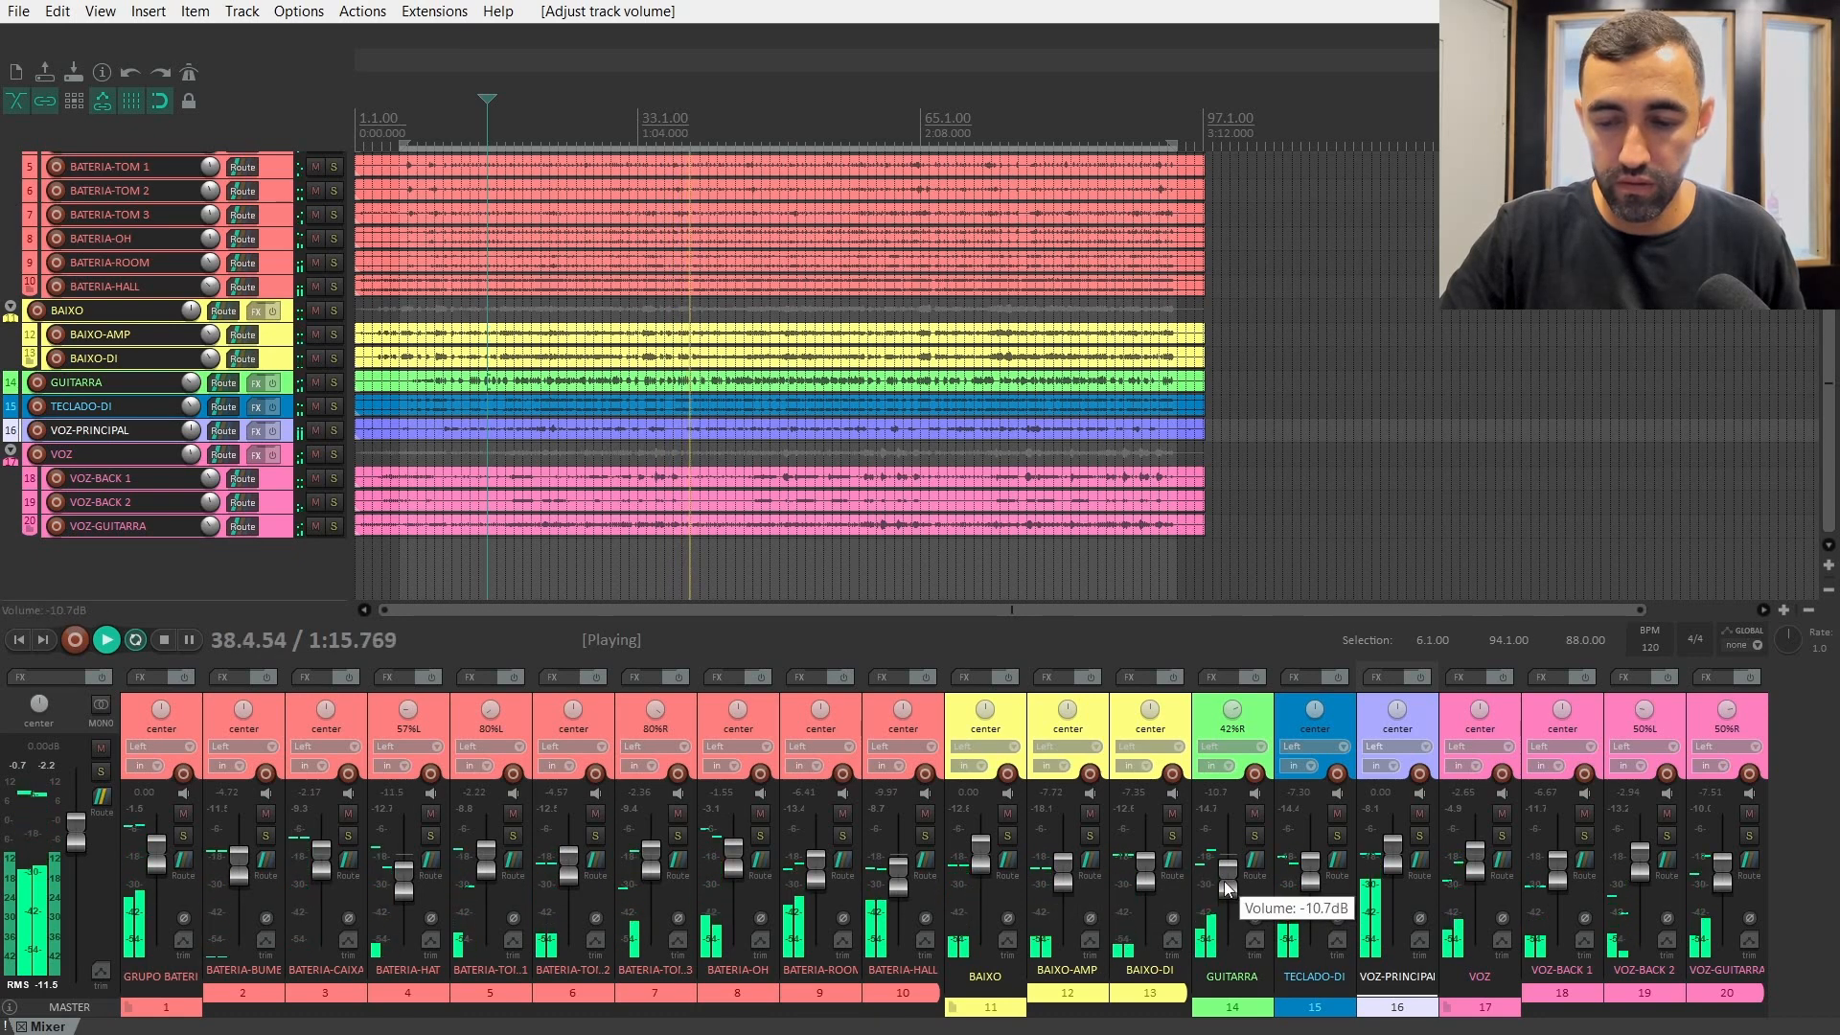
{"action": "key", "text": "ctrl+space"}
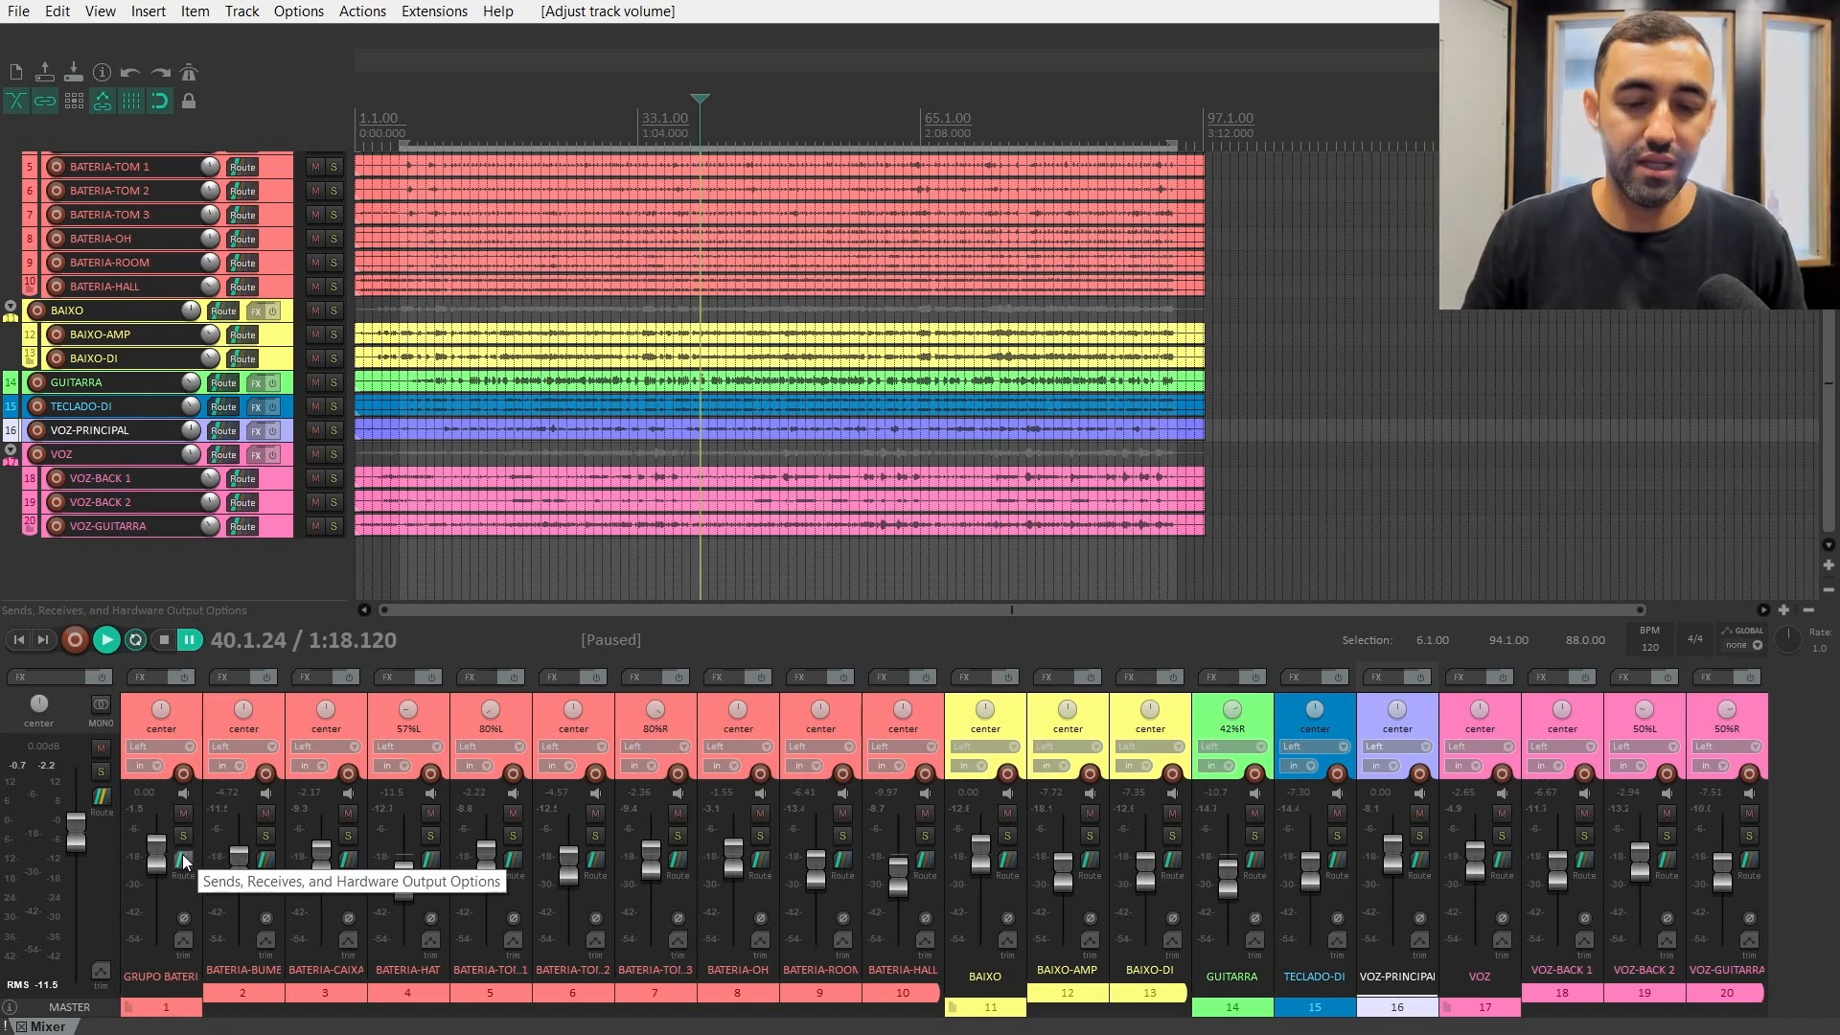
- Add the Cockos ReaComp compressor to the GRUPO BATERIA folder track and move its window clear of the track list
{"action": "left_click", "coordinate": [141, 677]}
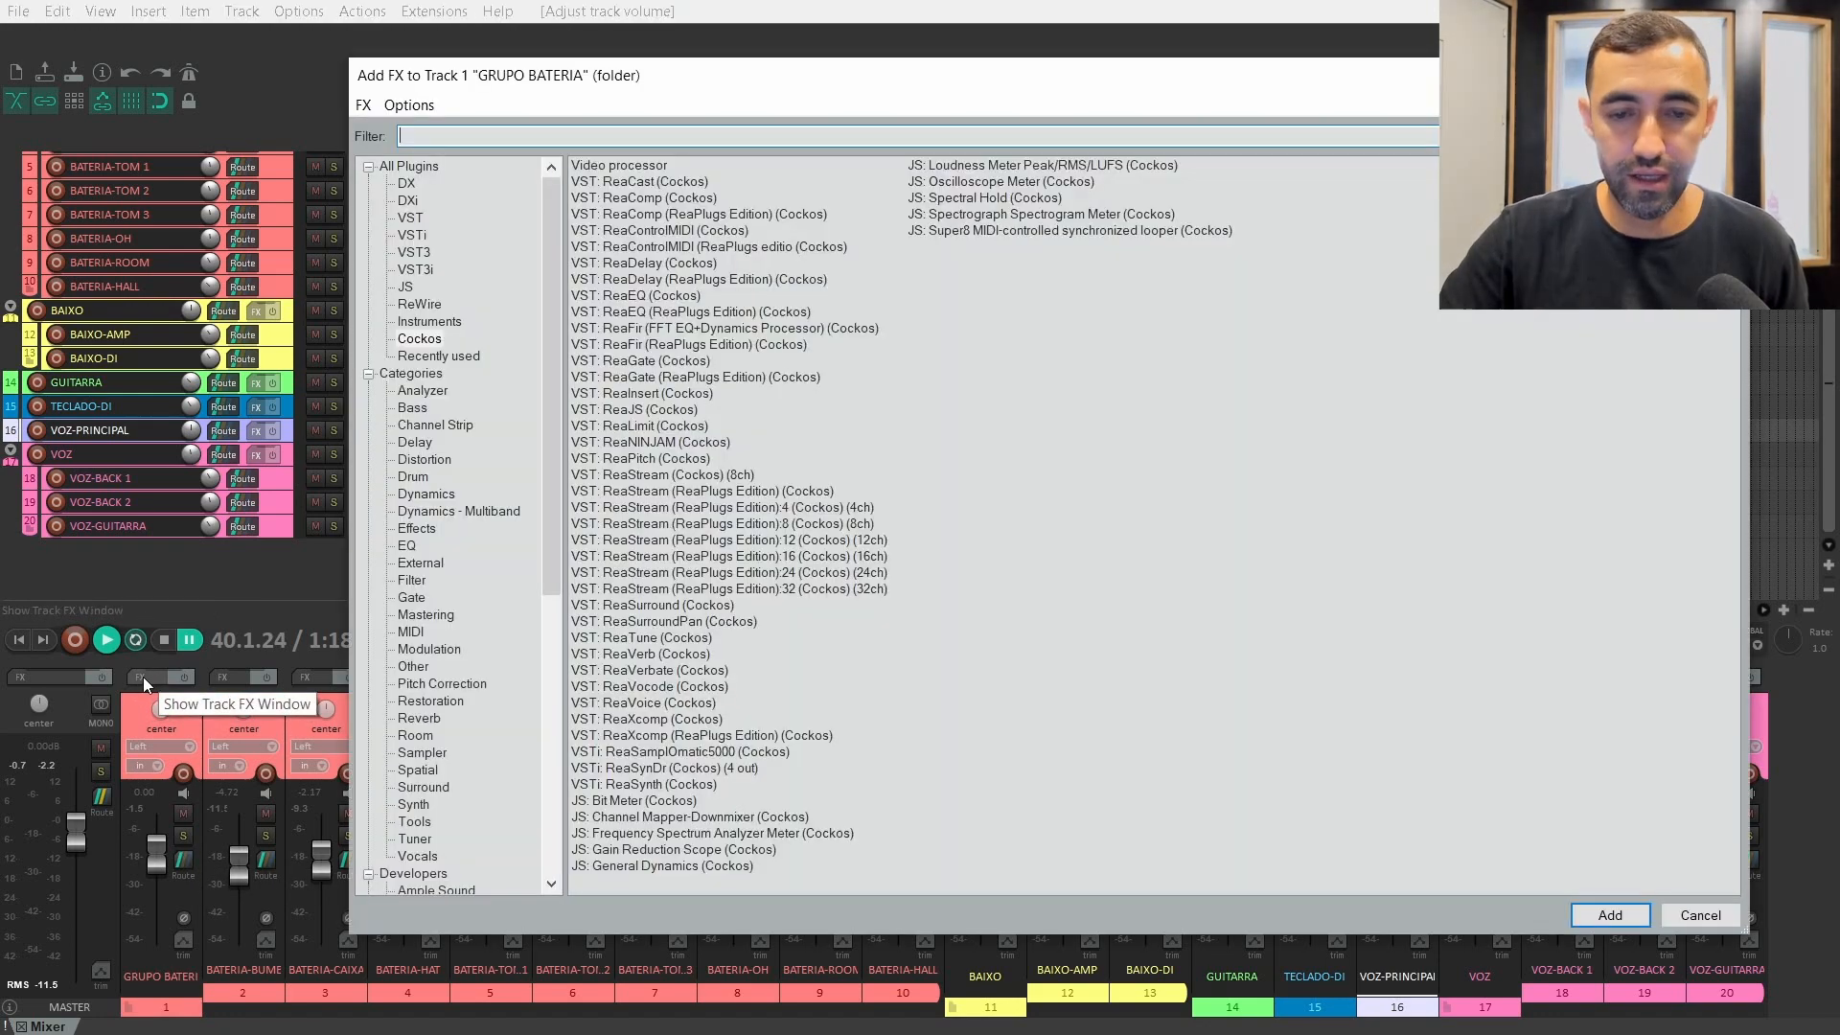
{"action": "left_click", "coordinate": [471, 209]}
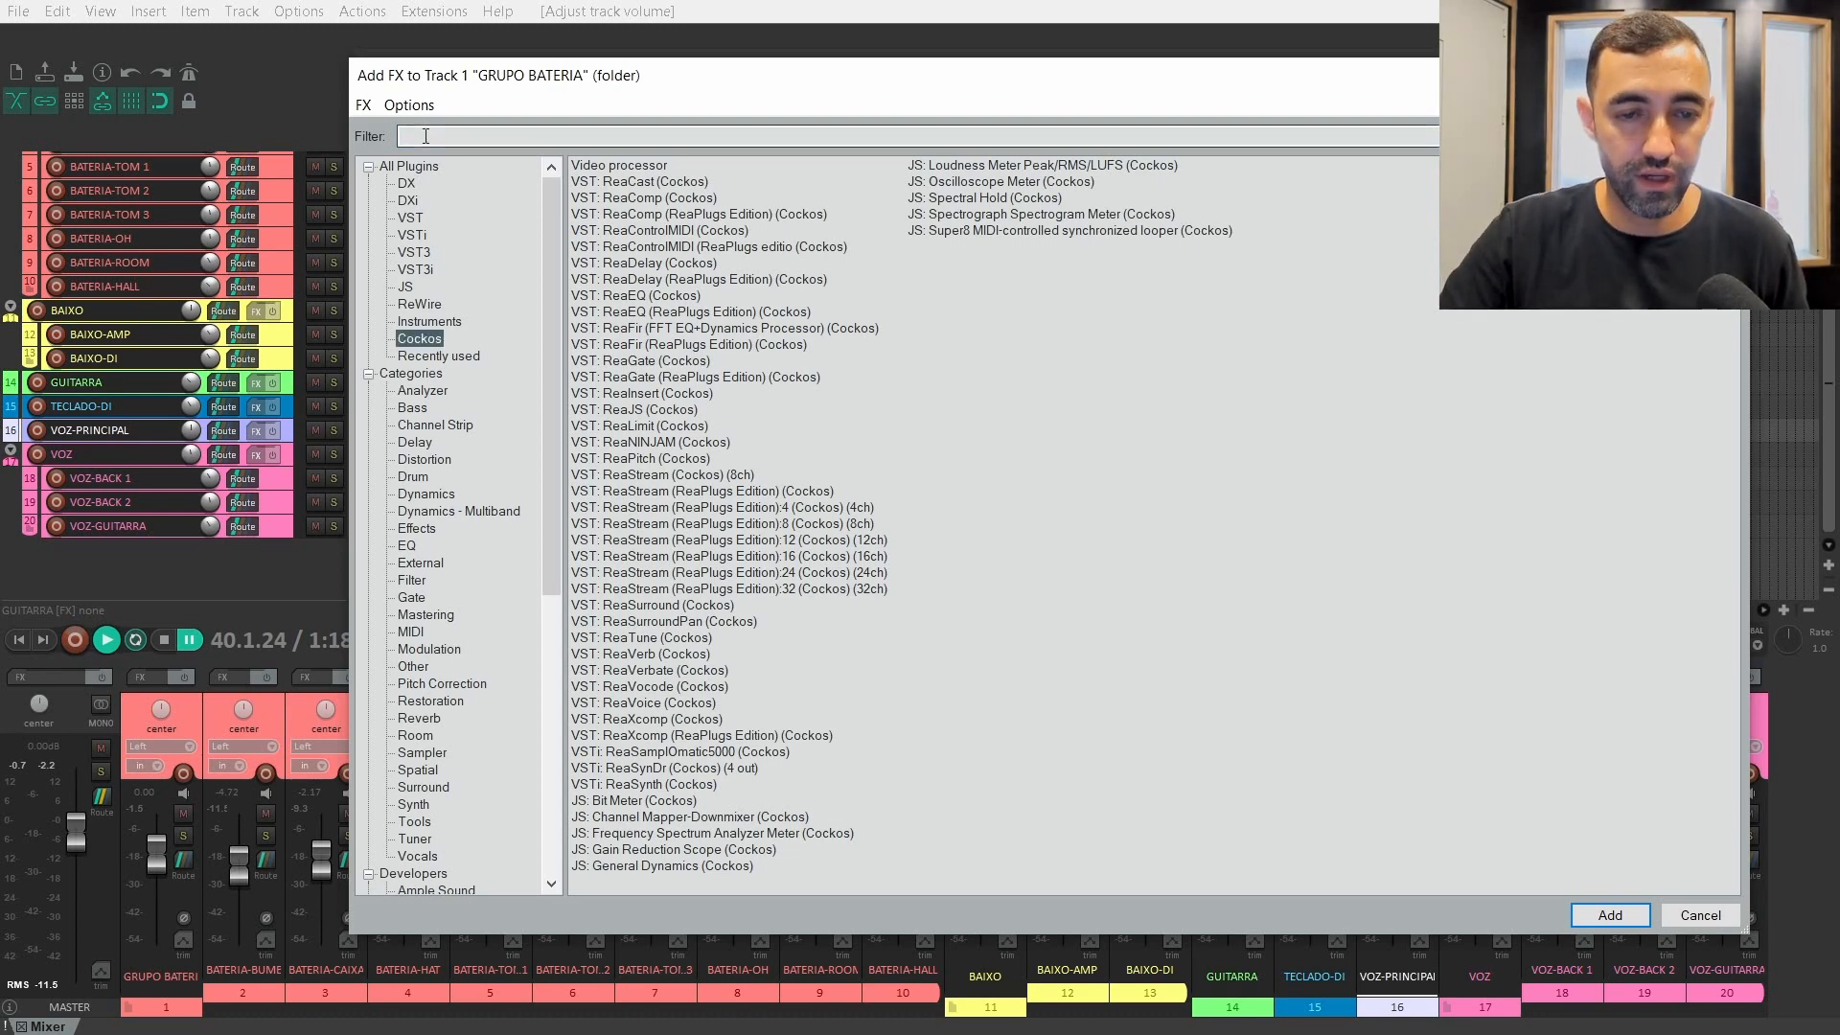
{"action": "left_click", "coordinate": [426, 136]}
{"action": "type", "text": "REACOMP"}
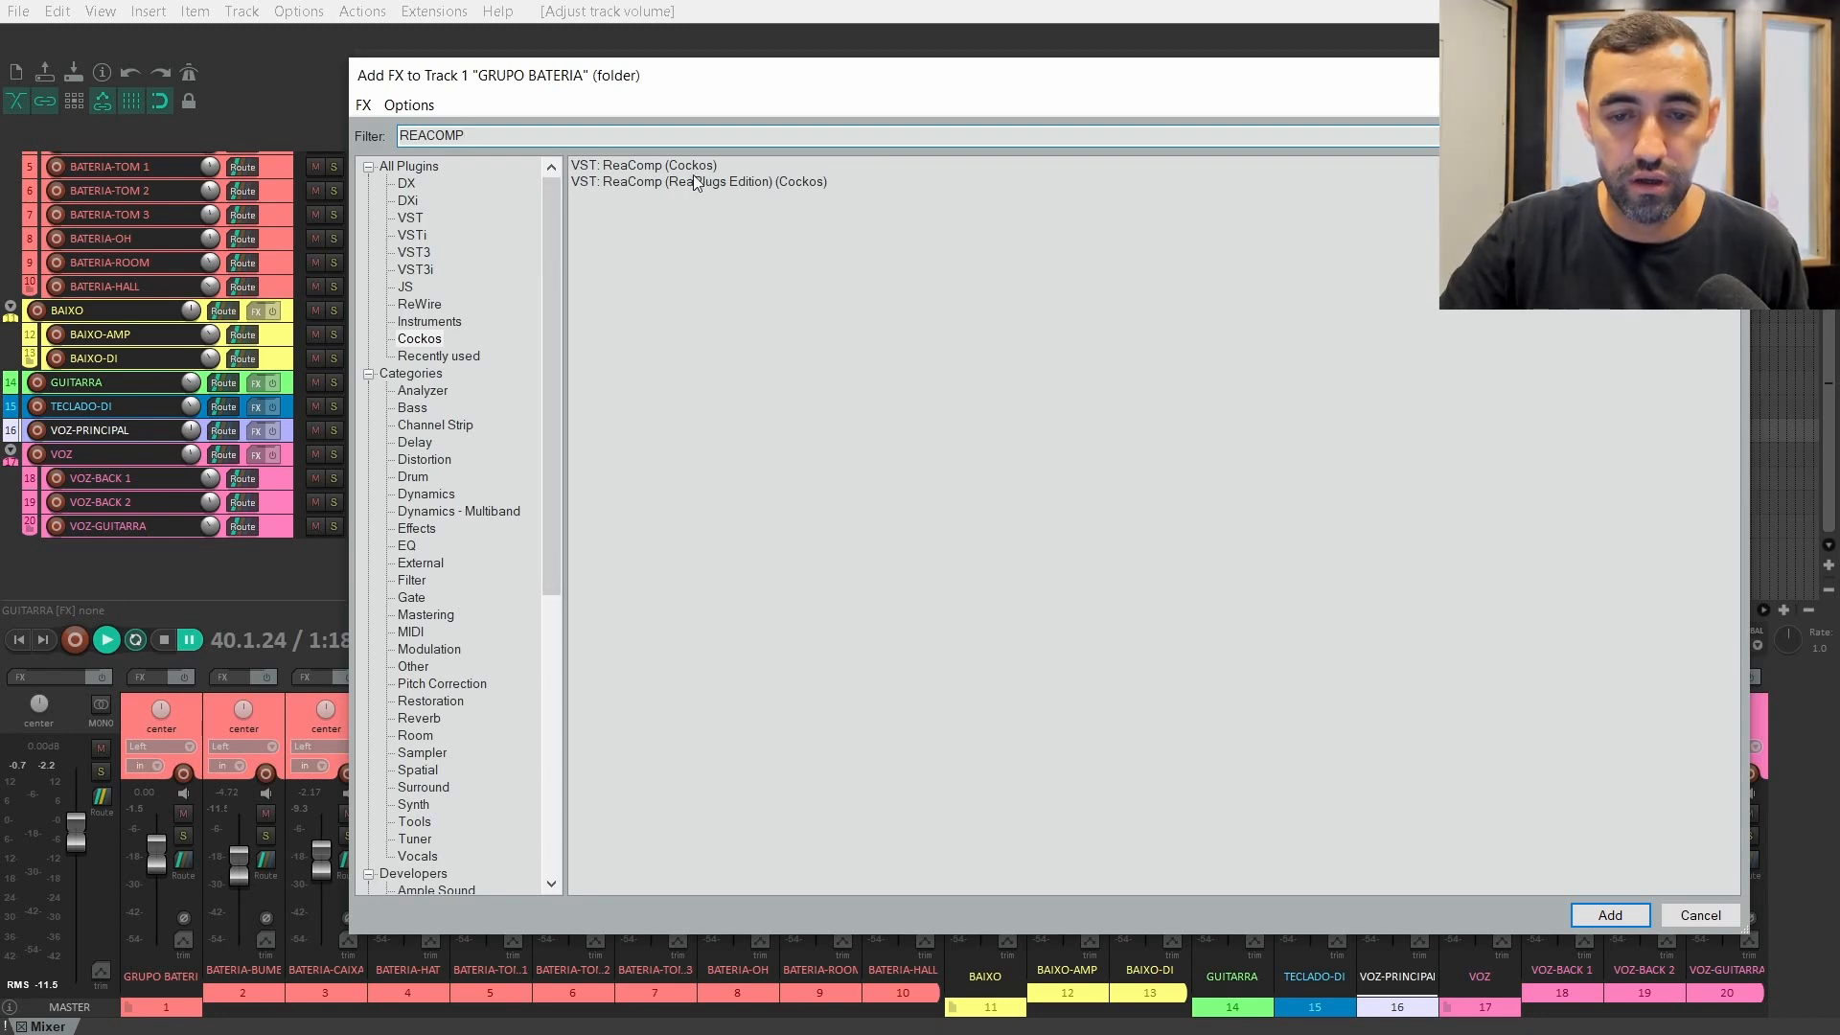
{"action": "double_click", "coordinate": [690, 165]}
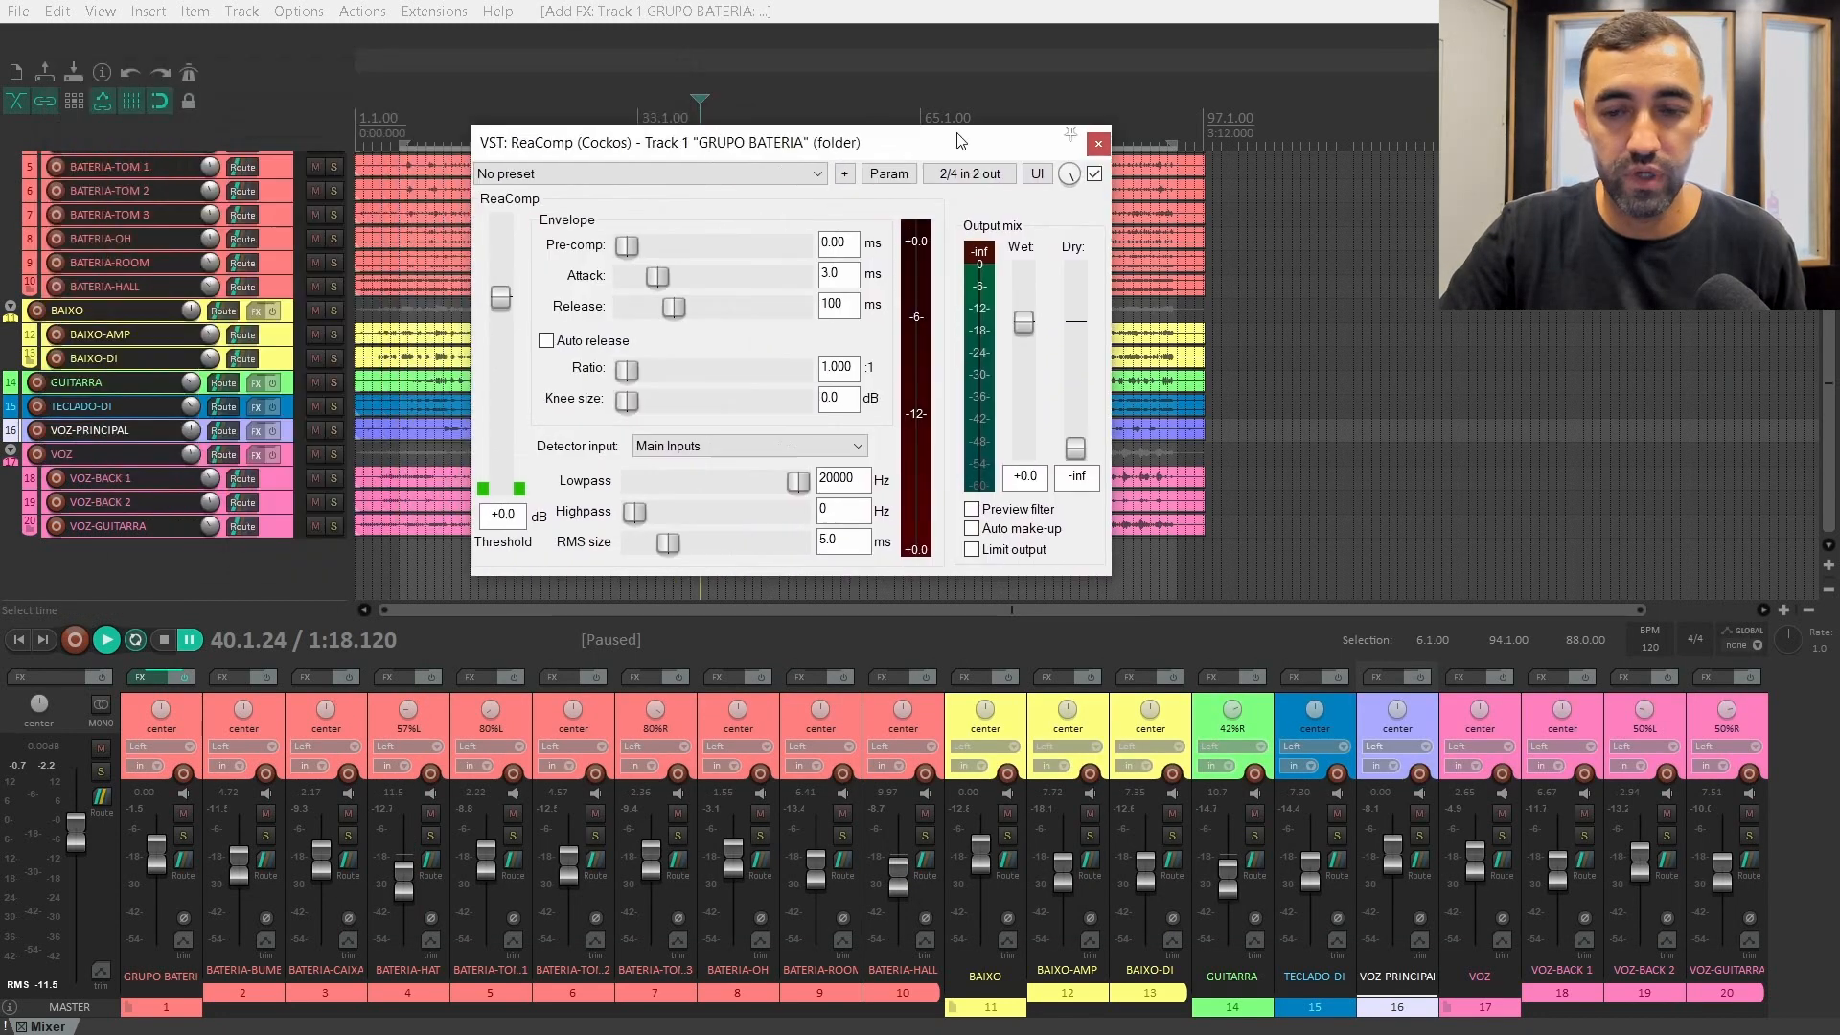
{"action": "left_click_drag", "start_coordinate": [960, 141], "coordinate": [1222, 104]}
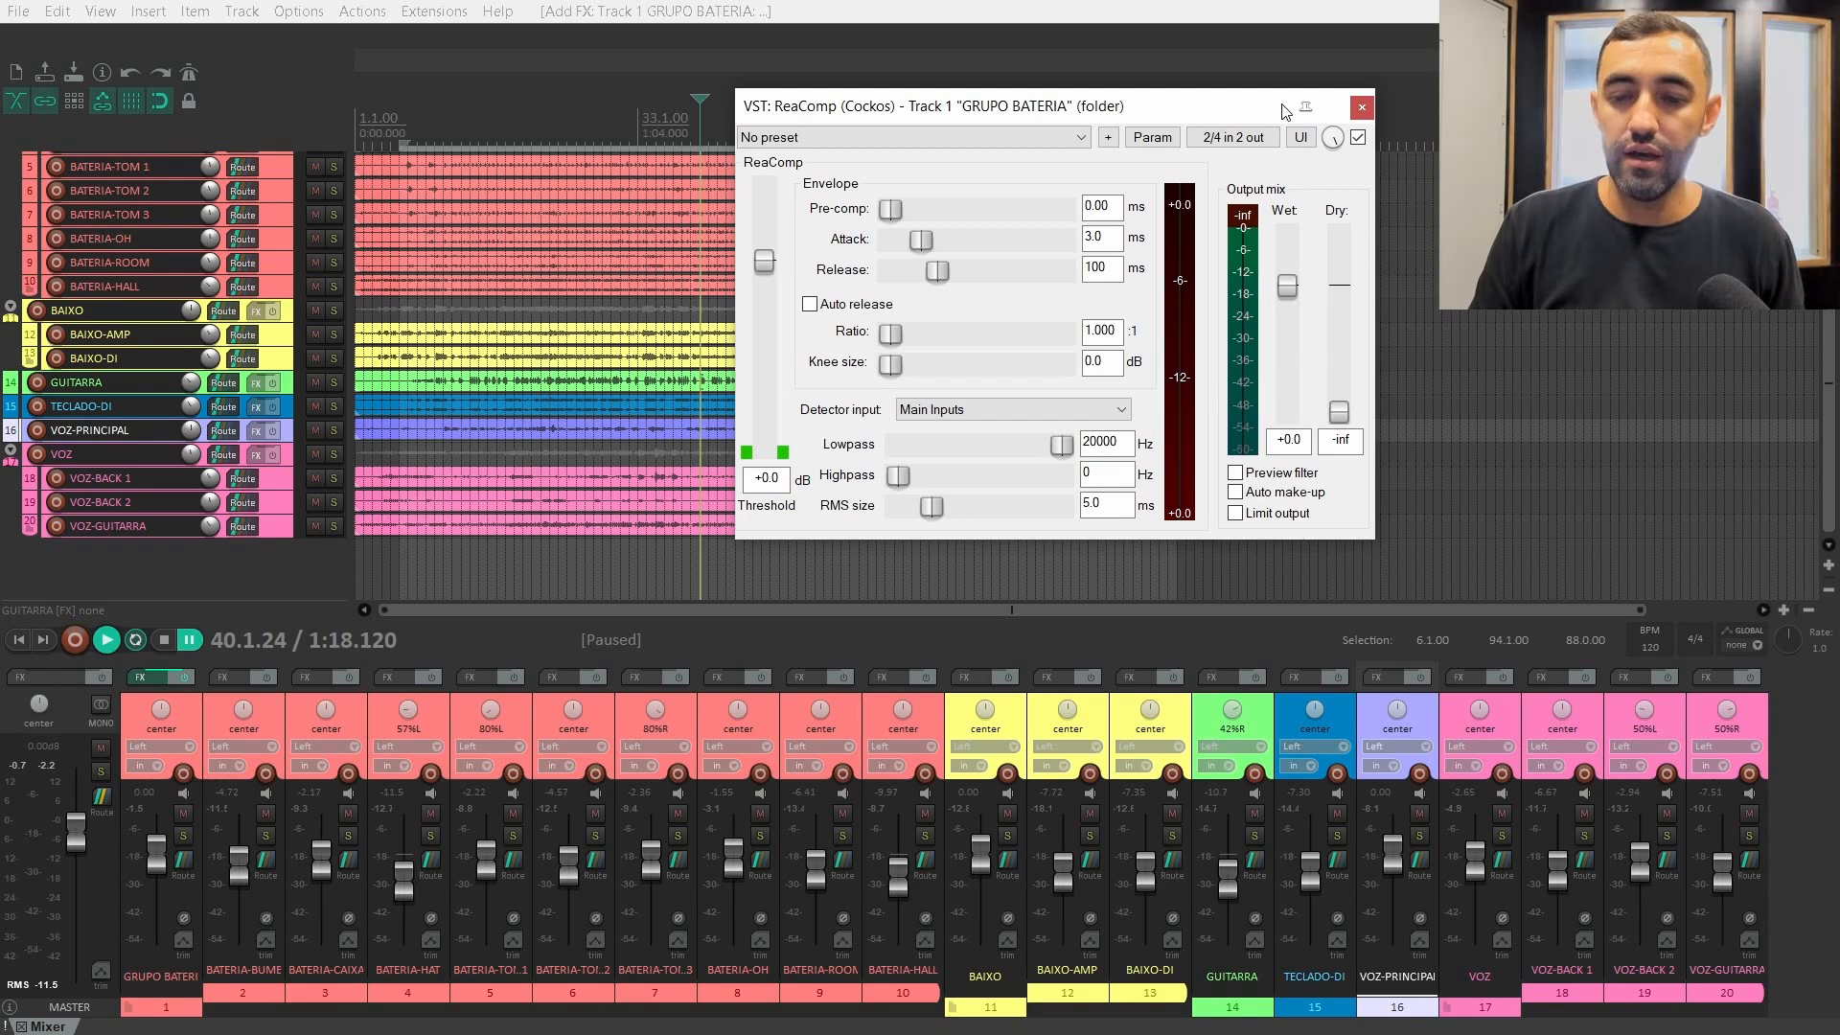
- Lower the drum group compressor's threshold to about -19.1 dB and set its ratio to 3:1
{"action": "left_click_drag", "start_coordinate": [772, 271], "coordinate": [781, 308]}
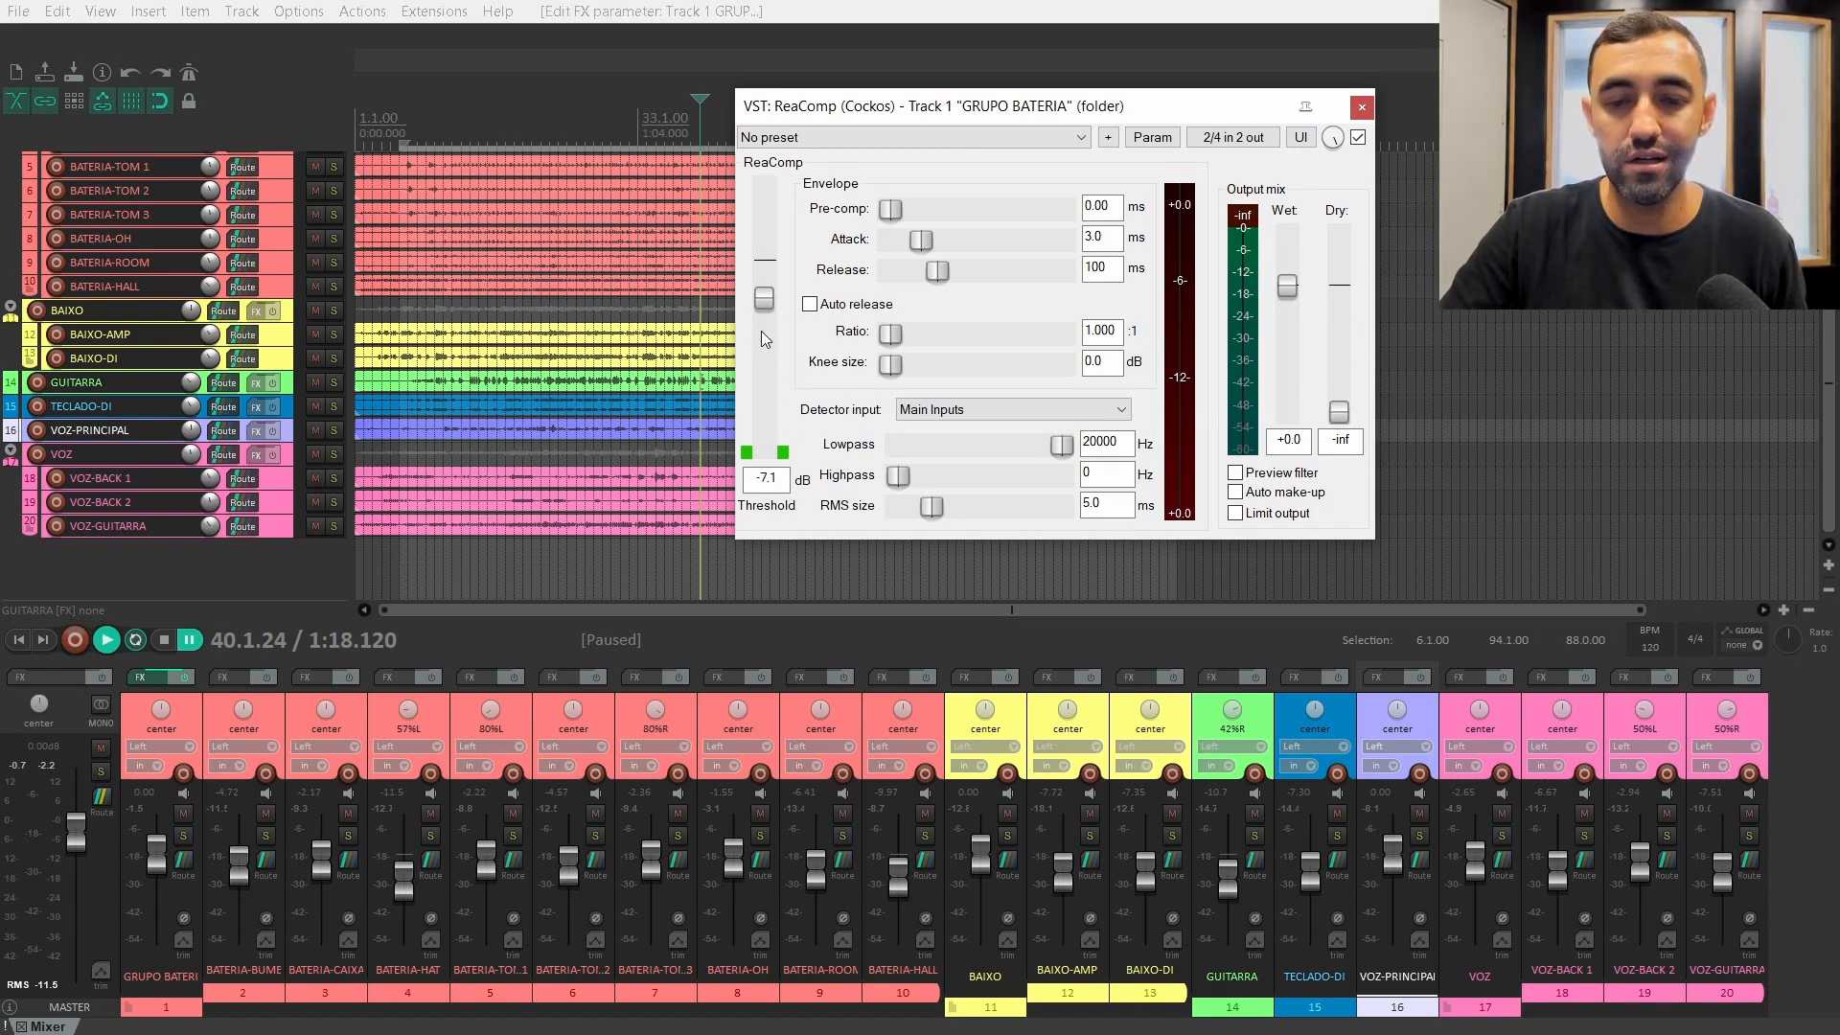
{"action": "left_click_drag", "start_coordinate": [756, 302], "coordinate": [780, 361]}
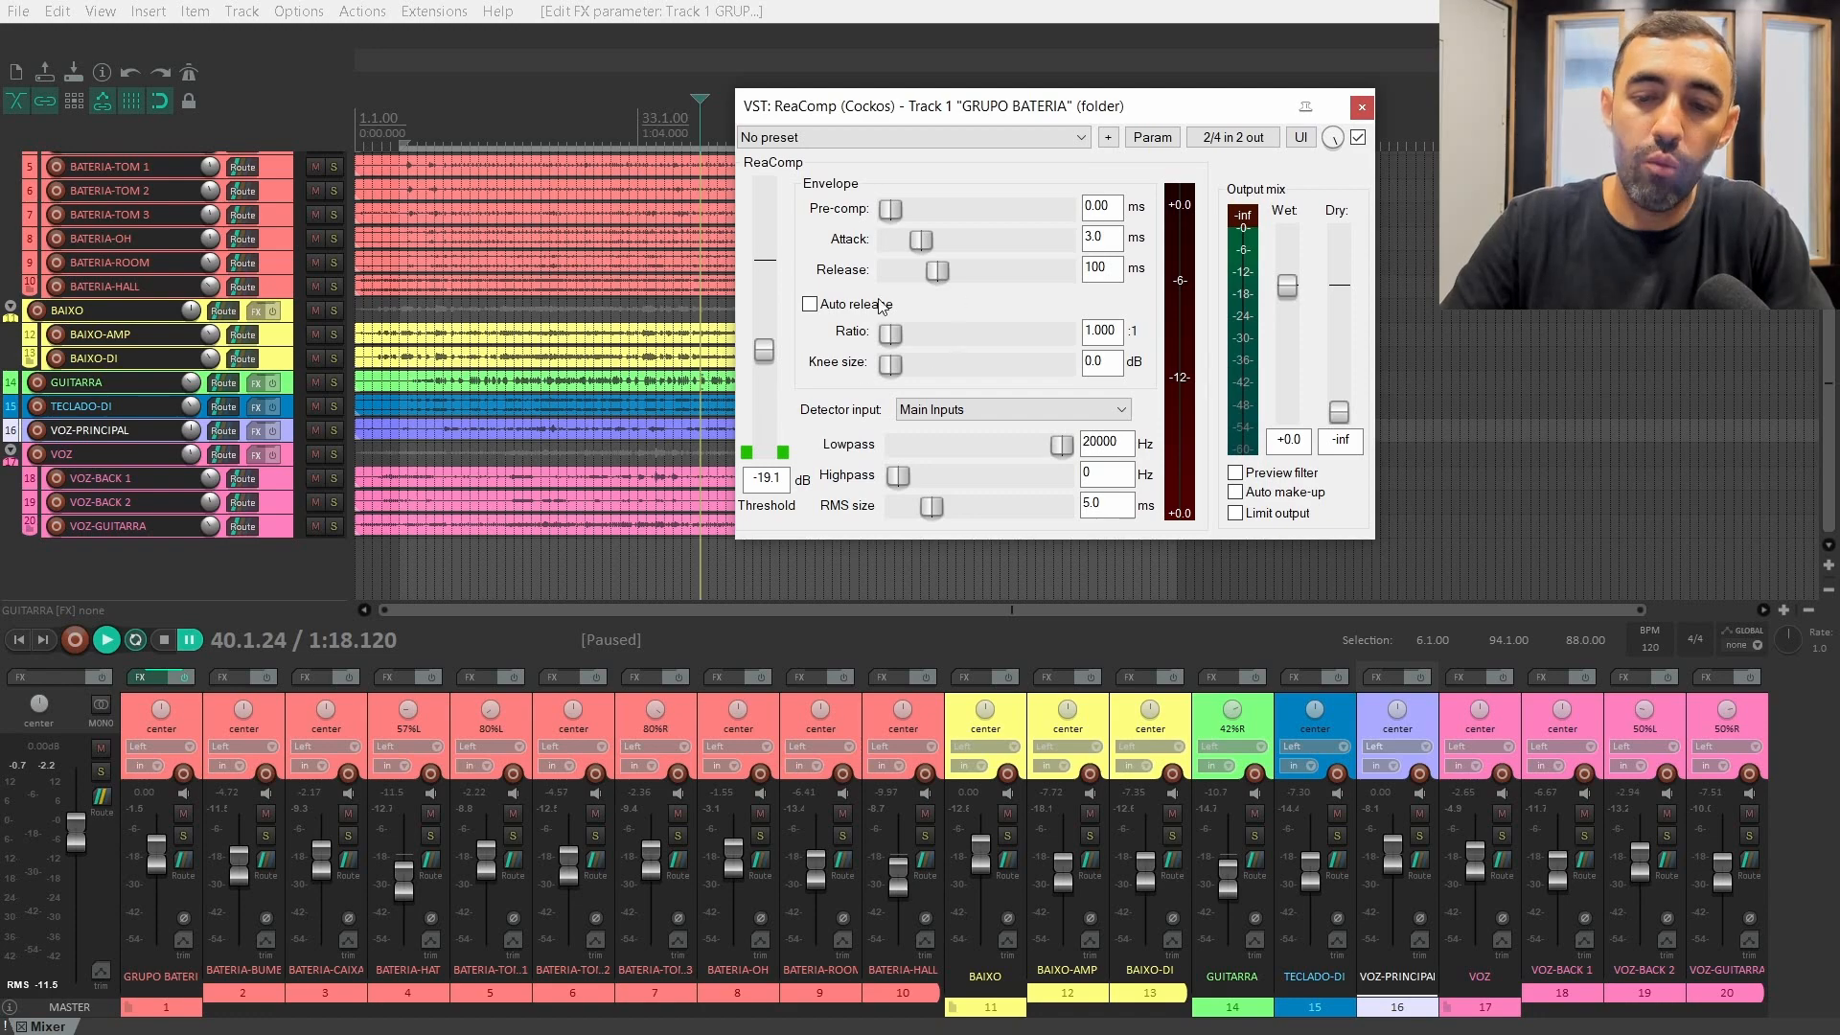
{"action": "mouse_move", "coordinate": [890, 333]}
{"action": "left_mouse_down"}
{"action": "mouse_move", "coordinate": [954, 337]}
{"action": "mouse_move", "coordinate": [925, 335]}
{"action": "left_mouse_up"}
{"action": "double_click", "coordinate": [1101, 332]}
{"action": "type", "text": "3"}
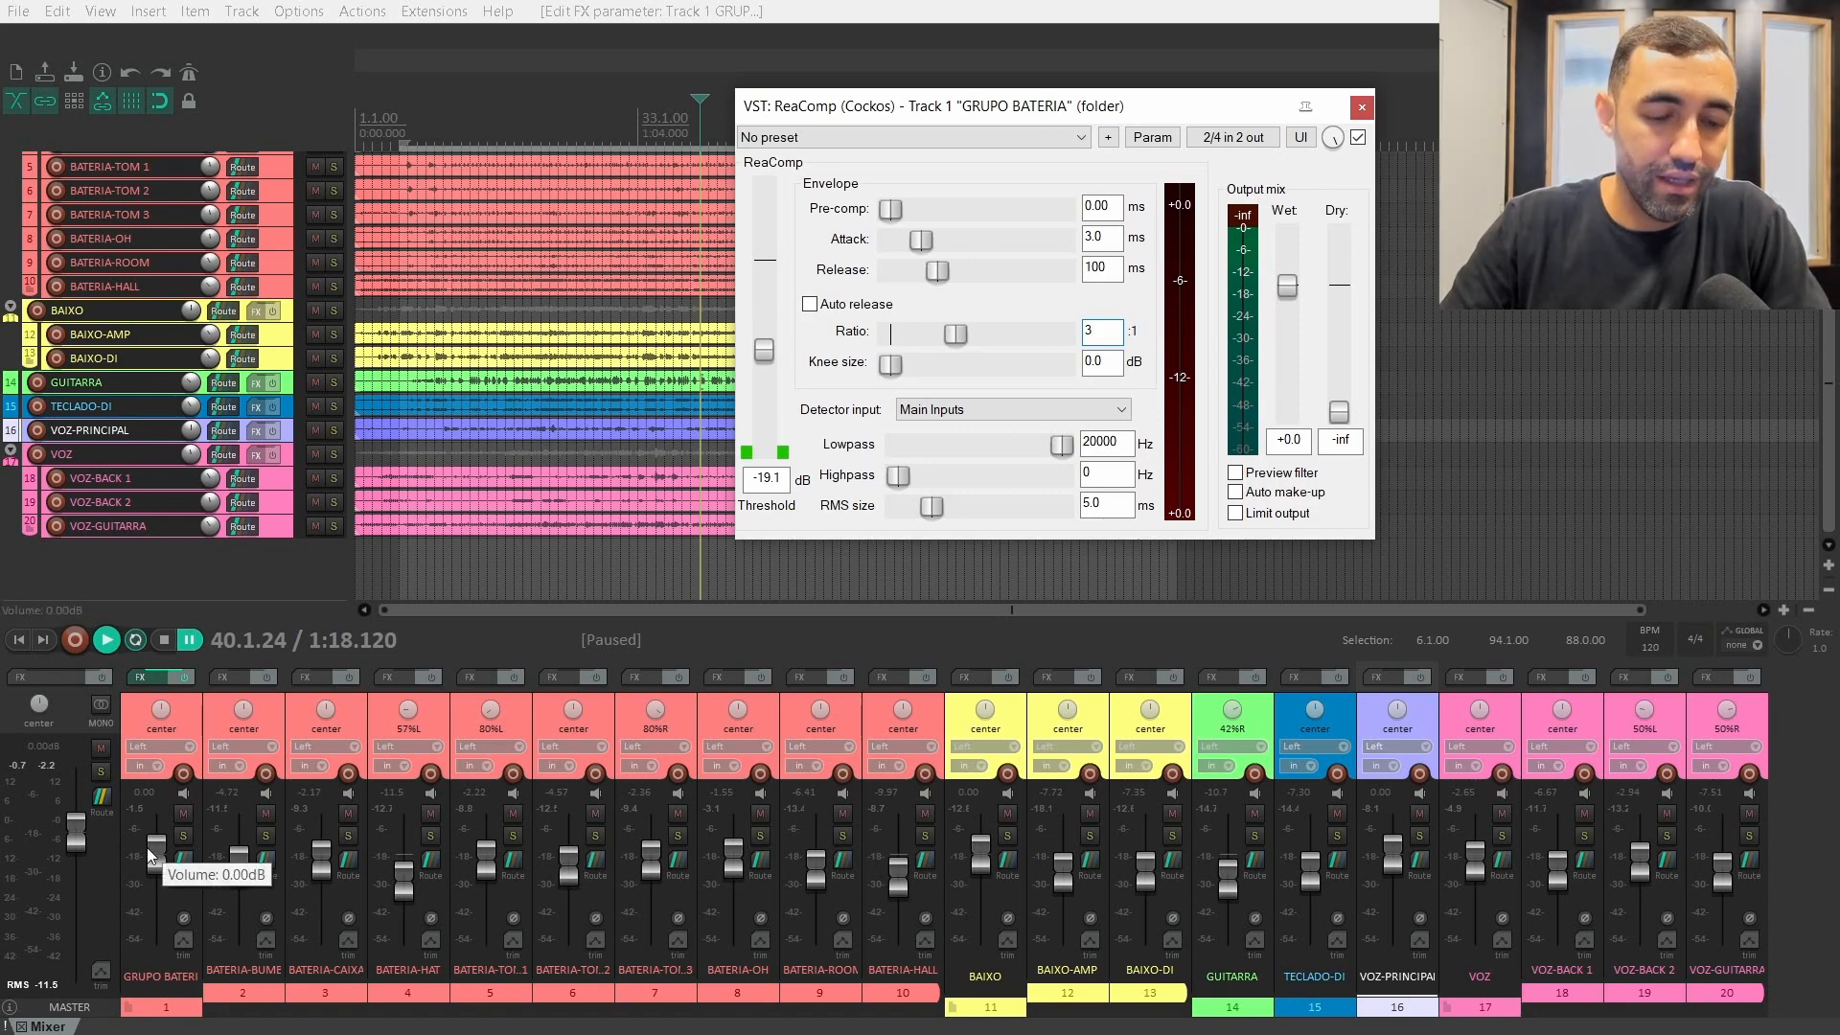
- Set the drum group compressor's attack to 15 ms and its release to 120 ms
{"action": "double_click", "coordinate": [1122, 235]}
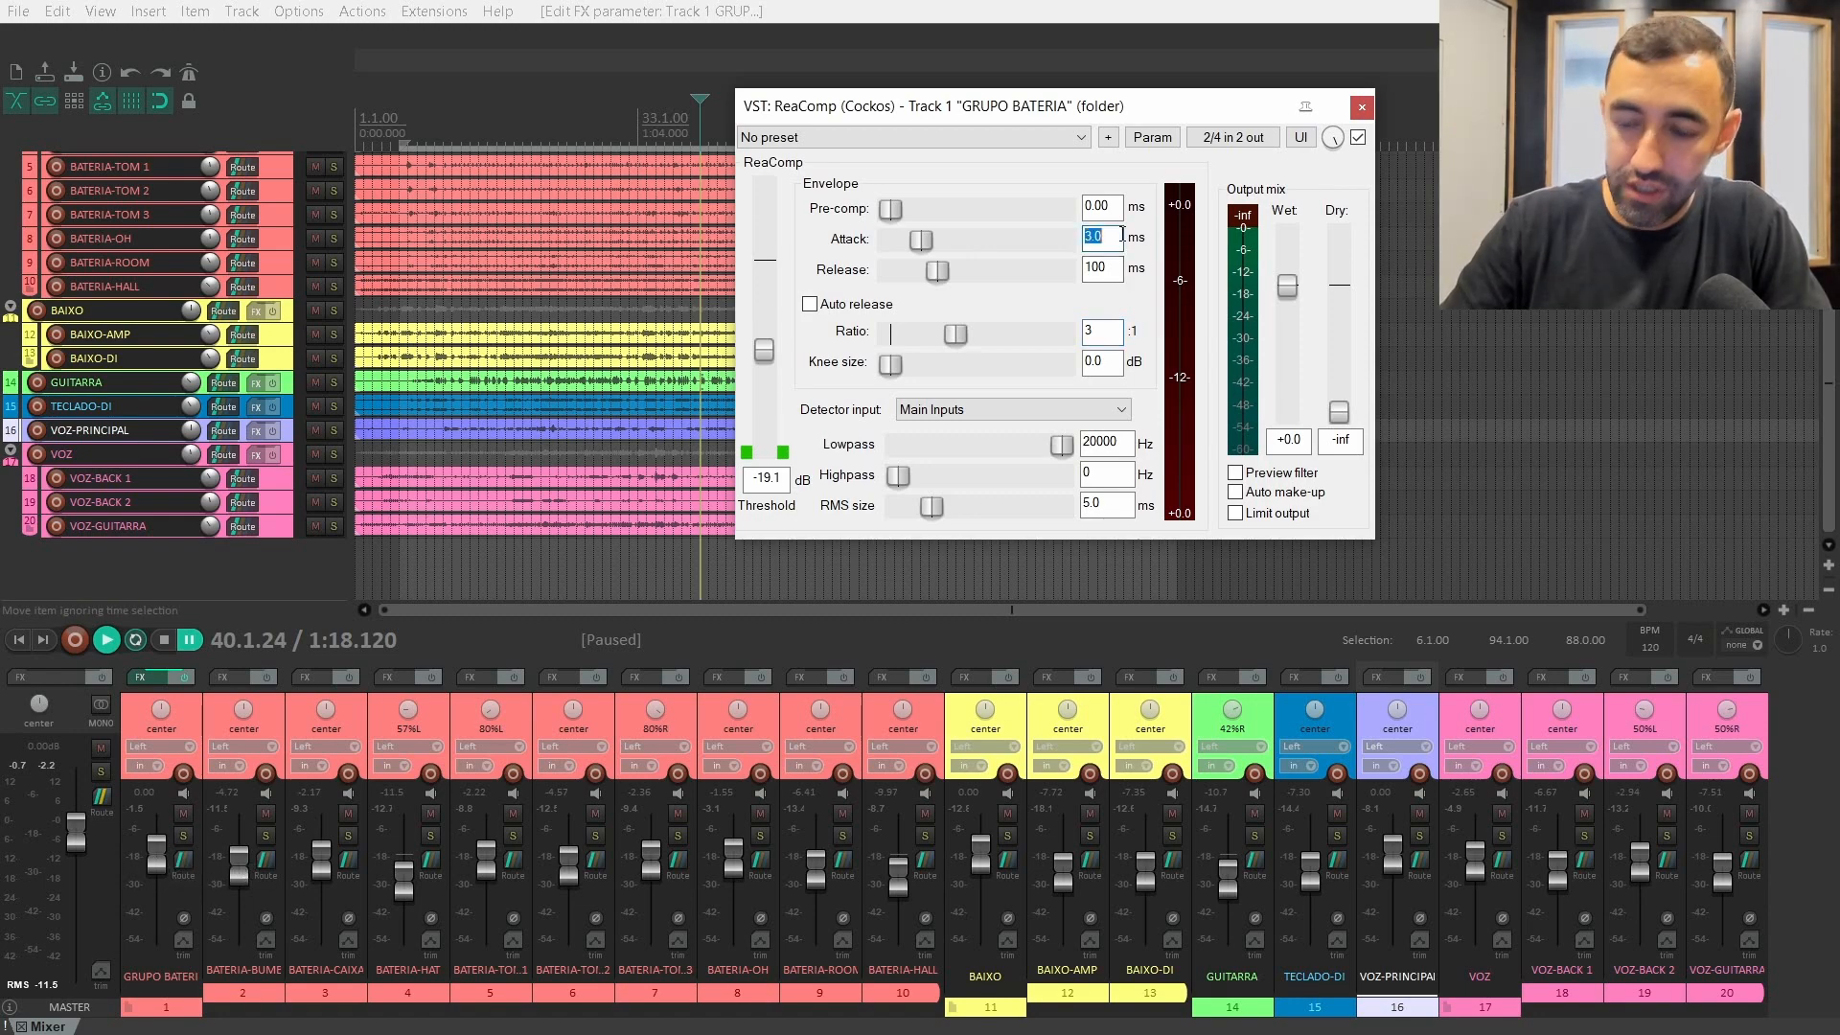
{"action": "type", "text": "15"}
{"action": "key", "text": "Return"}
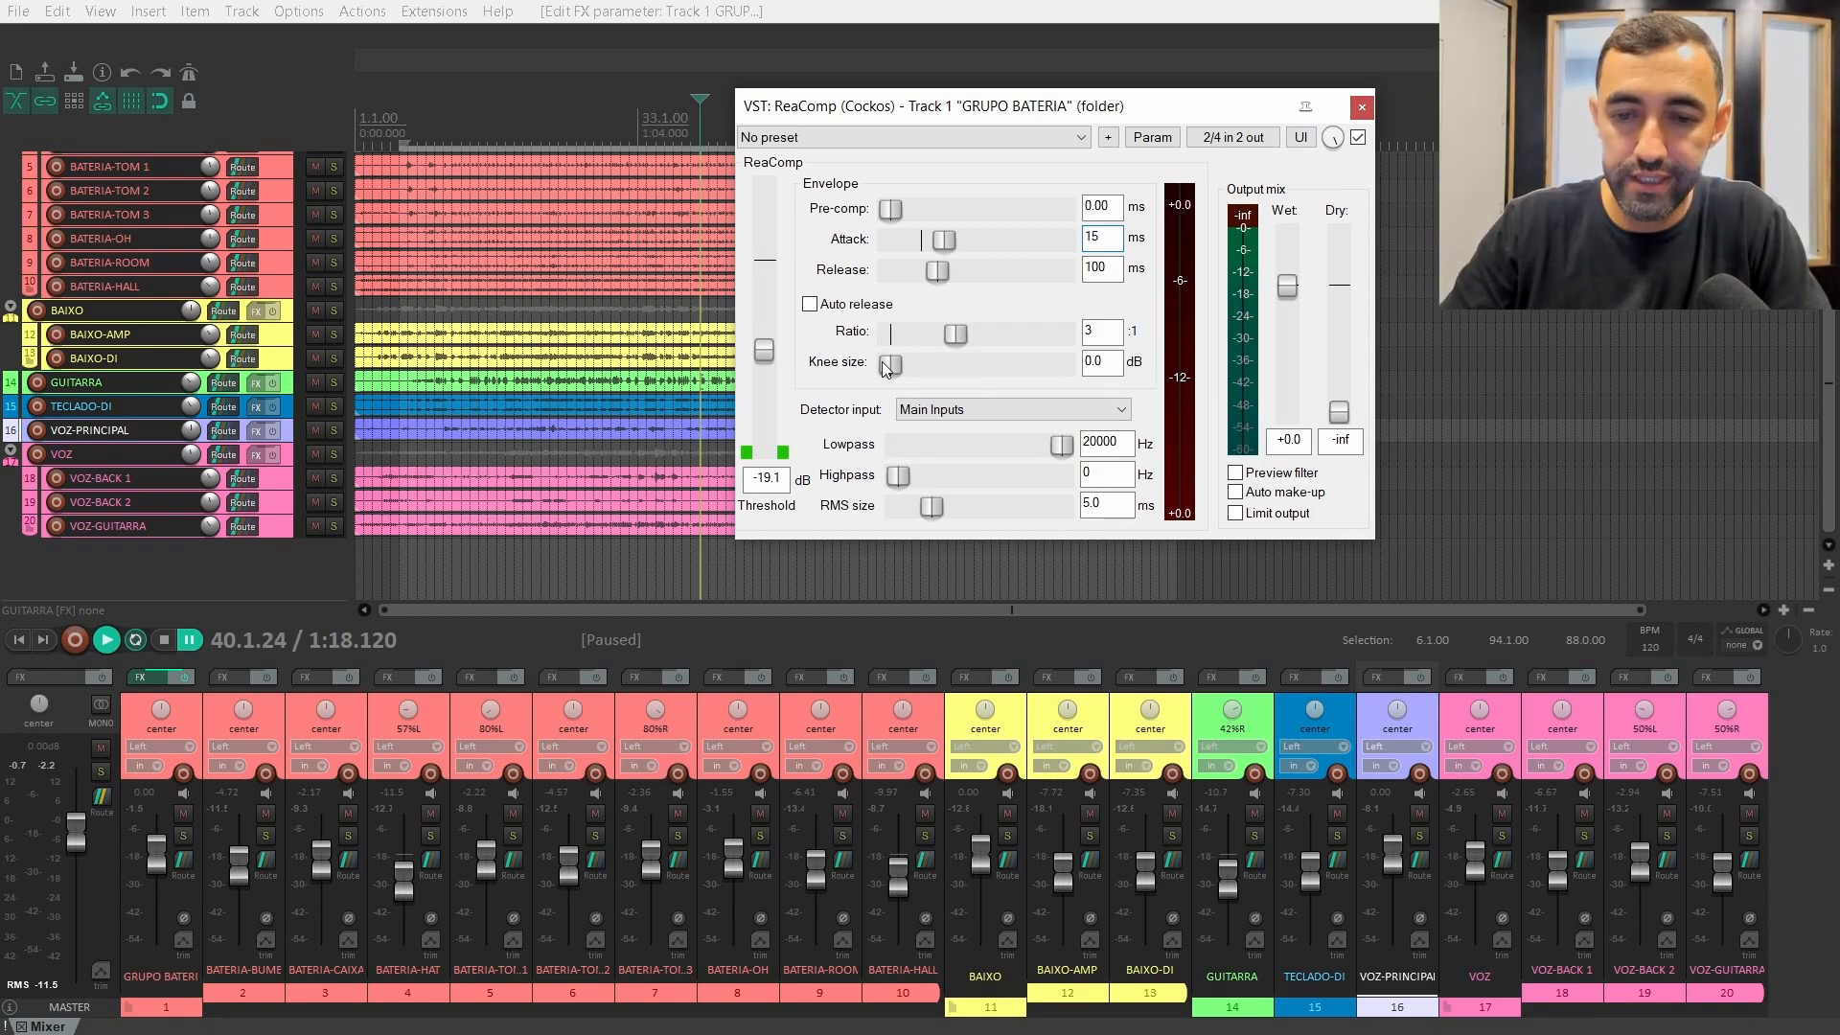
{"action": "double_click", "coordinate": [1103, 270]}
{"action": "type", "text": "120"}
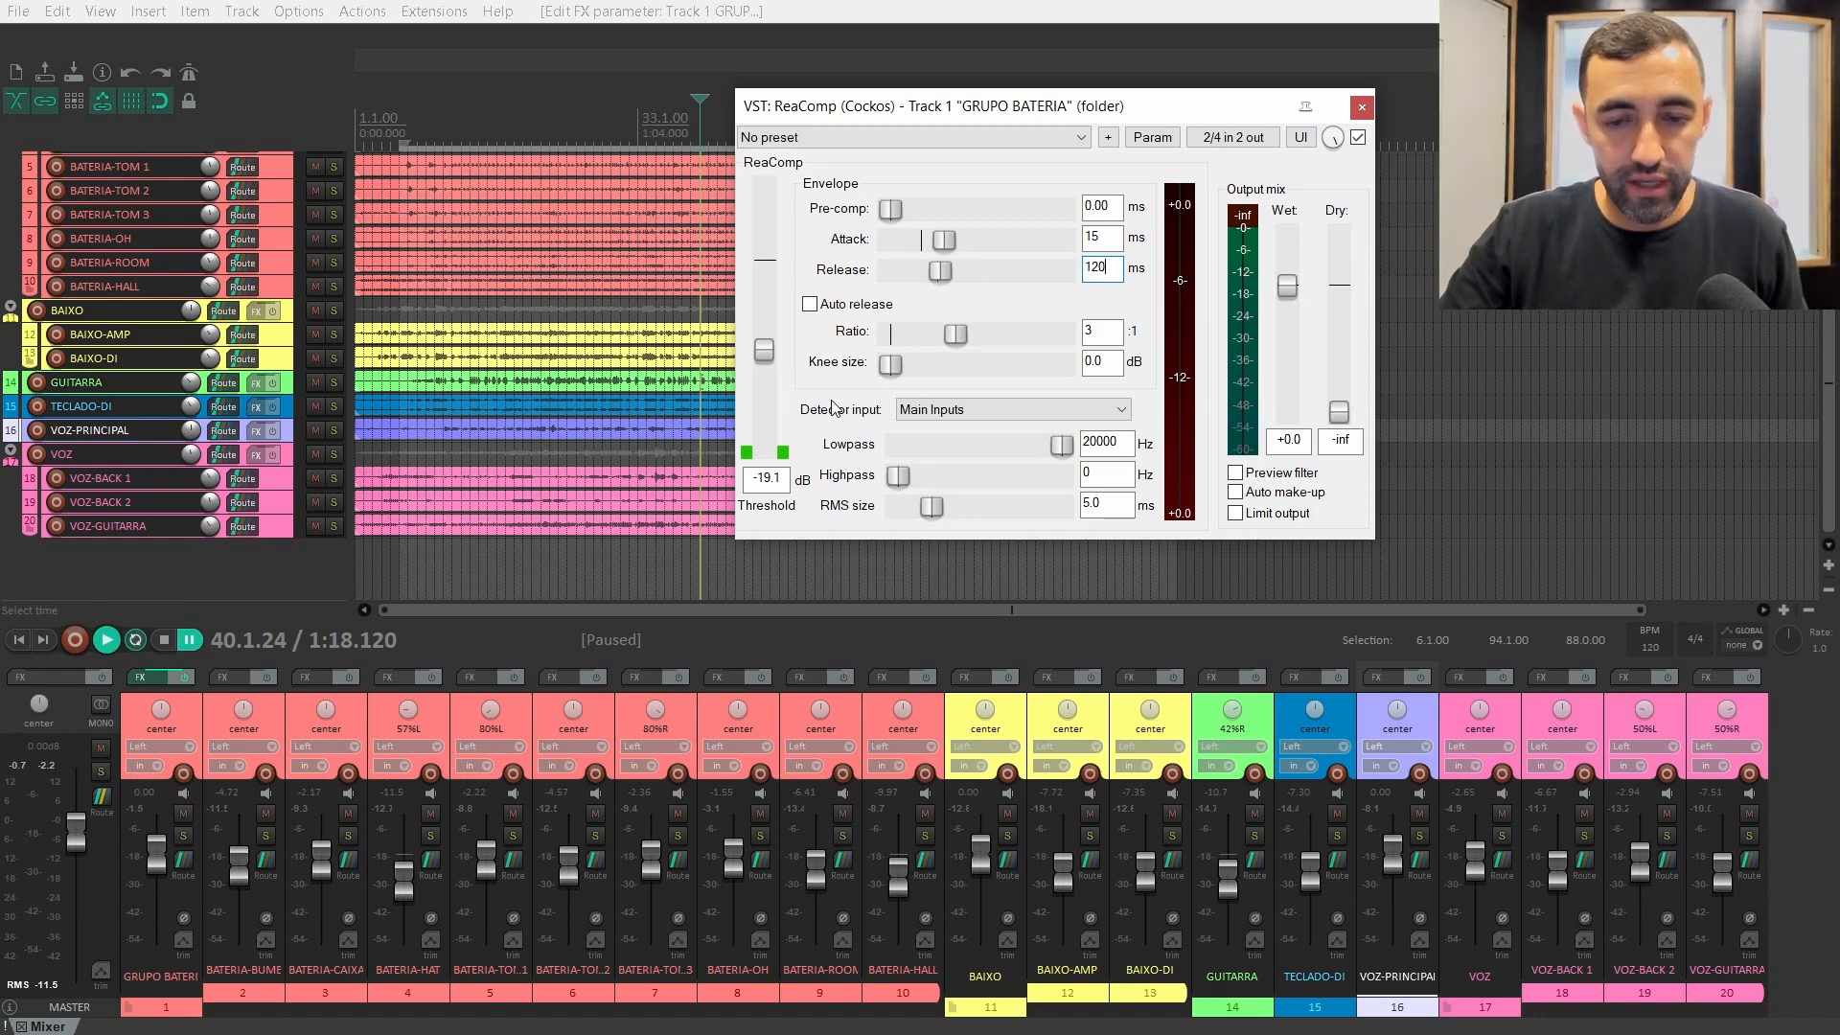
- During playback, lower the drum group compressor's threshold to about -20.6 dB and raise its wet output to +1.0 dB; stop and close it
{"action": "left_click", "coordinate": [260, 567]}
{"action": "key", "text": "space"}
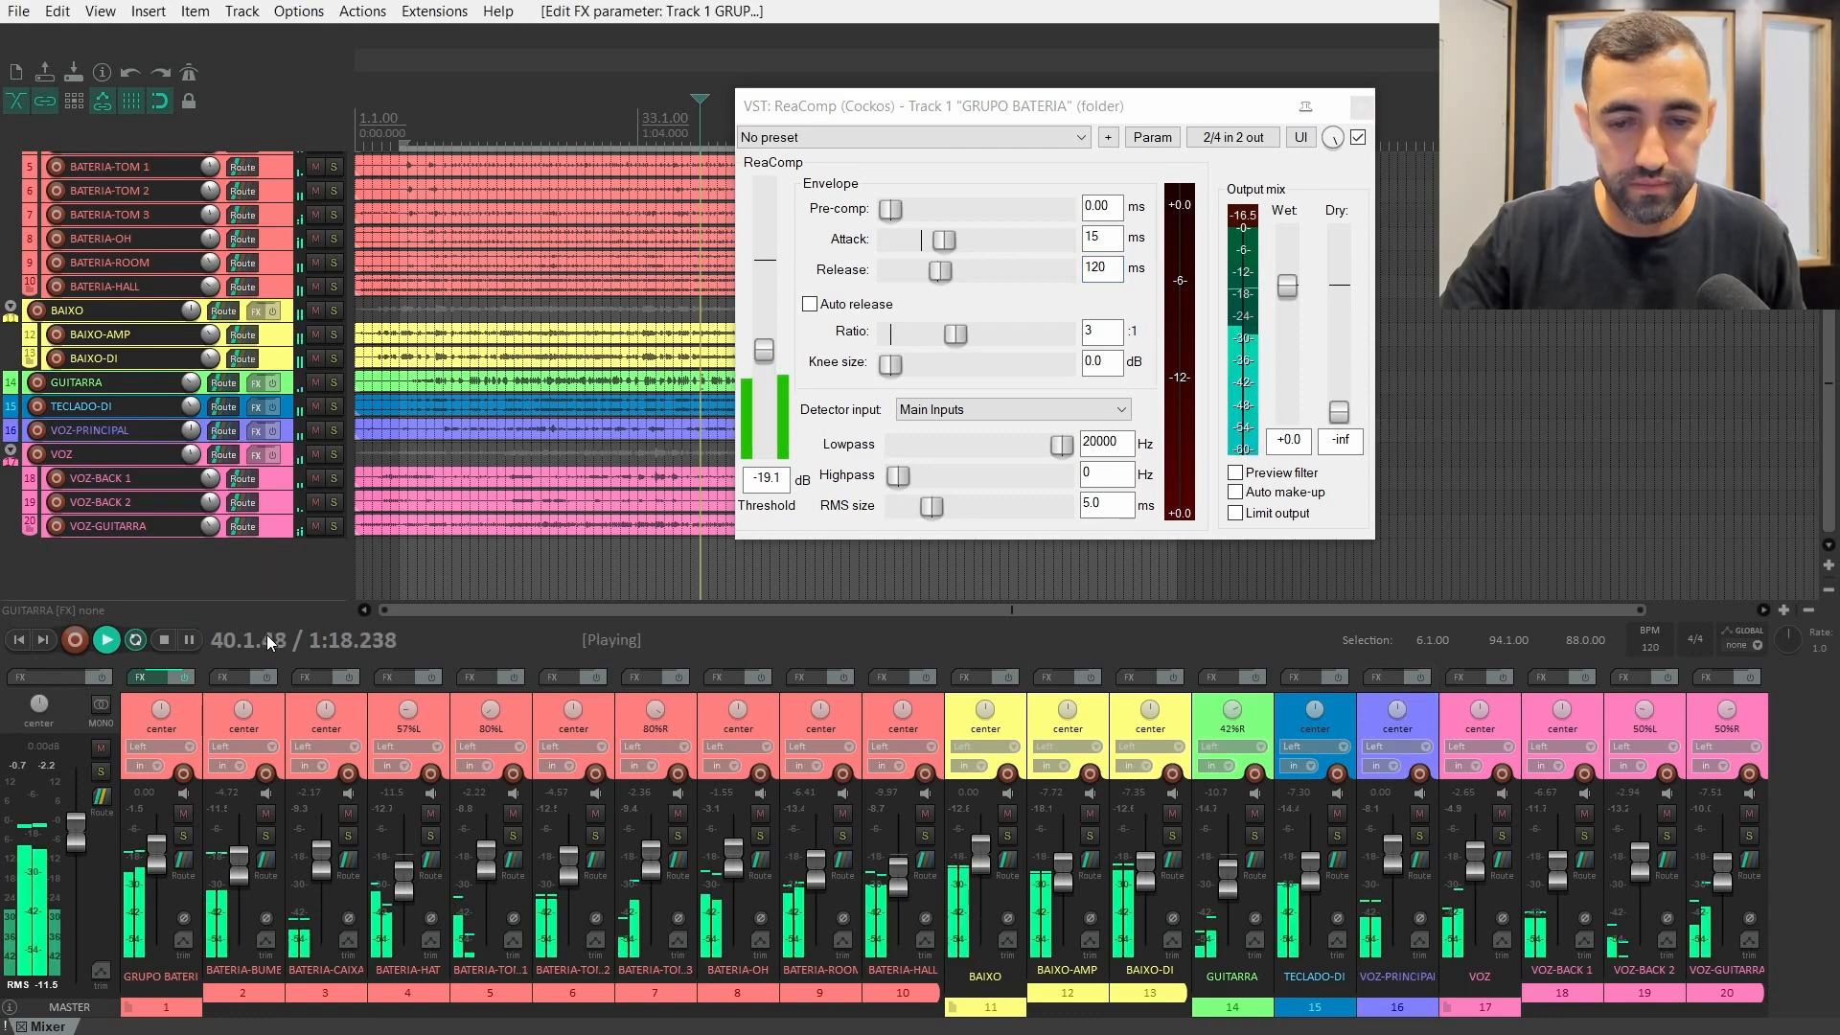
{"action": "left_click", "coordinate": [764, 353]}
{"action": "left_click_drag", "start_coordinate": [767, 349], "coordinate": [766, 354]}
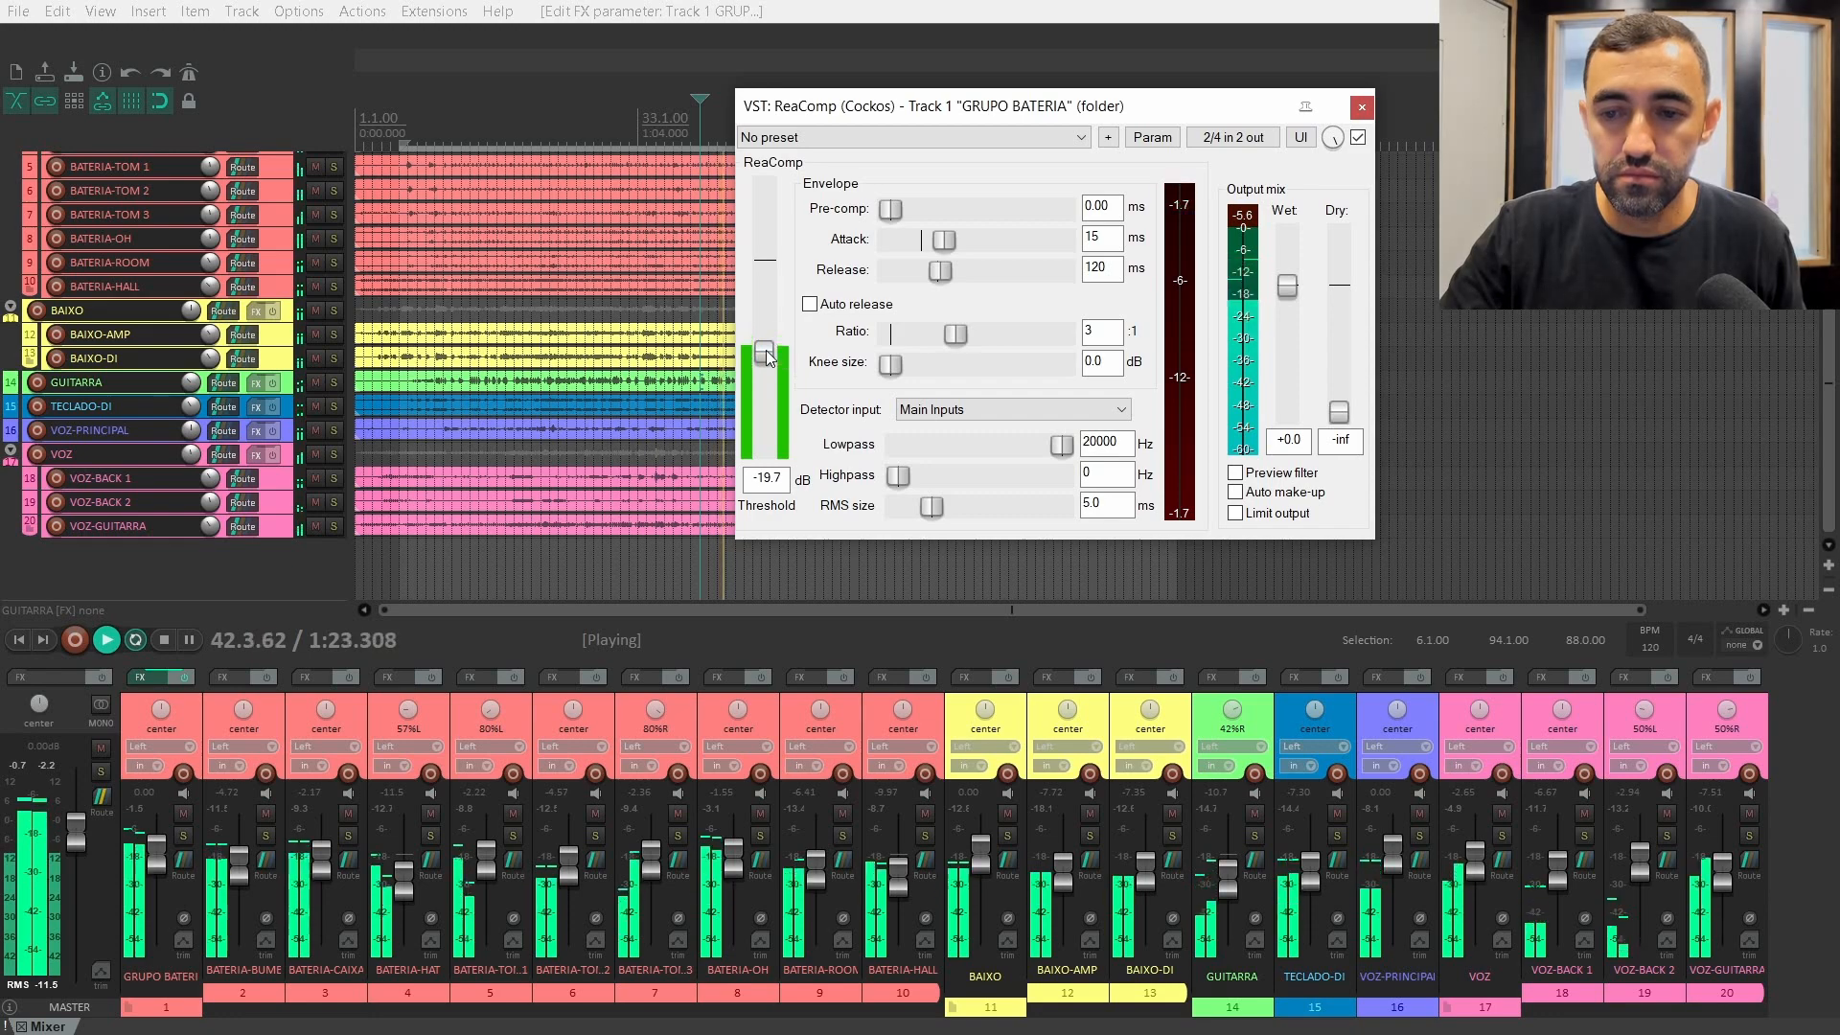
{"action": "key", "text": "space"}
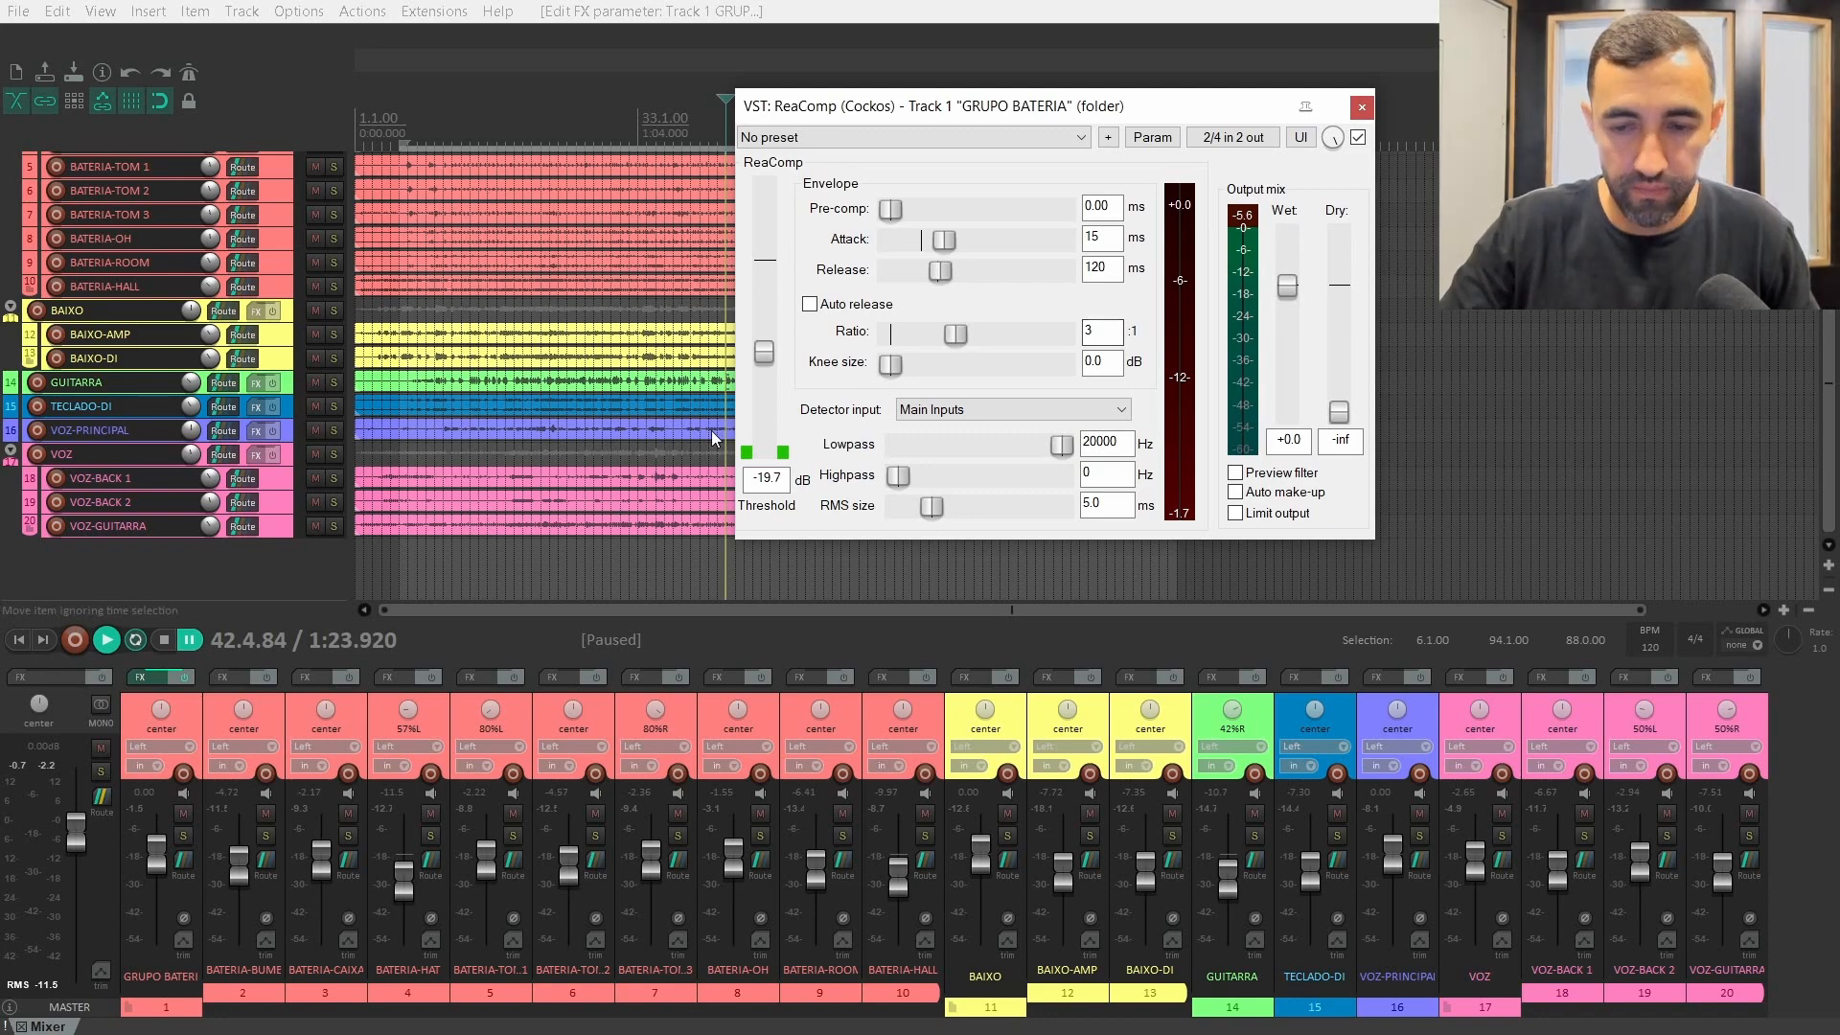
{"action": "key", "text": "space"}
{"action": "left_click_drag", "start_coordinate": [764, 352], "coordinate": [764, 357]}
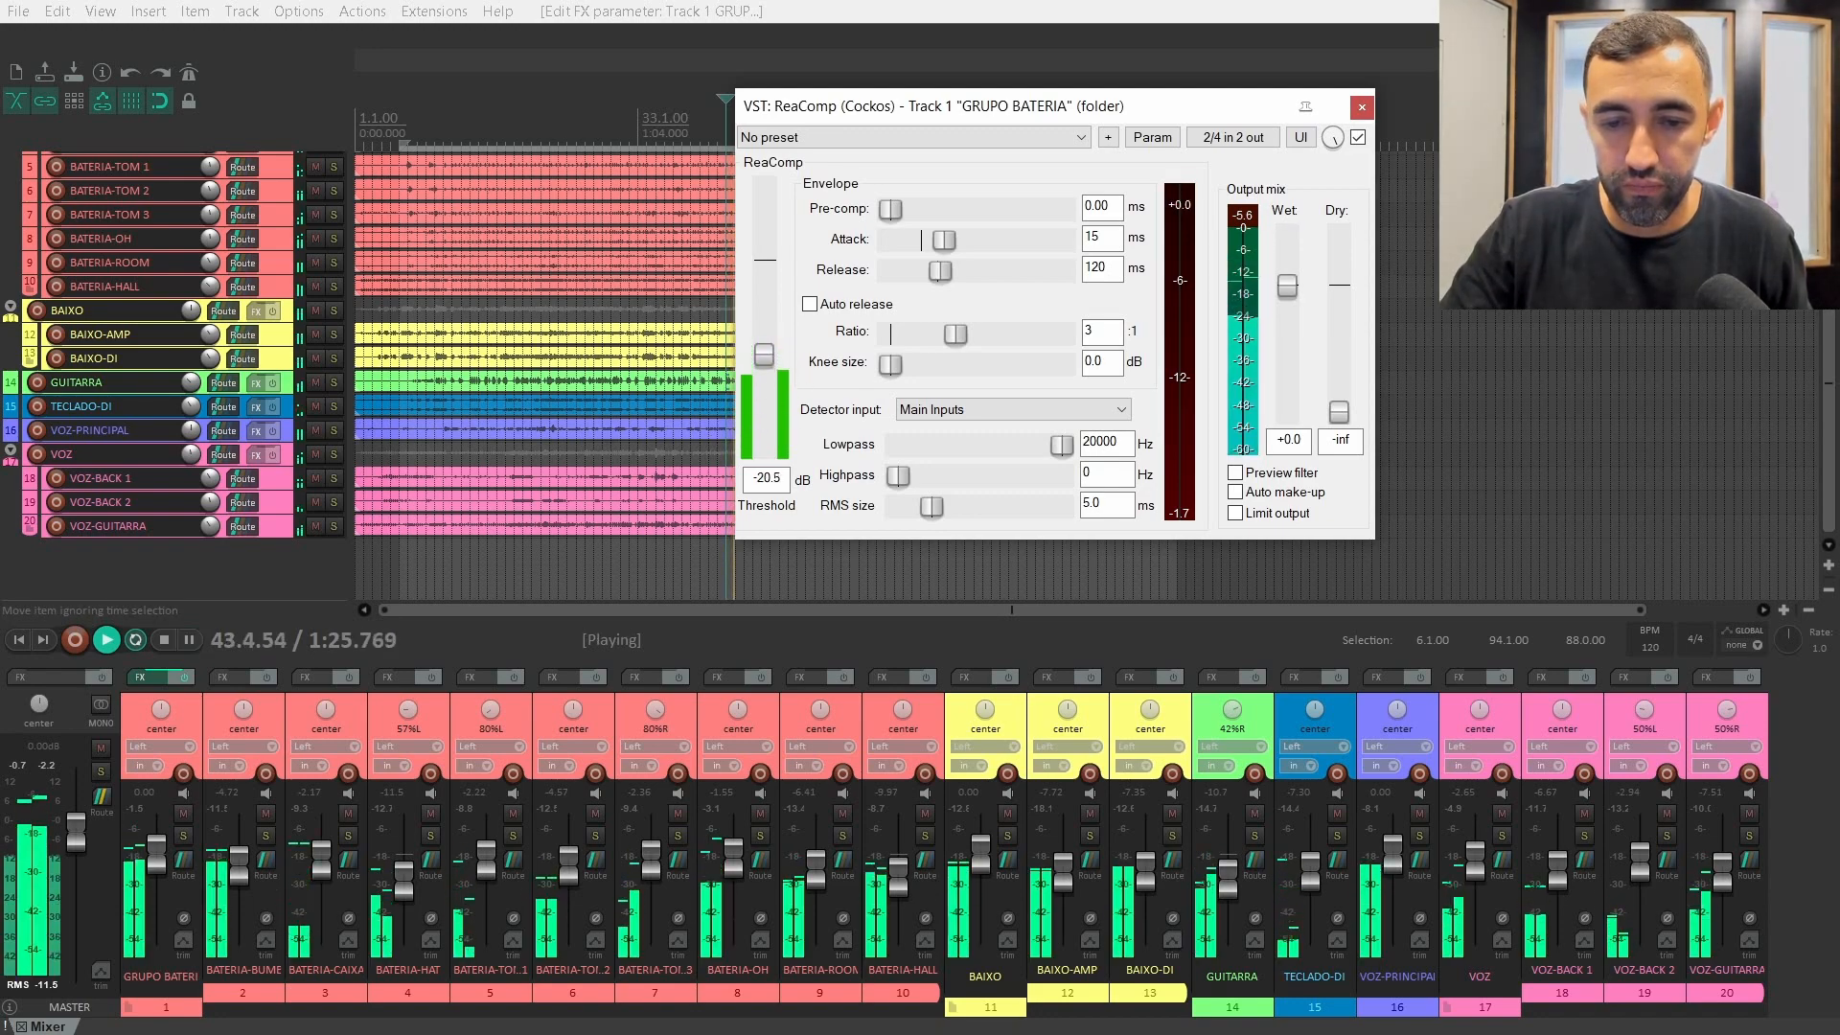
{"action": "left_click_drag", "start_coordinate": [1287, 287], "coordinate": [1285, 283]}
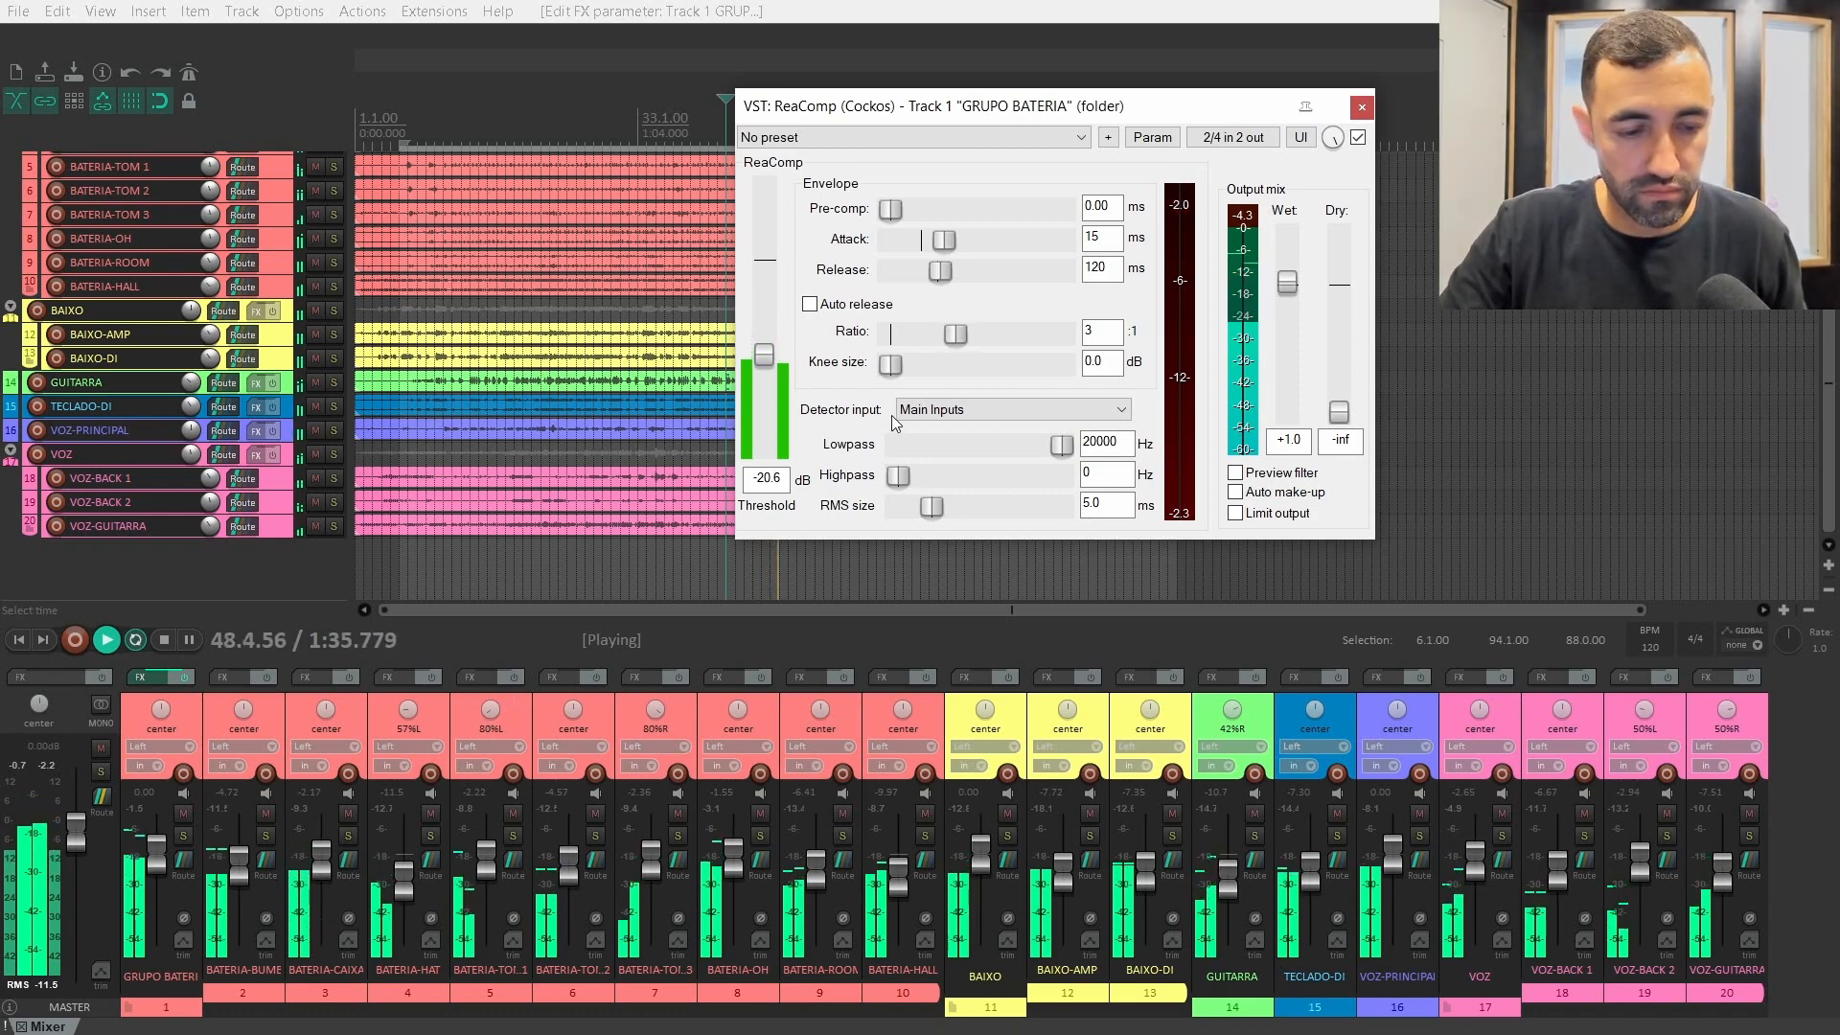
{"action": "key", "text": "space"}
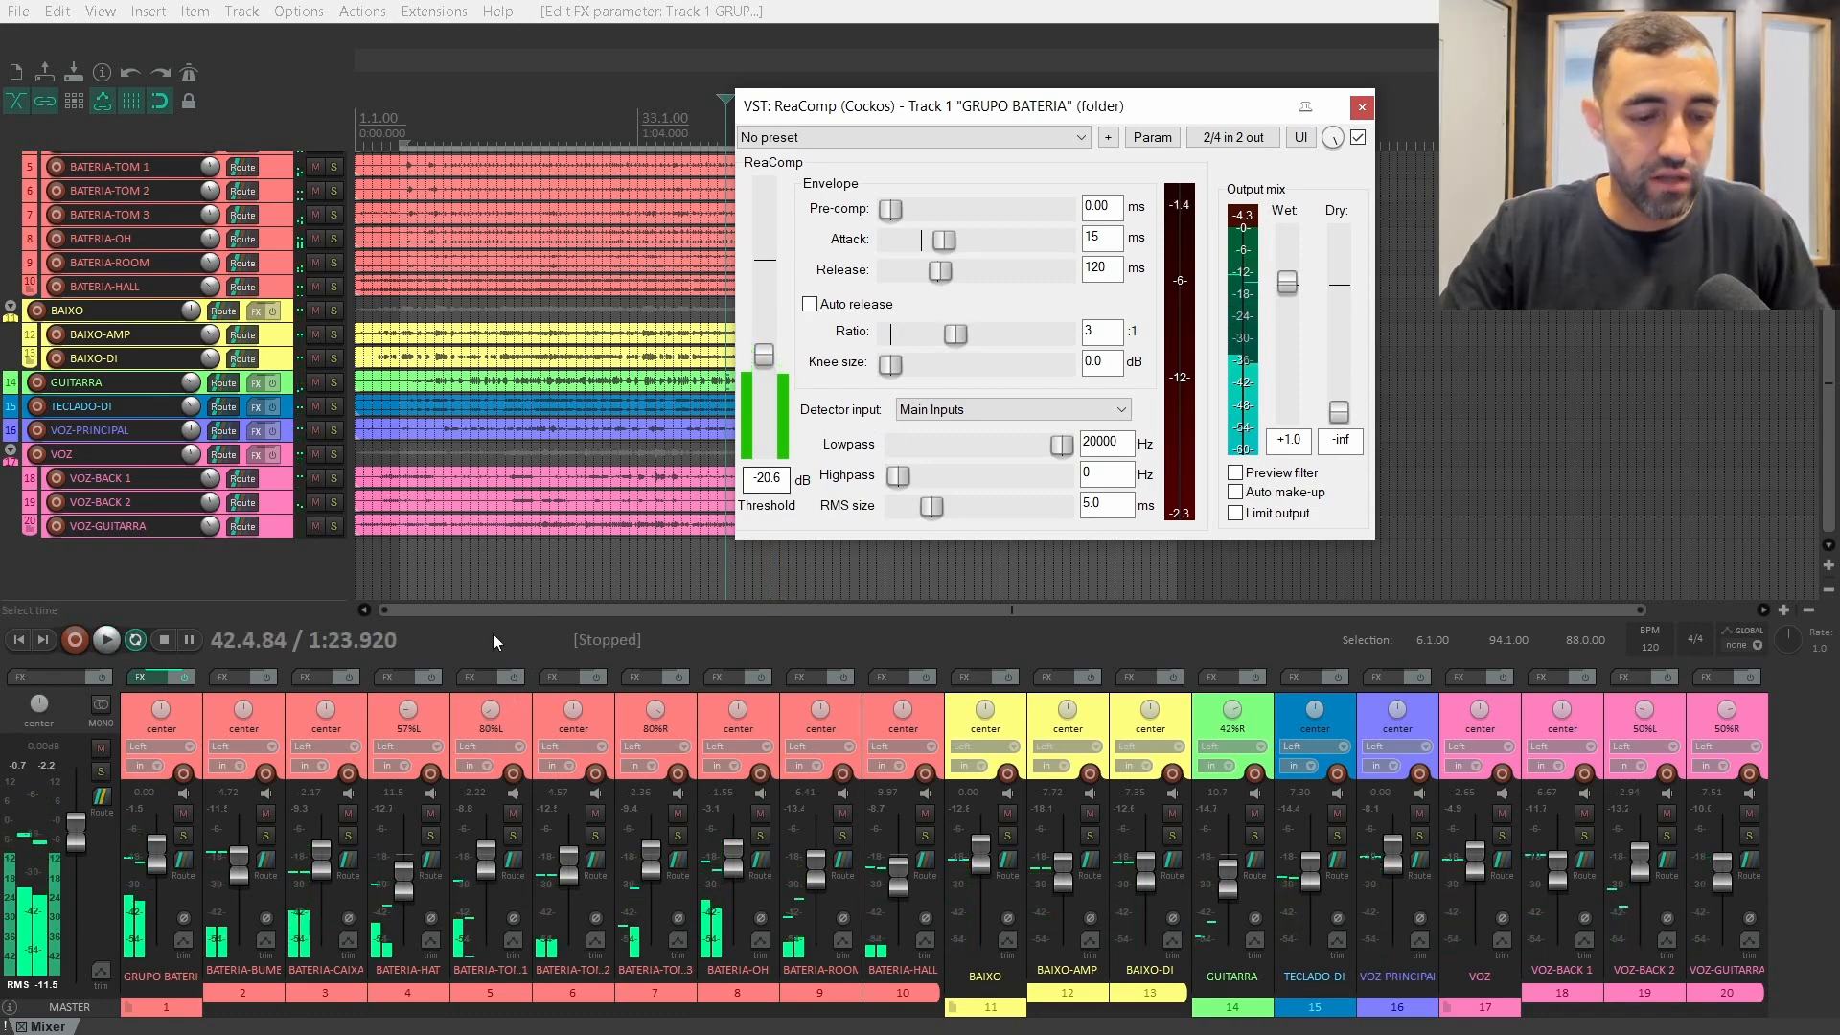
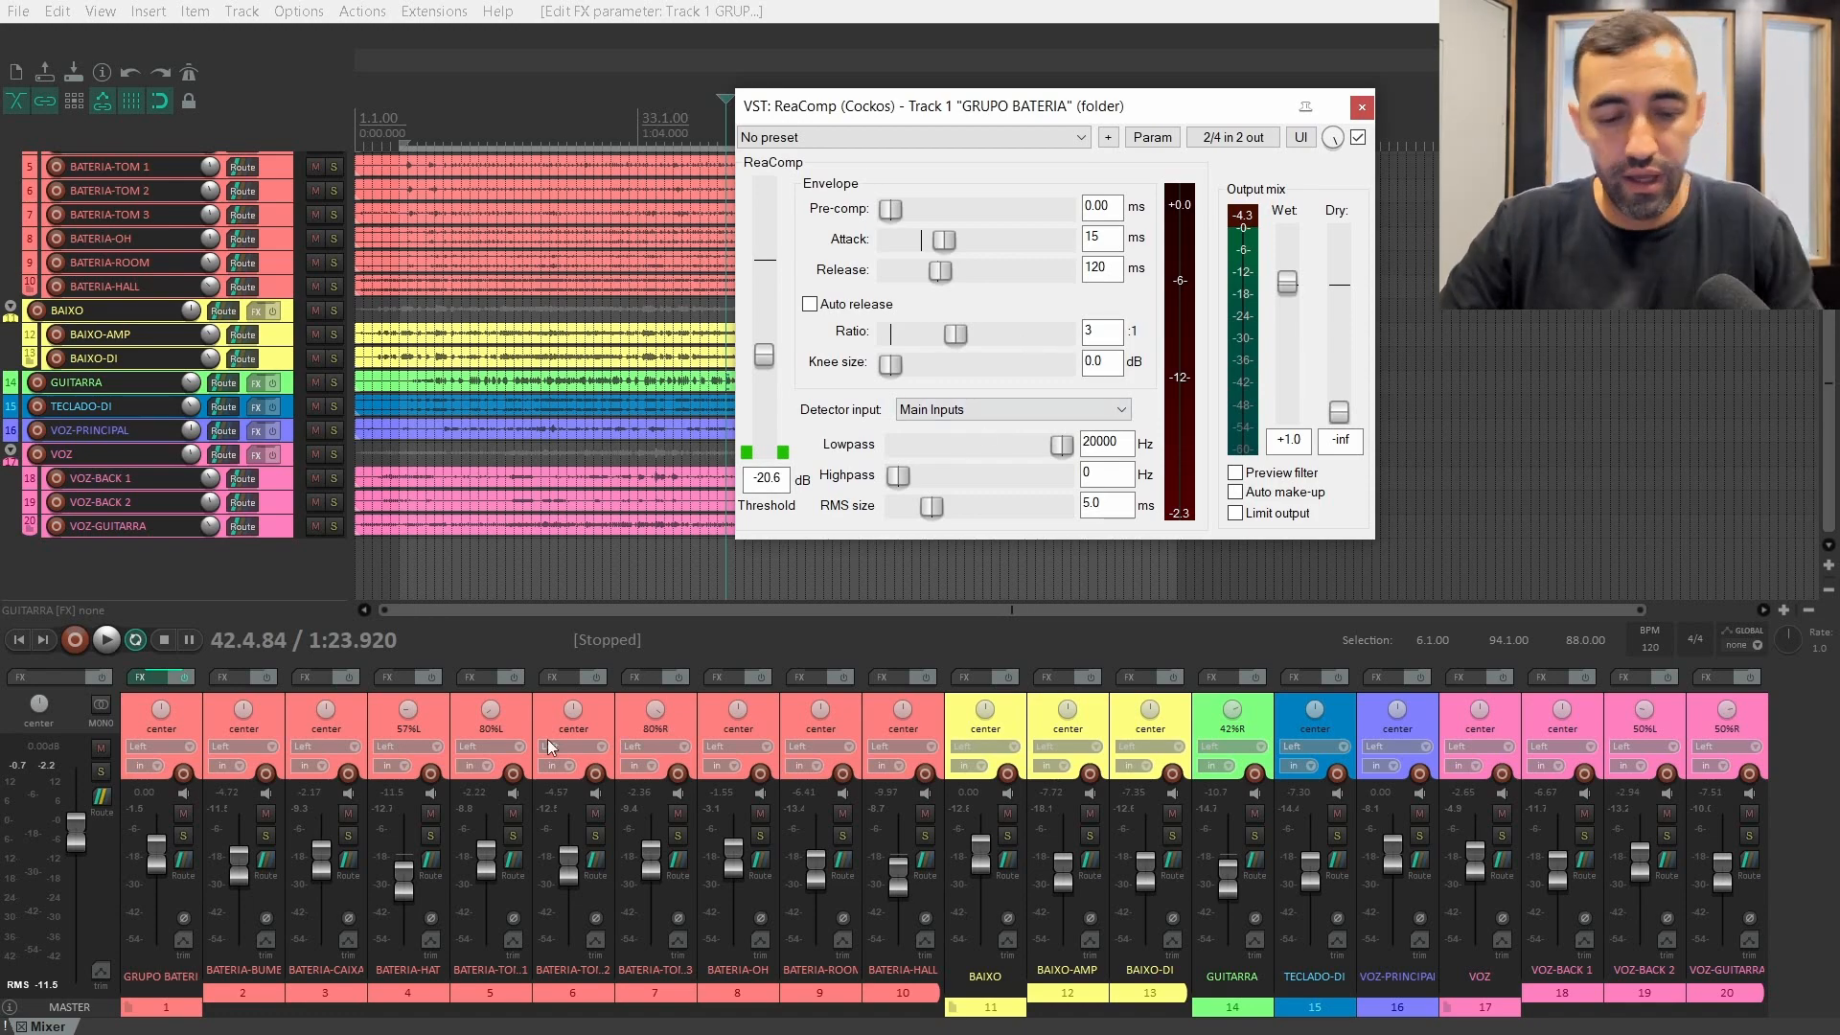
{"action": "left_click", "coordinate": [1362, 107]}
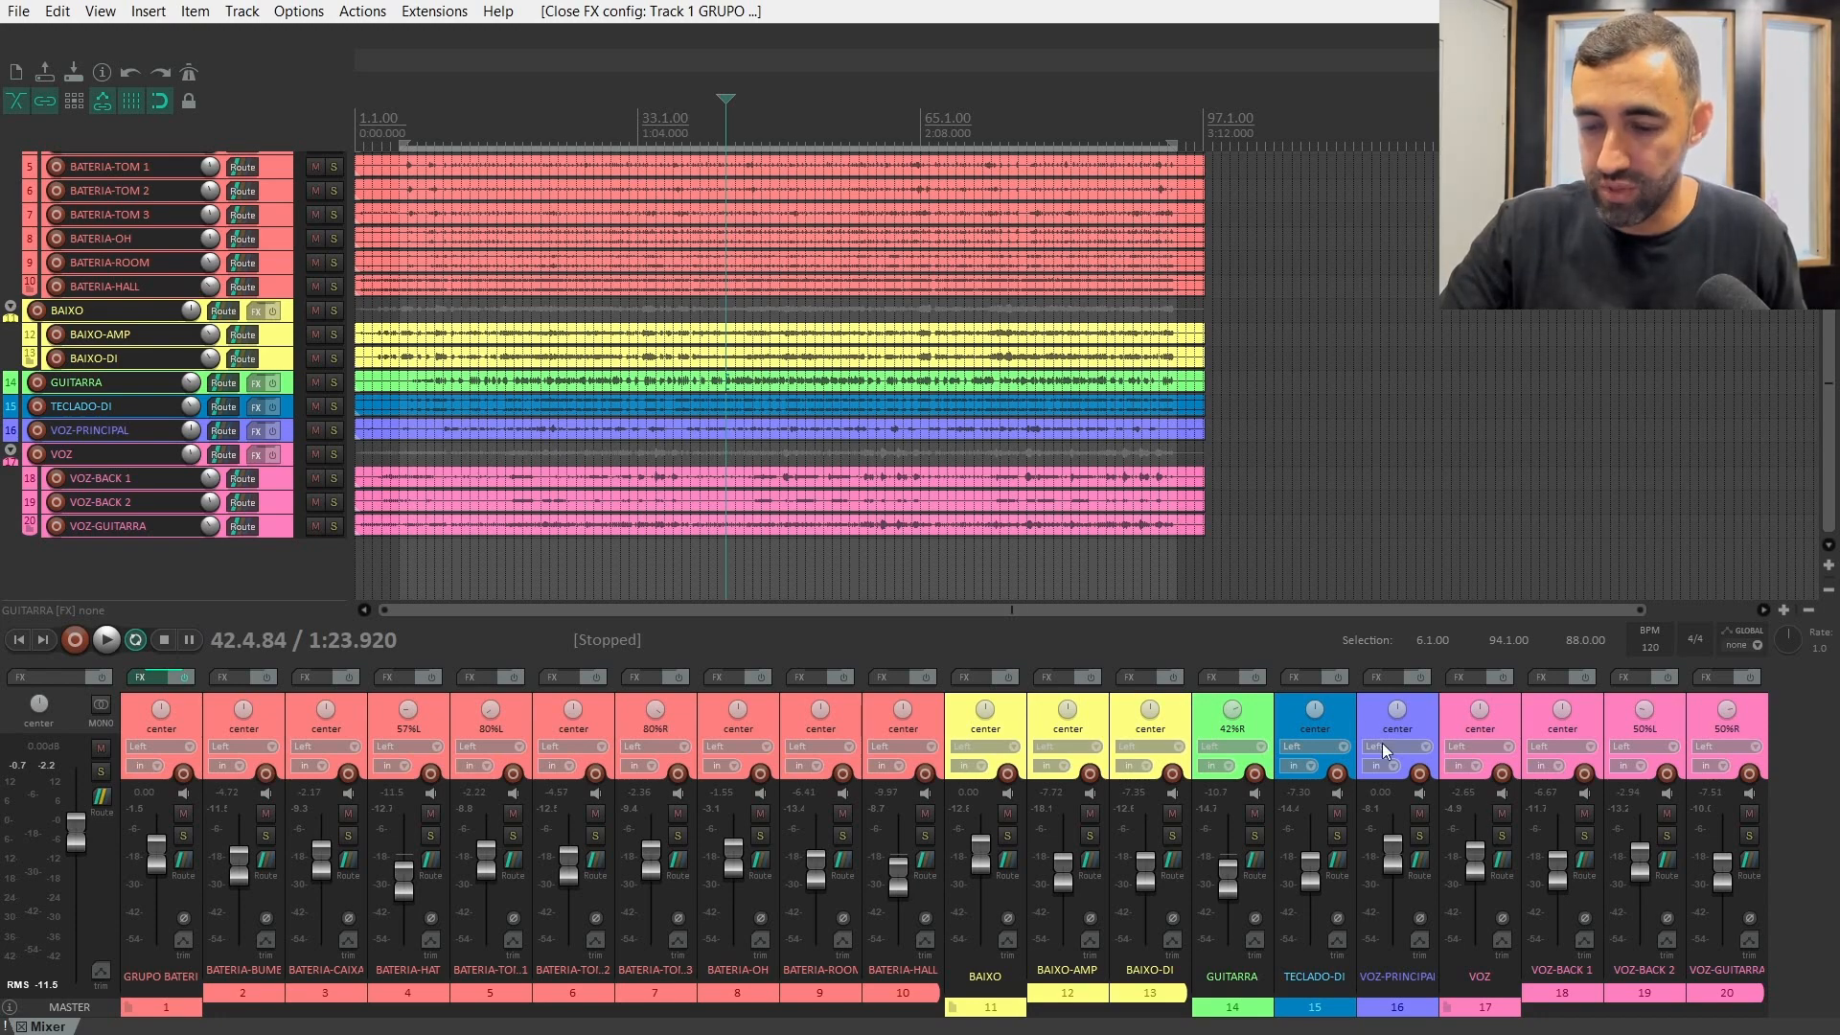
- Add the Cockos ReaComp compressor to the VOZ-PRINCIPAL track and move its window towards the middle of the arrangement
{"action": "left_click", "coordinate": [1380, 680]}
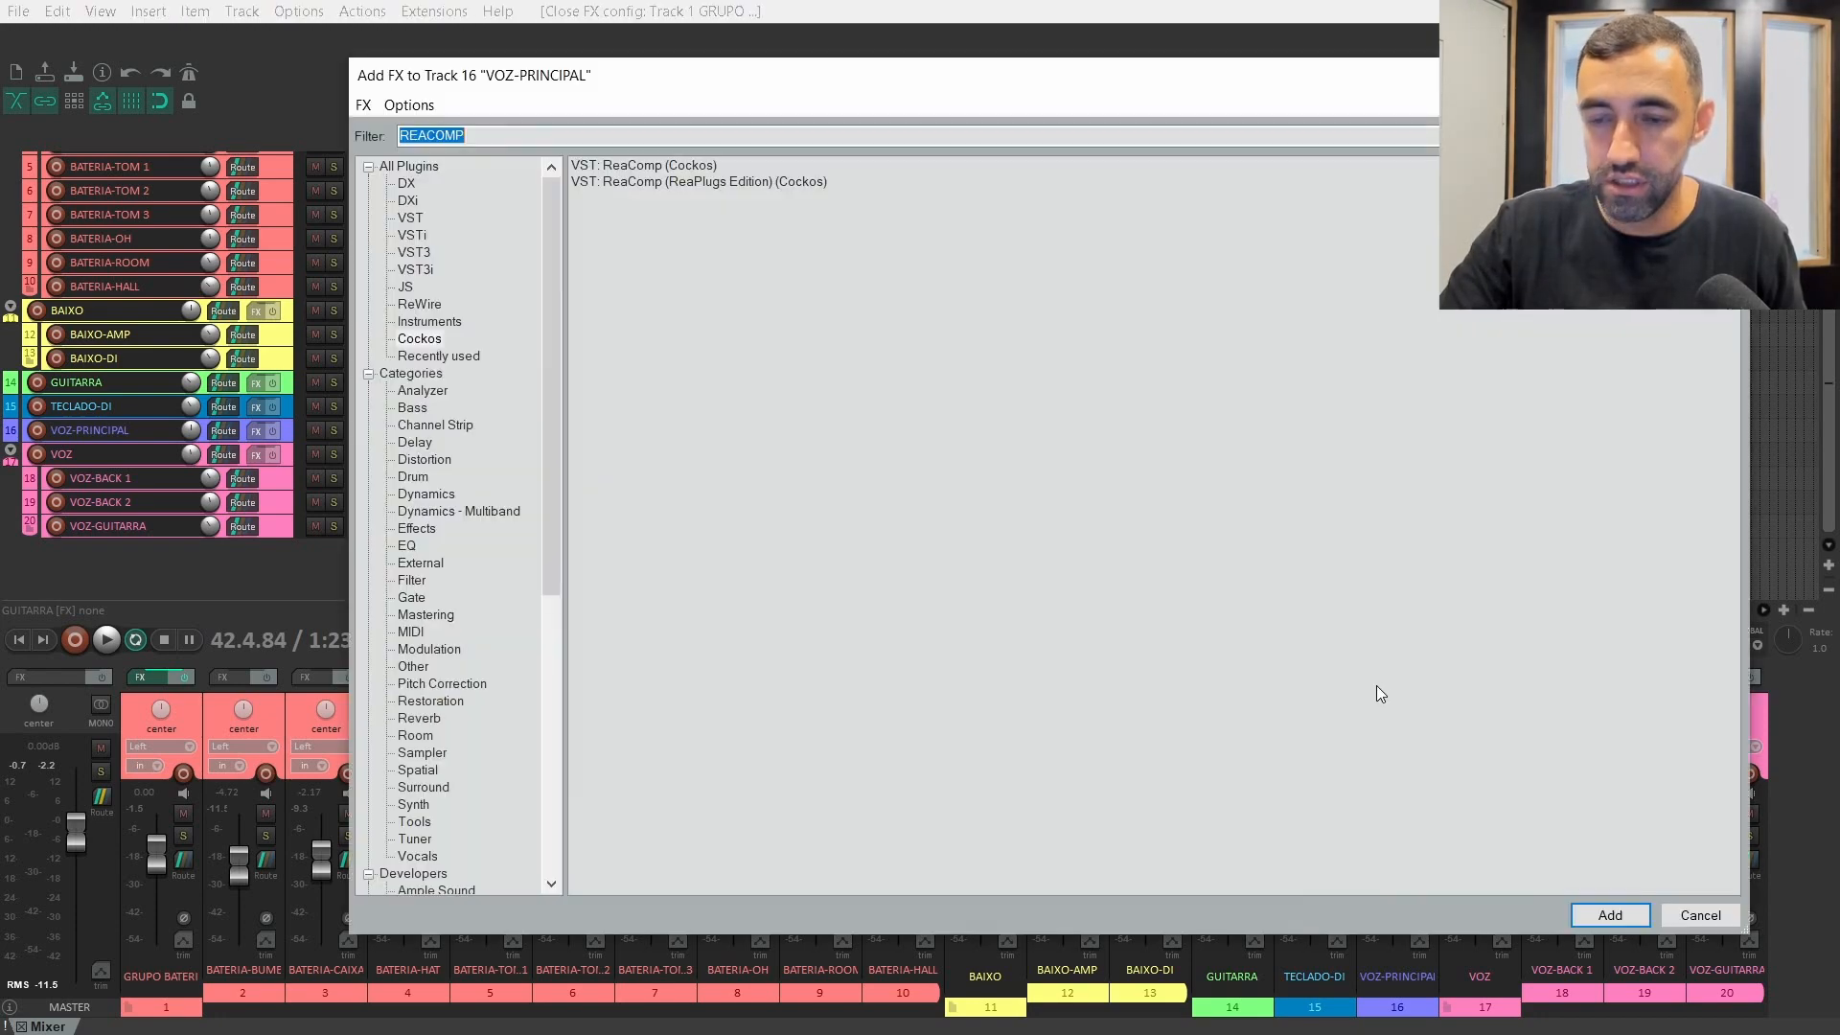
{"action": "double_click", "coordinate": [631, 168]}
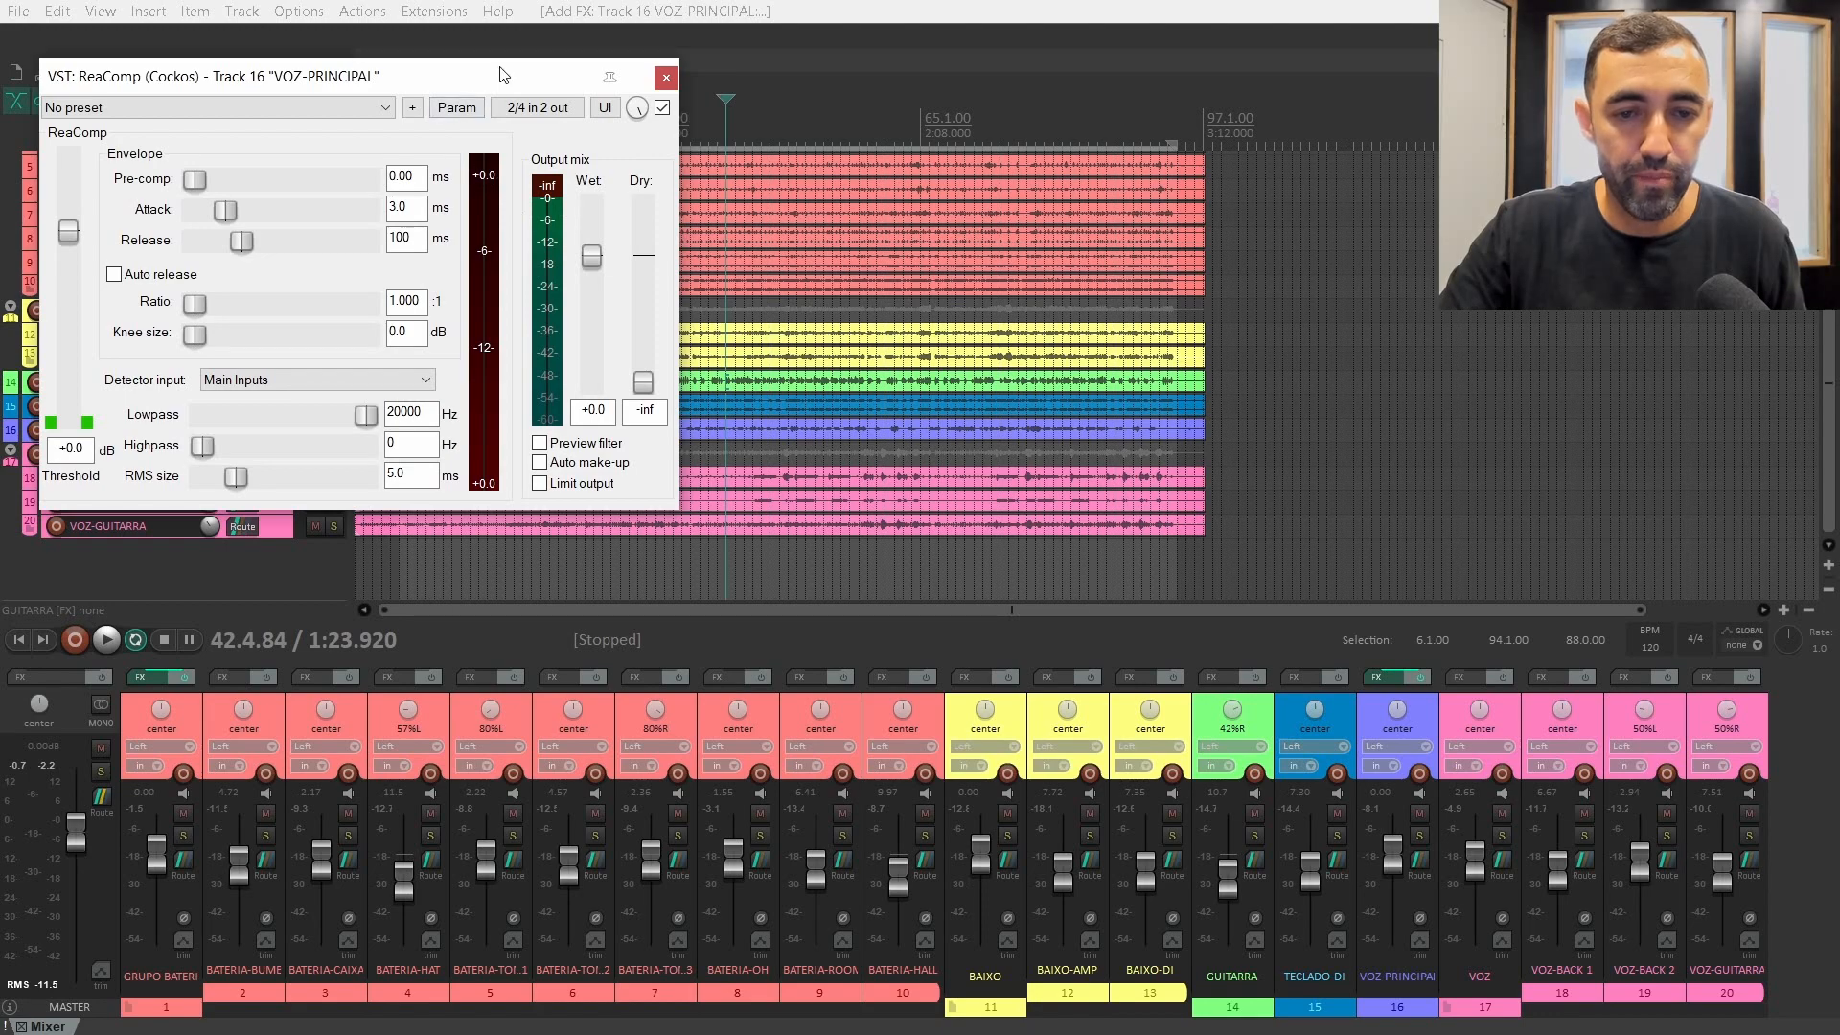
{"action": "left_click_drag", "start_coordinate": [500, 75], "coordinate": [995, 131]}
- Set the lead vocal compressor's ratio to 4:1 and adjust its threshold to about -26.8 dB while playing the mix
{"action": "double_click", "coordinate": [912, 363]}
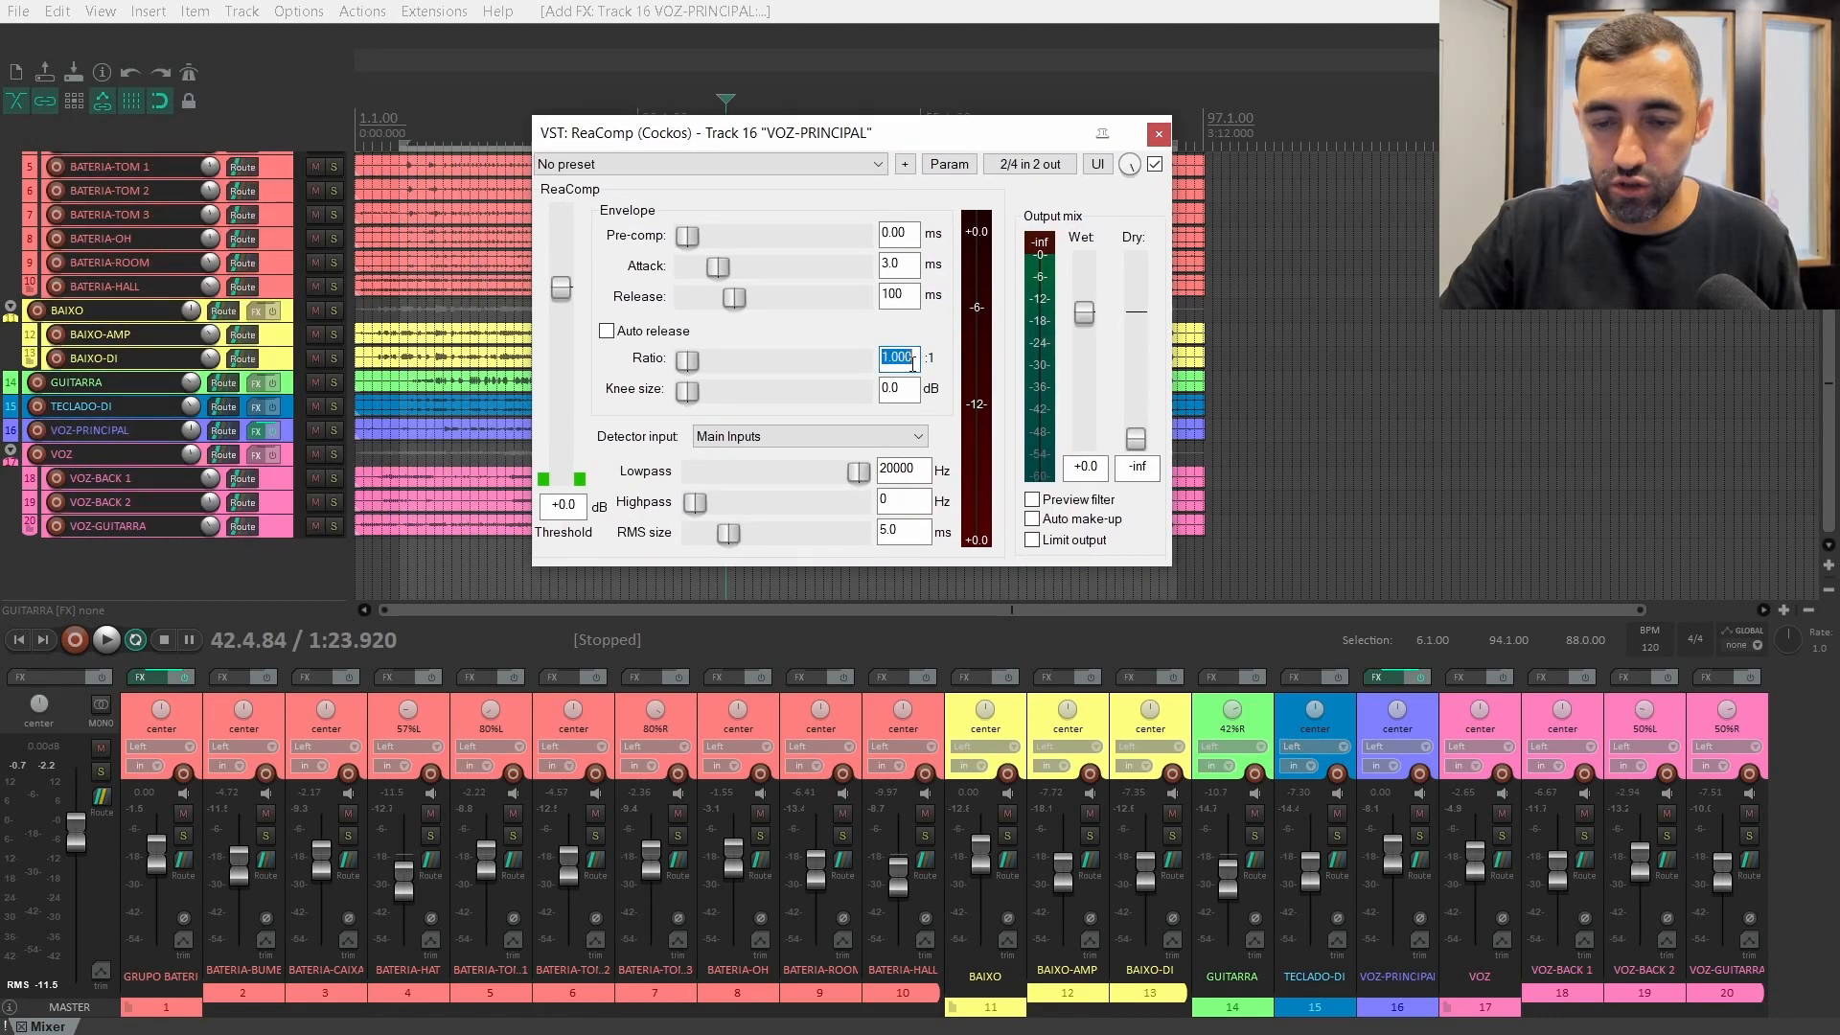
{"action": "type", "text": "4"}
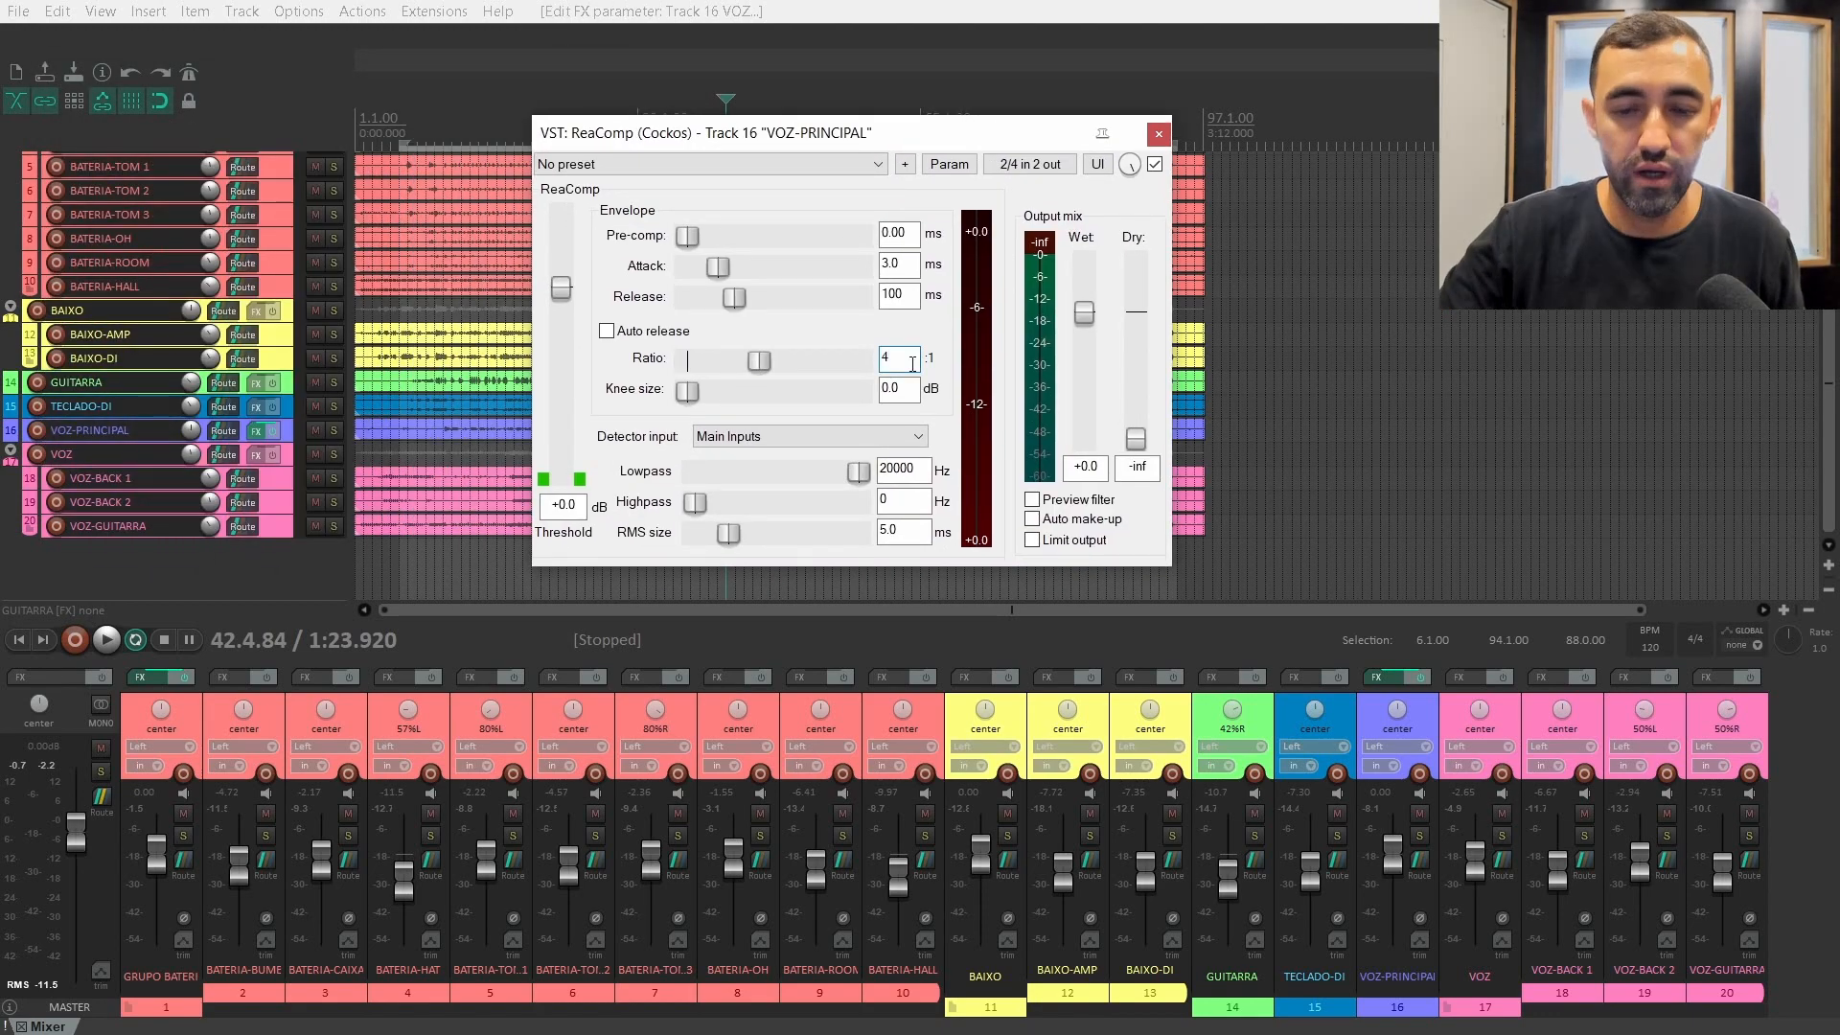
{"action": "left_click", "coordinate": [892, 271]}
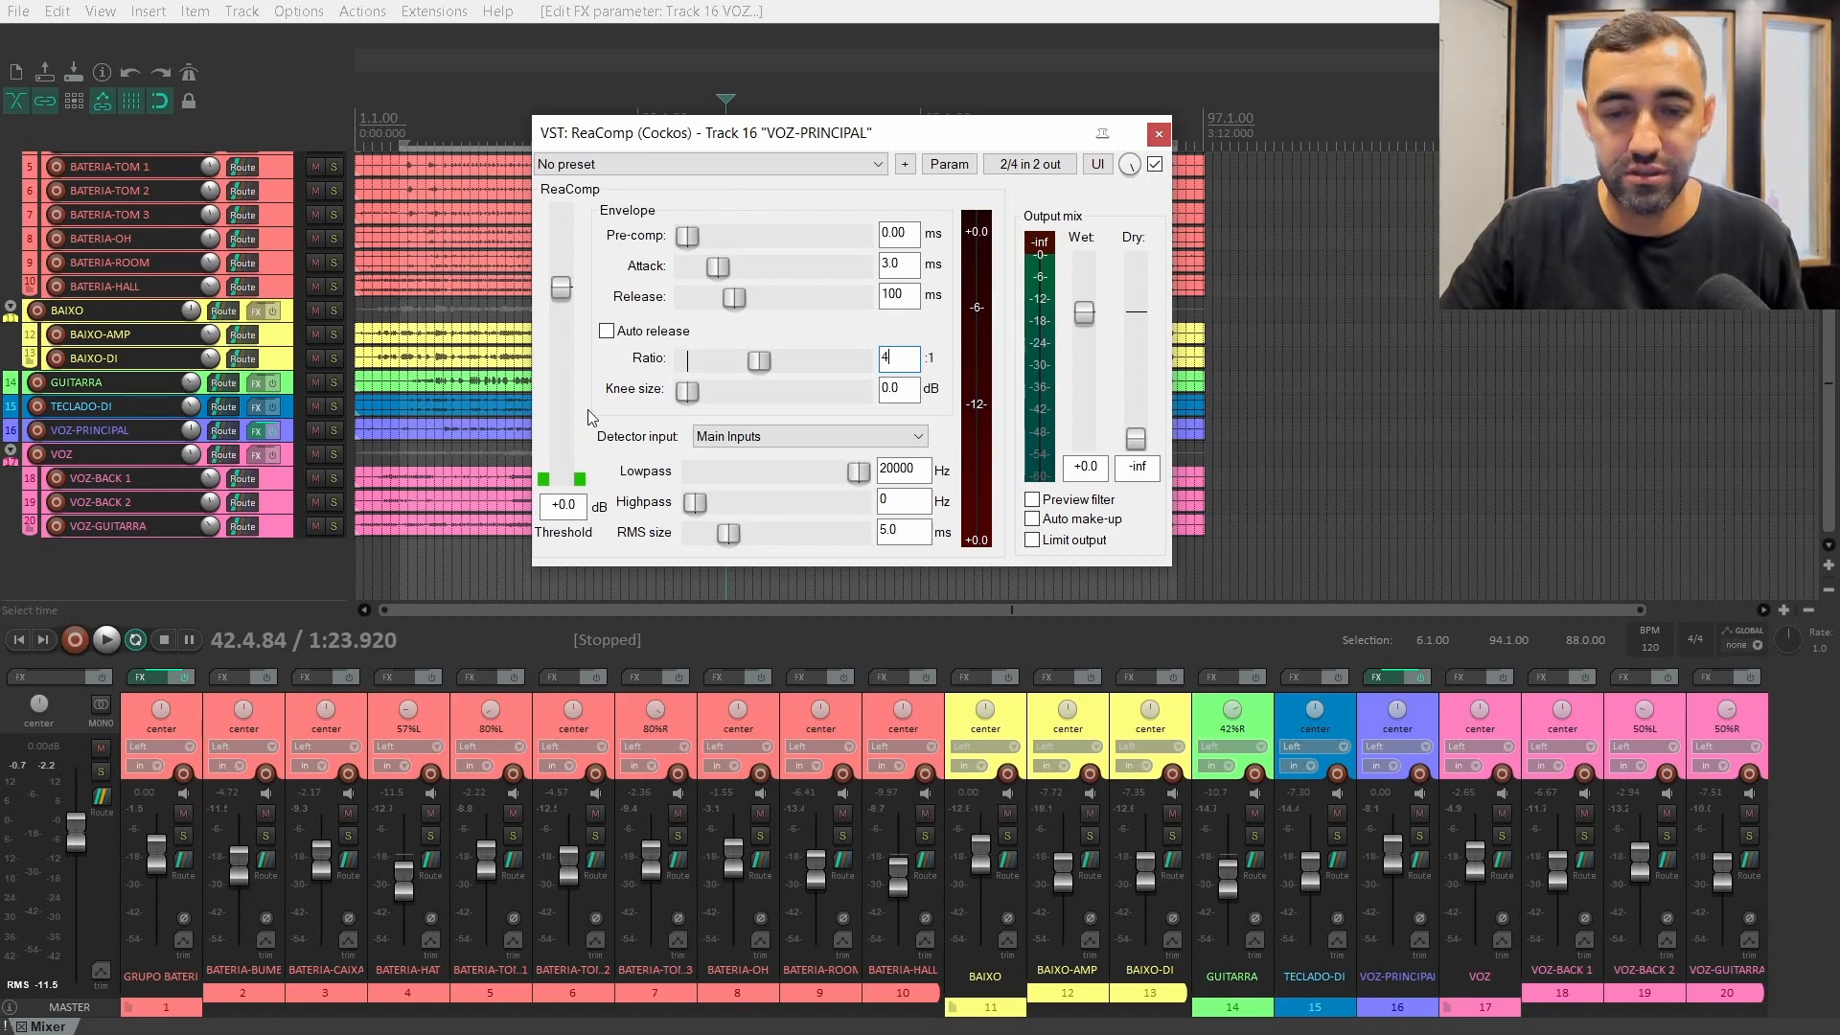
{"action": "left_click_drag", "start_coordinate": [562, 293], "coordinate": [561, 409]}
{"action": "key", "text": "space"}
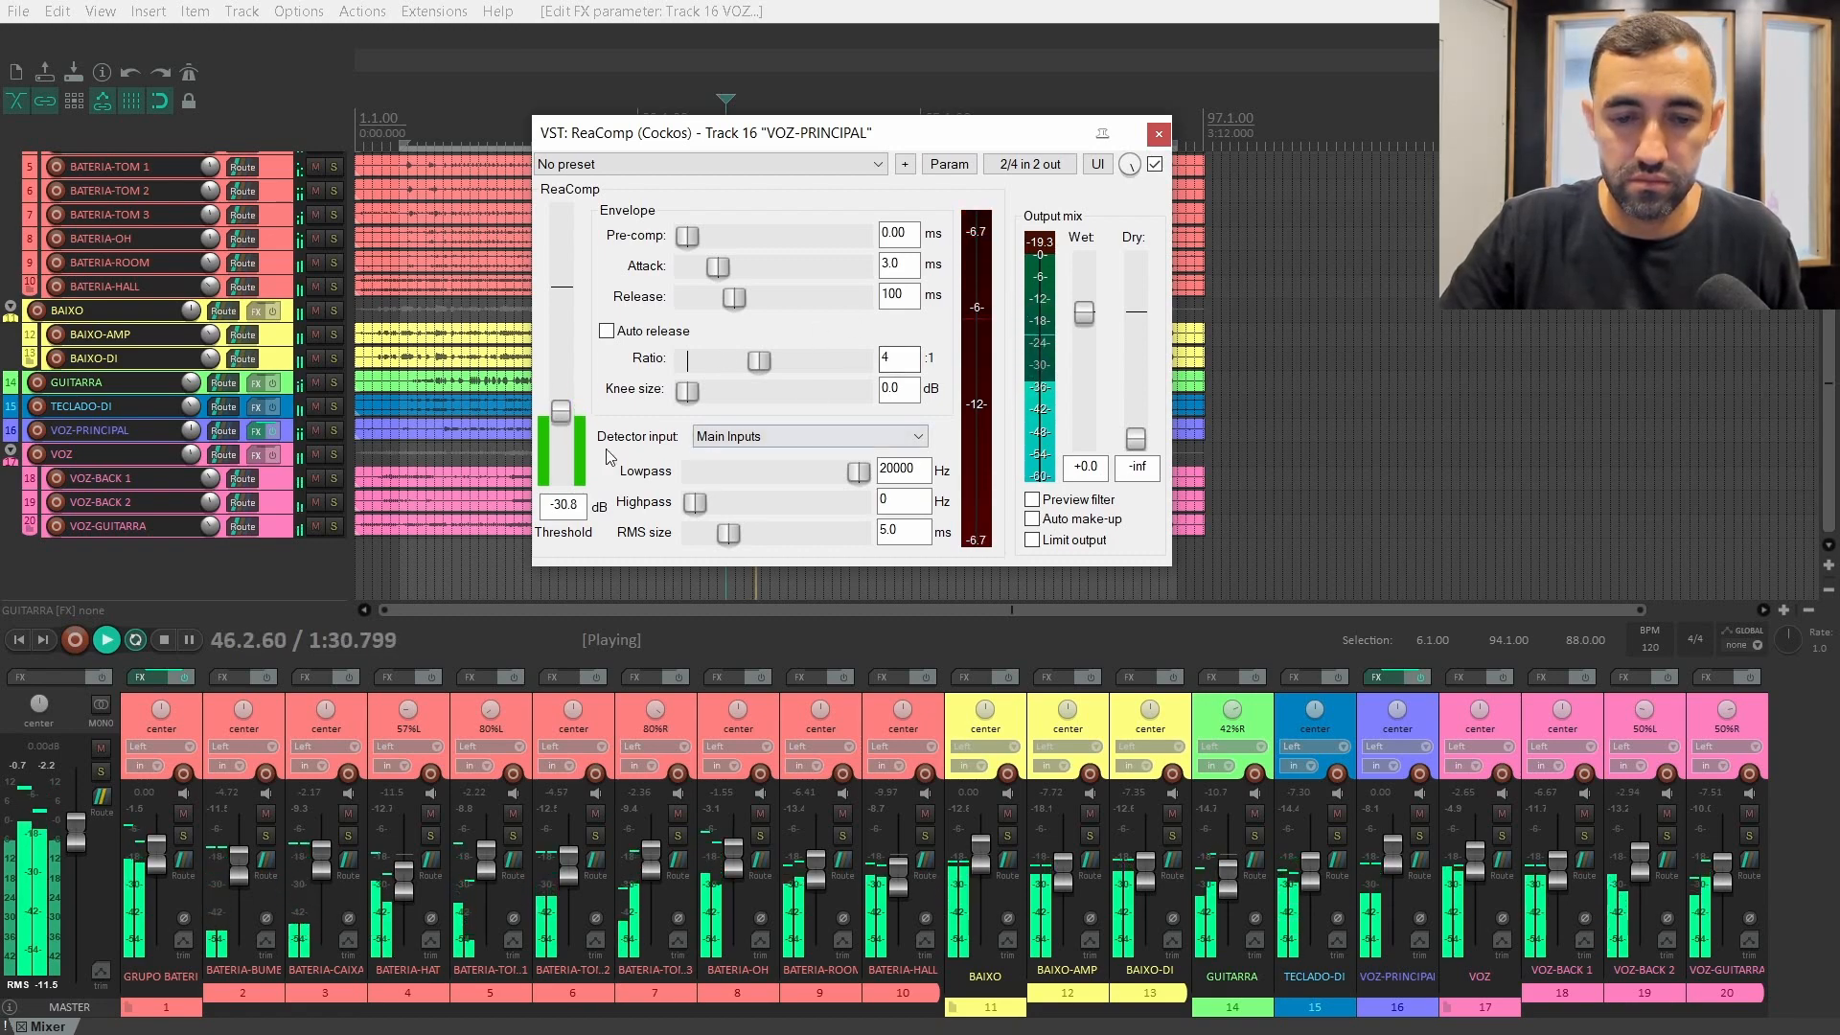
{"action": "left_click_drag", "start_coordinate": [560, 412], "coordinate": [561, 404]}
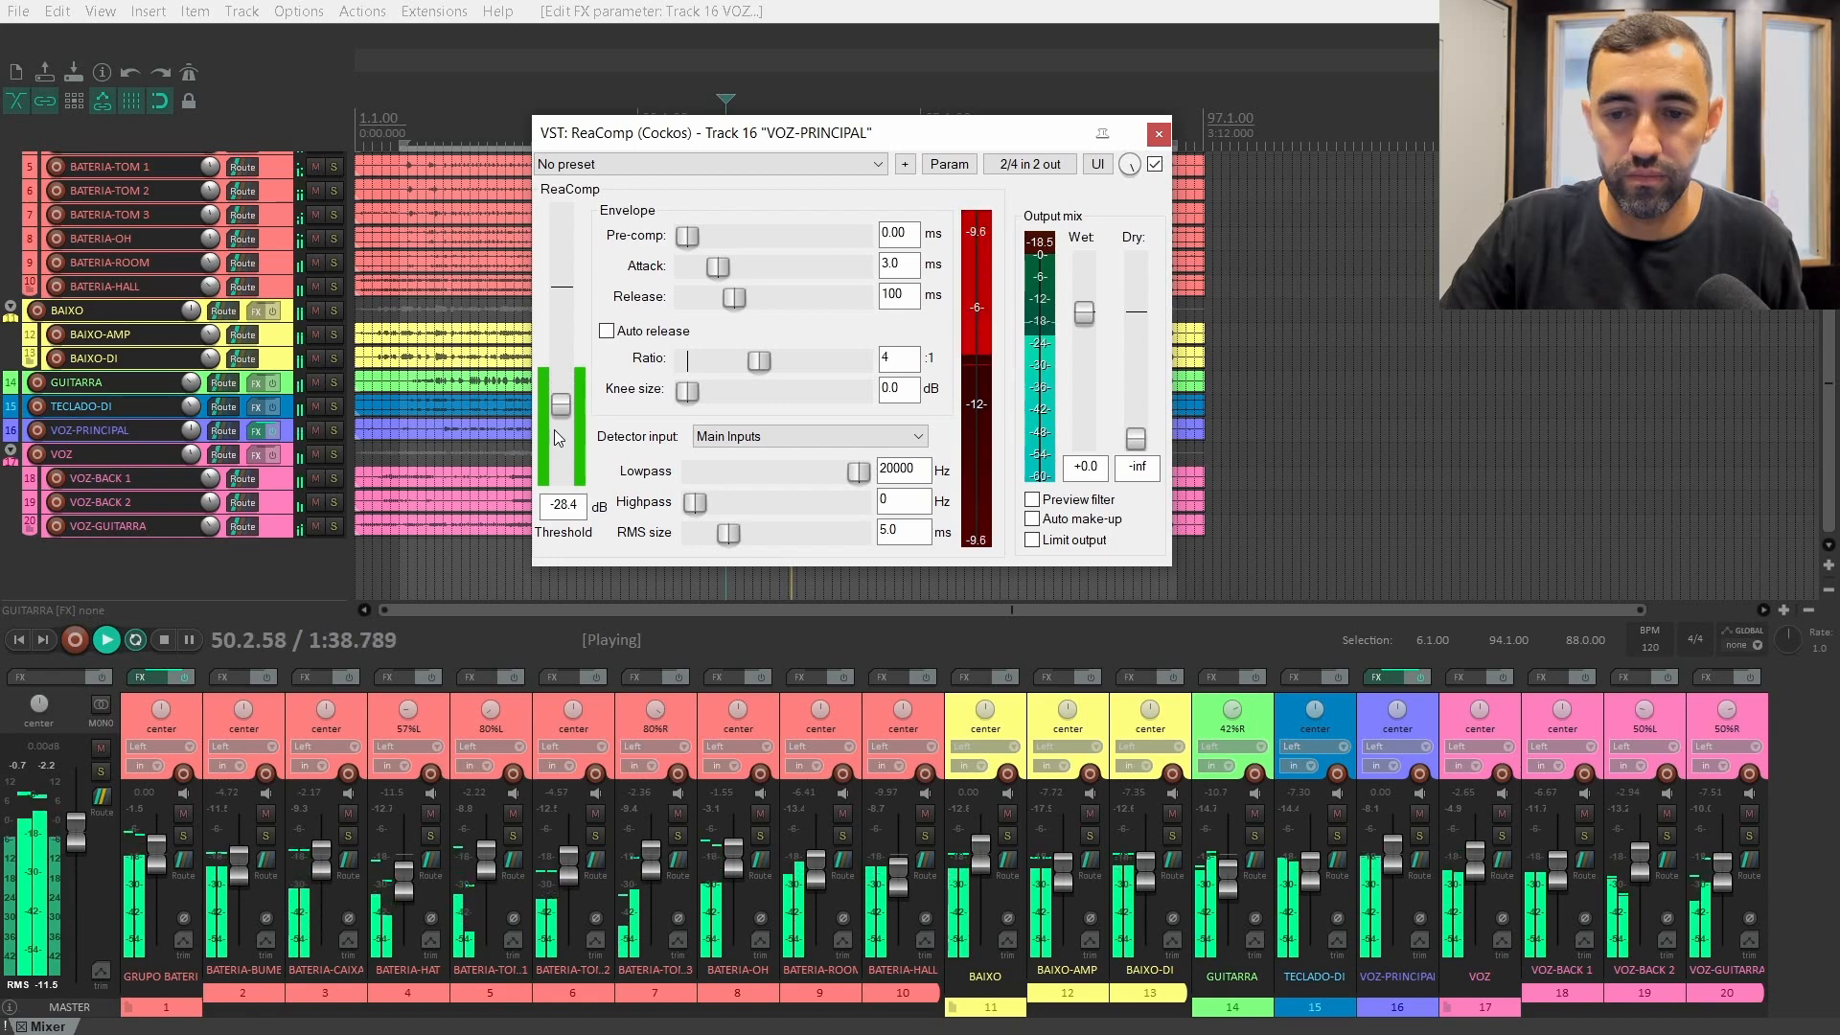
{"action": "left_click_drag", "start_coordinate": [561, 412], "coordinate": [560, 407]}
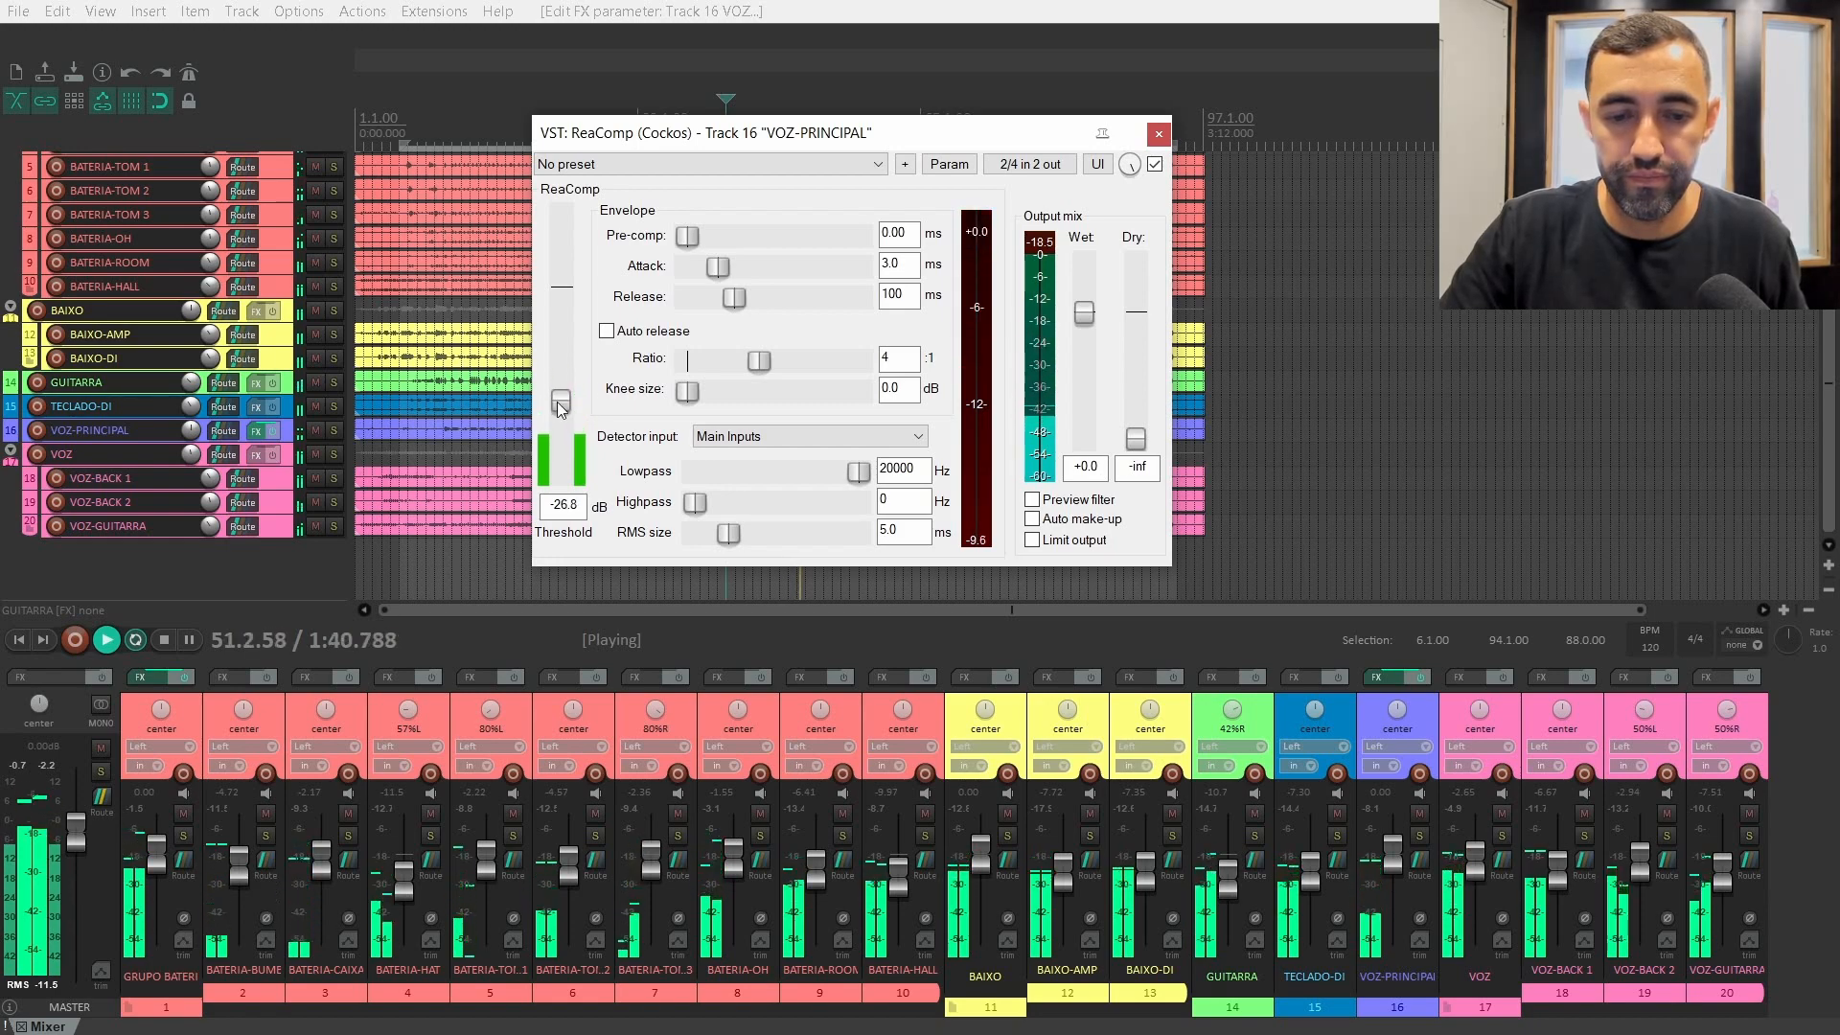
{"action": "key", "text": "space"}
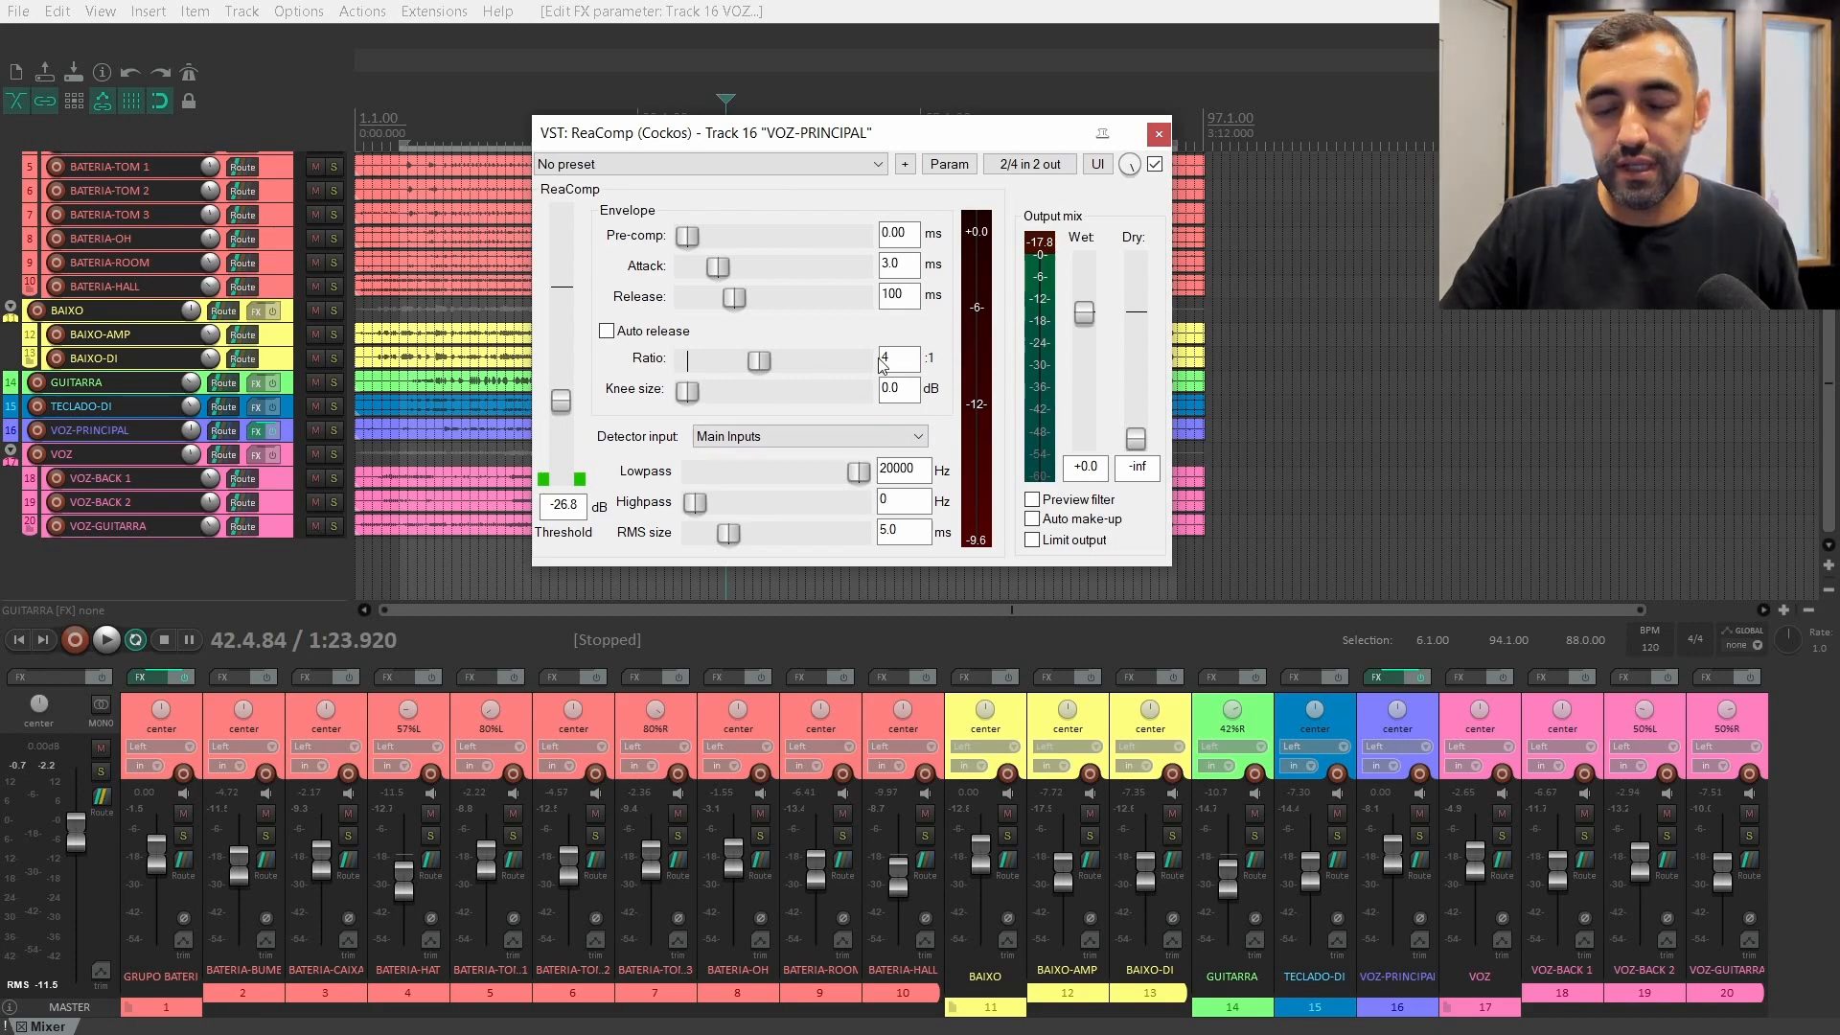
- Set the lead vocal compressor's ratio to 3:1 and play the mix again
{"action": "double_click", "coordinate": [907, 358]}
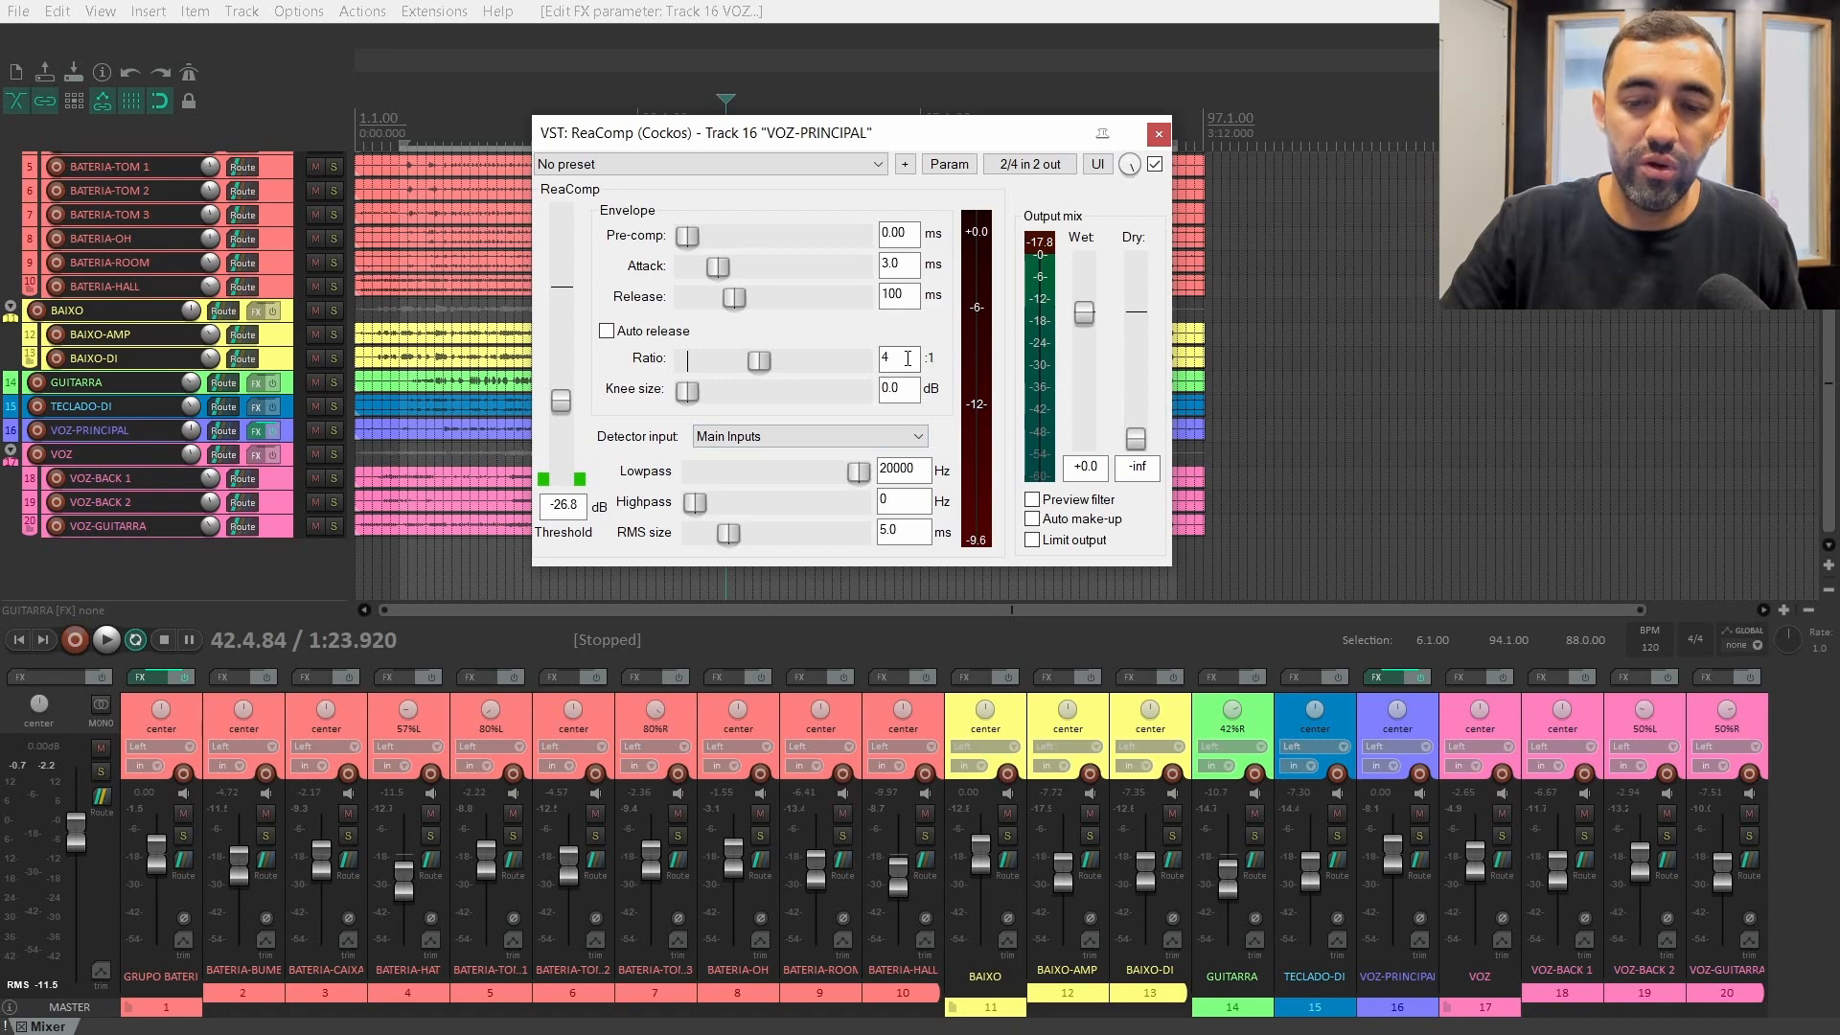
{"action": "type", "text": "3"}
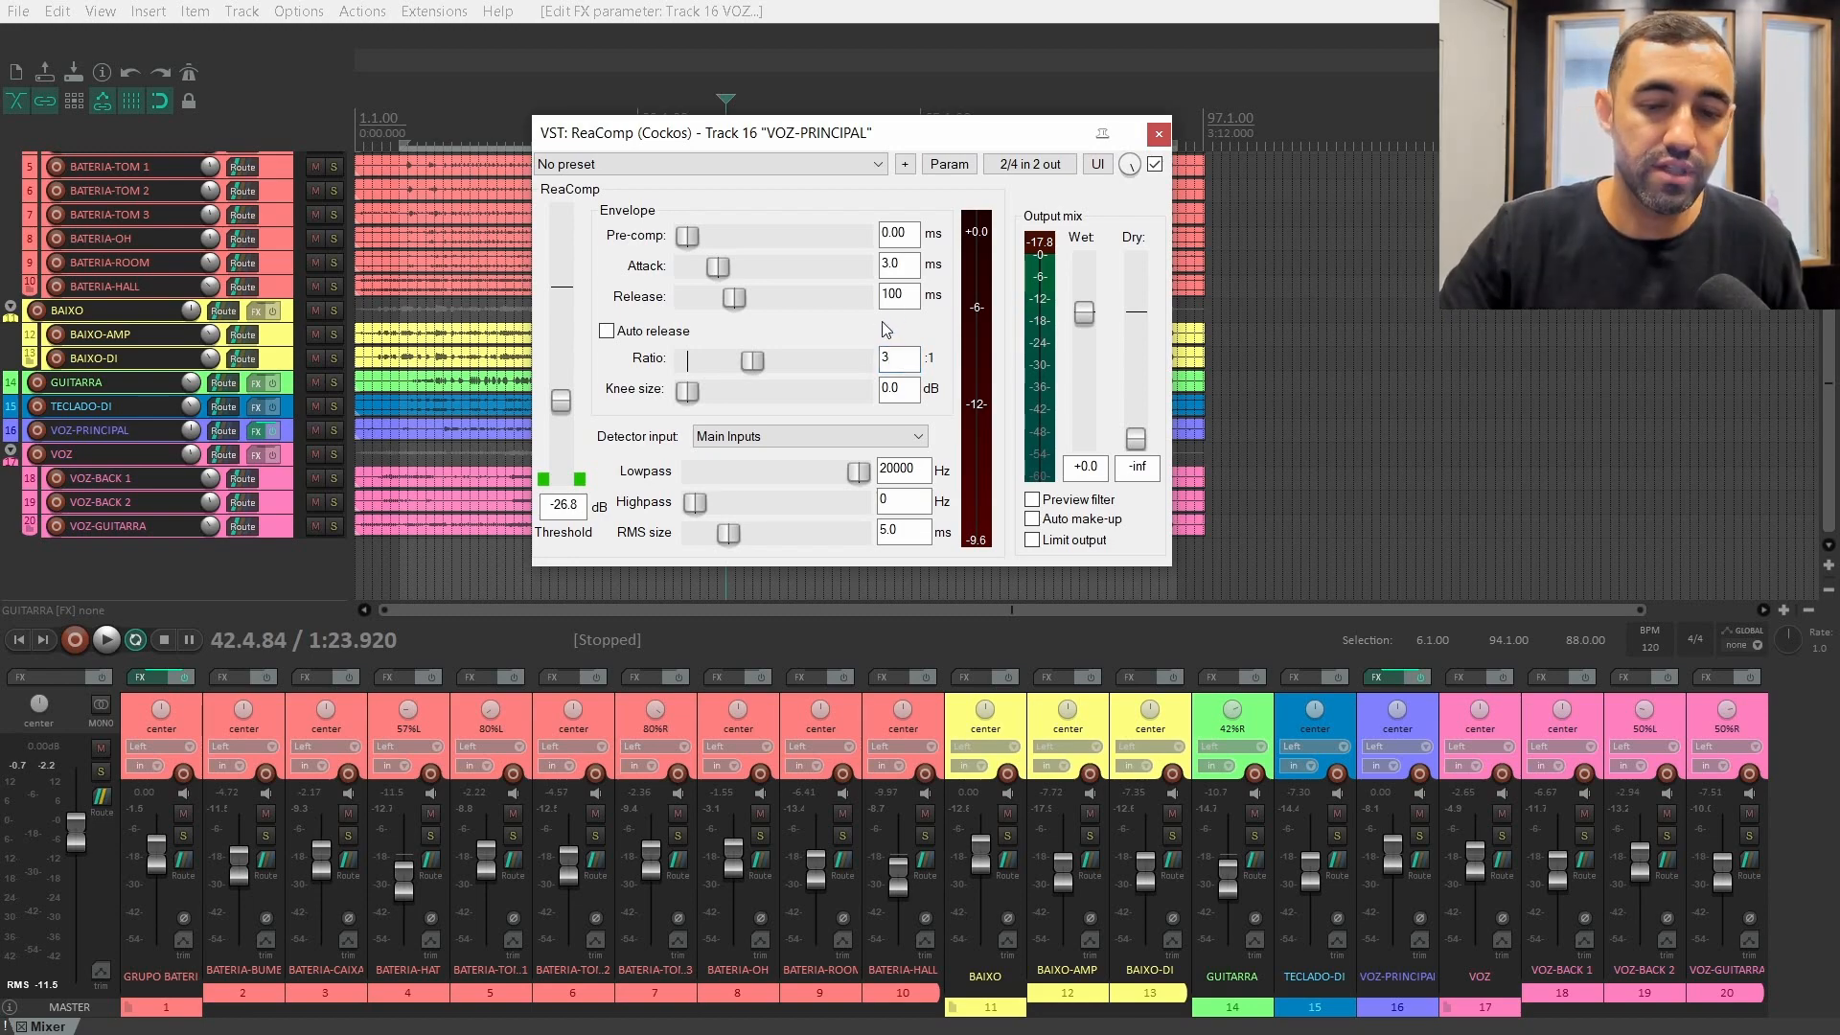
{"action": "key", "text": "space"}
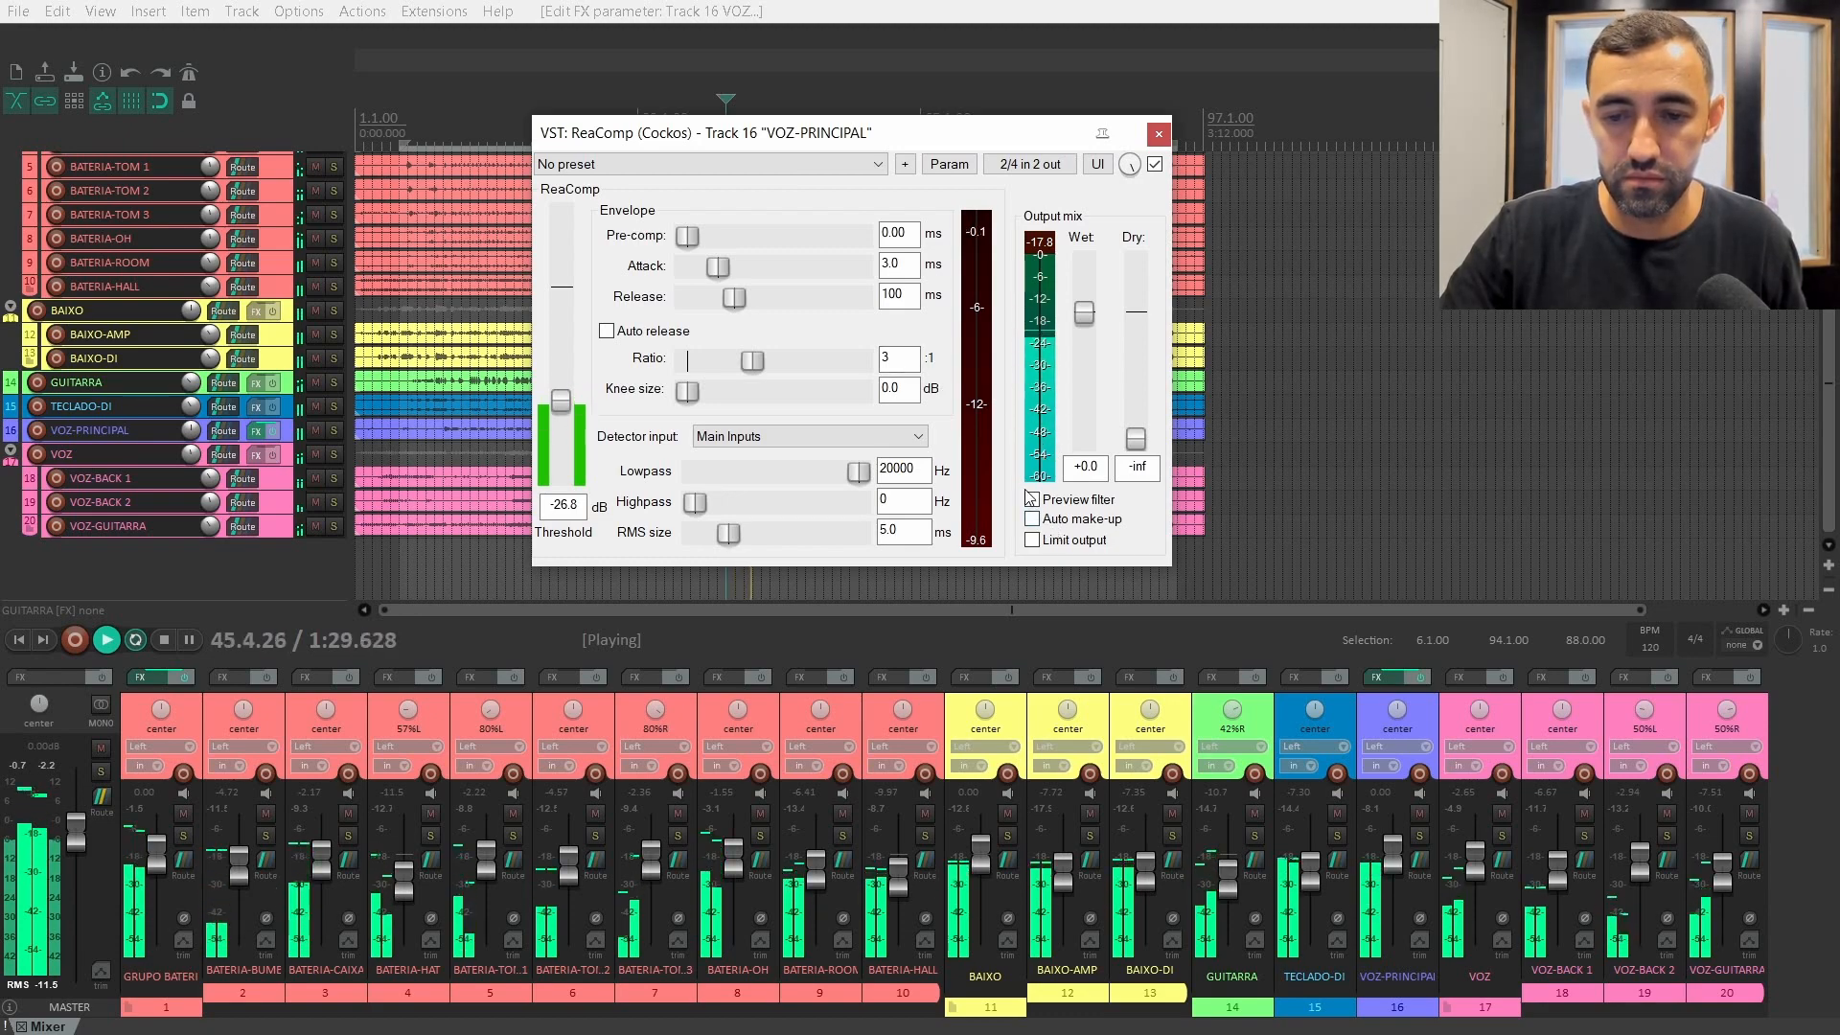
- Lower the lead vocal compressor's threshold to about -27.4 dB during playback, stop, and enable its automatic make-up gain
{"action": "left_click_drag", "start_coordinate": [562, 400], "coordinate": [562, 402]}
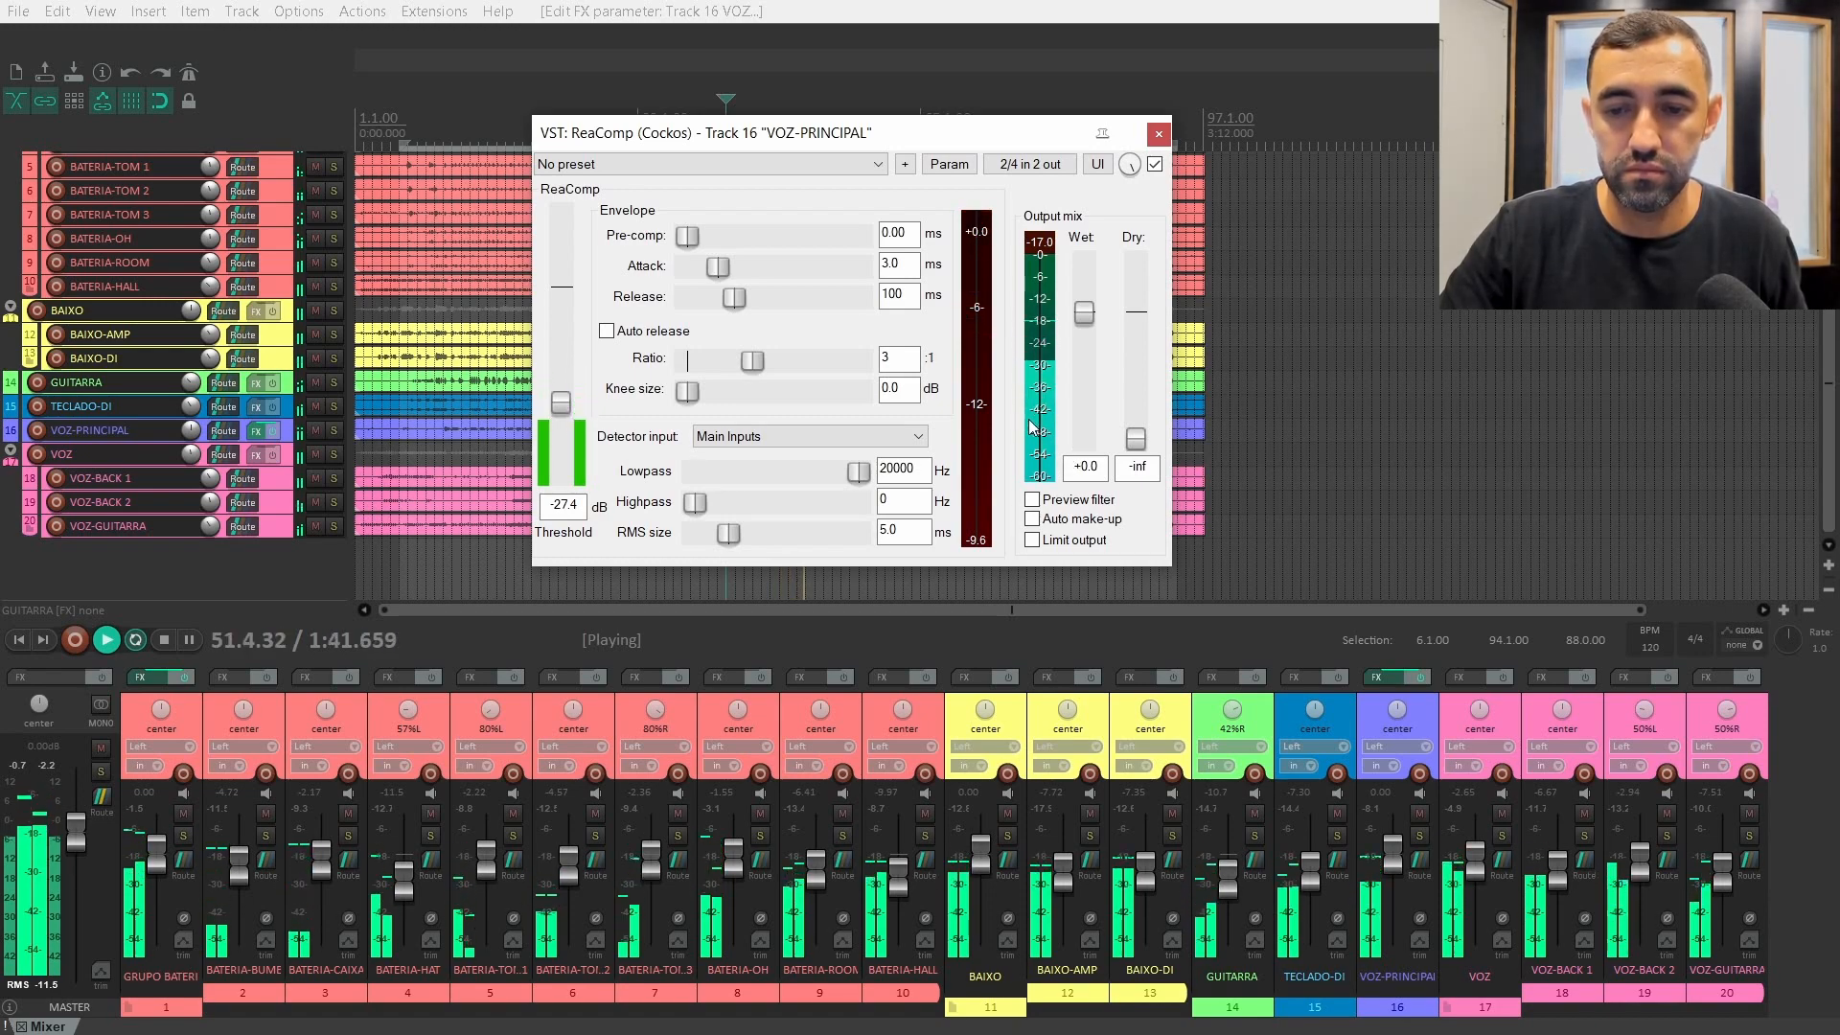
{"action": "key", "text": "space"}
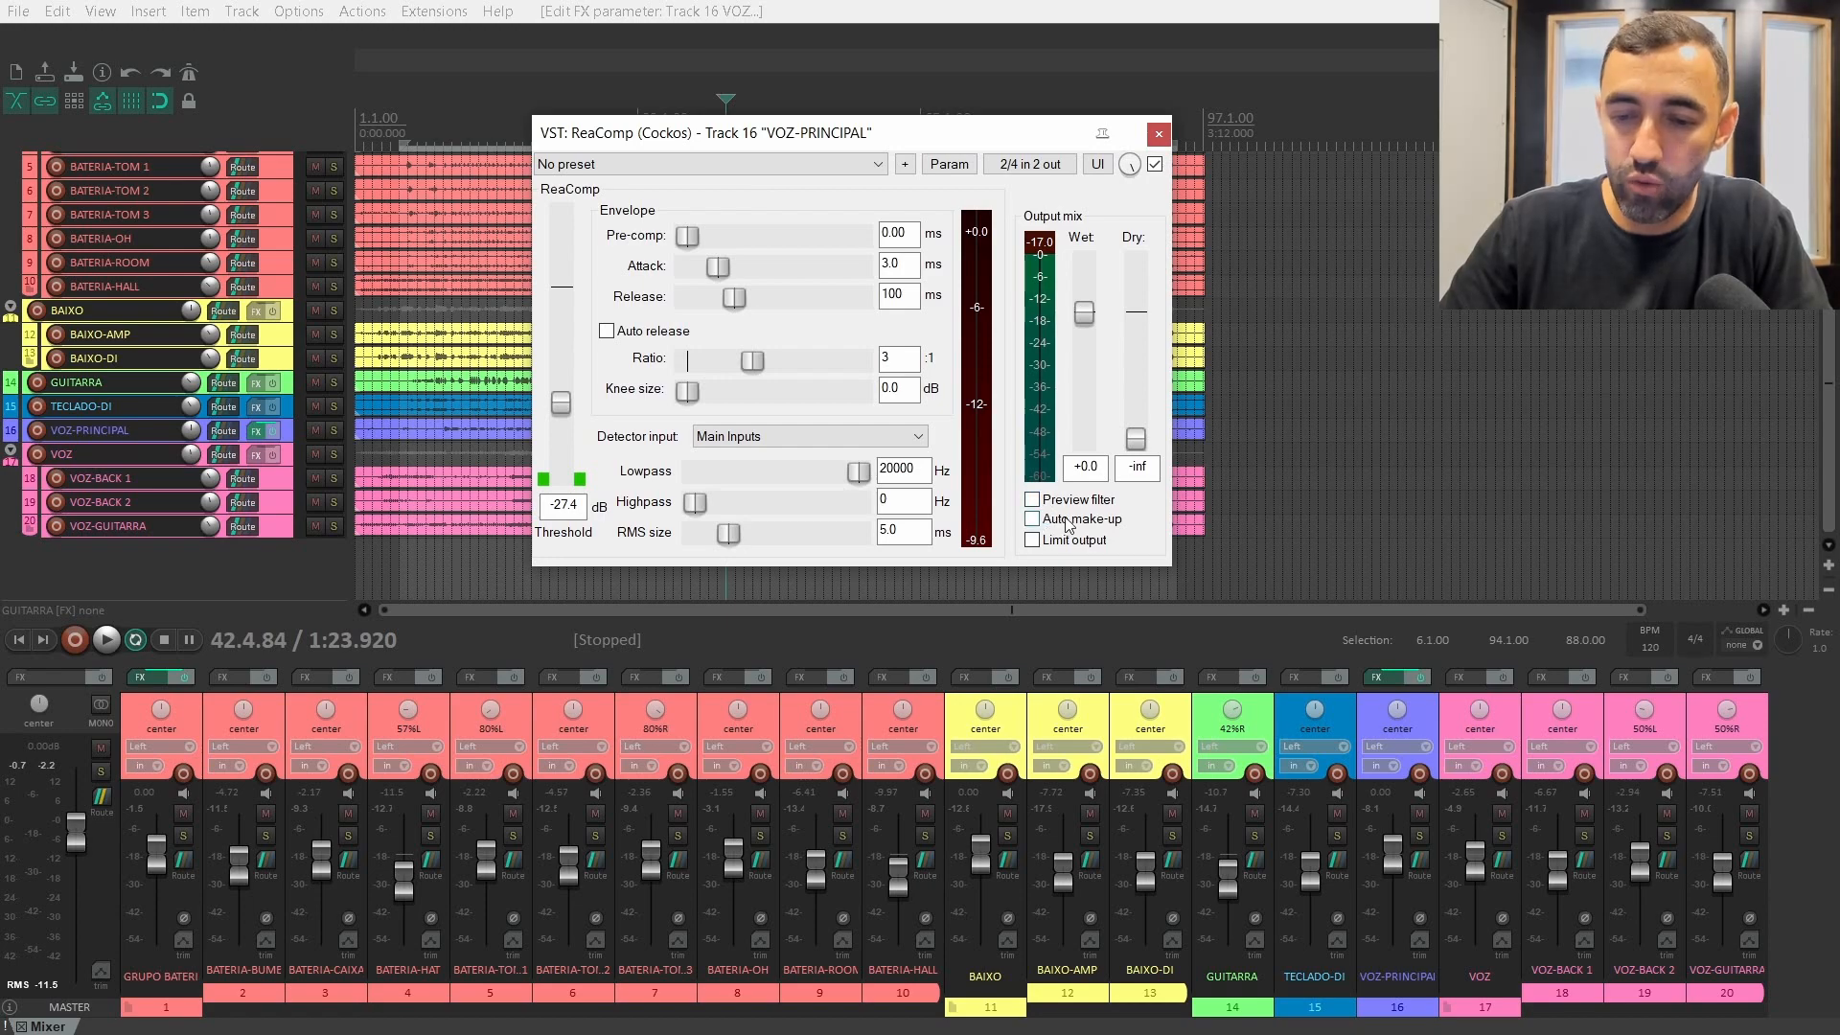
{"action": "left_click", "coordinate": [1035, 521]}
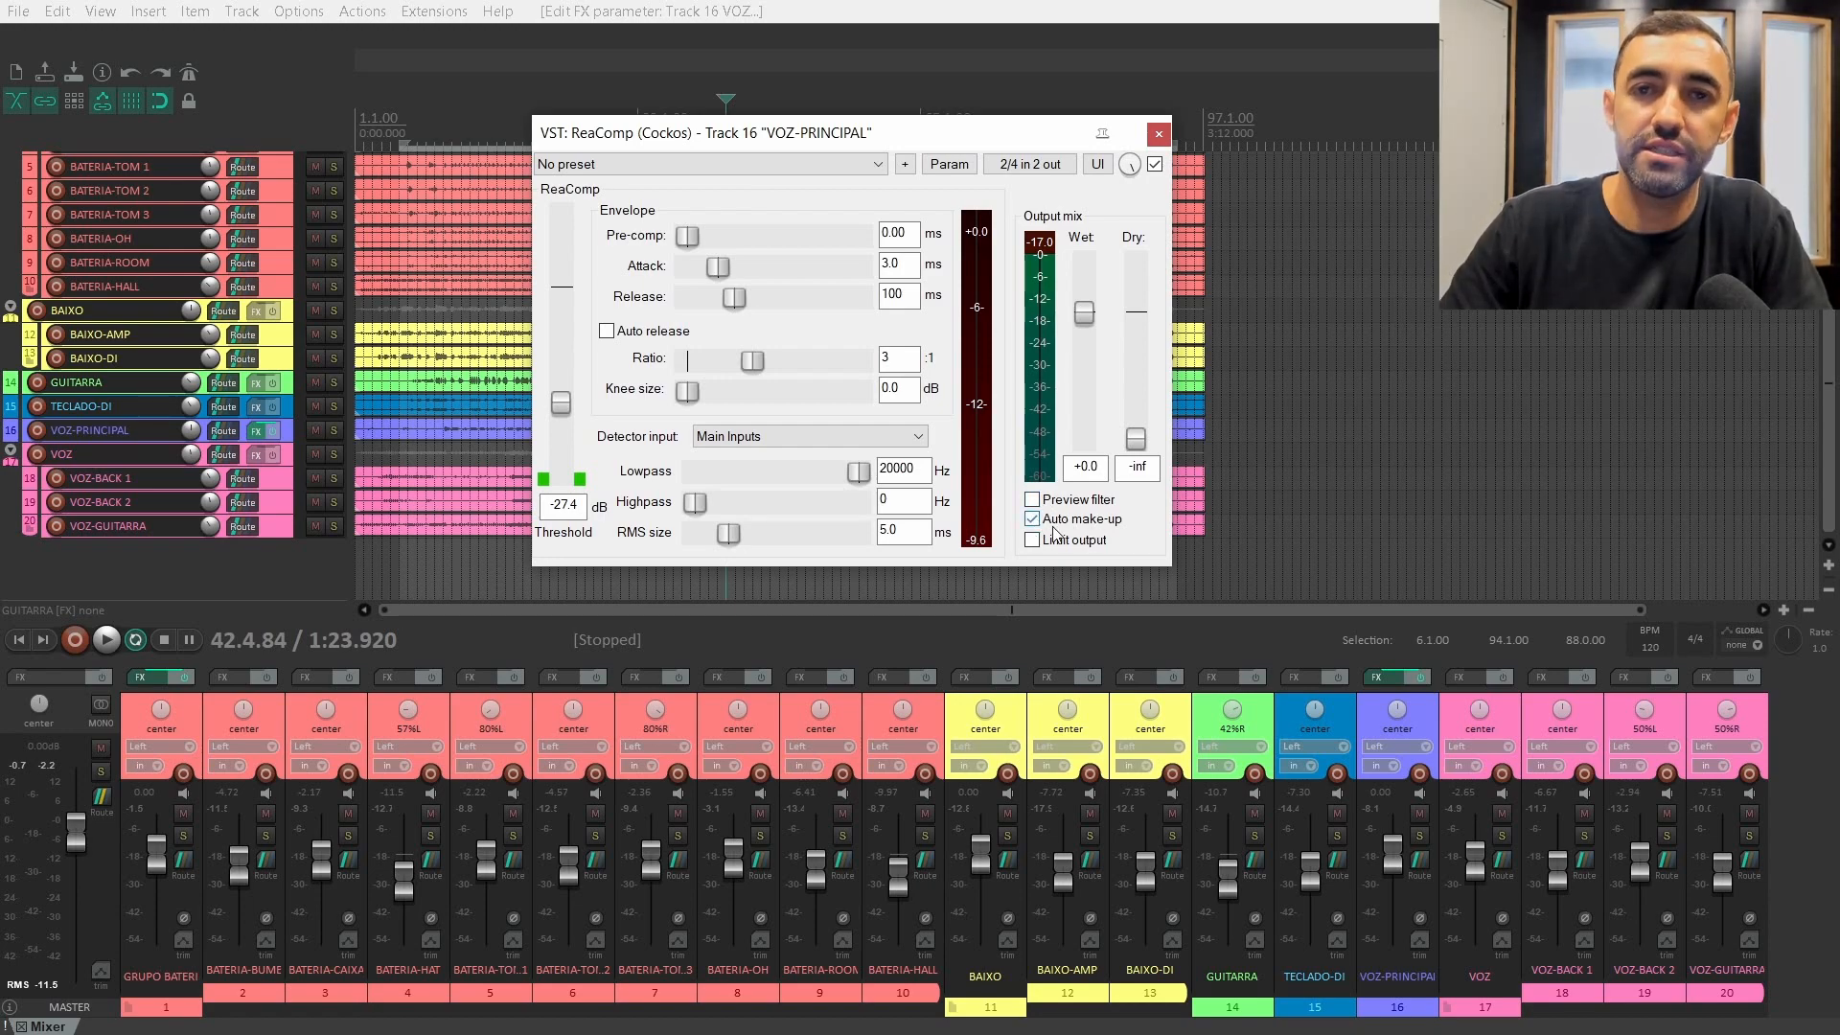
- Play the mix and lower the VOZ-PRINCIPAL track volume to about -4.27 dB, pausing and closing the compressor window at the end
{"action": "mouse_move", "coordinate": [1386, 853]}
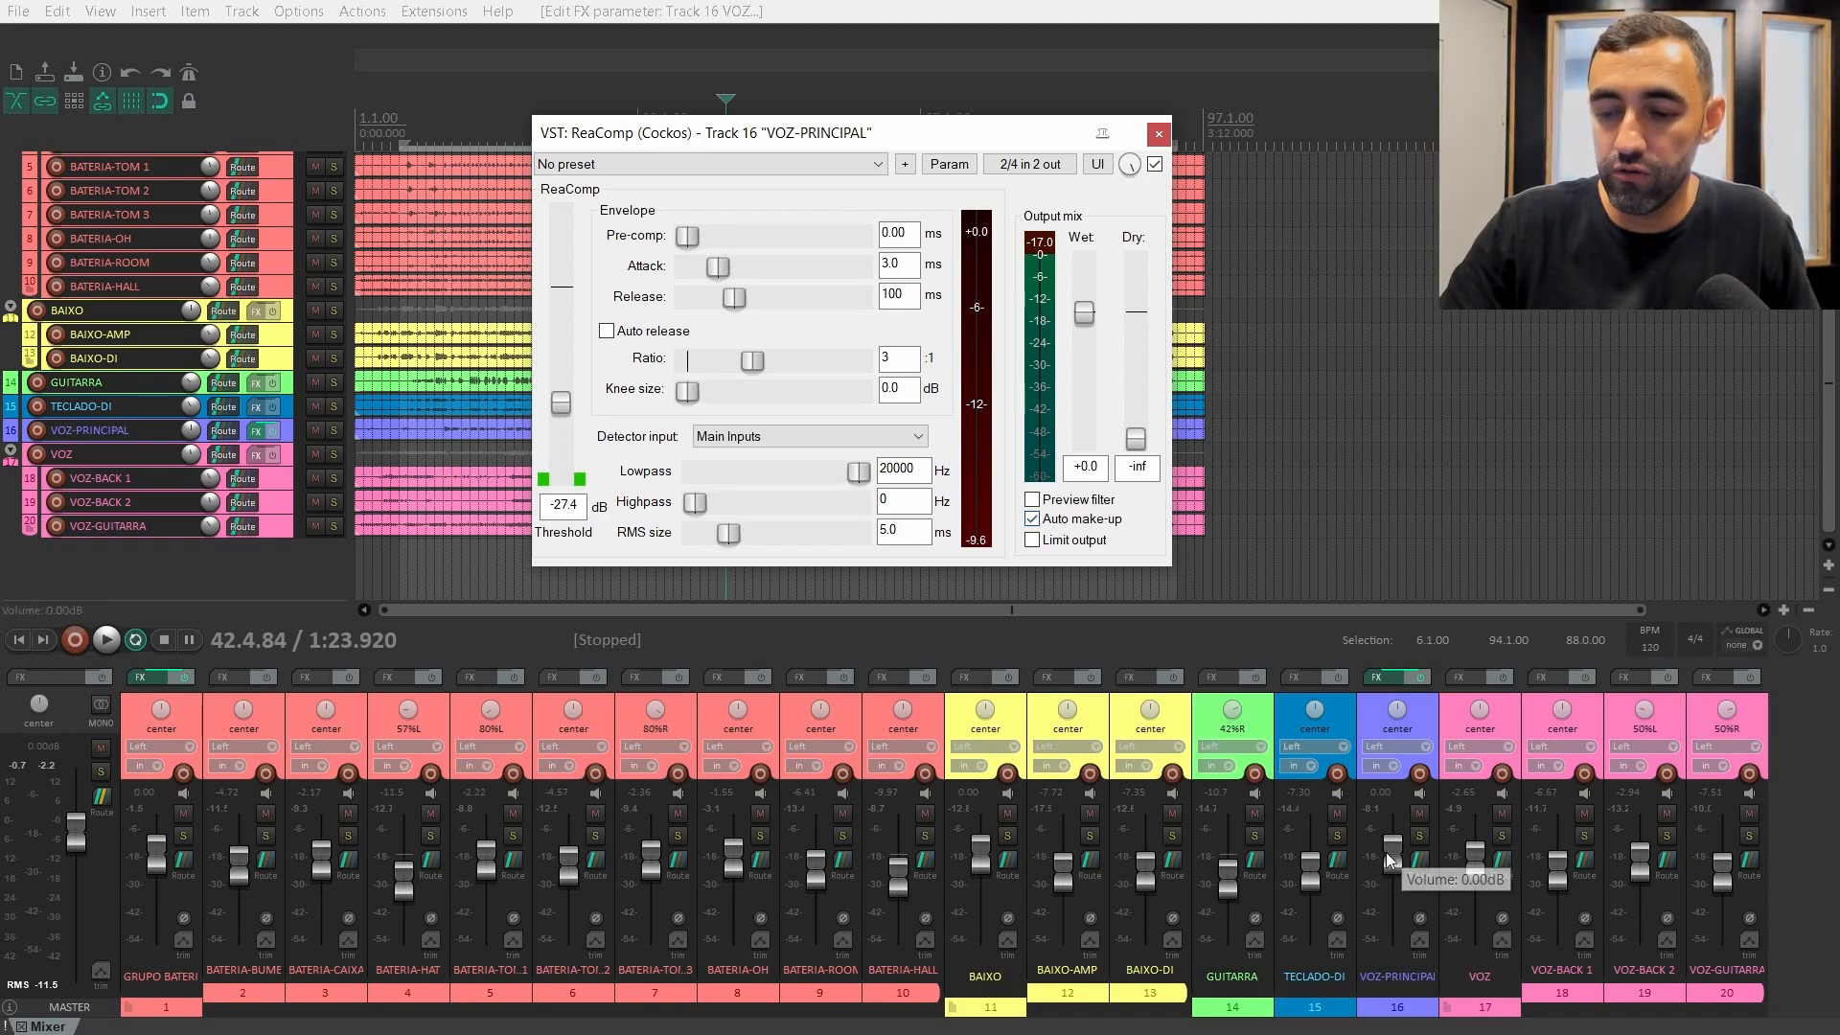
{"action": "key", "text": "space"}
{"action": "scroll", "coordinate": [1393, 852], "scroll_direction": "down", "scroll_amount": 1}
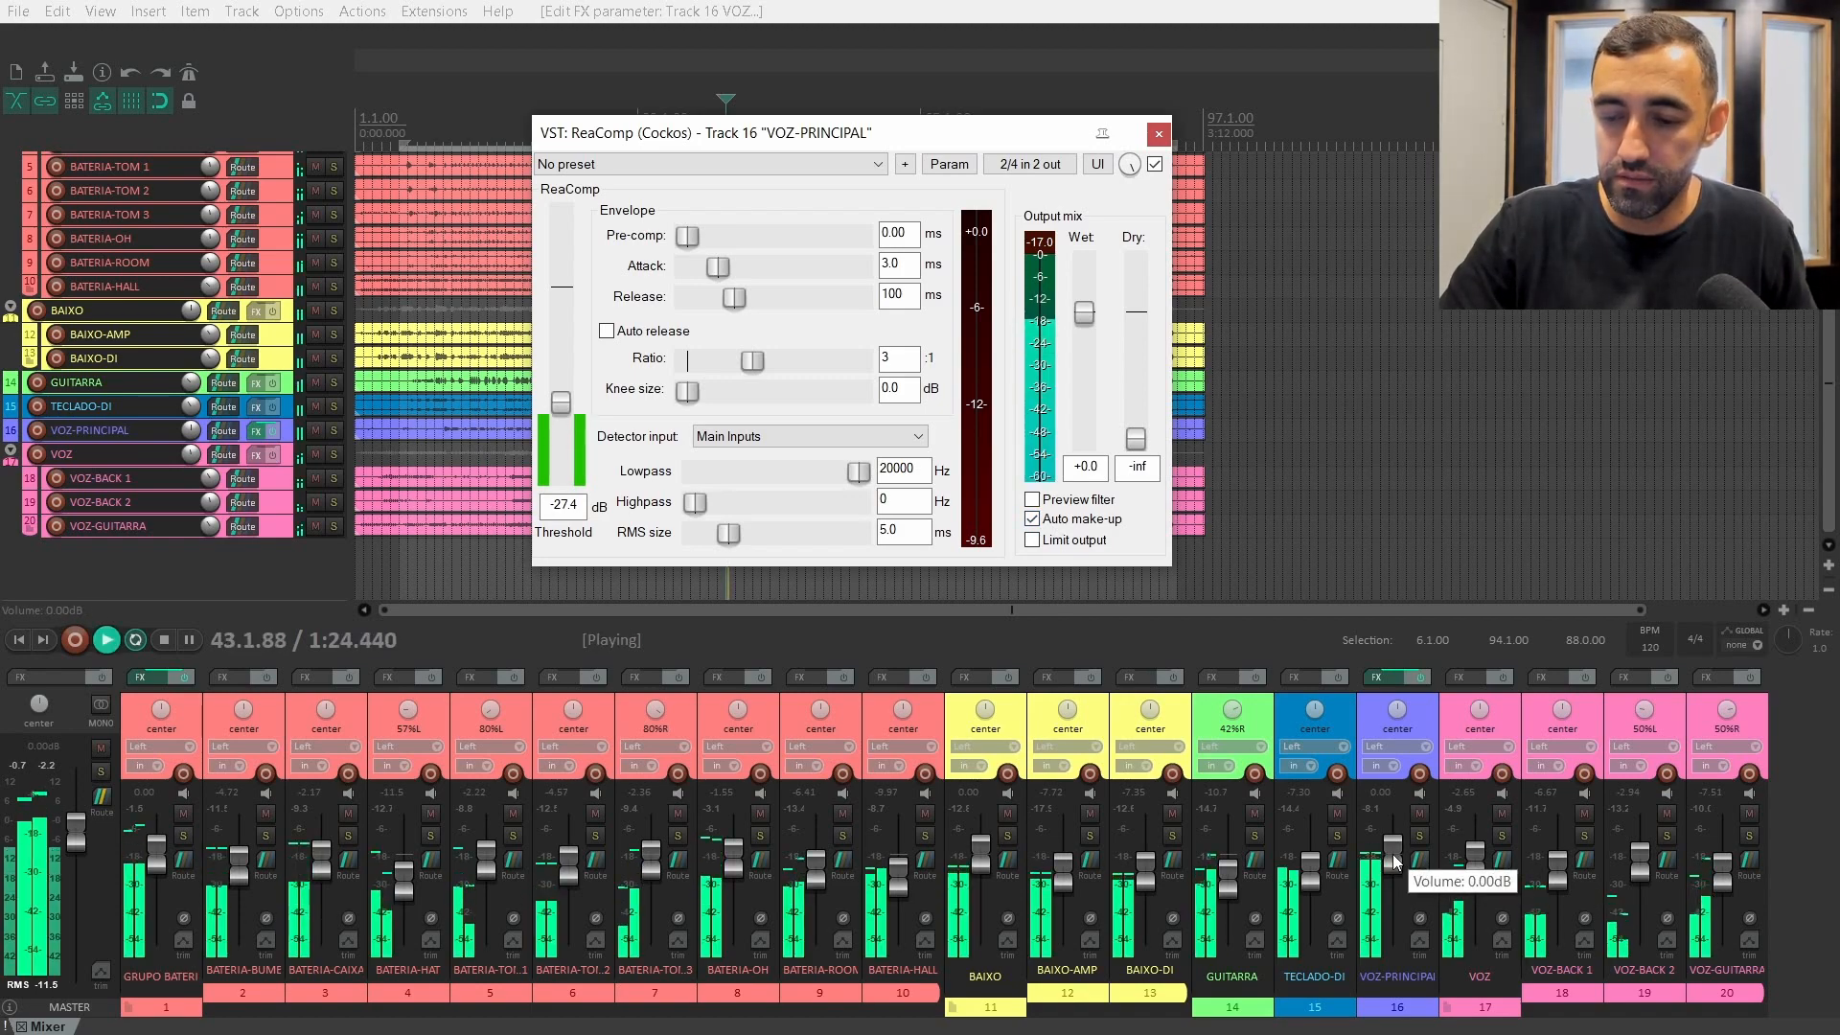
{"action": "scroll", "coordinate": [1393, 853], "scroll_direction": "down", "scroll_amount": 3}
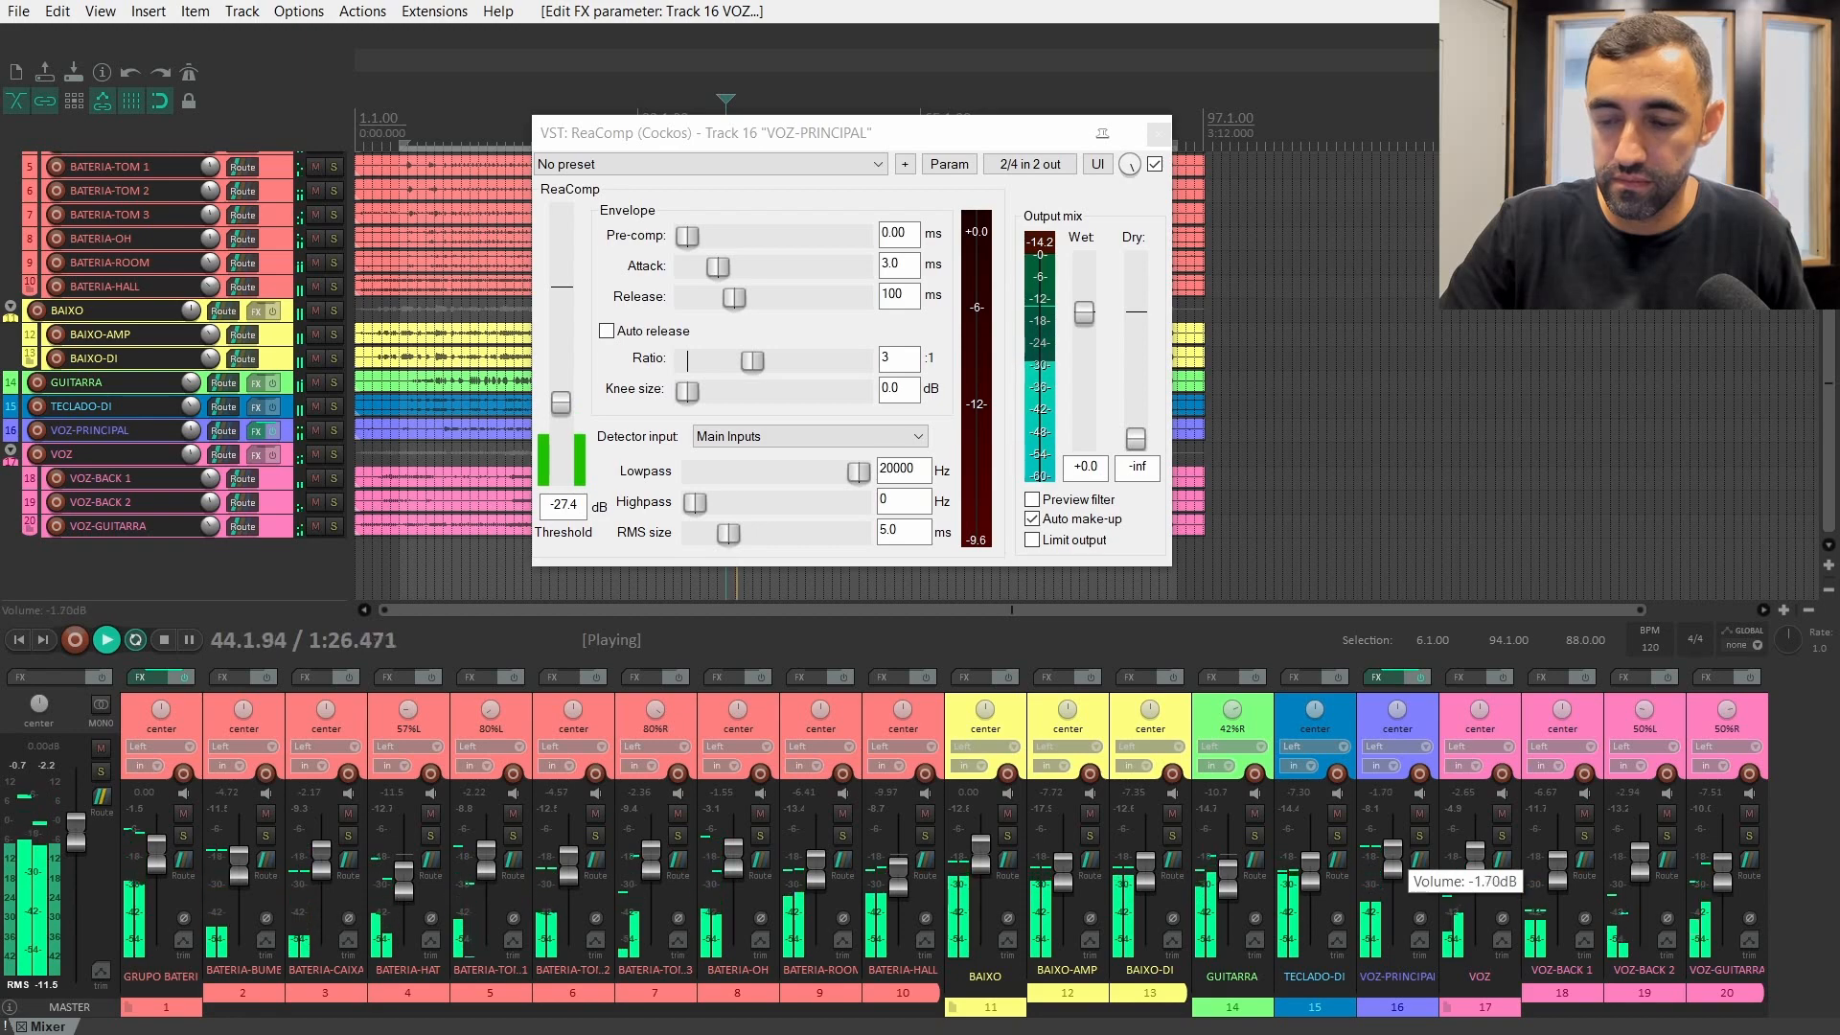
{"action": "scroll", "coordinate": [1393, 852], "scroll_direction": "down", "scroll_amount": 2}
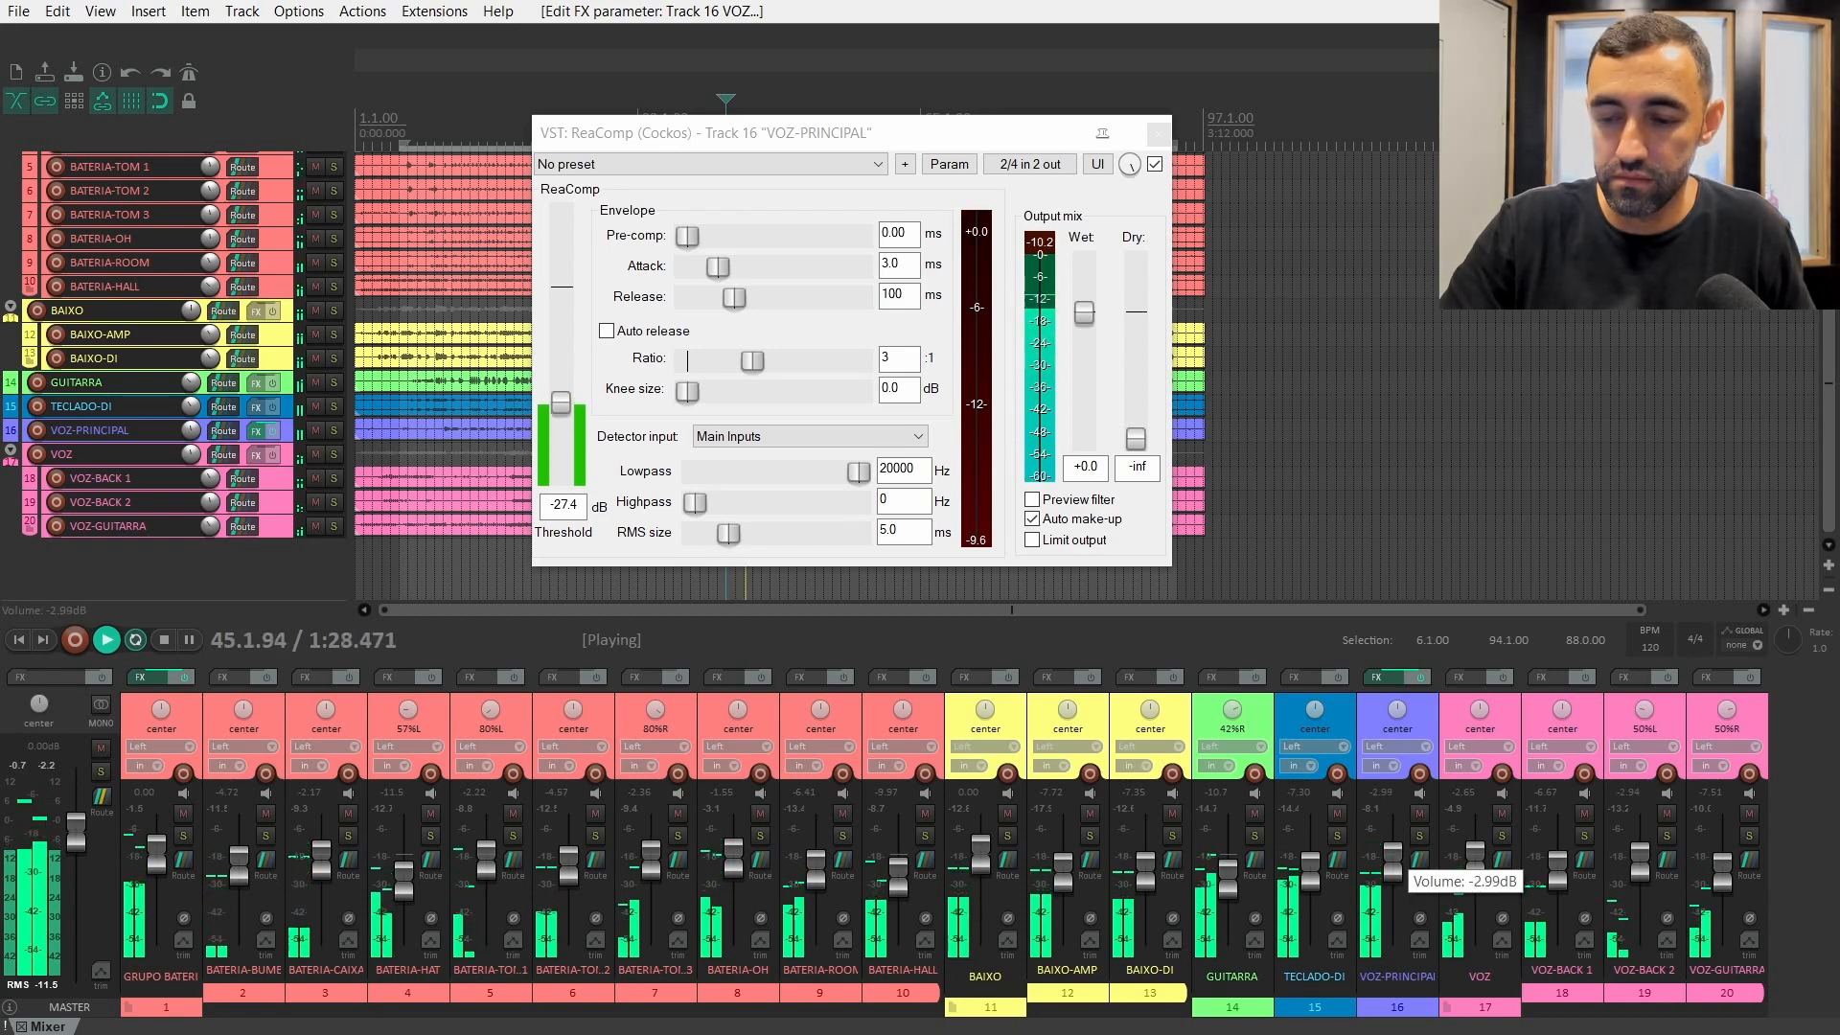
{"action": "scroll", "coordinate": [1391, 856], "scroll_direction": "down", "scroll_amount": 1}
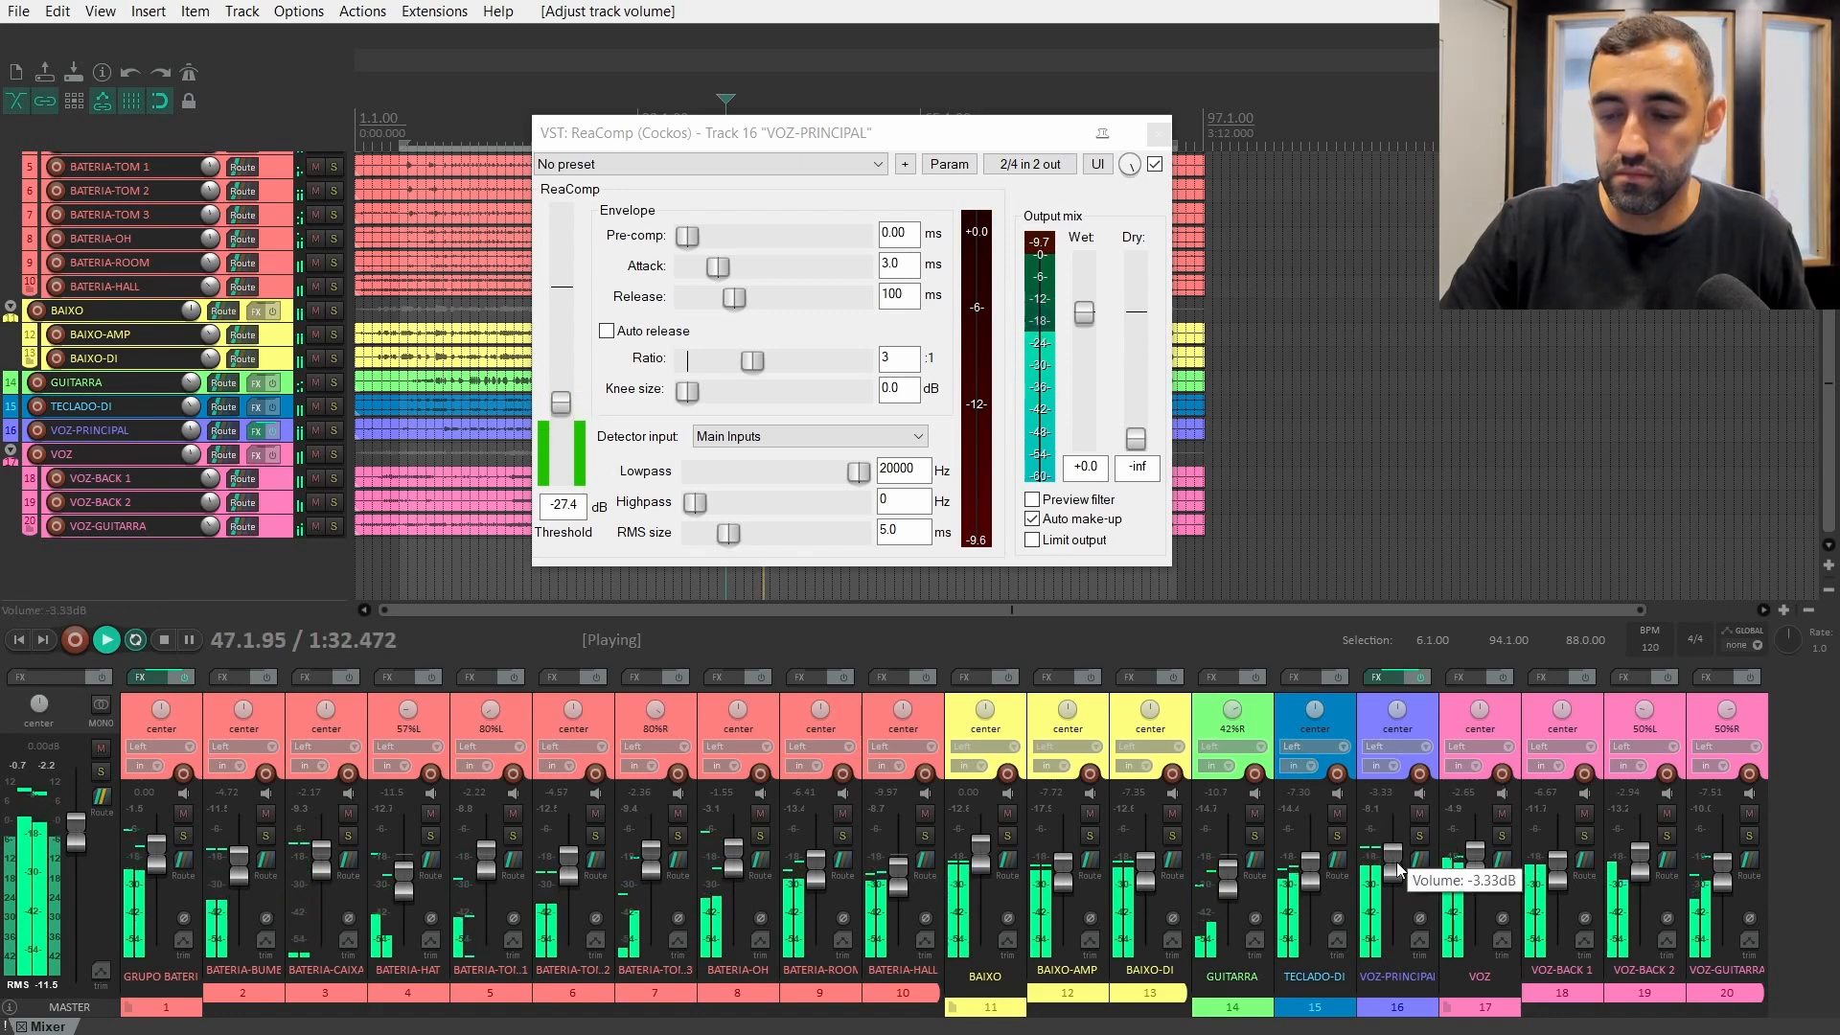
{"action": "scroll", "coordinate": [1391, 856], "scroll_direction": "down", "scroll_amount": 2}
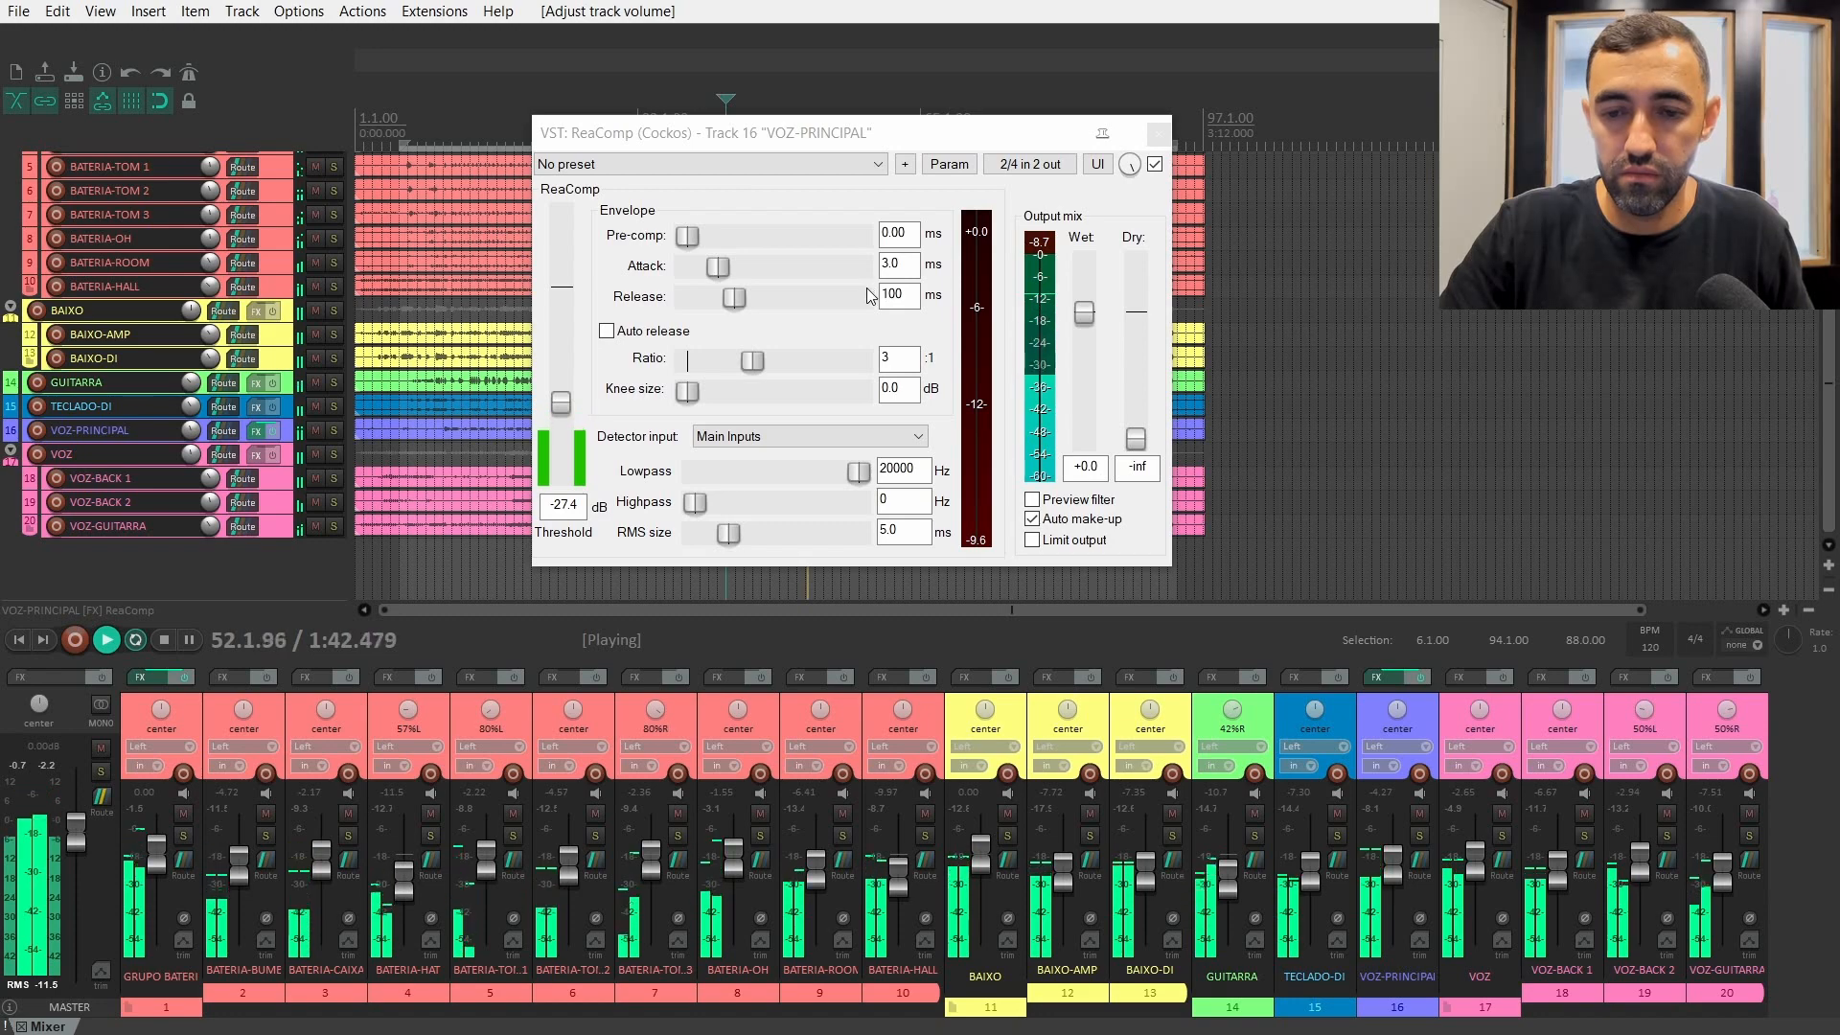
{"action": "key", "text": "ctrl+space"}
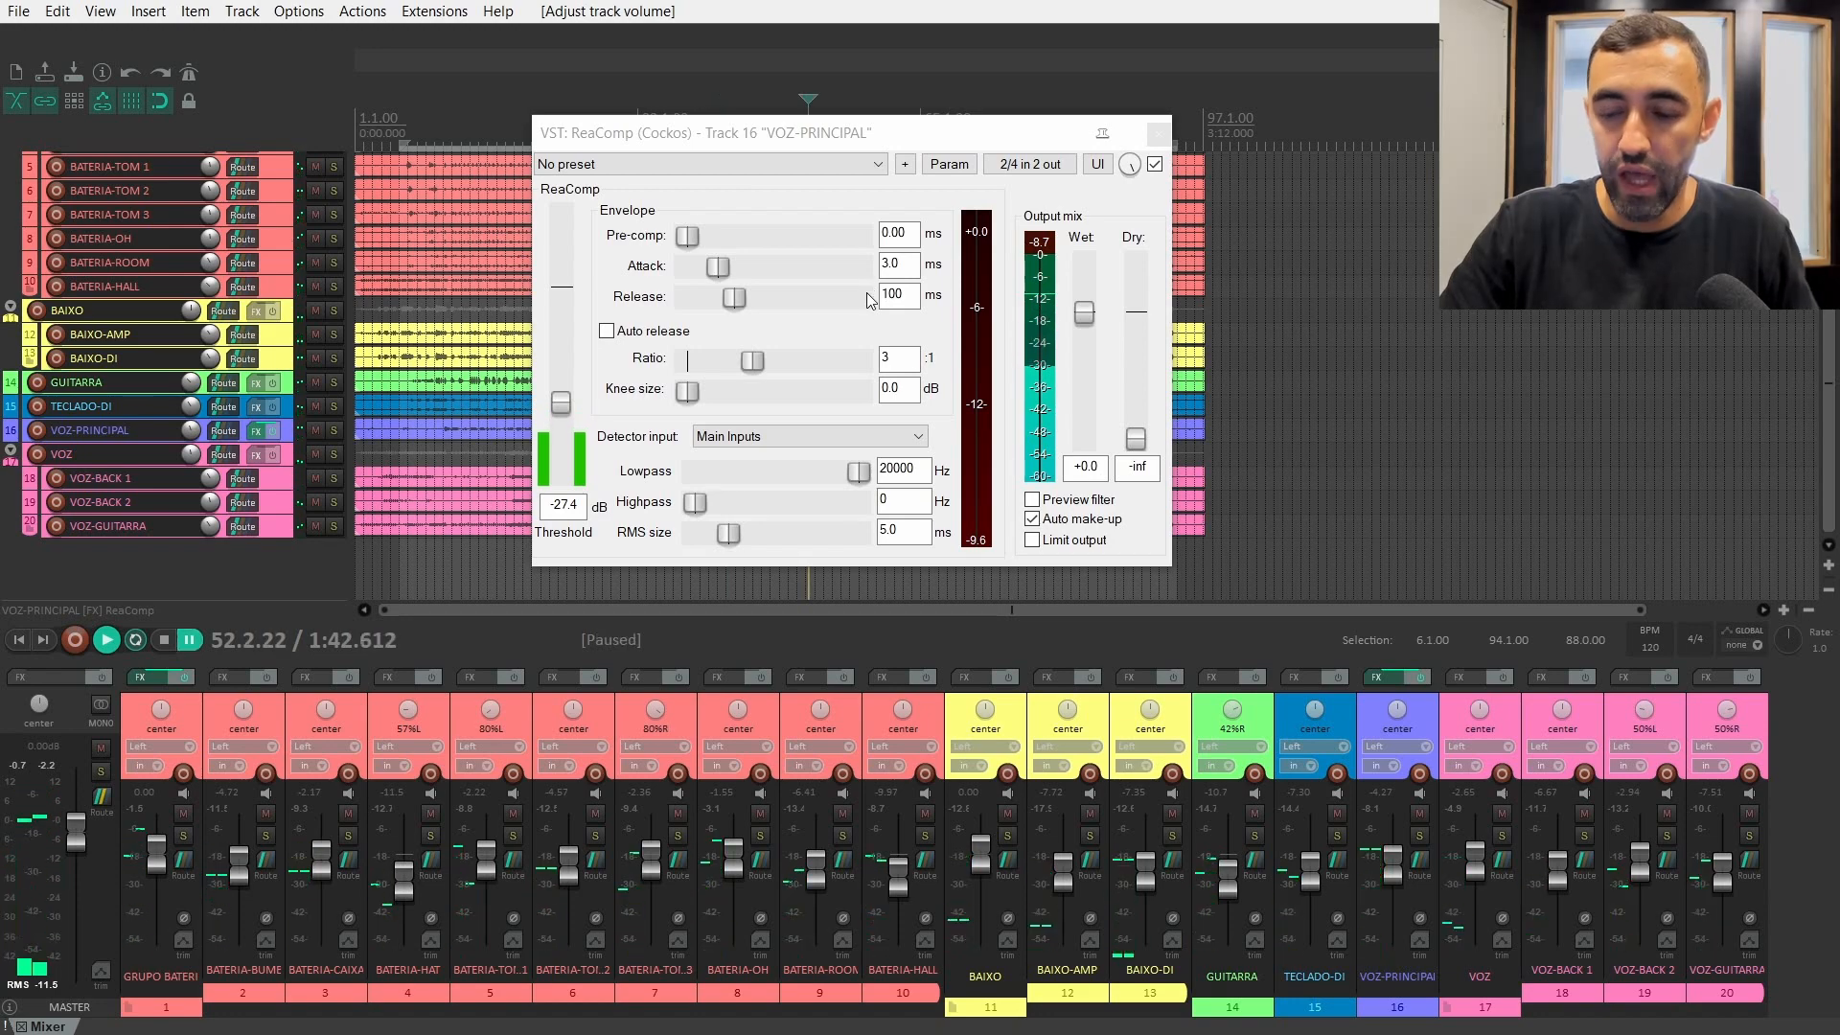
{"action": "left_click", "coordinate": [1160, 132]}
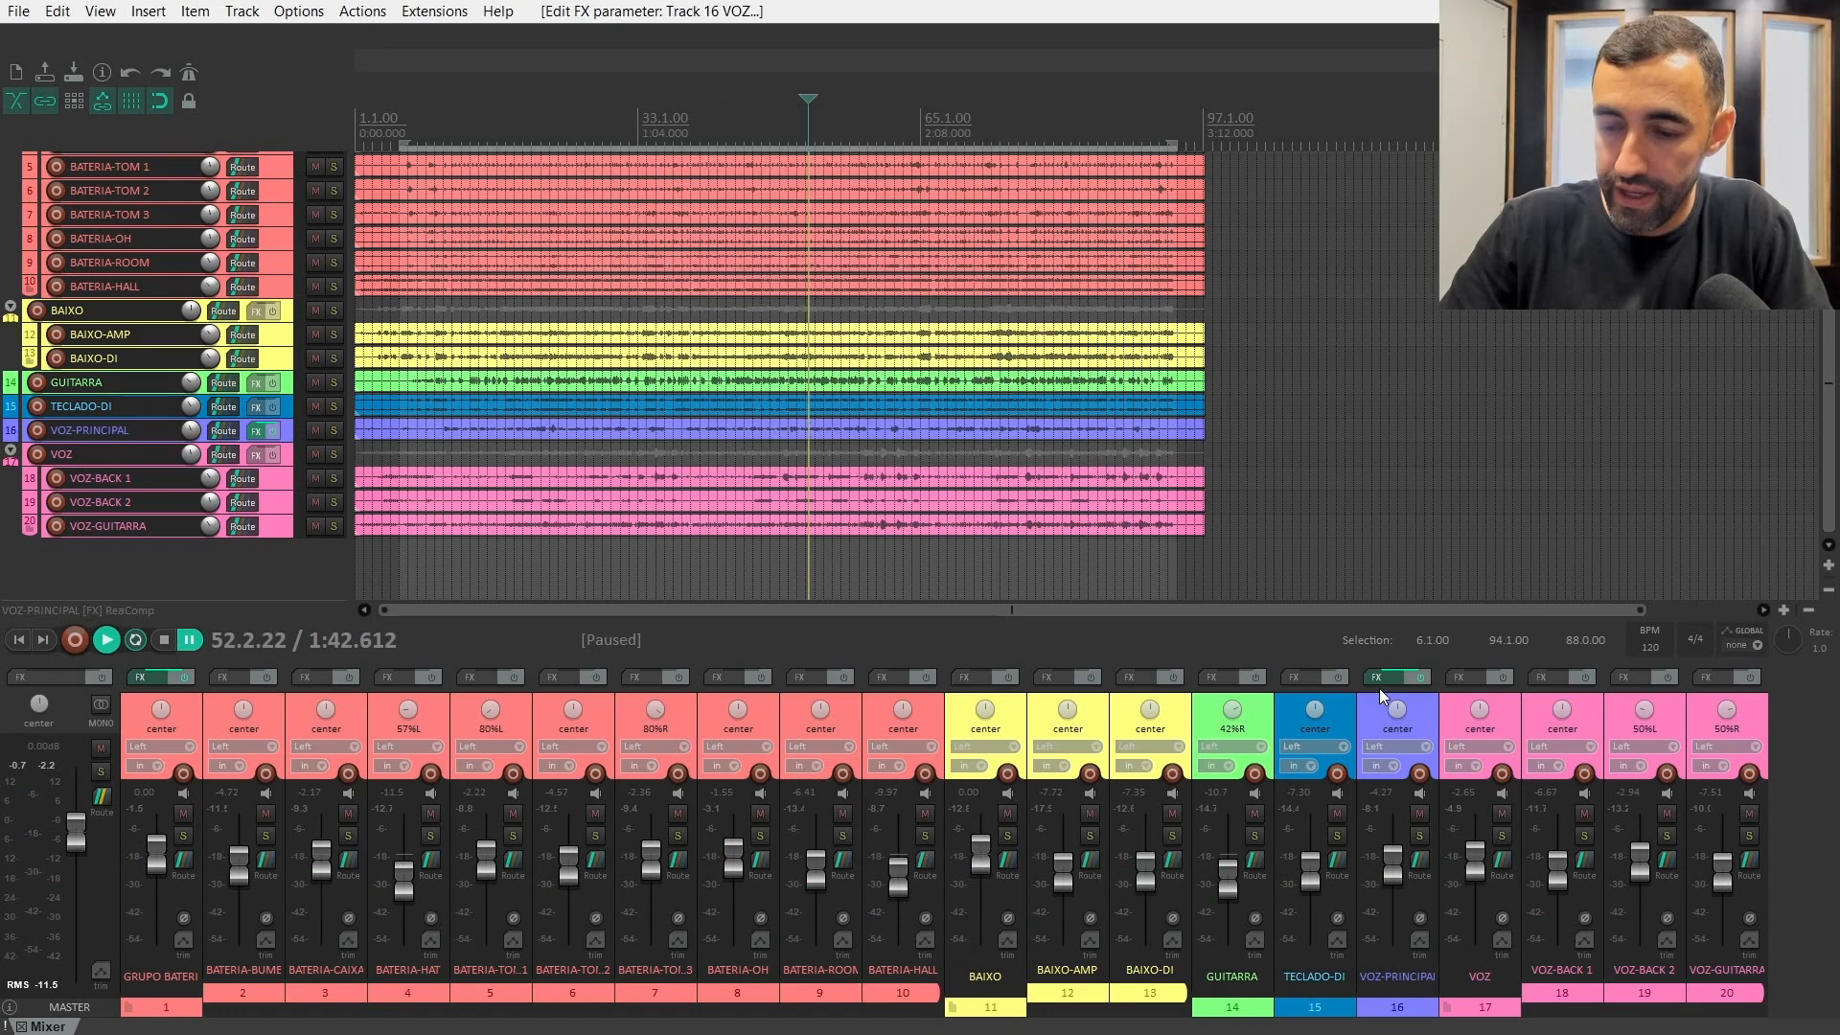
- Add the Cockos ReaEQ equalizer to VOZ-PRINCIPAL after the compressor, close the effects chain and move the EQ window over the arrangement
{"action": "left_click", "coordinate": [1377, 678]}
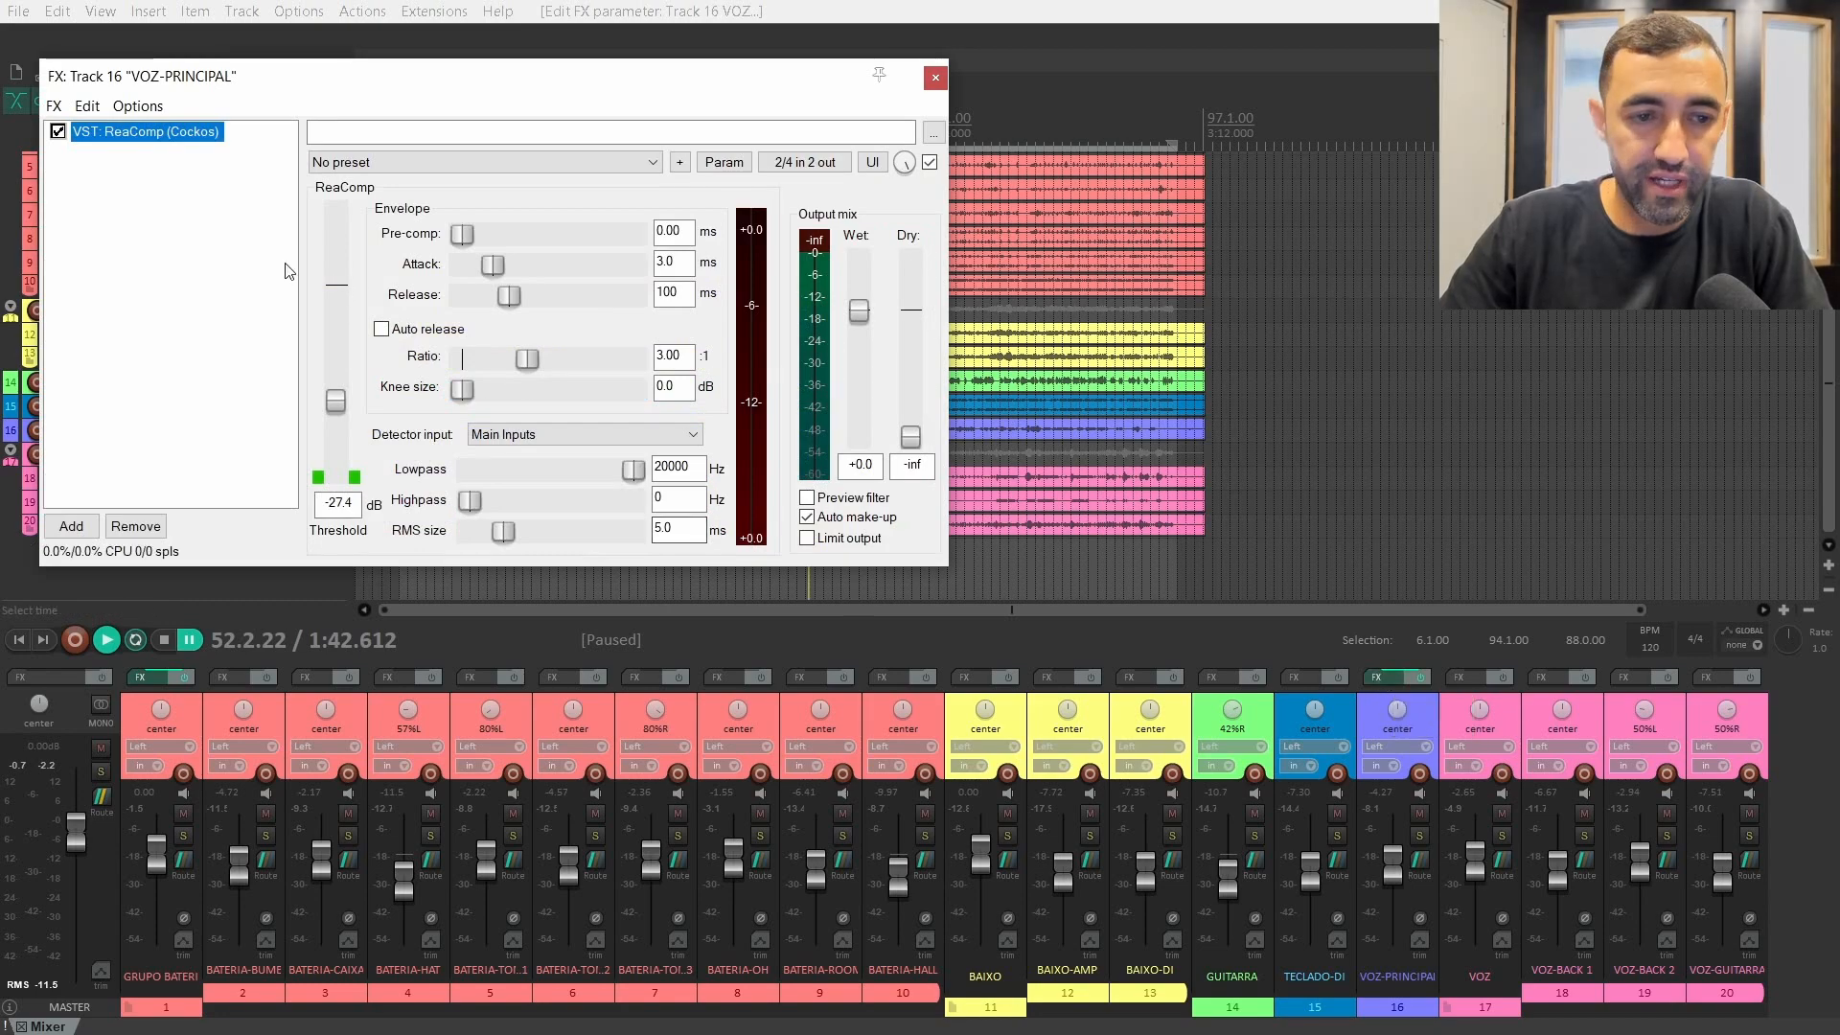
{"action": "left_click_drag", "start_coordinate": [451, 76], "coordinate": [611, 79]}
{"action": "left_click", "coordinate": [235, 528]}
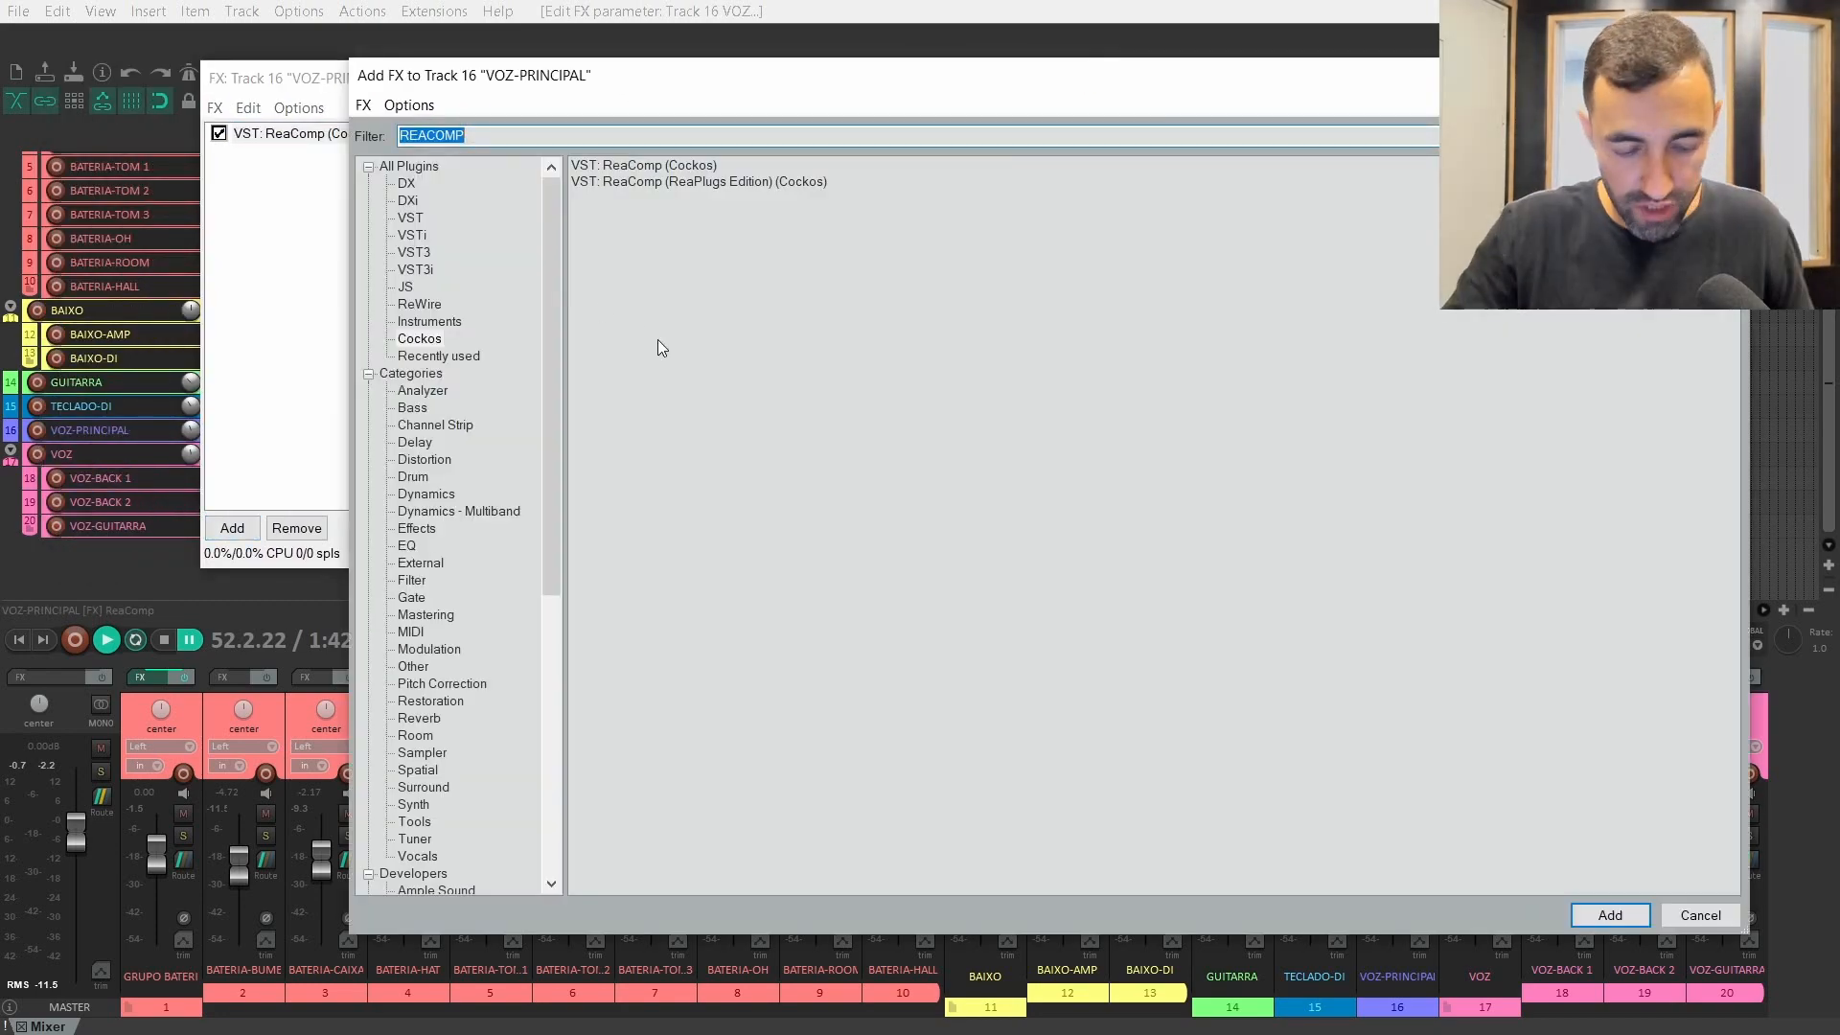
{"action": "type", "text": "REAE"}
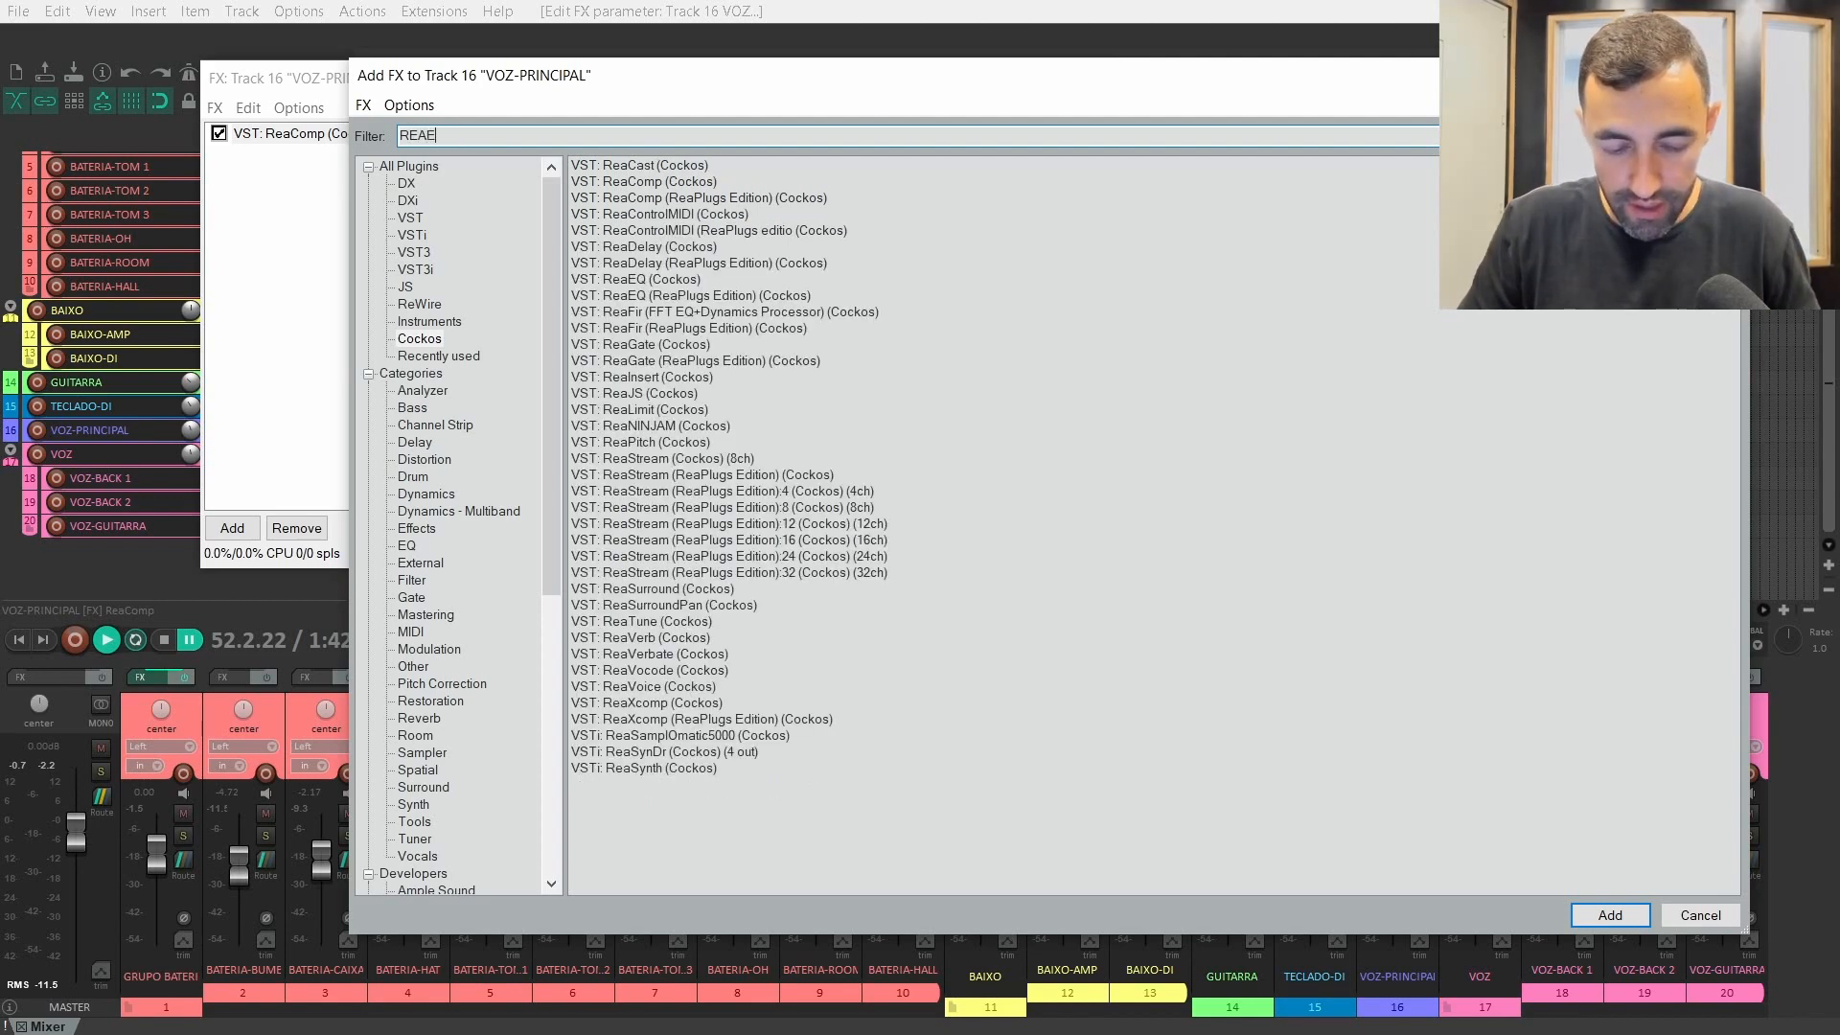
{"action": "double_click", "coordinate": [662, 168]}
{"action": "left_click", "coordinate": [1097, 89]}
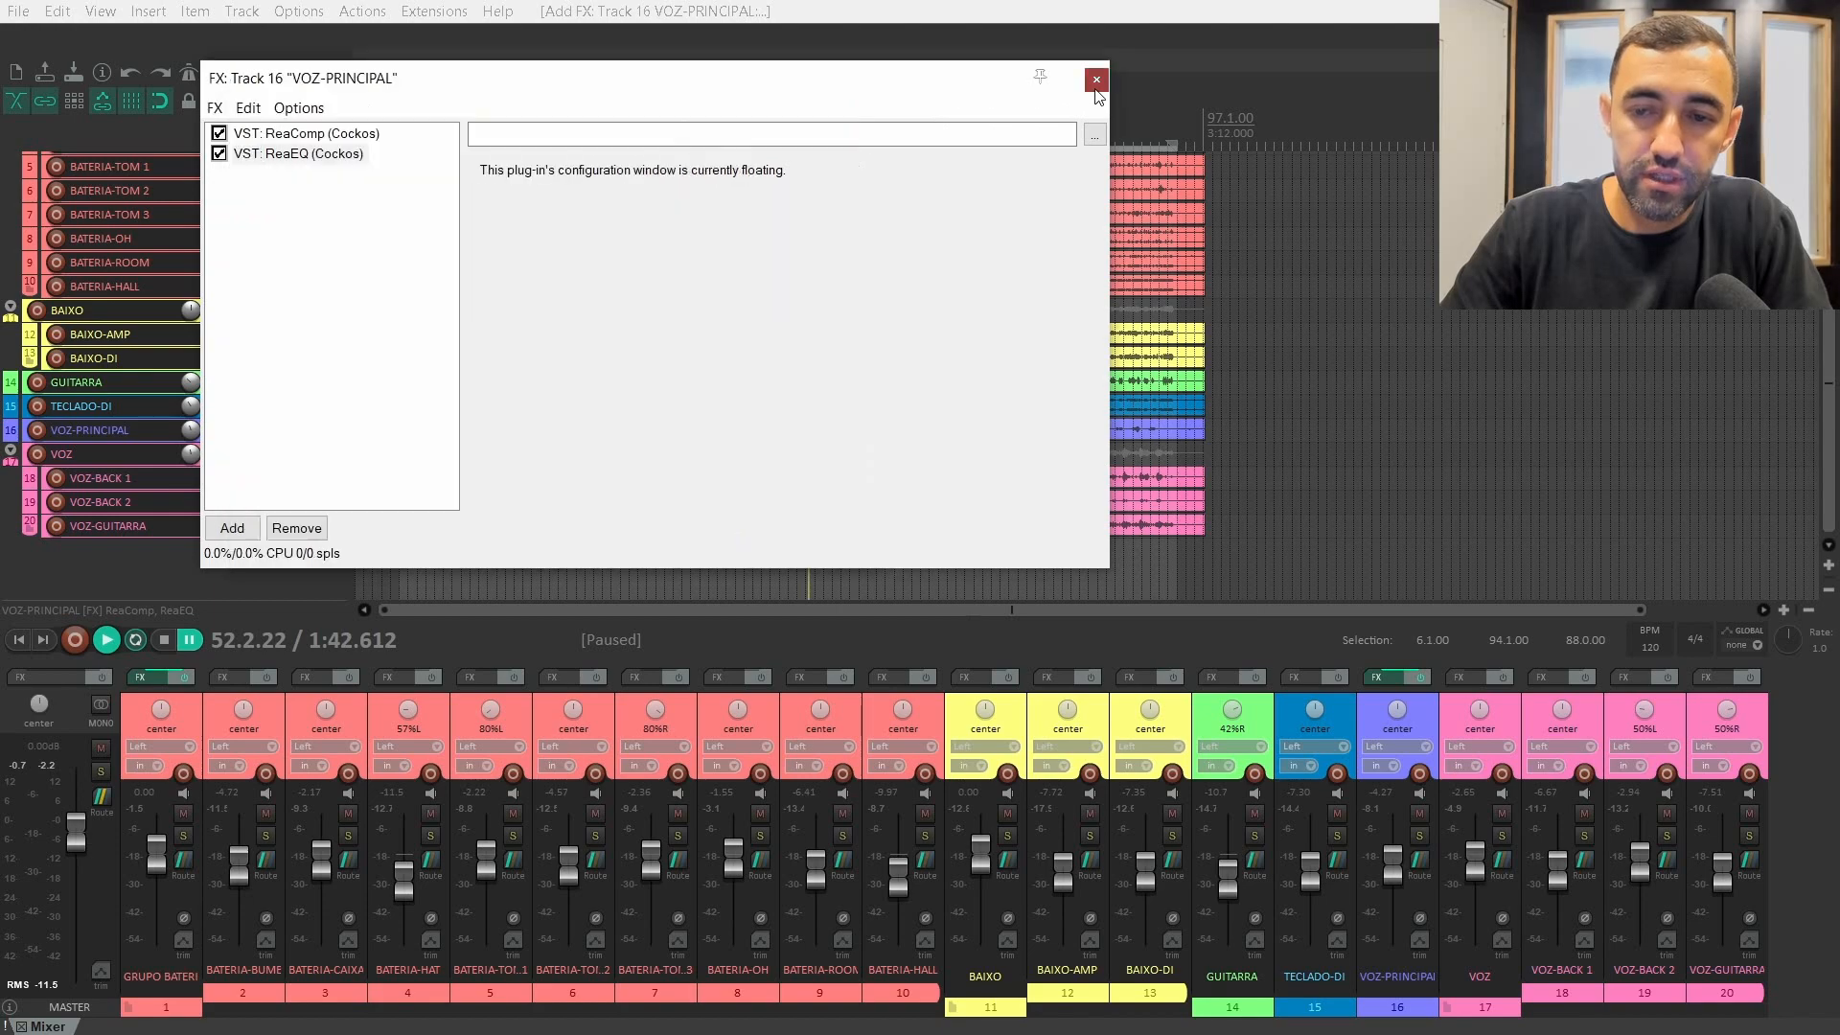
{"action": "left_click", "coordinate": [1097, 82]}
{"action": "left_click_drag", "start_coordinate": [719, 113], "coordinate": [1194, 122]}
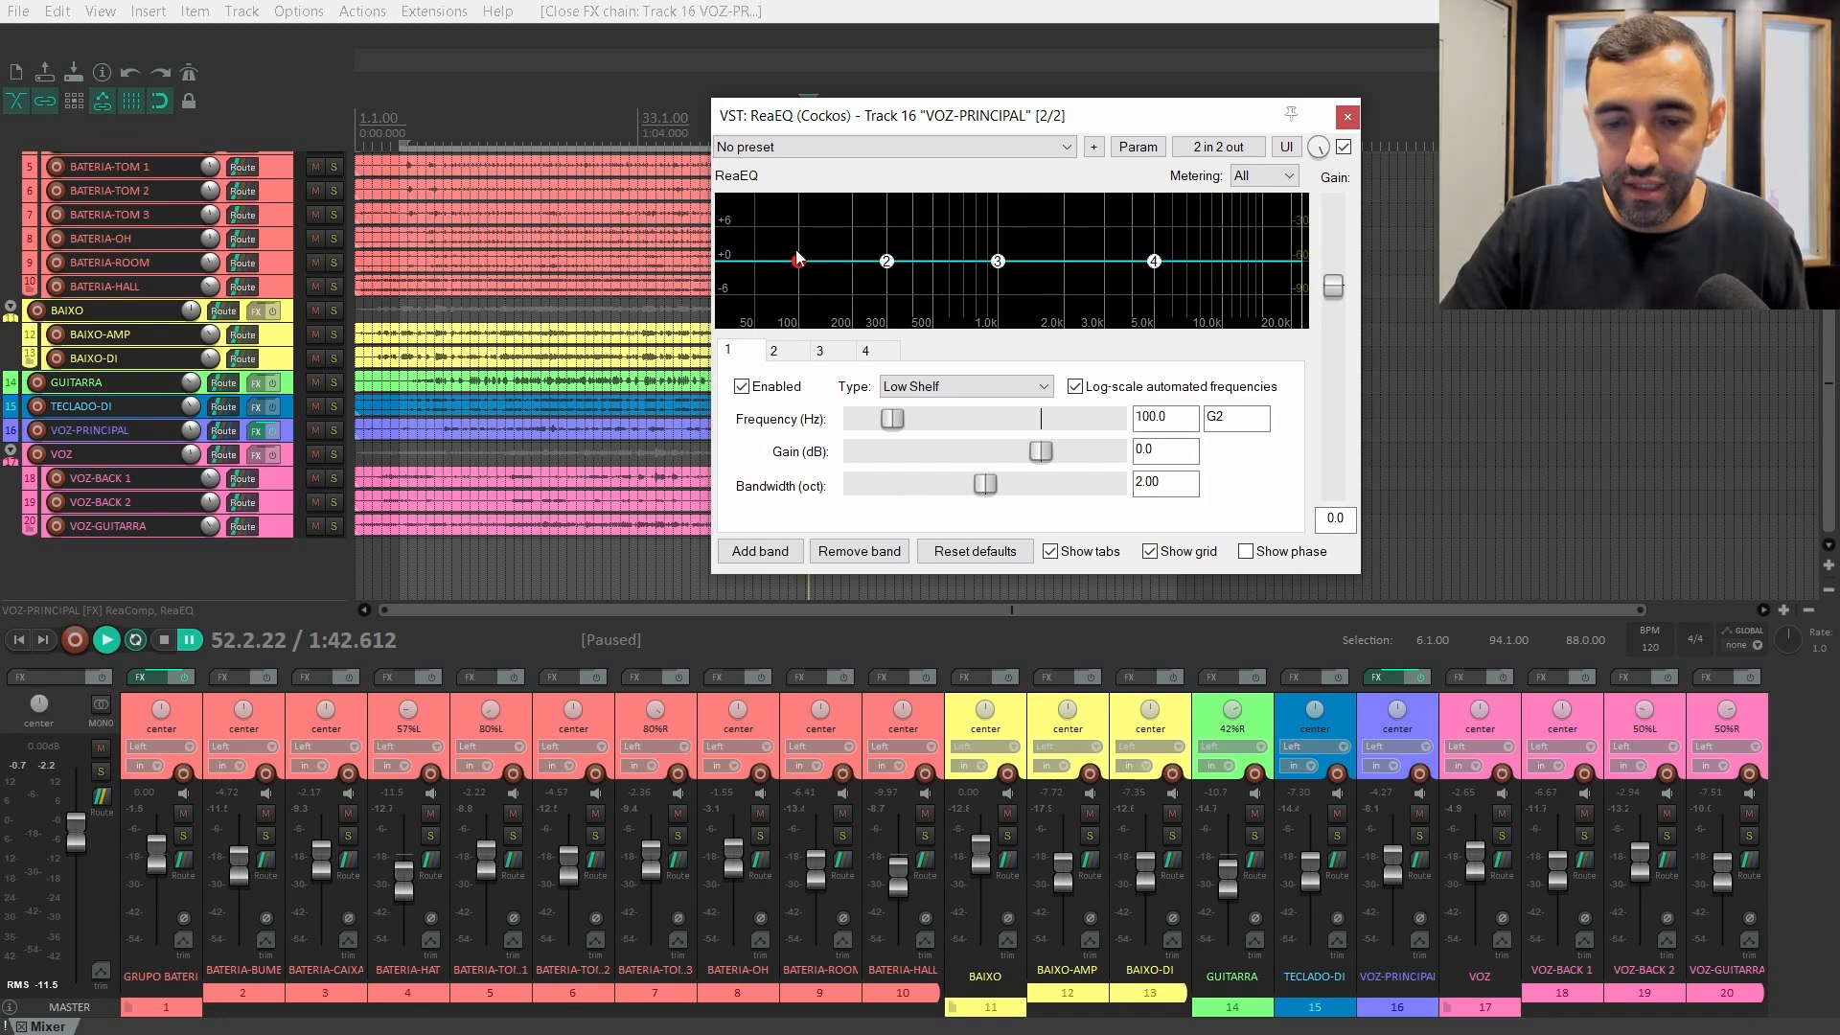
- Play the mix with the EQ spectrum in view and lower the VOZ-PRINCIPAL volume to about -5.2 dB
{"action": "mouse_move", "coordinate": [802, 273]}
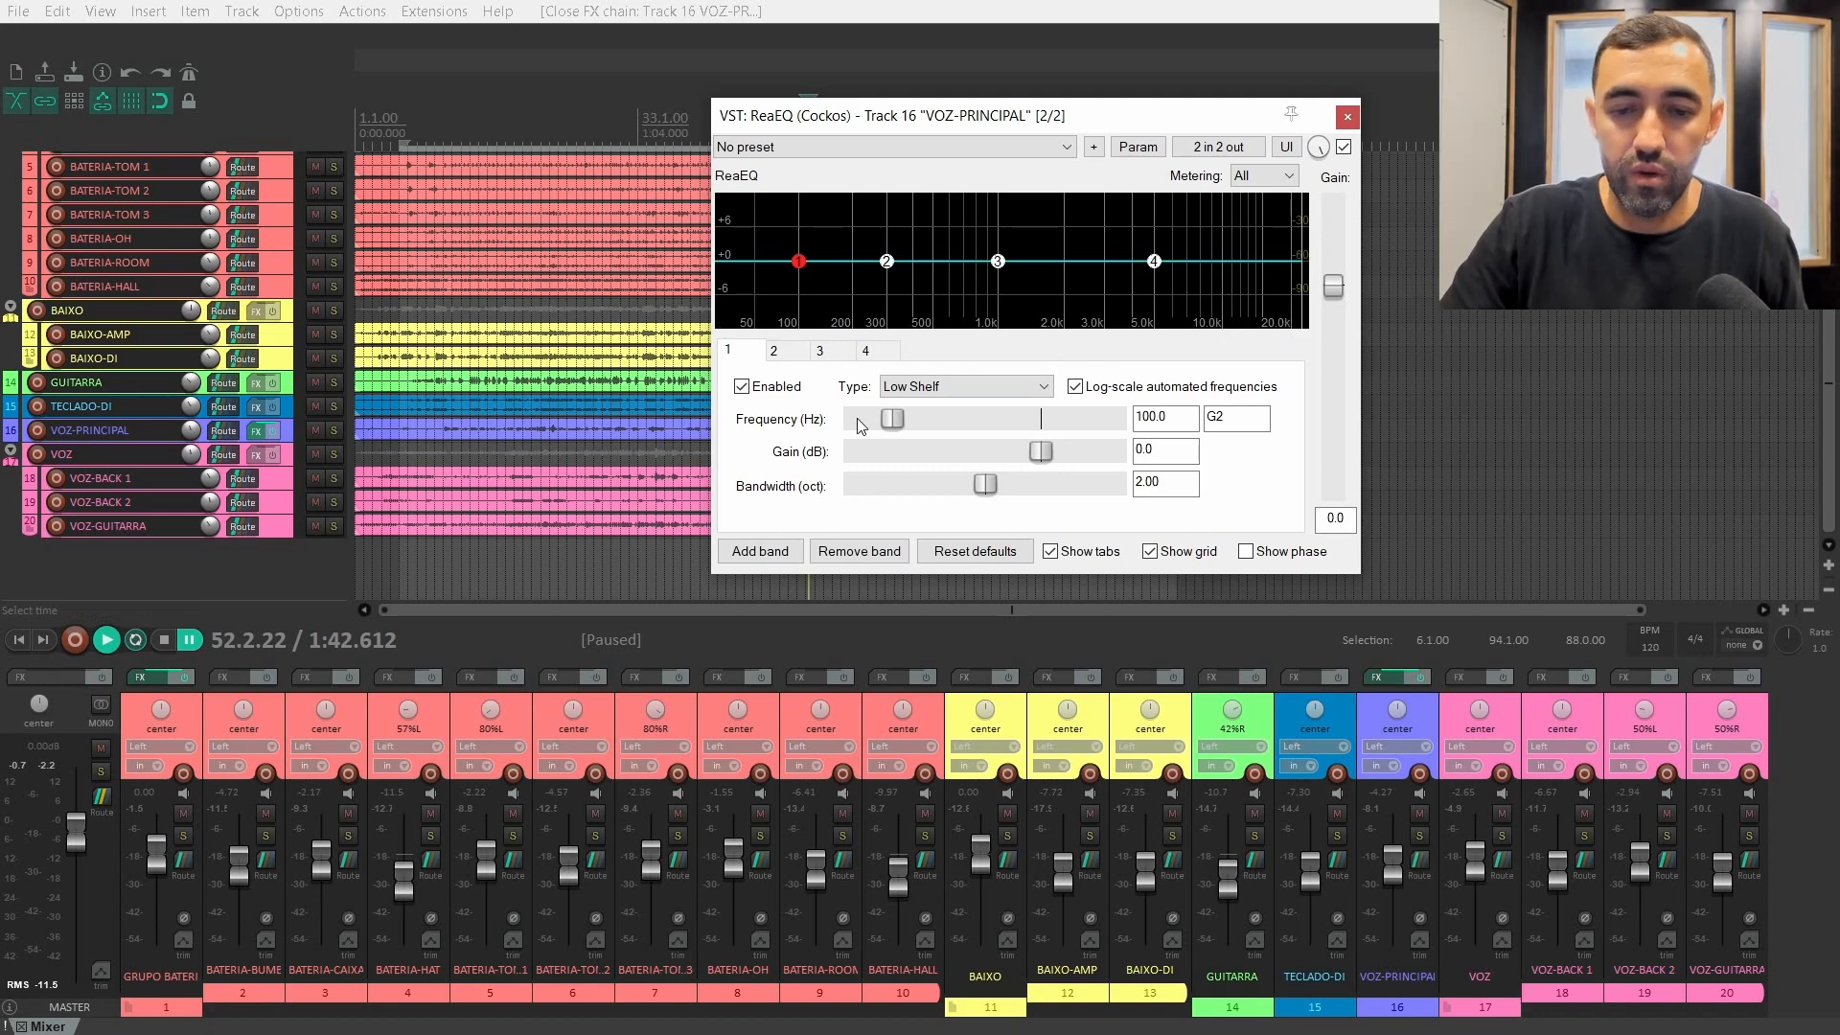
{"action": "key", "text": "space"}
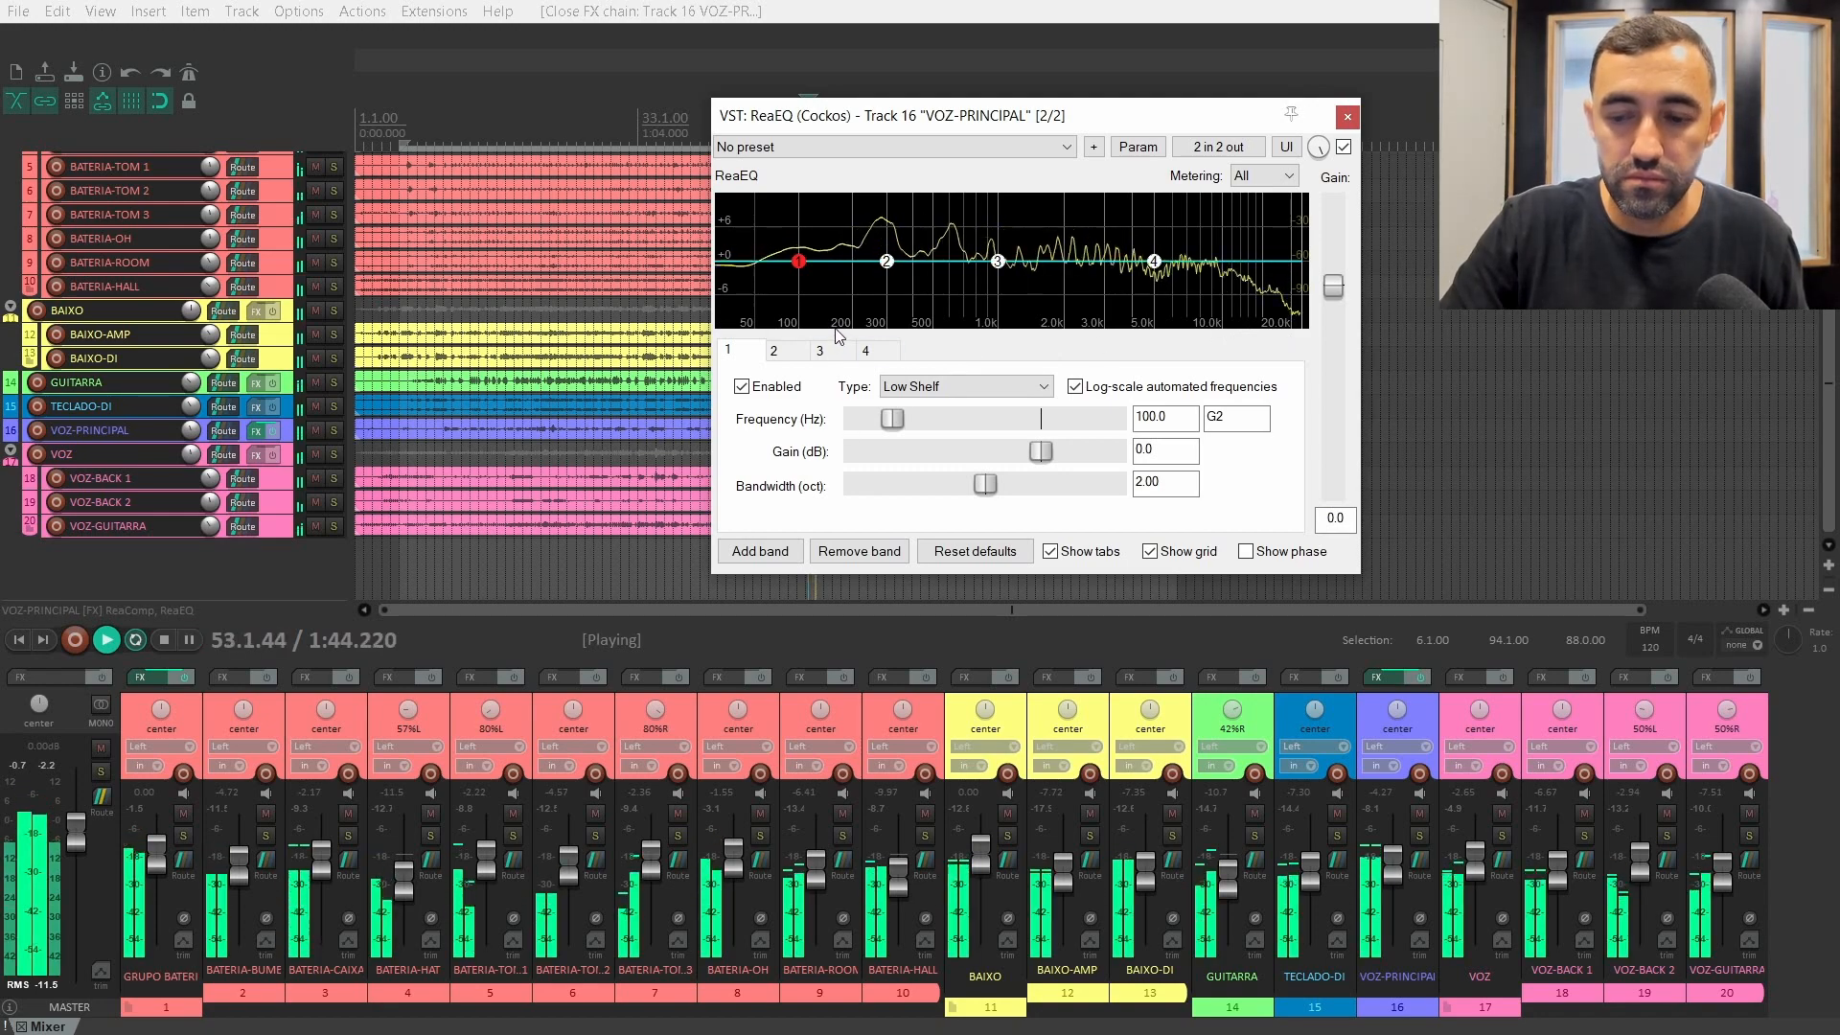
{"action": "left_click_drag", "start_coordinate": [1393, 866], "coordinate": [1393, 875]}
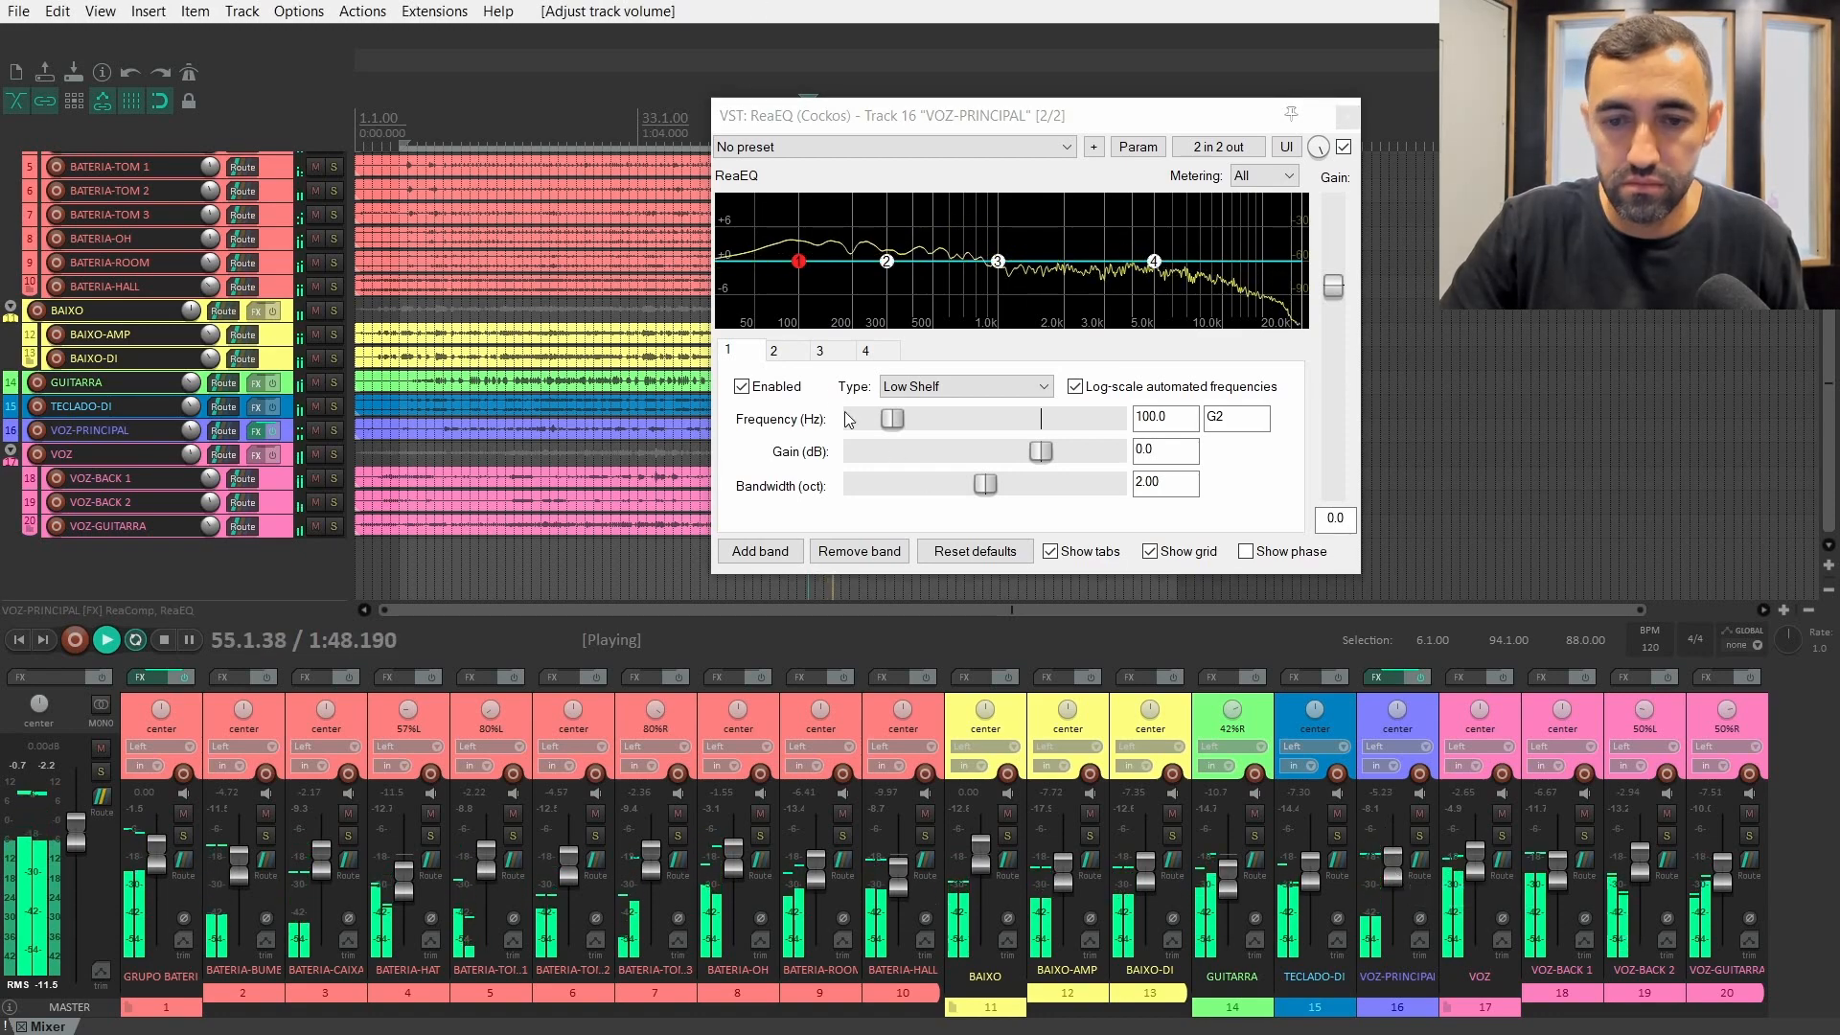
{"action": "key", "text": "space"}
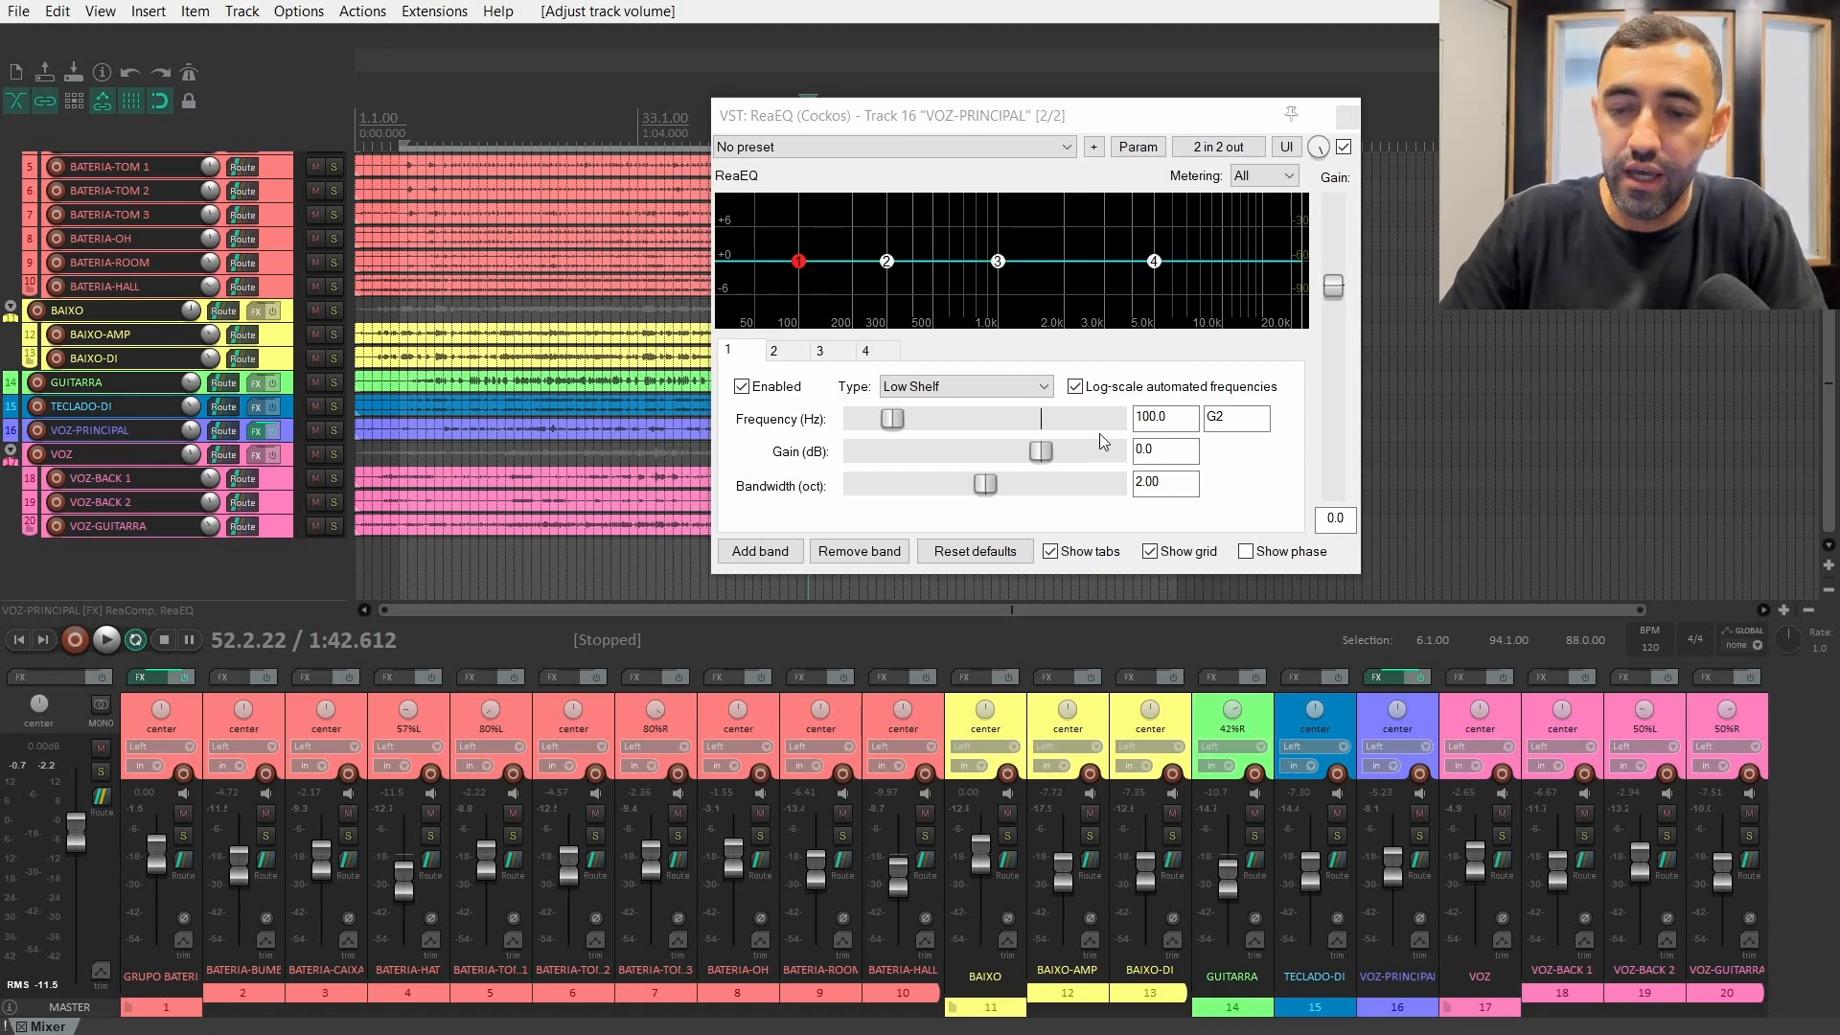
- Look through the four bands of the lead vocal EQ and set band 1 to the High Pass filter type
{"action": "left_click", "coordinate": [908, 388]}
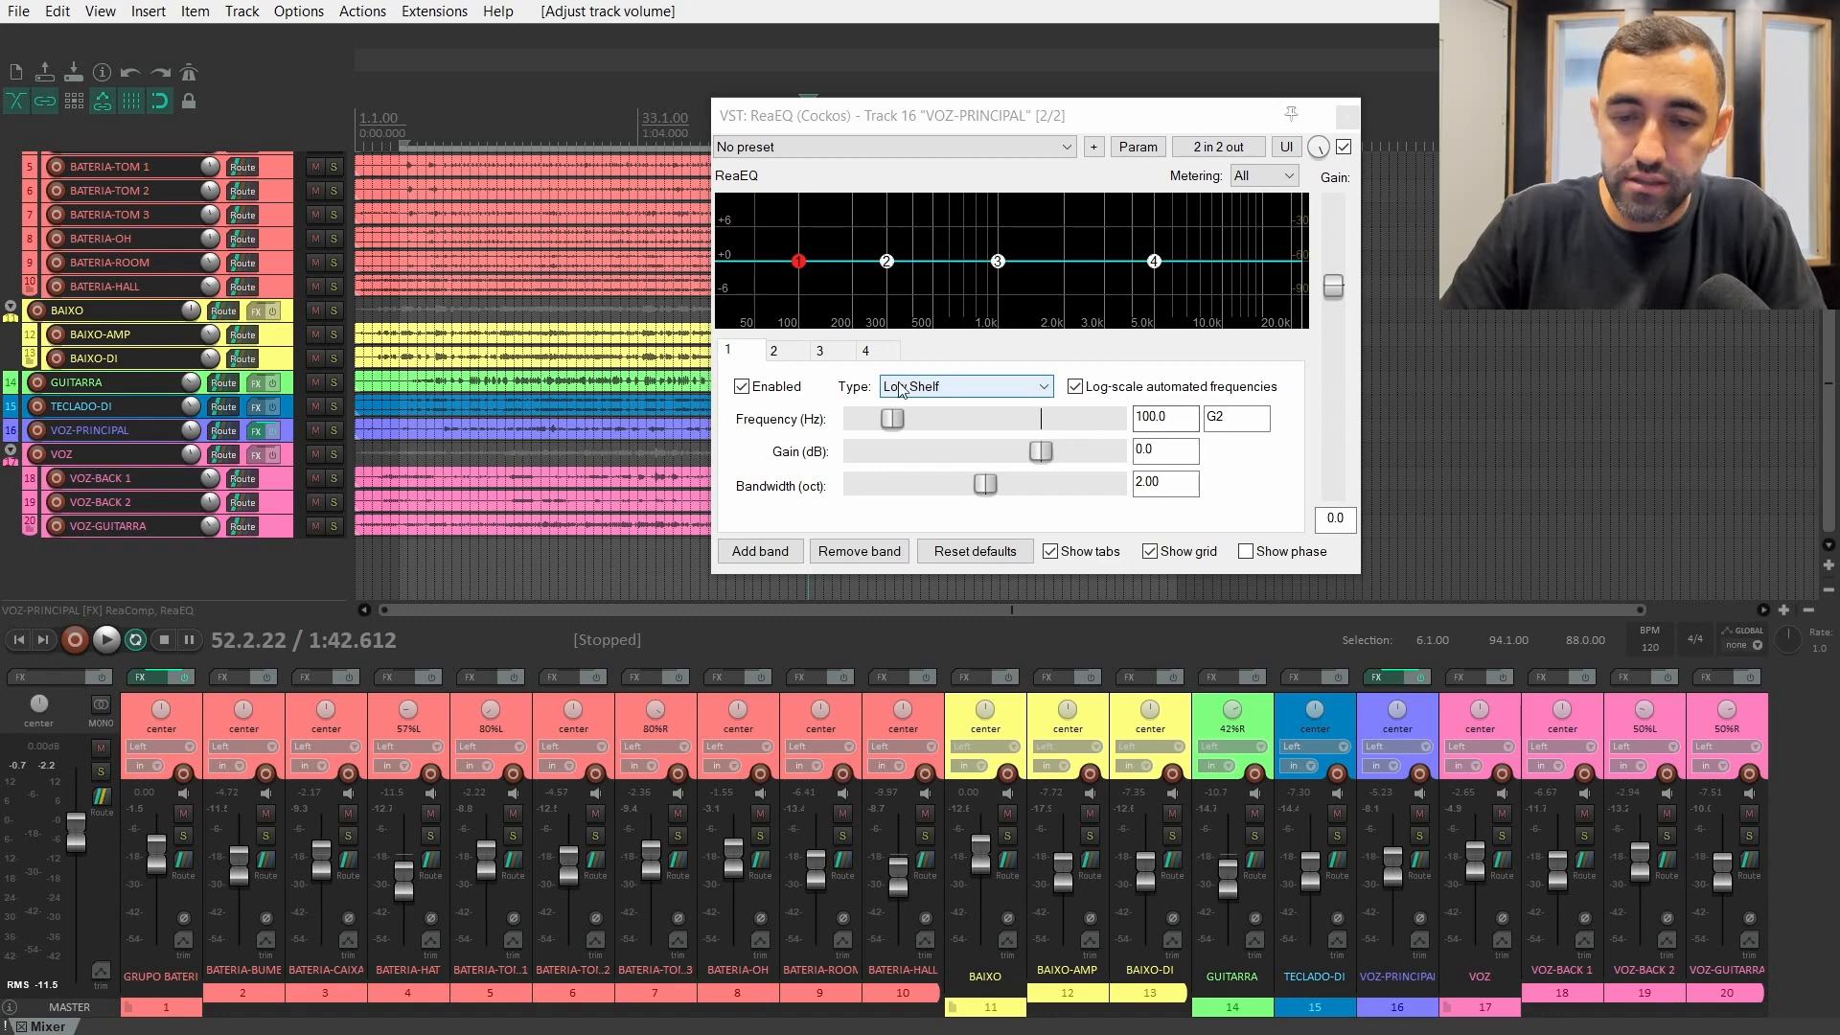
{"action": "left_click", "coordinate": [756, 355]}
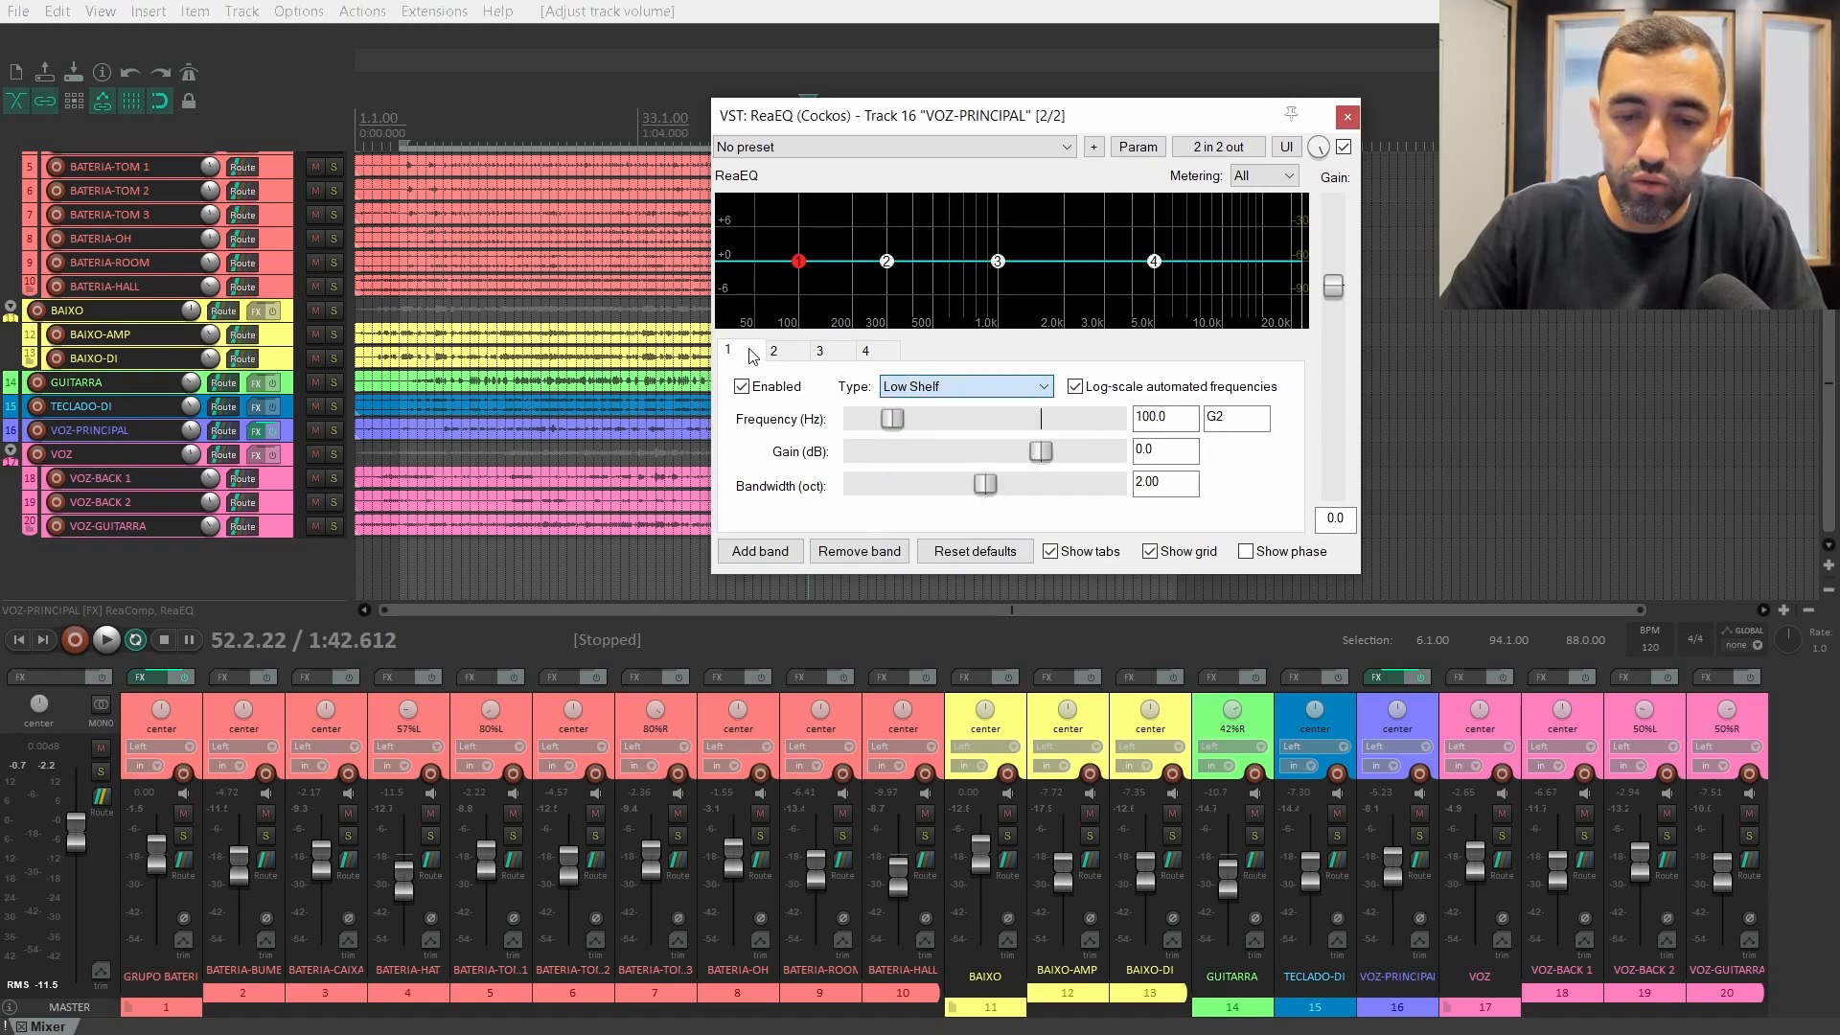
{"action": "left_click", "coordinate": [776, 352]}
{"action": "left_click", "coordinate": [829, 352]}
{"action": "left_click", "coordinate": [882, 356]}
{"action": "left_click", "coordinate": [749, 354]}
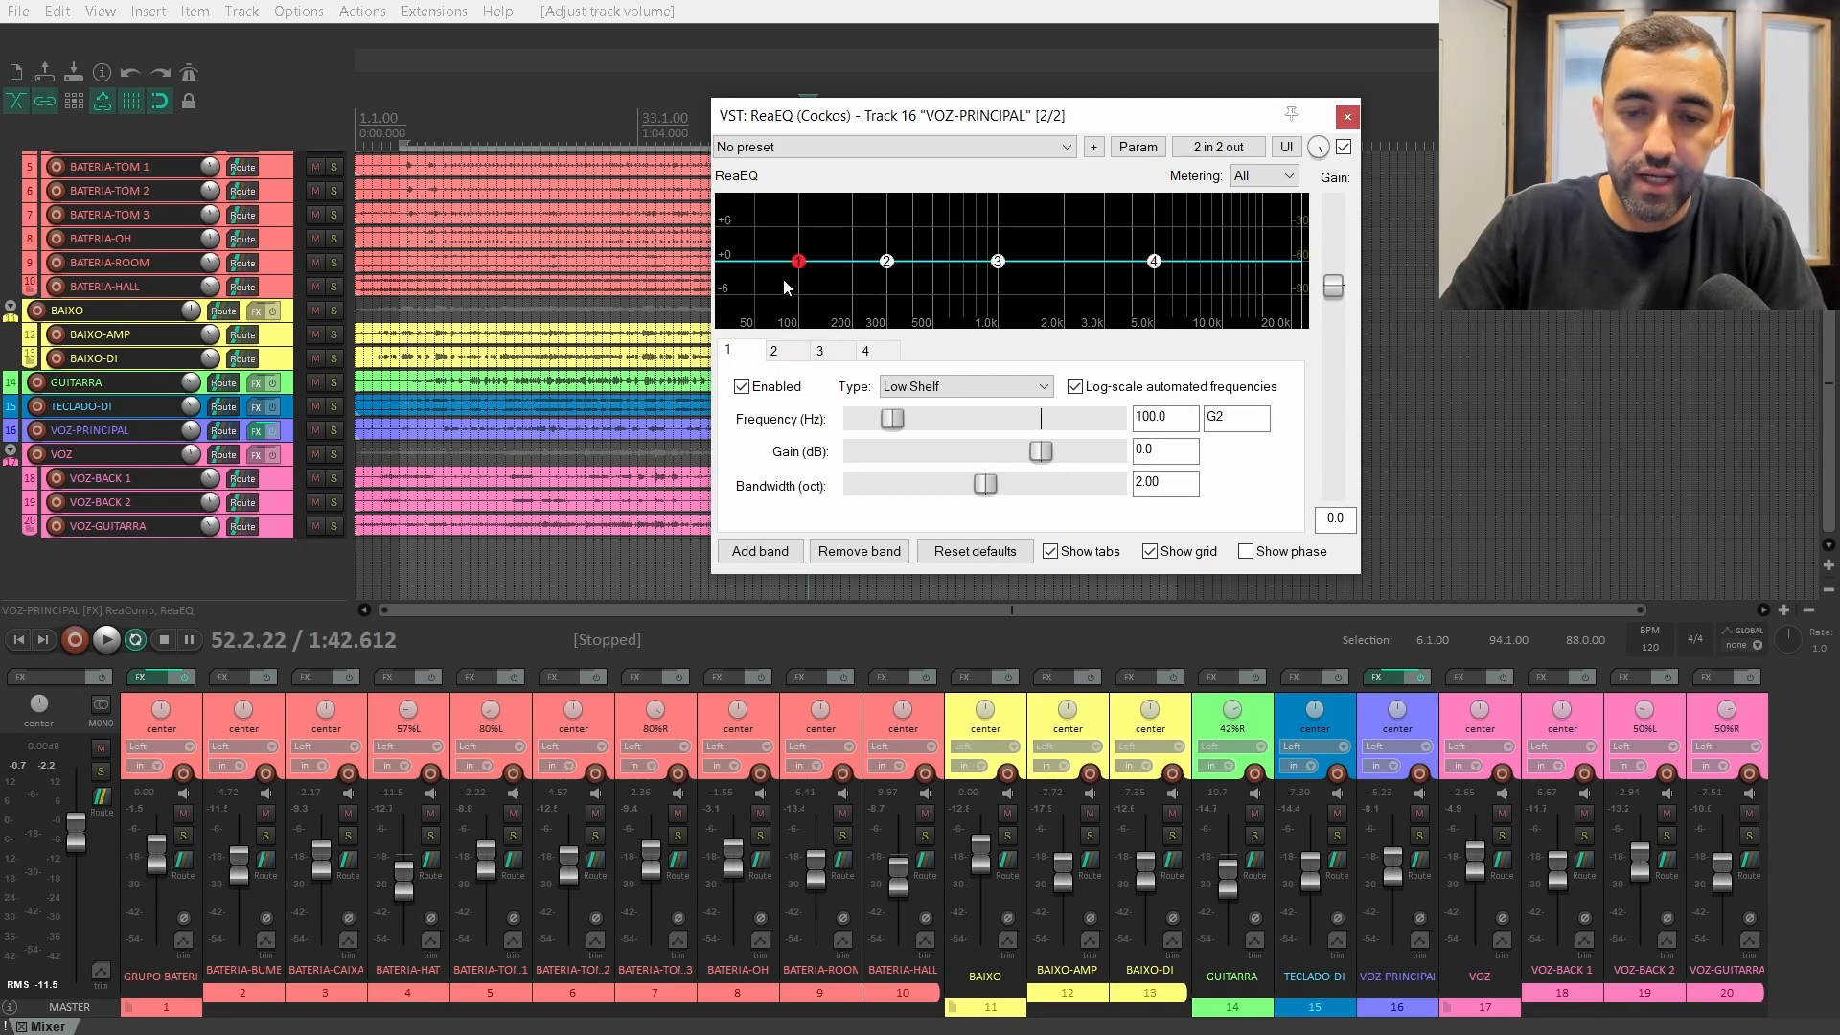
{"action": "left_click", "coordinate": [958, 389]}
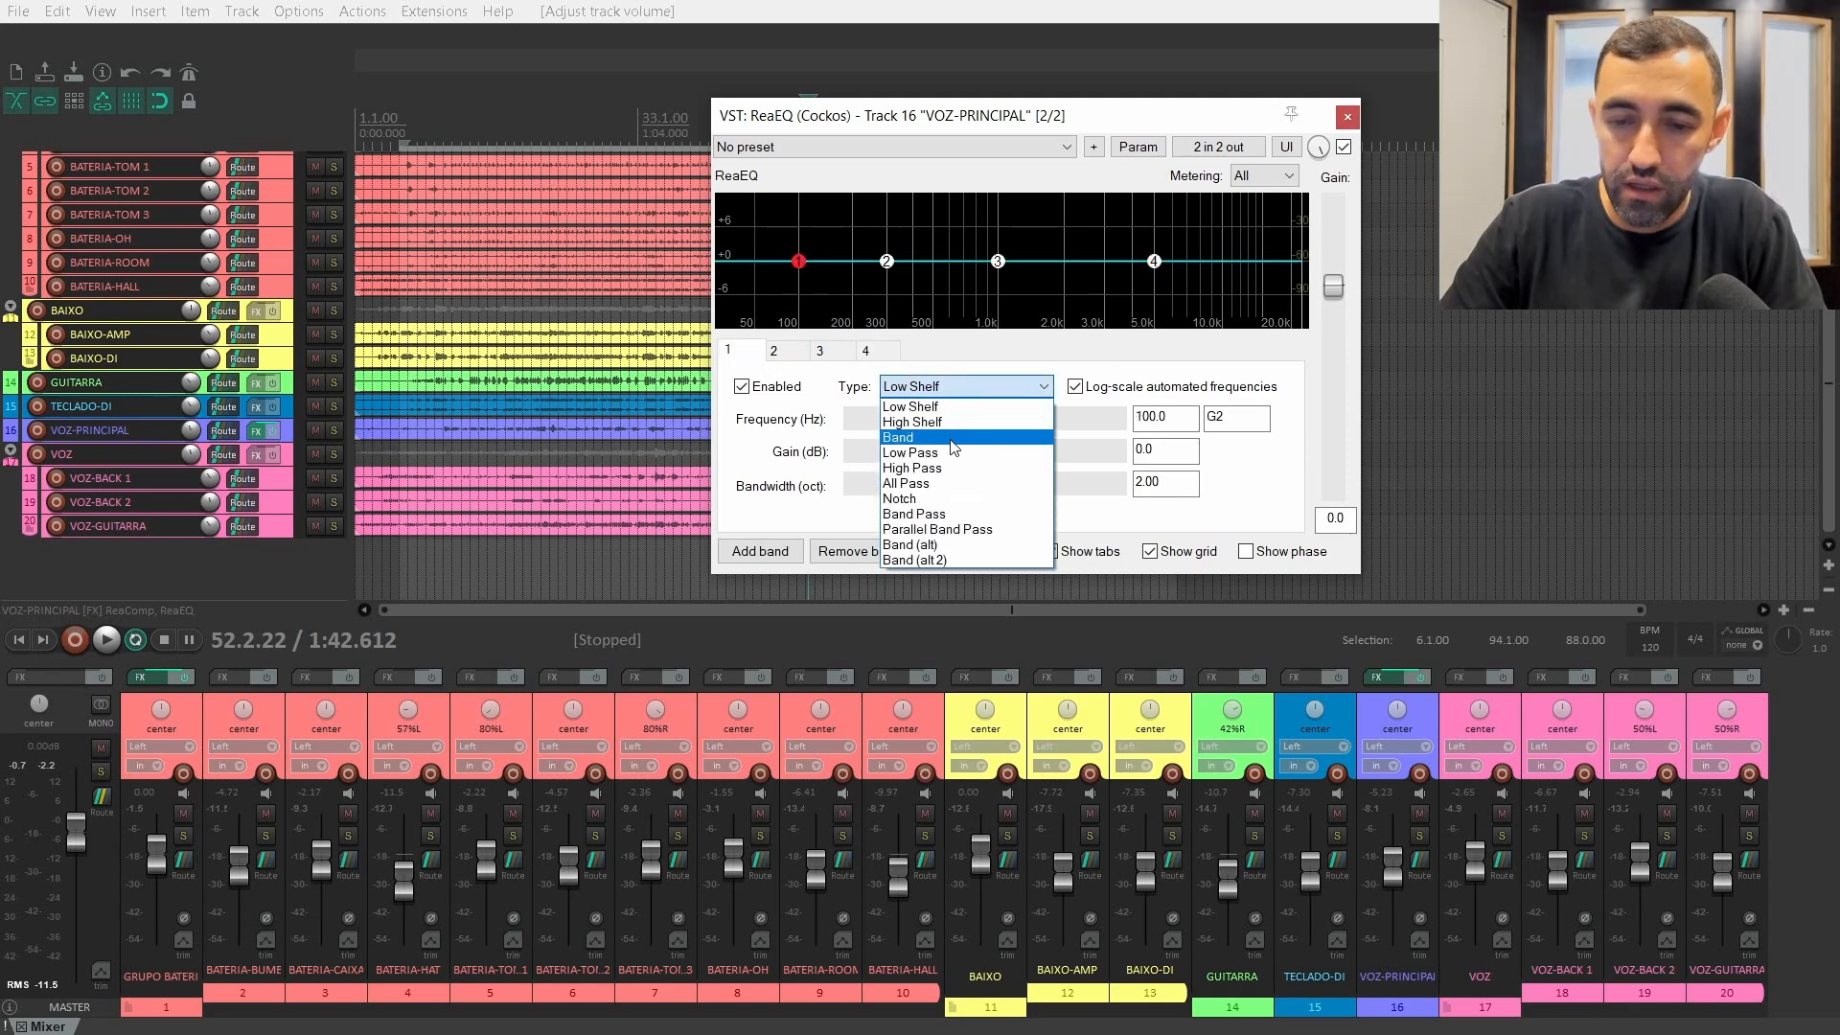
{"action": "left_click", "coordinate": [923, 469]}
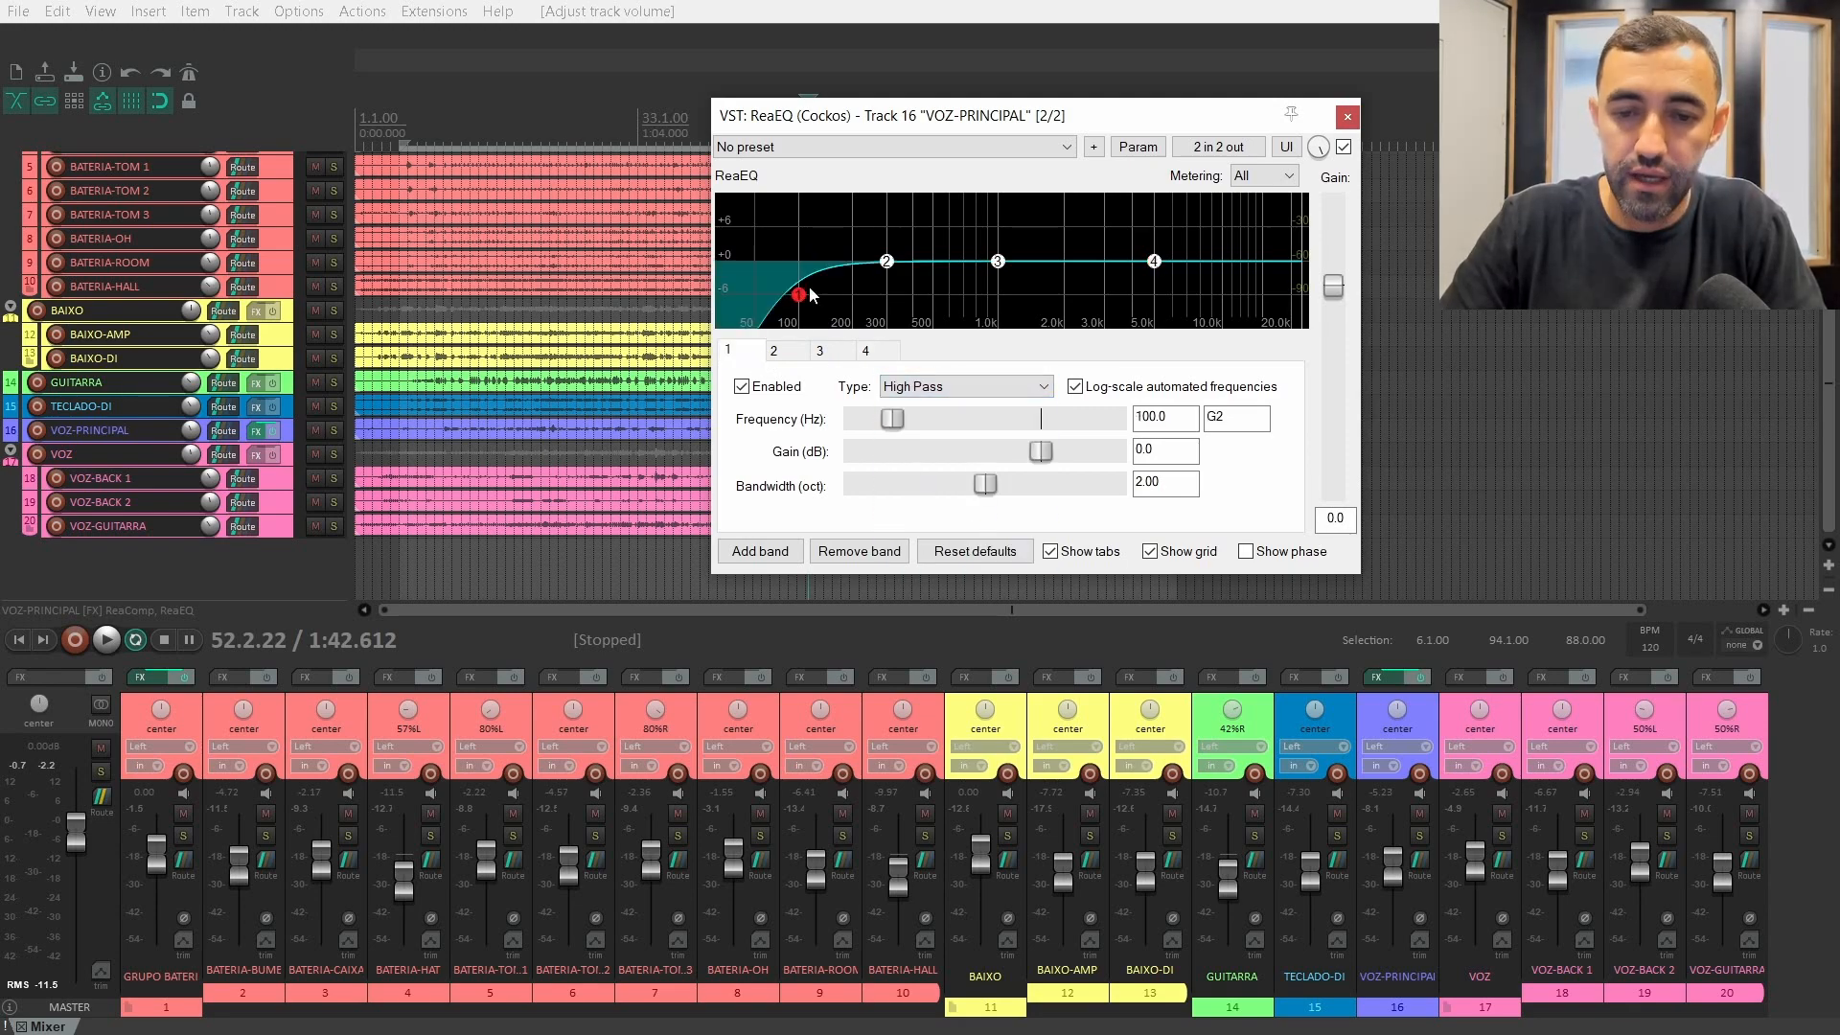
- Set the high-pass band's frequency to 120 Hz on the lead vocal EQ while the mix plays
{"action": "key", "text": "space"}
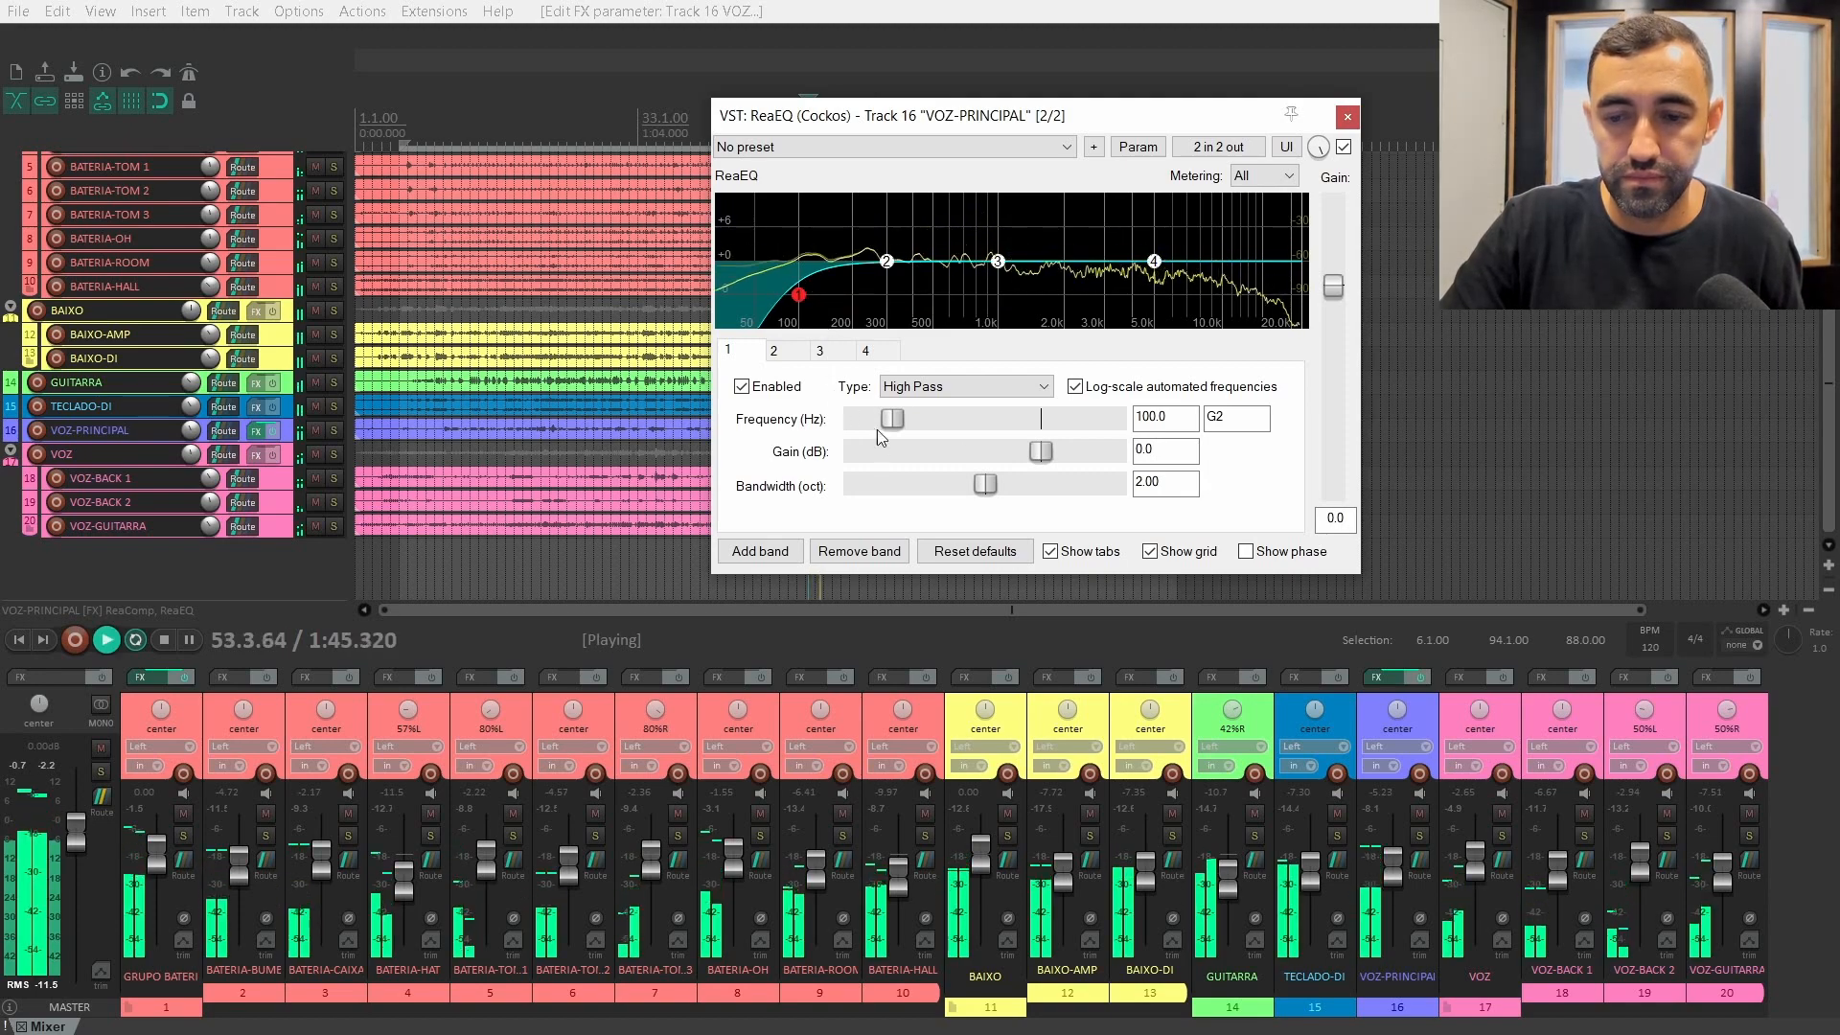
{"action": "double_click", "coordinate": [1165, 417]}
{"action": "type", "text": "120"}
{"action": "key", "text": "Return"}
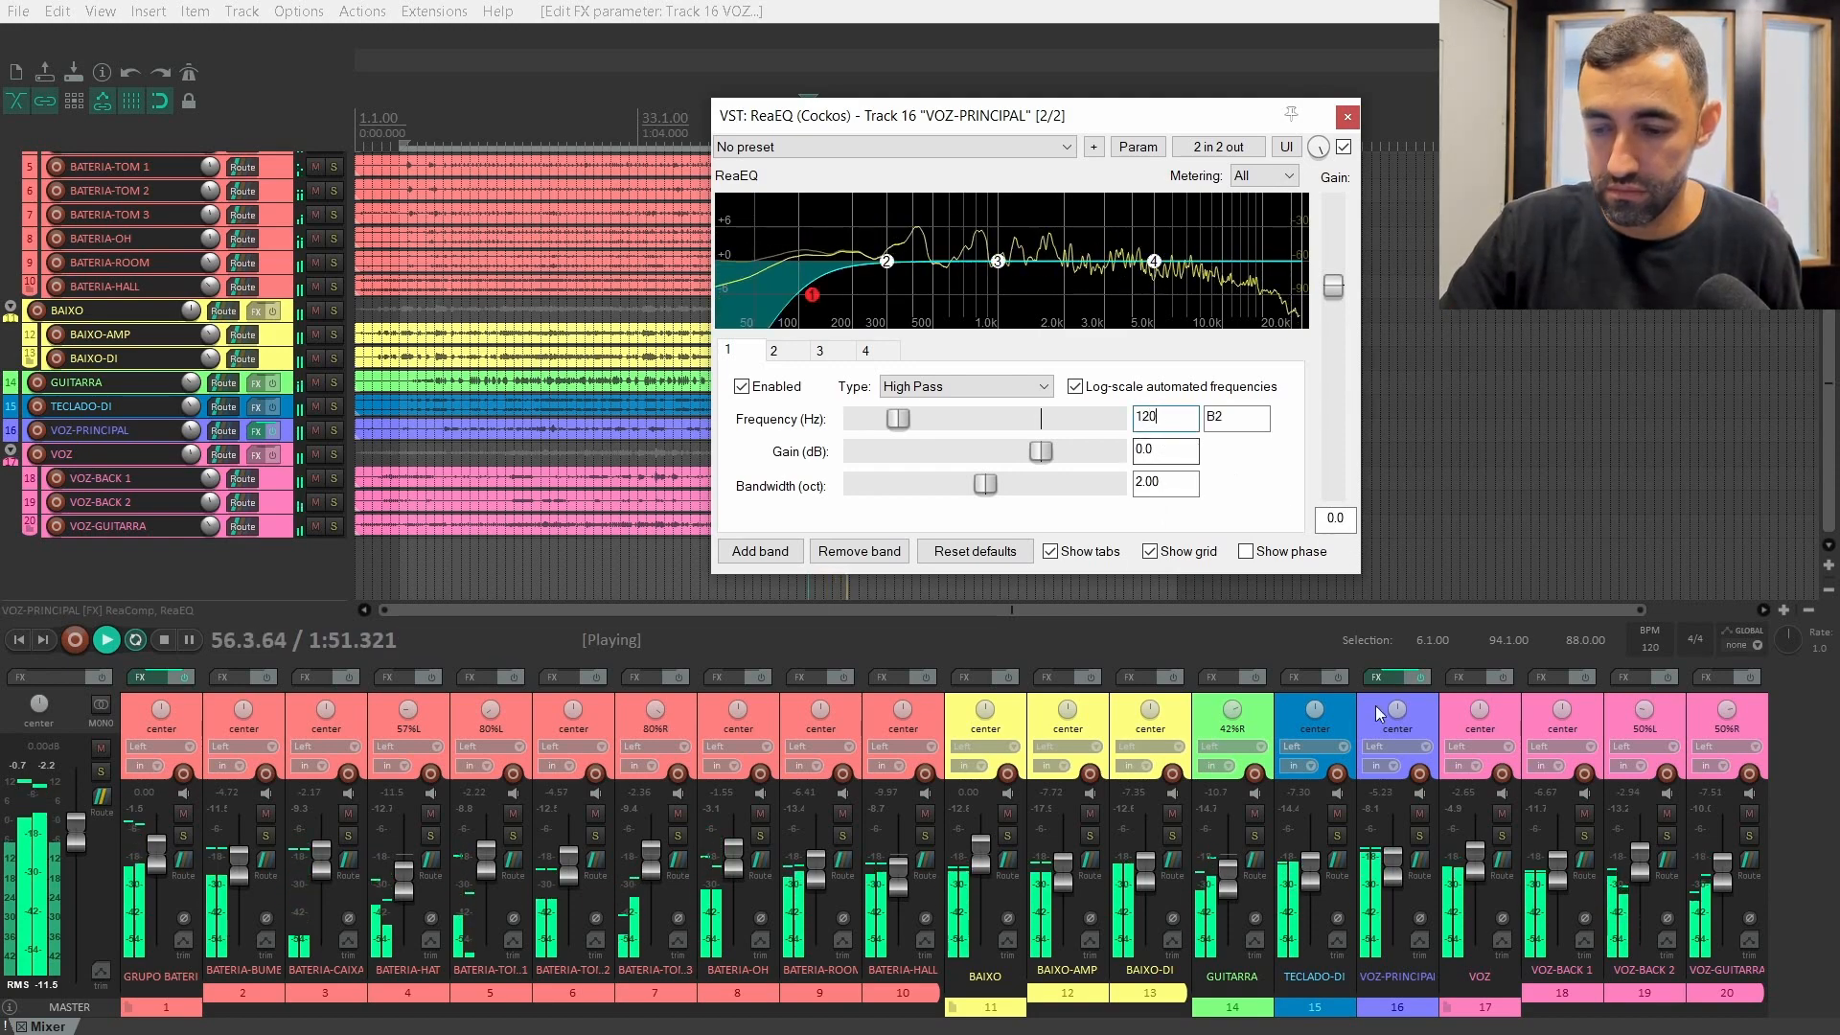
- Lower the VOZ-PRINCIPAL track volume to about -6.04 dB during playback, stop, and close the EQ window
{"action": "left_click", "coordinate": [1392, 868]}
{"action": "left_click_drag", "start_coordinate": [1393, 868], "coordinate": [1393, 872]}
{"action": "key", "text": "space"}
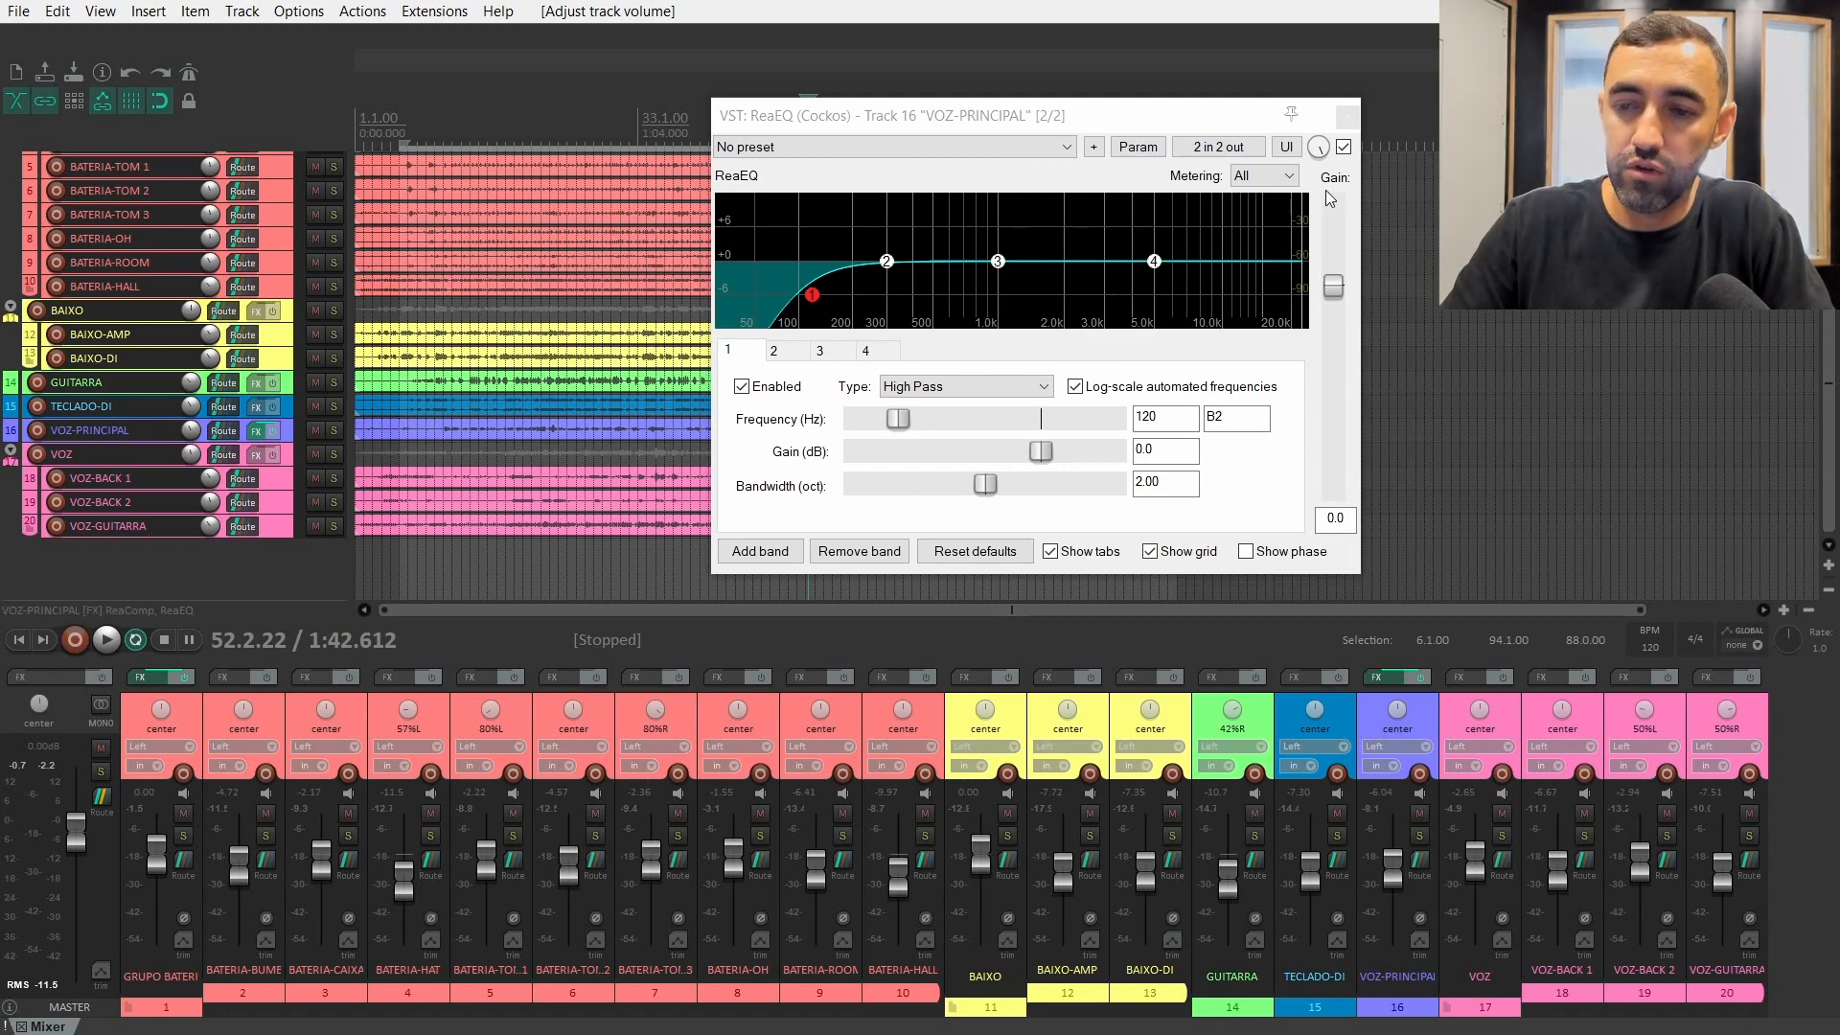
{"action": "left_click", "coordinate": [1347, 116]}
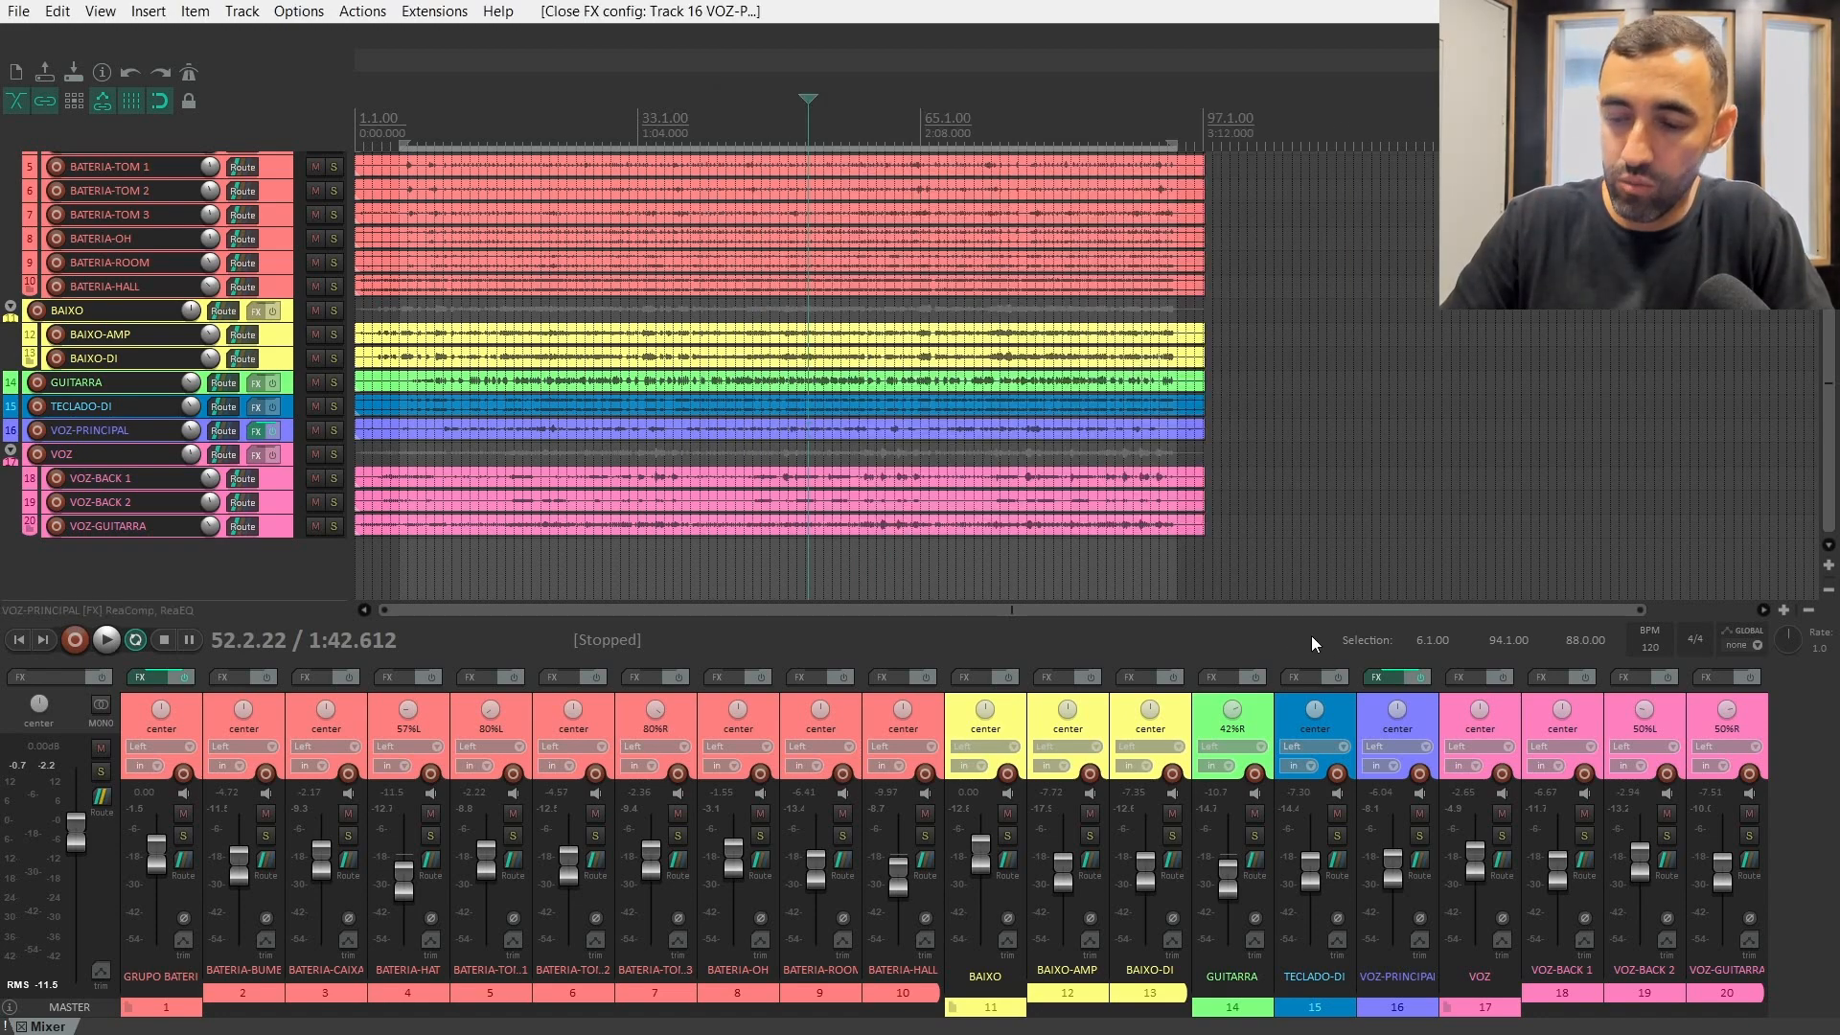
- Review the order and settings of ReaComp and ReaEQ in the VOZ-PRINCIPAL effects chain
{"action": "left_click", "coordinate": [1377, 676]}
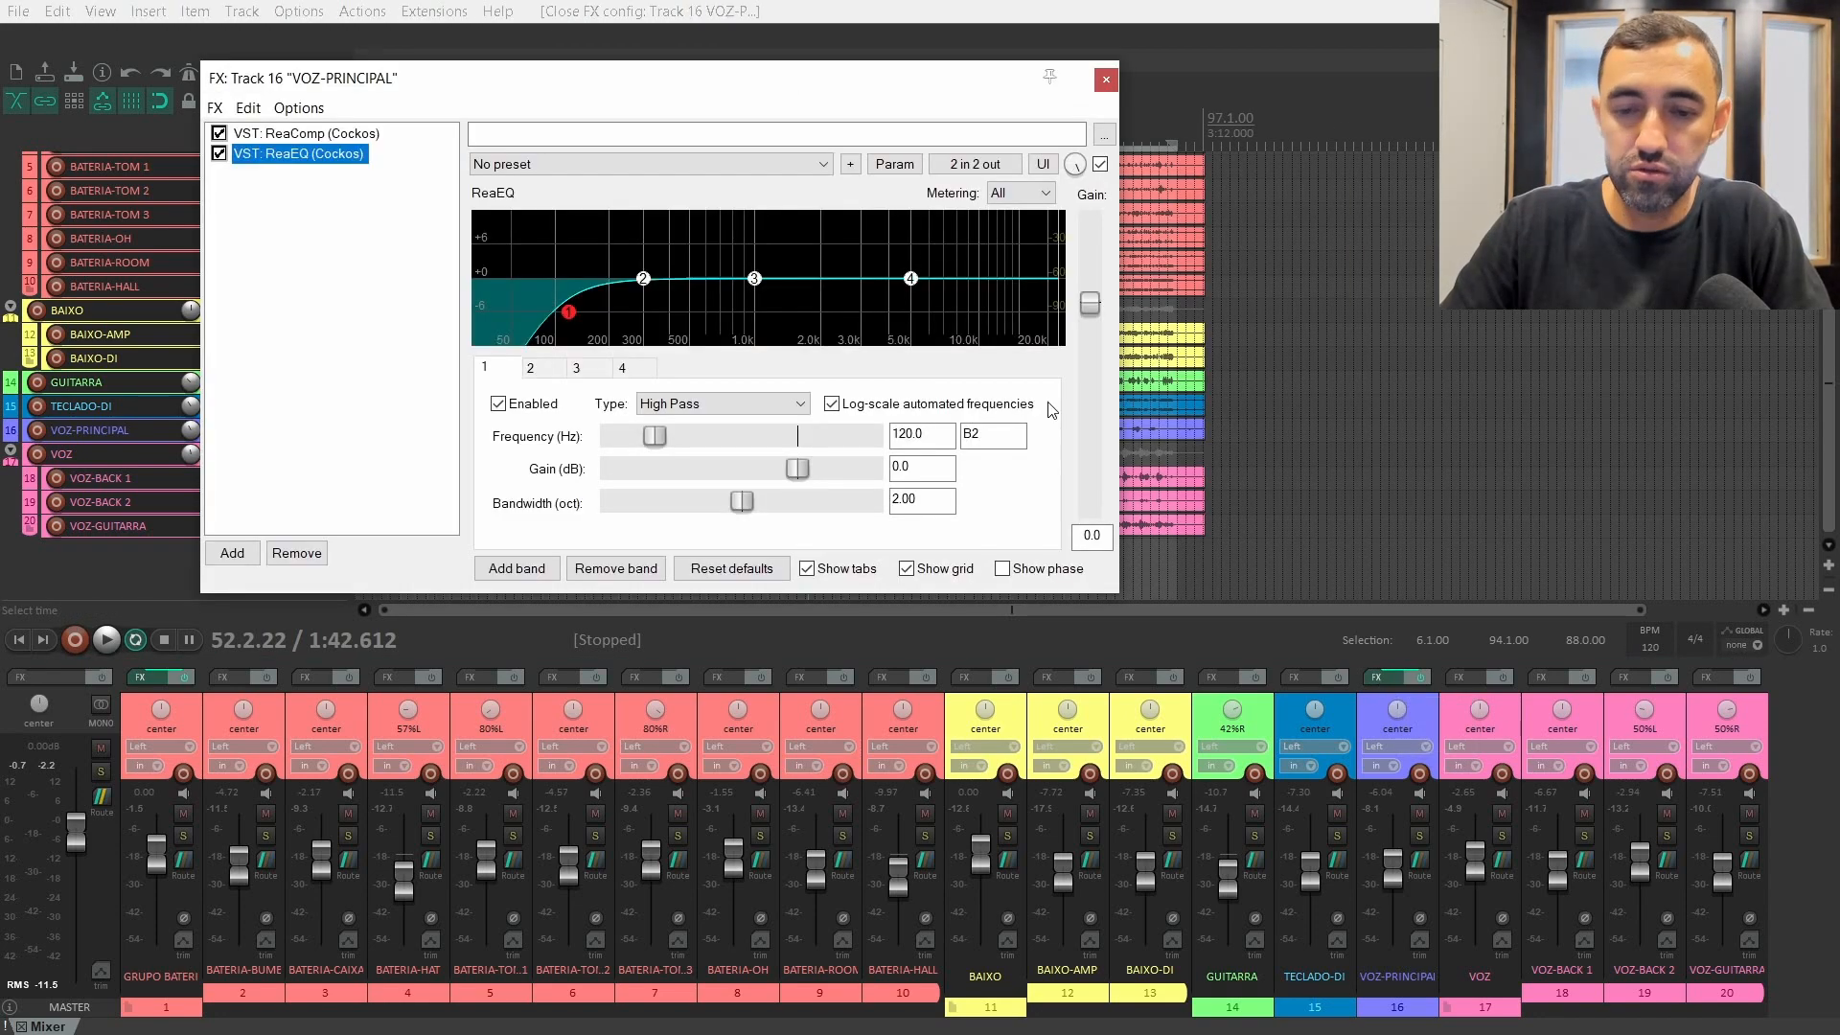
{"action": "left_click", "coordinate": [1107, 79]}
{"action": "left_click", "coordinate": [1382, 675]}
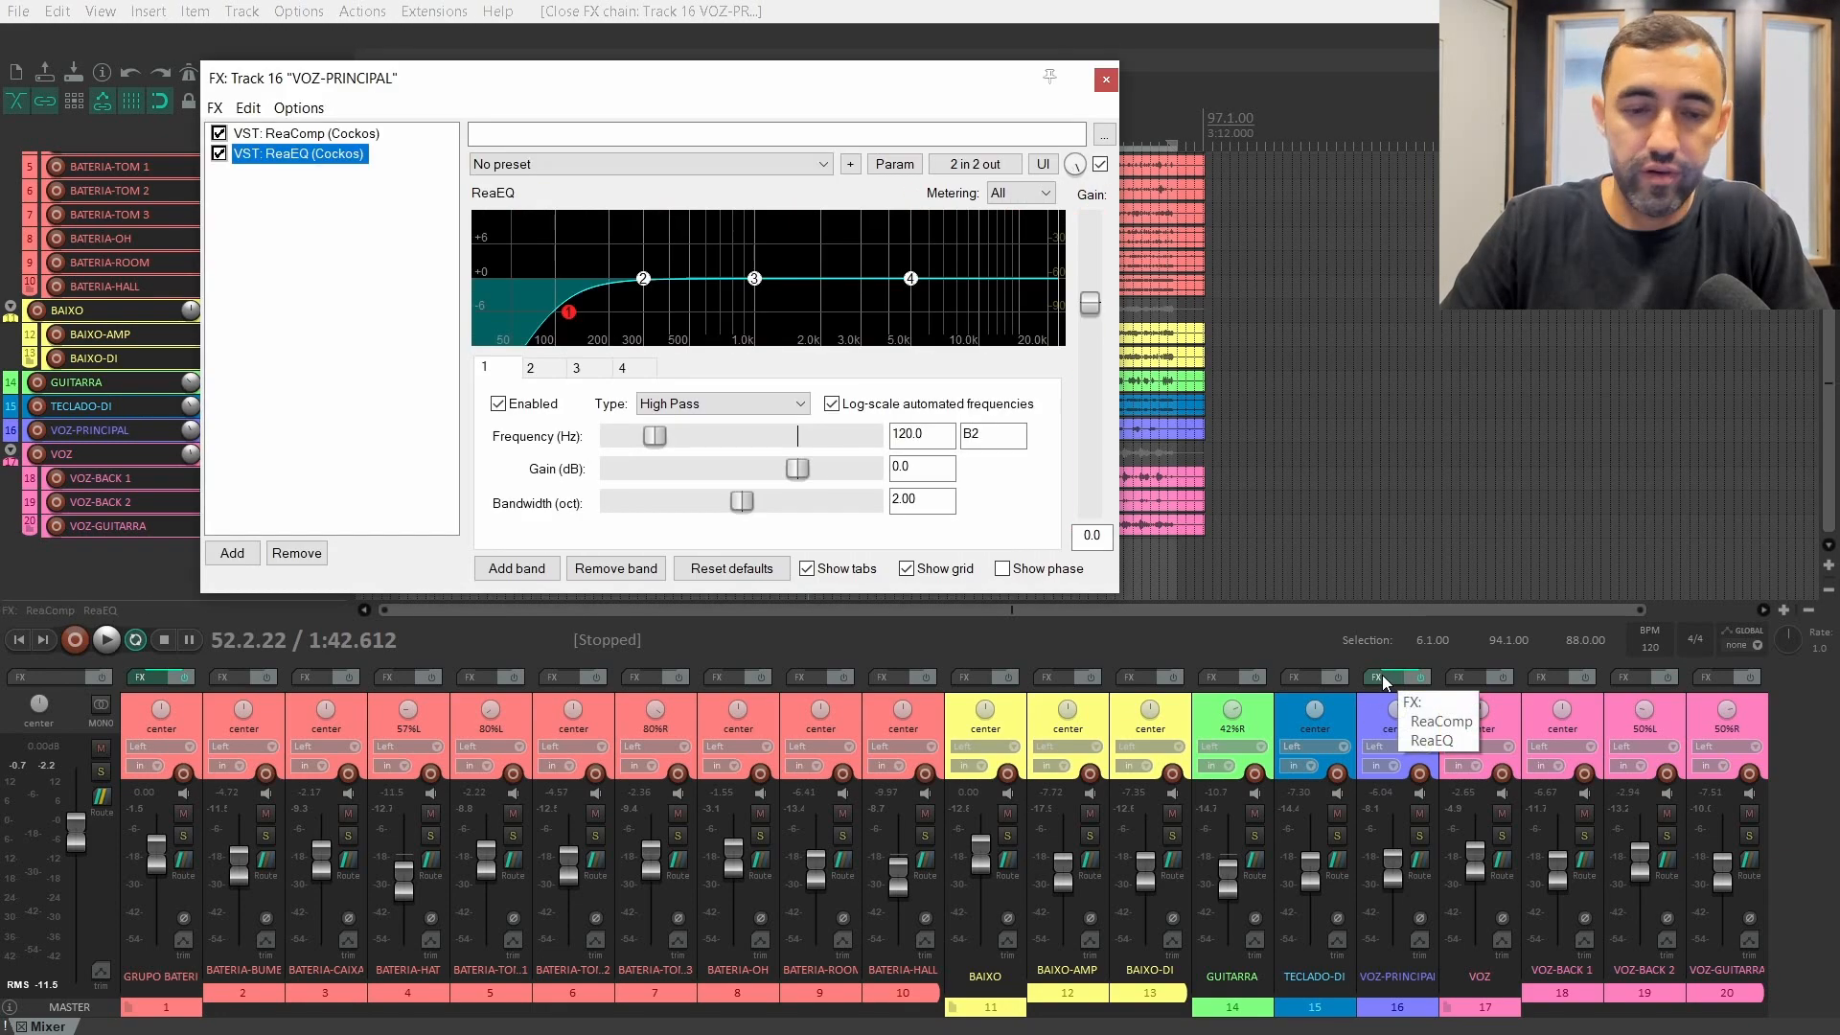
{"action": "left_click", "coordinate": [329, 136]}
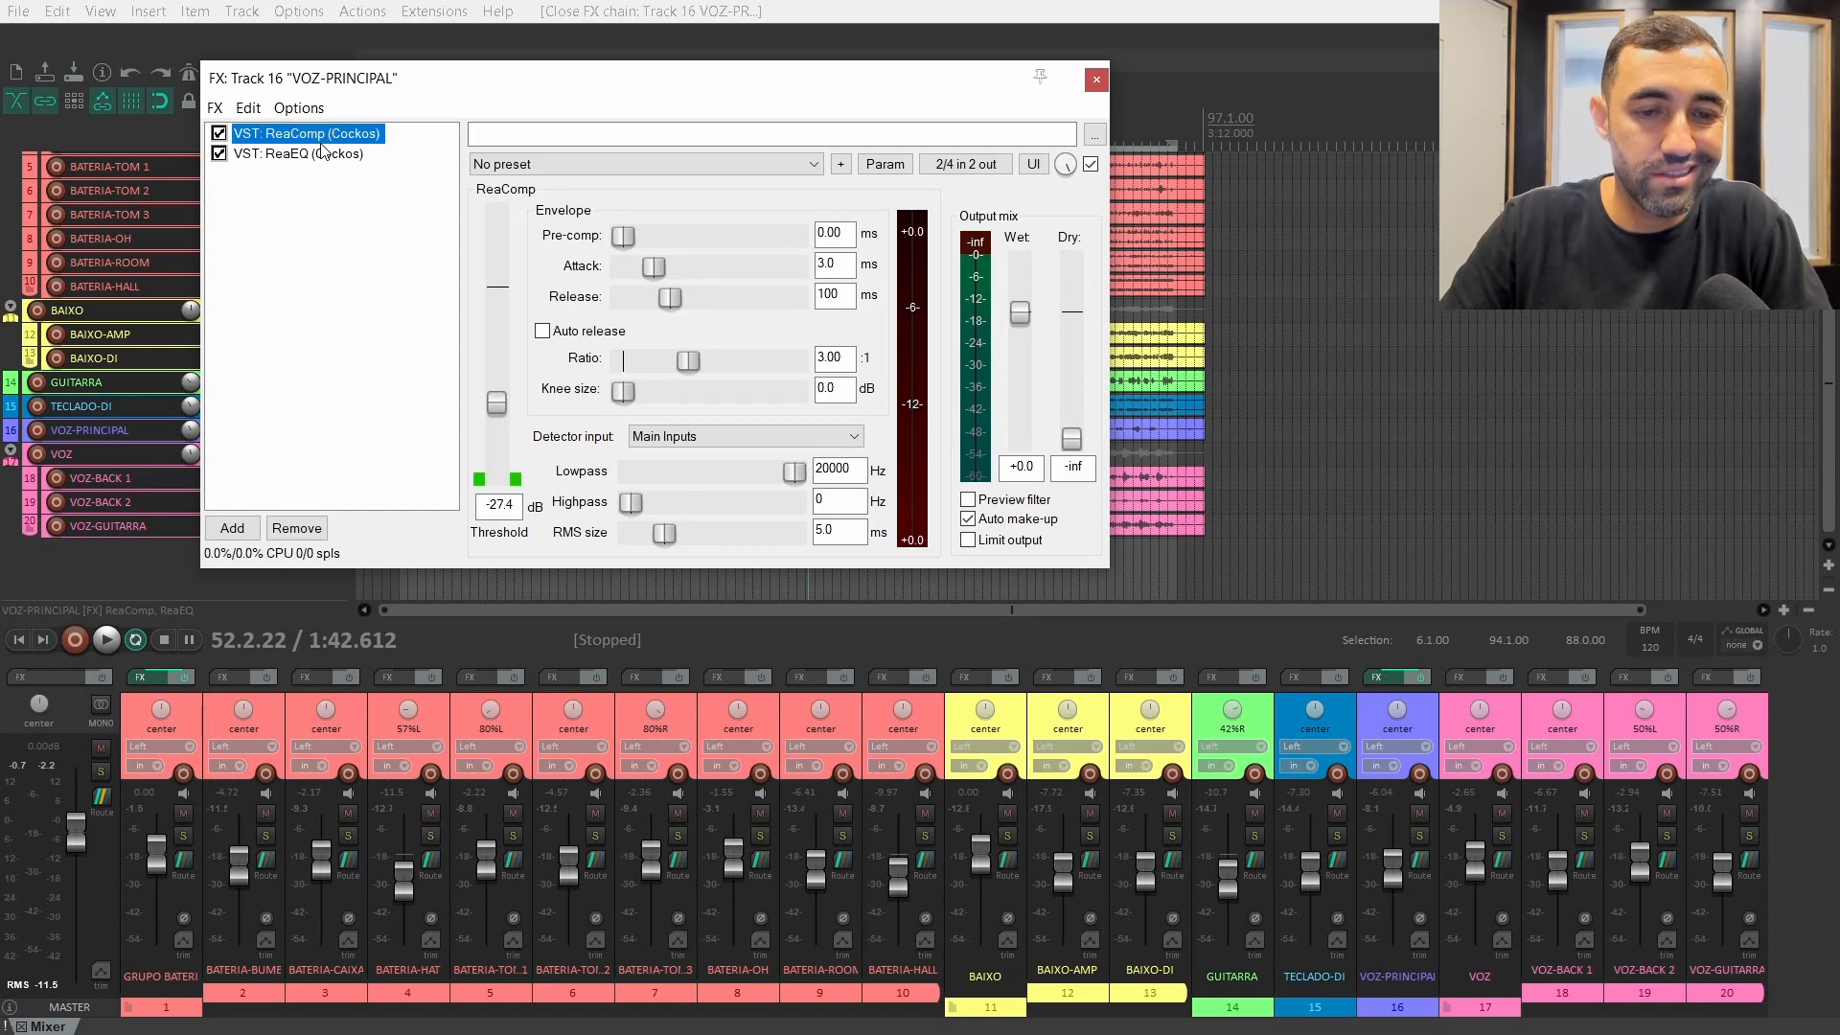
{"action": "left_click", "coordinate": [322, 153]}
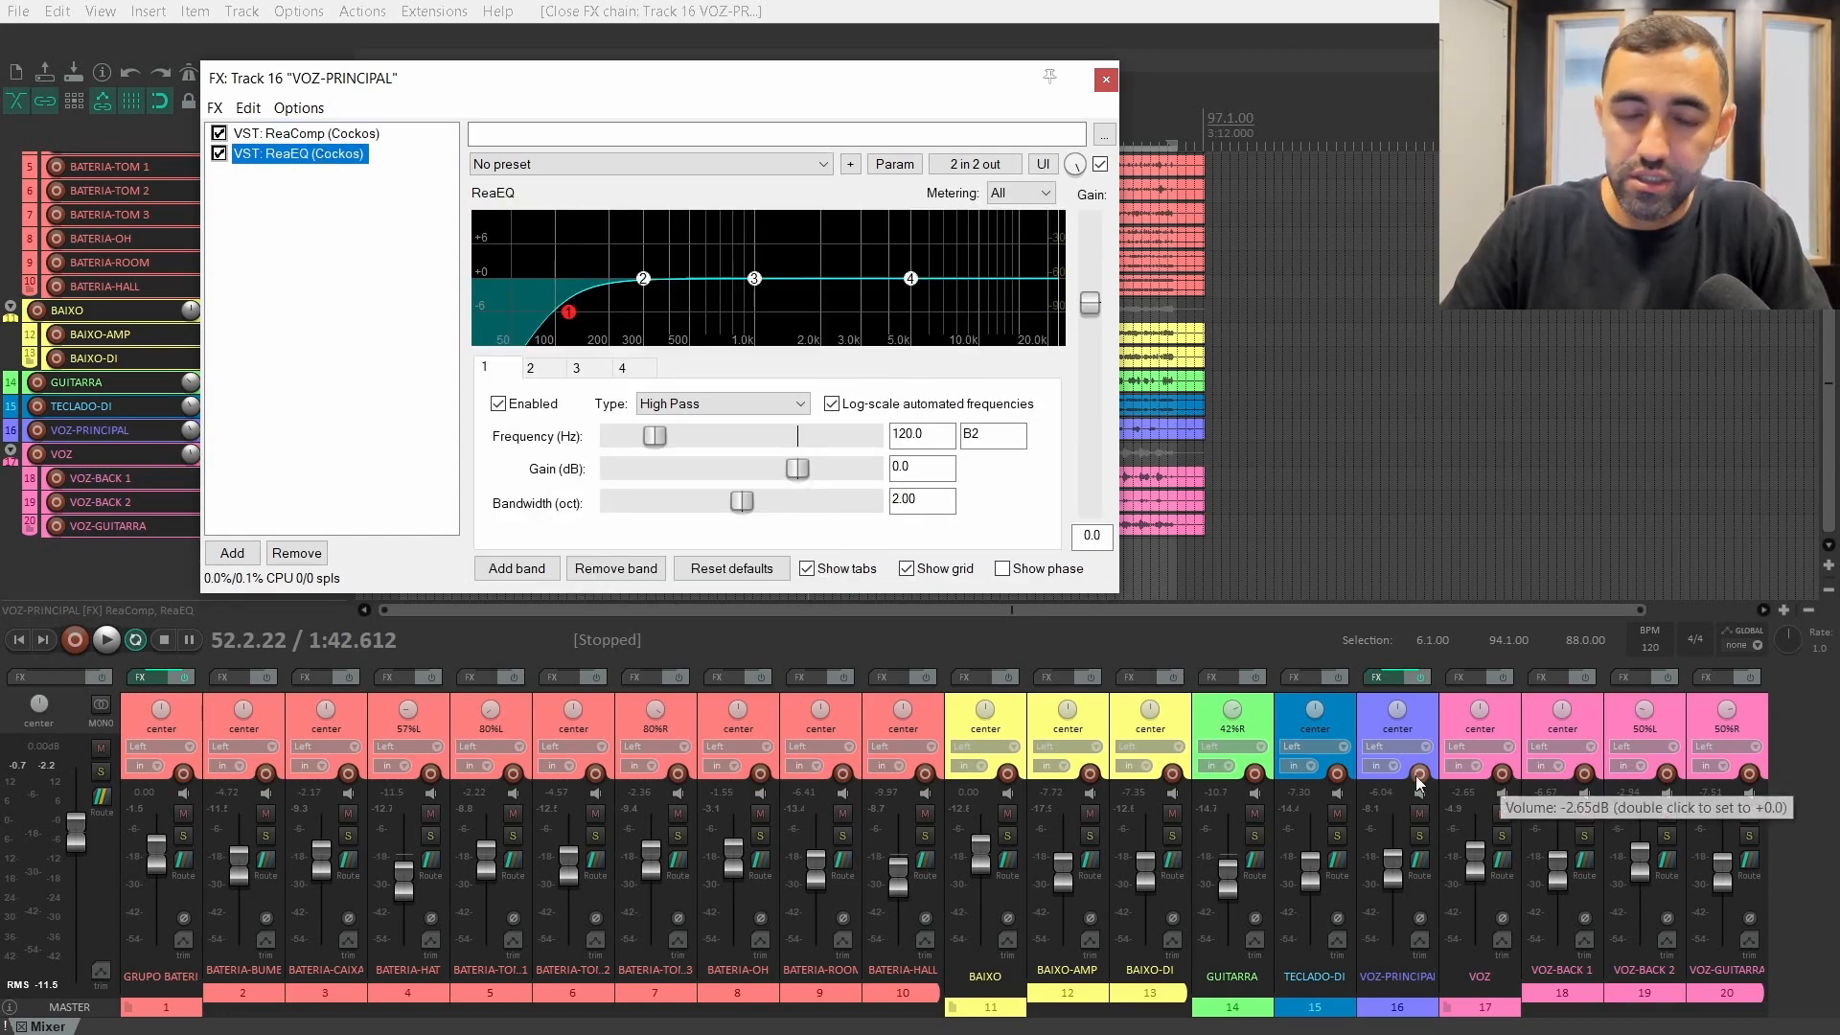
{"action": "left_click", "coordinate": [353, 135]}
{"action": "left_click", "coordinate": [330, 154]}
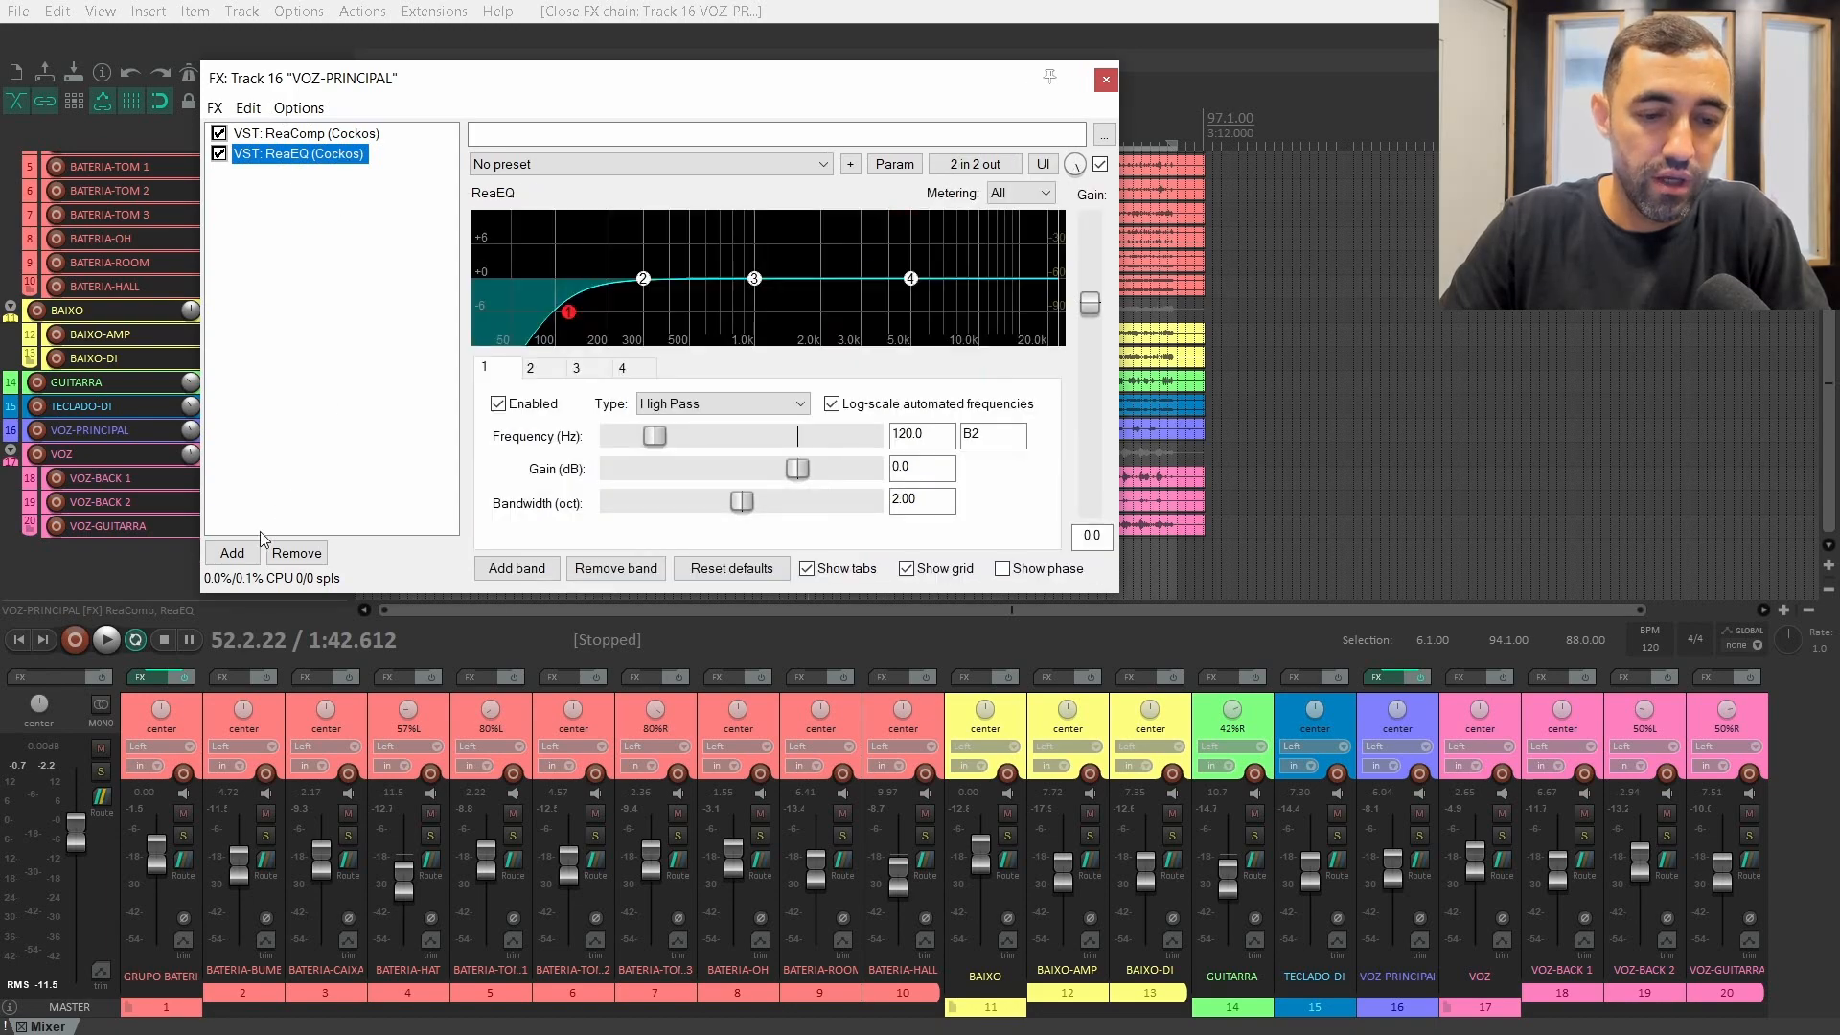
- Add the ReaVerbate plugin after ReaEQ in the VOZ-PRINCIPAL effects chain and close the effect windows
{"action": "left_click", "coordinate": [240, 552]}
{"action": "type", "text": "REAVERBA"}
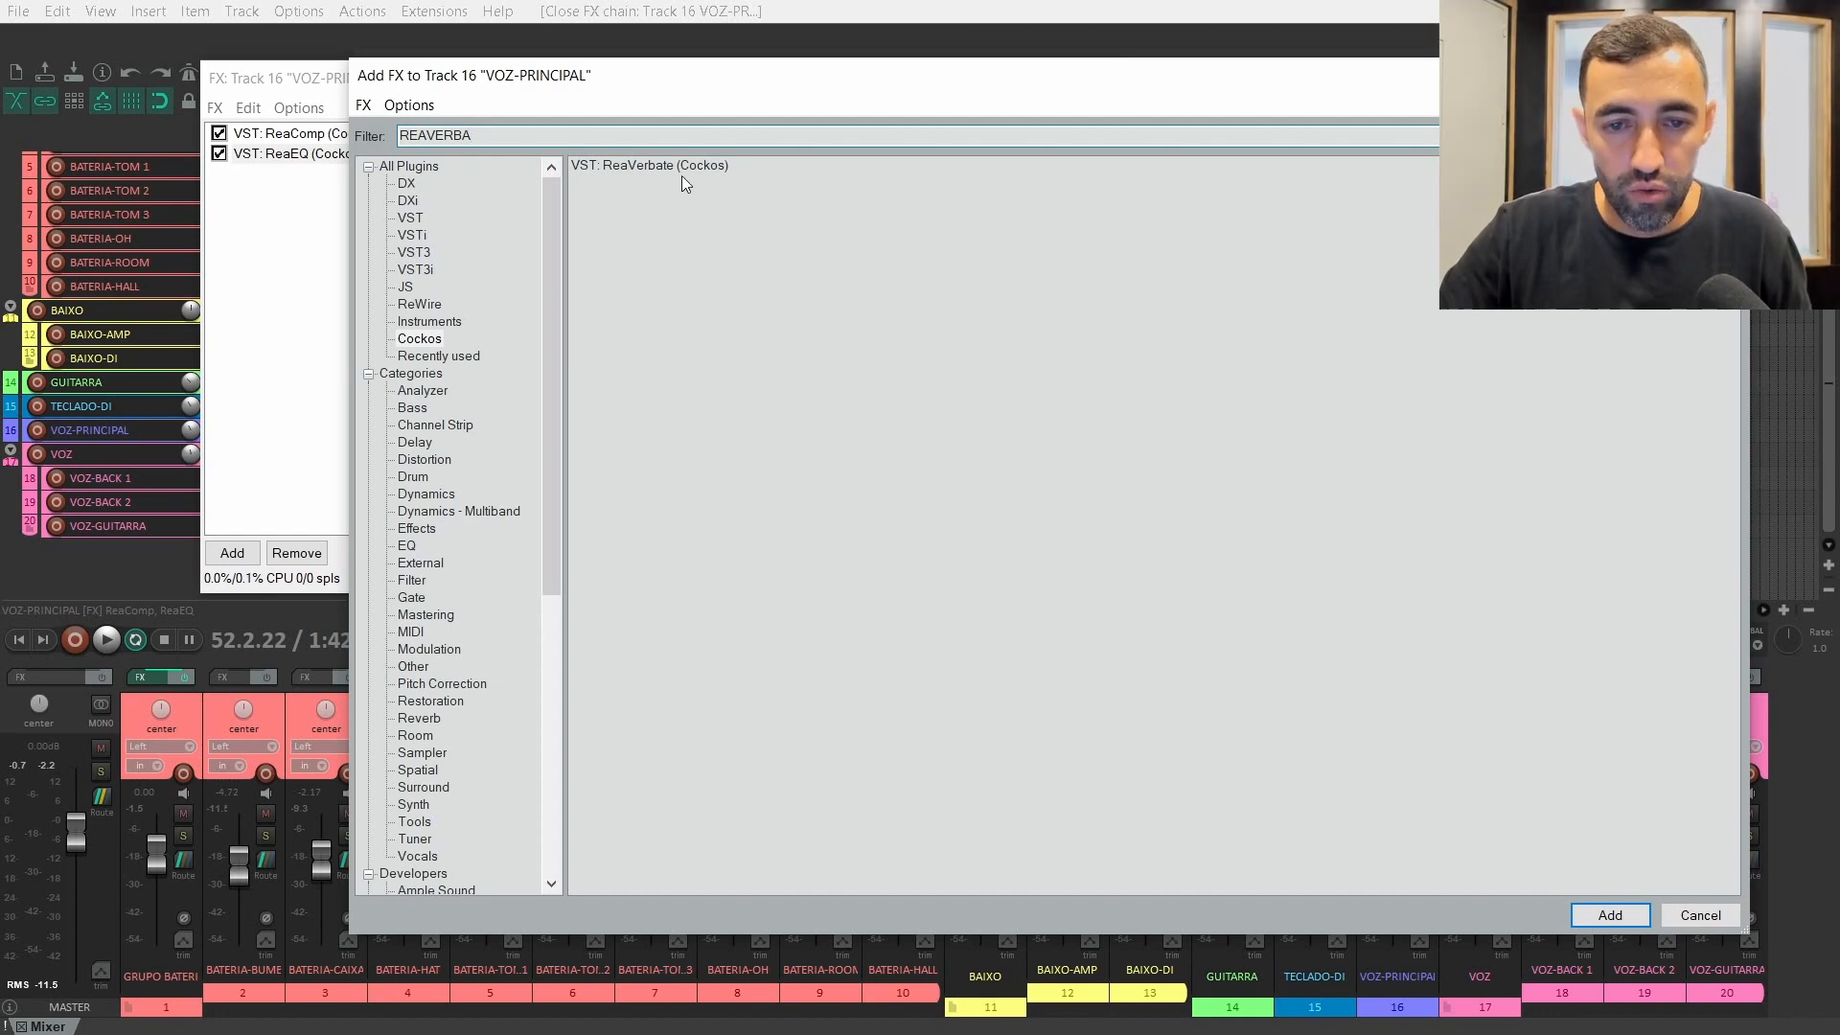
{"action": "double_click", "coordinate": [684, 164]}
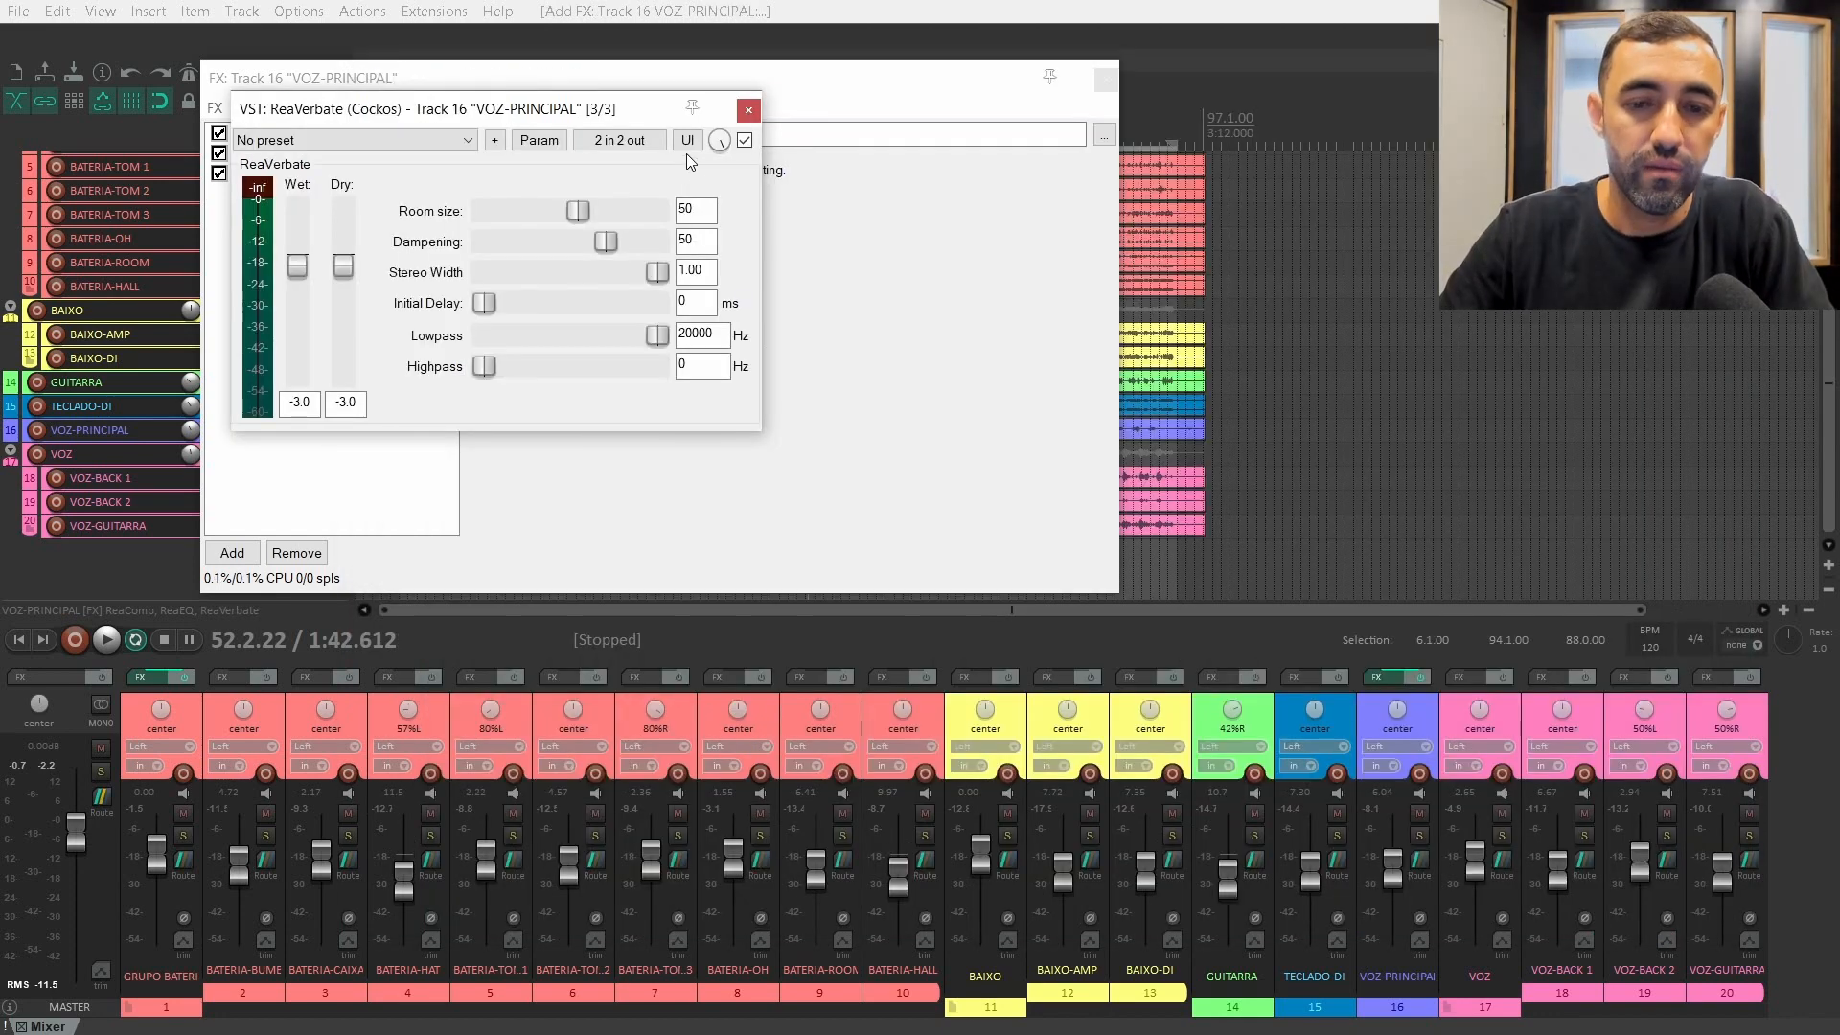
{"action": "left_click", "coordinate": [1114, 76]}
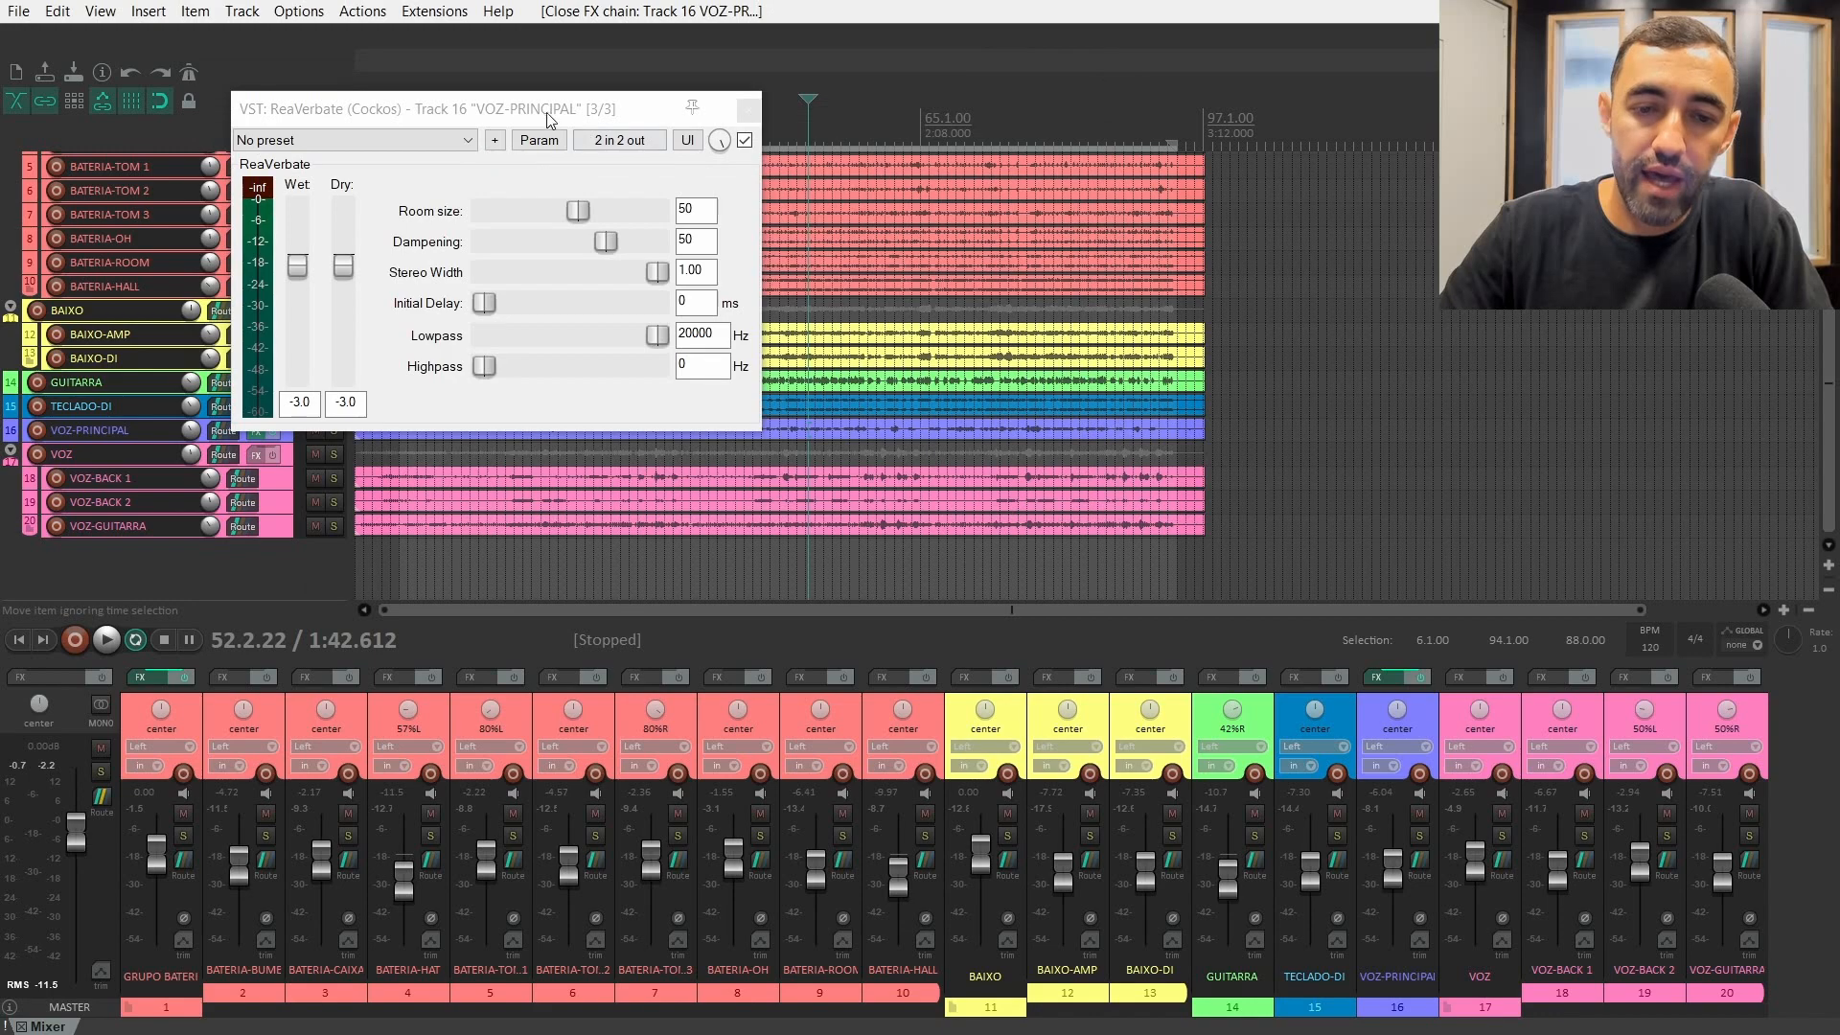
{"action": "left_click_drag", "start_coordinate": [546, 114], "coordinate": [973, 230]}
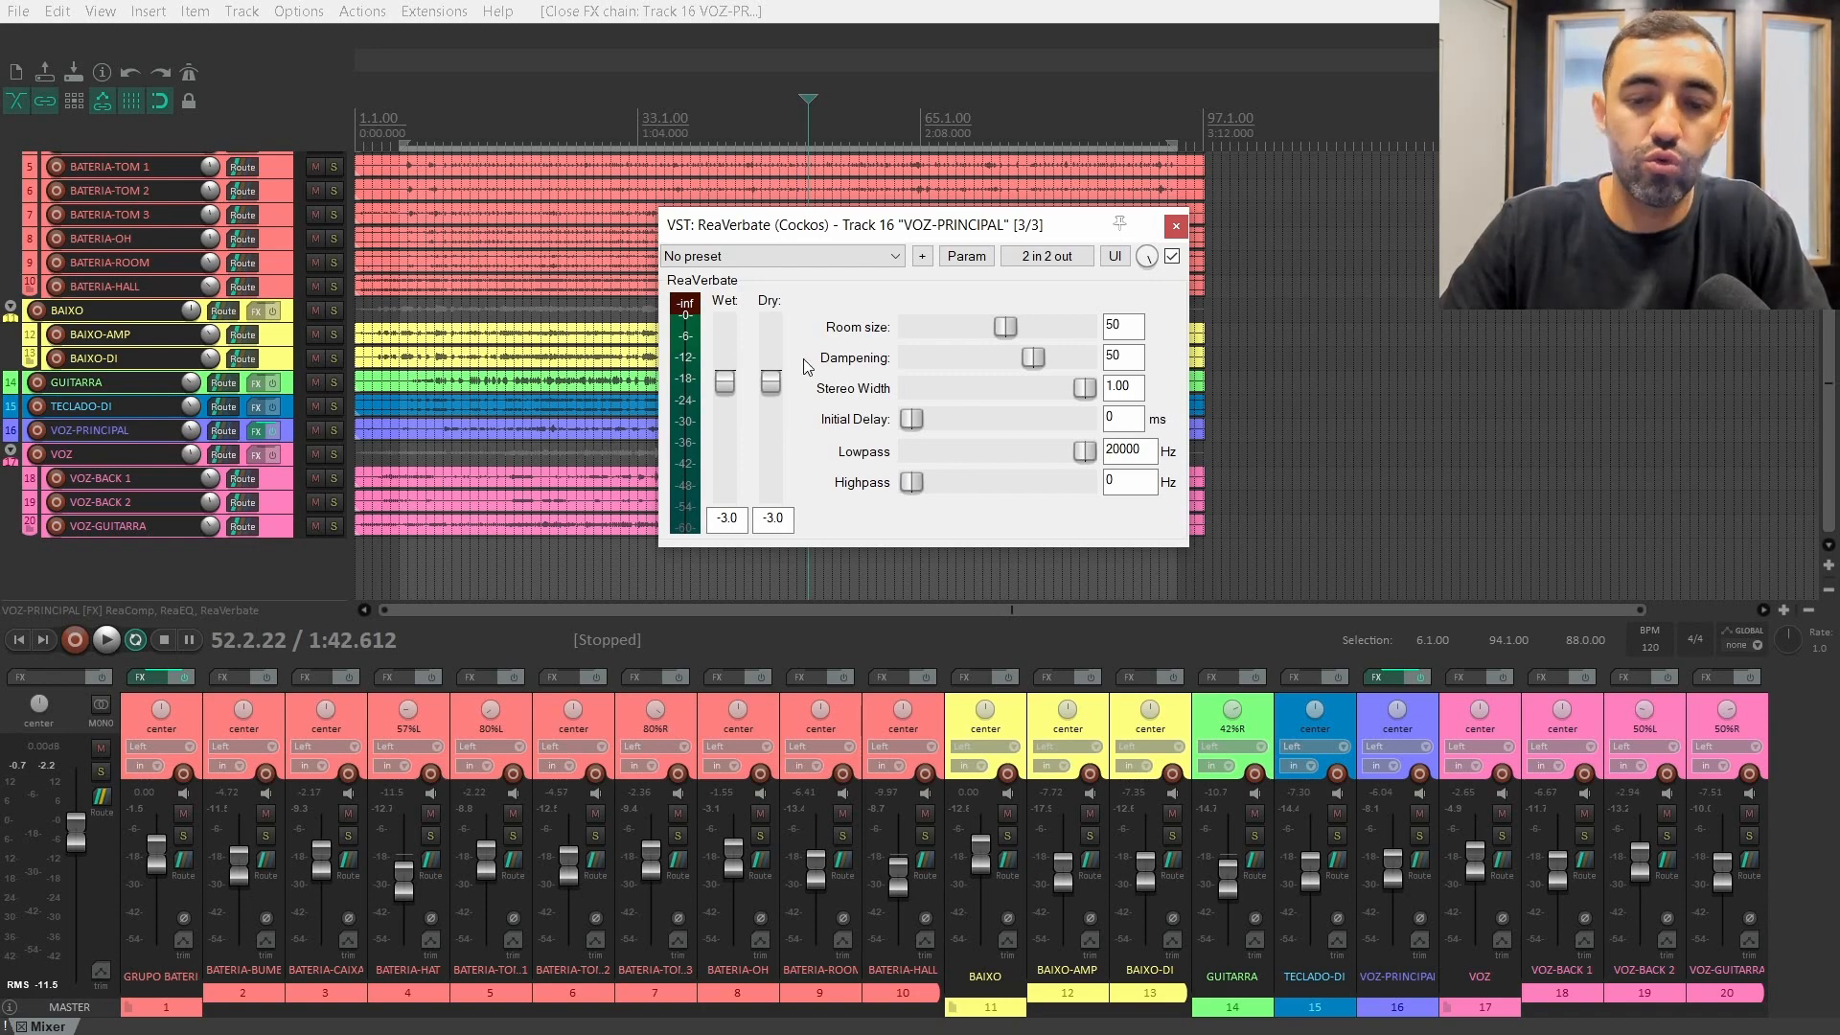
{"action": "left_click", "coordinate": [1176, 227]}
- In the VOZ-PRINCIPAL effects chain, set ReaVerbate's dry level to +0.0 dB, wet level to -inf and room size to 92
{"action": "left_click", "coordinate": [1382, 682]}
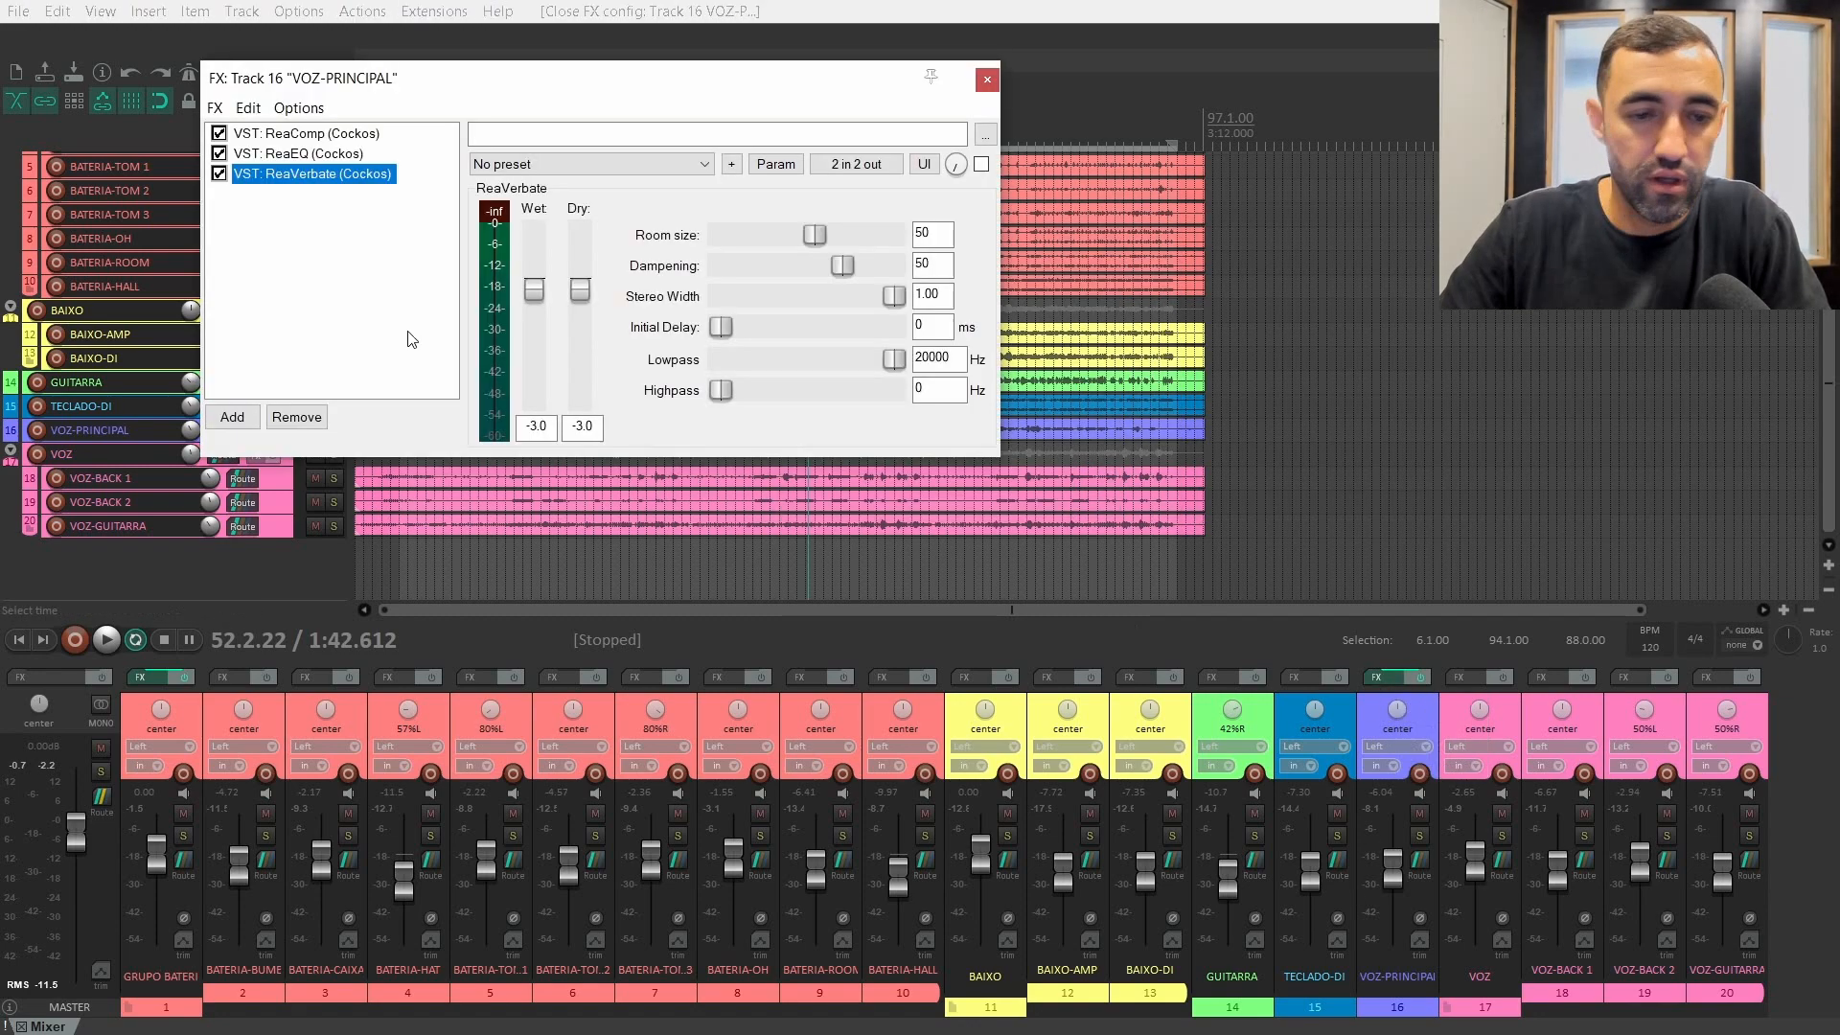
{"action": "left_click", "coordinate": [362, 134]}
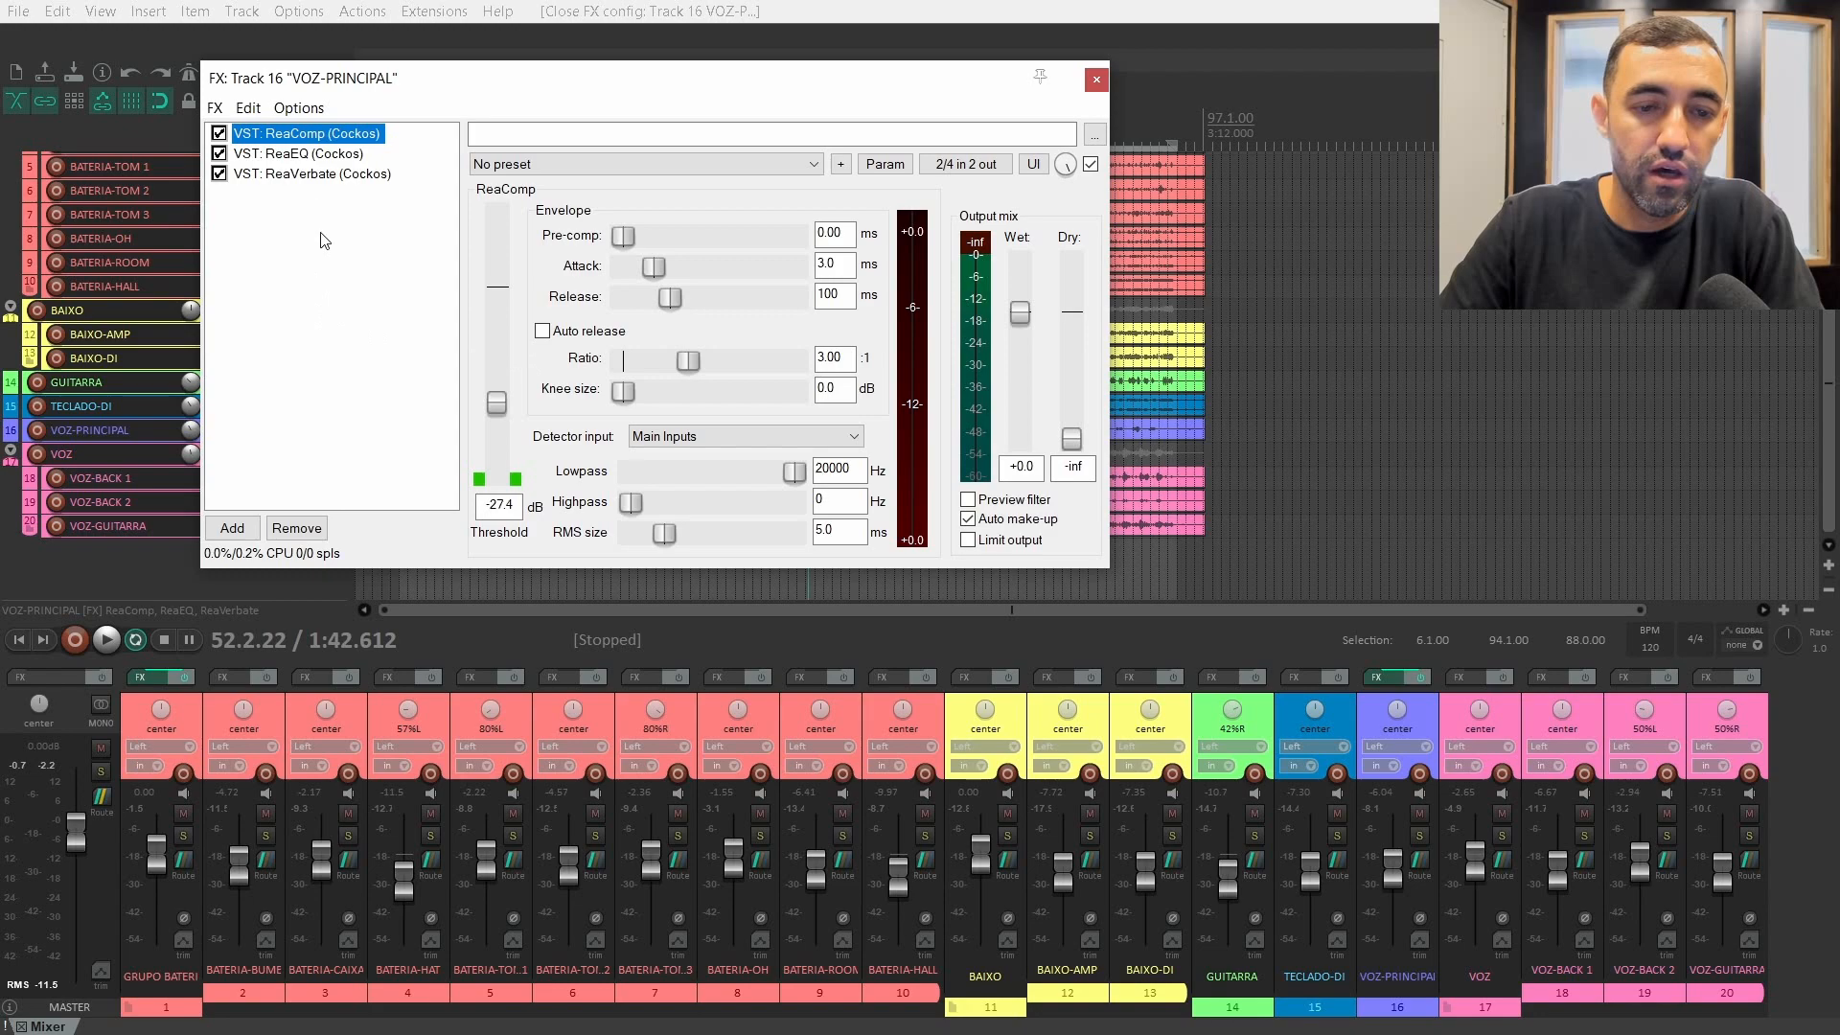
{"action": "left_click", "coordinate": [324, 177]}
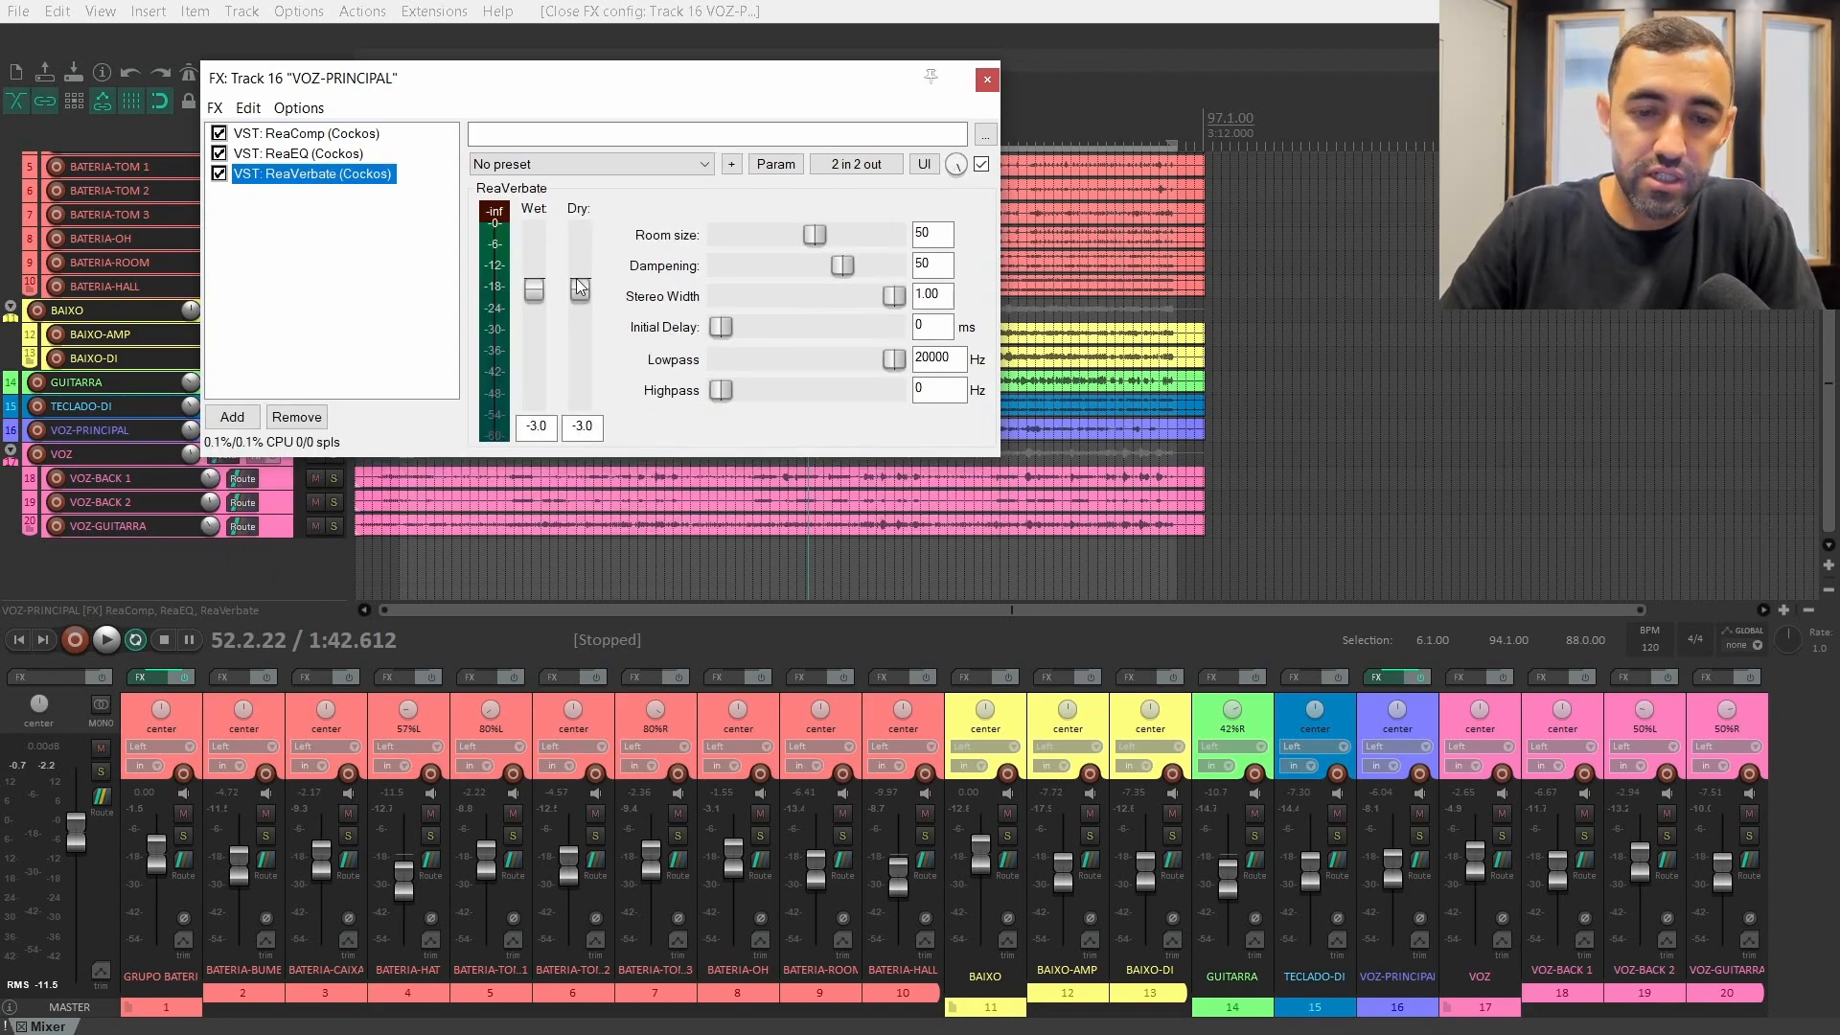
{"action": "left_click_drag", "start_coordinate": [580, 287], "coordinate": [579, 403]}
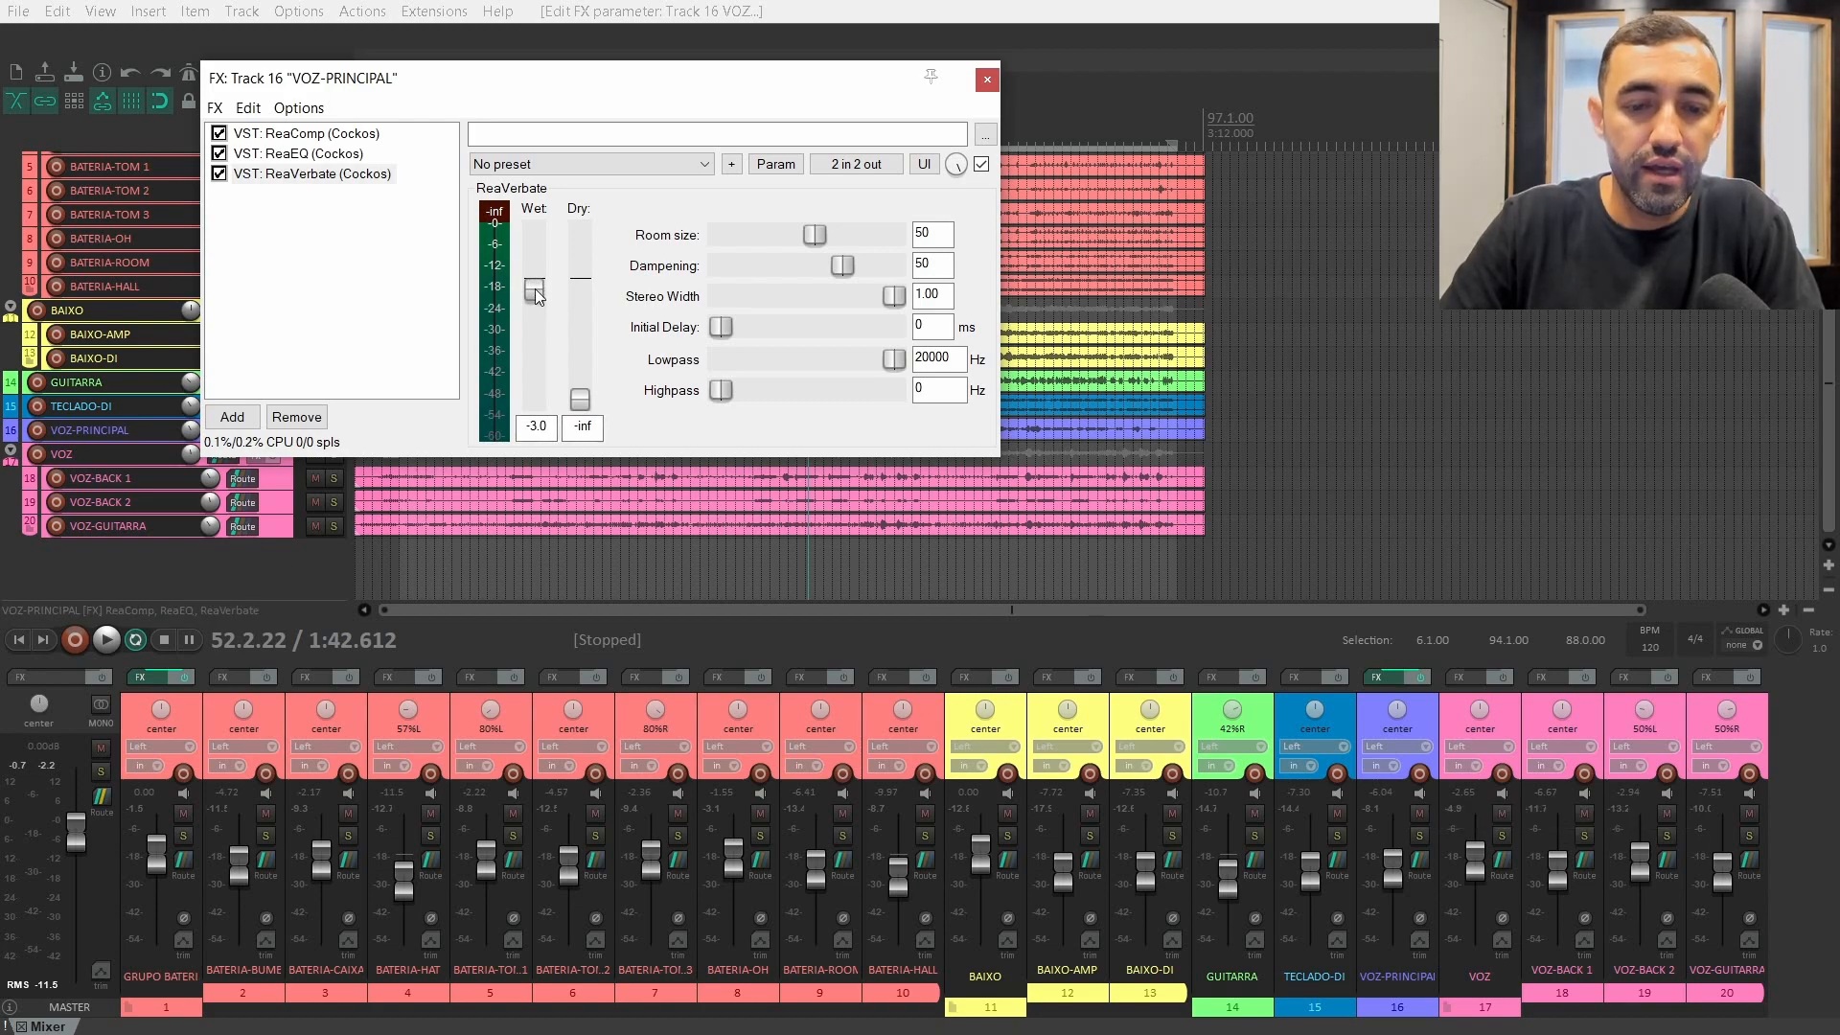
{"action": "double_click", "coordinate": [580, 399]}
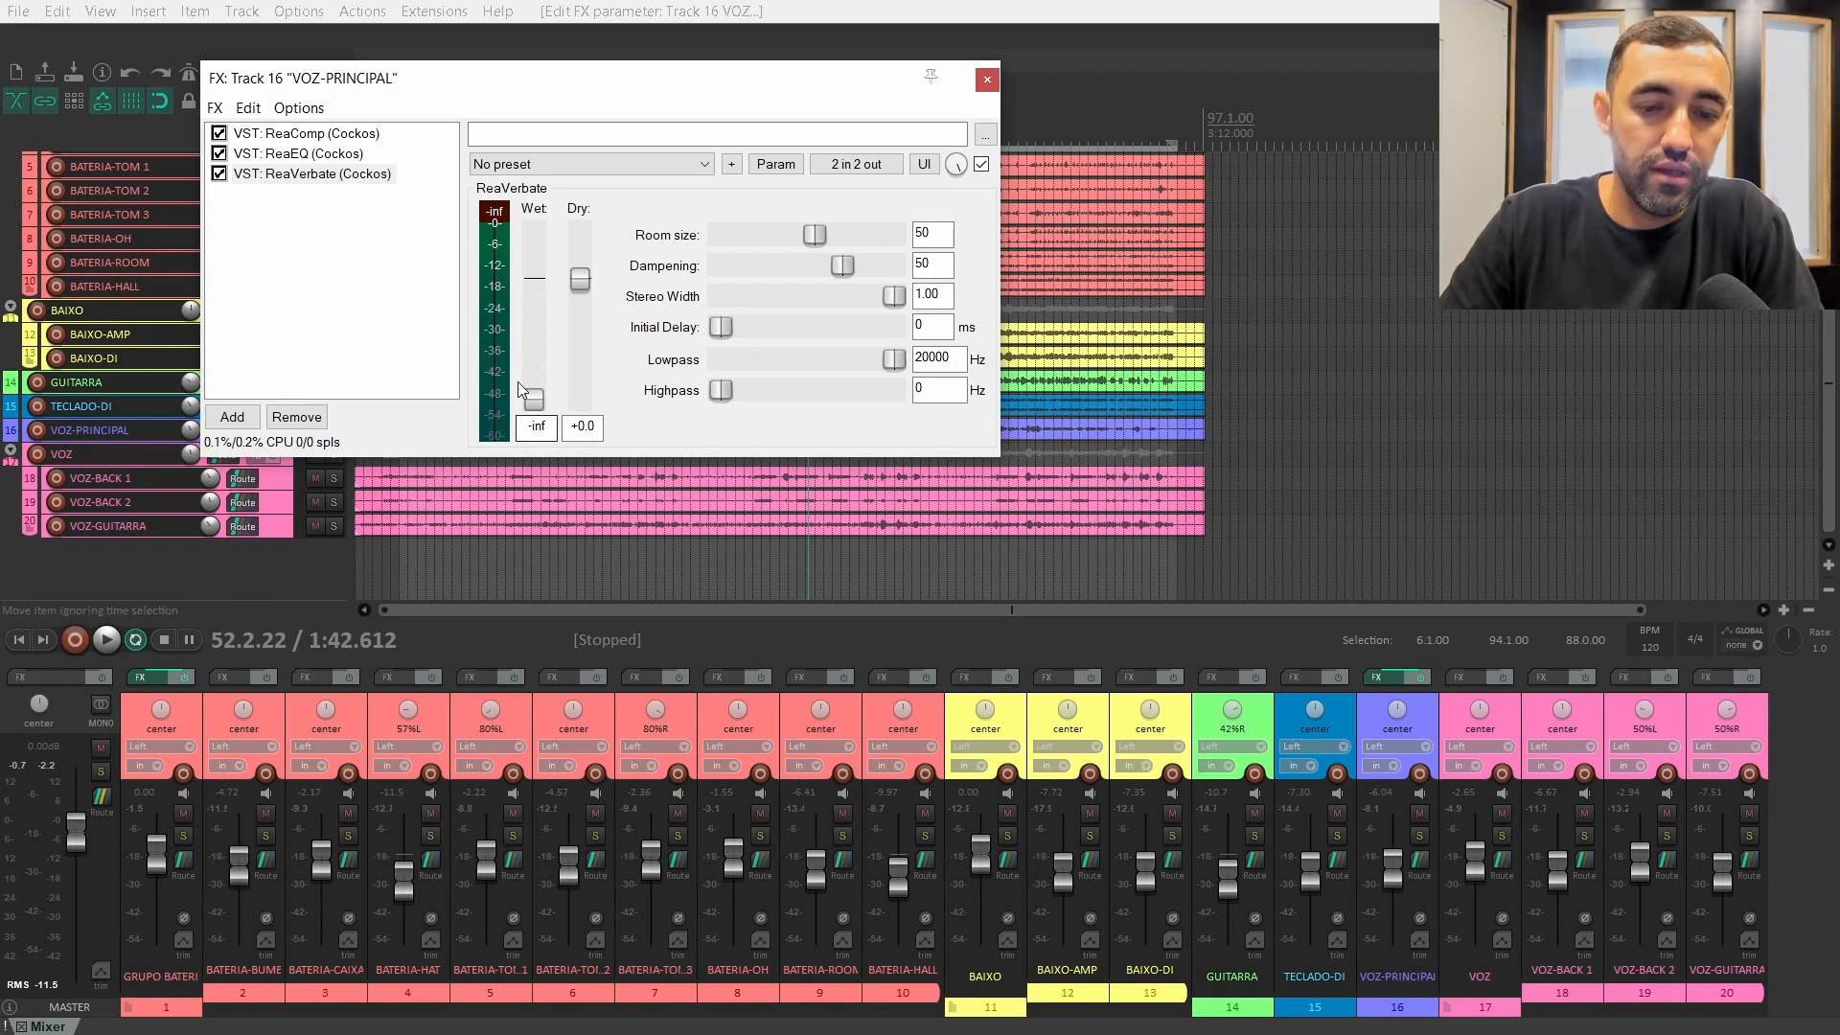
{"action": "left_click_drag", "start_coordinate": [534, 370], "coordinate": [536, 343]}
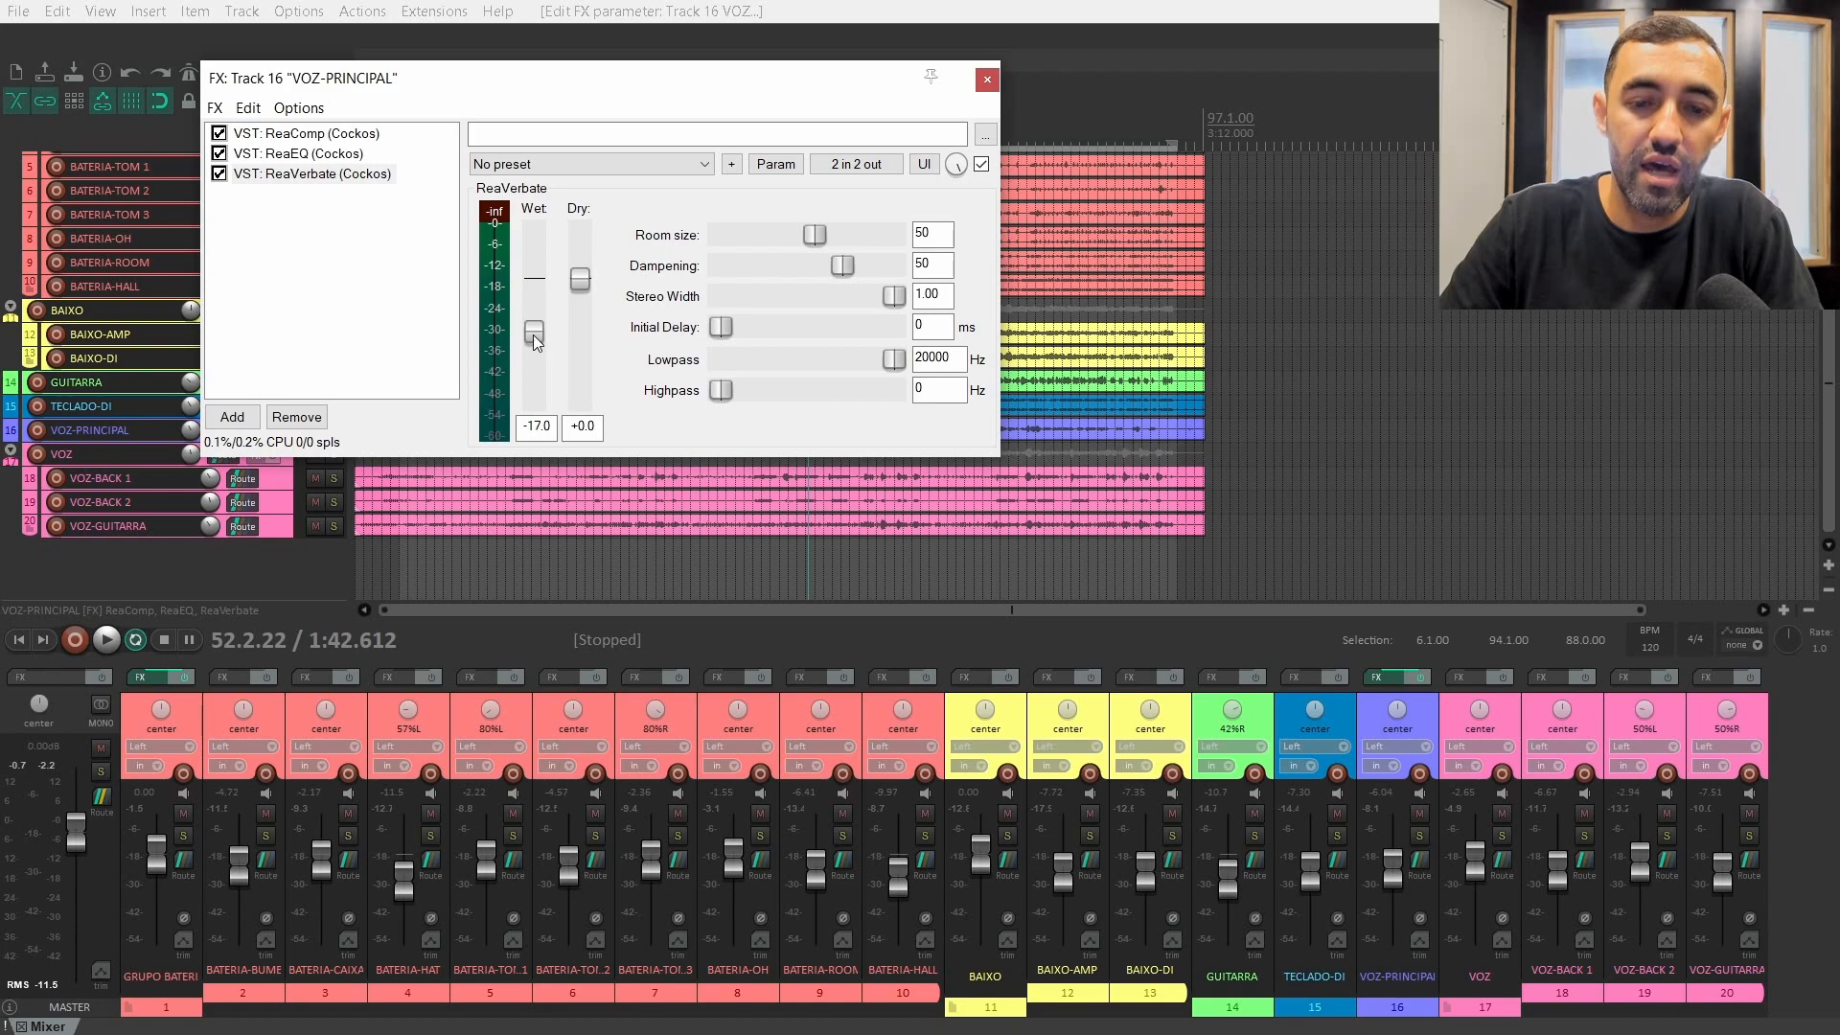
{"action": "left_click_drag", "start_coordinate": [522, 337], "coordinate": [550, 450]}
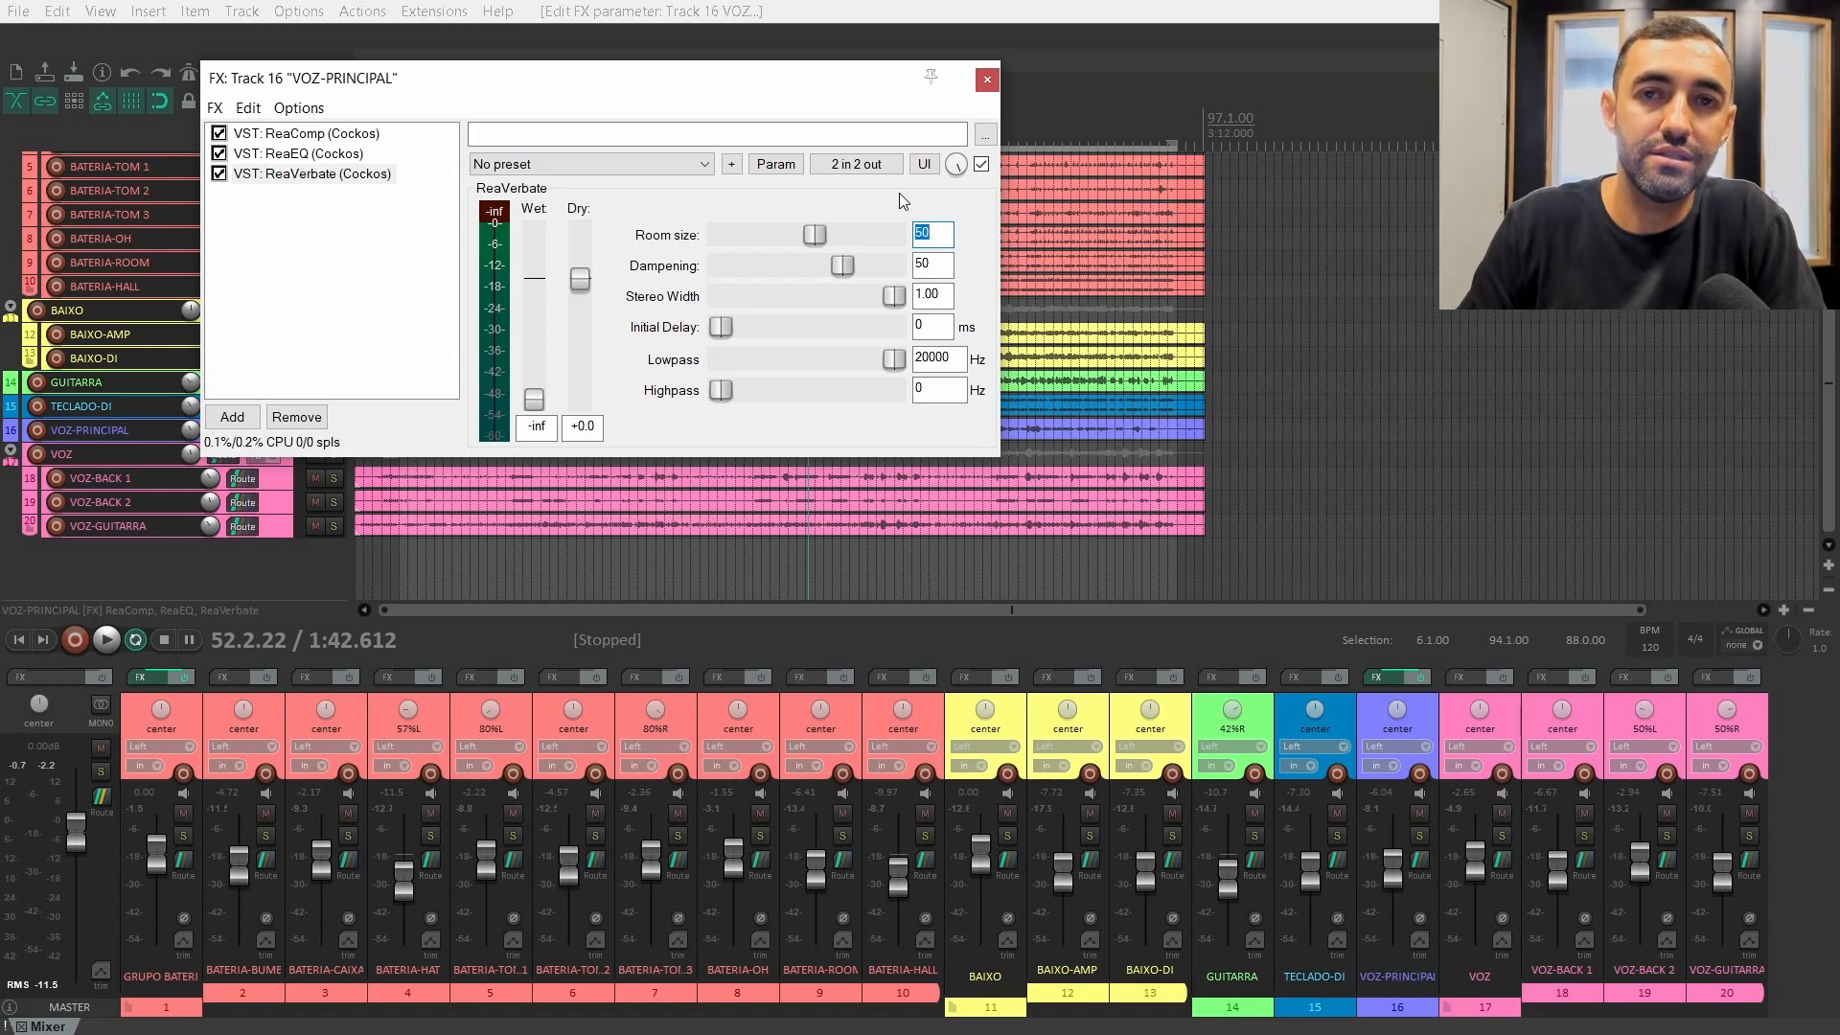
{"action": "type", "text": "92"}
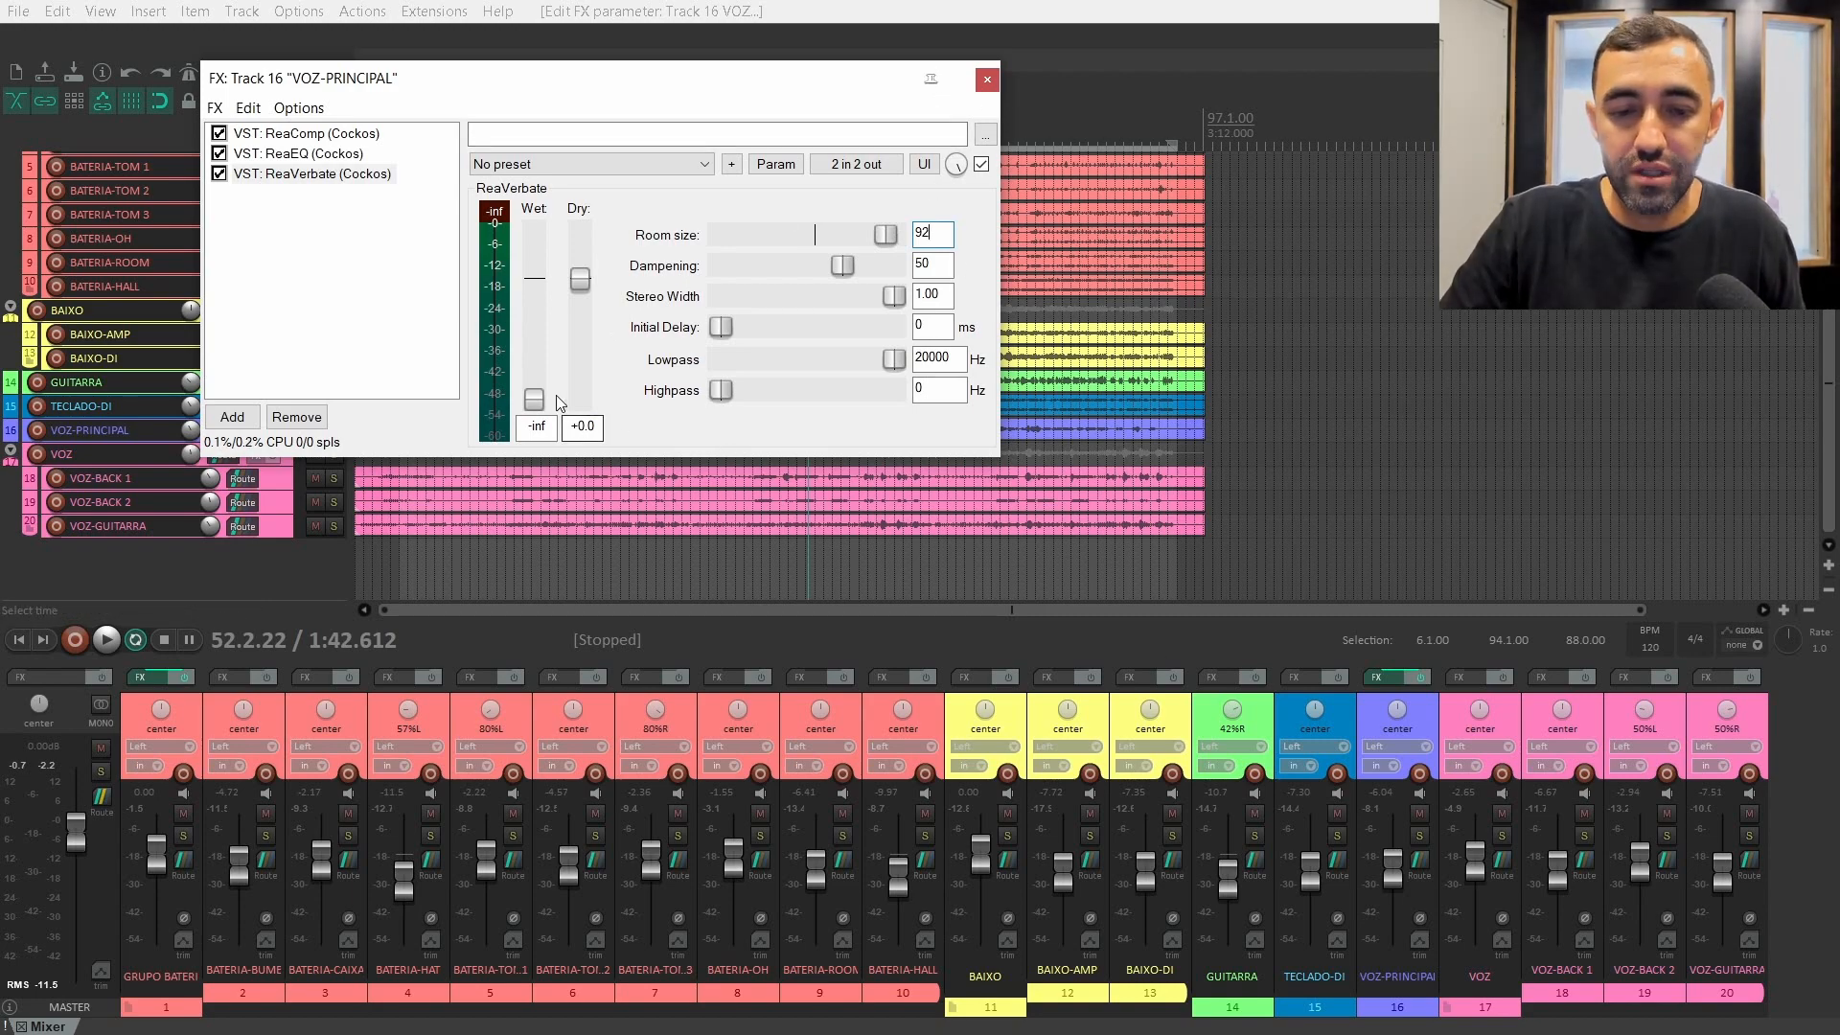
{"action": "left_click_drag", "start_coordinate": [539, 326], "coordinate": [540, 434]}
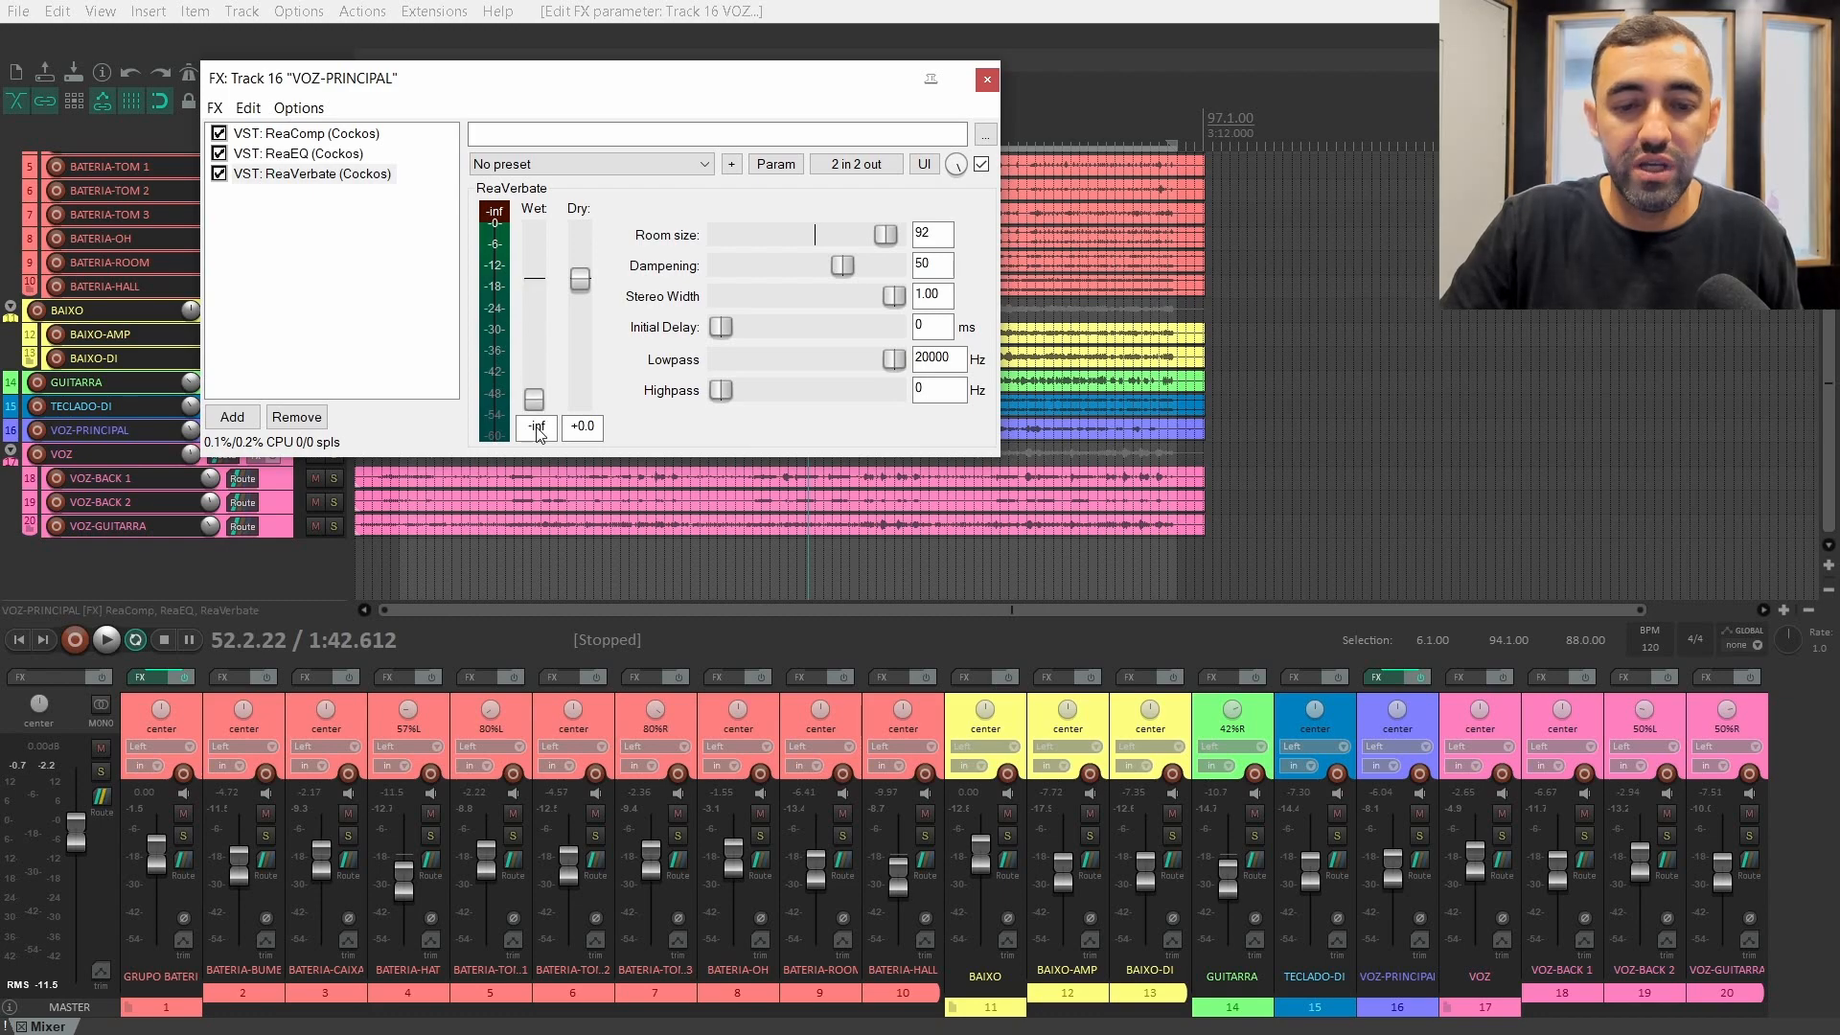
- During playback, raise the lead vocal reverb's wet level to about +2.7 dB and bring it back to -inf
{"action": "key", "text": "space"}
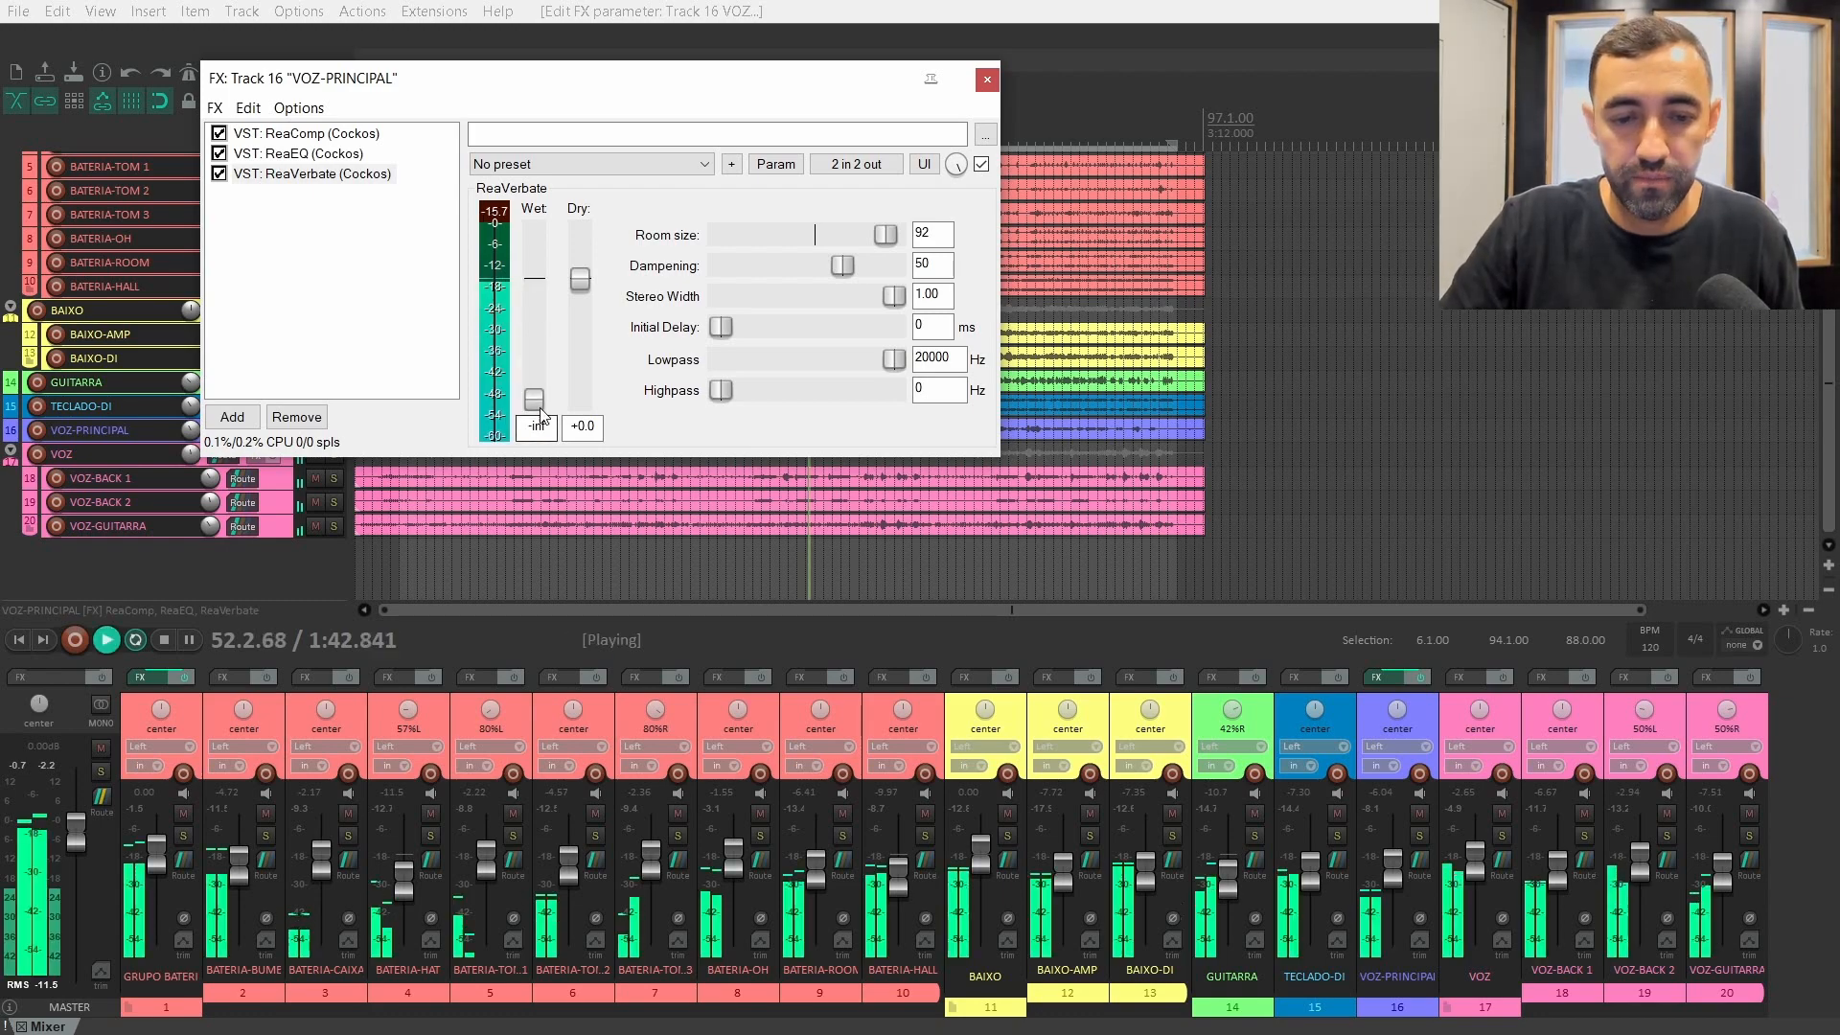
{"action": "left_click_drag", "start_coordinate": [540, 410], "coordinate": [539, 282]}
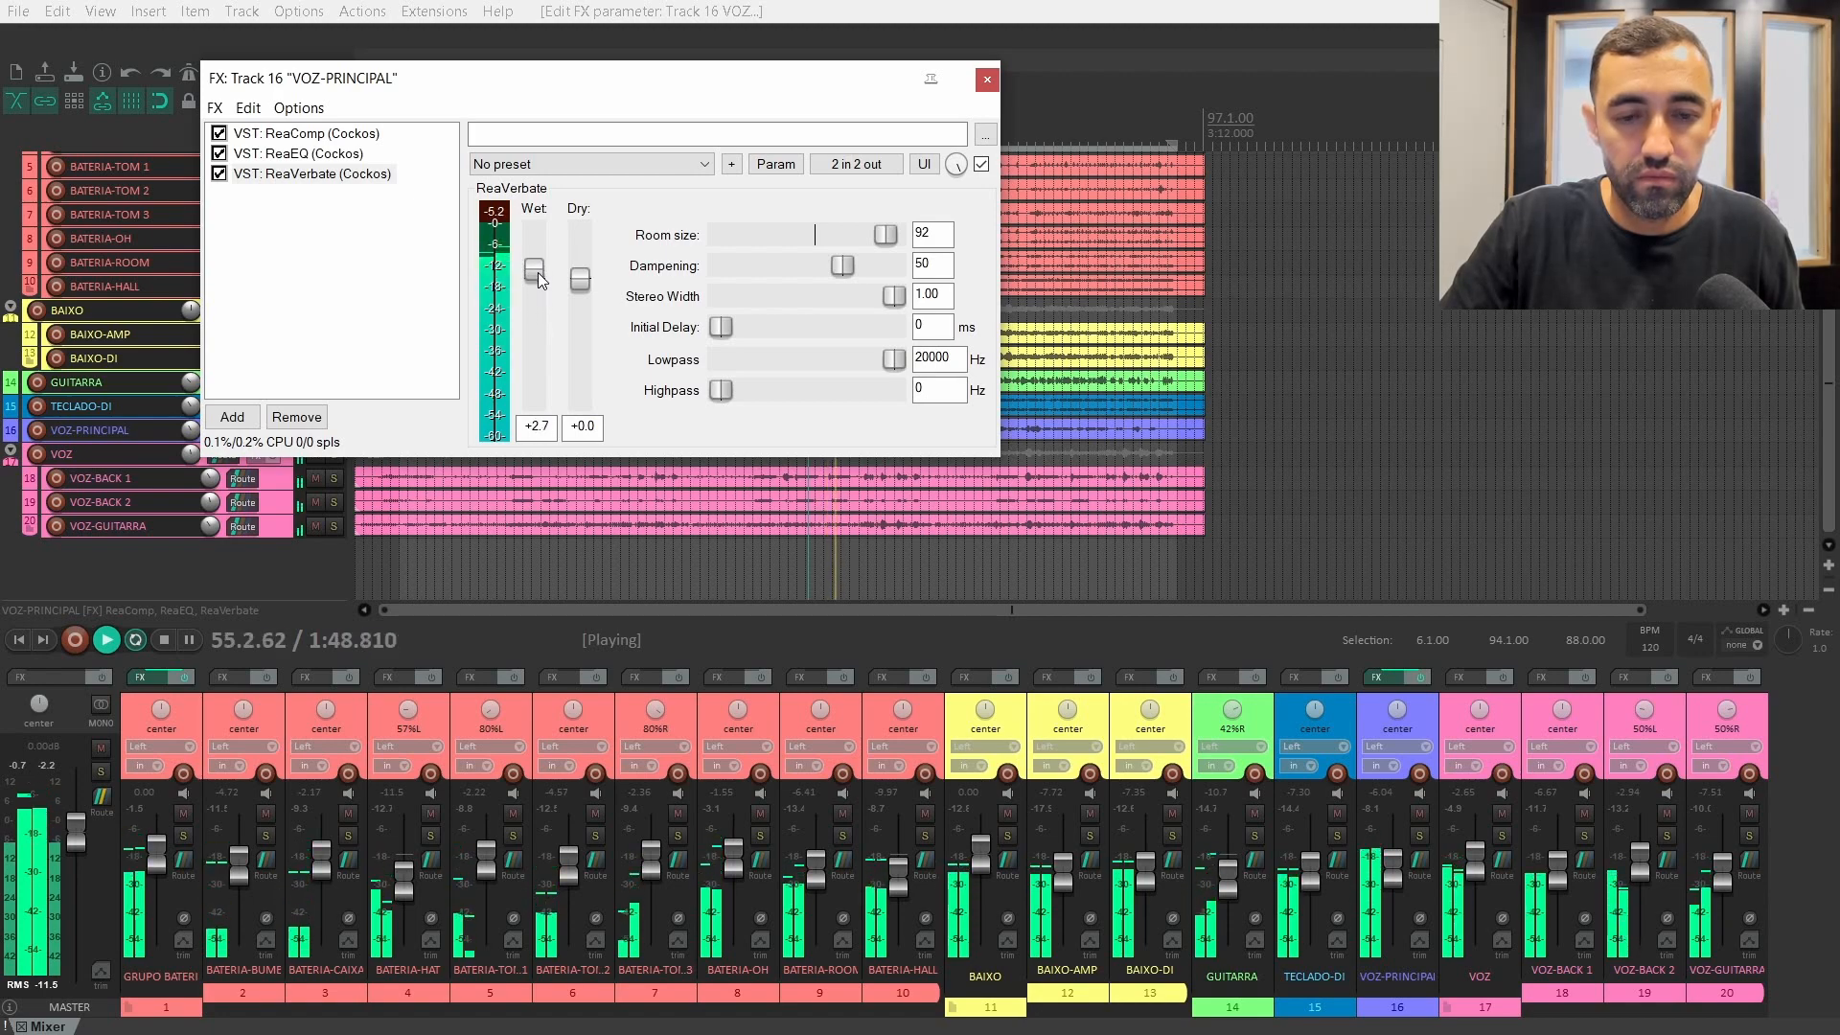
{"action": "left_click_drag", "start_coordinate": [539, 283], "coordinate": [541, 400]}
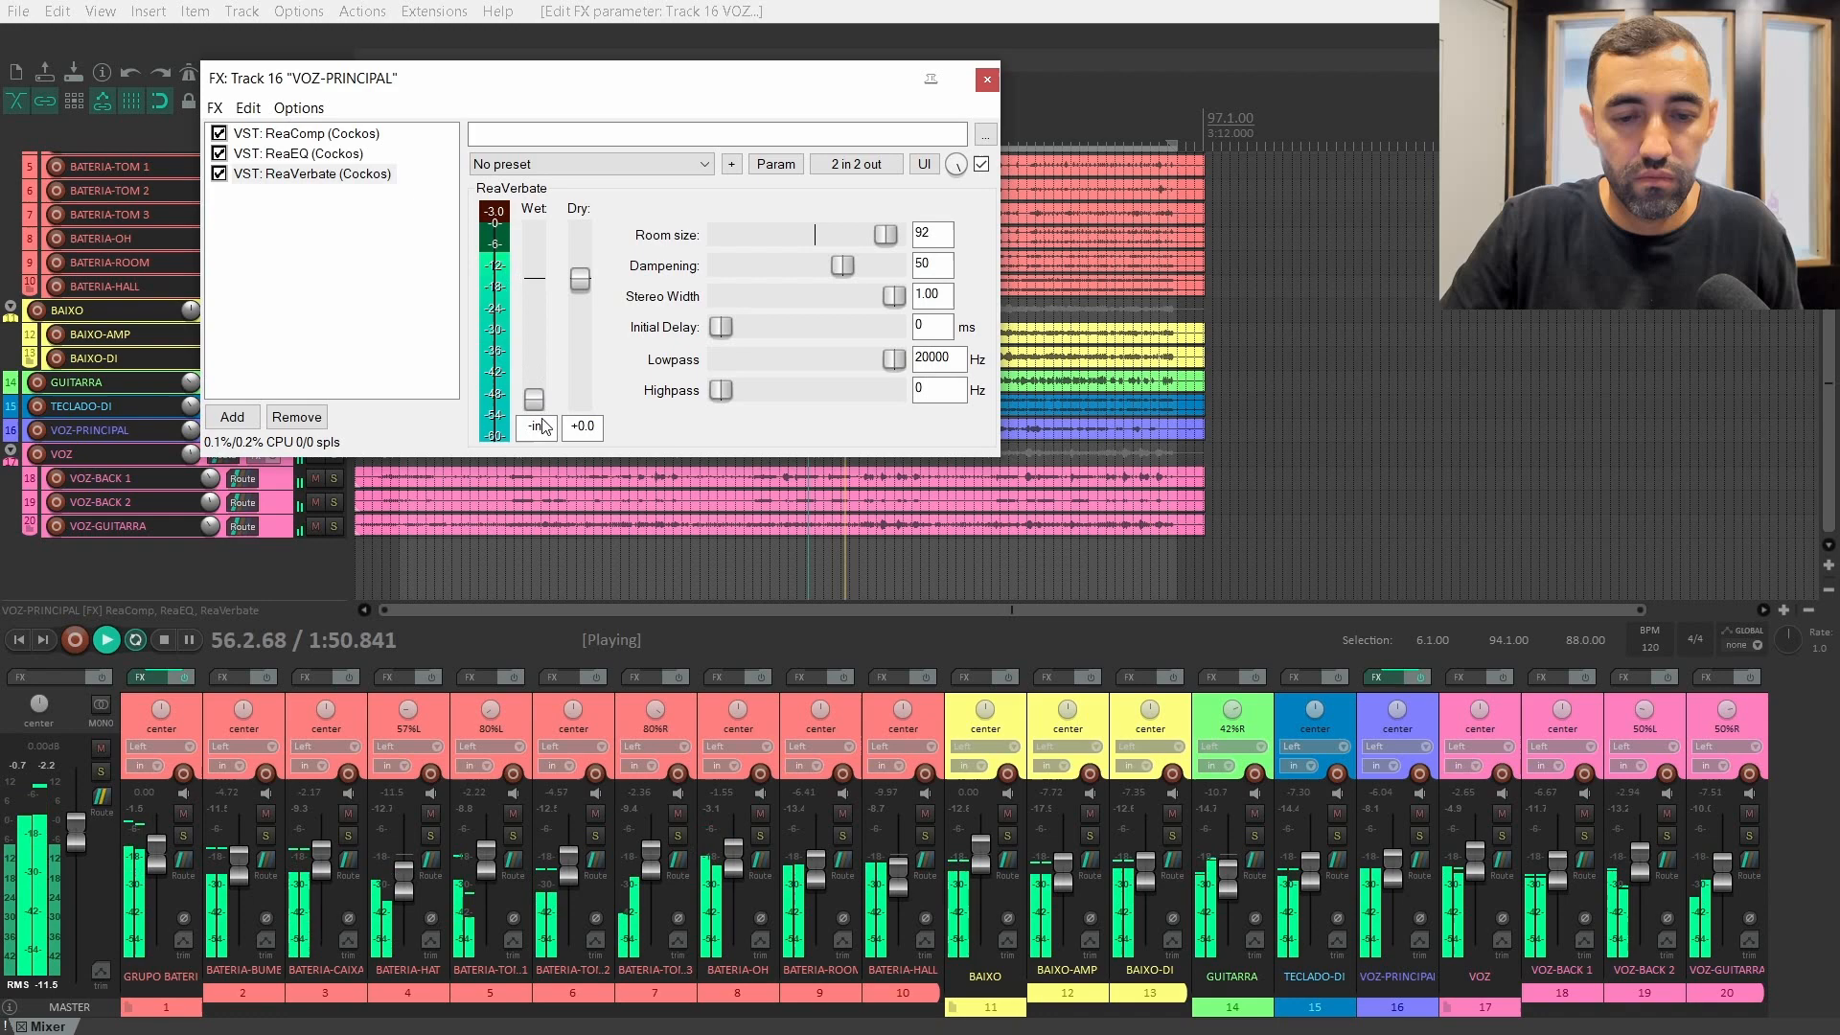
- With ReaVerbate's dry level at -inf, compare playback with the wet level at -inf and at +0.0 dB
{"action": "left_click_drag", "start_coordinate": [579, 279], "coordinate": [588, 483]}
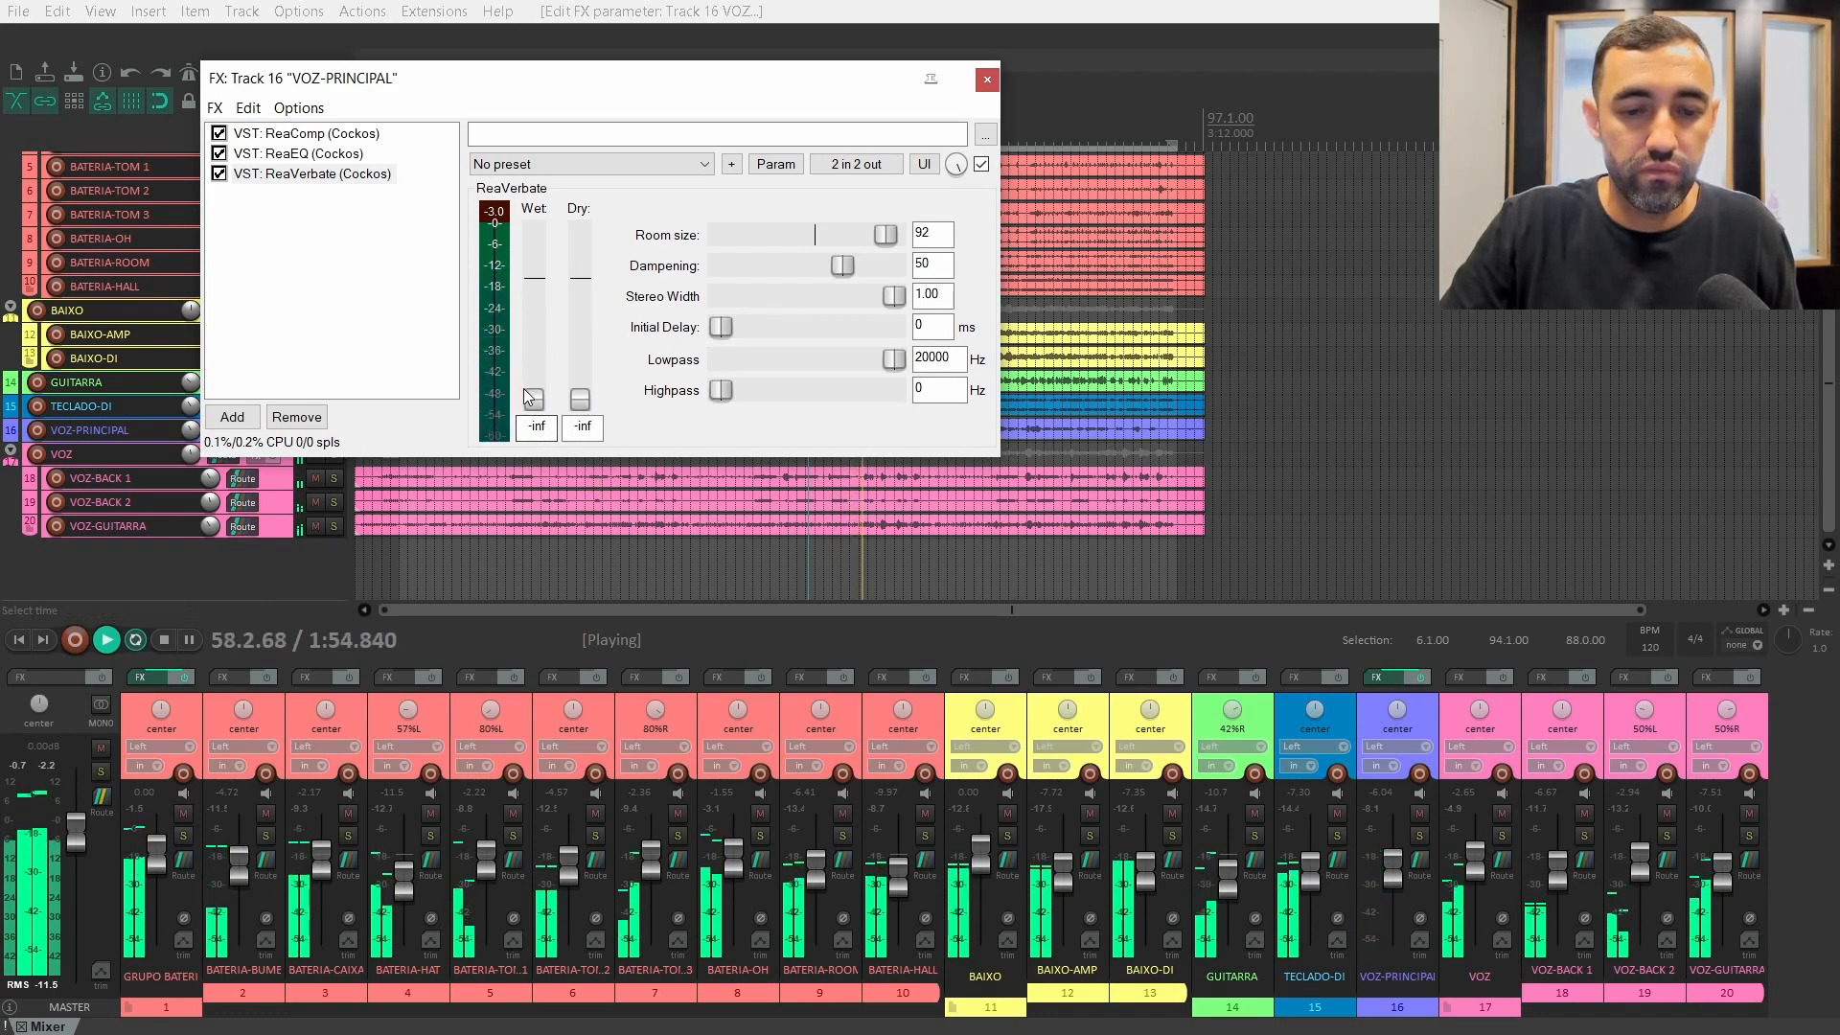
{"action": "key", "text": "space"}
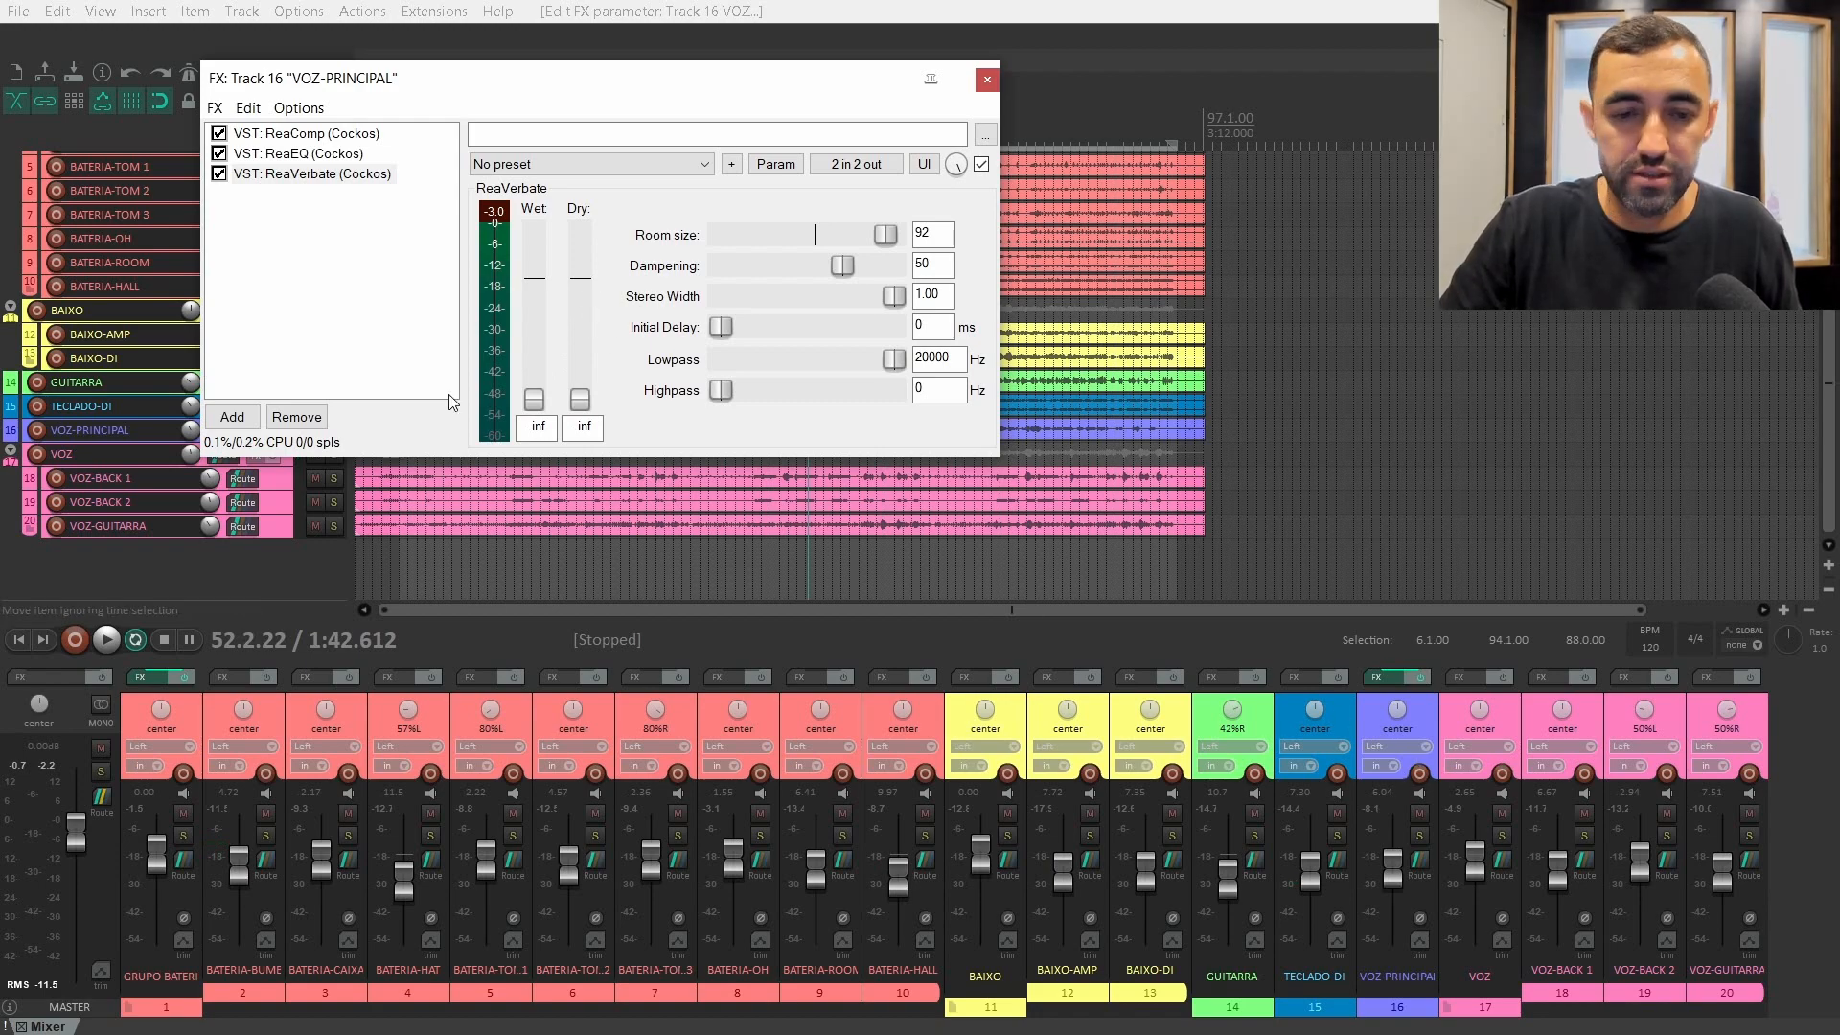
{"action": "double_click", "coordinate": [536, 397]}
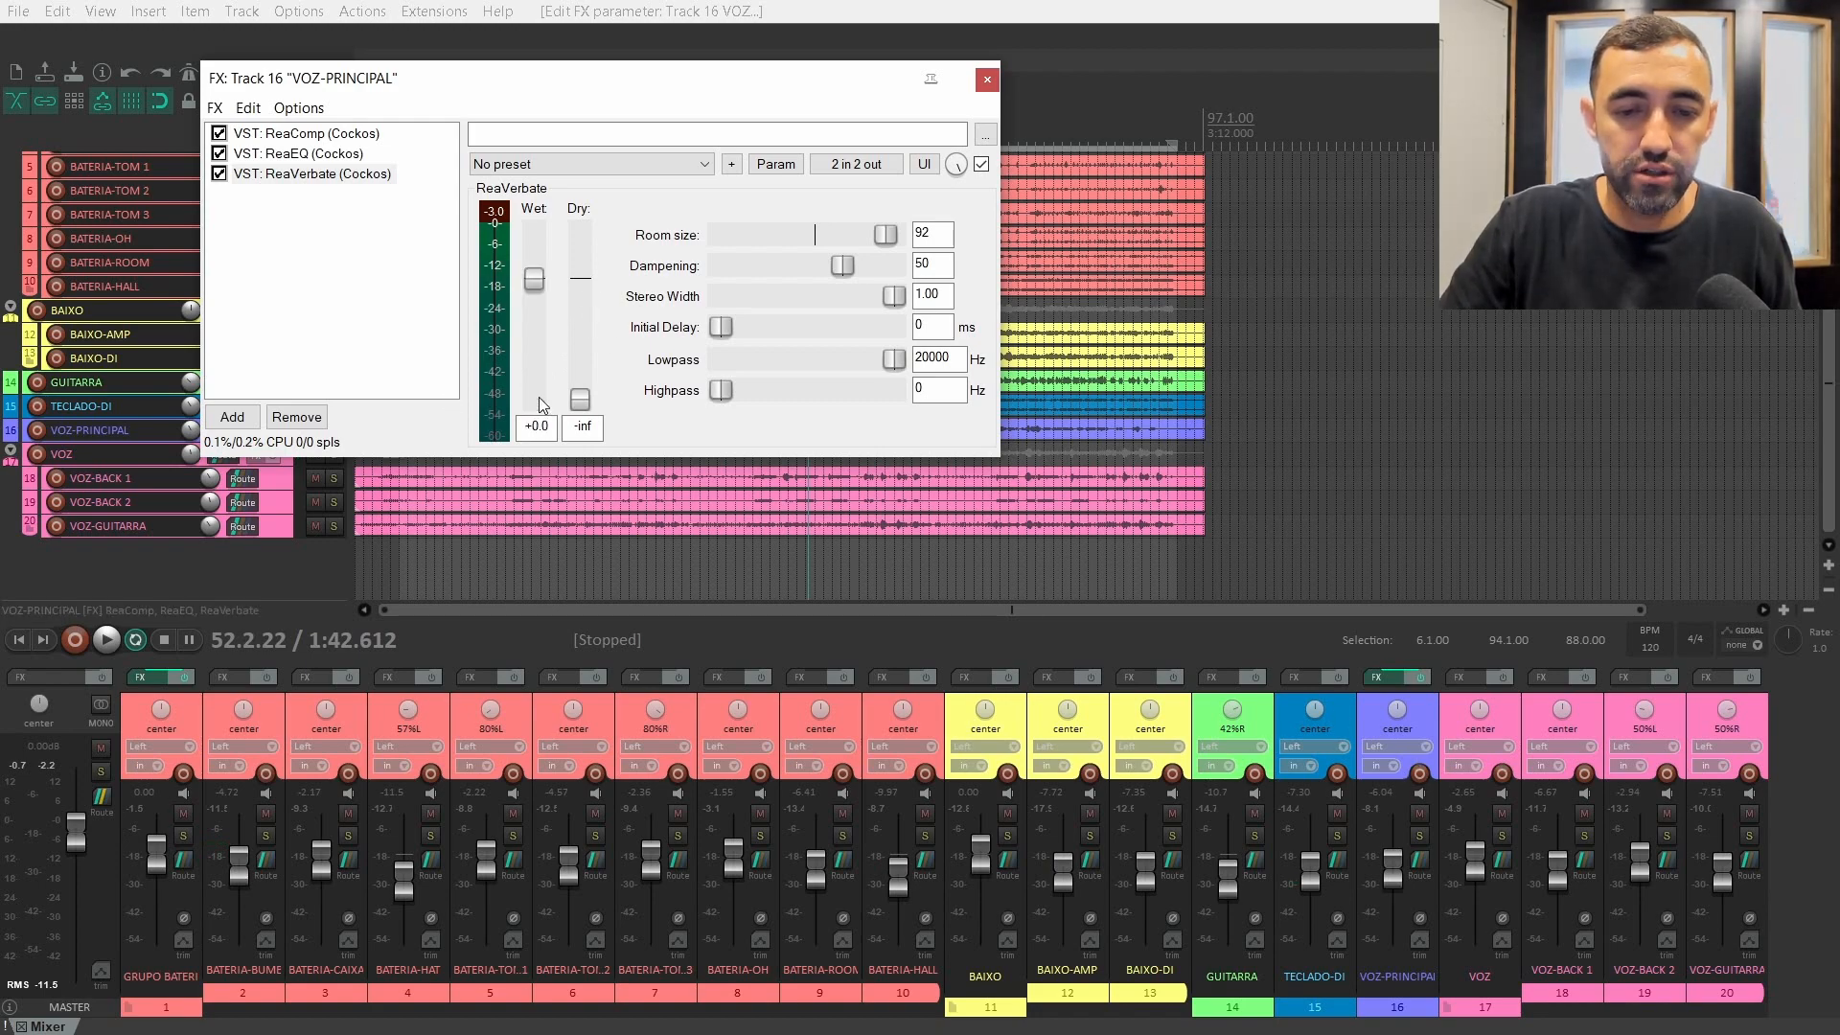
{"action": "key", "text": "space"}
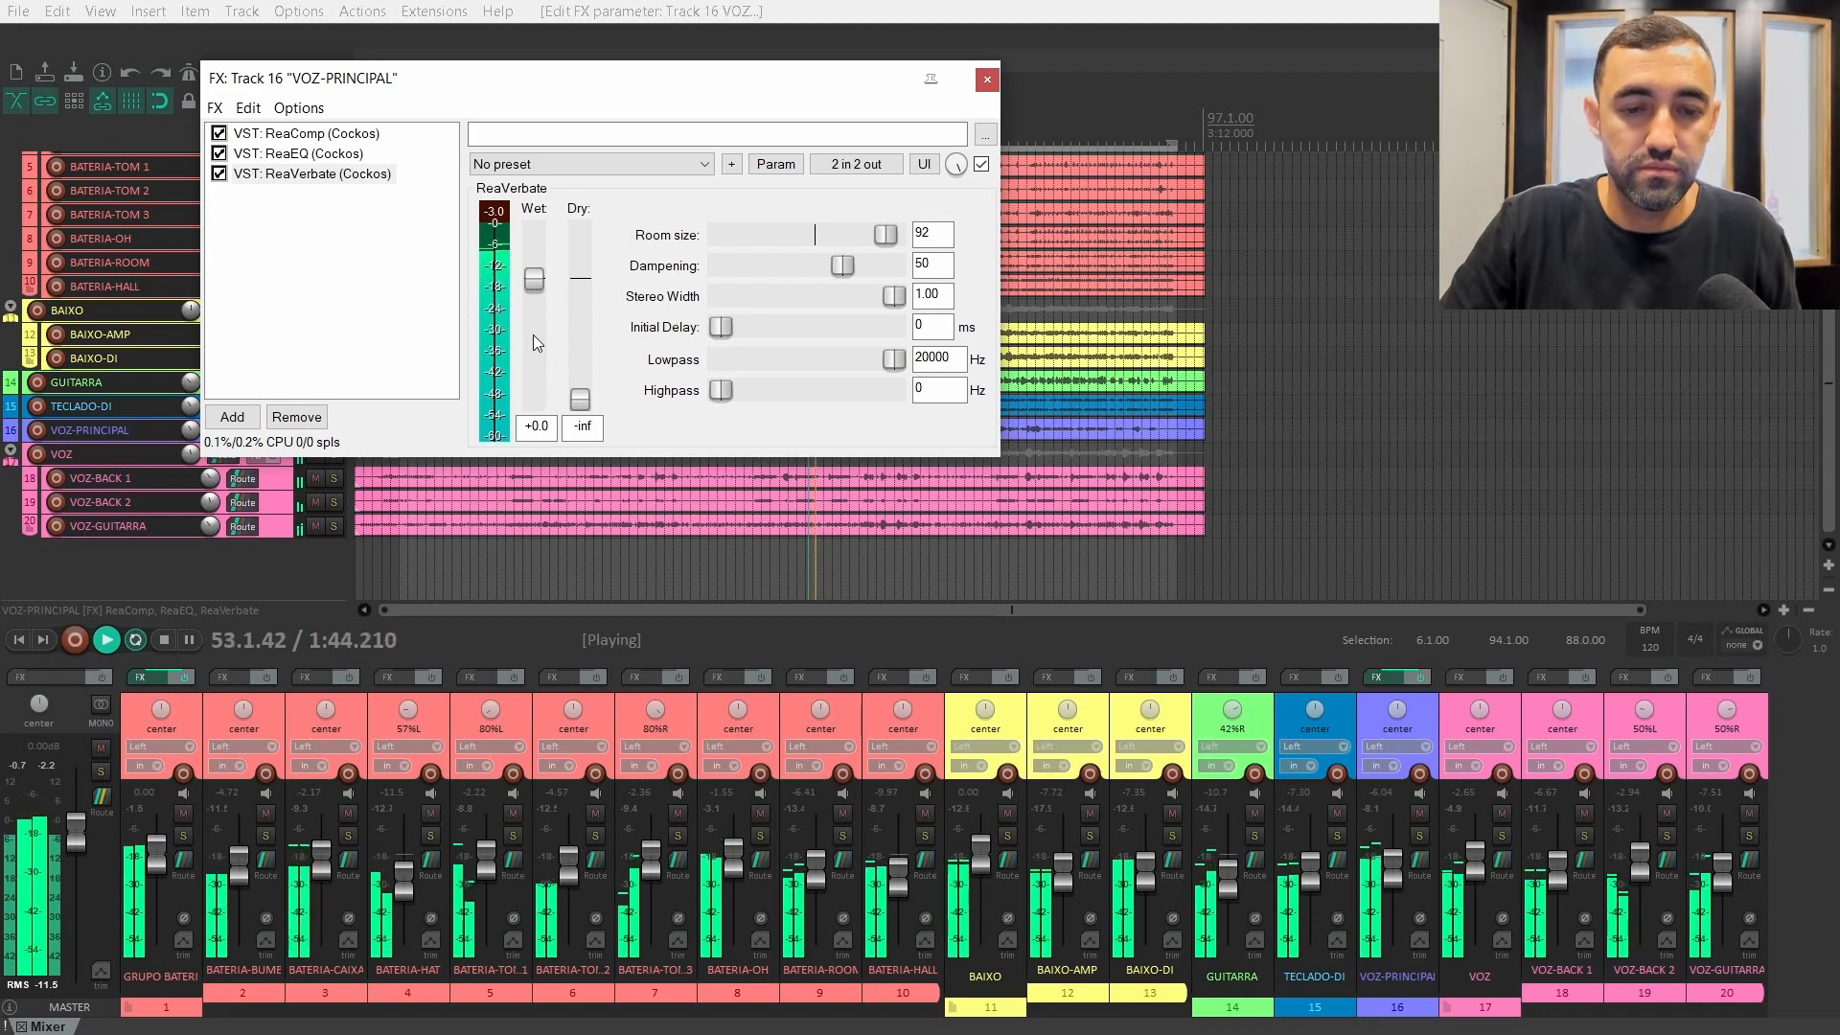
{"action": "key", "text": "space"}
- Balance ReaVerbate on the lead vocal to about -17.2 dB wet and -1.2 dB dry while the mix plays
{"action": "left_click_drag", "start_coordinate": [535, 280], "coordinate": [533, 399]}
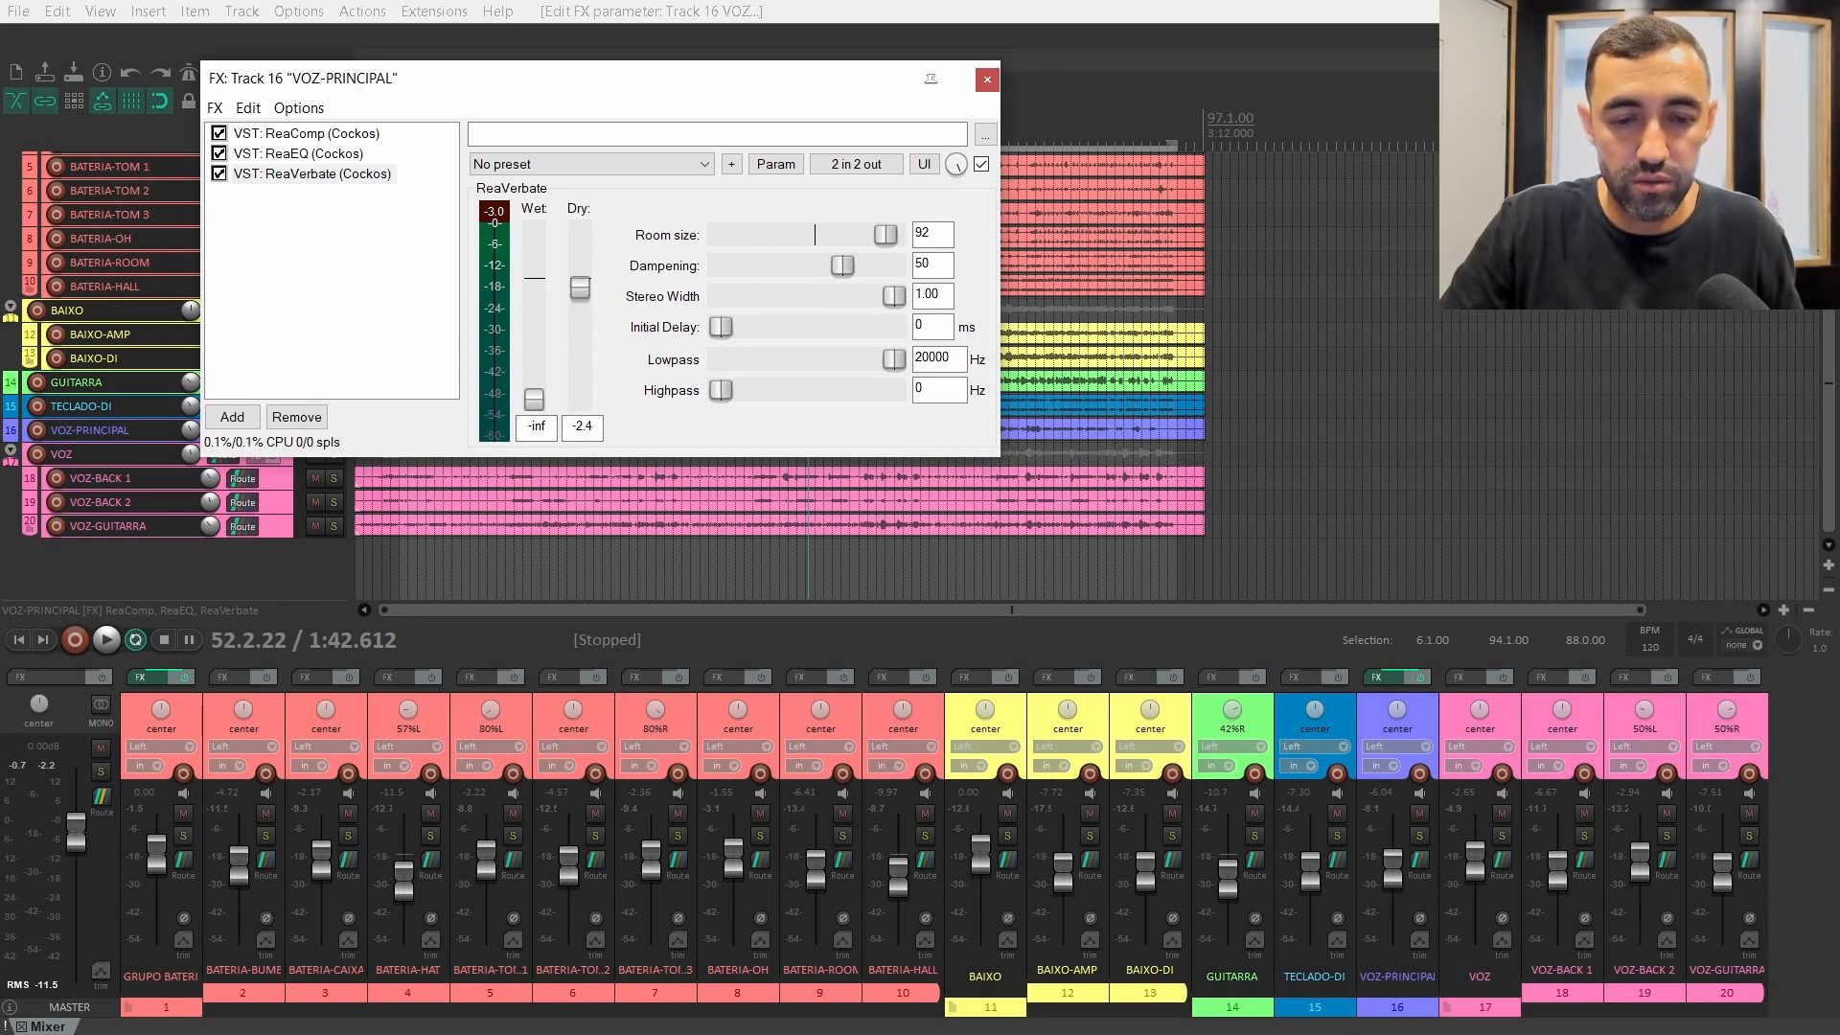
{"action": "key", "text": "space"}
{"action": "left_click_drag", "start_coordinate": [534, 399], "coordinate": [534, 328]}
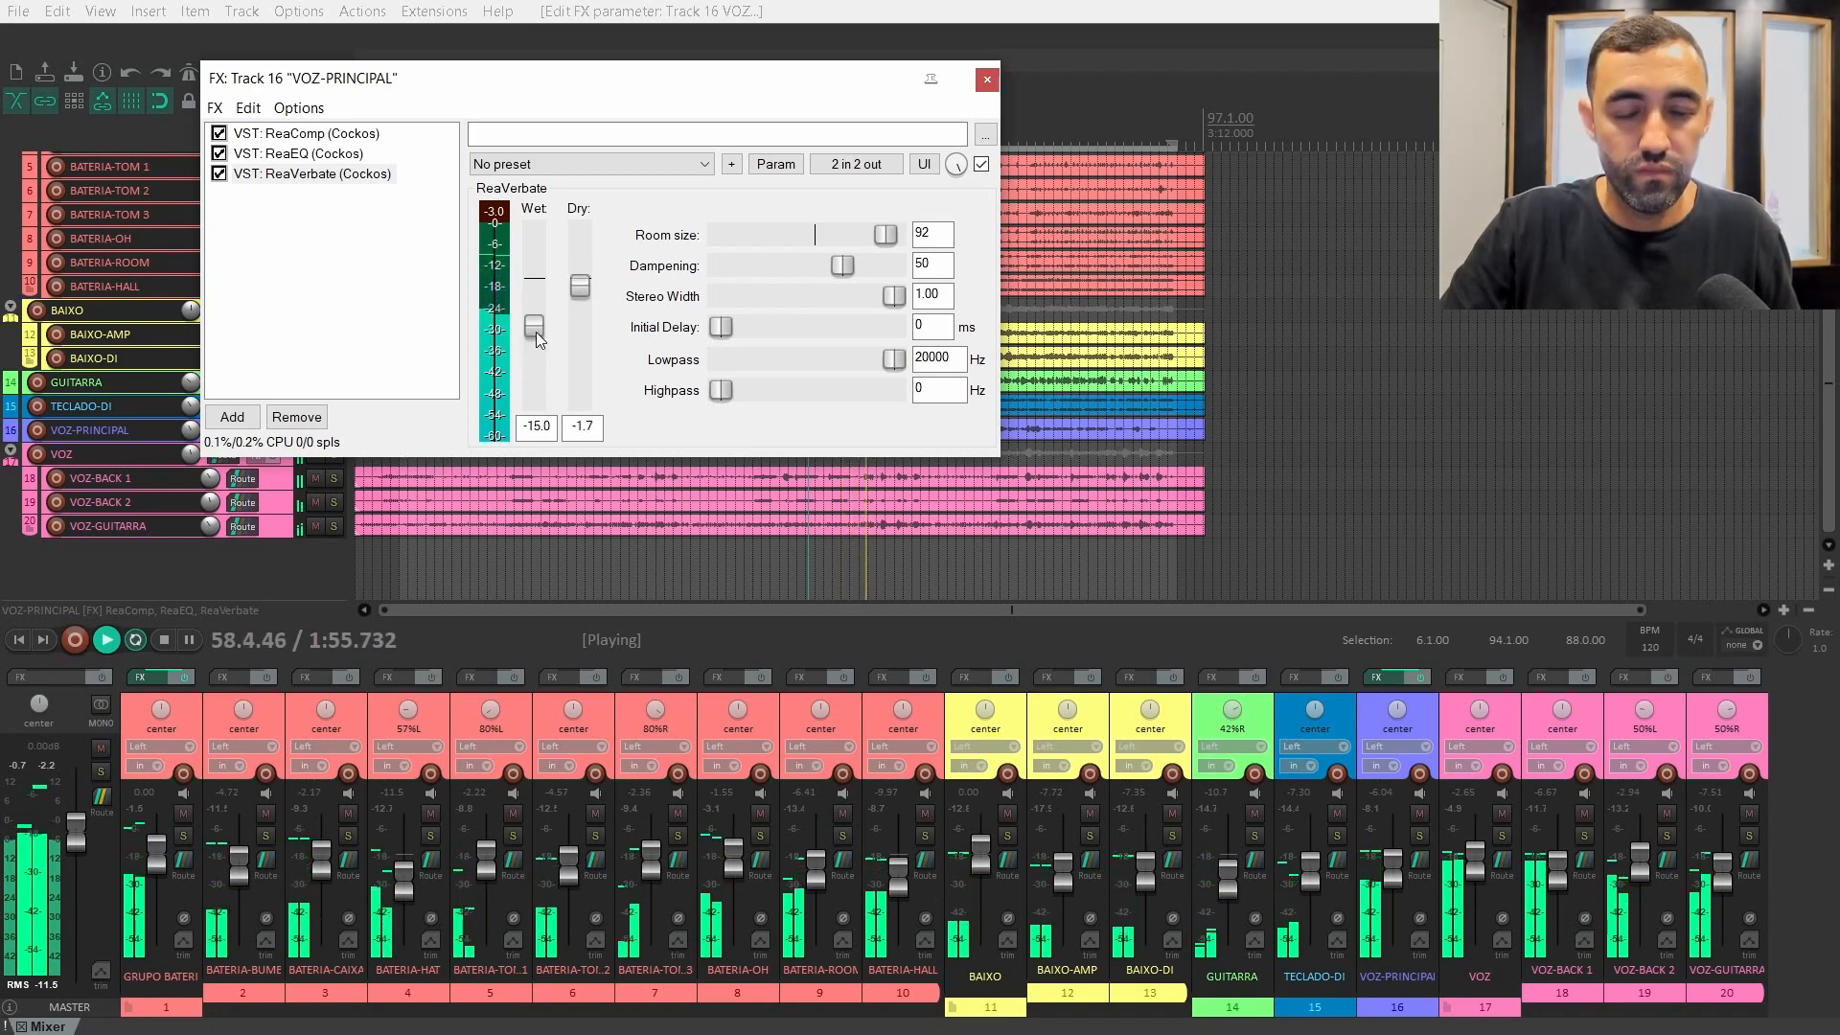
{"action": "left_click_drag", "start_coordinate": [534, 327], "coordinate": [538, 337]}
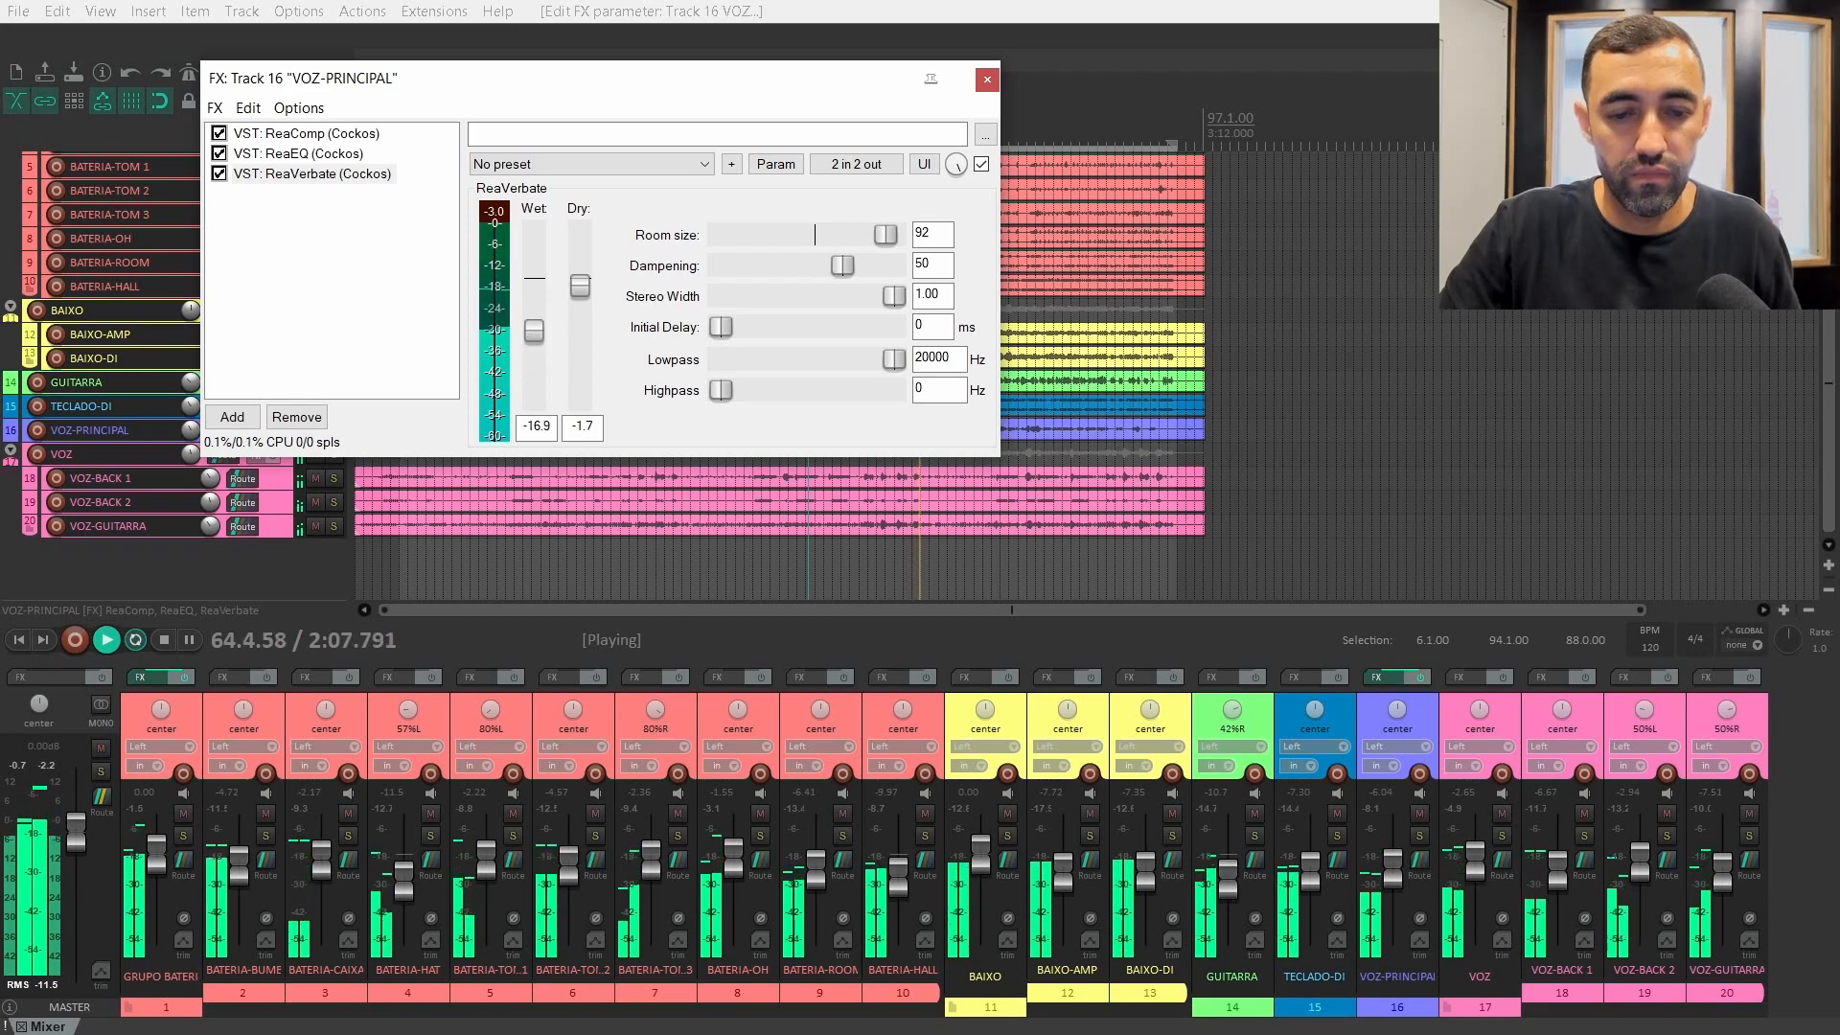
{"action": "left_click_drag", "start_coordinate": [579, 294], "coordinate": [579, 292]}
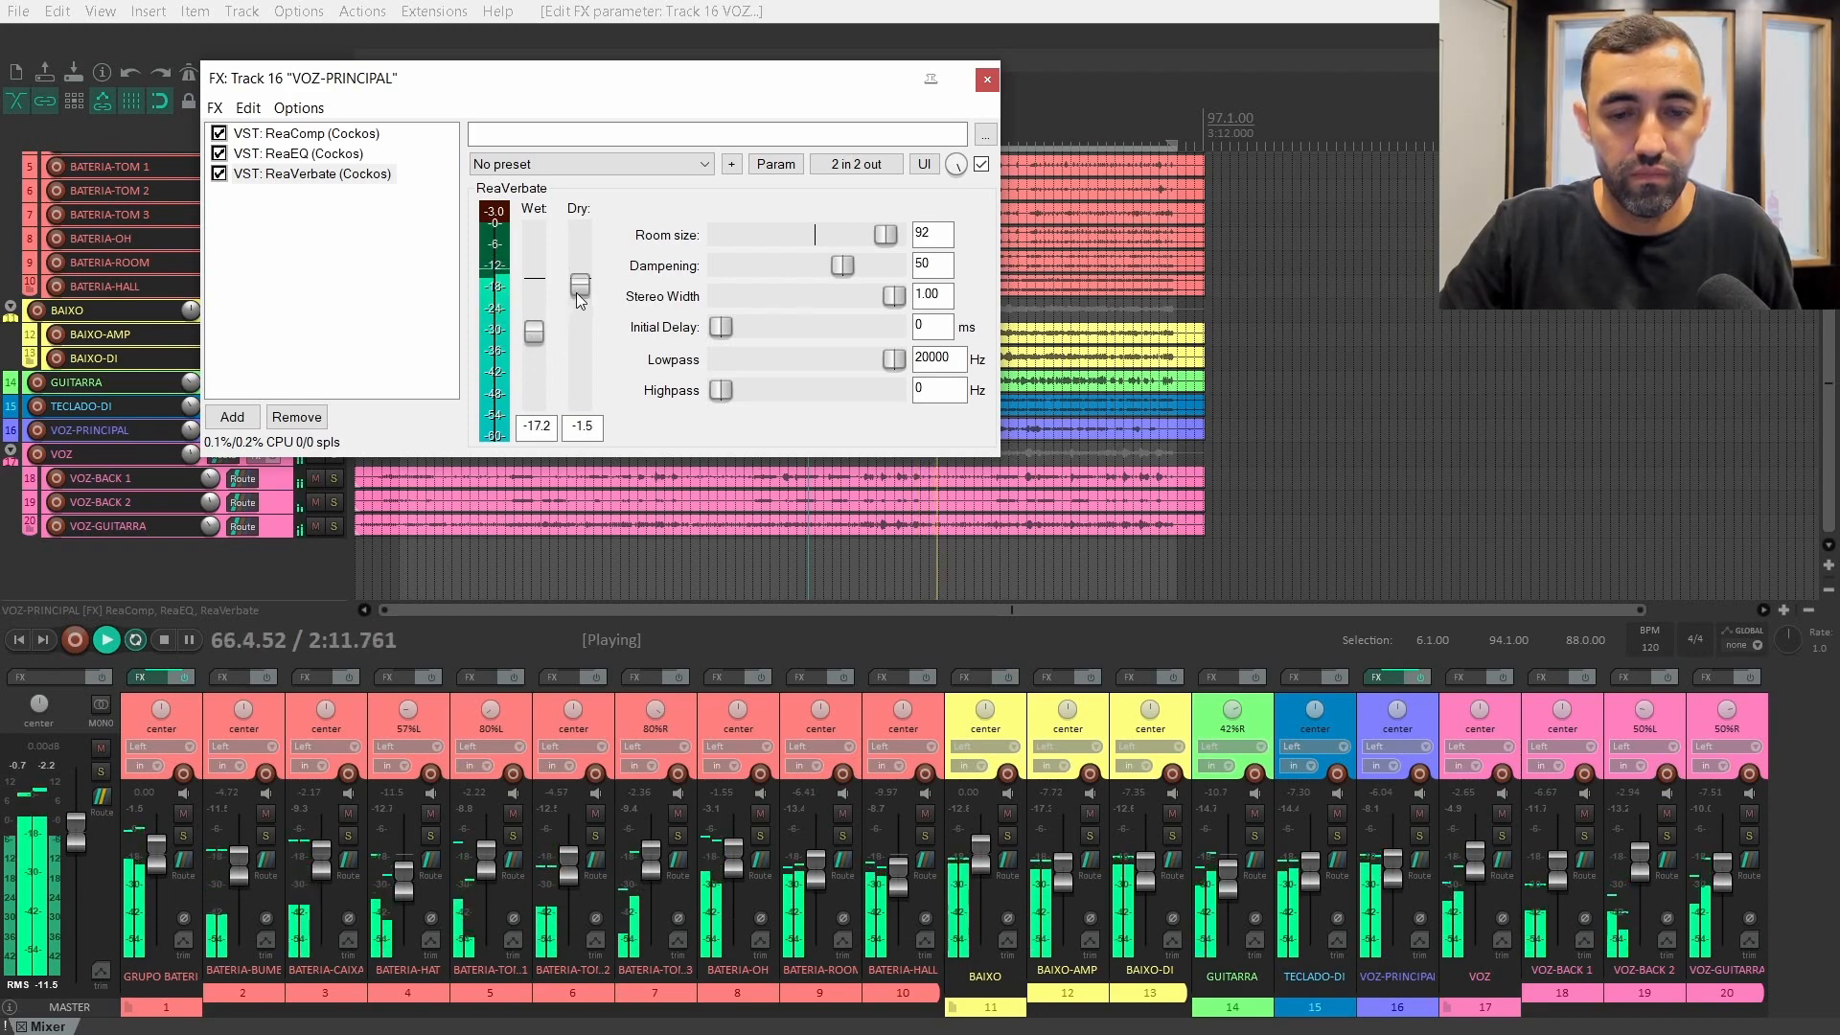
{"action": "left_click_drag", "start_coordinate": [579, 296], "coordinate": [580, 293]}
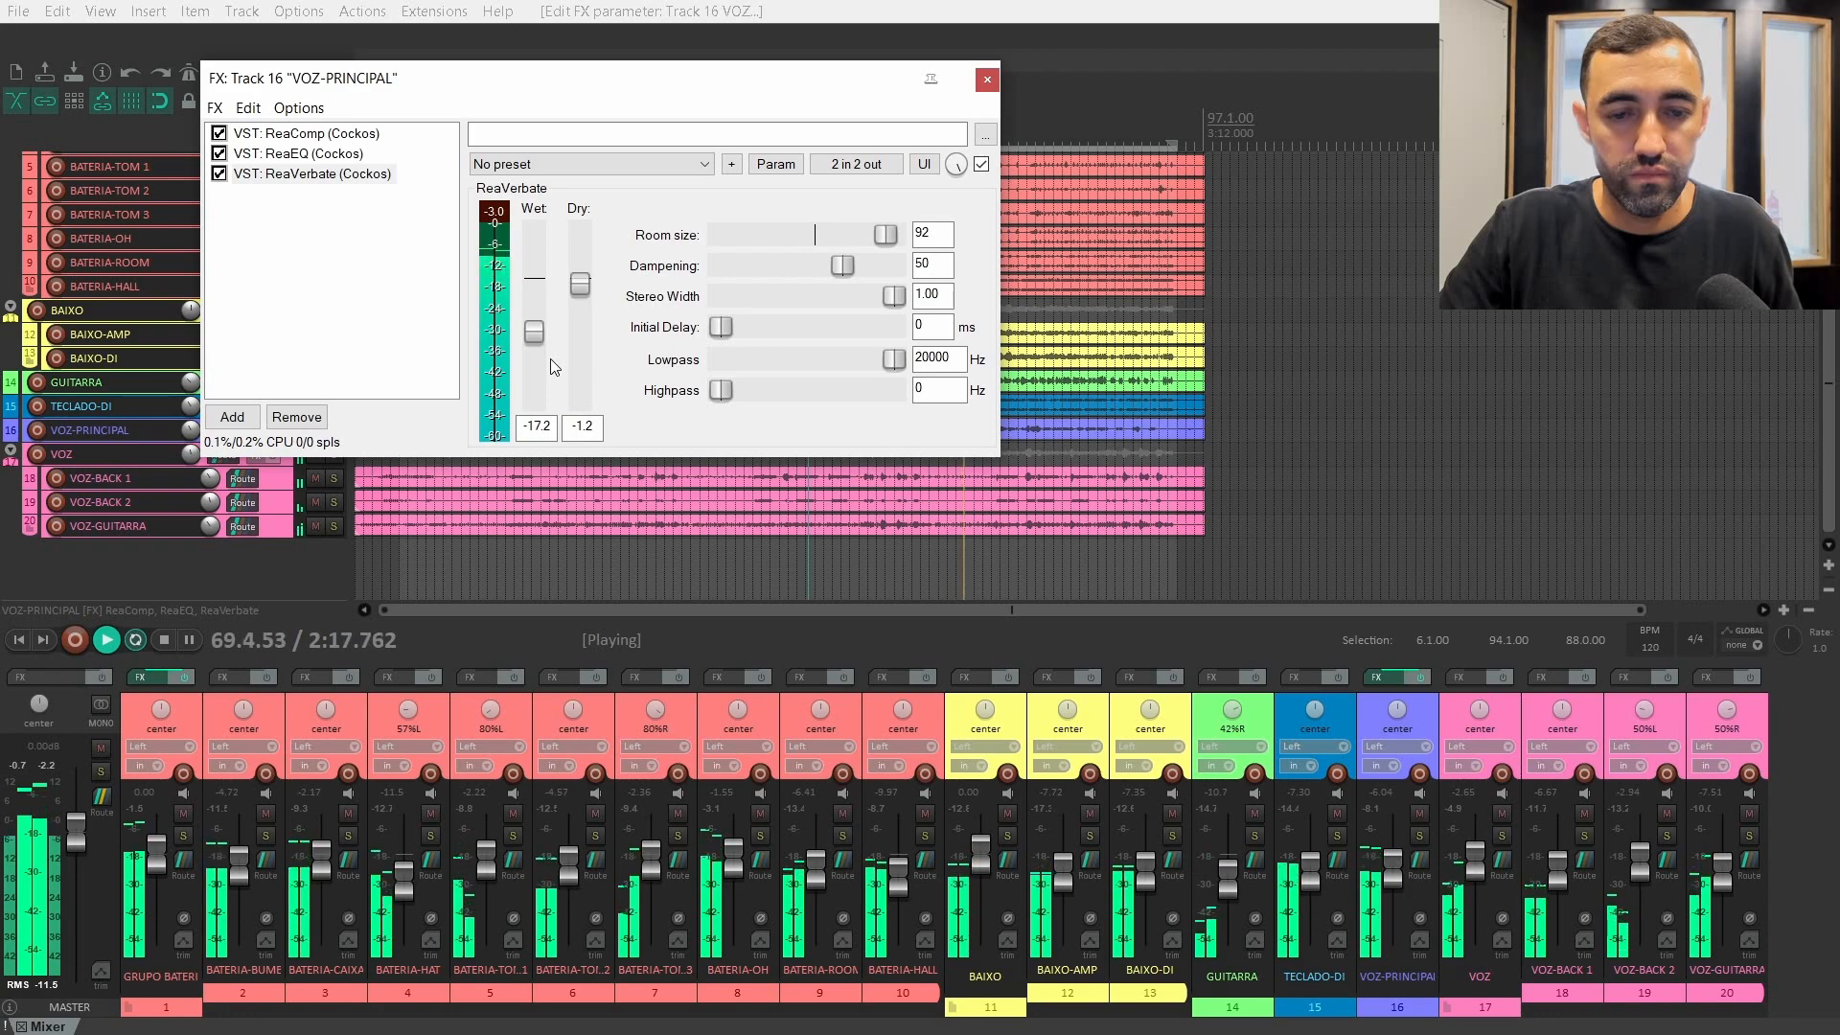
- Lower the lead vocal ReaComp threshold to about -28.4 dB during playback
{"action": "left_click", "coordinate": [340, 135]}
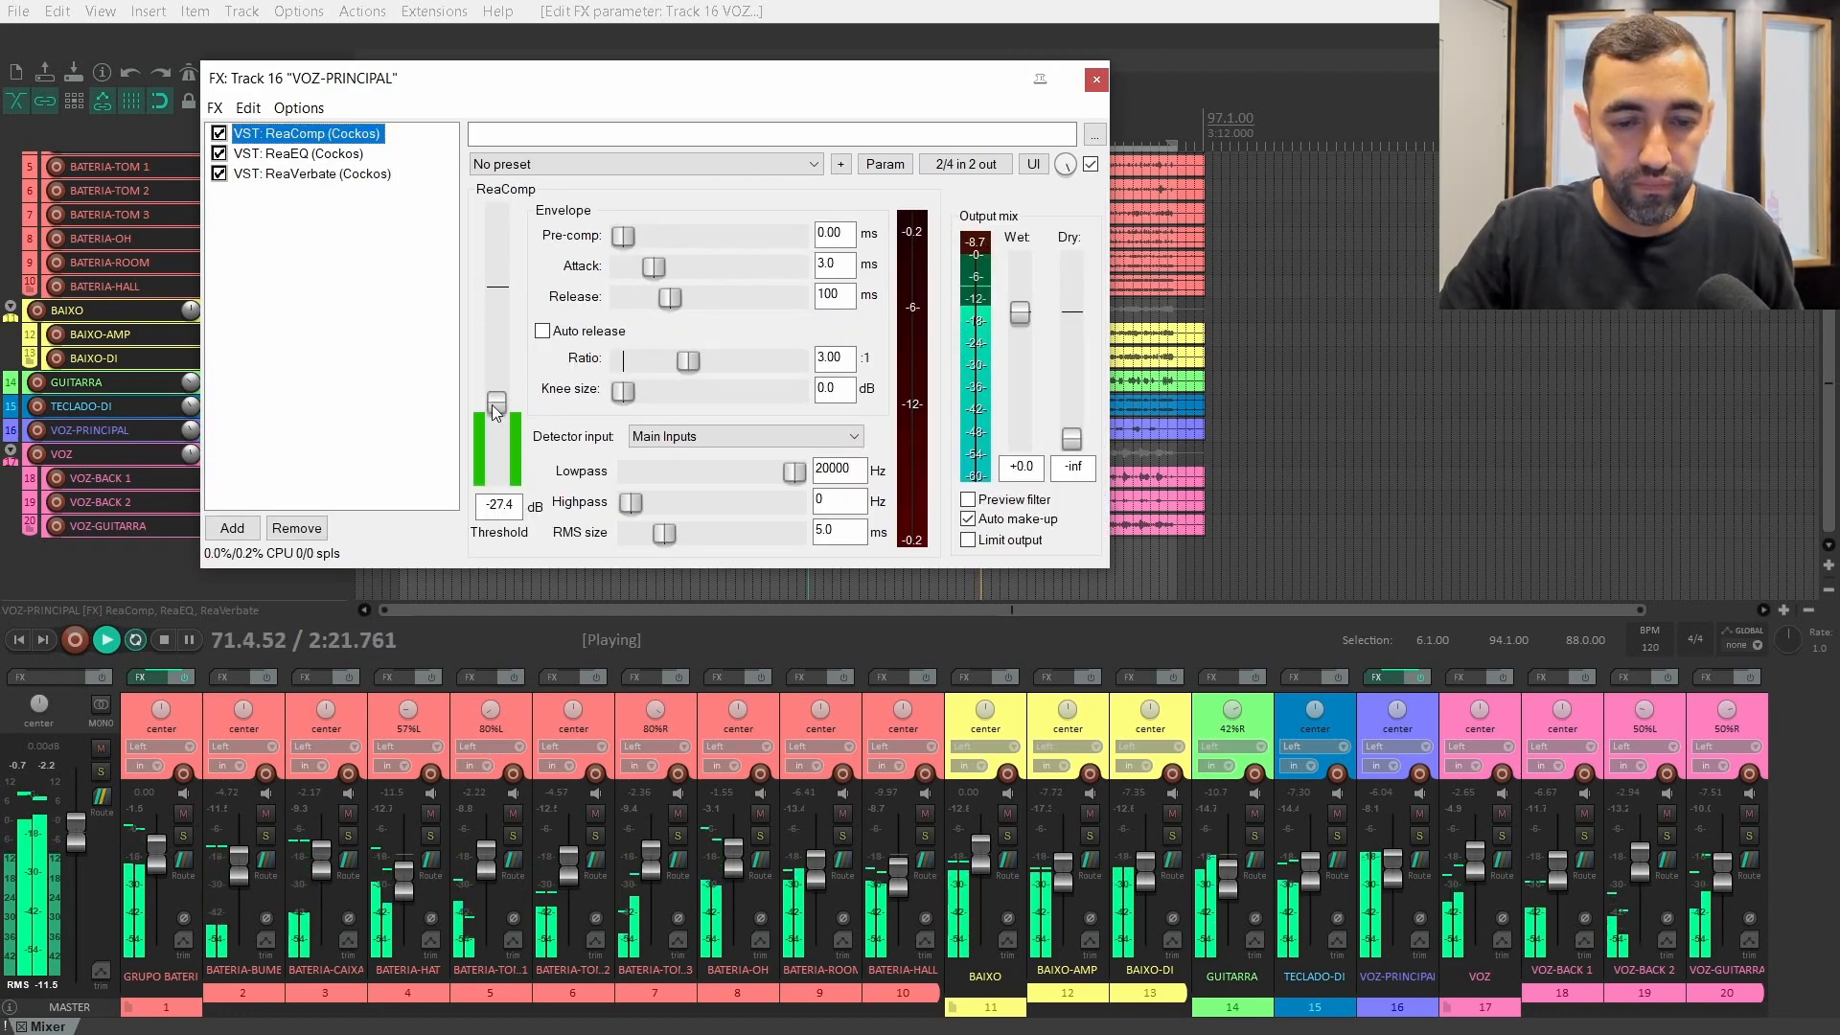
{"action": "left_click", "coordinate": [491, 403]}
{"action": "left_click_drag", "start_coordinate": [492, 404], "coordinate": [491, 407]}
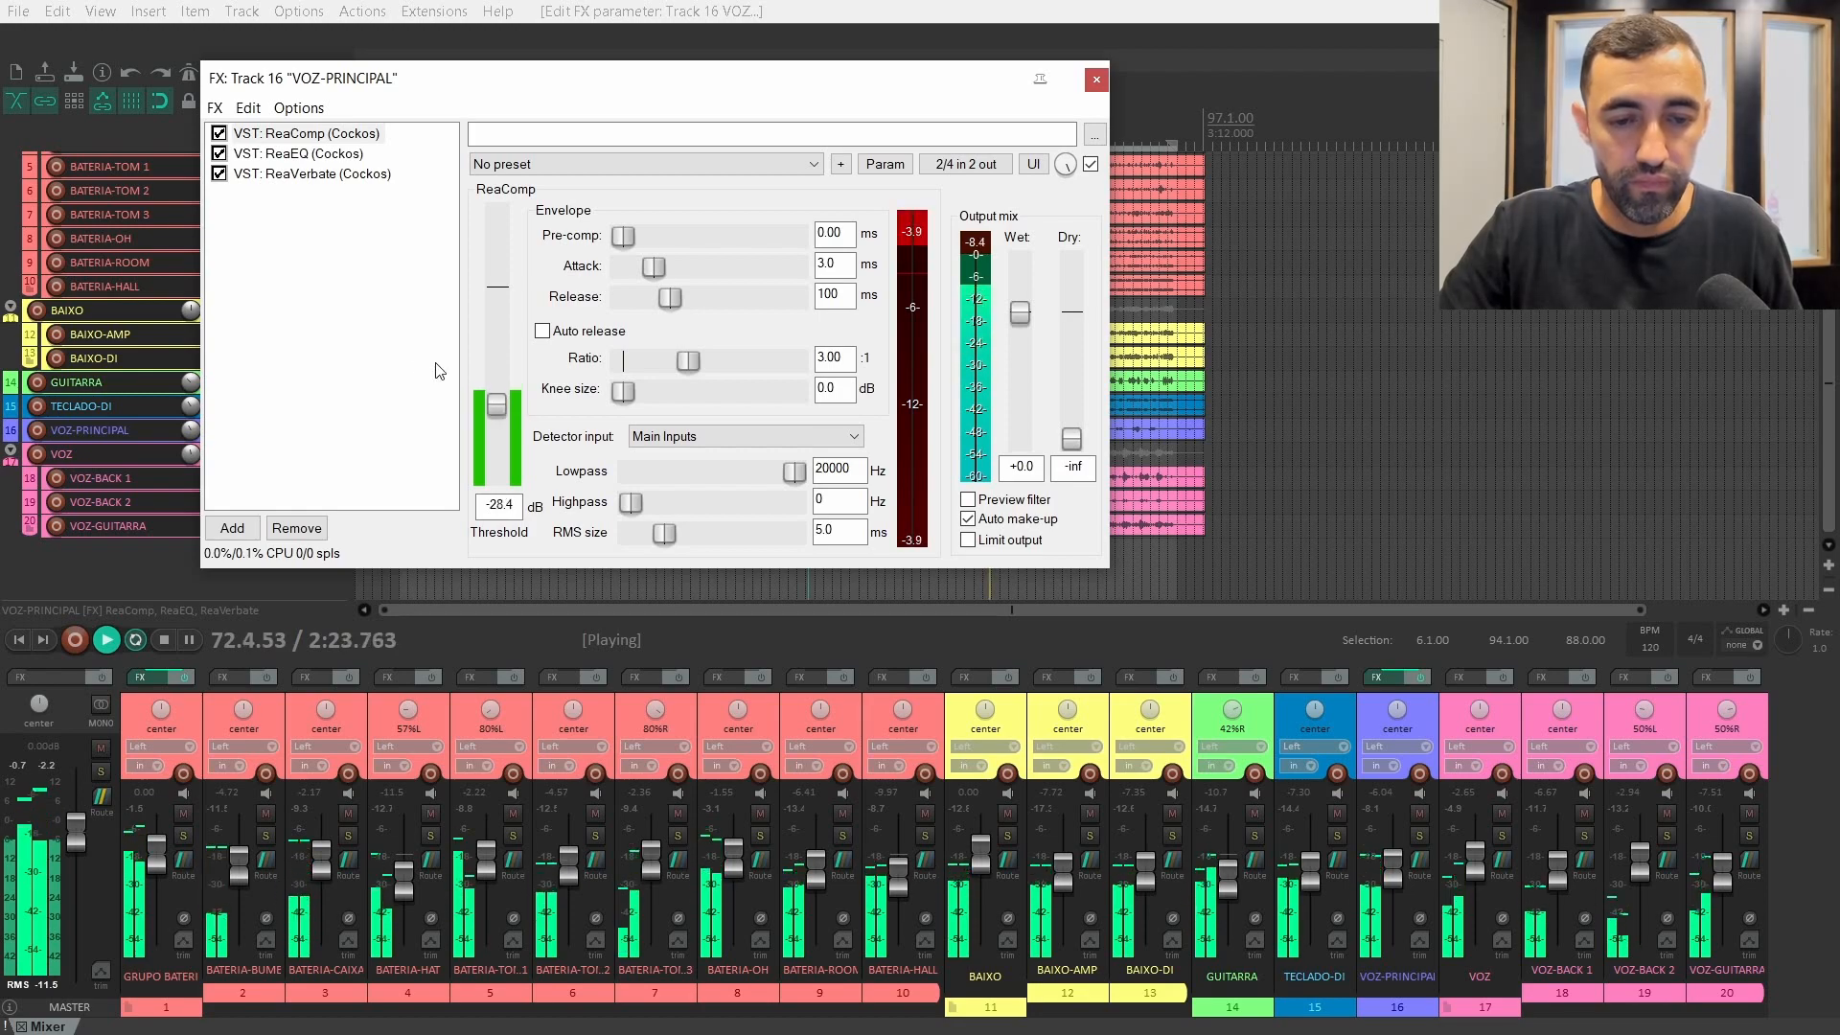
- Check the lead vocal's ReaEQ and ReaVerbate settings during playback, stop, and close the effects chain
{"action": "left_click", "coordinate": [303, 154]}
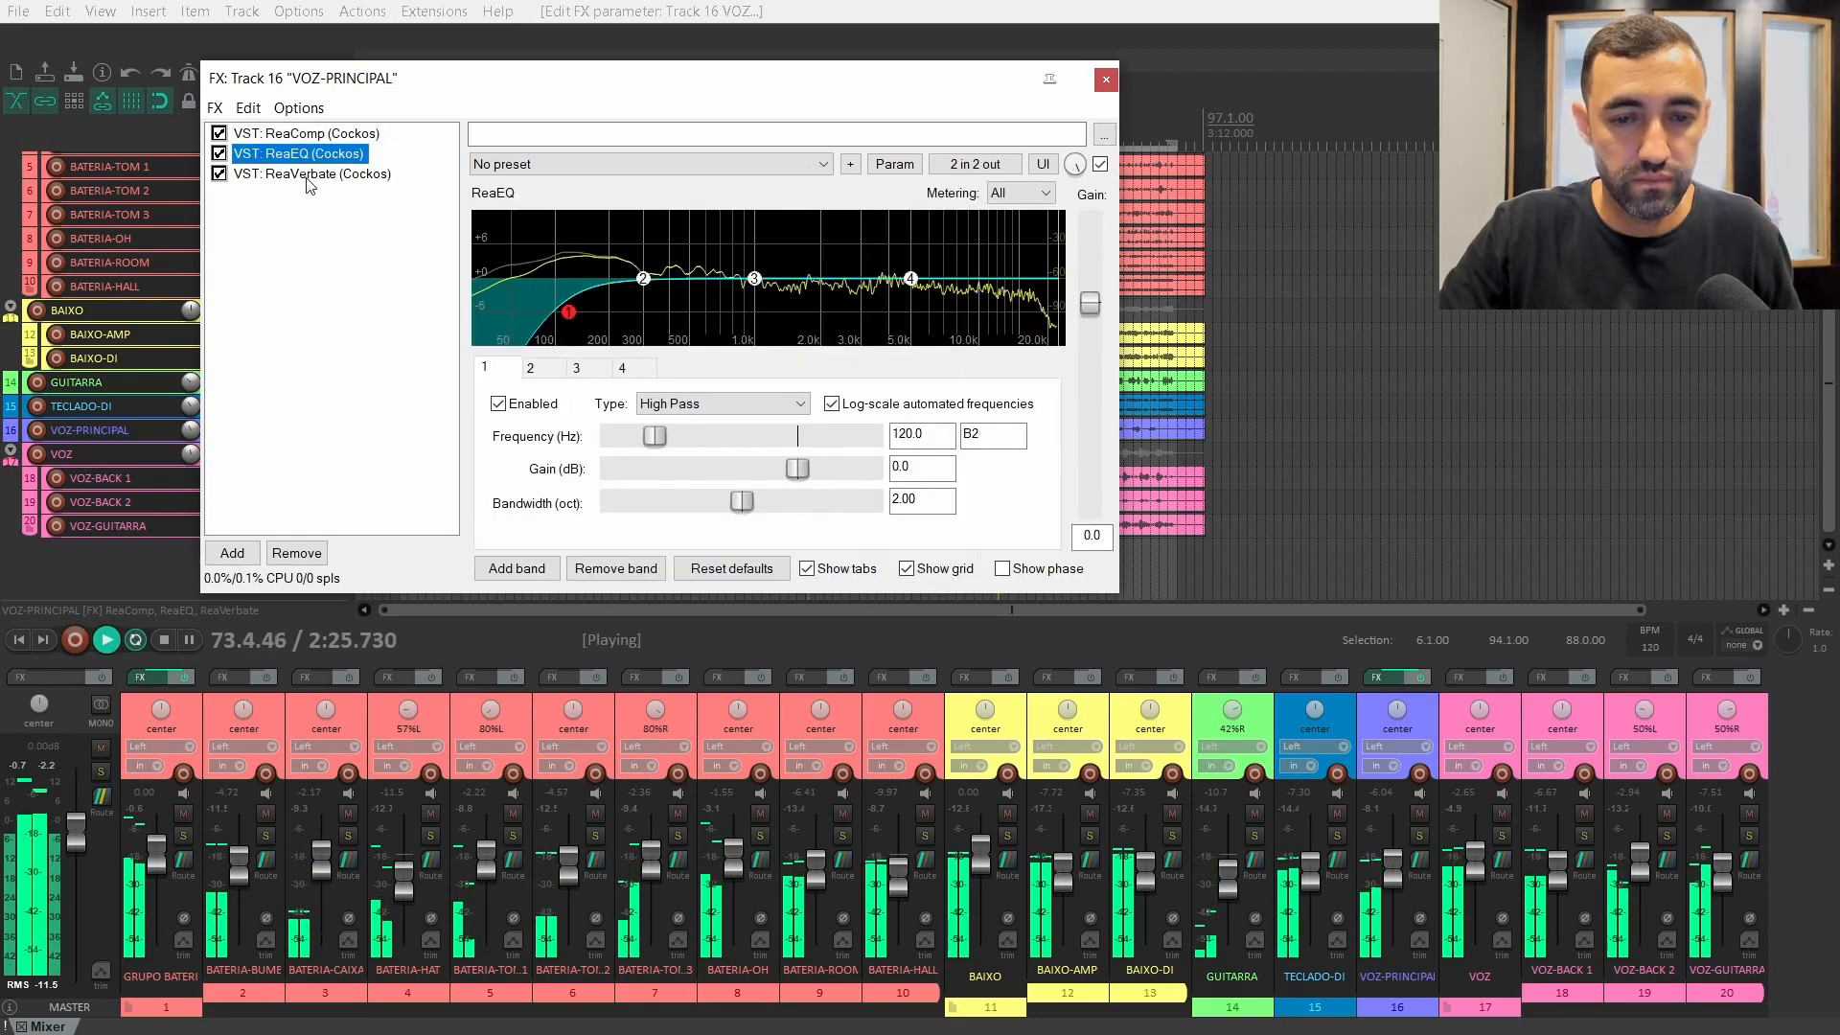
{"action": "left_click", "coordinate": [307, 174]}
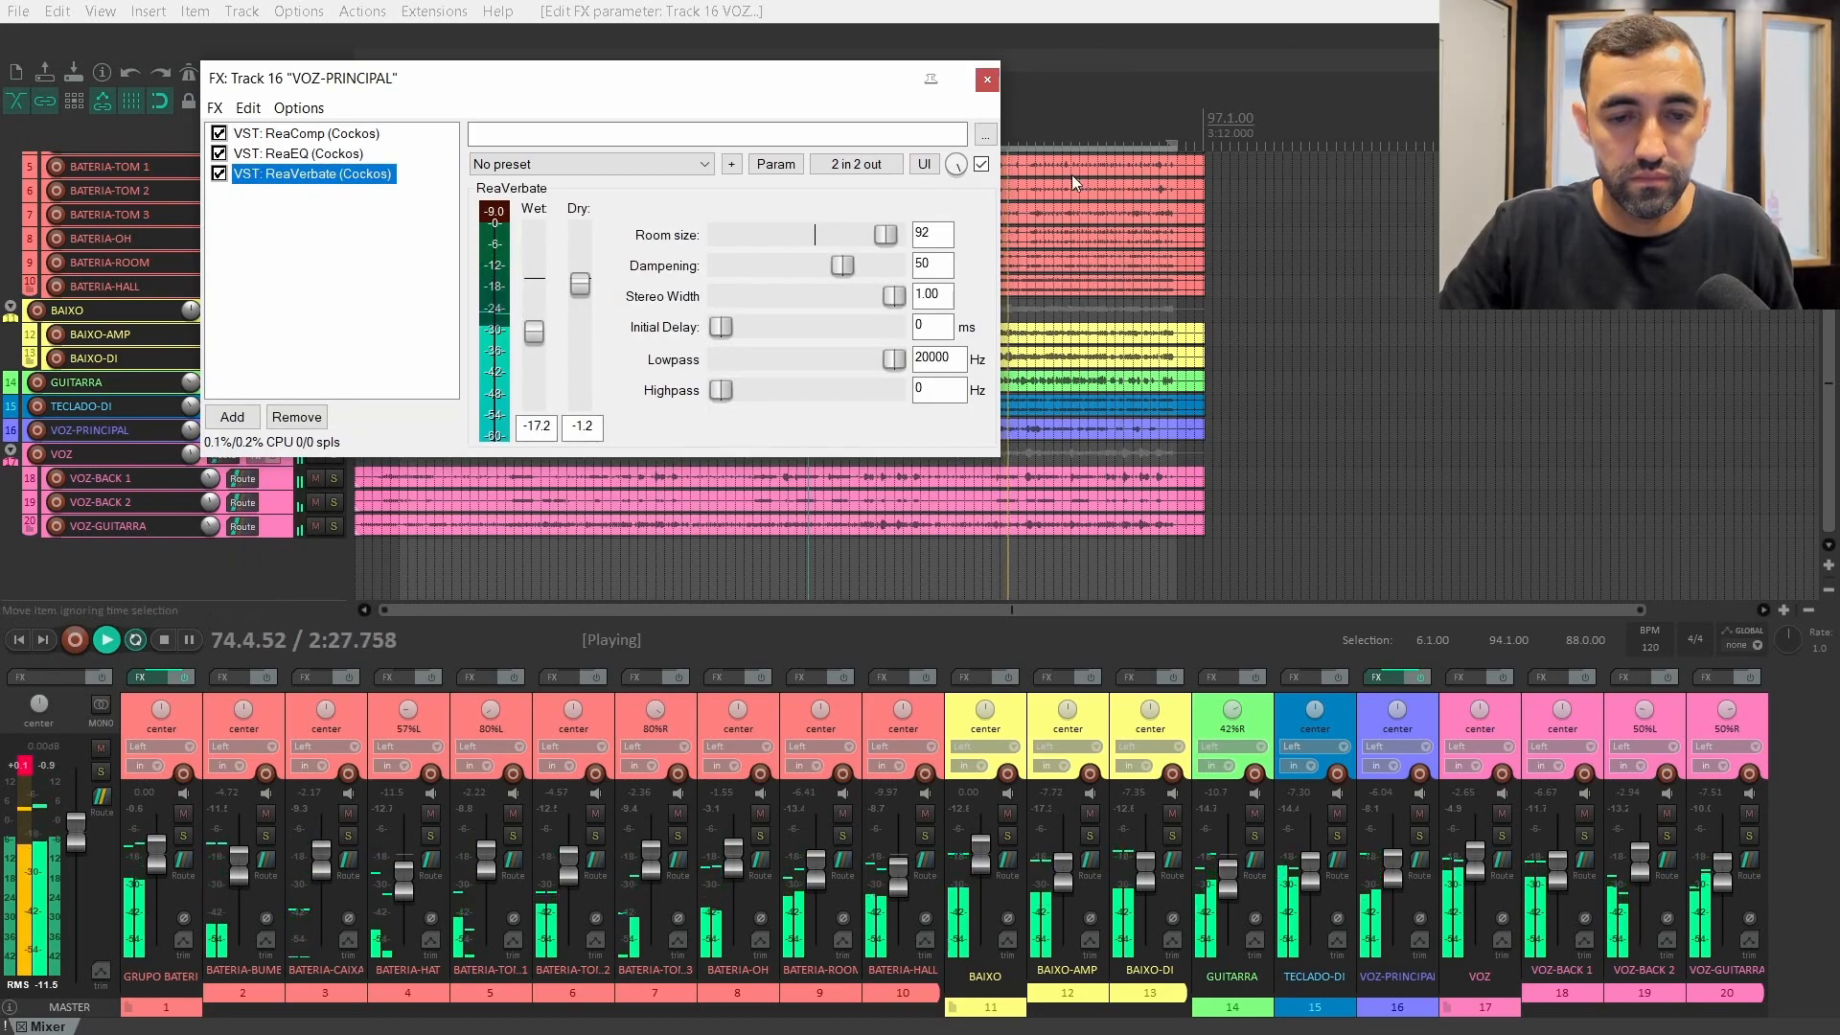
{"action": "key", "text": "space"}
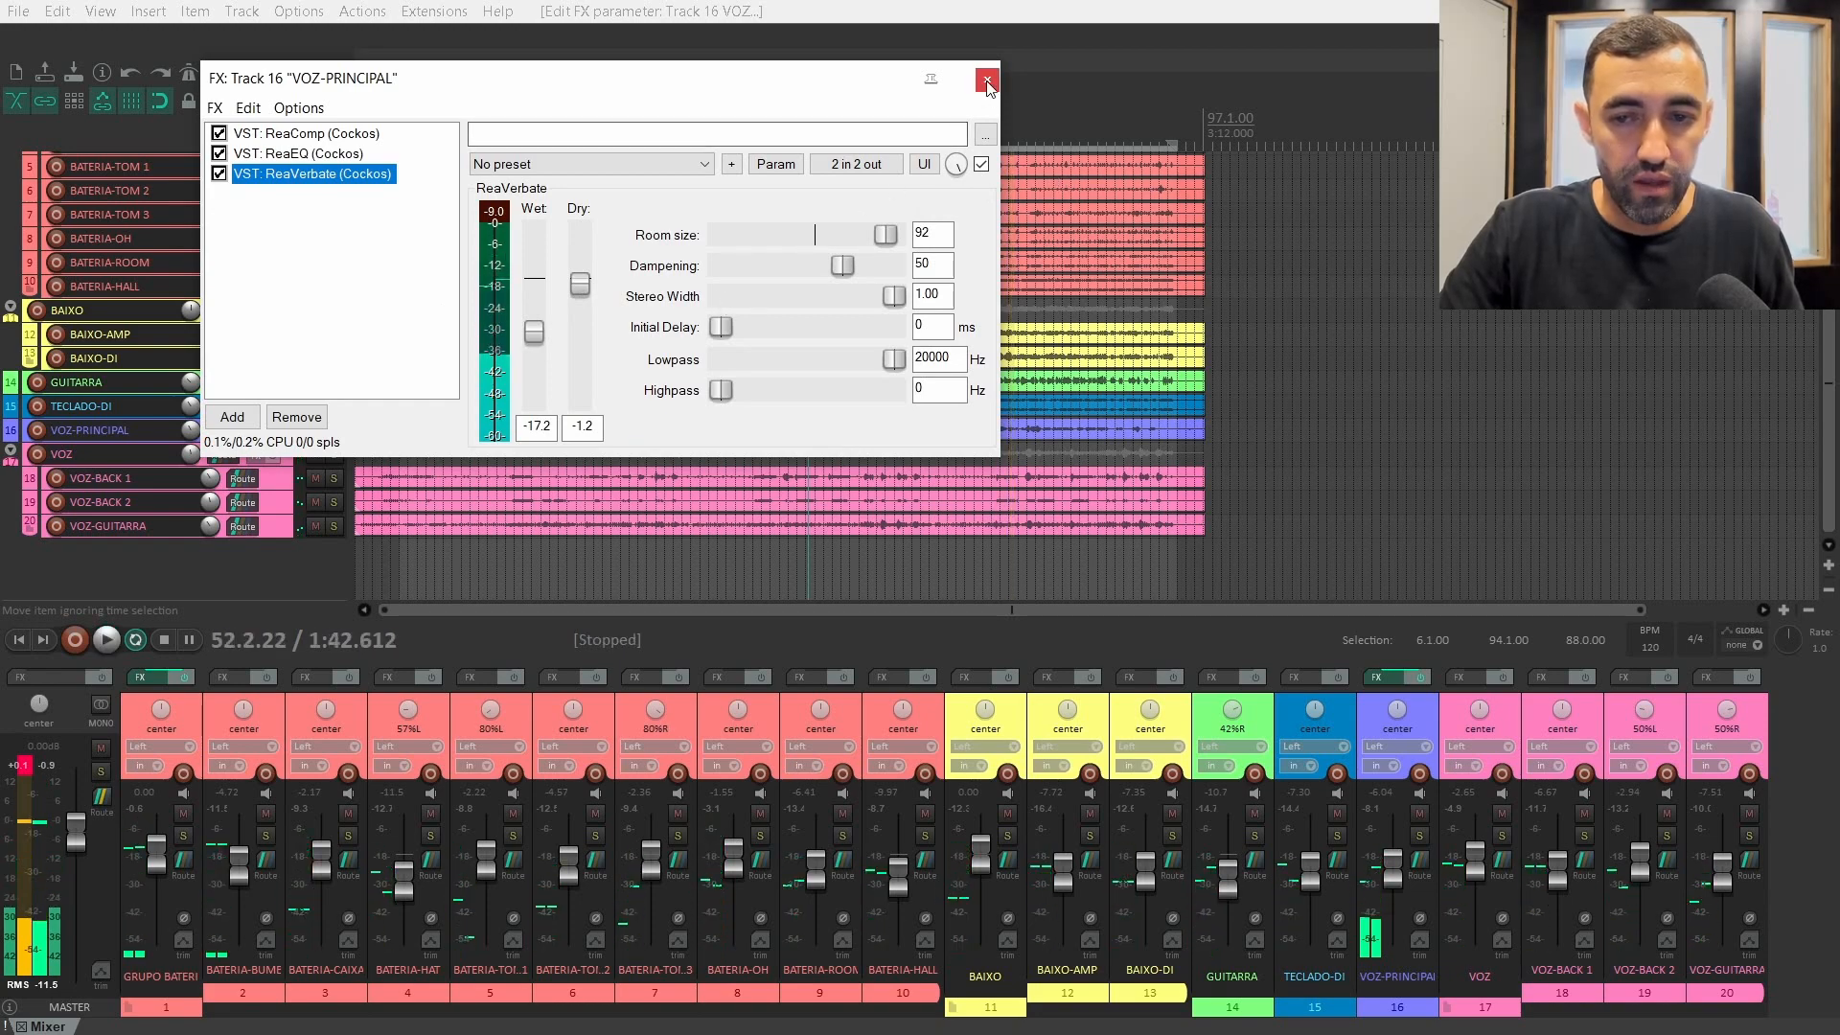
{"action": "left_click", "coordinate": [987, 79]}
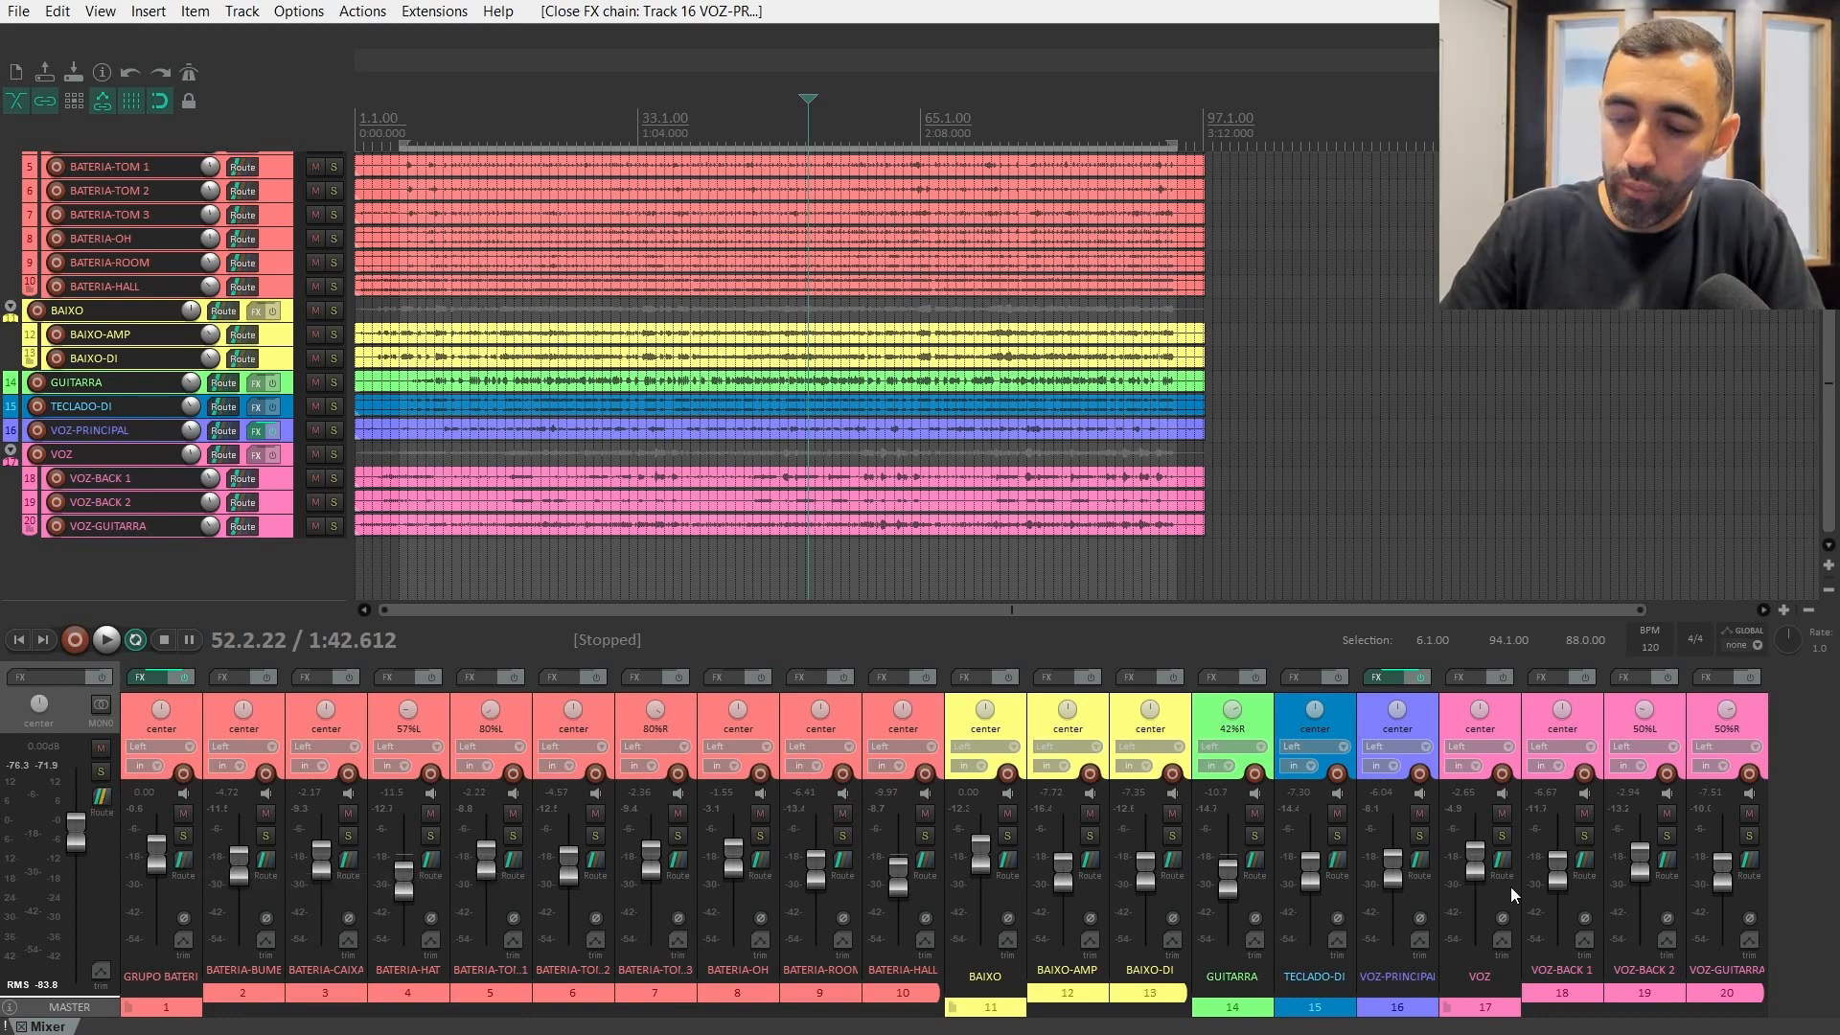
- Copy ReaComp, ReaVerbate and ReaEQ from the VOZ-PRINCIPAL track to the VOZ folder track, closing both effects chains
{"action": "left_click", "coordinate": [1394, 676]}
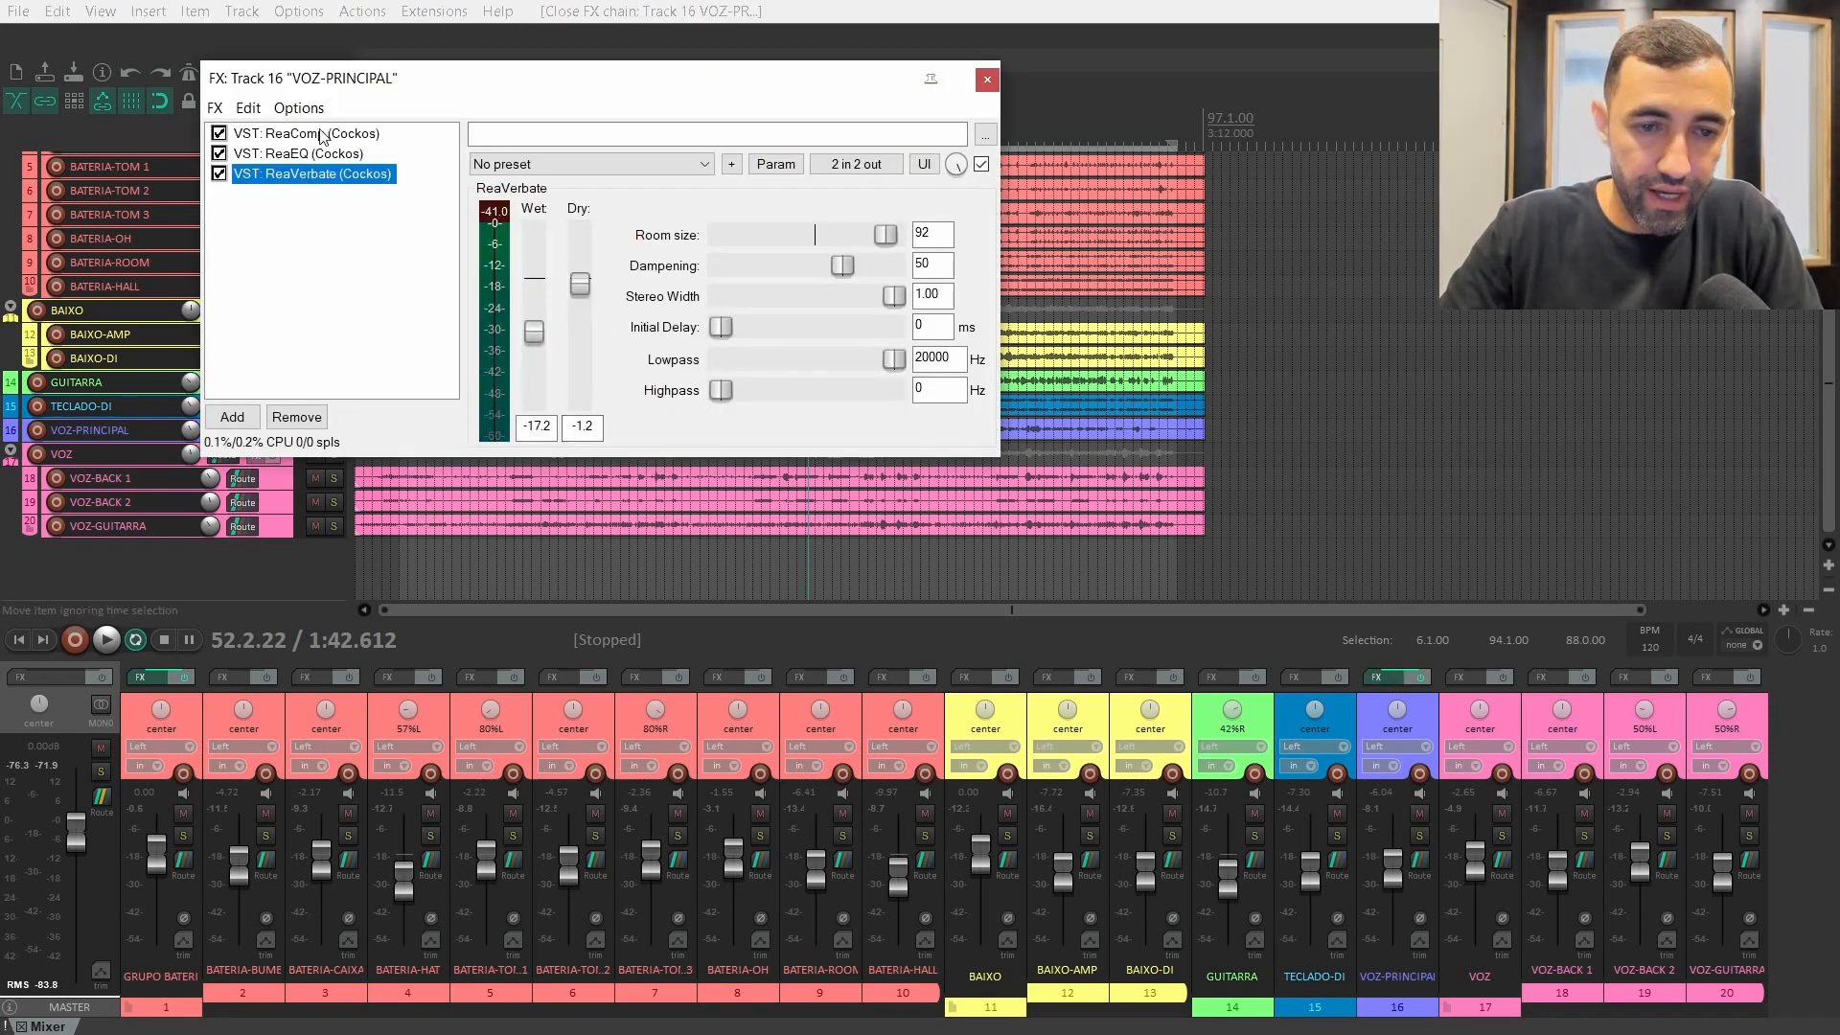
{"action": "left_click", "coordinate": [319, 134]}
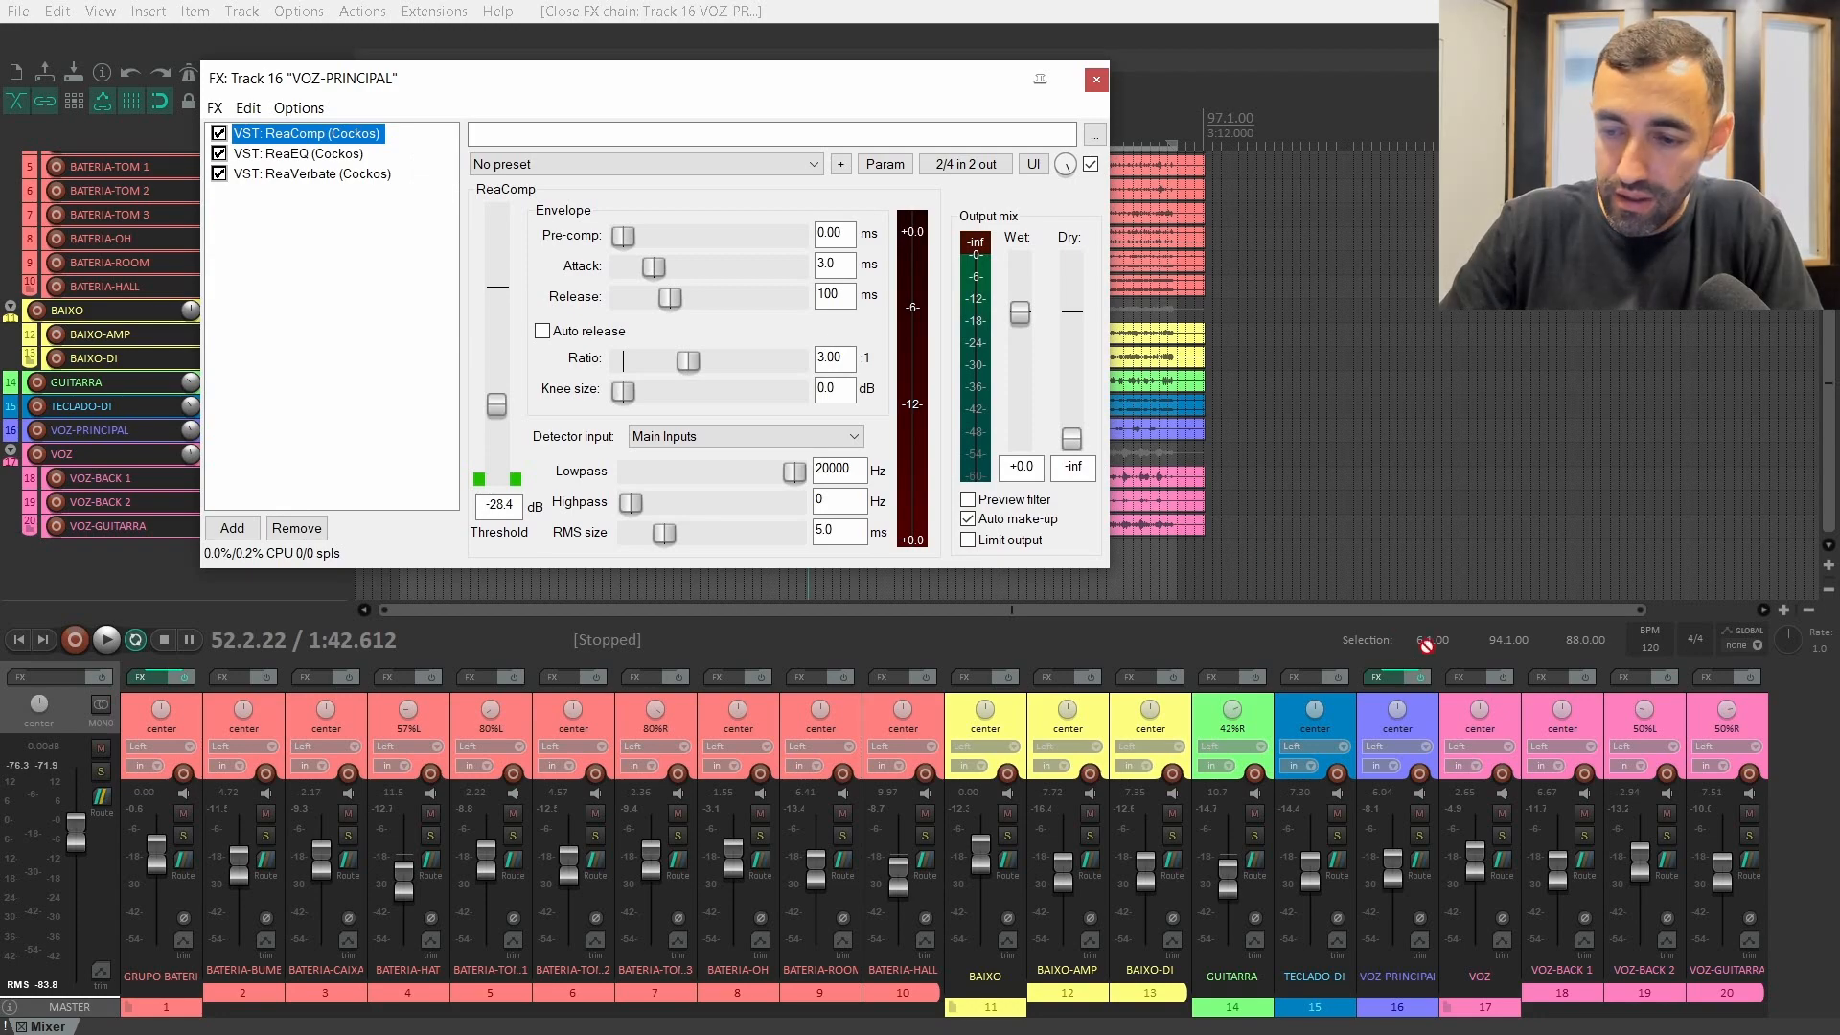
{"action": "left_click_drag", "start_coordinate": [1466, 688], "coordinate": [1465, 682]}
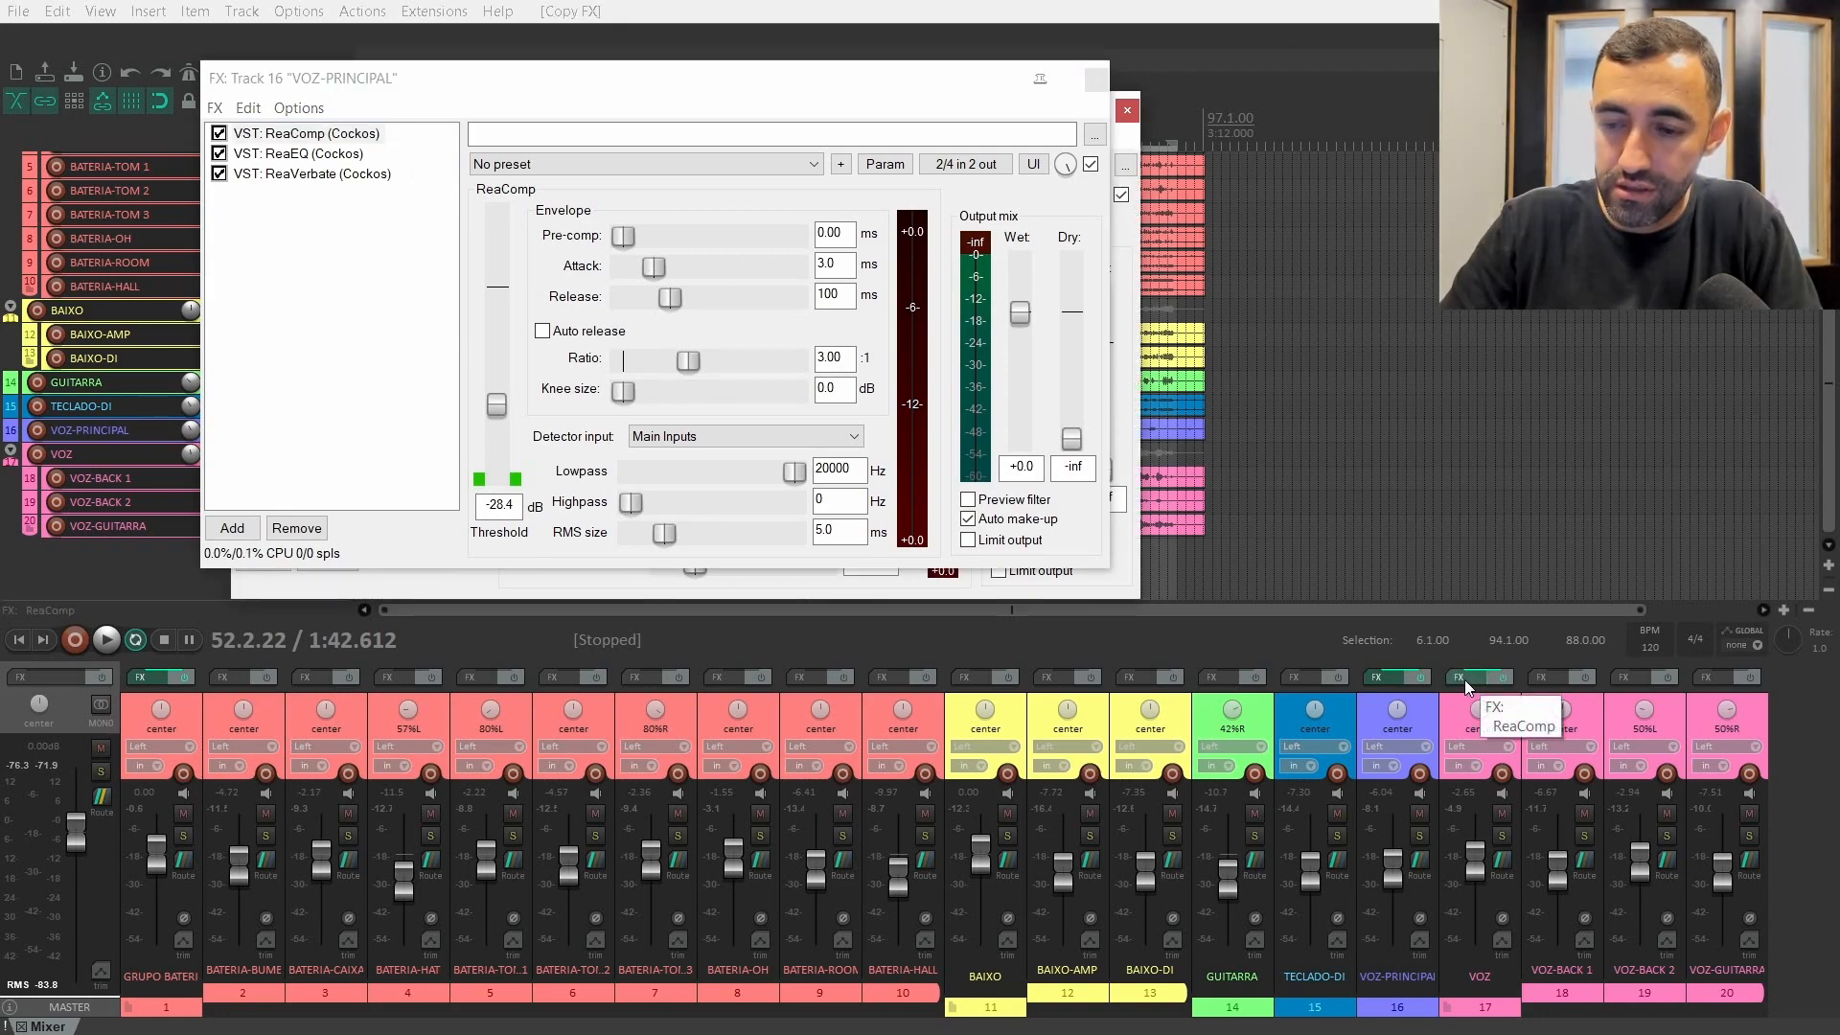
{"action": "left_click", "coordinate": [283, 174]}
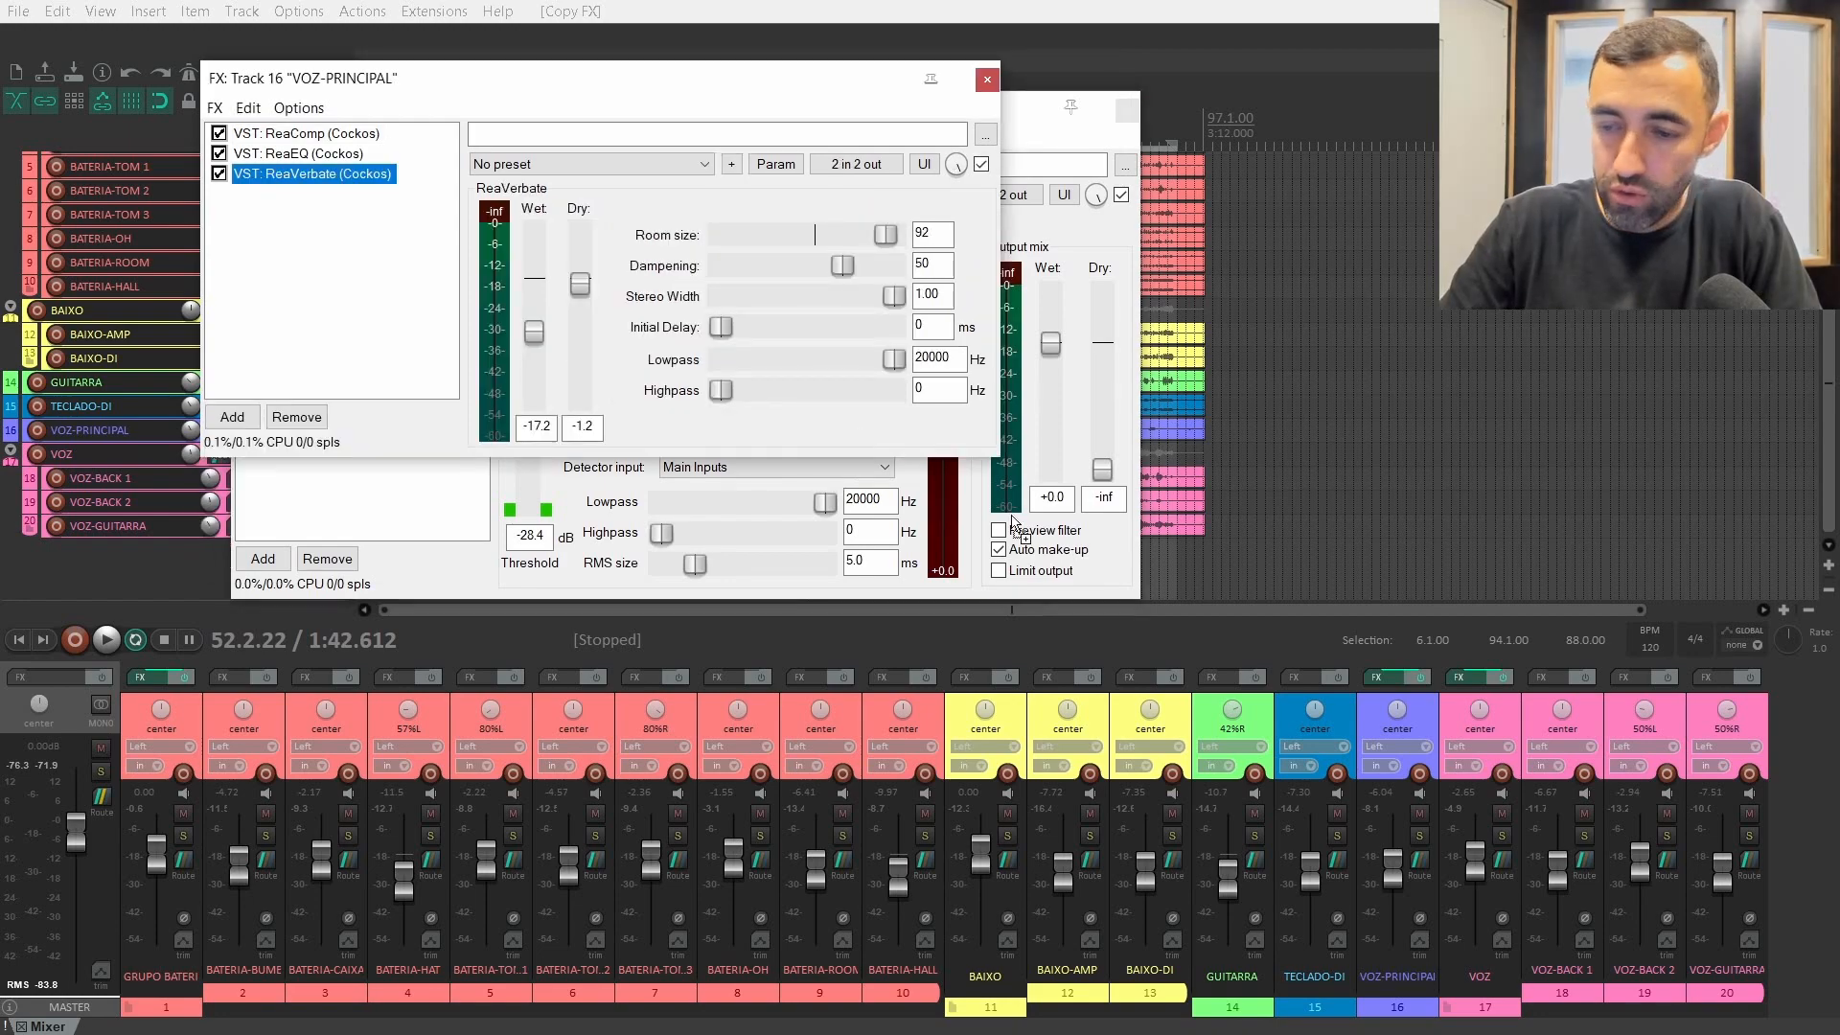
{"action": "left_click_drag", "start_coordinate": [1459, 682], "coordinate": [1460, 682]}
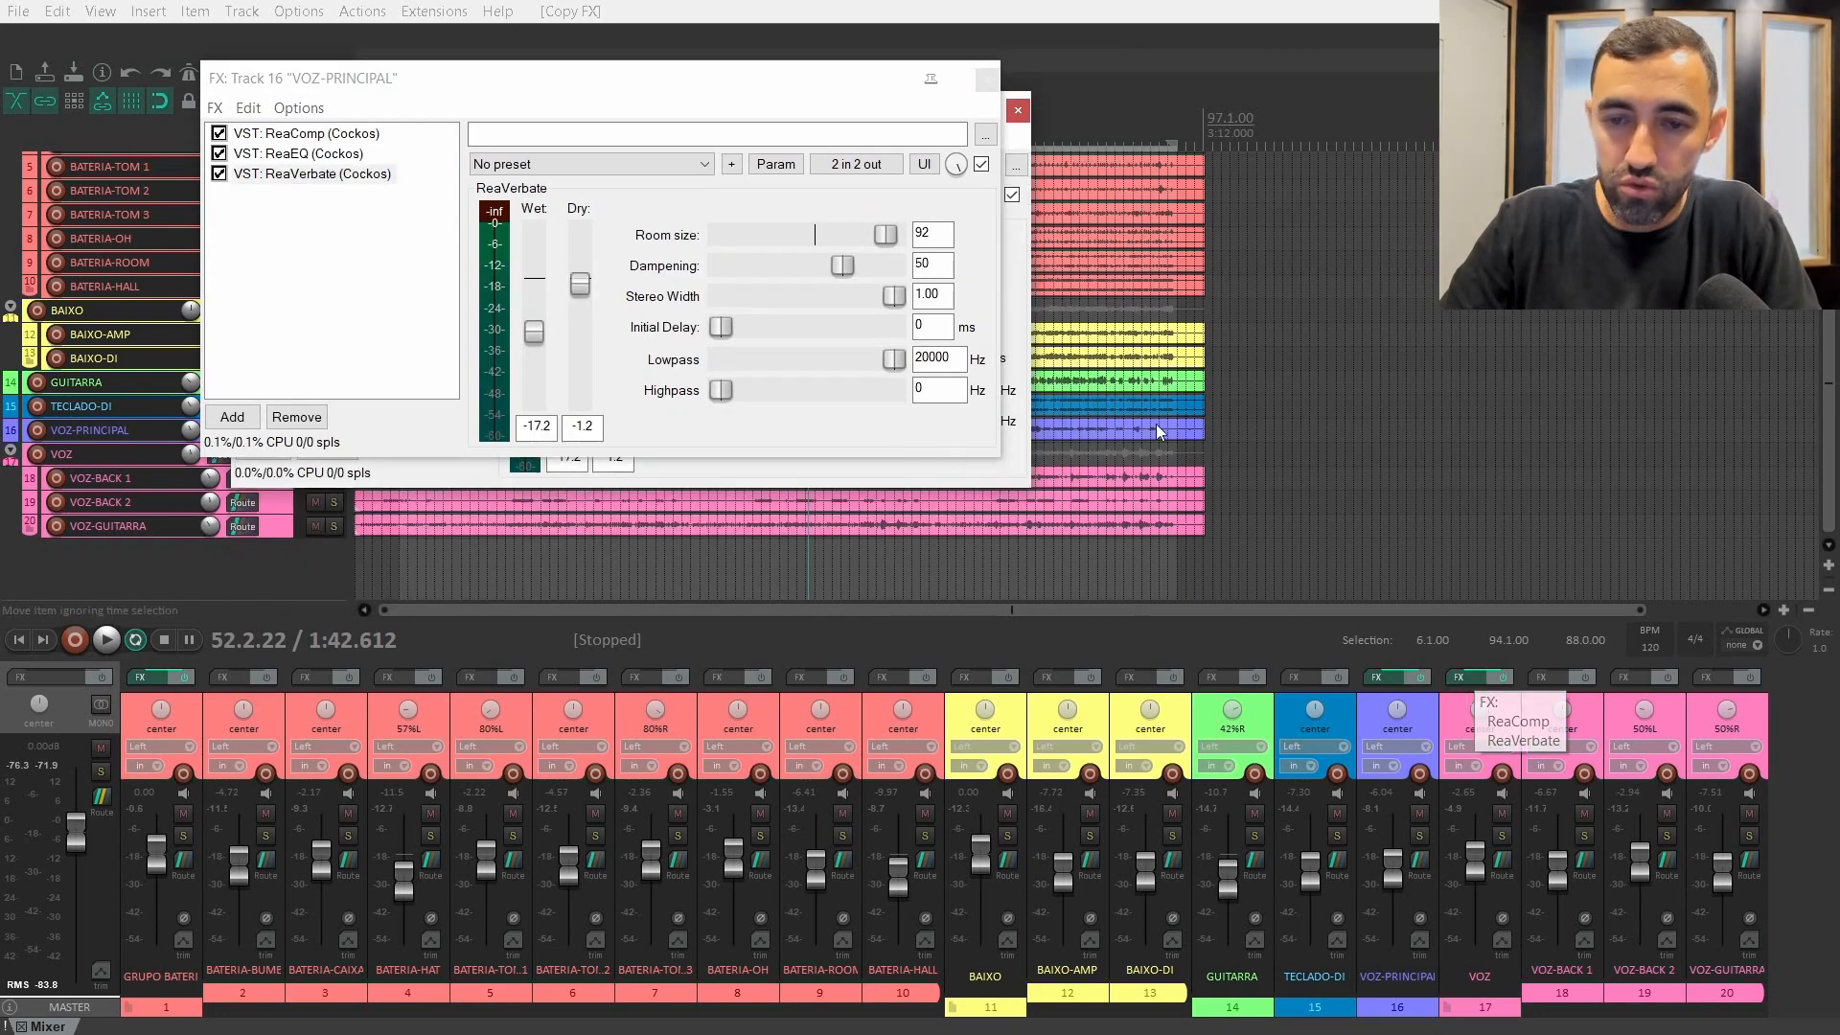
{"action": "left_click_drag", "start_coordinate": [323, 158], "coordinate": [1219, 503]}
{"action": "left_click_drag", "start_coordinate": [1496, 682], "coordinate": [1497, 682]}
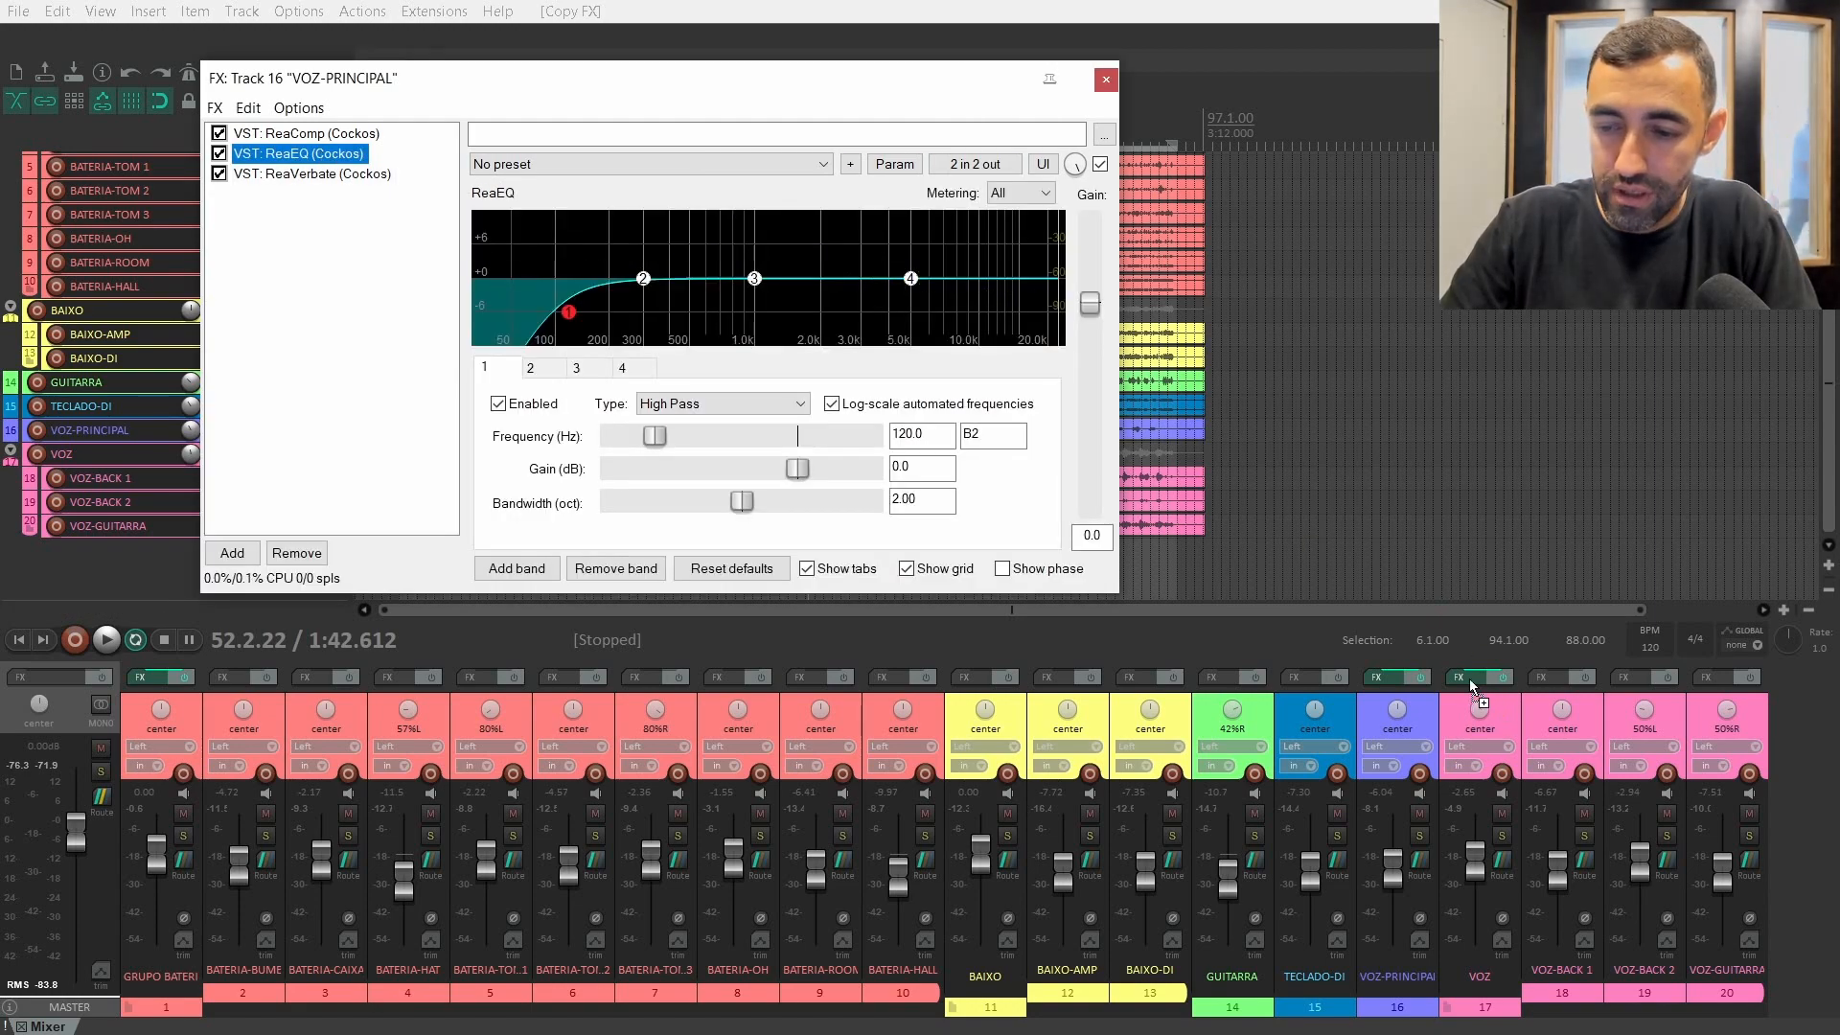
{"action": "left_click", "coordinate": [1106, 81]}
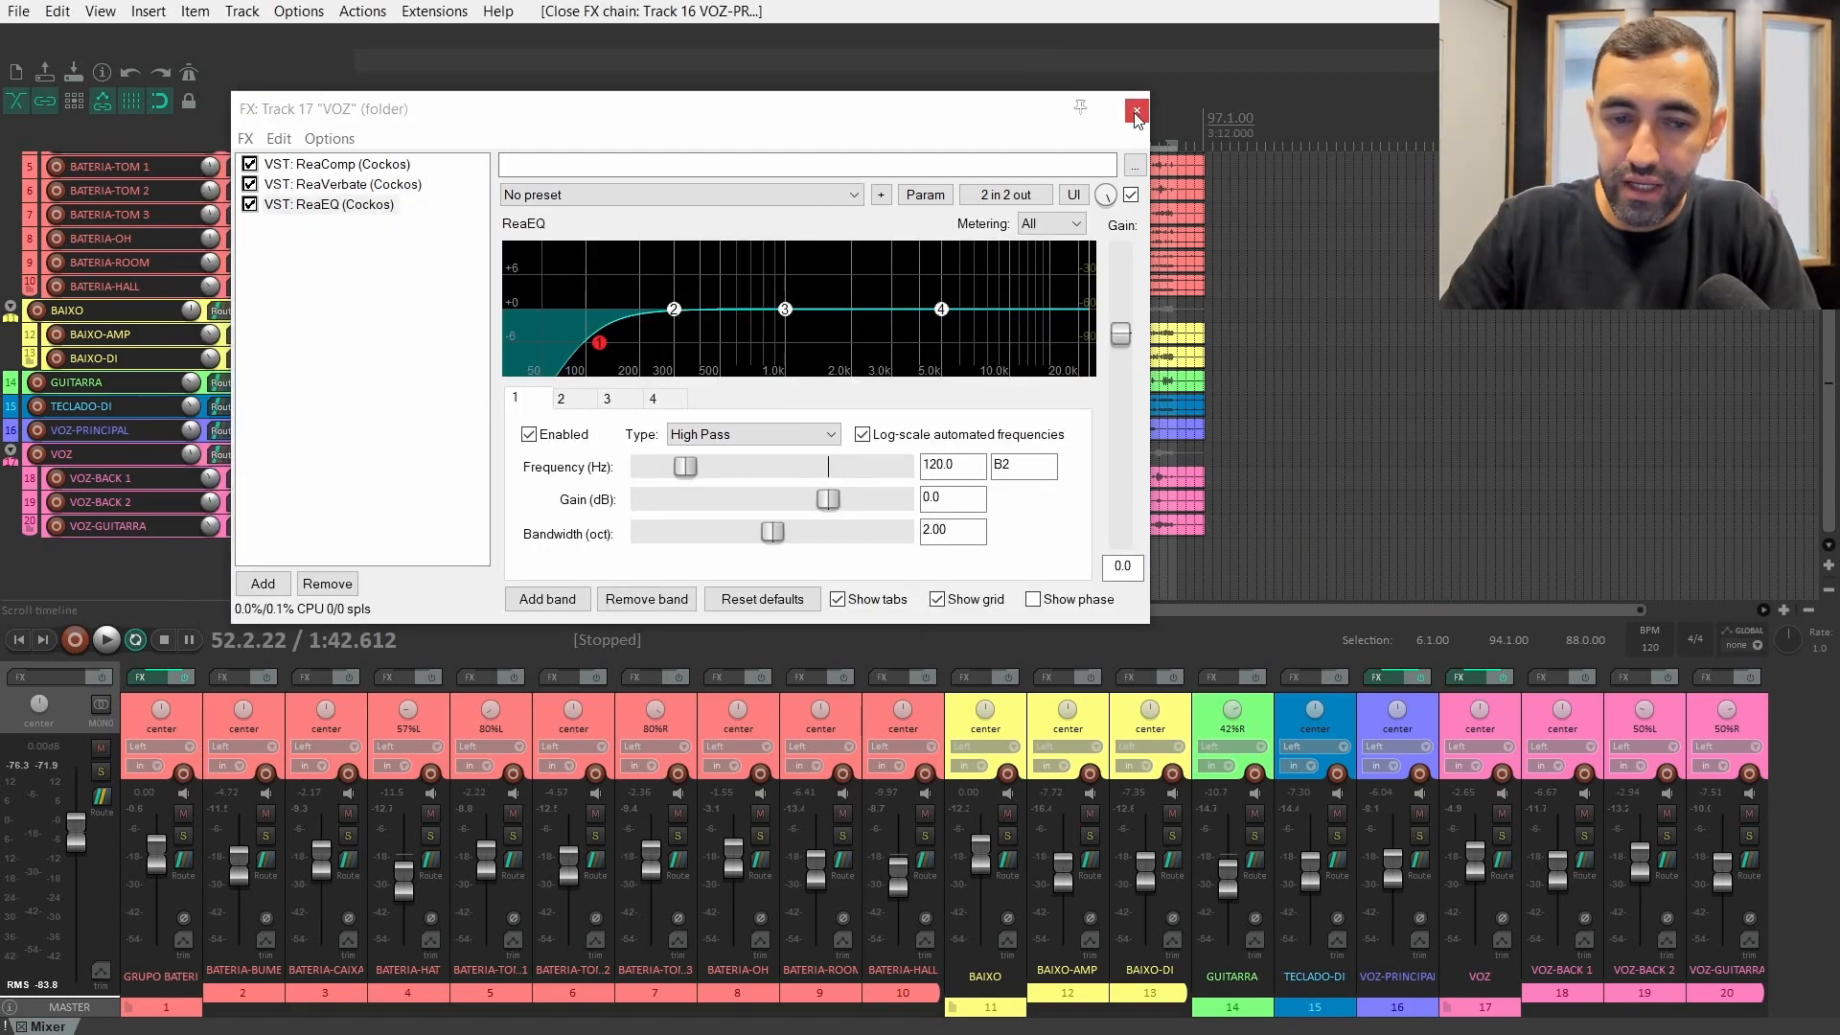
{"action": "left_click", "coordinate": [1136, 111]}
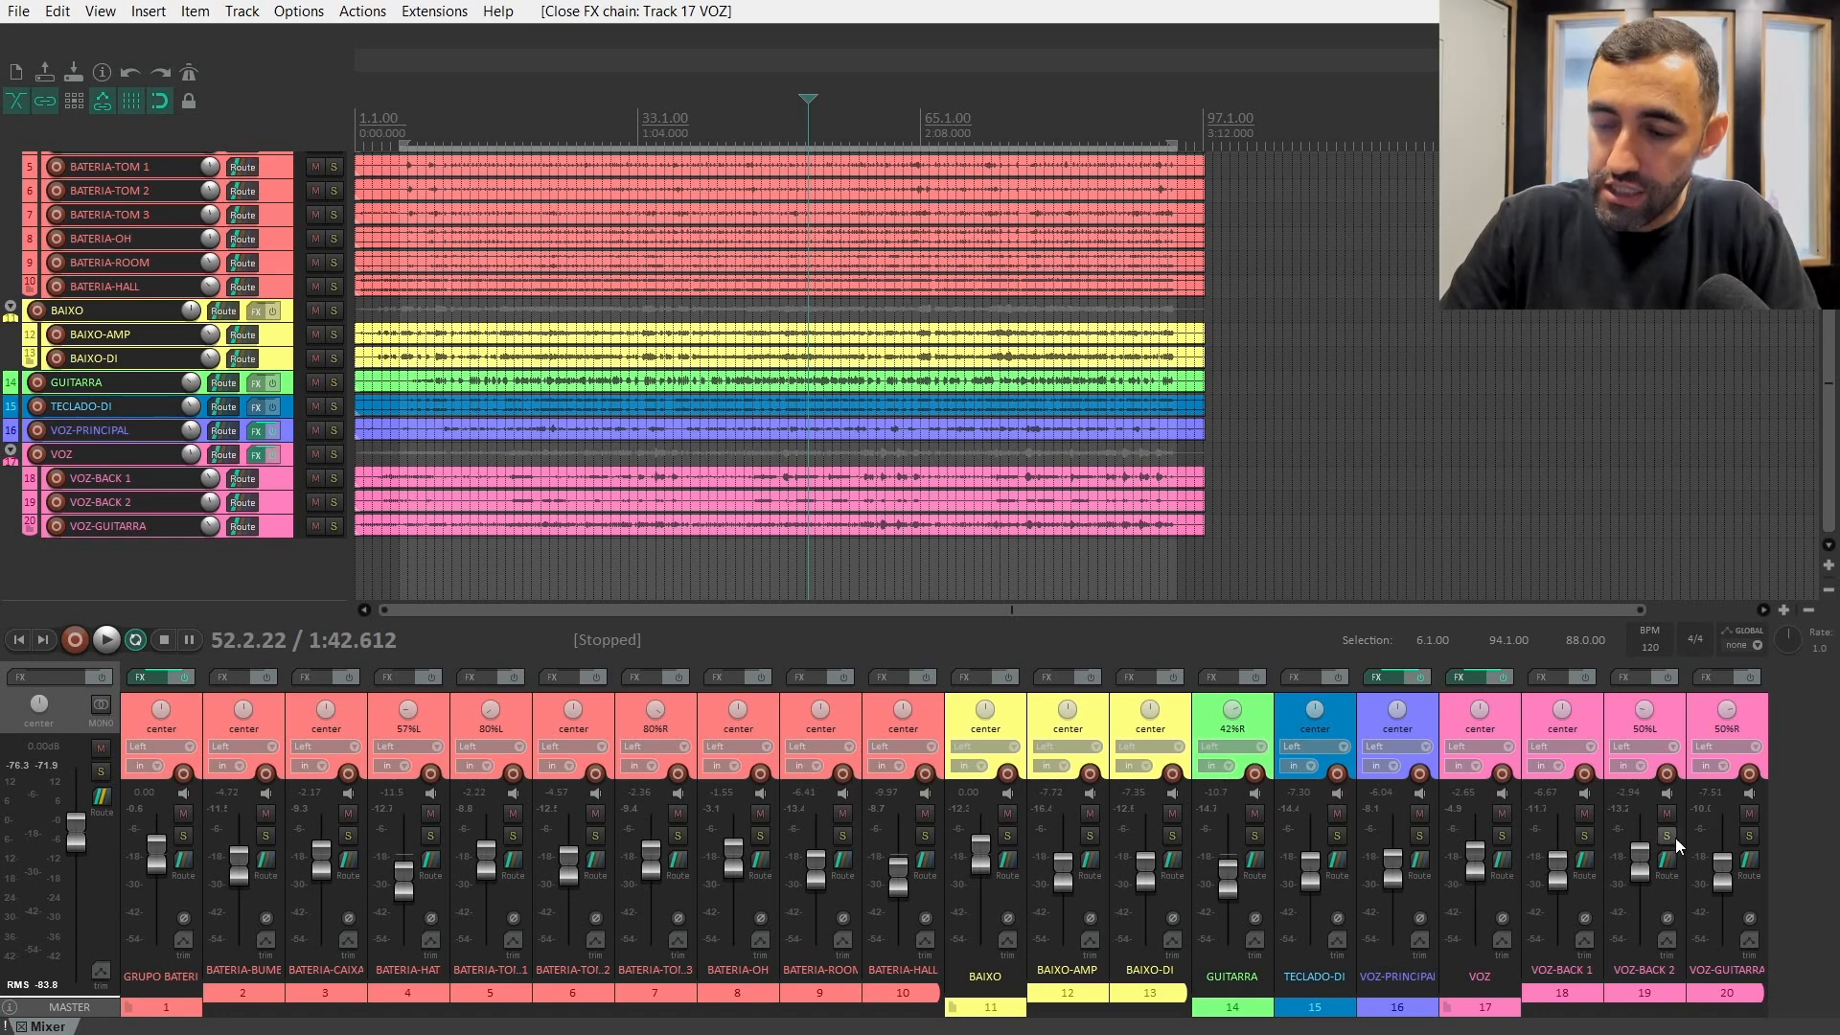
- In the VOZ folder's effects chain, place ReaEQ between ReaComp and ReaVerbate and lower ReaVerbate's wet level to about -20.3 dB
{"action": "left_click", "coordinate": [1475, 677]}
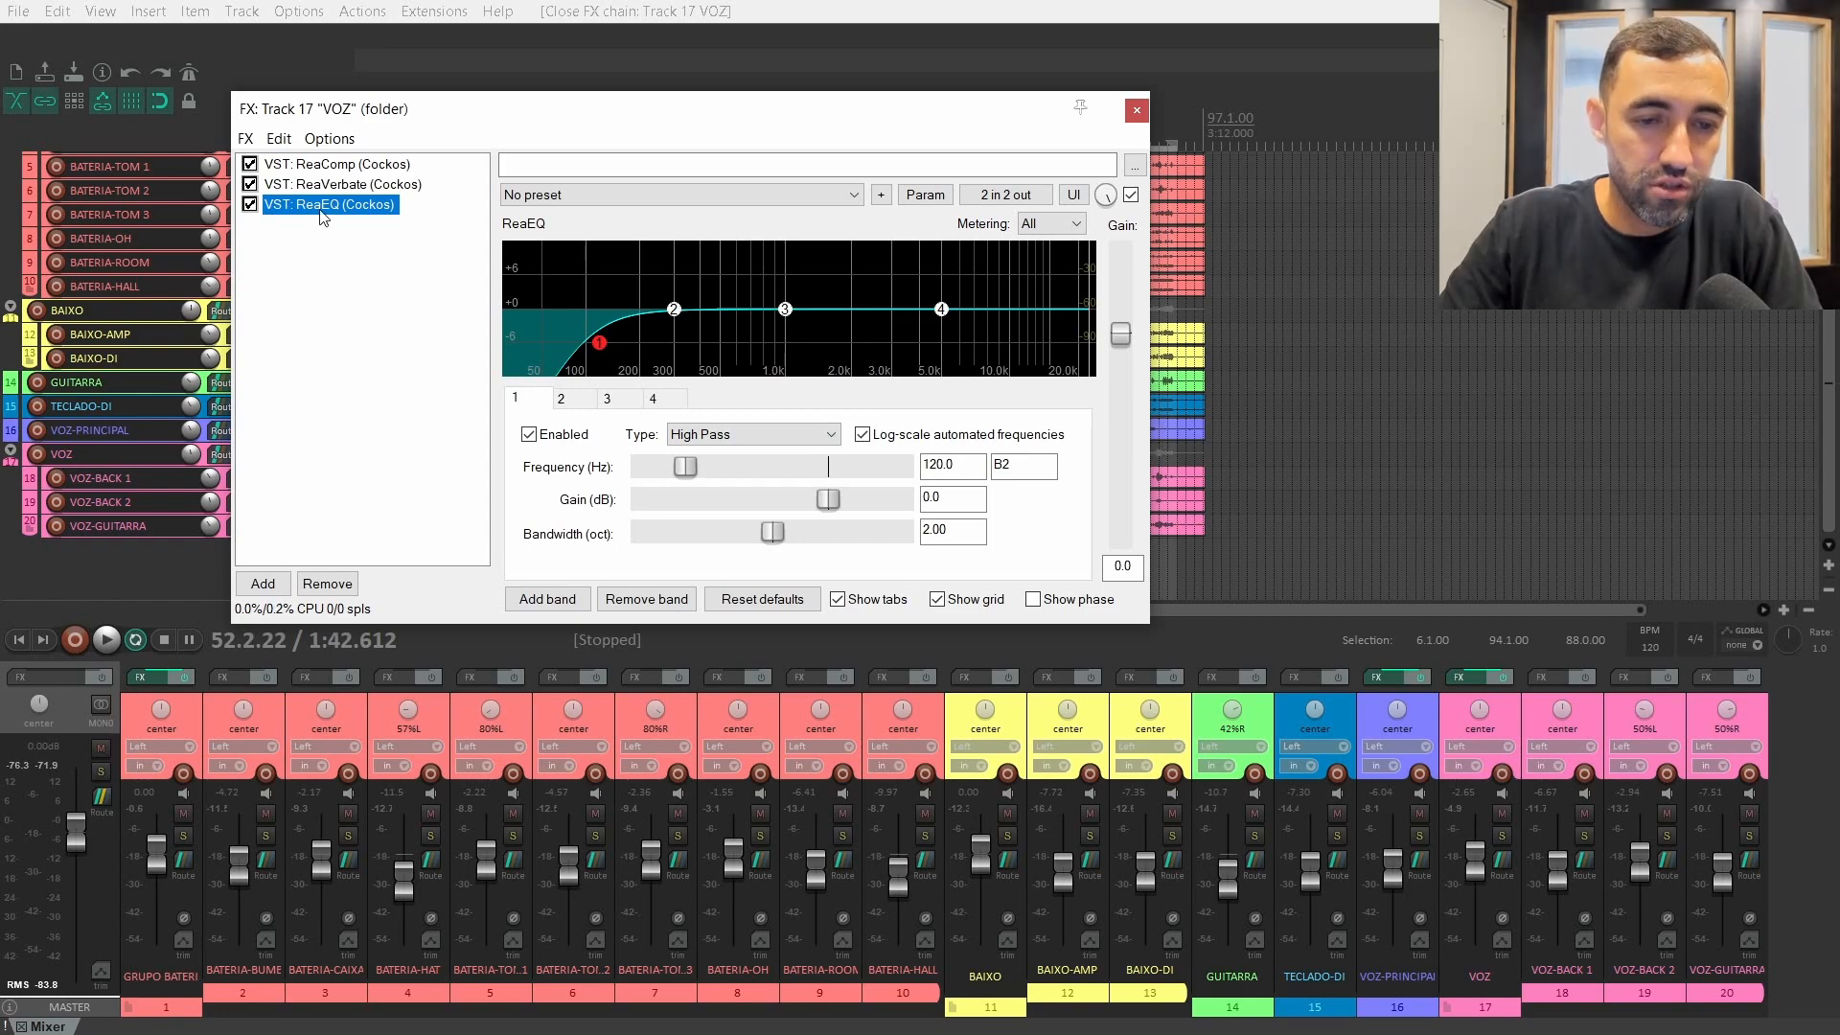
{"action": "left_click_drag", "start_coordinate": [321, 182], "coordinate": [319, 185]}
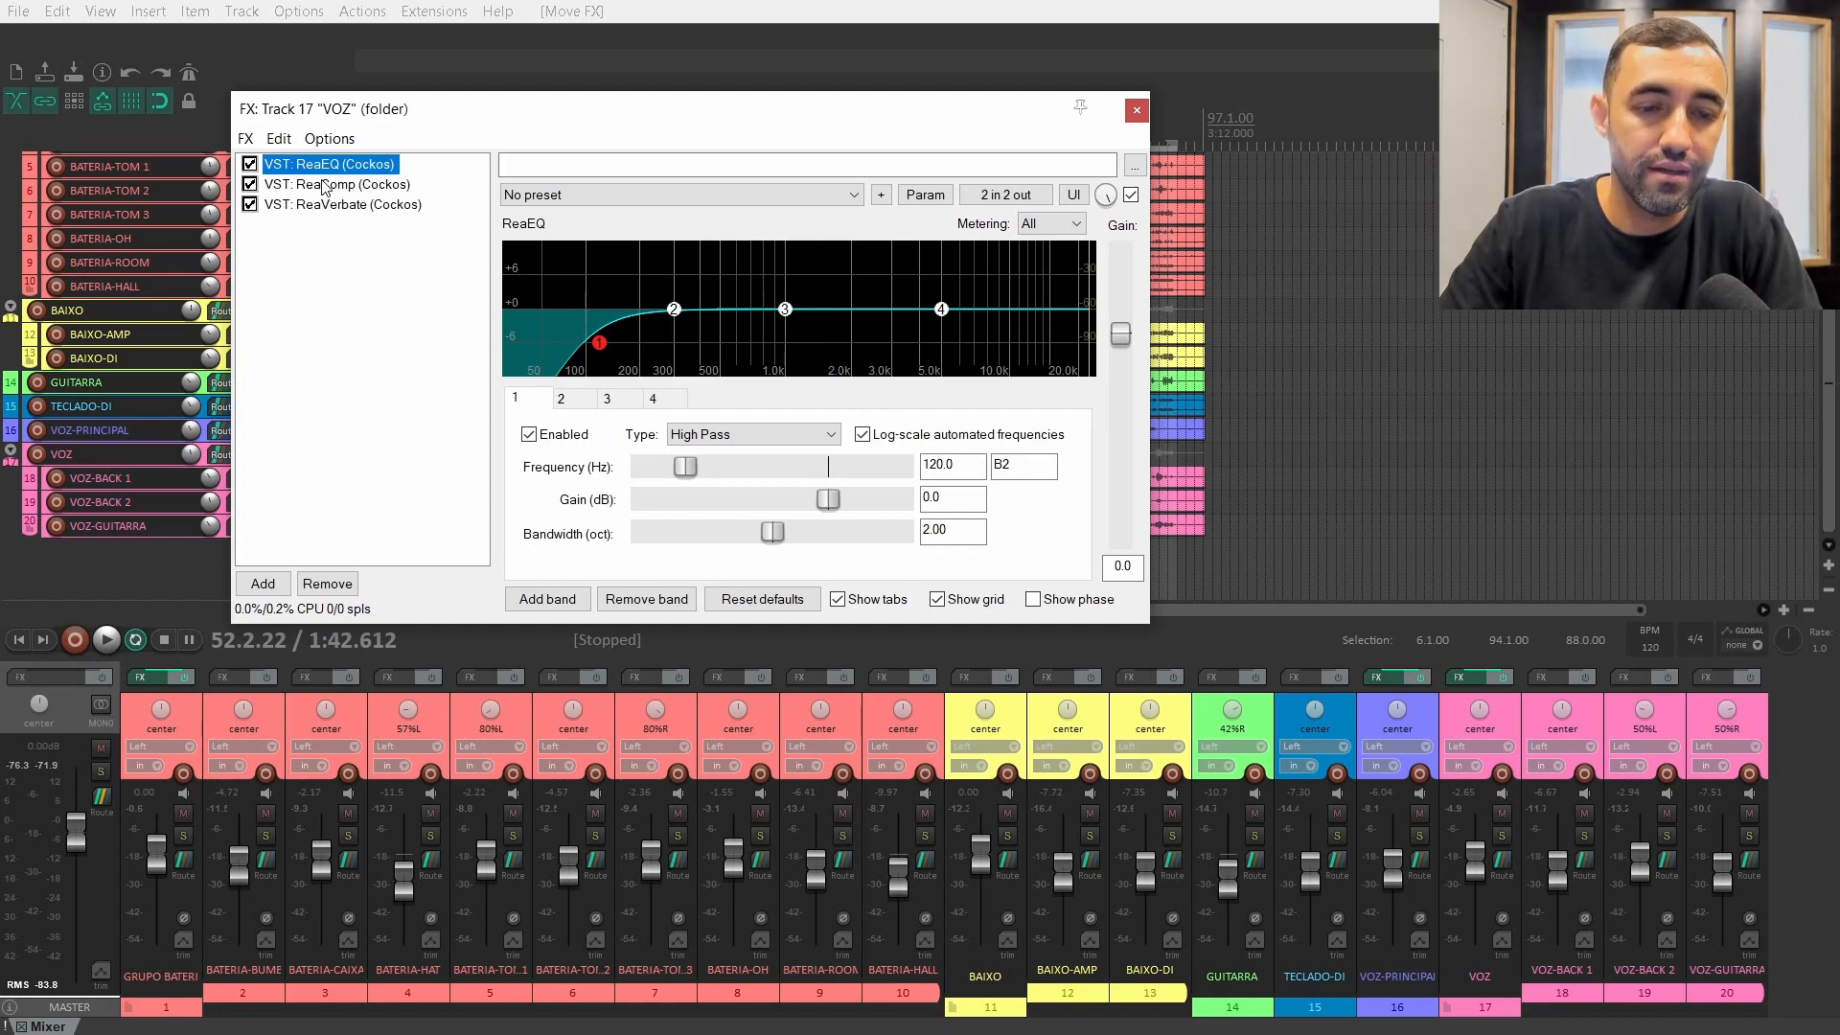
{"action": "left_click_drag", "start_coordinate": [321, 188], "coordinate": [323, 187]}
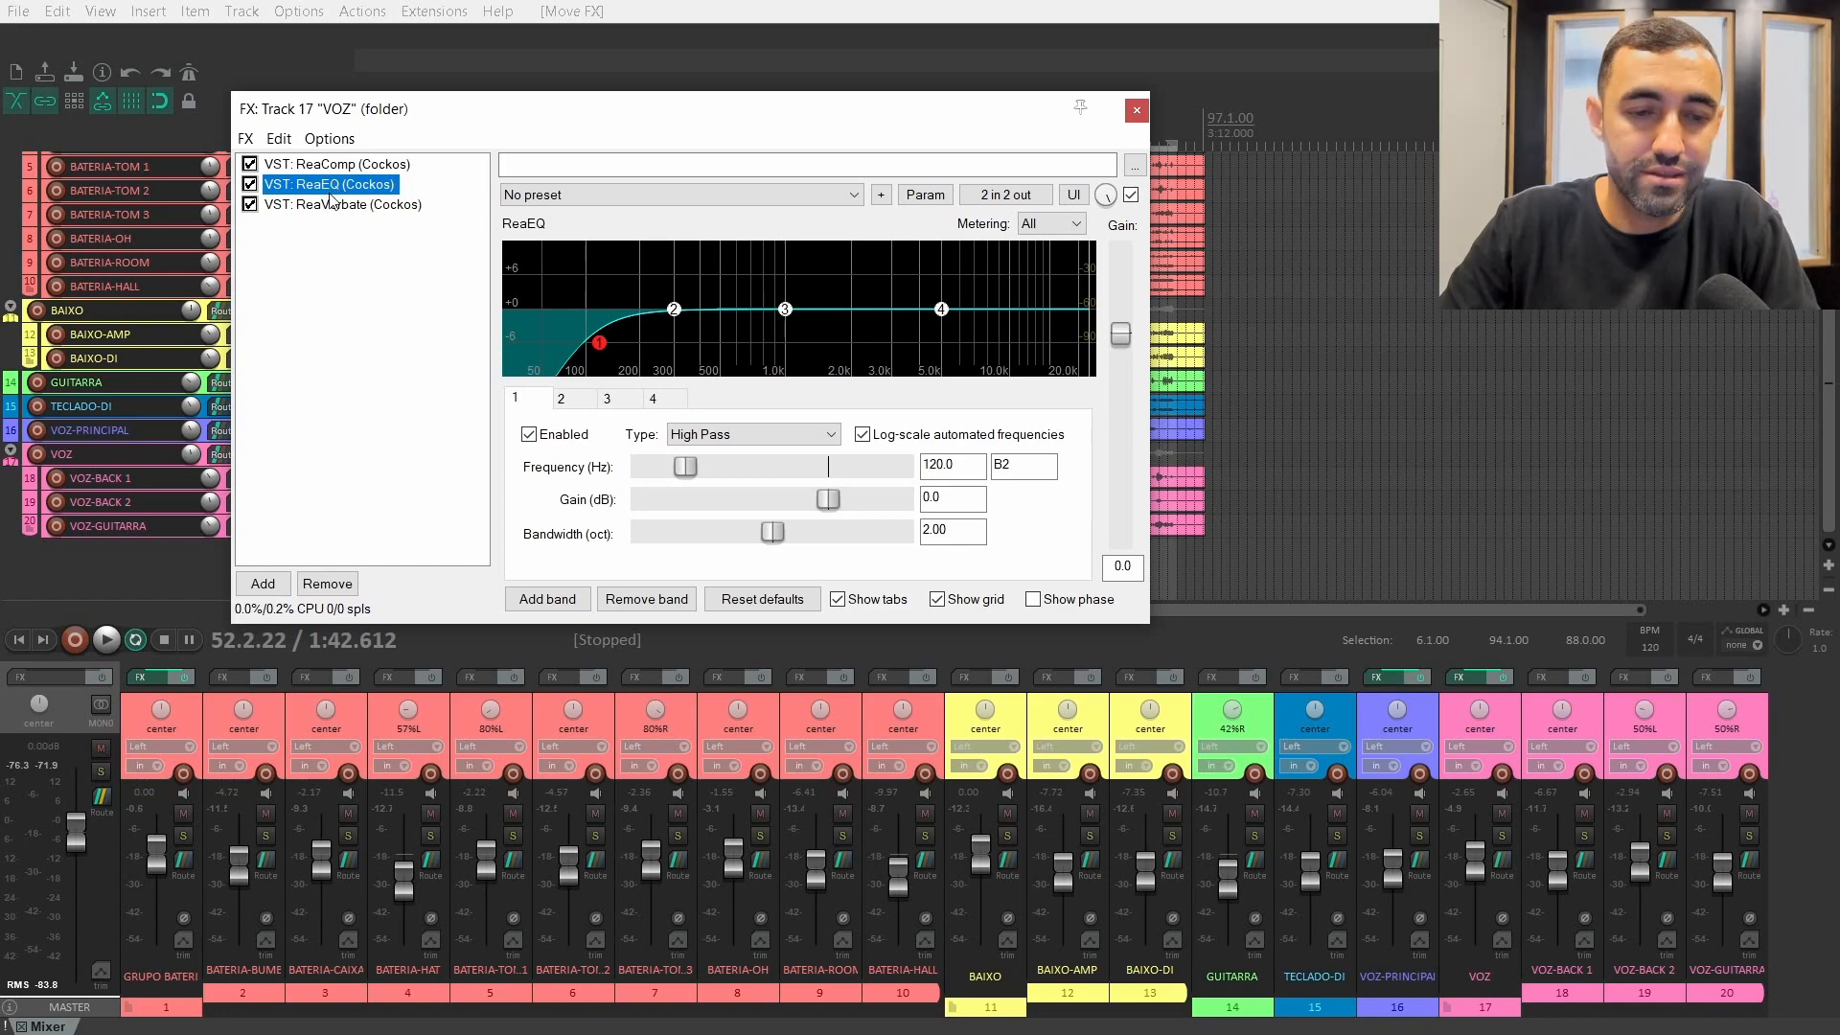
{"action": "left_click", "coordinate": [335, 205]}
{"action": "left_click_drag", "start_coordinate": [559, 364], "coordinate": [561, 374]}
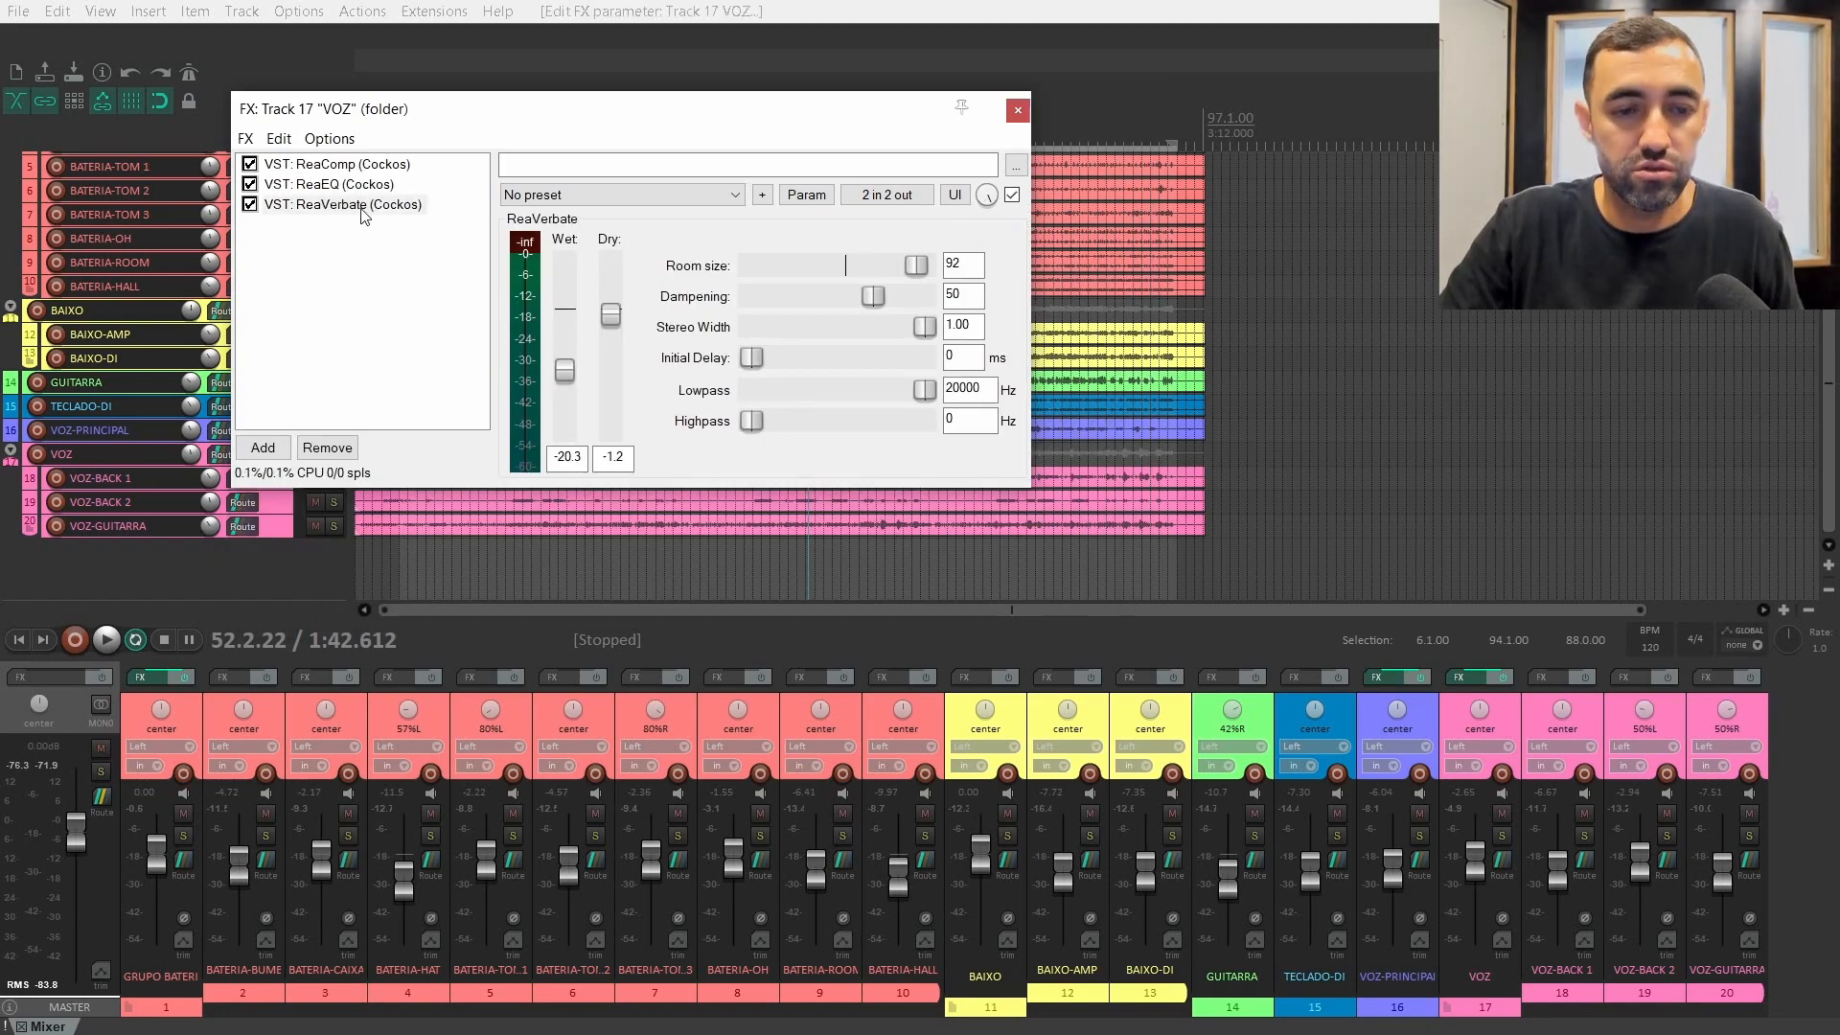
- Set the VOZ folder's ReaComp ratio to 4:1 and its threshold to about -29.3 dB during playback
{"action": "left_click", "coordinate": [346, 164]}
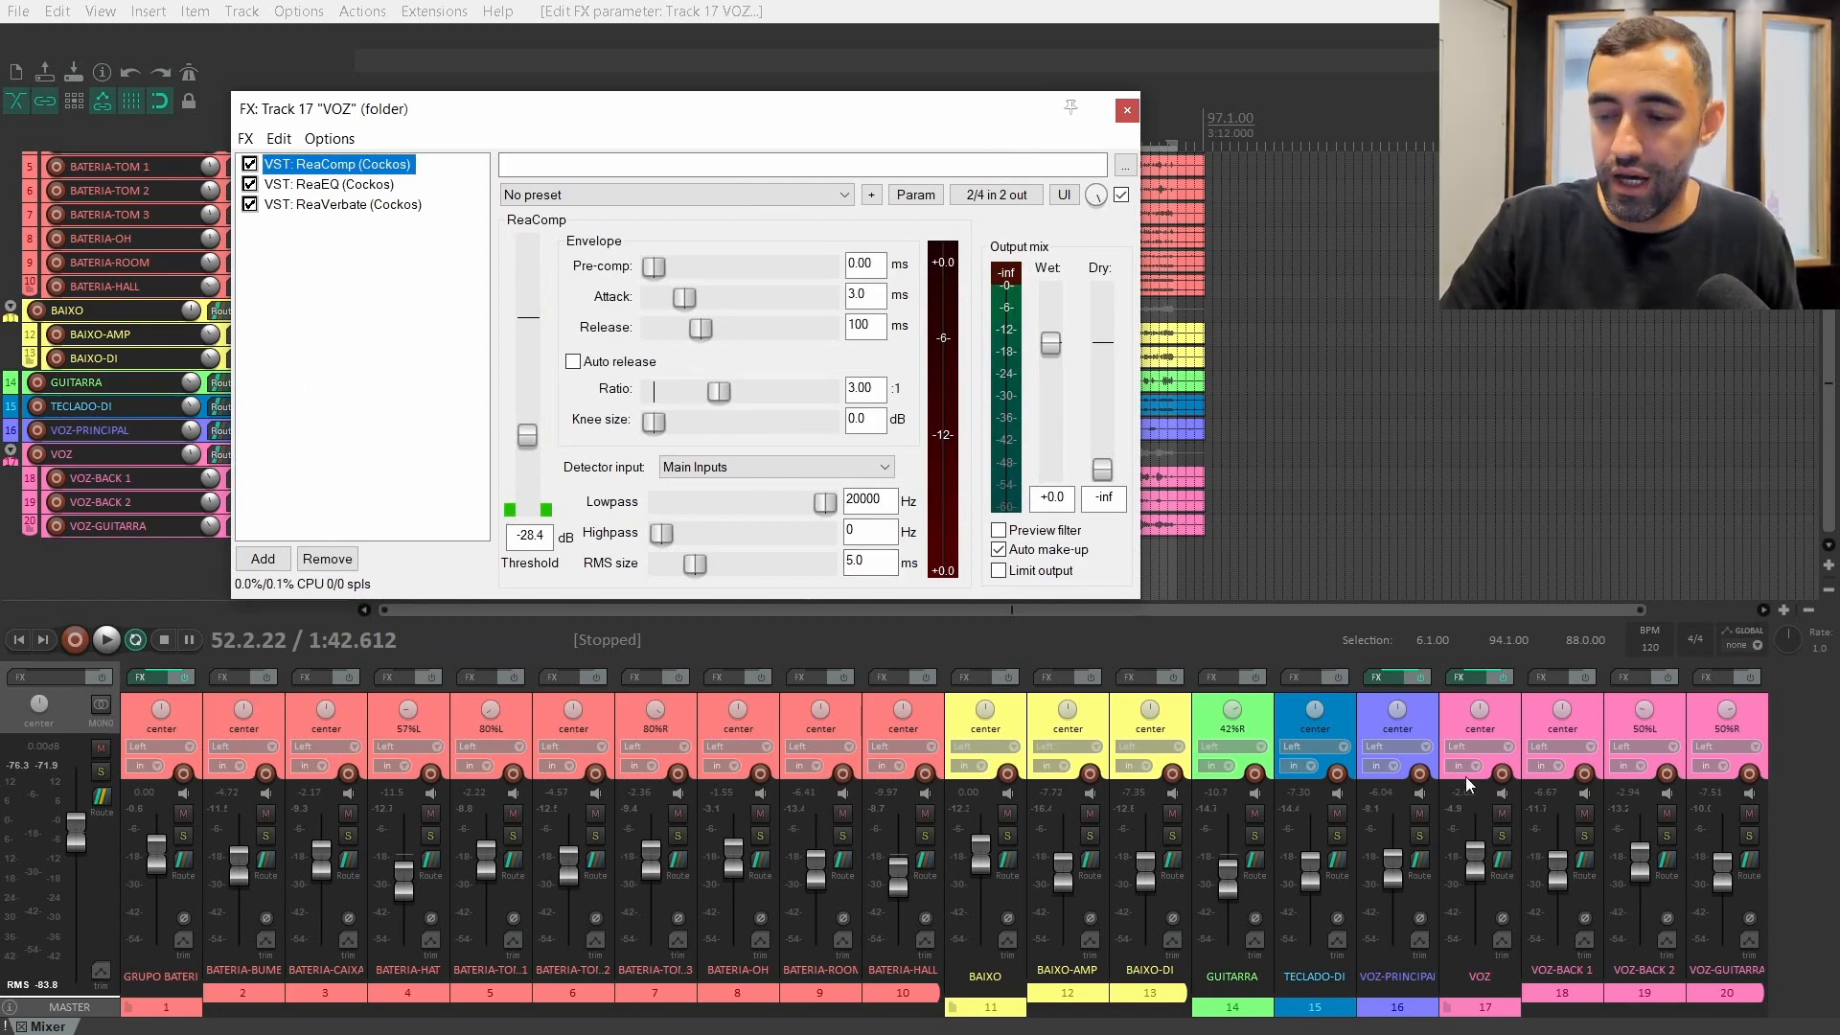
{"action": "key", "text": "space"}
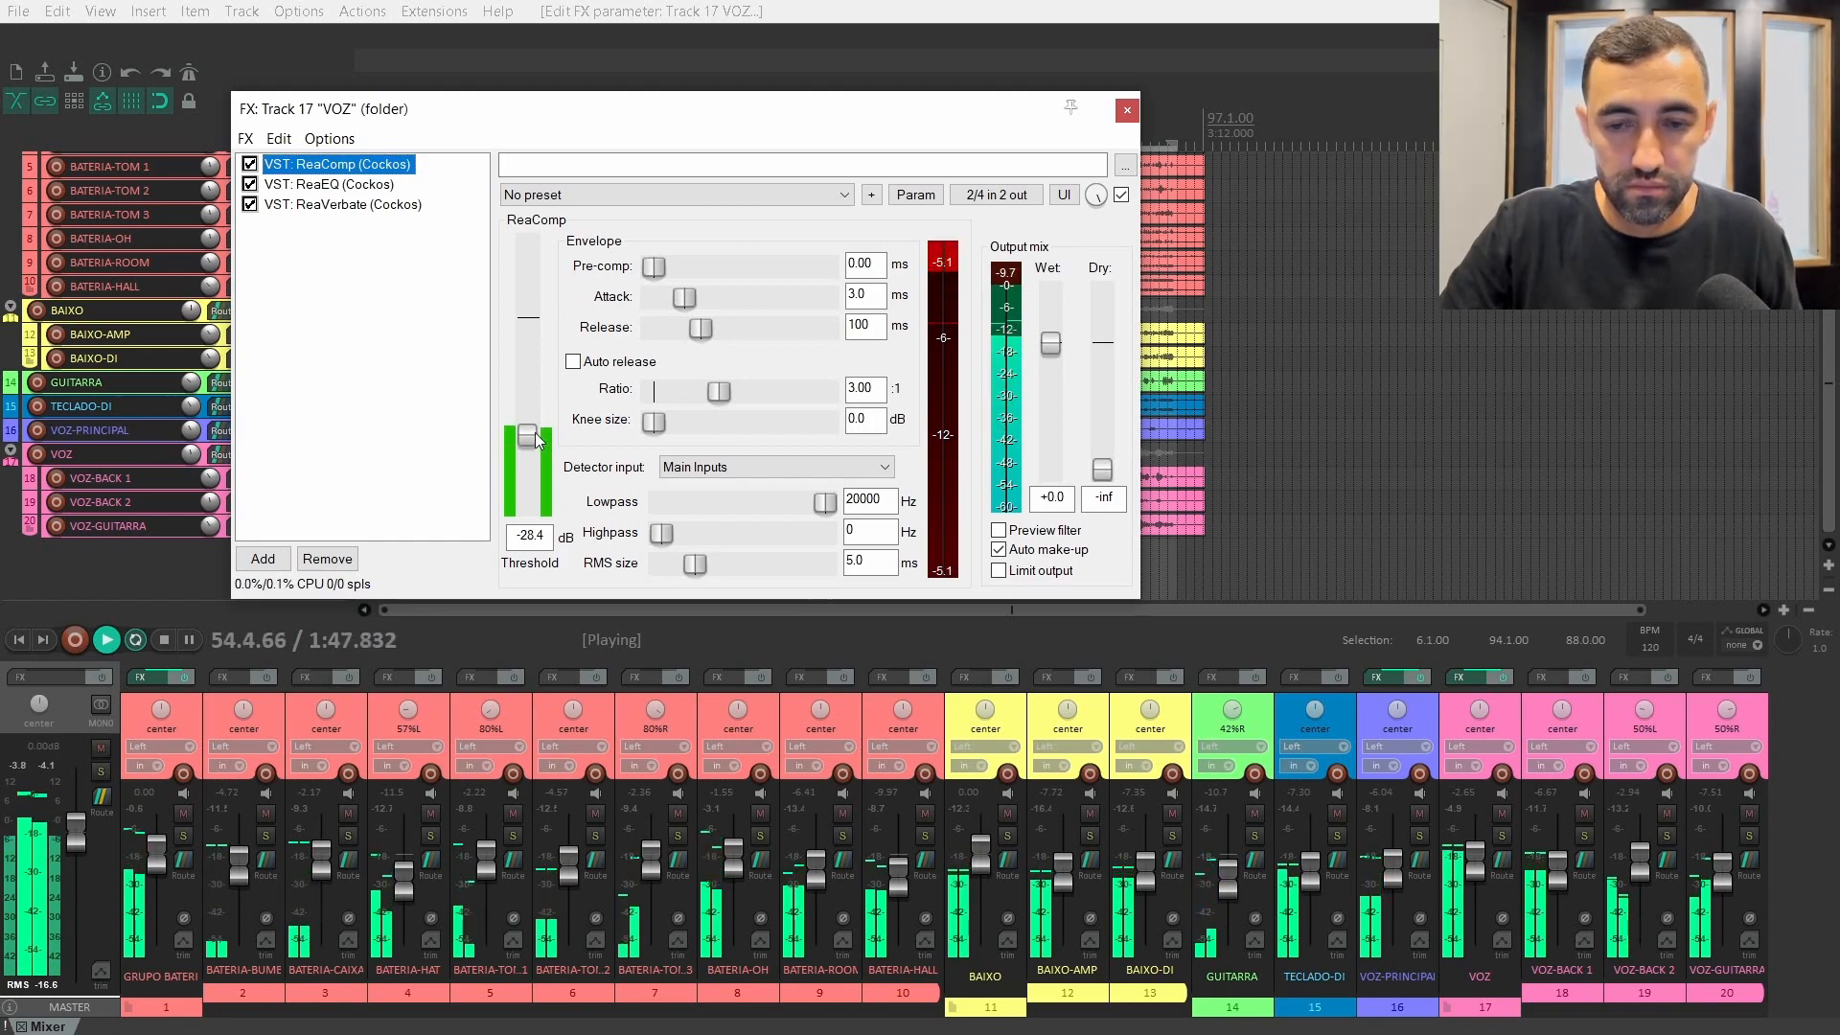
{"action": "double_click", "coordinate": [867, 388]}
{"action": "type", "text": "4"}
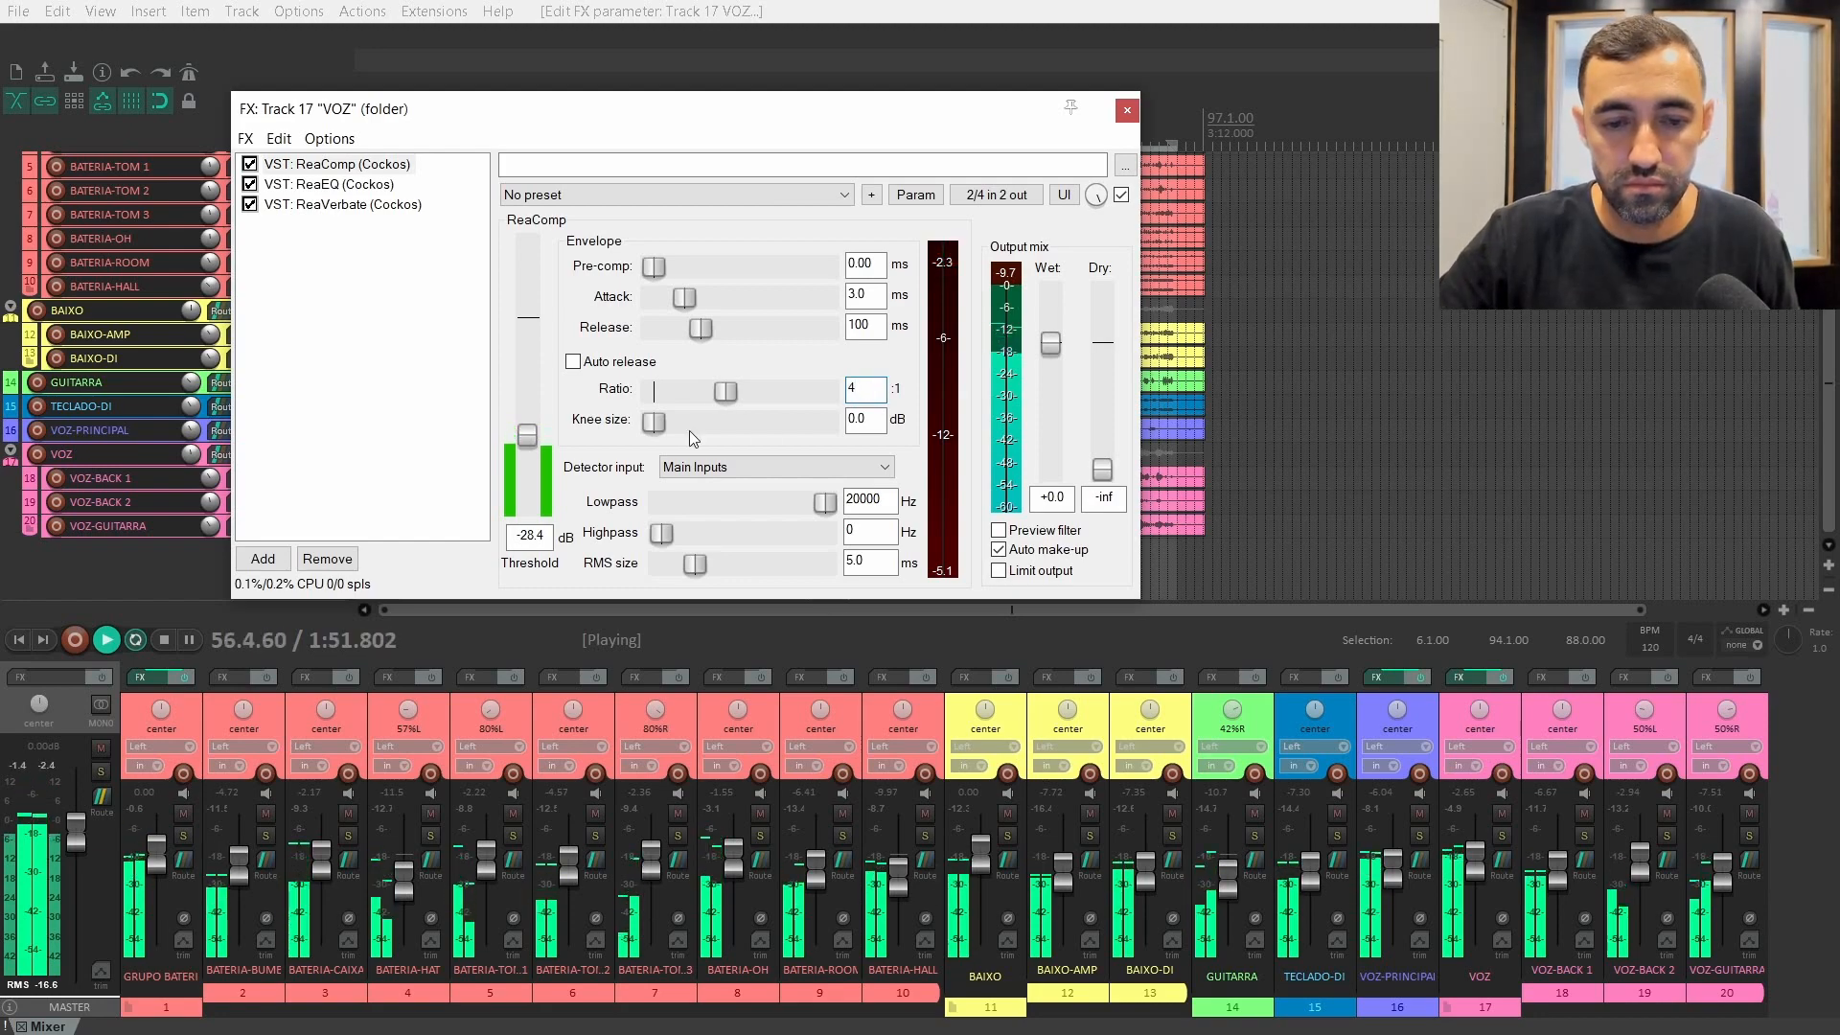
{"action": "left_click_drag", "start_coordinate": [533, 433], "coordinate": [533, 435]}
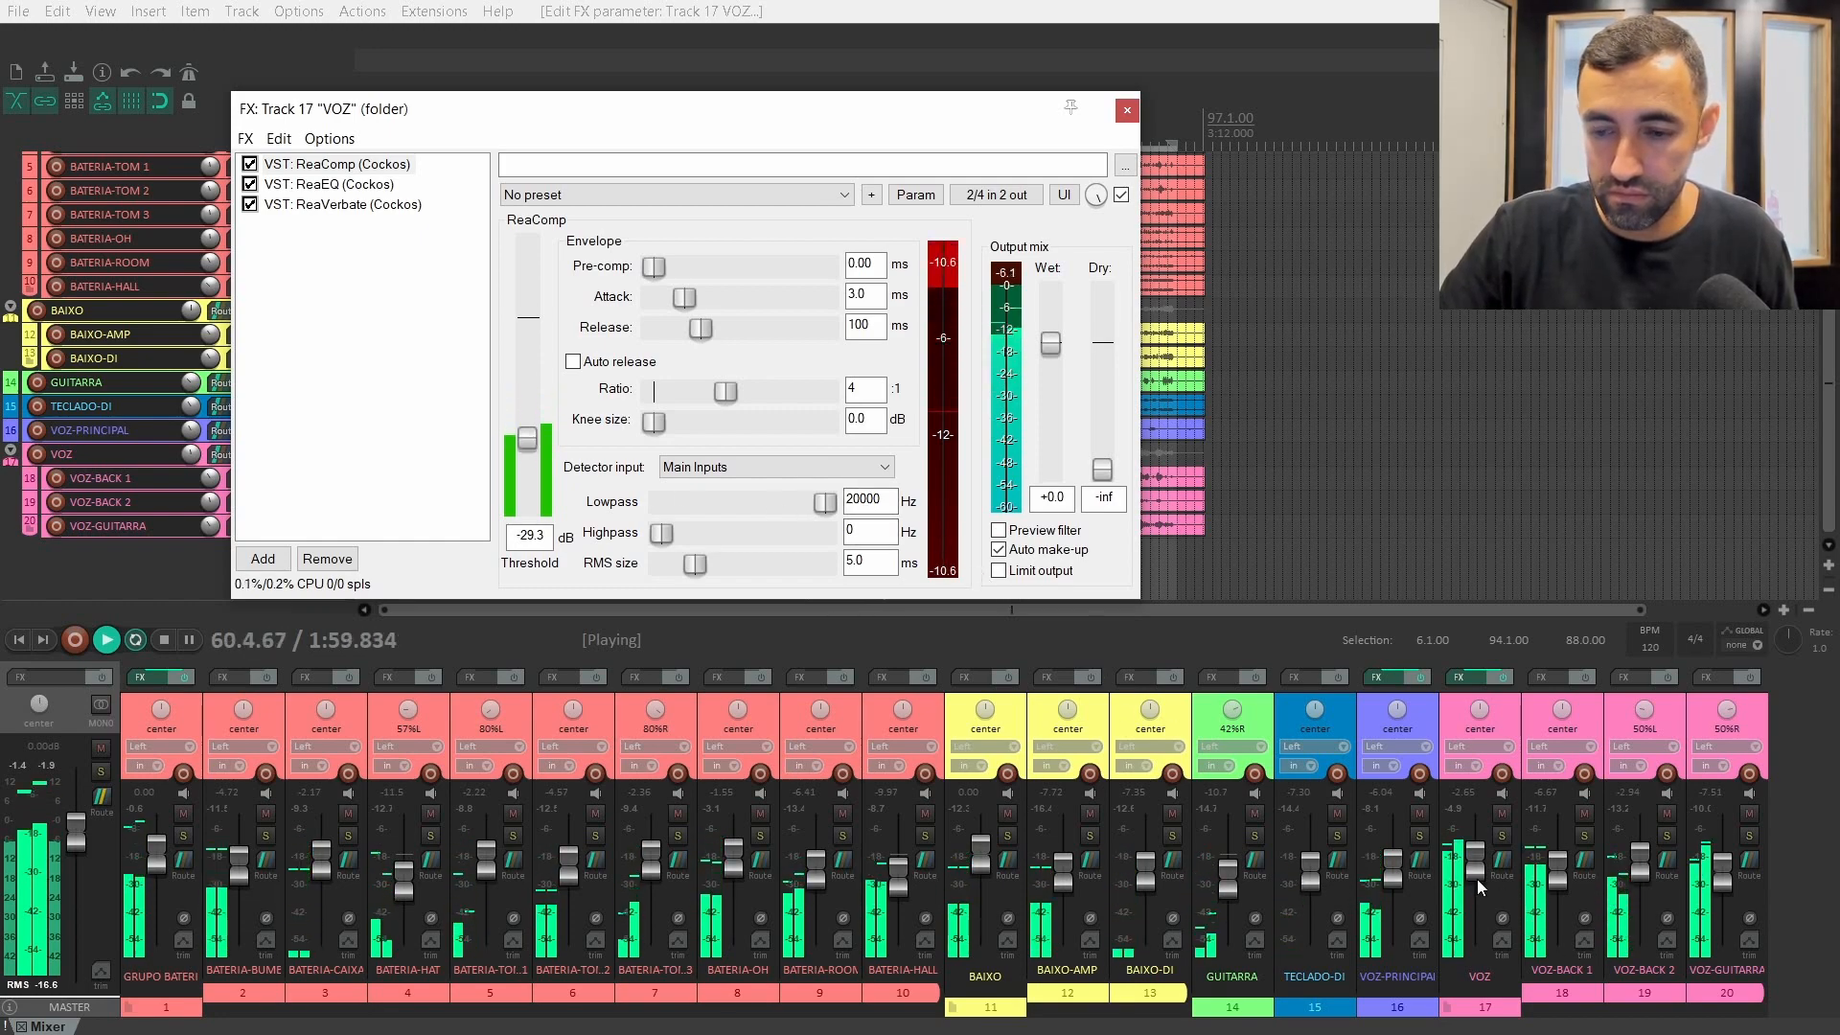
- Lower the VOZ folder track's volume slightly while the mix plays, and stop playback
{"action": "left_click_drag", "start_coordinate": [1473, 871], "coordinate": [1474, 881]}
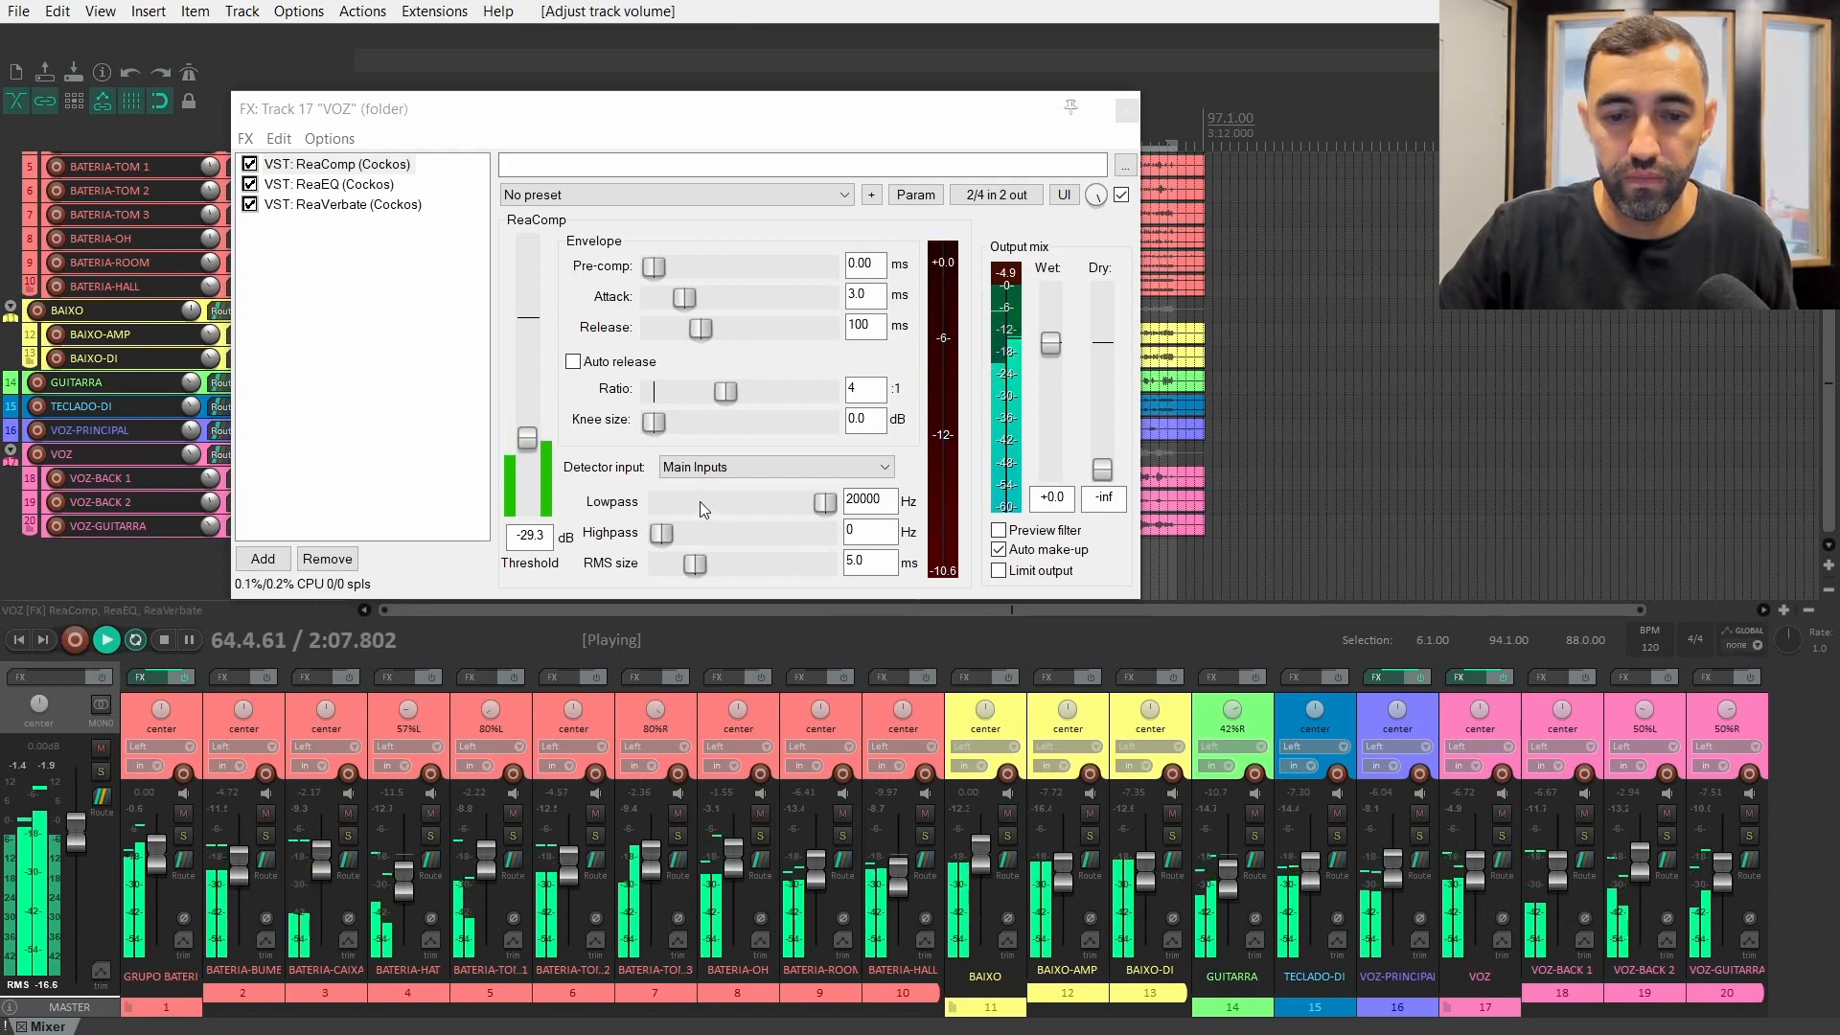
{"action": "key", "text": "space"}
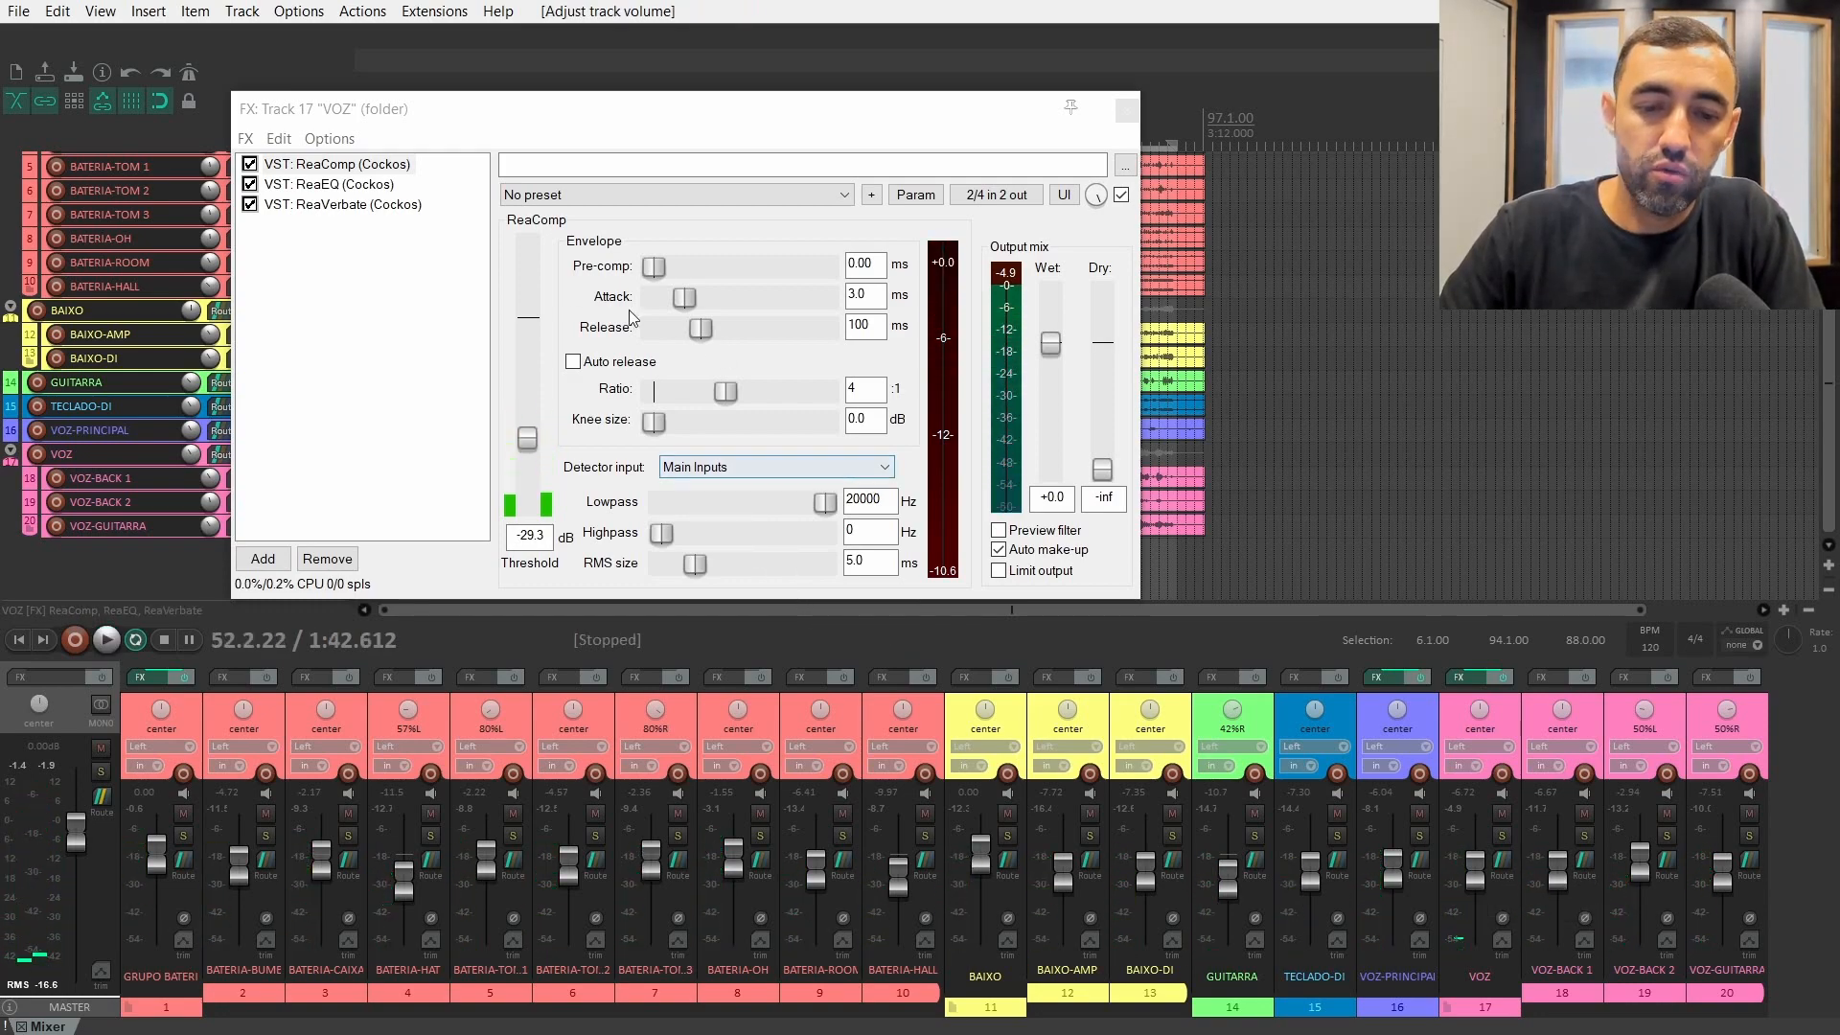